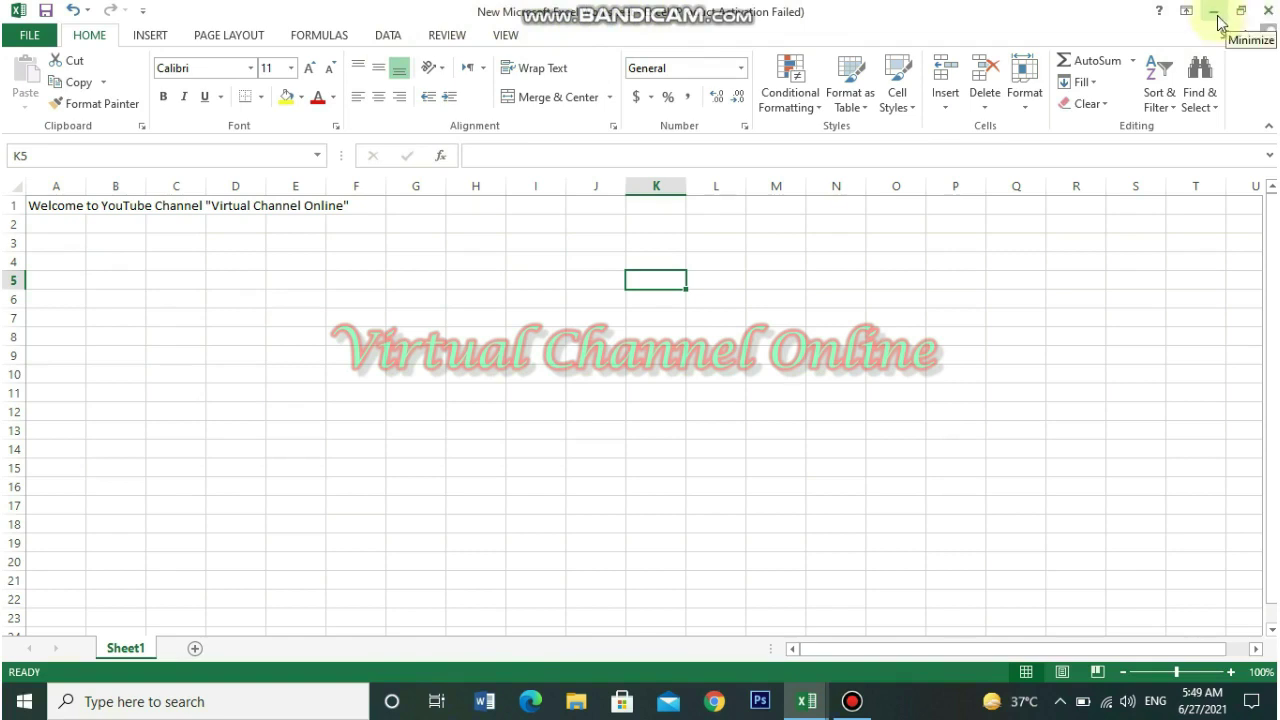
# Minimize the New Microsoft Excel Worksheet window to the desktop and bring that same workbook back up
pyautogui.click(1214, 12)
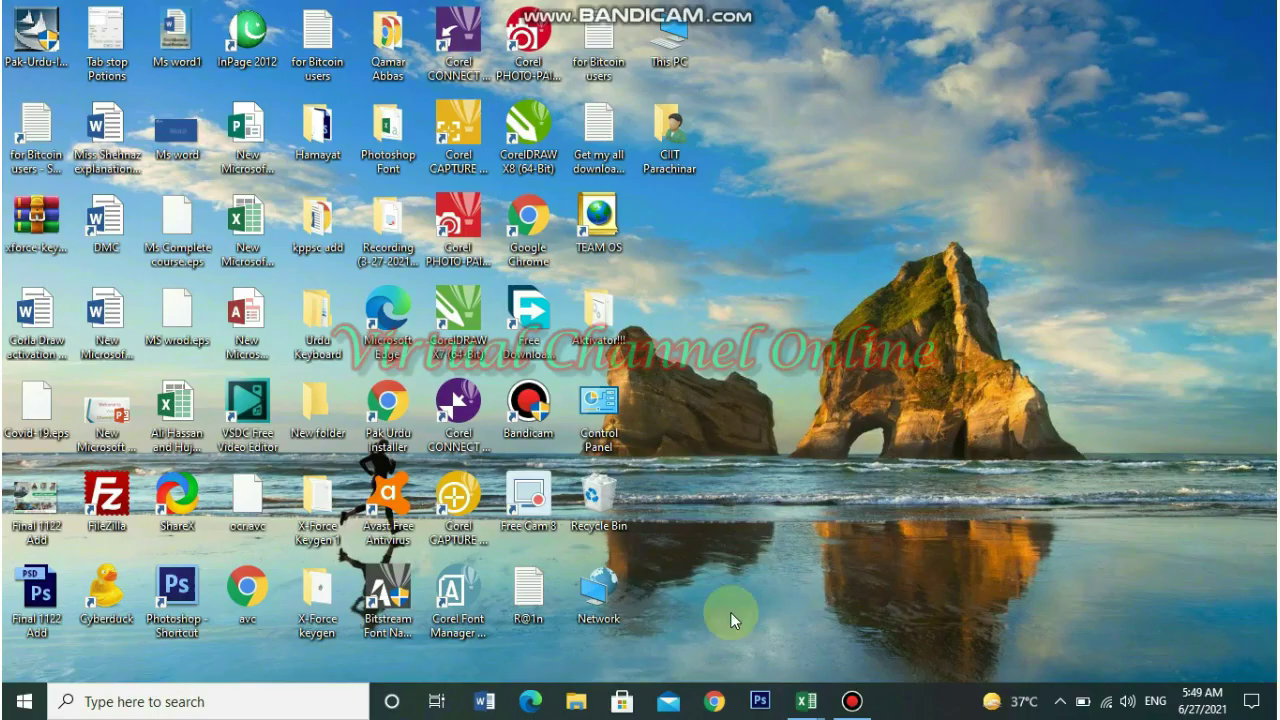
pyautogui.moveTo(806, 700)
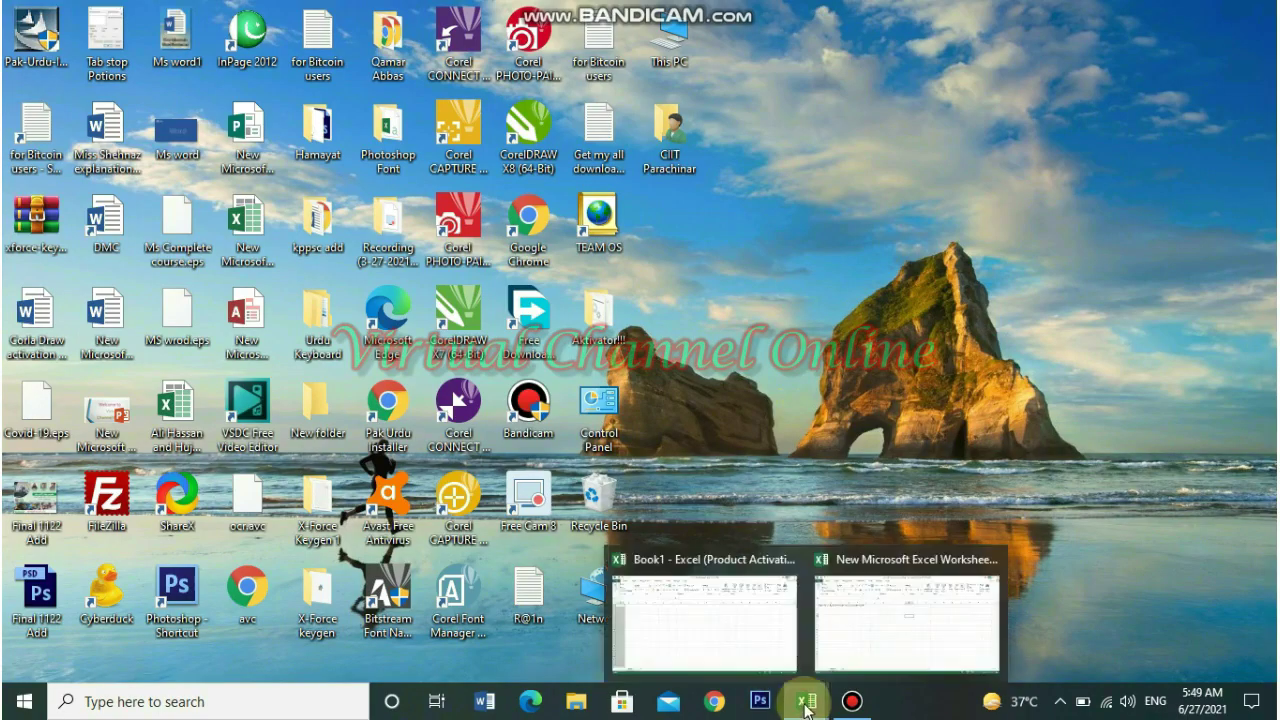
pyautogui.click(907, 615)
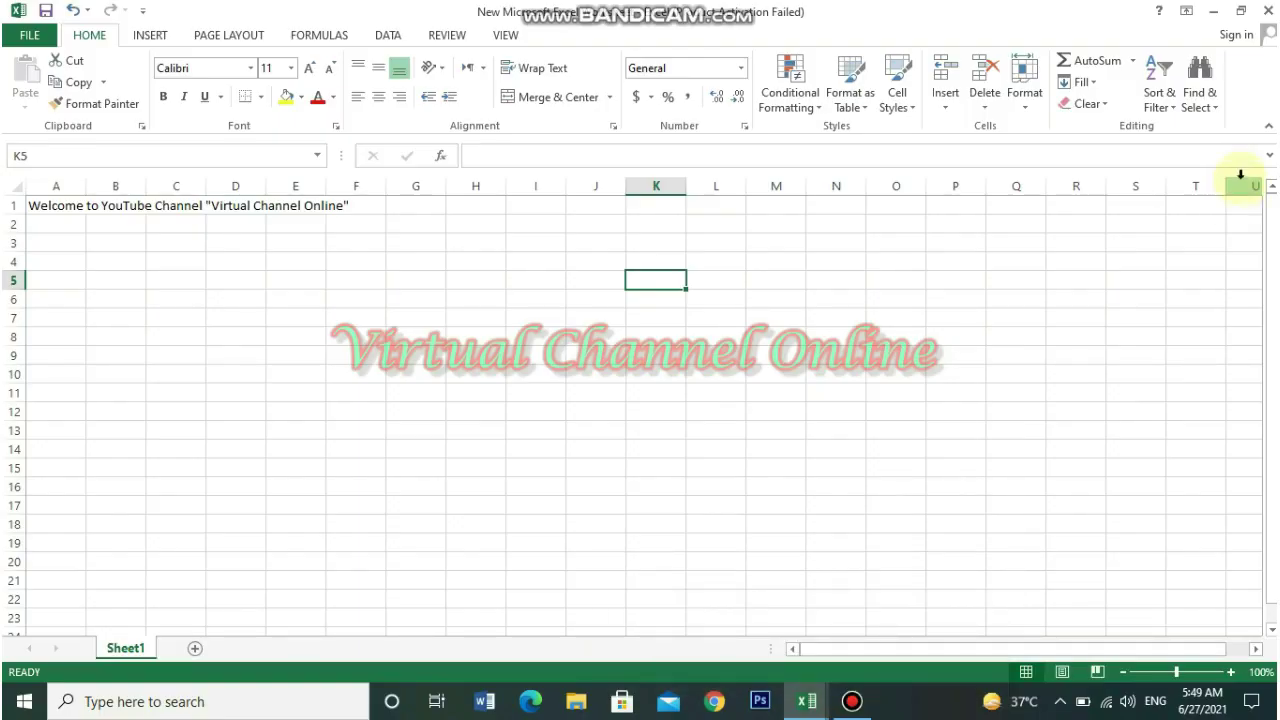
# Restore the workbook window to a smaller size, move it toward the middle of the desktop, and maximize it again
pyautogui.click(1241, 12)
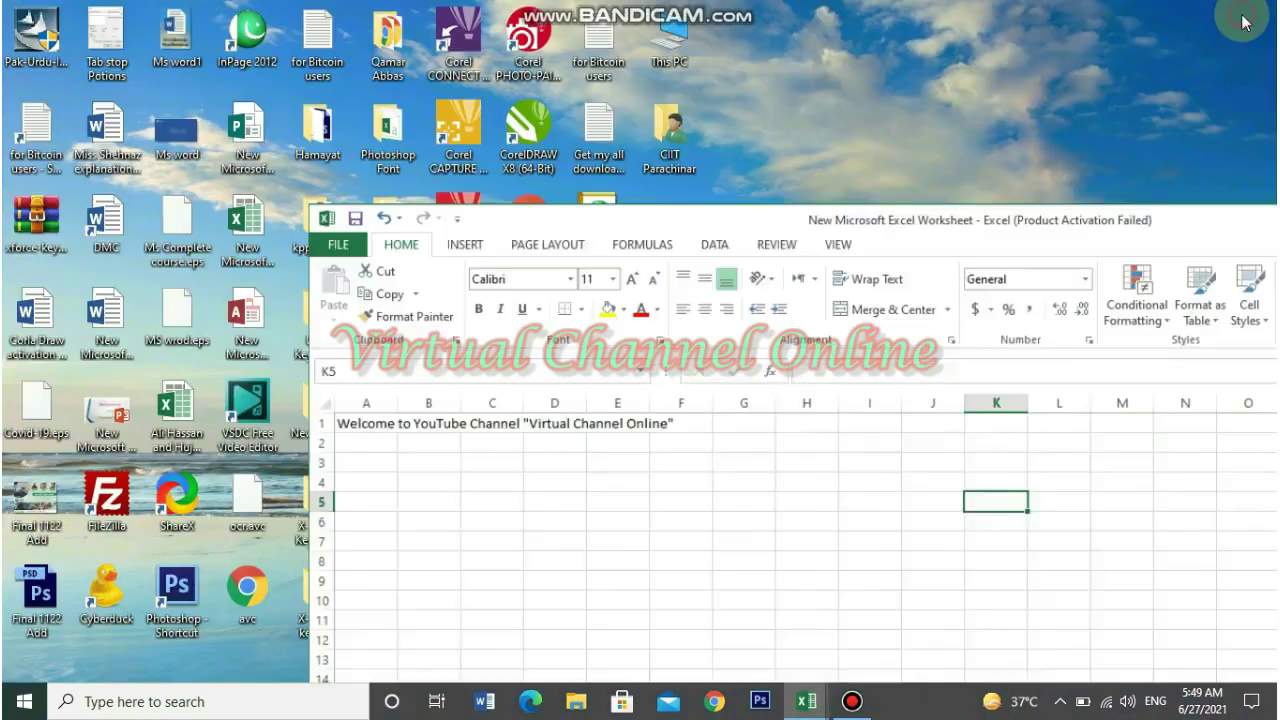
pyautogui.moveTo(1072, 268); pyautogui.dragTo(892, 126)
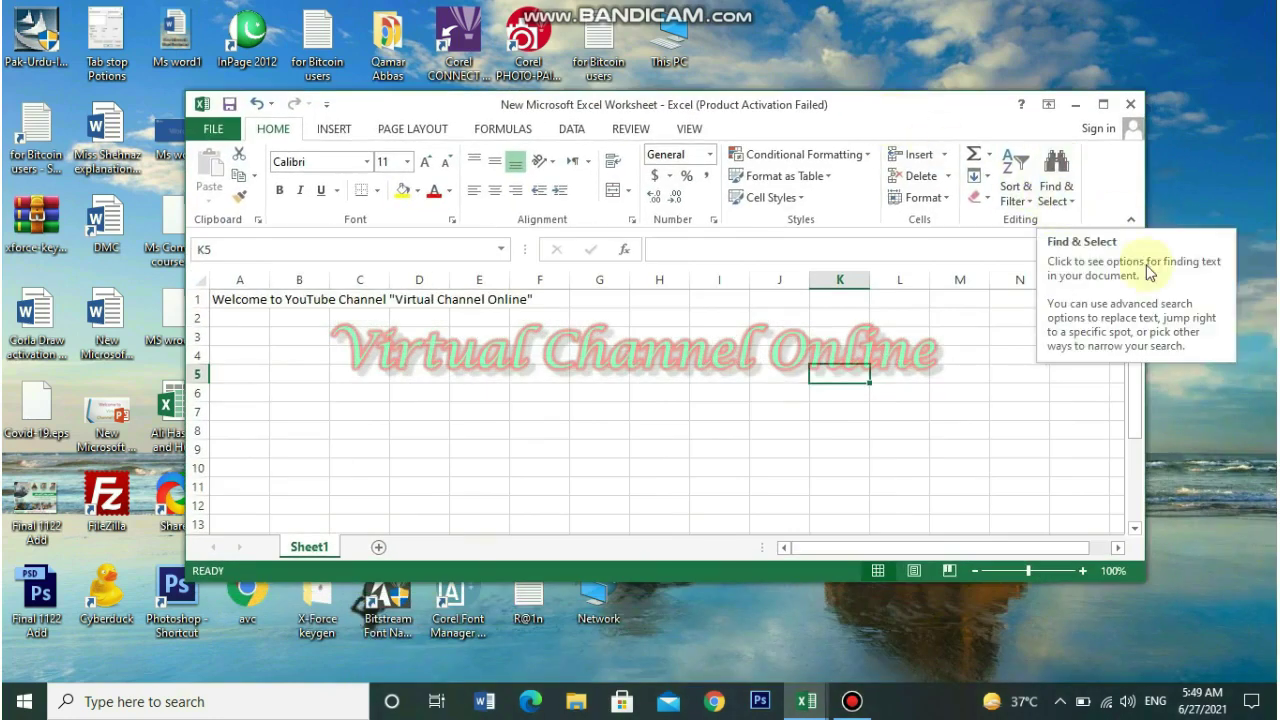
pyautogui.click(1103, 105)
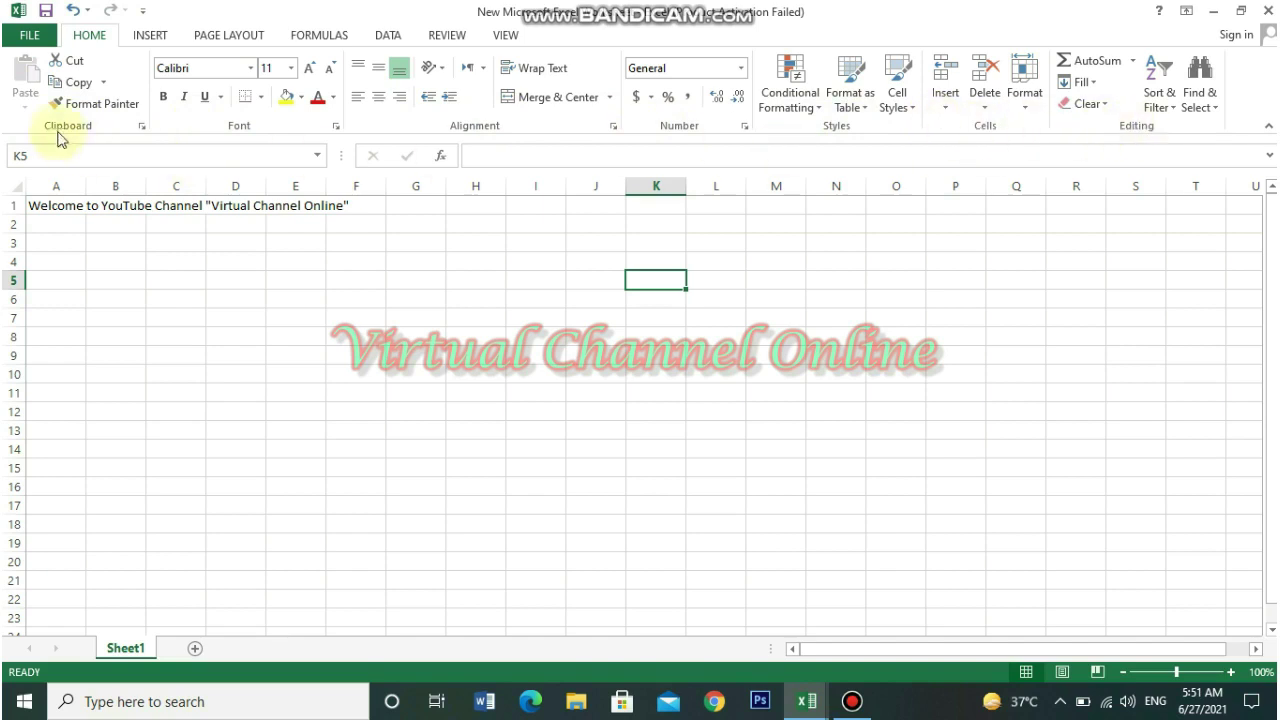
# Display the Clipboard pane to examine its contents and close it, doing so twice
pyautogui.click(142, 129)
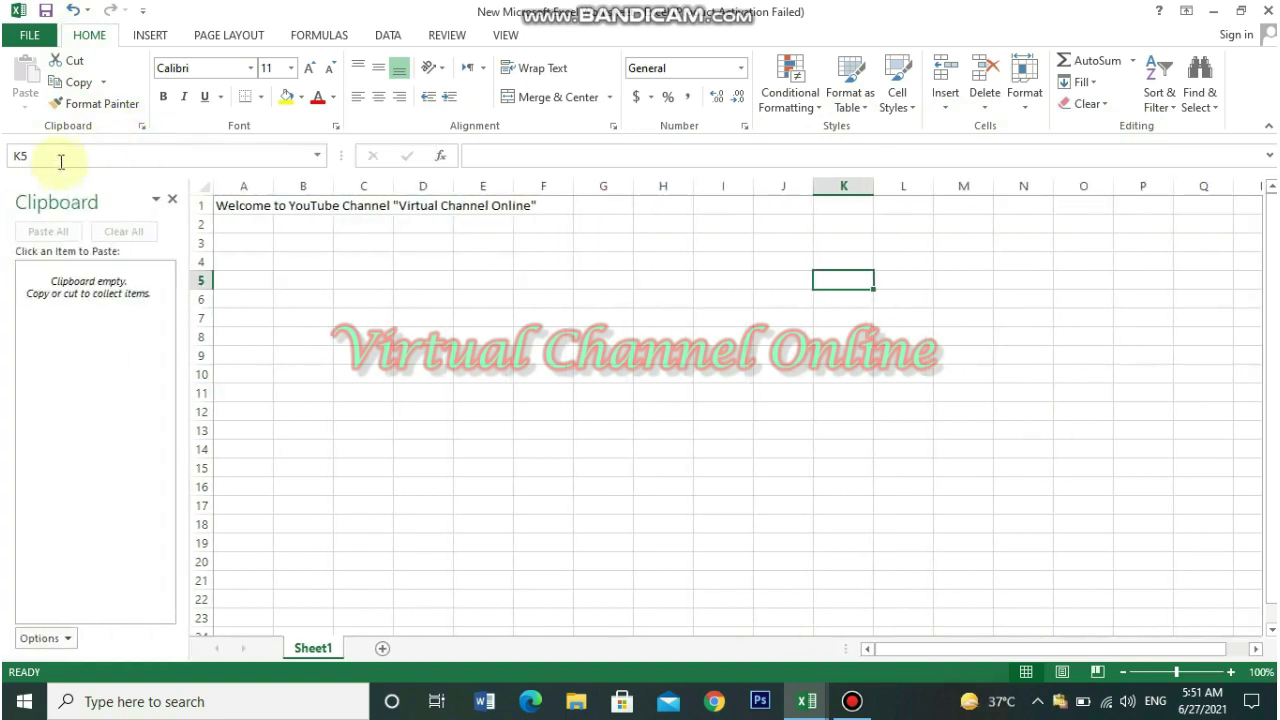
pyautogui.click(173, 202)
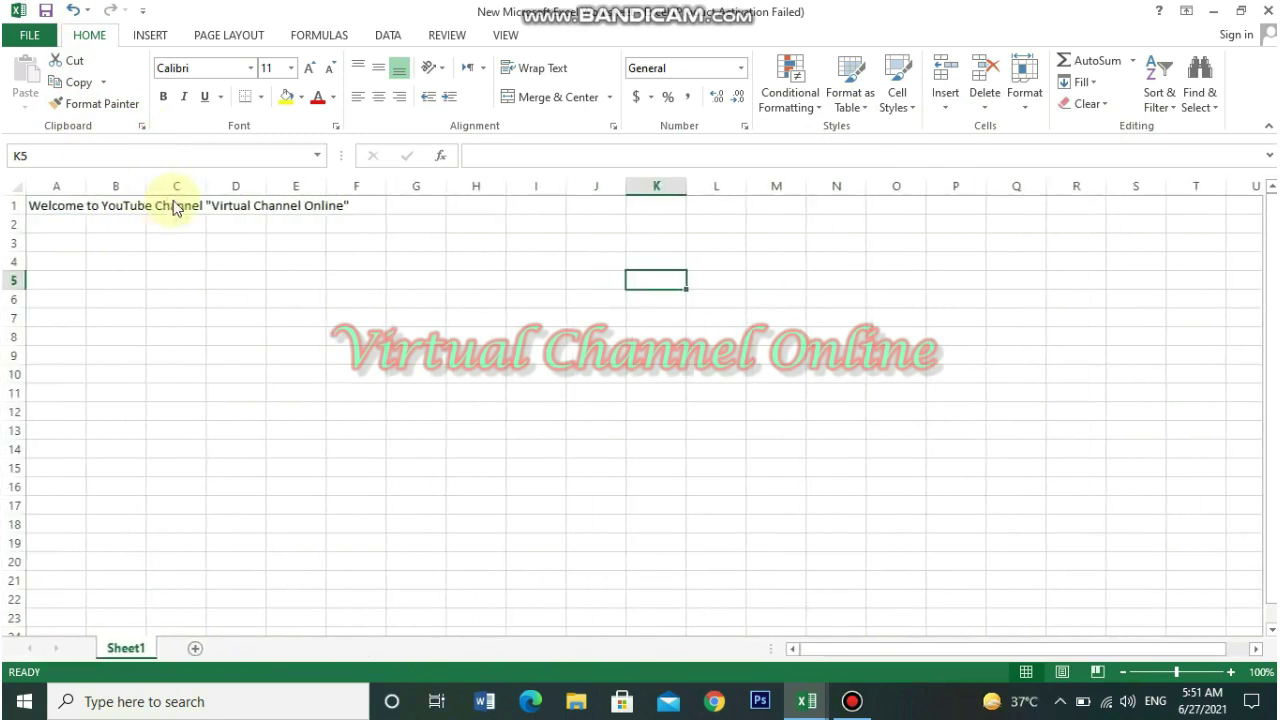
pyautogui.click(142, 129)
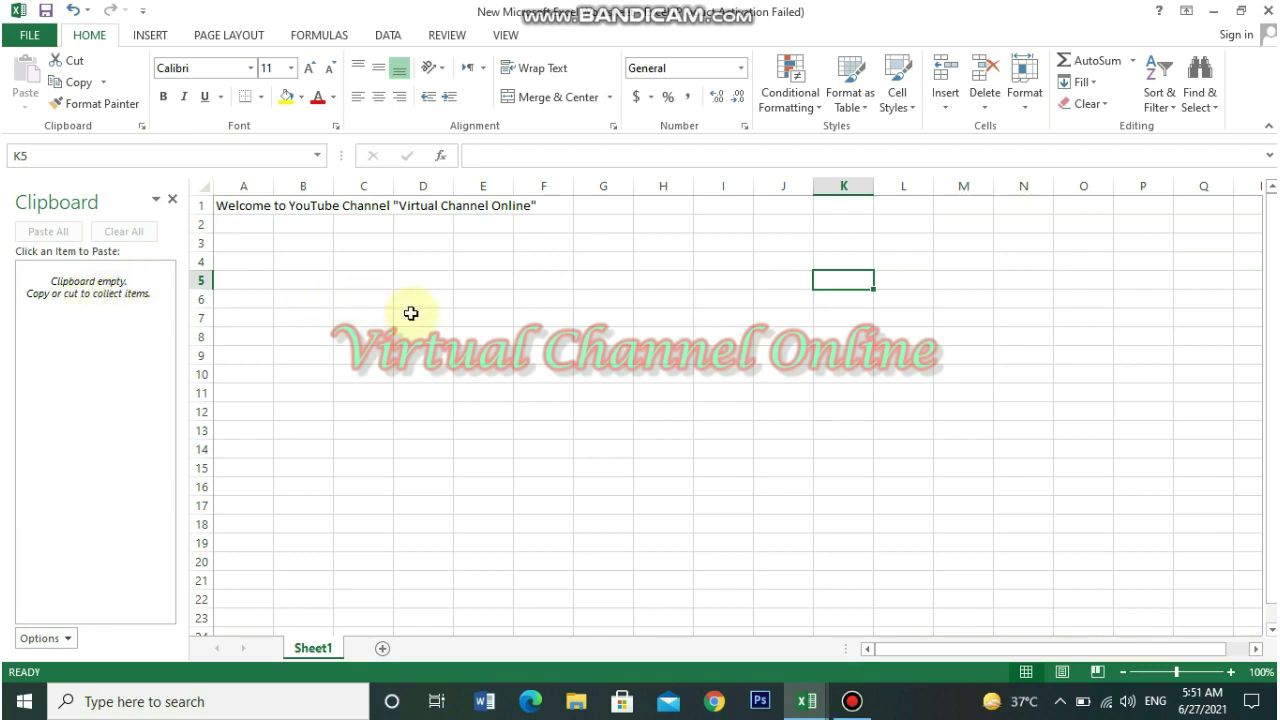
pyautogui.click(172, 199)
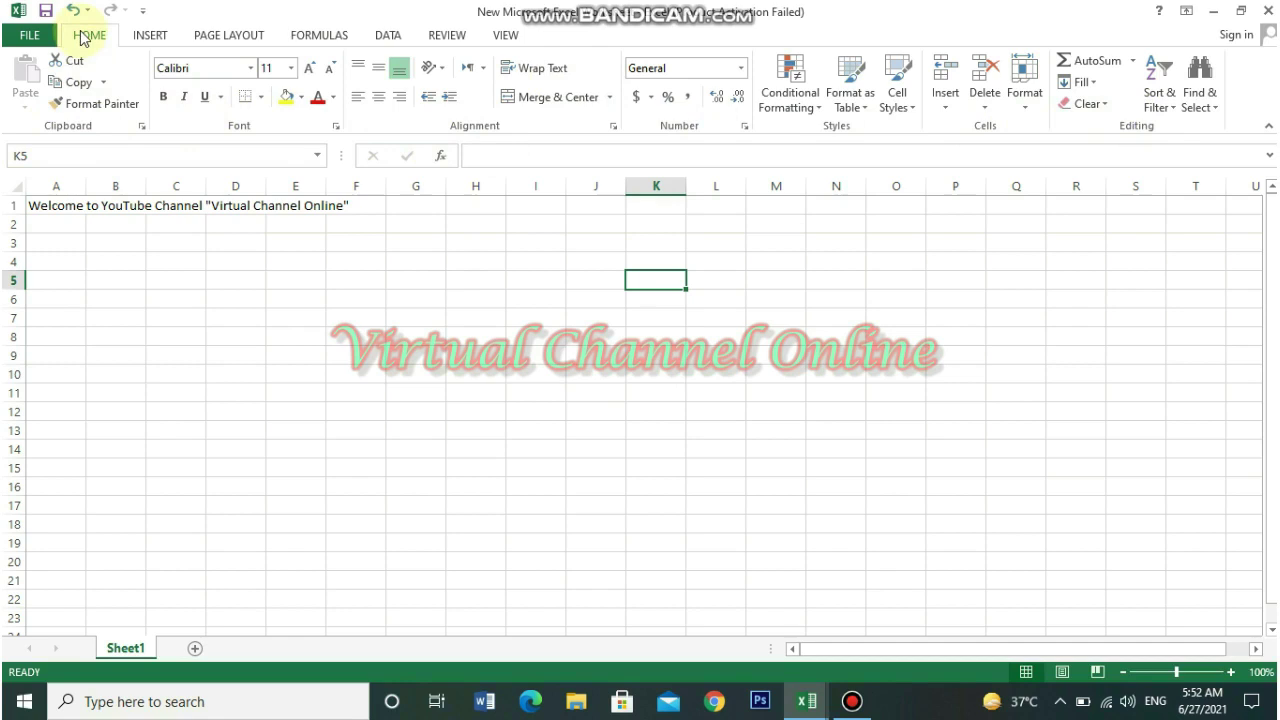
# Examine the Insert and Page Layout command groups, then return to the Home commands
pyautogui.click(152, 37)
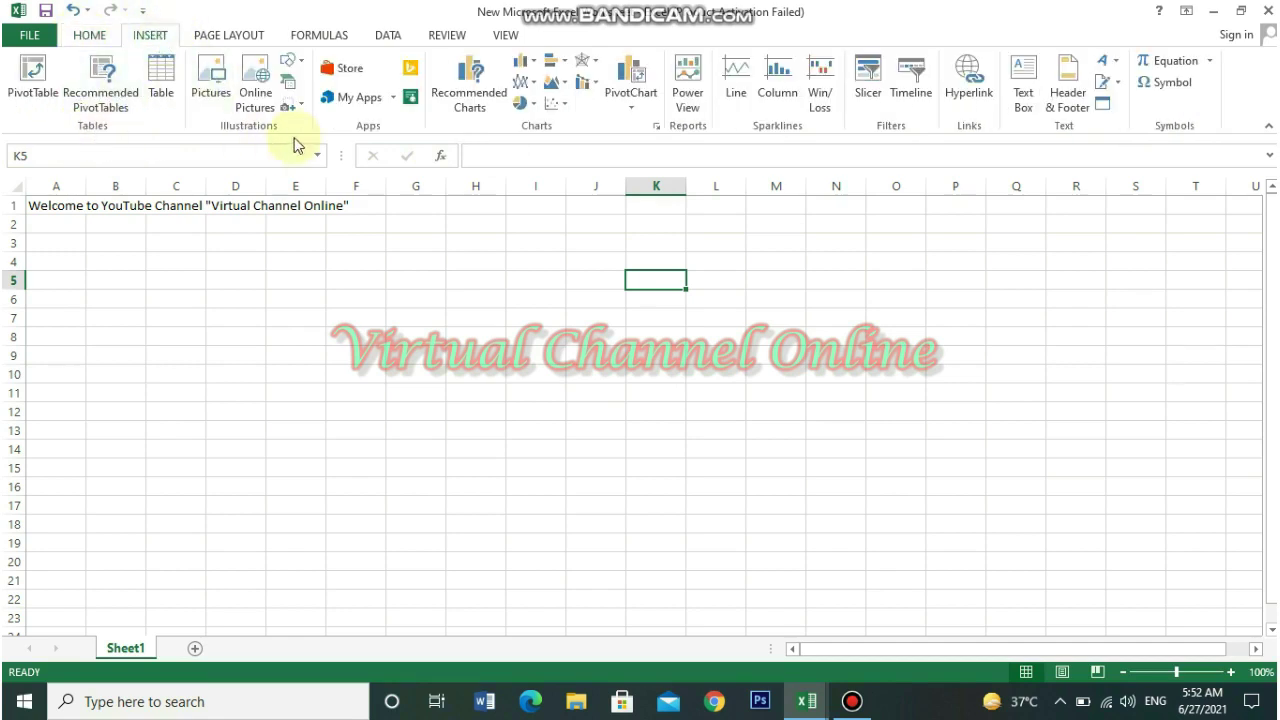
pyautogui.click(240, 40)
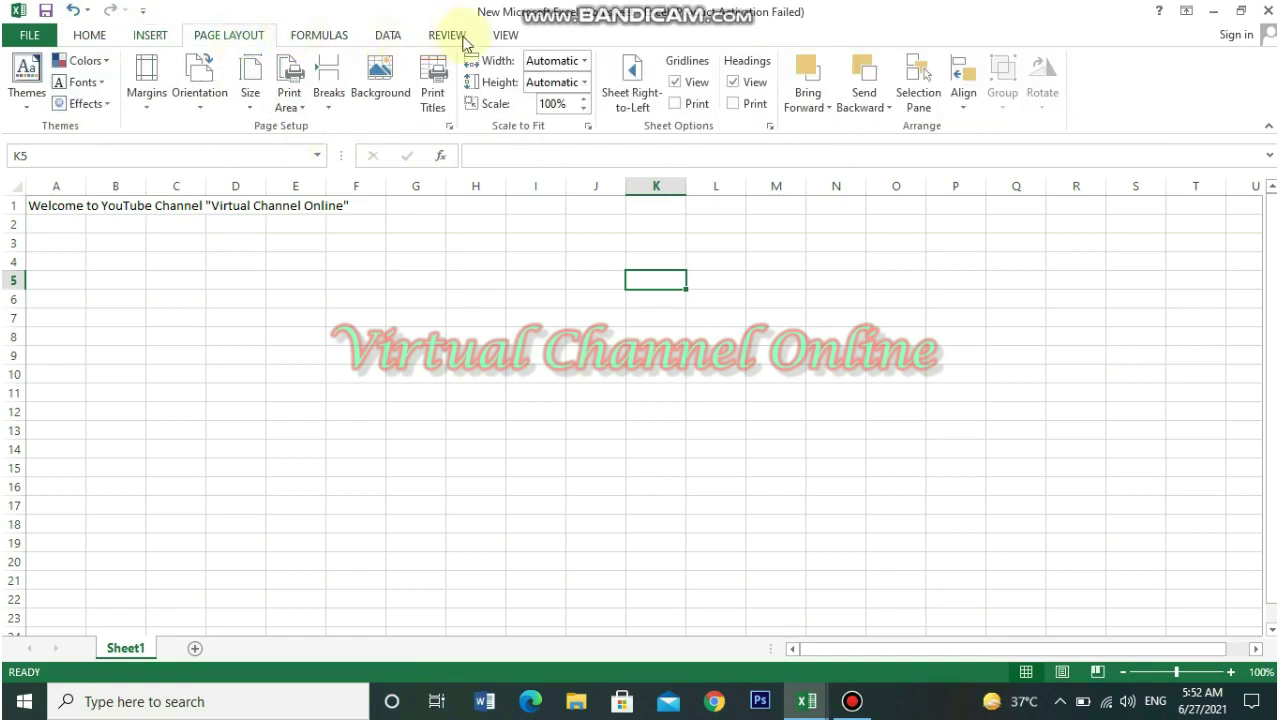
pyautogui.click(90, 38)
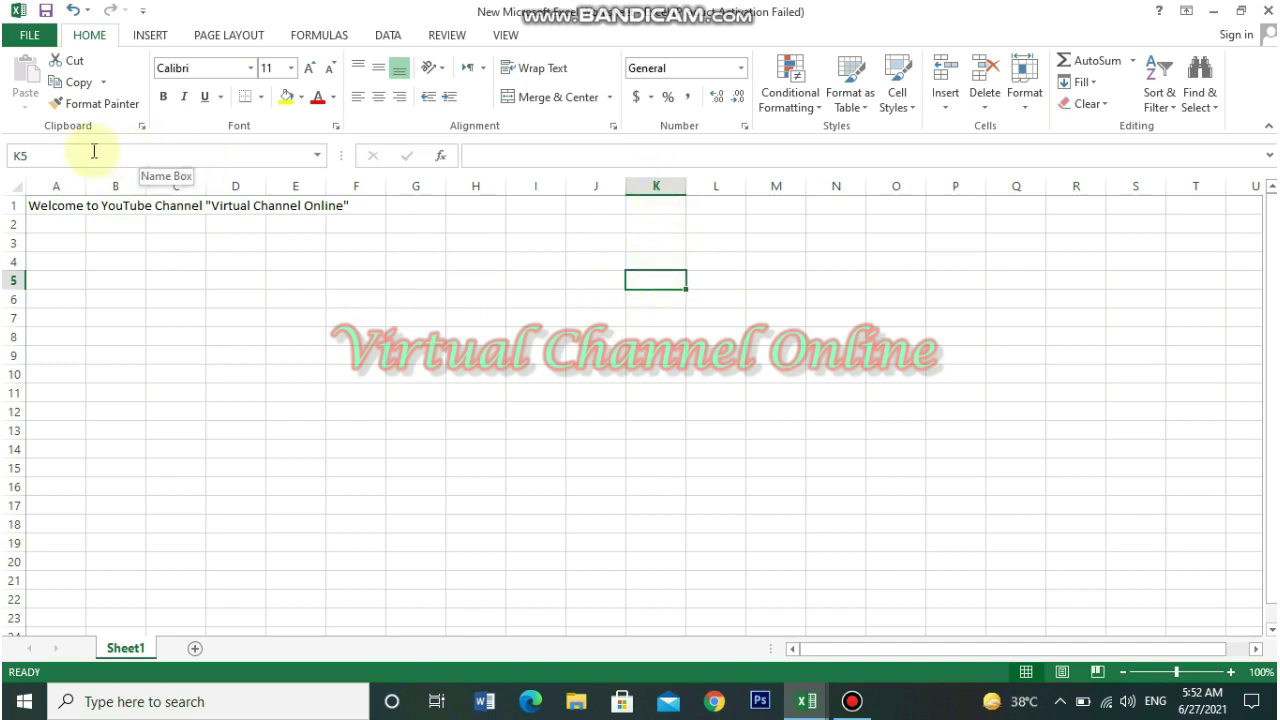
# Select cell H8, then all of column H, then all of row 8 to show how cell addresses work
pyautogui.click(465, 338)
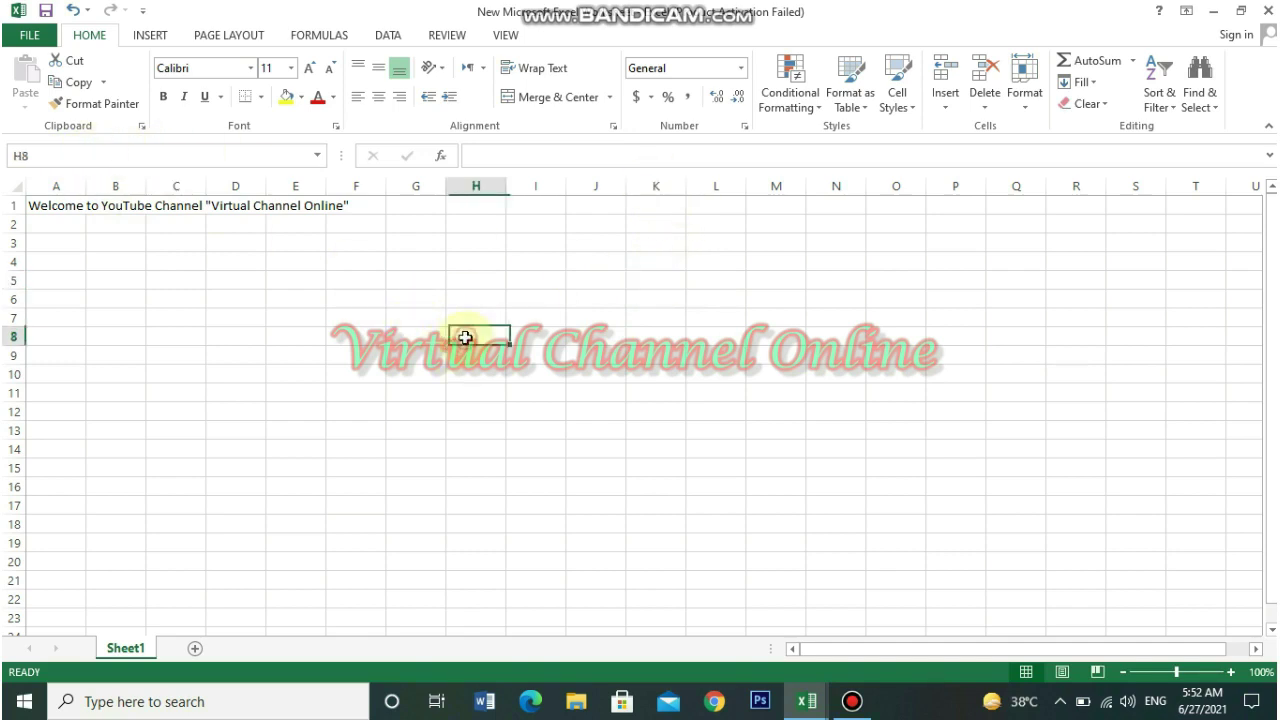
pyautogui.click(477, 182)
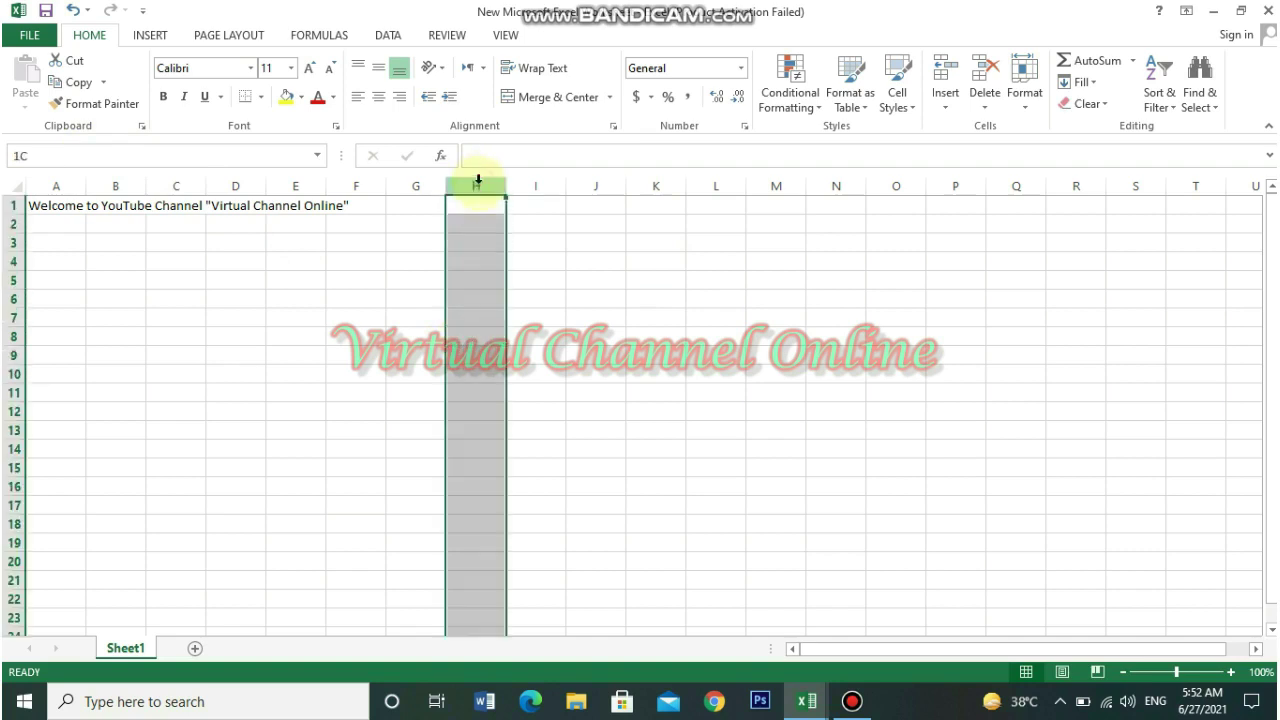
pyautogui.click(7, 330)
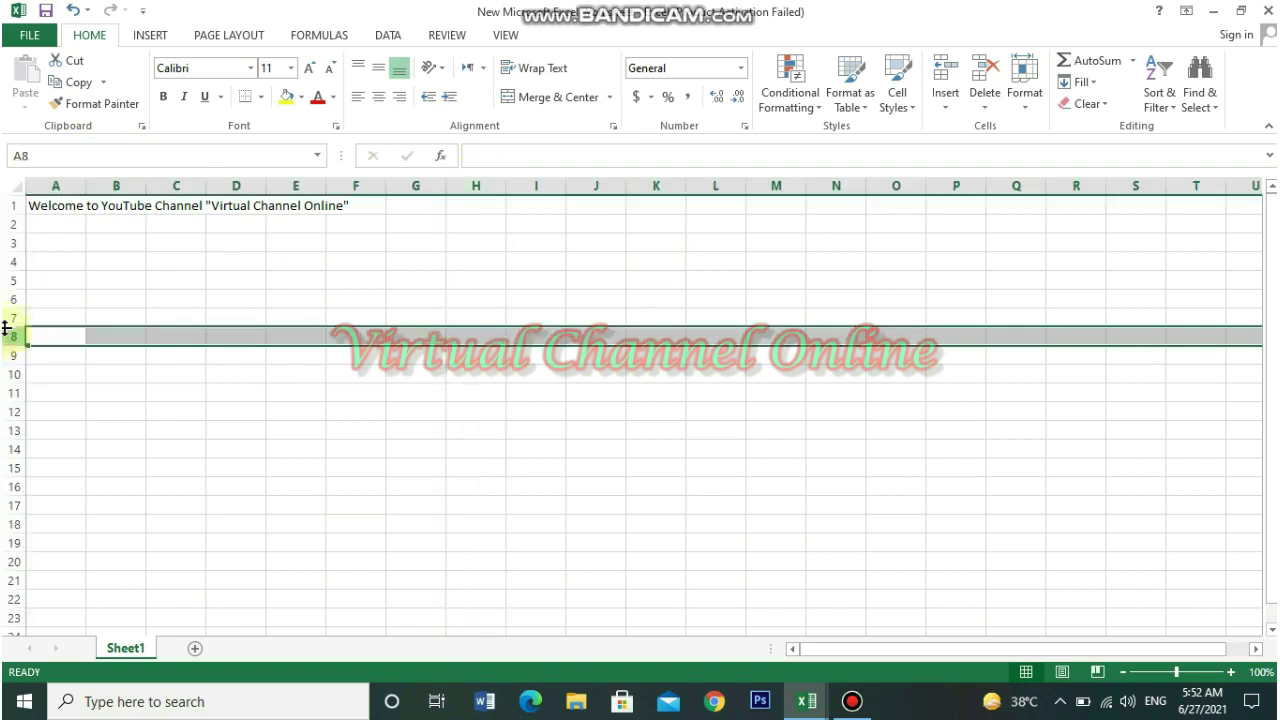
# Select column A and move along row 1 to cell Z1 to examine the single-letter column headings
pyautogui.click(49, 179)
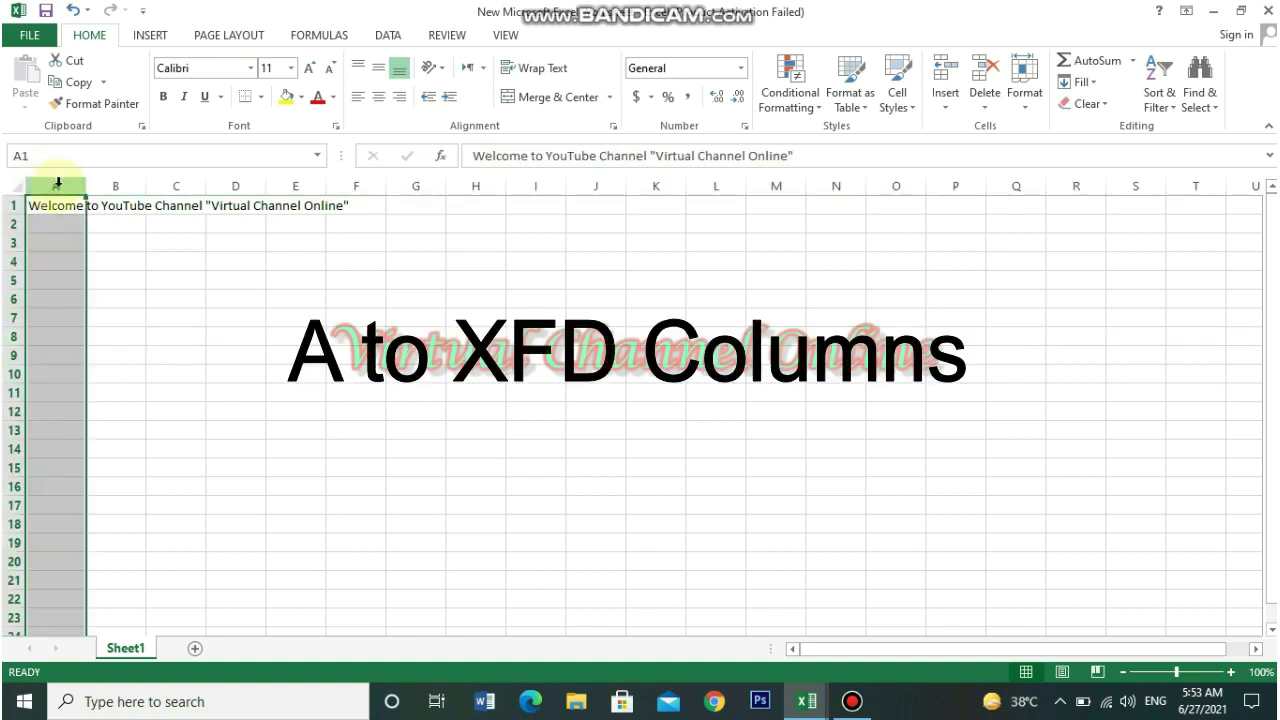
pyautogui.press('Right')
pyautogui.press('Right')
pyautogui.press('Right')
pyautogui.press('Right')
pyautogui.press('Right')
pyautogui.press('Right')
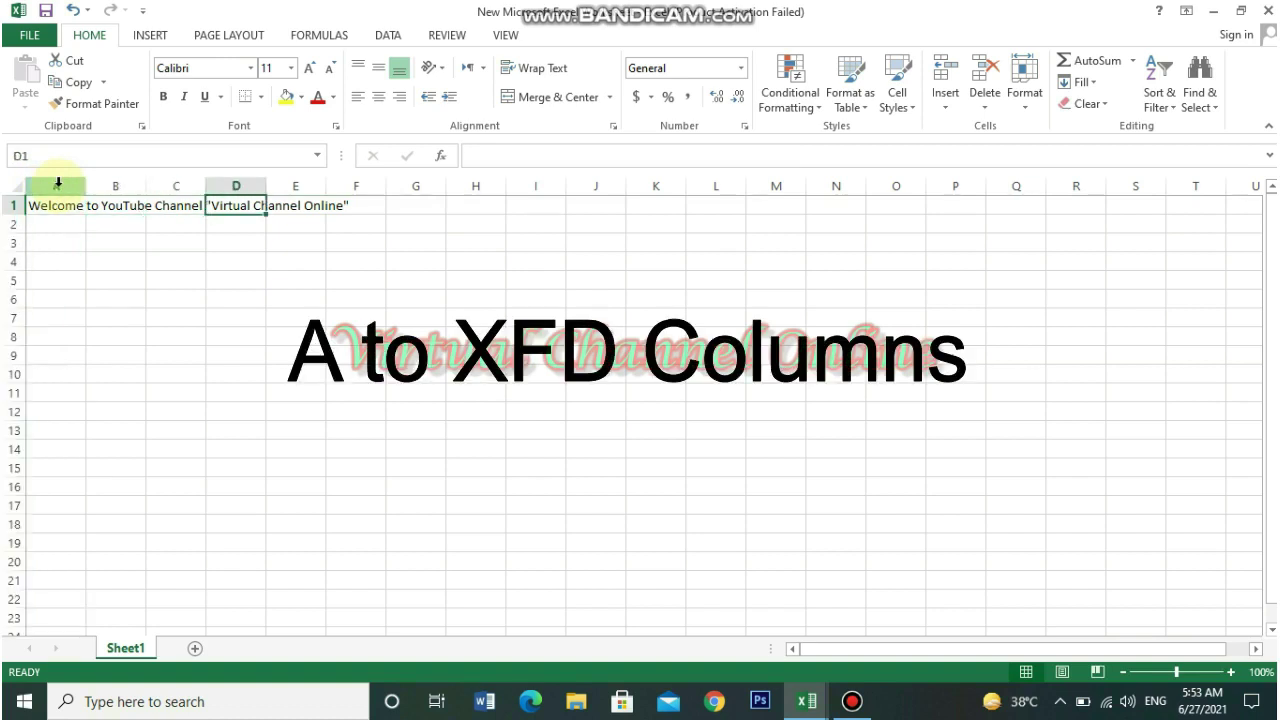
pyautogui.press('Right')
pyautogui.press('Right')
pyautogui.press('Right')
pyautogui.press('Right')
pyautogui.press('Right')
pyautogui.press('Right')
pyautogui.press('Right')
pyautogui.press('Right')
pyautogui.press('Right')
pyautogui.press('Right')
pyautogui.press('Right')
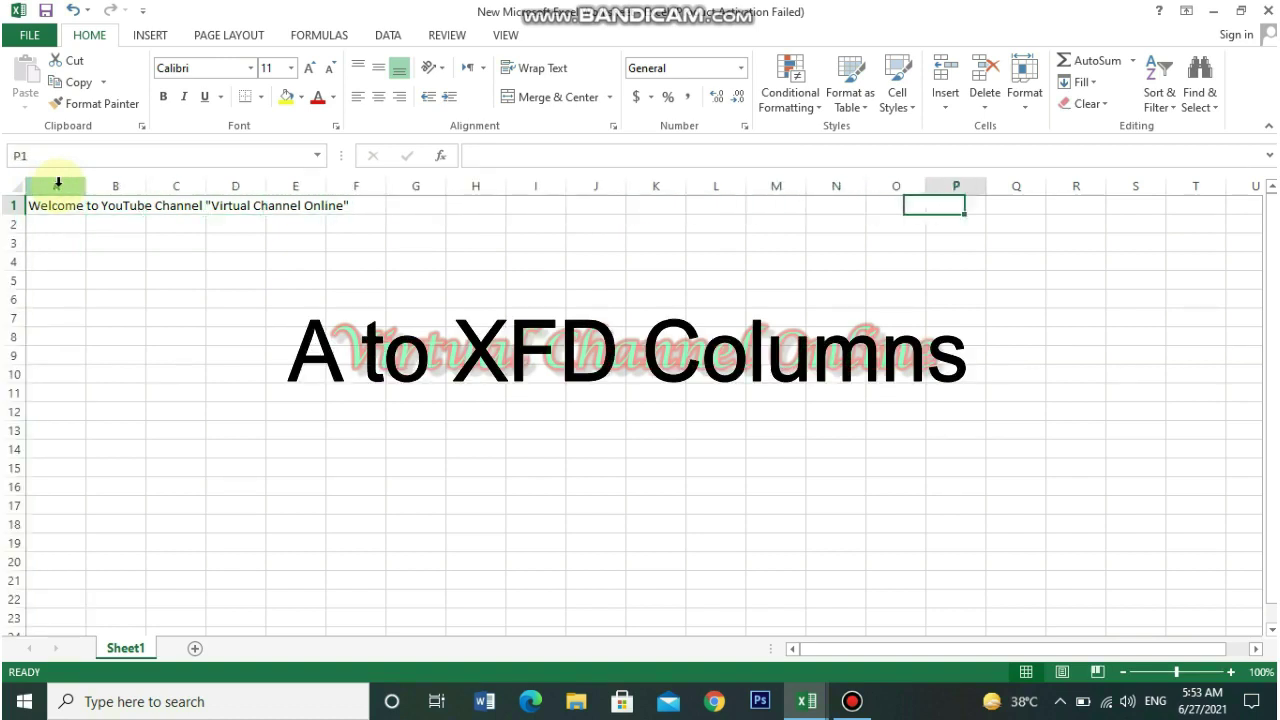
pyautogui.press('Right')
pyautogui.press('Right')
pyautogui.press('Right')
pyautogui.press('Right')
pyautogui.press('Right')
pyautogui.press('Right')
pyautogui.press('Right')
pyautogui.press('Right')
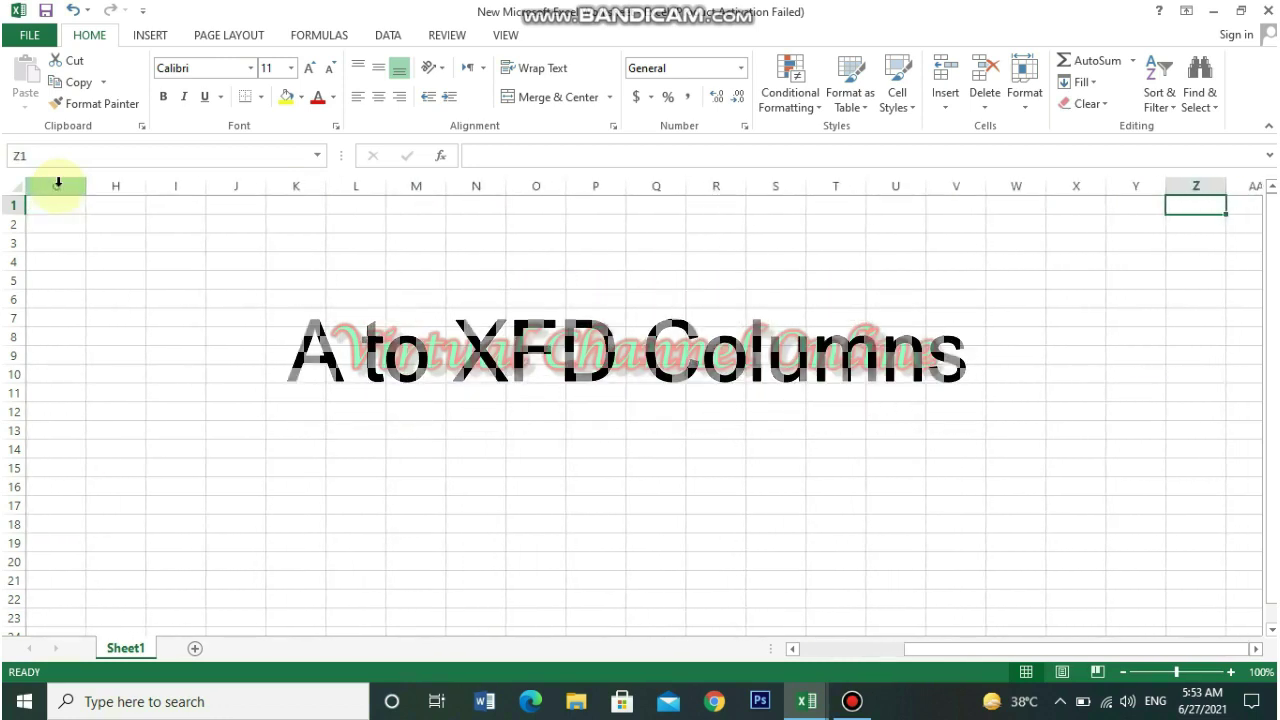
# Continue along row 1 from cell AA1 to ZZ1 to examine the two-letter column headings
pyautogui.press('Right')
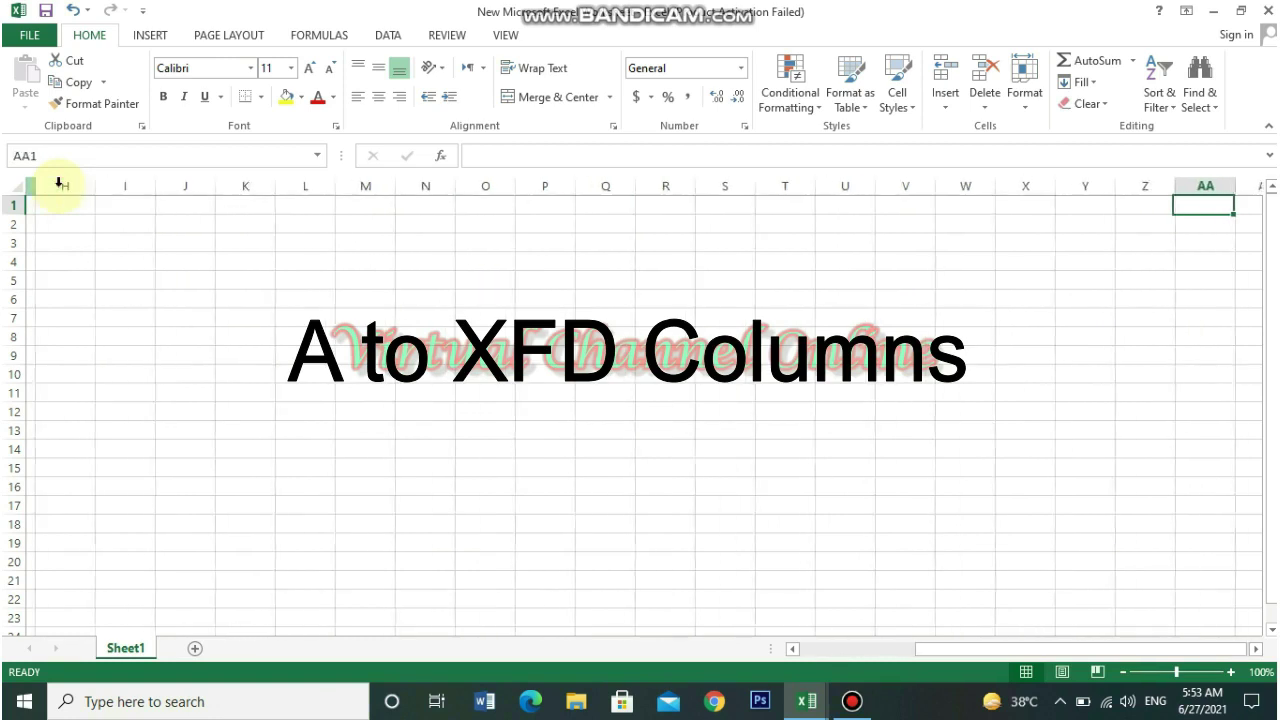
pyautogui.press('Right')
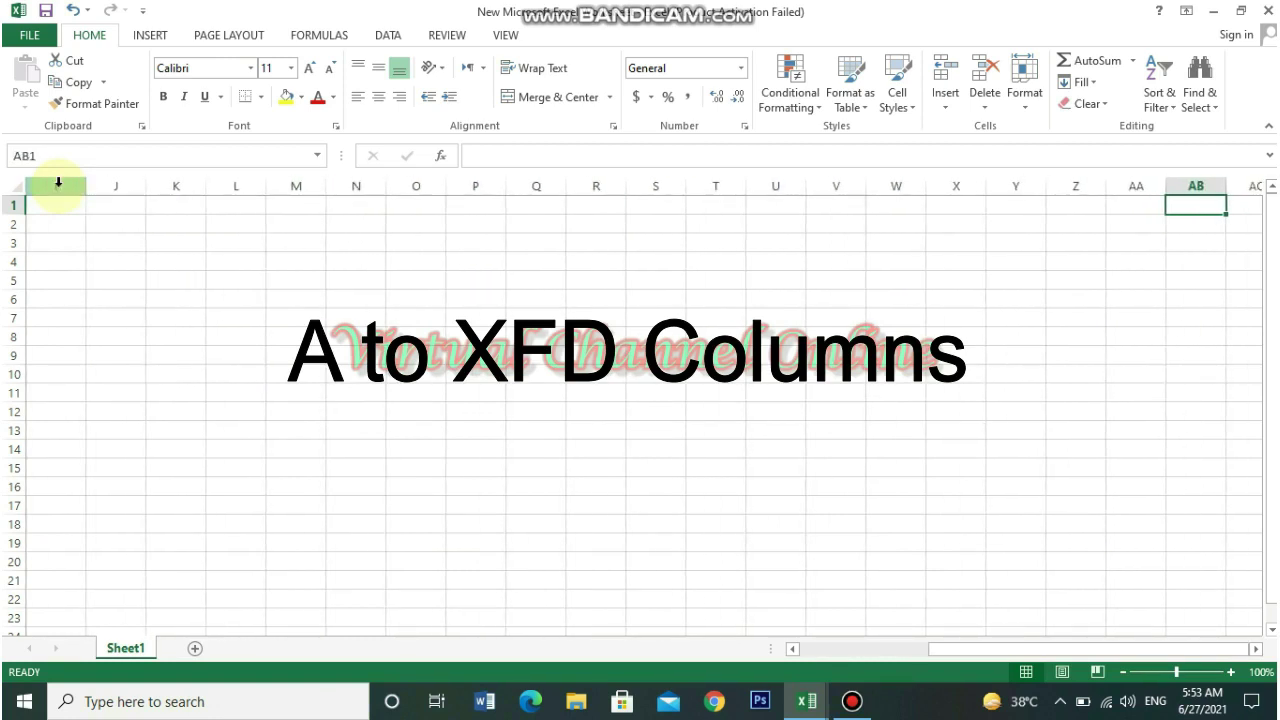
pyautogui.press('Right')
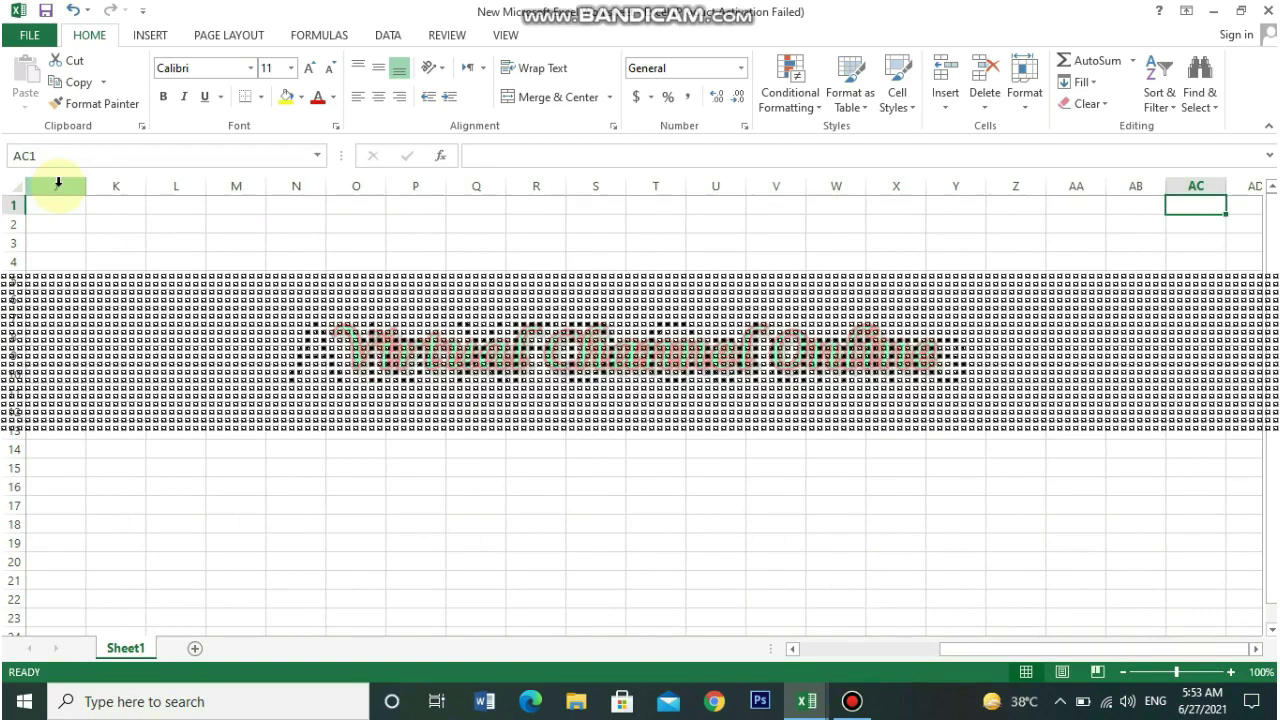
pyautogui.press('Right')
pyautogui.press('Right')
pyautogui.press('Right')
pyautogui.press('Right')
pyautogui.press('Right')
pyautogui.press('Right')
pyautogui.press('Right')
pyautogui.press('Right')
pyautogui.press('Right')
pyautogui.press('Right')
pyautogui.press('Right')
pyautogui.press('Right')
pyautogui.press('Right')
pyautogui.press('Right')
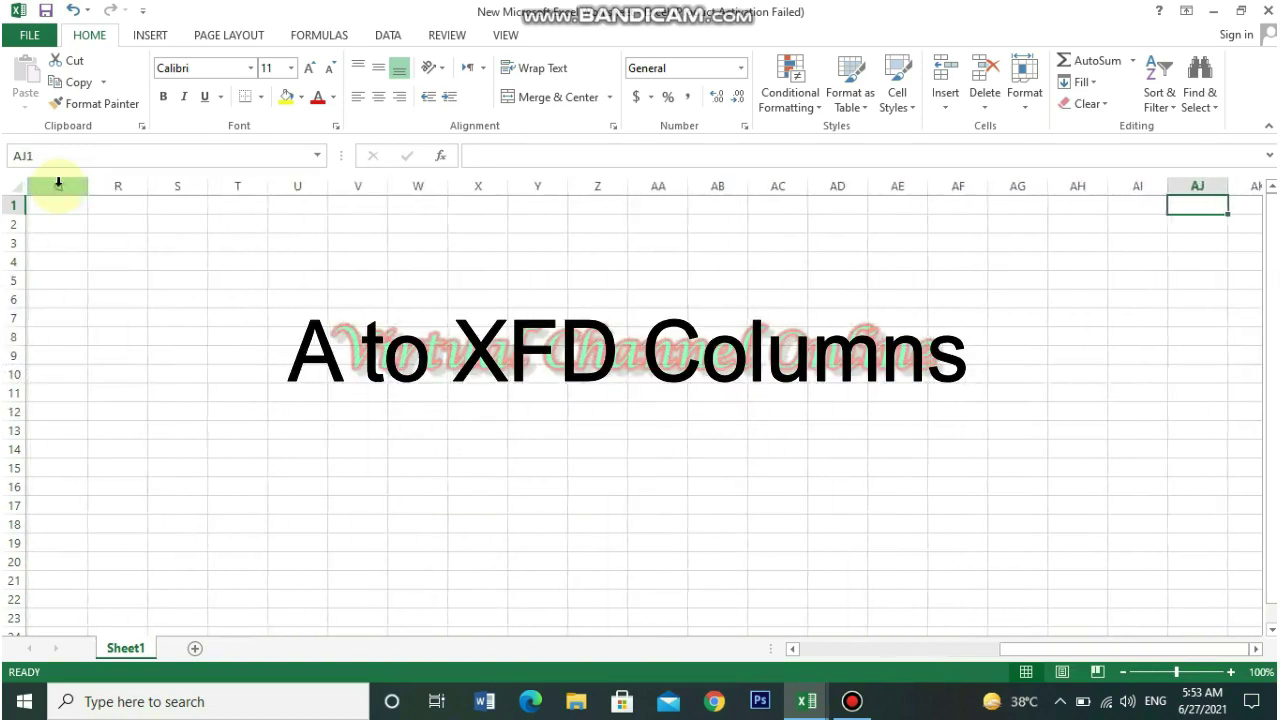
pyautogui.press('Right')
pyautogui.press('Right')
pyautogui.press('Right')
pyautogui.press('Right')
pyautogui.press('Right')
pyautogui.press('Right')
pyautogui.press('Right')
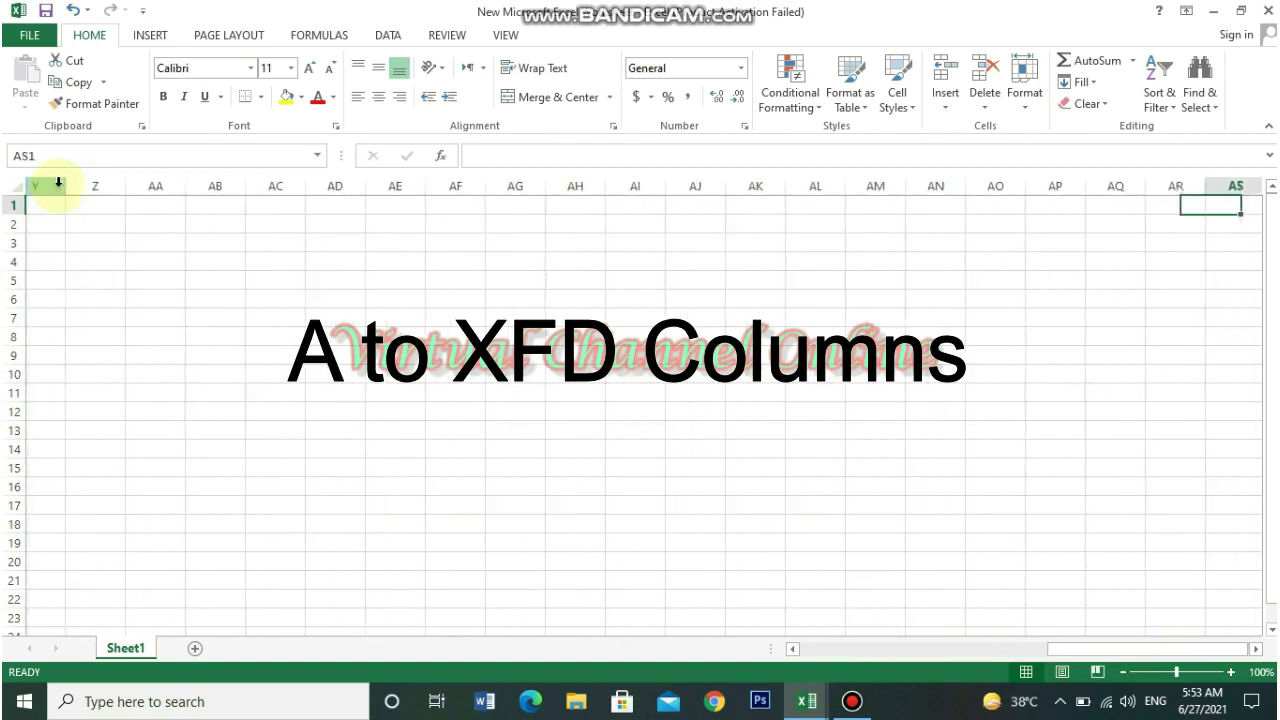
pyautogui.press('Right')
pyautogui.press('Right')
pyautogui.press('Right')
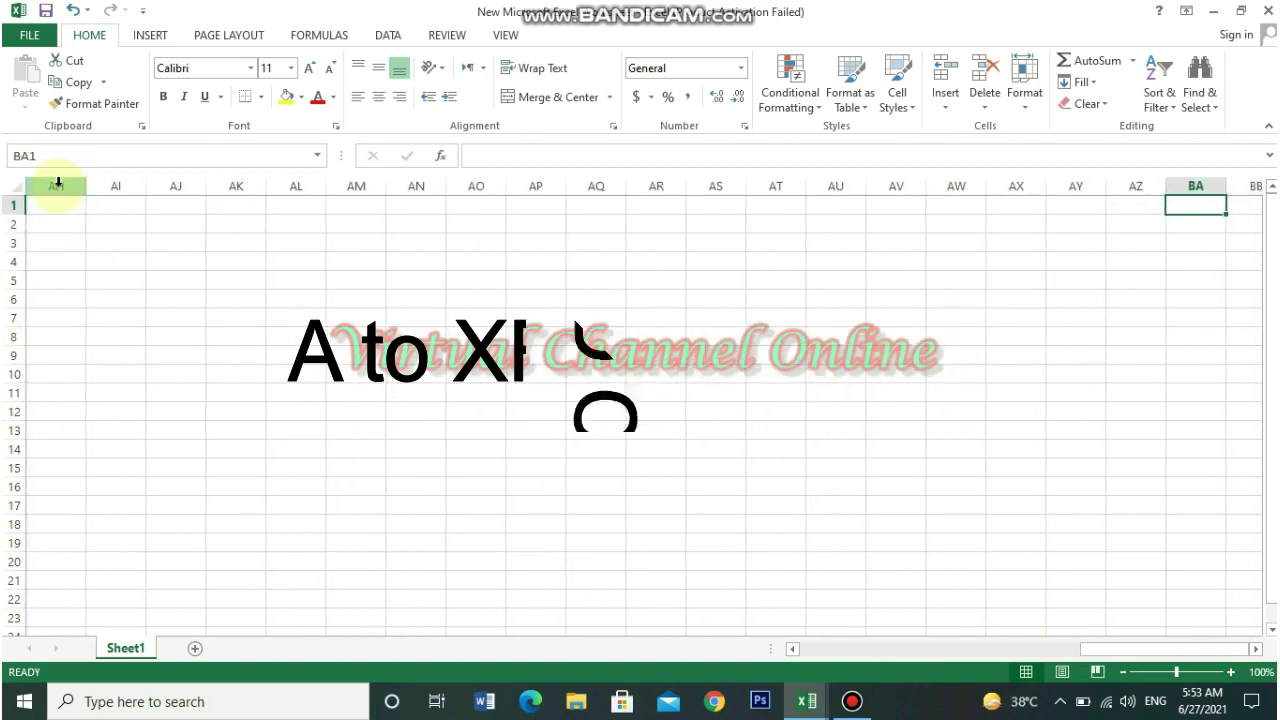
pyautogui.press('Right')
pyautogui.press('Right')
pyautogui.press('Right')
pyautogui.press('Right')
pyautogui.press('Right')
pyautogui.press('Right')
pyautogui.press('Right')
pyautogui.press('Right')
pyautogui.press('Right')
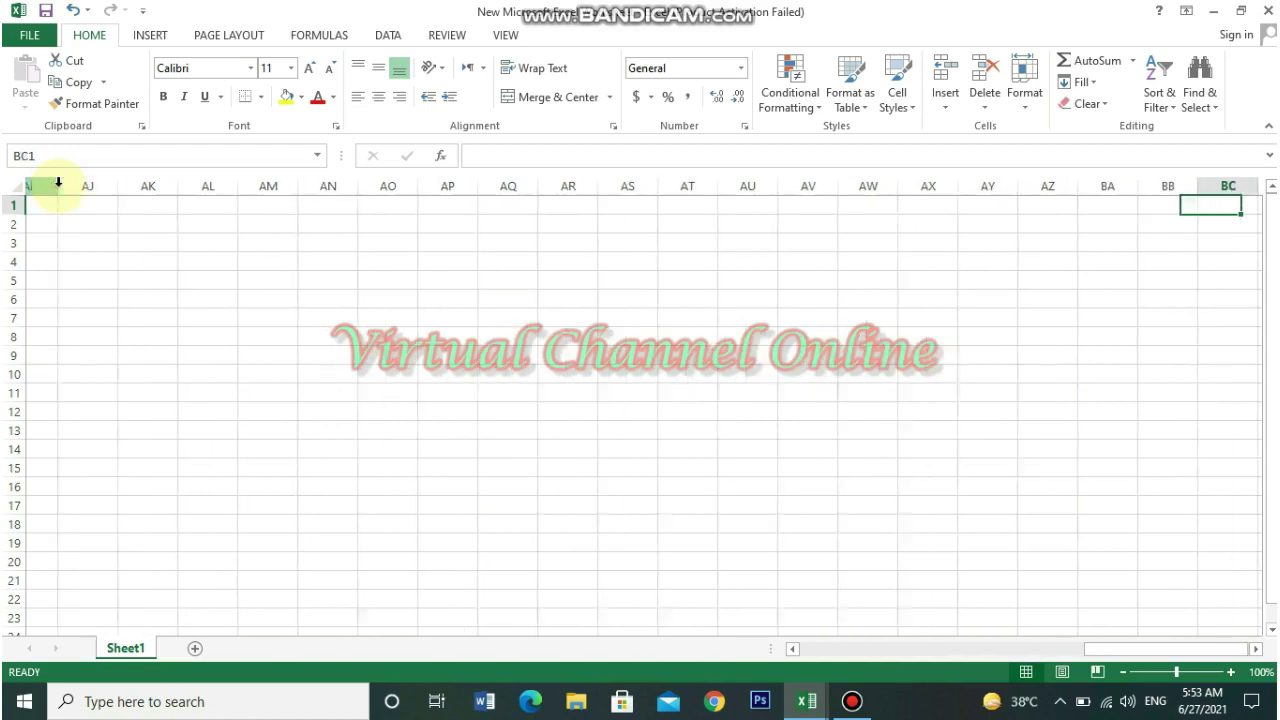
pyautogui.press('Right')
pyautogui.press('Right')
pyautogui.press('Right')
pyautogui.press('Right')
pyautogui.press('Right')
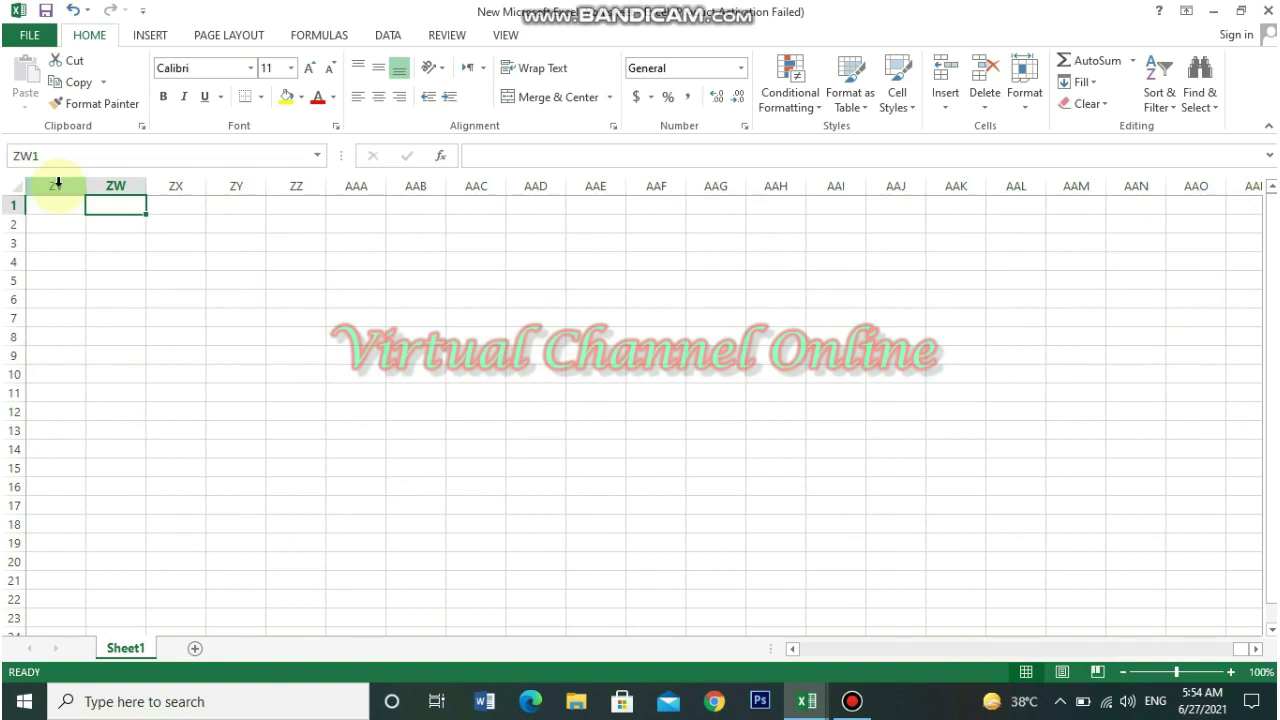
pyautogui.press('Right')
pyautogui.press('Right')
pyautogui.press('Right')
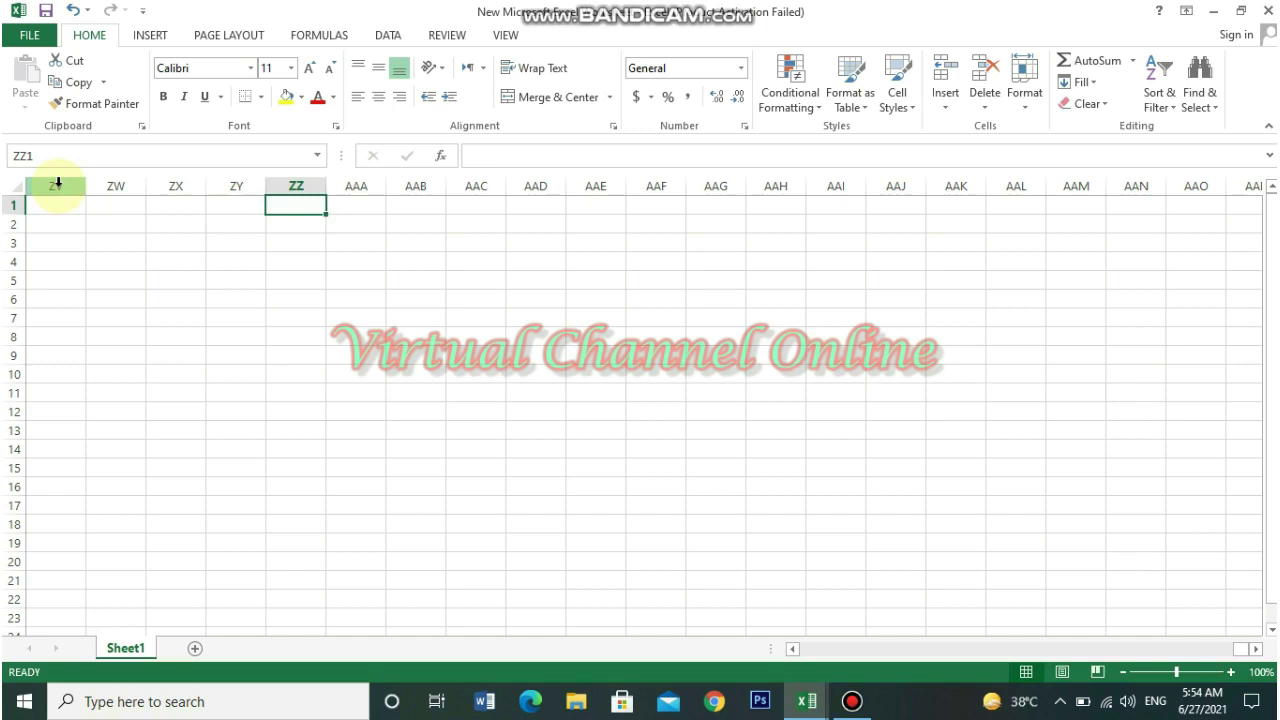
# Move along row 1 from cell AAA1 to AAY1 to examine the three-letter column headings
pyautogui.press('Right')
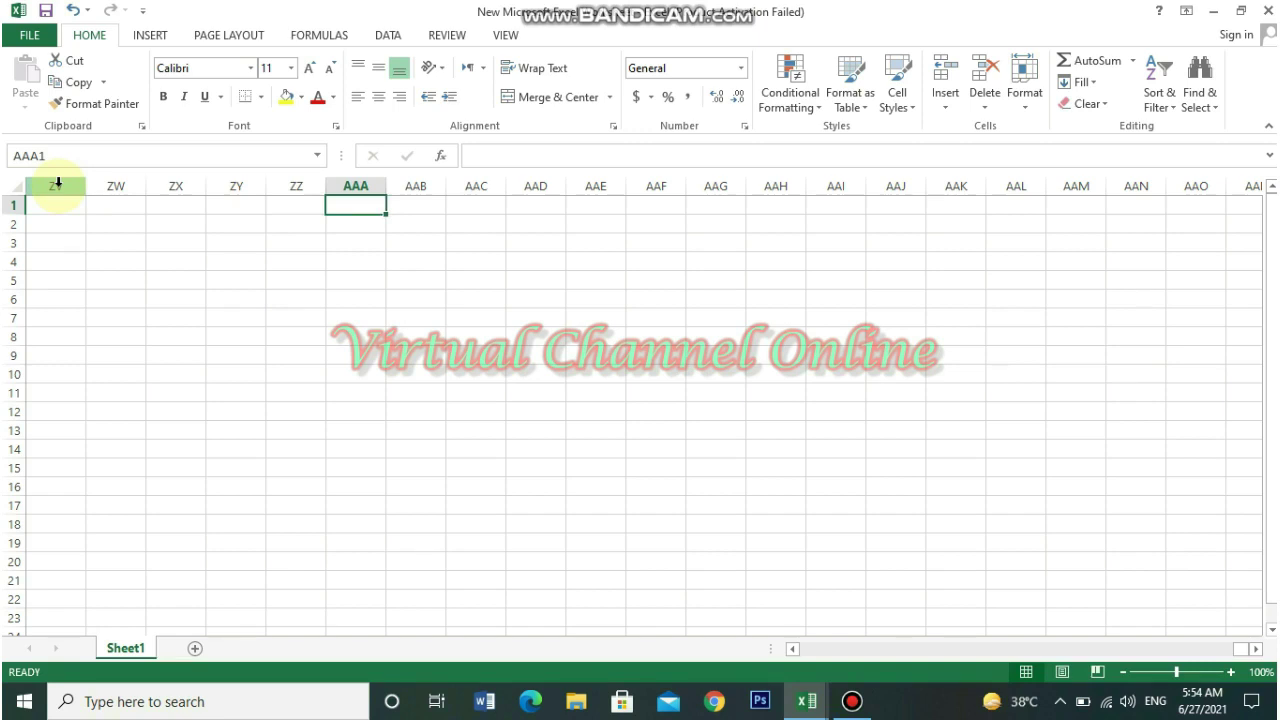
pyautogui.press('Right')
pyautogui.press('Right')
pyautogui.press('Right')
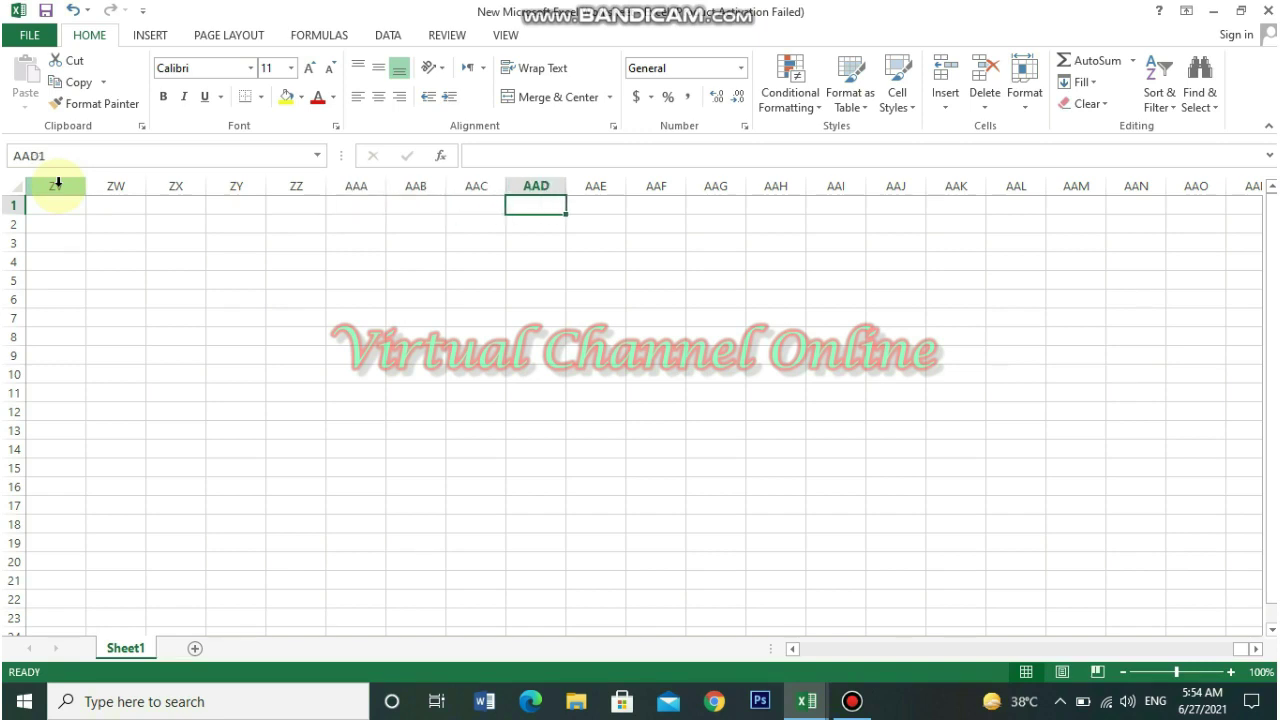
pyautogui.press('Right')
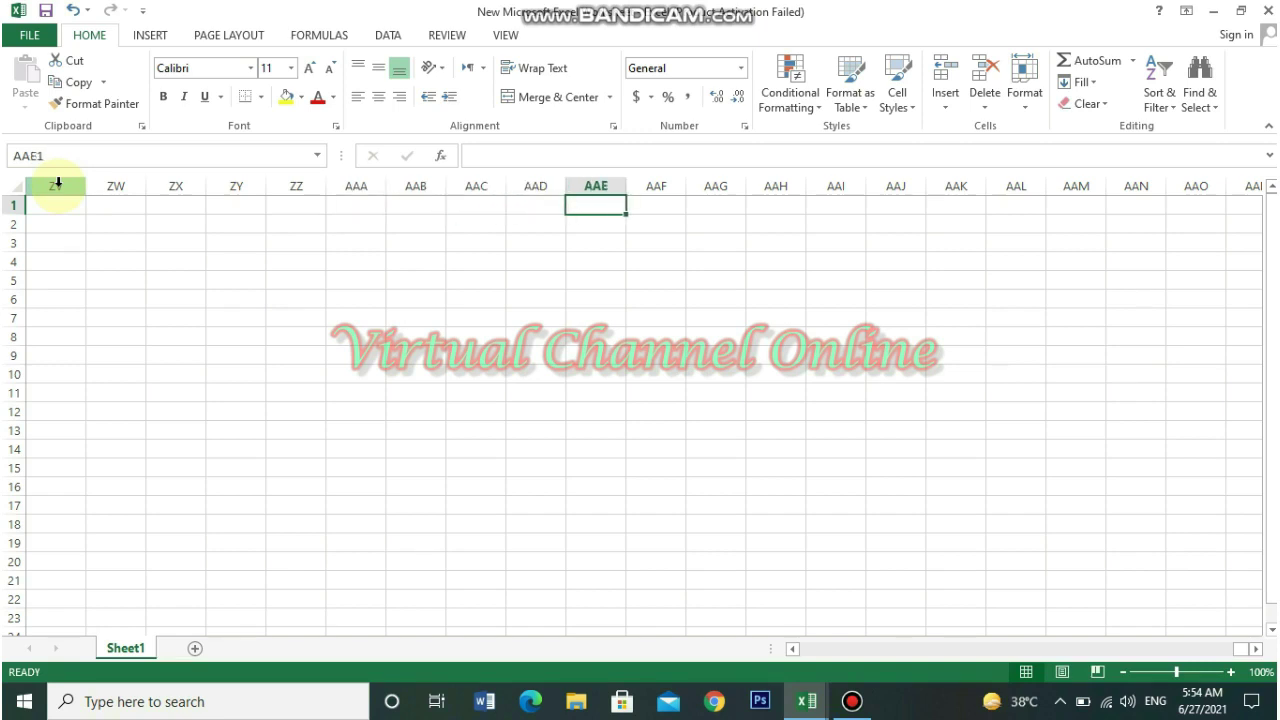
pyautogui.press('Right')
pyautogui.press('Right')
pyautogui.press('Right')
pyautogui.press('Right')
pyautogui.press('Right')
pyautogui.press('Right')
pyautogui.press('Right')
pyautogui.press('Right')
pyautogui.press('Right')
pyautogui.press('Right')
pyautogui.press('Right')
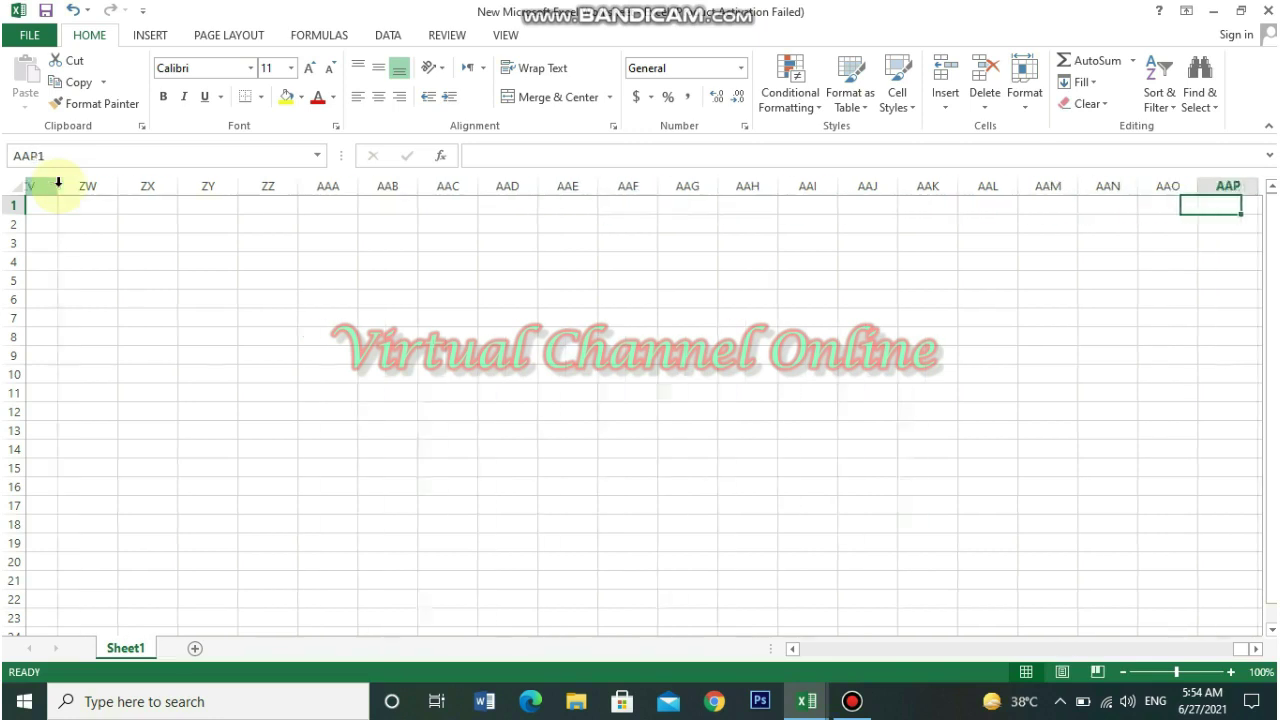
pyautogui.press('Right')
pyautogui.press('Right')
pyautogui.press('Right')
pyautogui.press('Right')
pyautogui.press('Right')
pyautogui.press('Right')
pyautogui.press('Right')
pyautogui.press('Right')
pyautogui.press('Right')
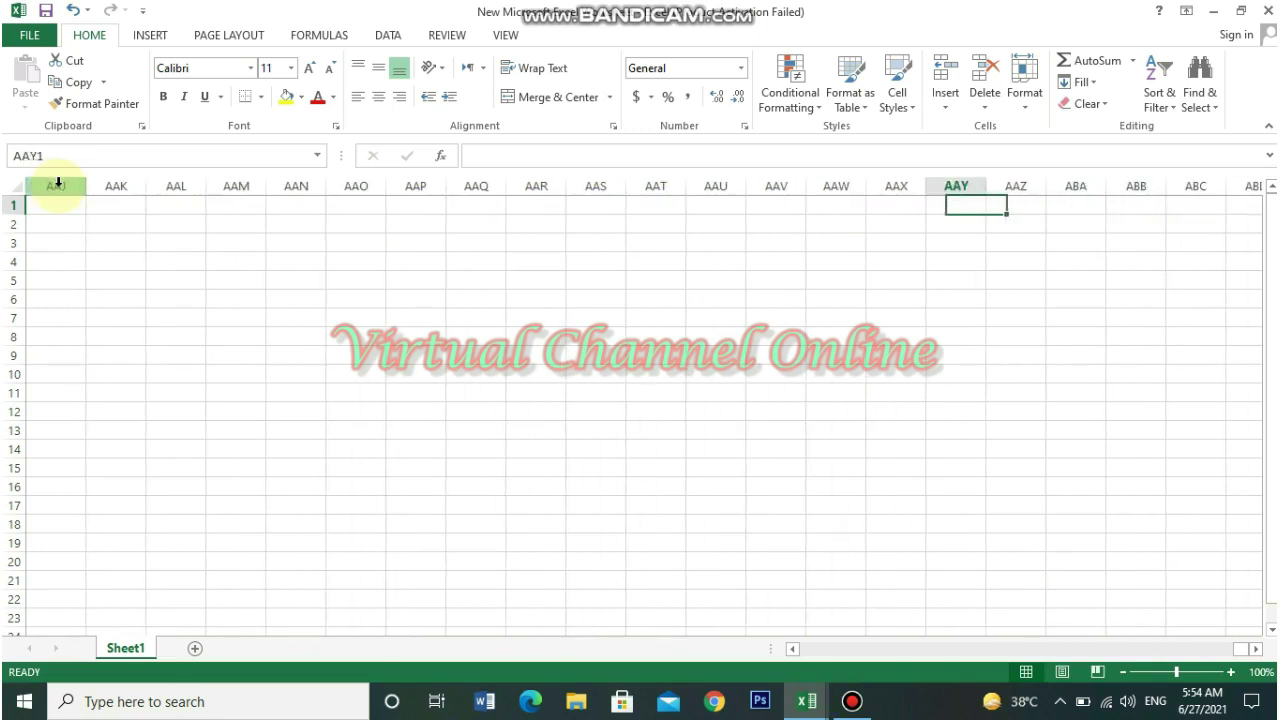
# Go back along row 1 from cell AAY1 to AAP1 and forward to AAZ1 to examine the AA-series column headings
pyautogui.press('Left')
pyautogui.press('Left')
pyautogui.press('Left')
pyautogui.press('Left')
pyautogui.press('Left')
pyautogui.press('Left')
pyautogui.press('Left')
pyautogui.press('Left')
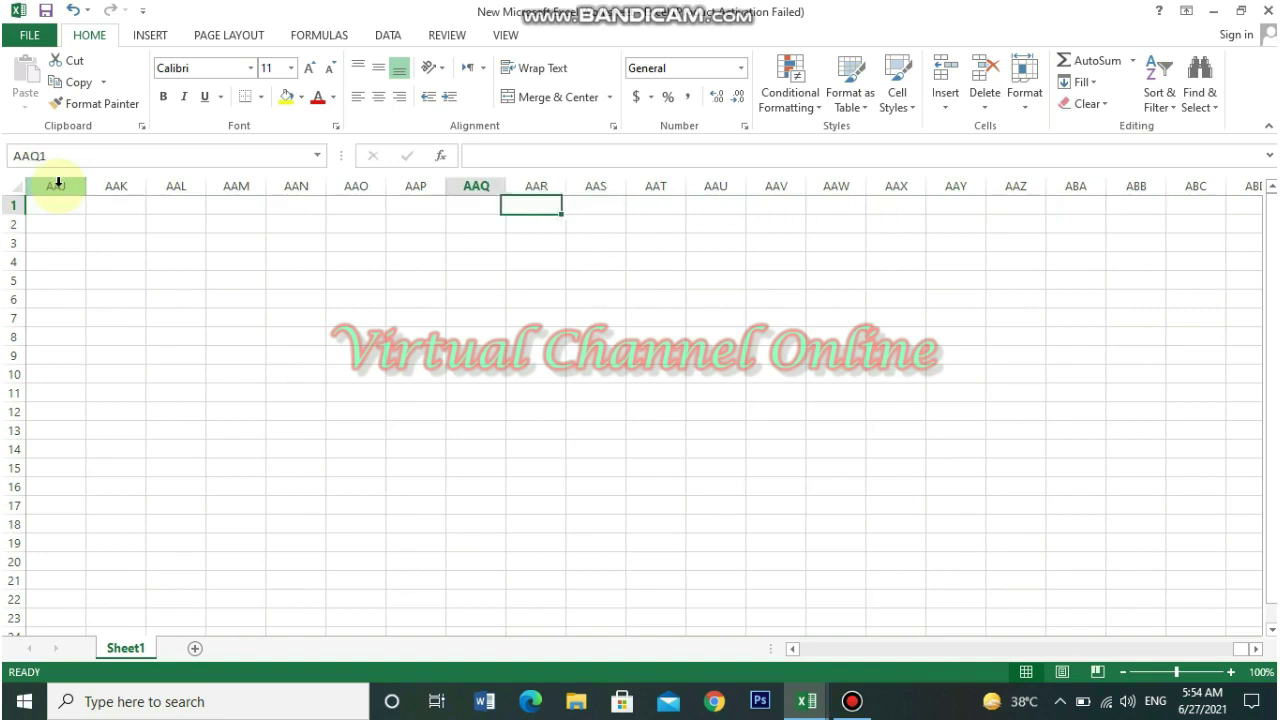
pyautogui.press('Left')
pyautogui.press('Right')
pyautogui.press('Right')
pyautogui.press('Right')
pyautogui.press('Right')
pyautogui.press('Right')
pyautogui.press('Right')
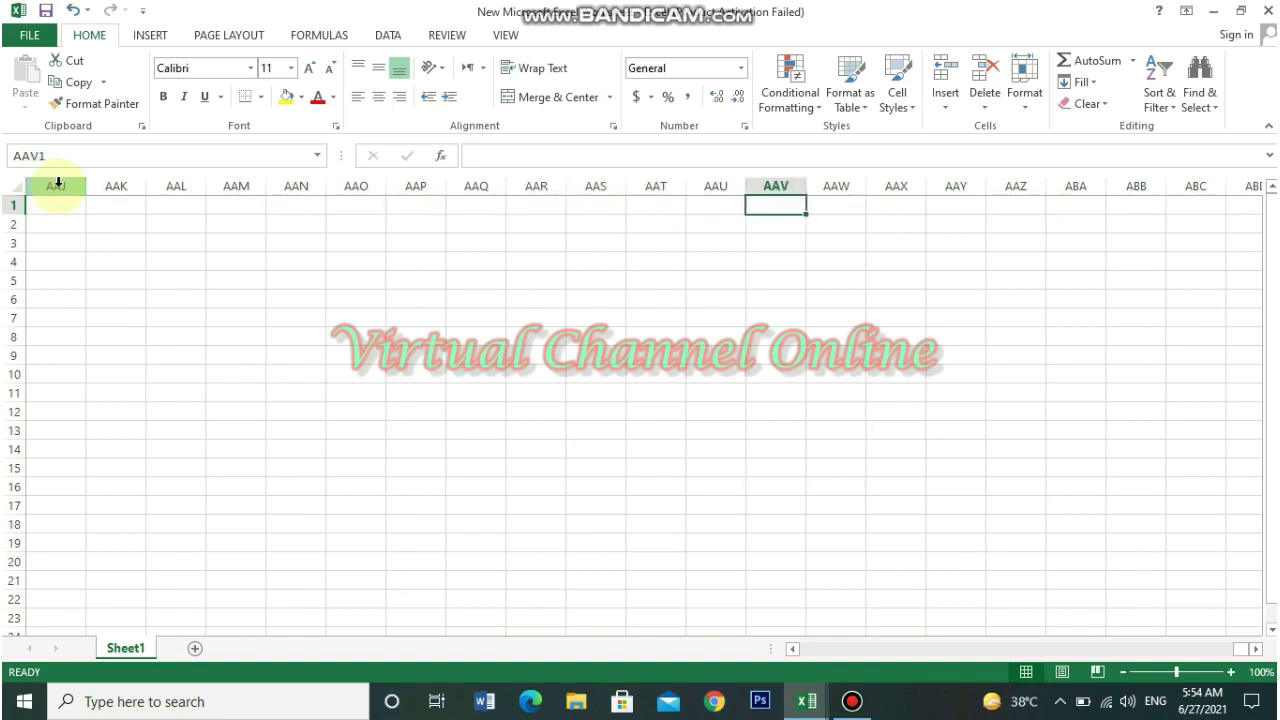
pyautogui.press('Right')
pyautogui.press('Right')
pyautogui.press('Right')
pyautogui.press('Right')
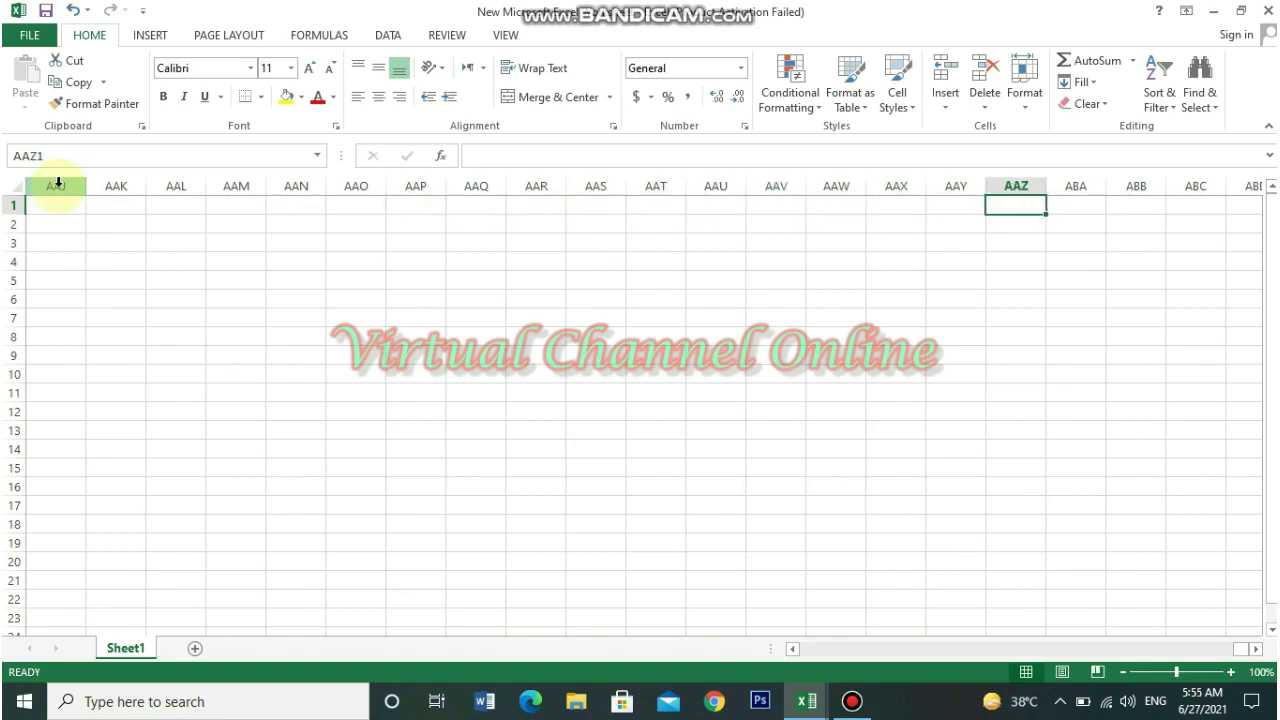
# Move along row 1 from cell ABA1 to ABZ1 to examine the AB-series column headings
pyautogui.press('Right')
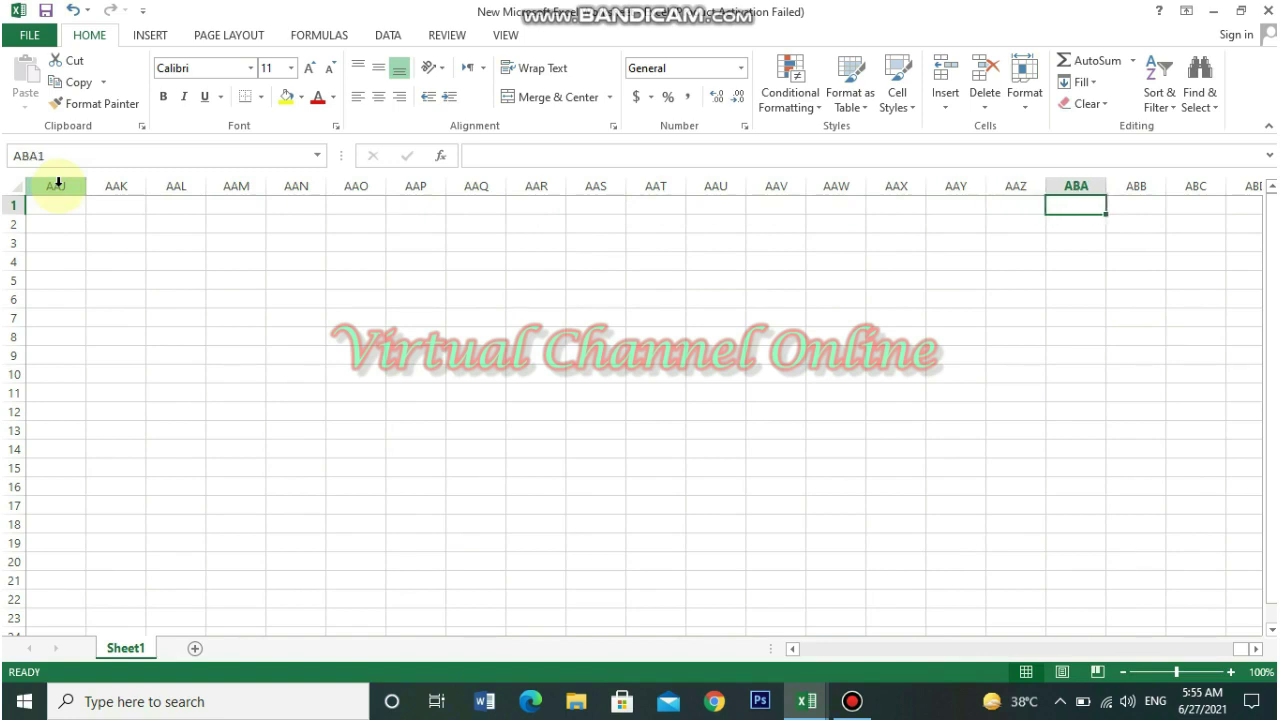
pyautogui.press('Right')
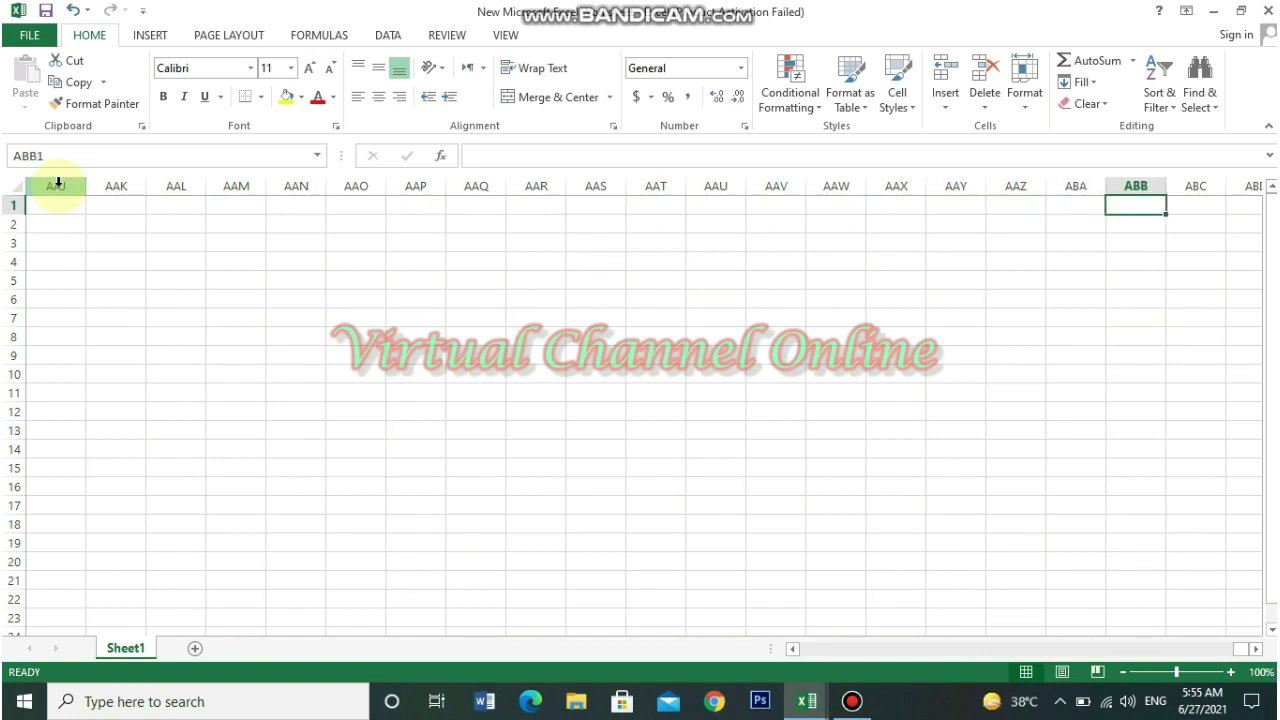
pyautogui.press('Right')
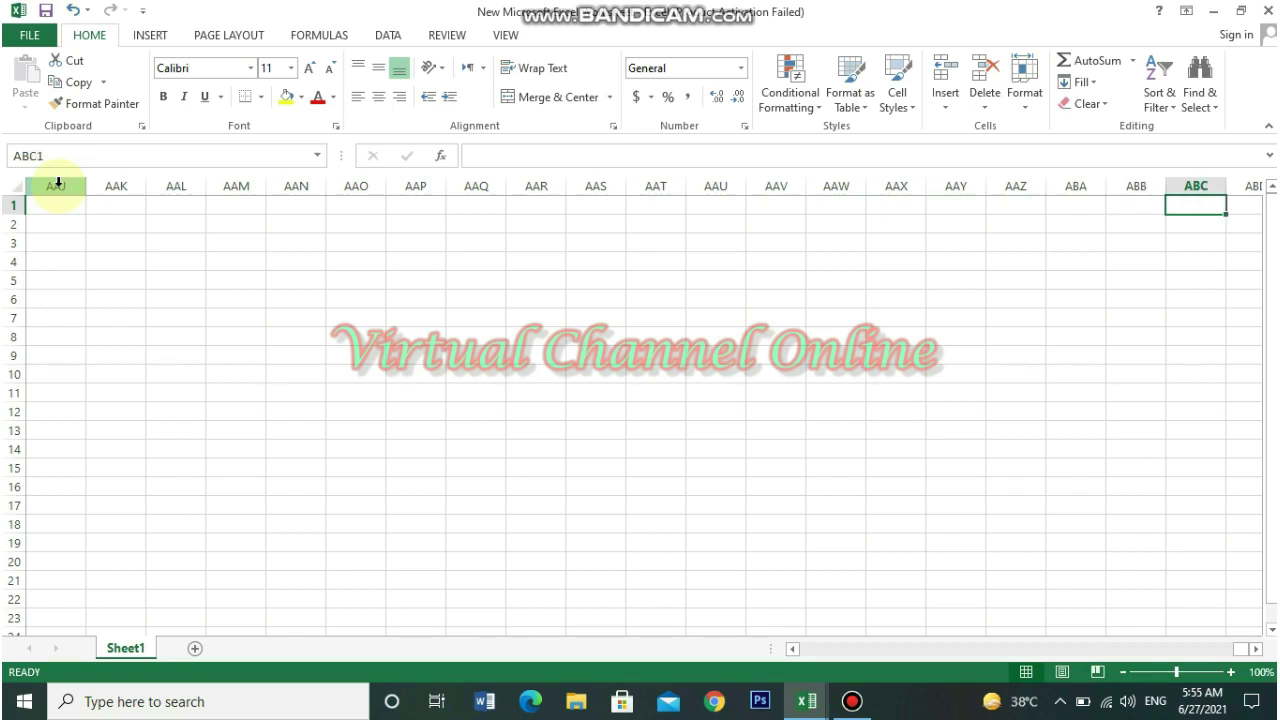
pyautogui.press('Right')
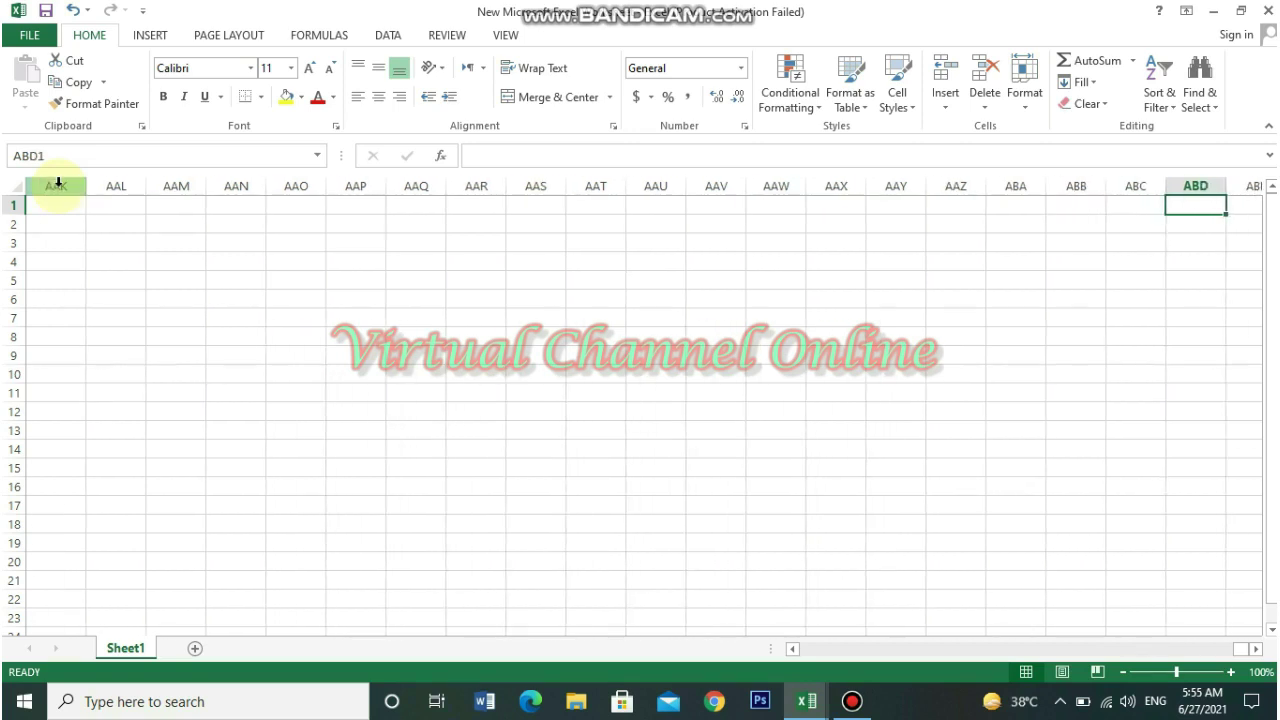
pyautogui.press('Right')
pyautogui.press('Right')
pyautogui.press('Right')
pyautogui.press('Right')
pyautogui.press('Right')
pyautogui.press('Right')
pyautogui.press('Right')
pyautogui.press('Right')
pyautogui.press('Right')
pyautogui.press('Right')
pyautogui.press('Right')
pyautogui.press('Right')
pyautogui.press('Right')
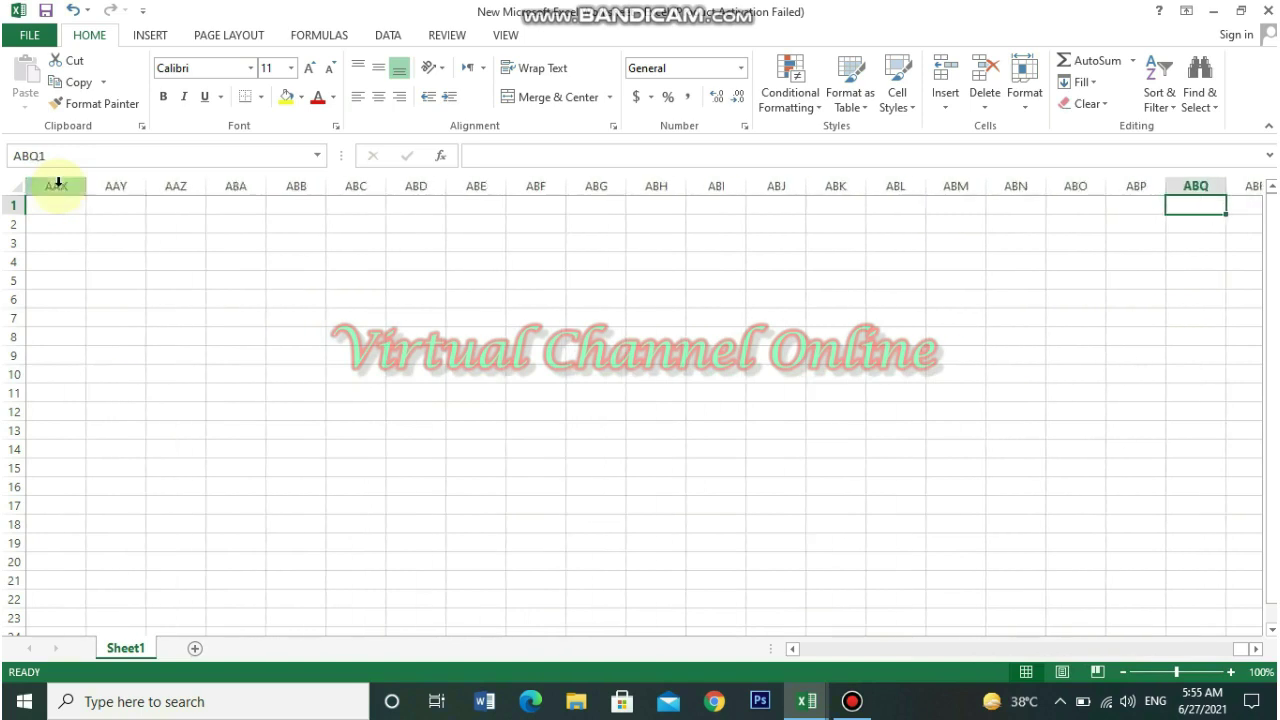
pyautogui.press('Right')
pyautogui.press('Right')
pyautogui.press('Right')
pyautogui.press('Right')
pyautogui.press('Right')
pyautogui.press('Right')
pyautogui.press('Right')
pyautogui.press('Right')
pyautogui.press('Right')
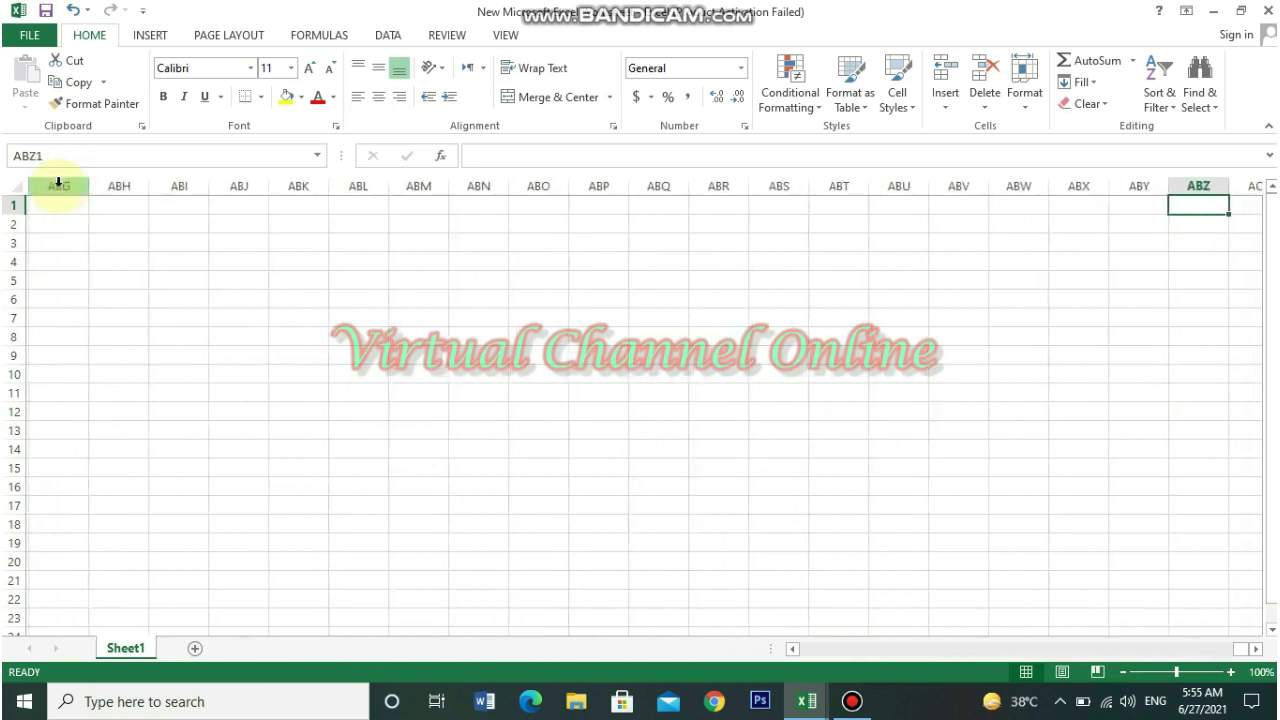
# Continue along row 1 from cell ACA1 to ACL1 to examine the AC-series column headings
pyautogui.press('Right')
pyautogui.press('Right')
pyautogui.press('Right')
pyautogui.press('Right')
pyautogui.press('Right')
pyautogui.press('Right')
pyautogui.press('Right')
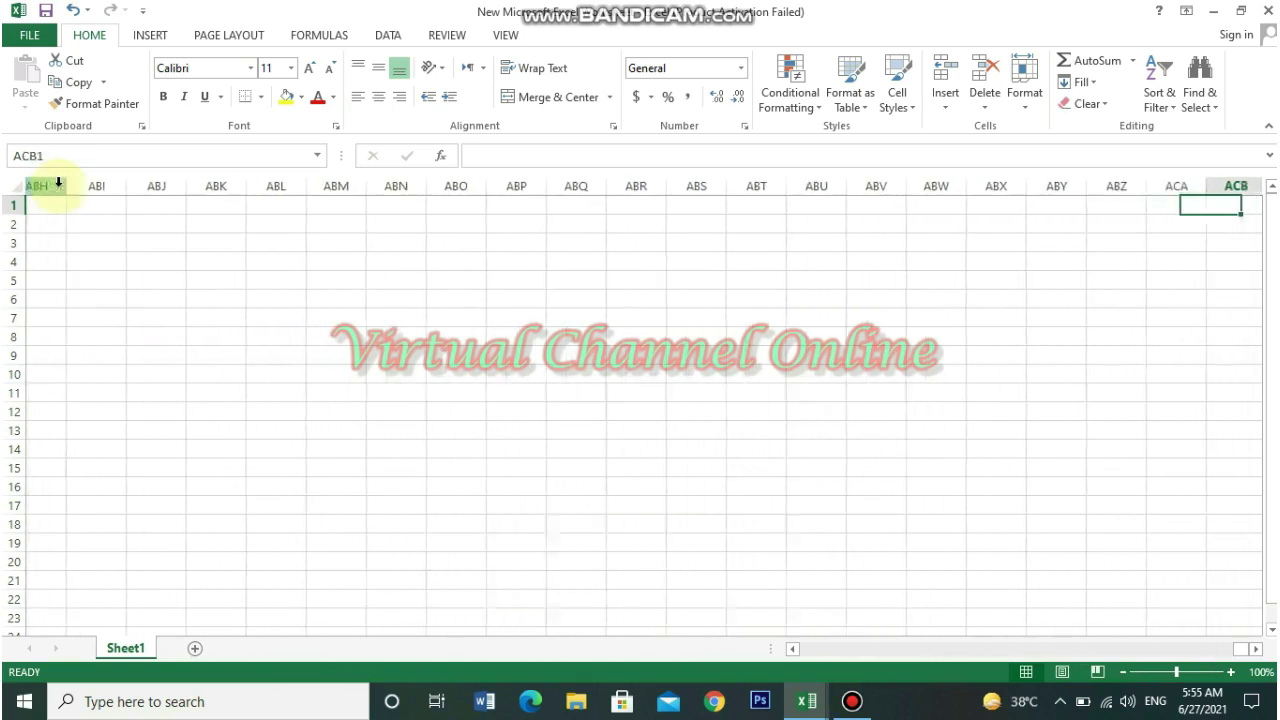
pyautogui.press('Right')
pyautogui.press('Right')
pyautogui.press('Right')
pyautogui.press('Right')
pyautogui.press('Right')
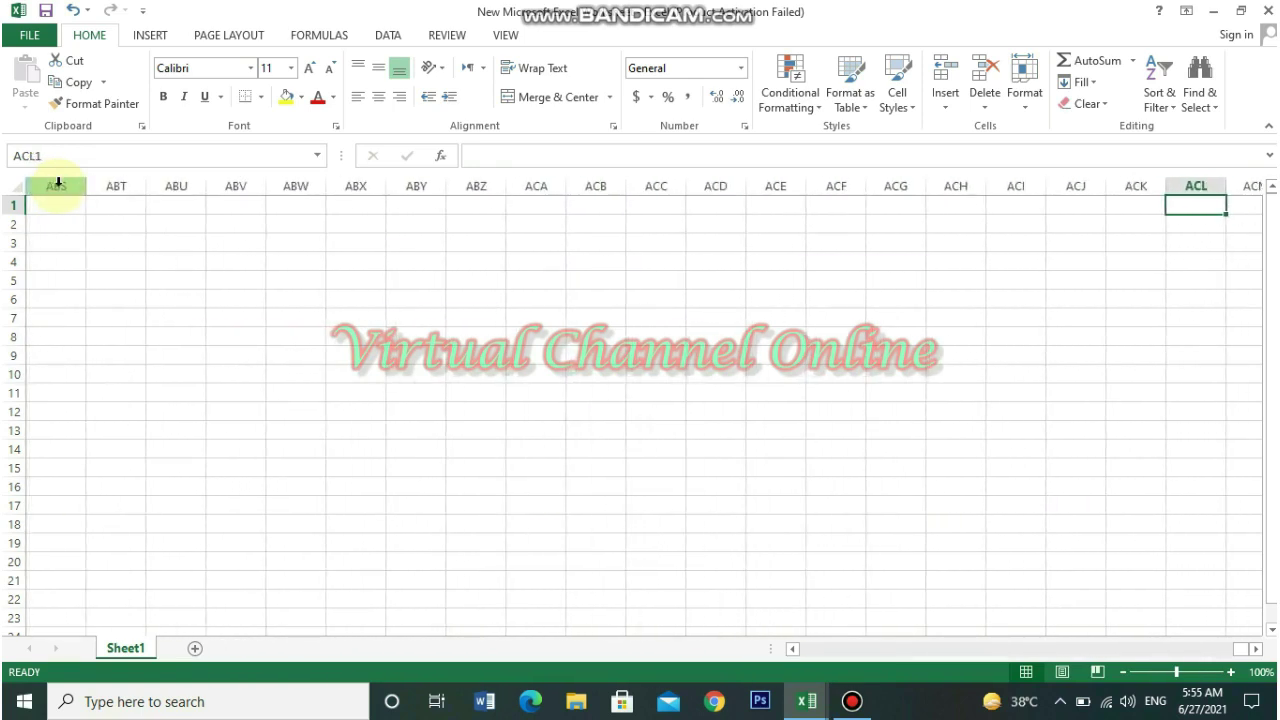
# Jump to the far end of row 1 and move from cell XEW1 to XFD1 to examine the last column headings
pyautogui.hotkey('ctrl', 'Right')
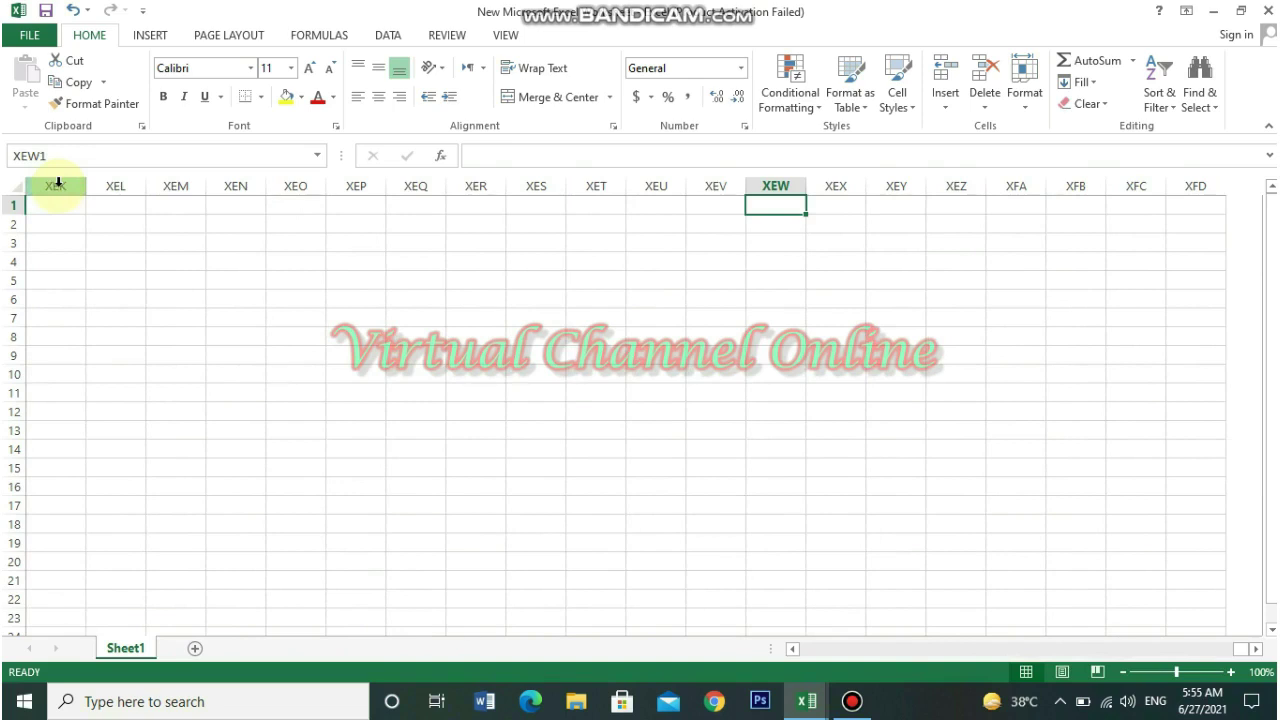
pyautogui.press('Right')
pyautogui.press('Right')
pyautogui.press('Right')
pyautogui.press('Right')
pyautogui.press('Right')
pyautogui.press('Right')
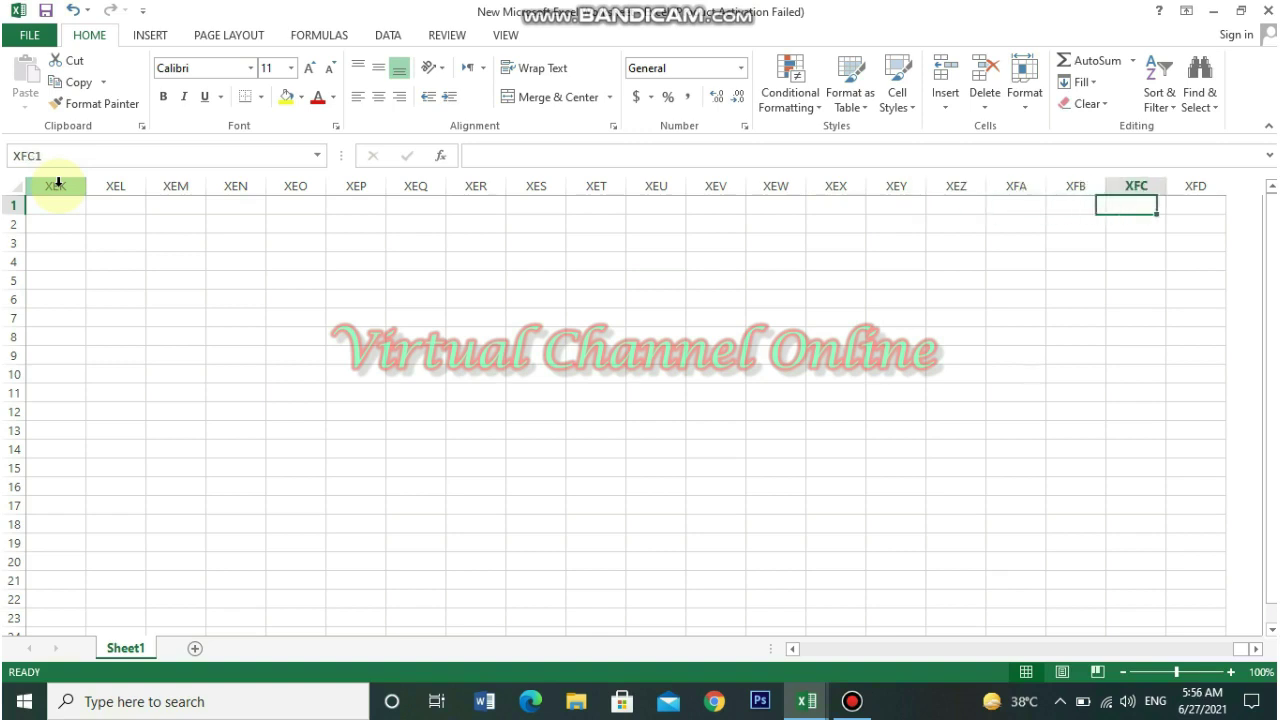
pyautogui.press('Right')
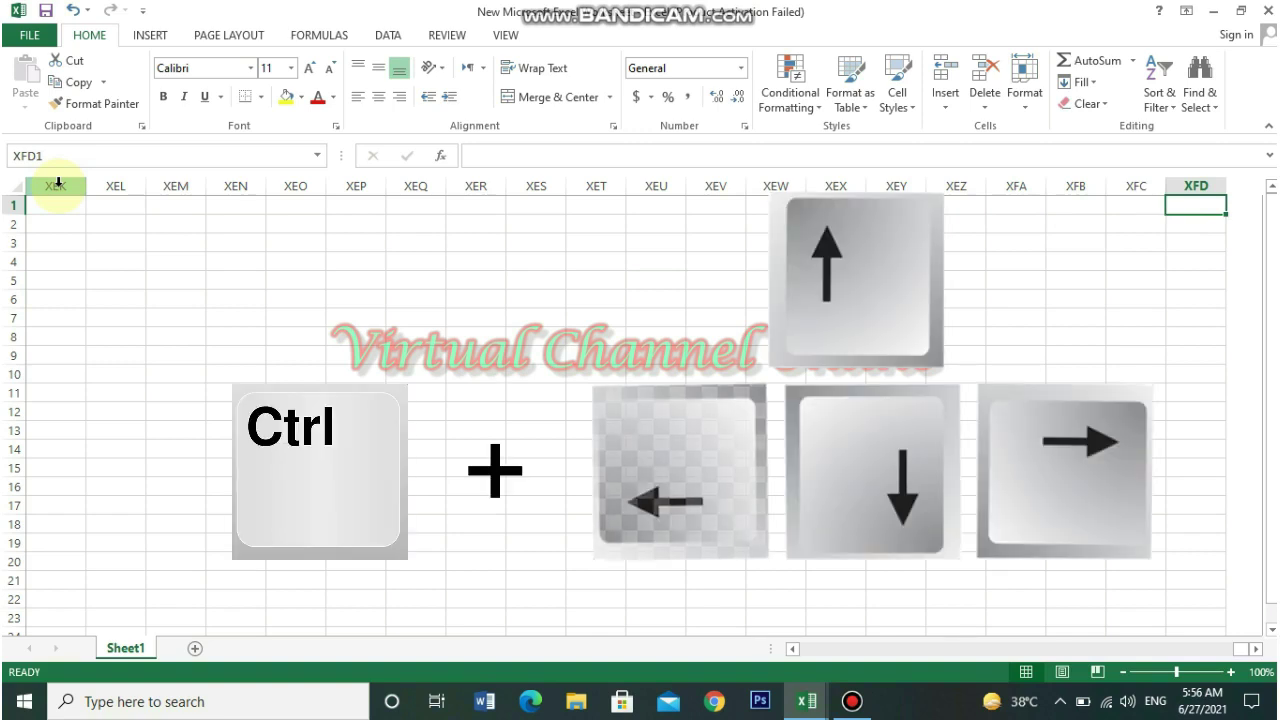
# Jump along row 1 to its first cell A1, over to the last cell XFD1, and back to A1
pyautogui.hotkey('ctrl', 'Left')
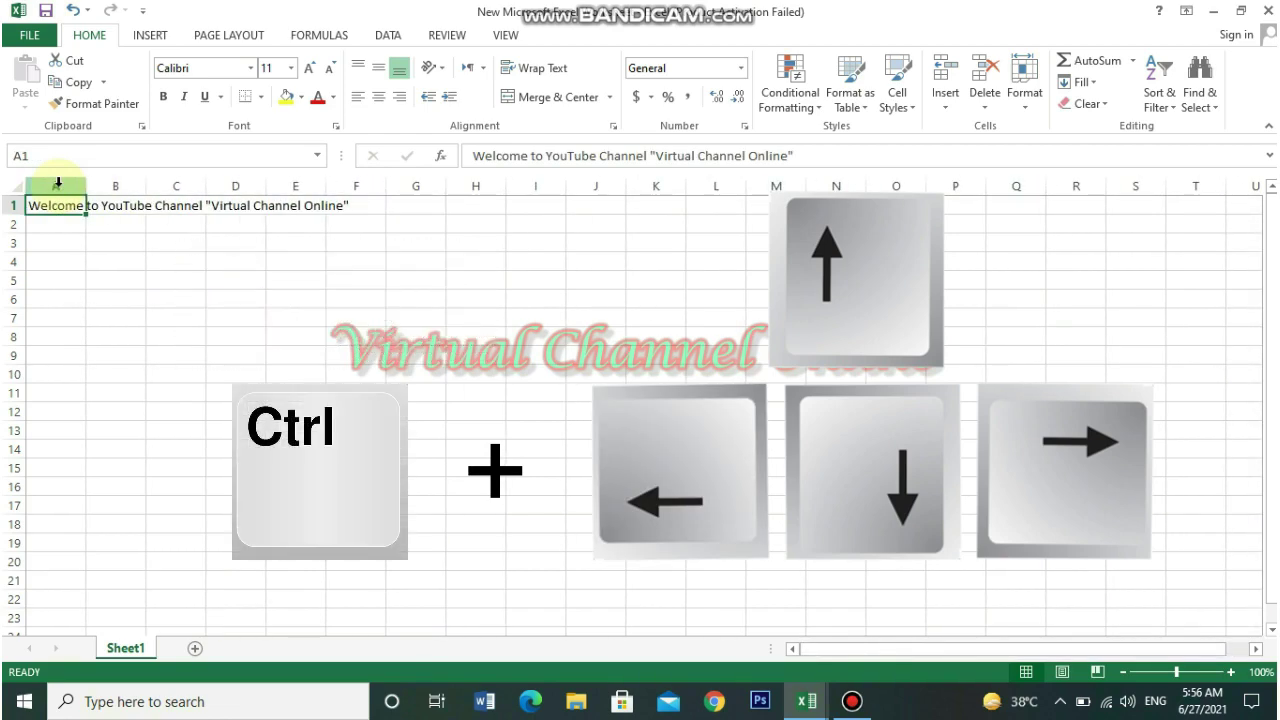
pyautogui.hotkey('ctrl', 'Right')
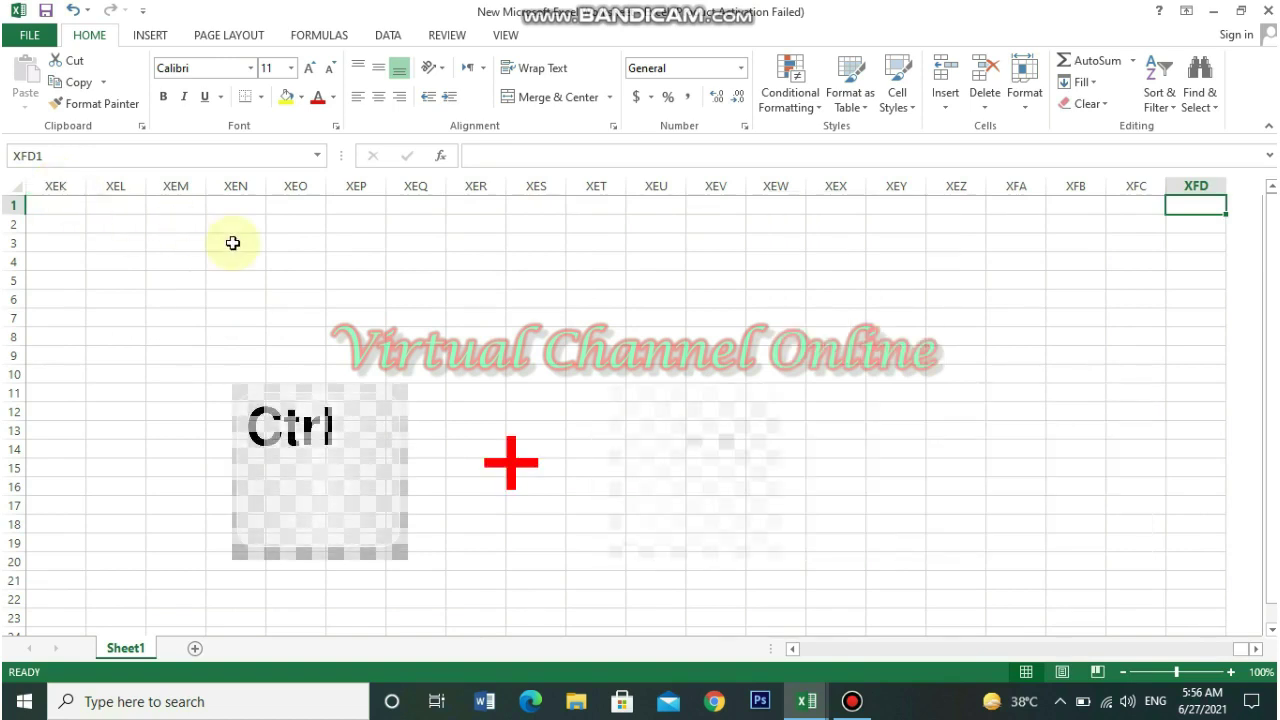
pyautogui.hotkey('ctrl', 'Left')
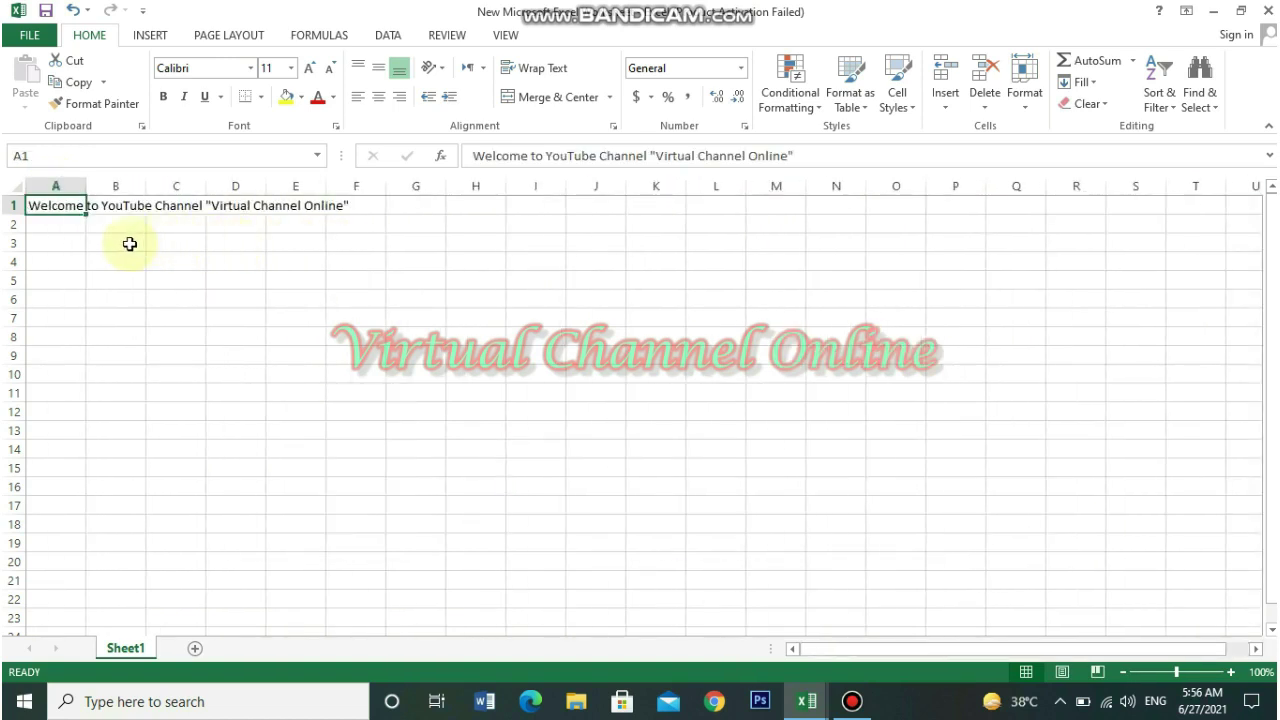
# Select the whole sheet to read its size and record it as "16384 C" in cell B4 and "1048576 R" in B5
pyautogui.click(17, 184)
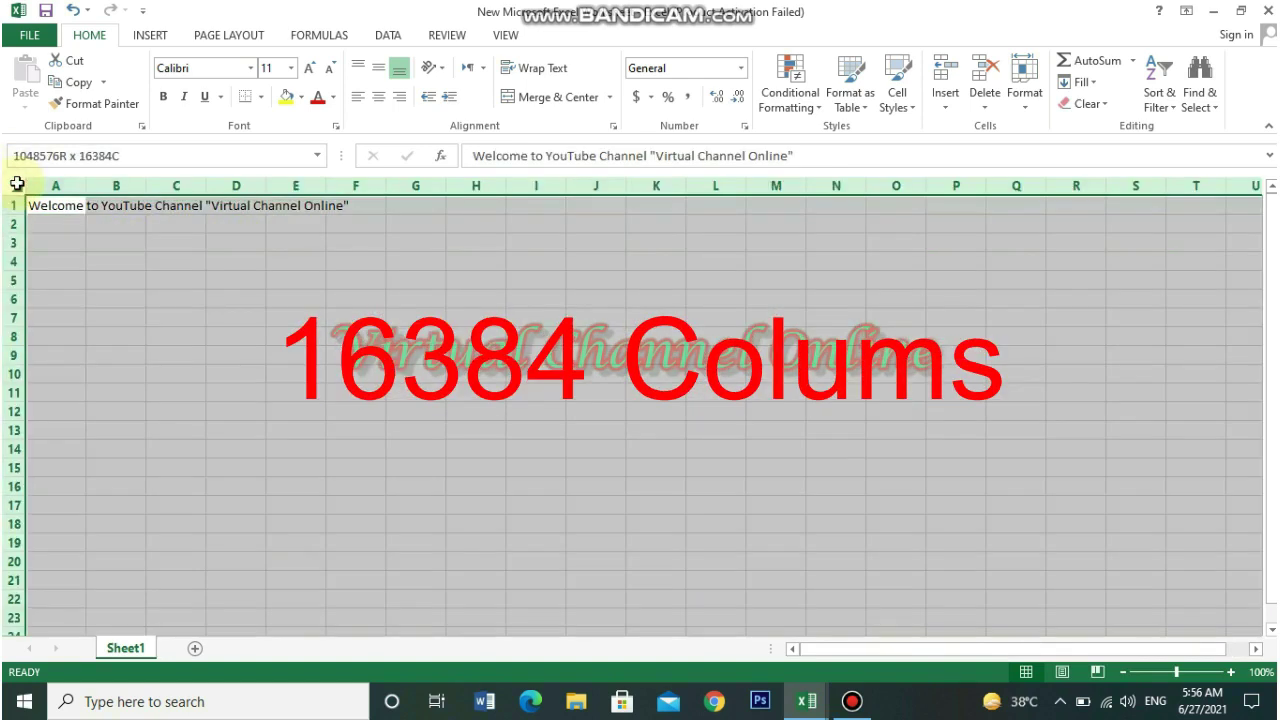
pyautogui.click(87, 258)
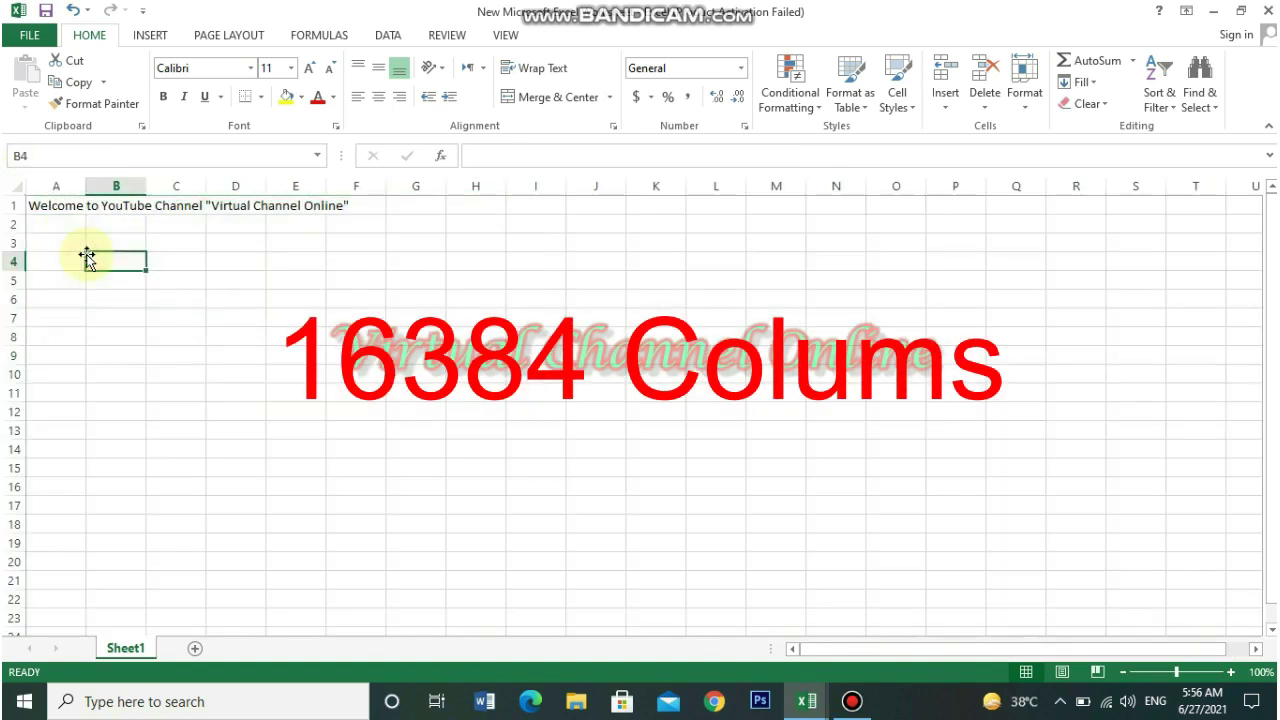
pyautogui.write('16')
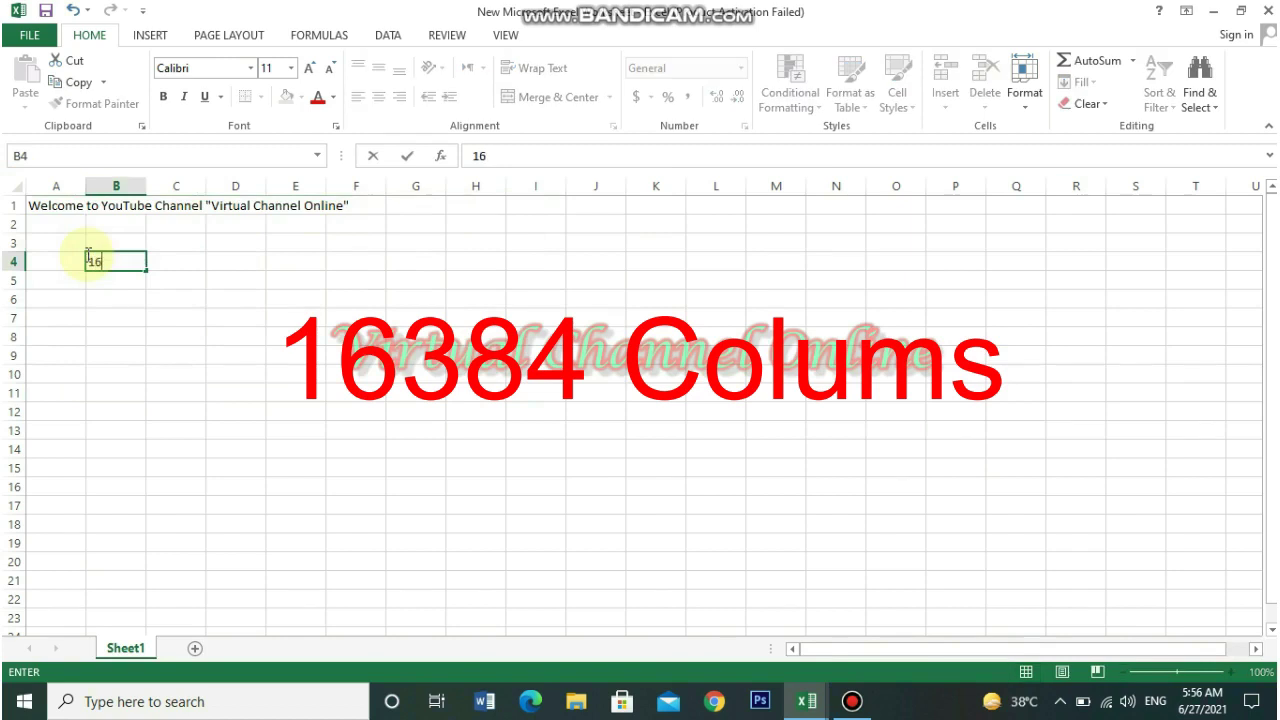
pyautogui.write('384 D')
pyautogui.press('BackSpace')
pyautogui.write('C')
pyautogui.press('Return')
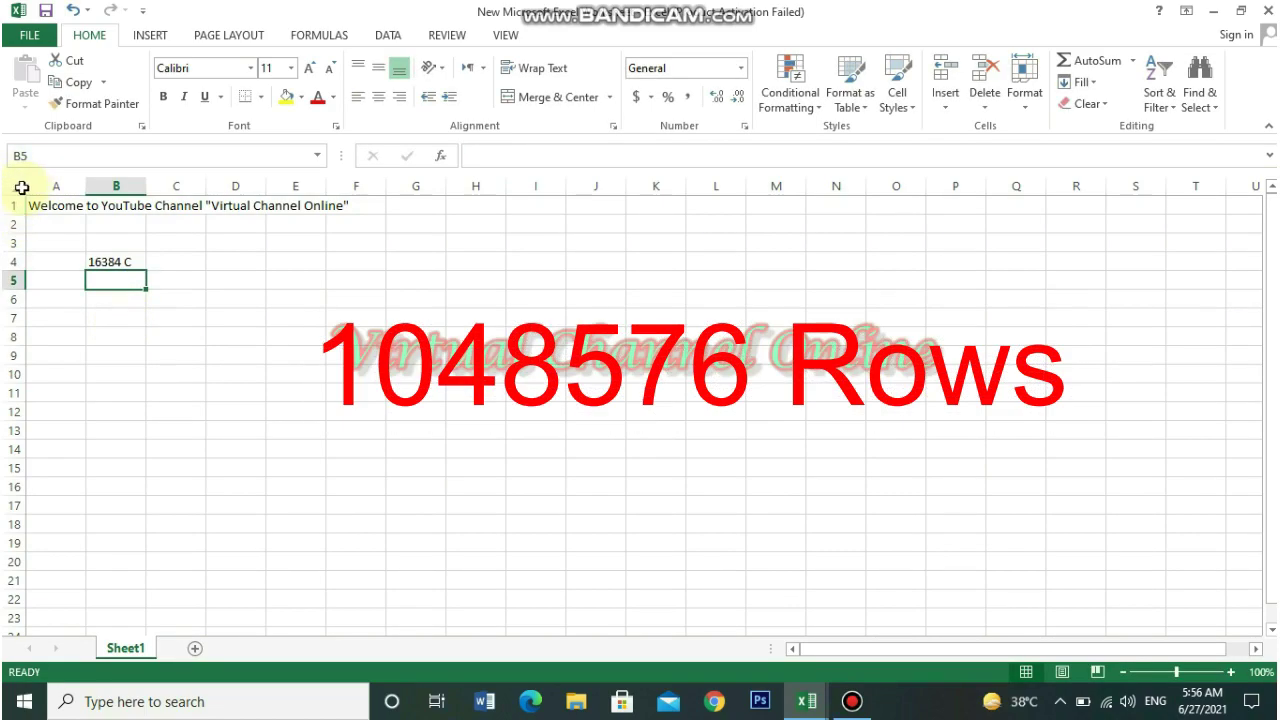
pyautogui.write('1')
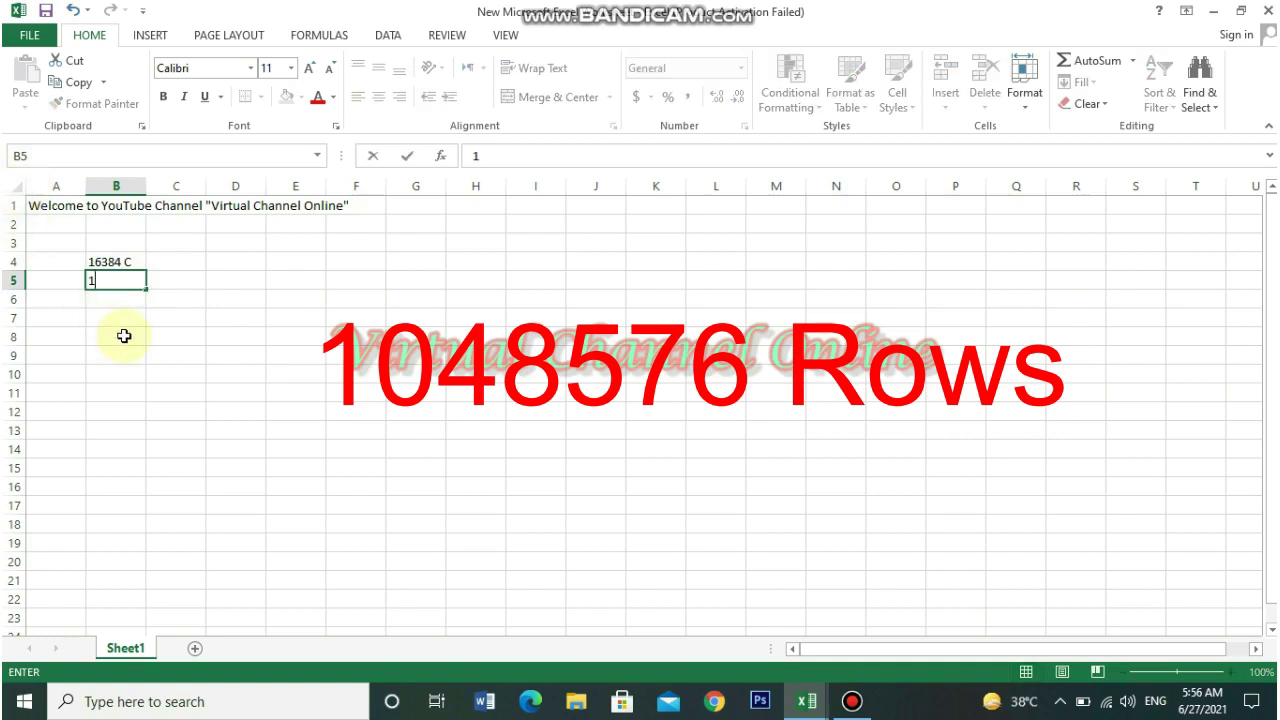
pyautogui.write('048576 R')
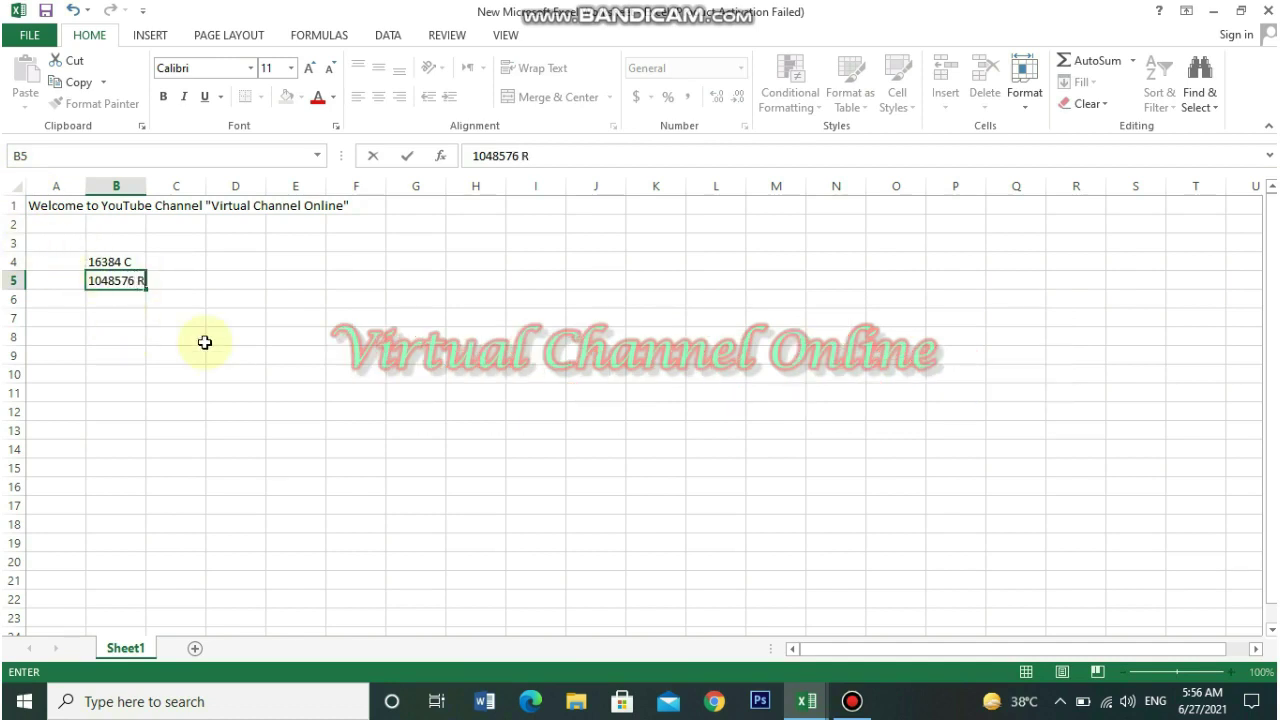
# Select row 1 and move down column A to cell A168 to examine the row numbering
pyautogui.click(12, 205)
pyautogui.press('Down')
pyautogui.press('Down')
pyautogui.press('Down')
pyautogui.press('Down')
pyautogui.press('Down')
pyautogui.press('Down')
pyautogui.press('Down')
pyautogui.press('Down')
pyautogui.press('Down')
pyautogui.press('Down')
pyautogui.press('Down')
pyautogui.press('Down')
pyautogui.press('Down')
pyautogui.press('Down')
pyautogui.press('Down')
pyautogui.press('Down')
pyautogui.press('Down')
pyautogui.press('Down')
pyautogui.press('Down')
pyautogui.press('Down')
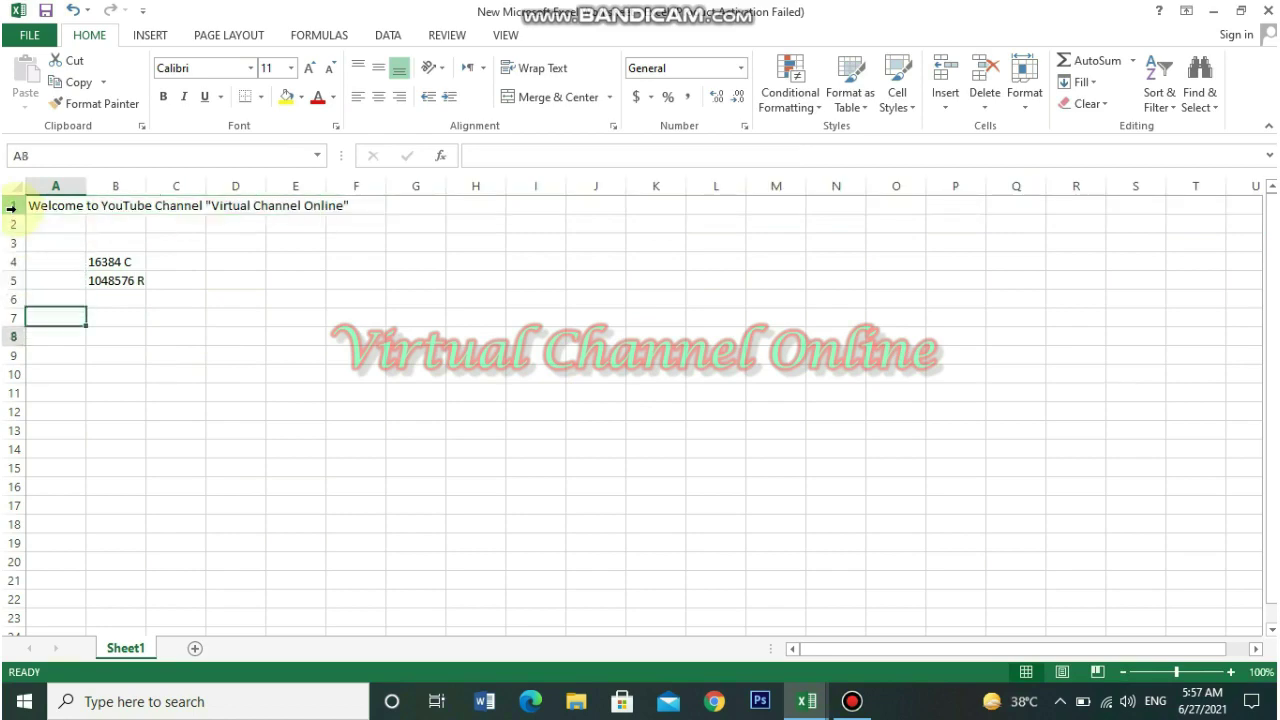
pyautogui.press('Down')
pyautogui.press('Down')
pyautogui.press('Down')
pyautogui.press('Down')
pyautogui.press('Down')
pyautogui.press('Down')
pyautogui.press('Down')
pyautogui.press('Down')
pyautogui.press('Down')
pyautogui.press('Down')
pyautogui.press('Down')
pyautogui.press('Down')
pyautogui.press('Down')
pyautogui.press('Down')
pyautogui.press('Down')
pyautogui.press('Down')
pyautogui.press('Down')
pyautogui.press('Down')
pyautogui.press('Down')
pyautogui.press('Down')
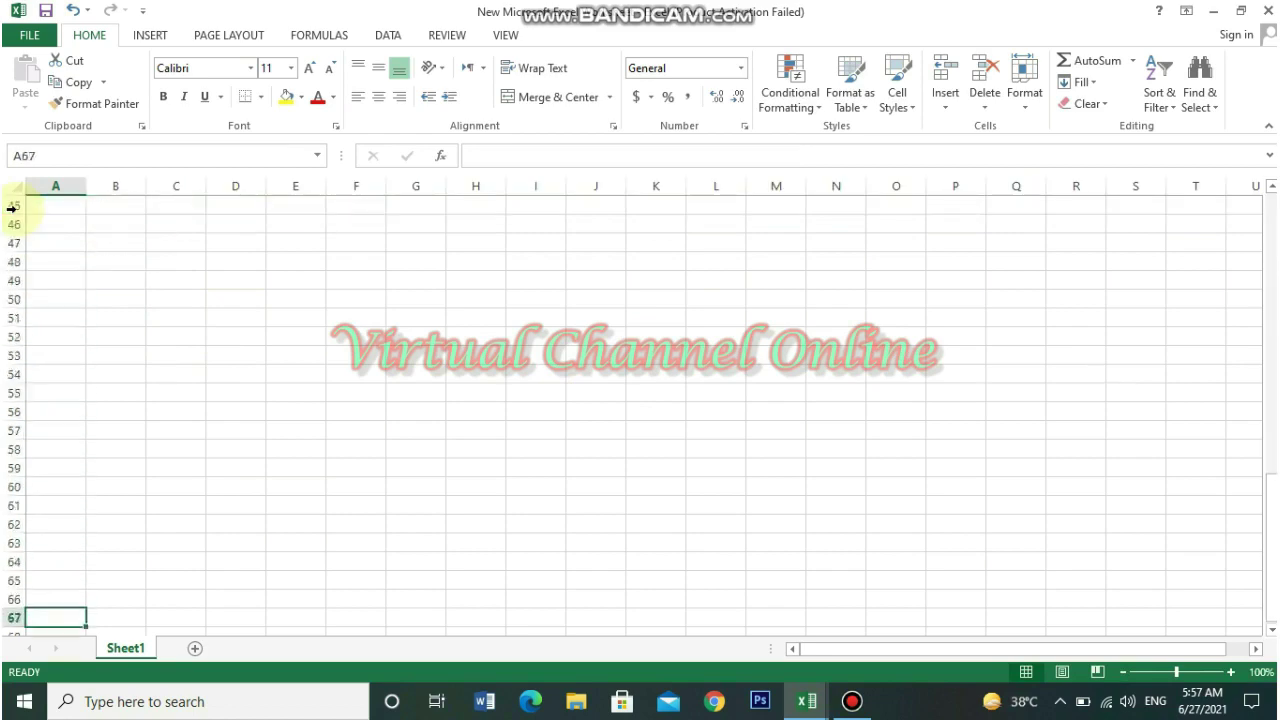
pyautogui.press('Down')
pyautogui.press('Down')
pyautogui.press('Down')
pyautogui.press('Down')
pyautogui.press('Down')
pyautogui.press('Down')
pyautogui.press('Down')
pyautogui.press('Down')
pyautogui.press('Down')
pyautogui.press('Down')
pyautogui.press('Down')
pyautogui.press('Down')
pyautogui.press('Down')
pyautogui.press('Down')
pyautogui.press('Down')
pyautogui.press('Down')
pyautogui.press('Down')
pyautogui.press('Down')
pyautogui.press('Down')
pyautogui.press('Down')
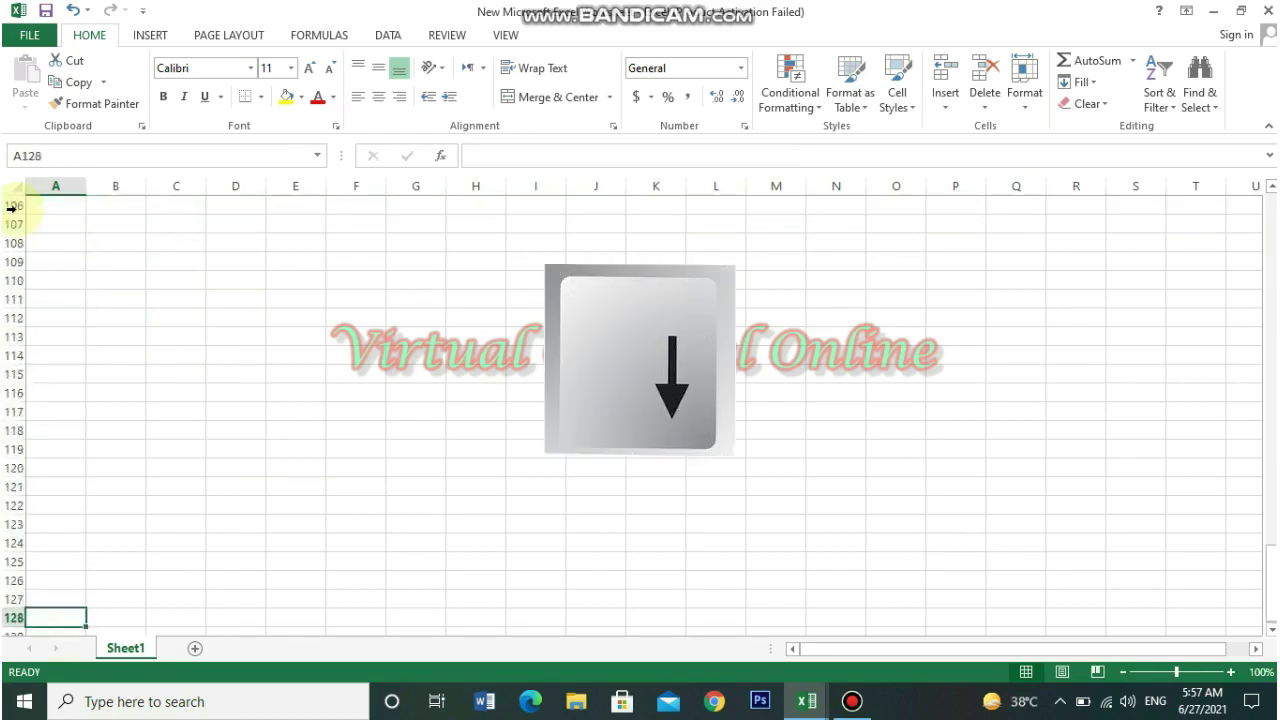
pyautogui.press('Down')
pyautogui.press('Down')
pyautogui.press('Down')
pyautogui.press('Down')
pyautogui.press('Down')
pyautogui.press('Down')
pyautogui.press('Down')
pyautogui.press('Down')
pyautogui.press('Down')
pyautogui.press('Down')
pyautogui.press('Down')
pyautogui.press('Down')
pyautogui.press('Down')
pyautogui.press('Down')
pyautogui.press('Down')
pyautogui.press('Down')
pyautogui.press('Down')
pyautogui.press('Down')
pyautogui.press('Down')
pyautogui.press('Down')
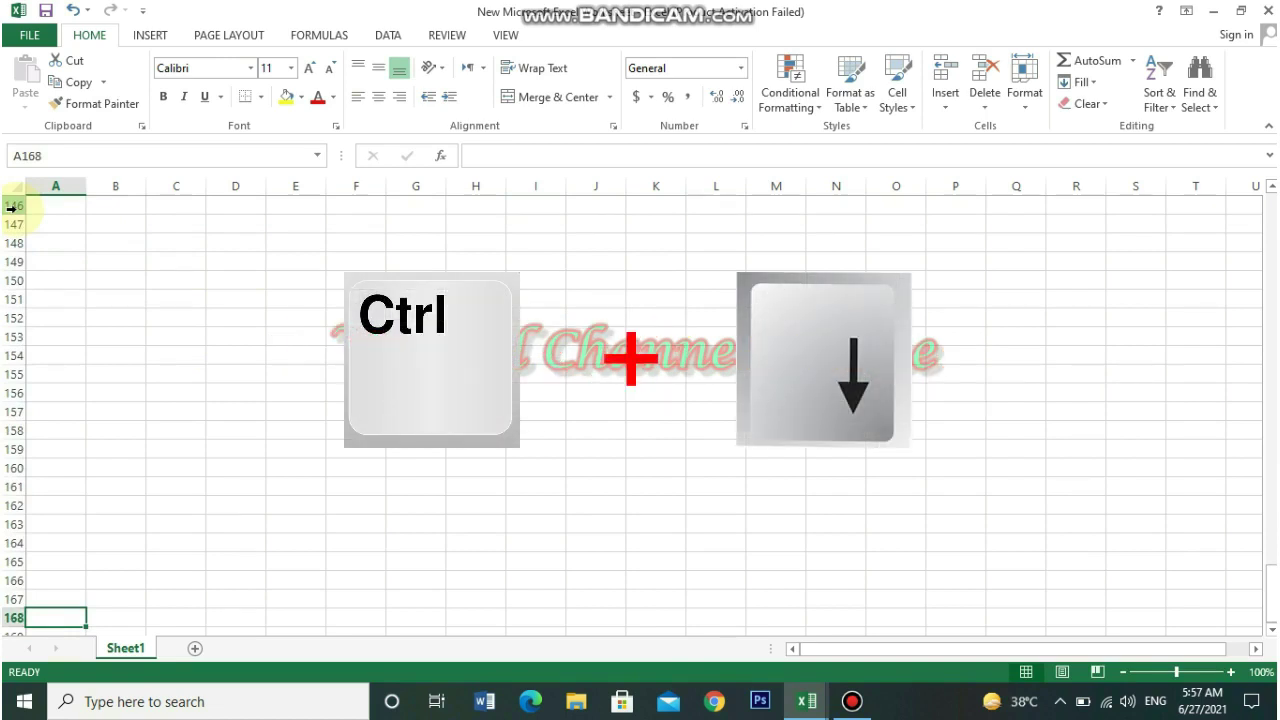
# Jump down column A to the last cell A1048576 and back up to cell A1
pyautogui.hotkey('ctrl', 'Down')
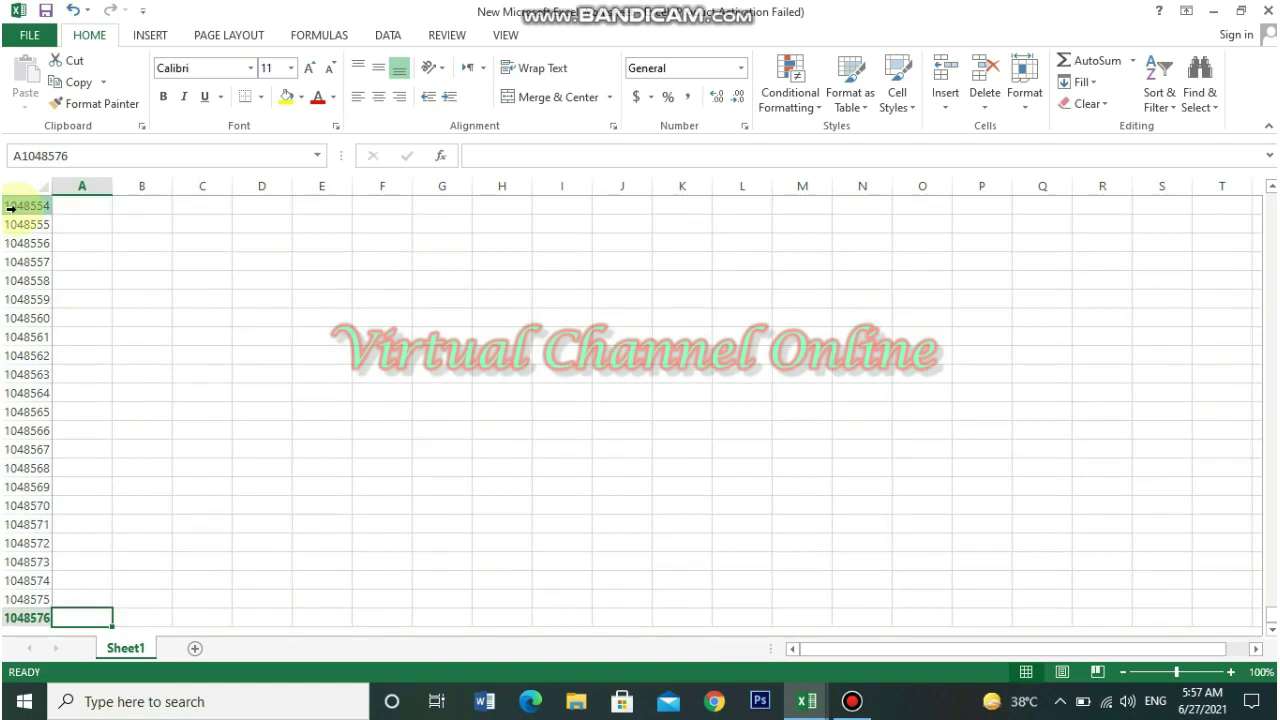
pyautogui.hotkey('ctrl', 'Up')
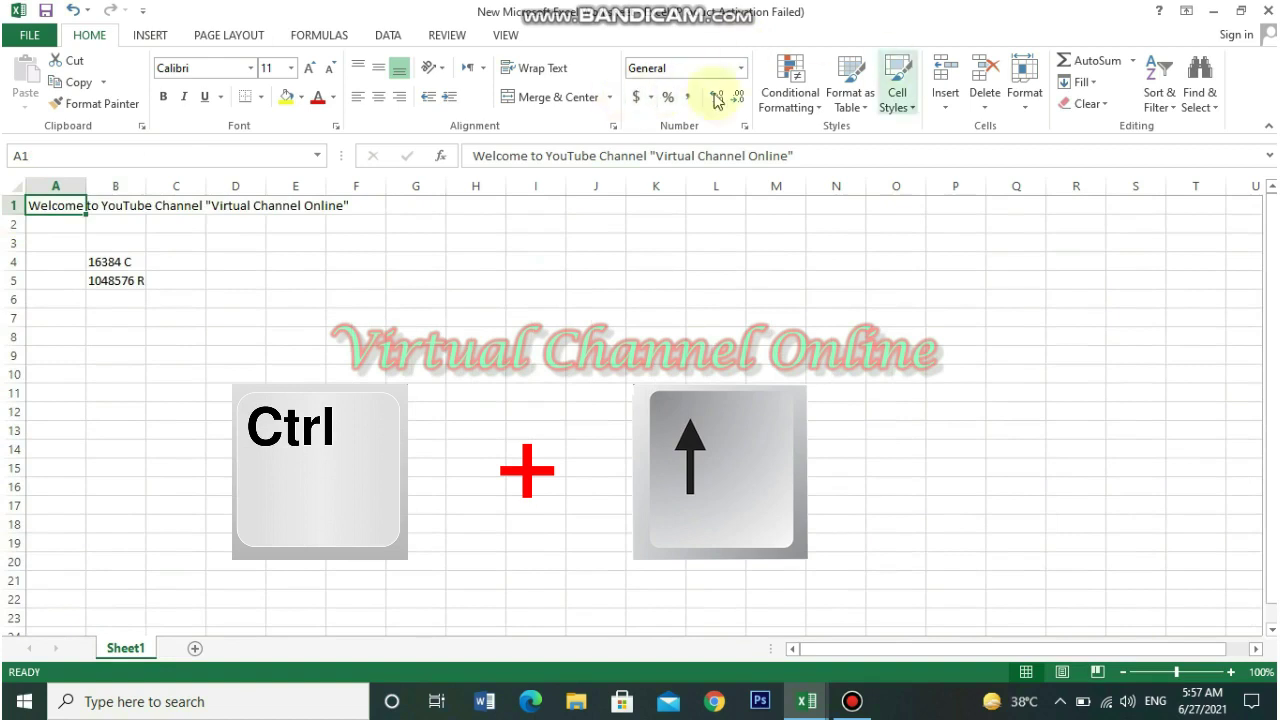
# Select columns A, B, C and E one at a time to examine the column letters
pyautogui.click(55, 183)
pyautogui.click(103, 181)
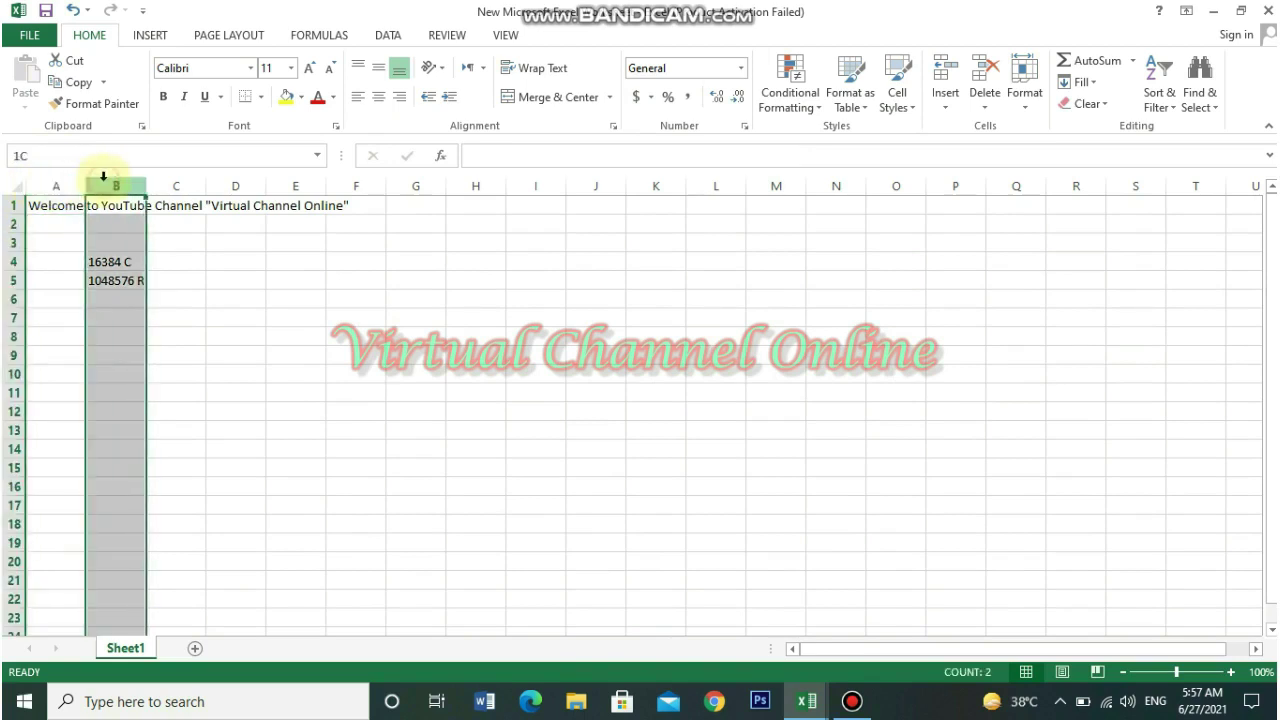
pyautogui.click(182, 184)
pyautogui.moveTo(182, 184); pyautogui.dragTo(293, 181)
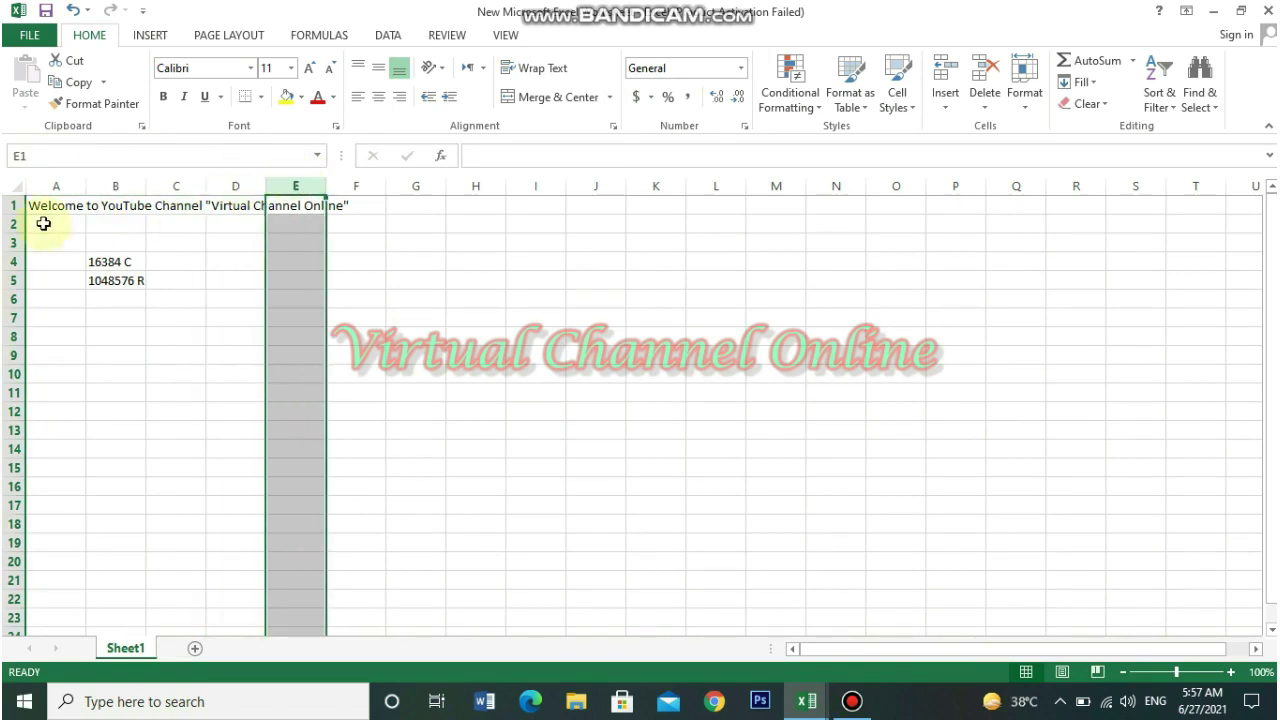
# Select rows 1, 2, 3 and 4 one at a time to examine the row numbers
pyautogui.click(12, 205)
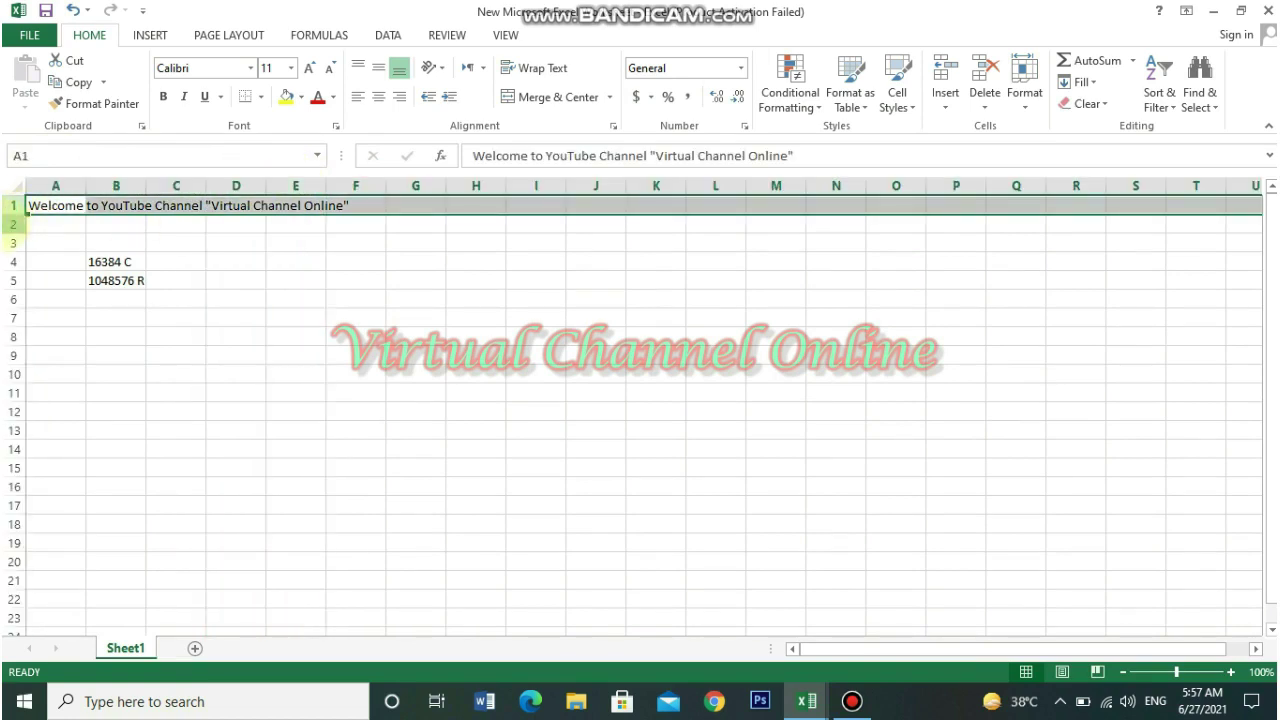
pyautogui.click(13, 224)
pyautogui.click(12, 243)
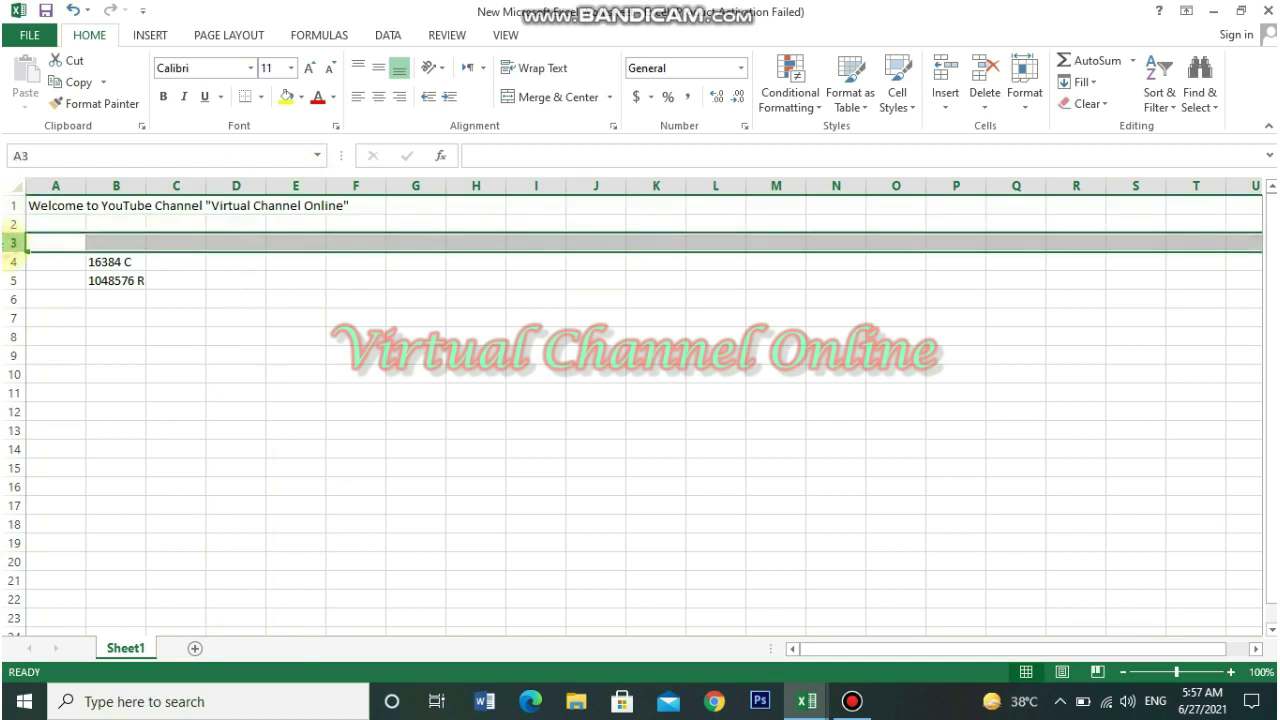
pyautogui.click(12, 261)
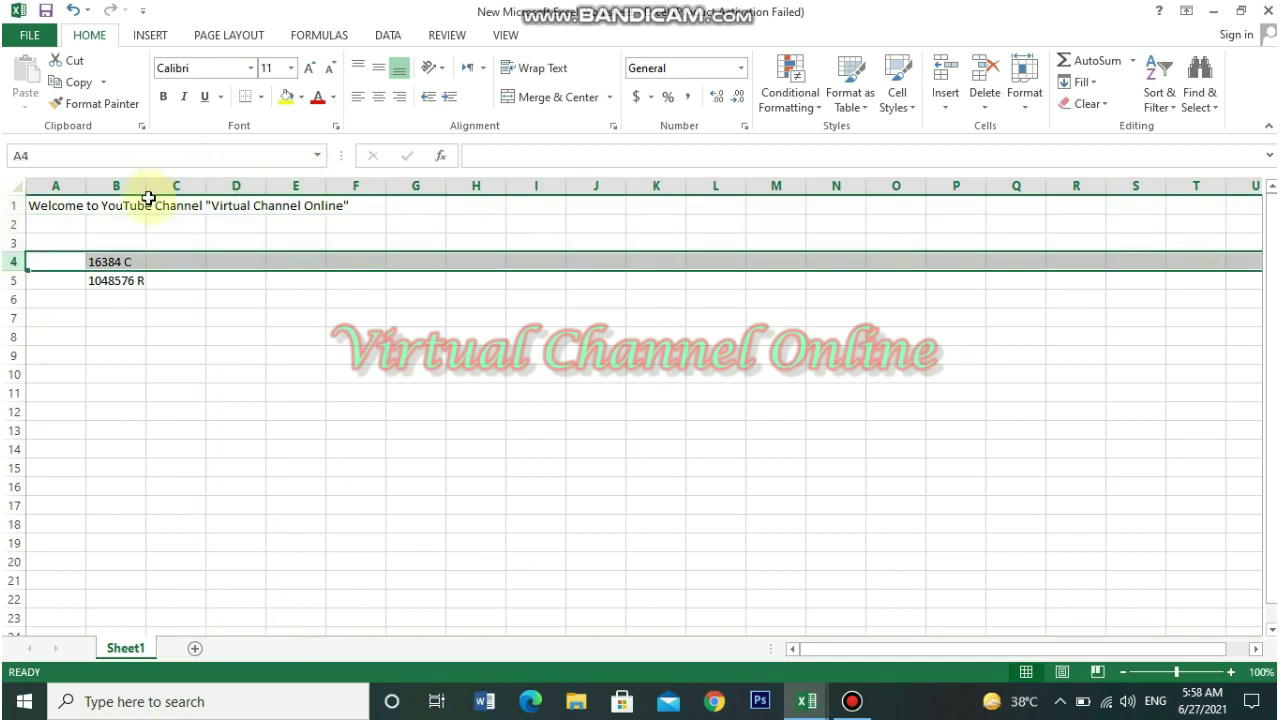
# Alternate between selecting column A and row 1 to examine where the column and row cross
pyautogui.click(56, 186)
pyautogui.click(7, 206)
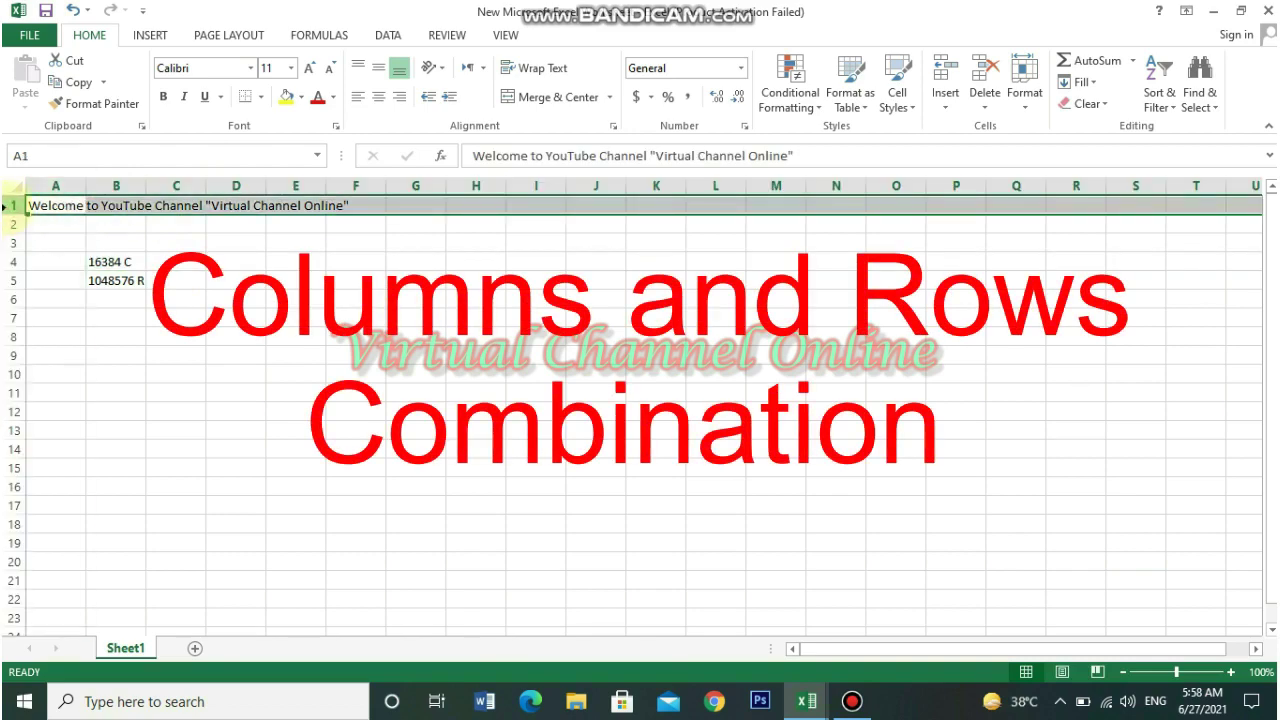
pyautogui.click(60, 178)
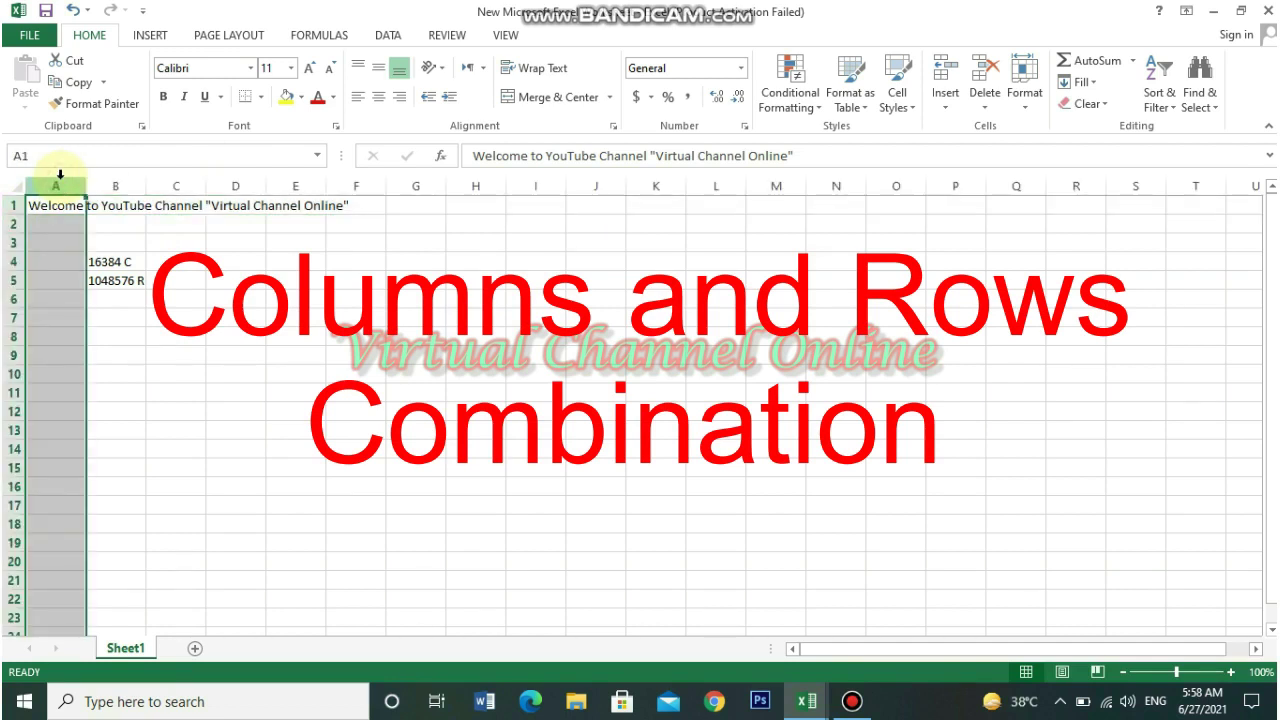
# Select cell G6, followed by row 6 and column G, to examine how they form the cell address
pyautogui.click(419, 301)
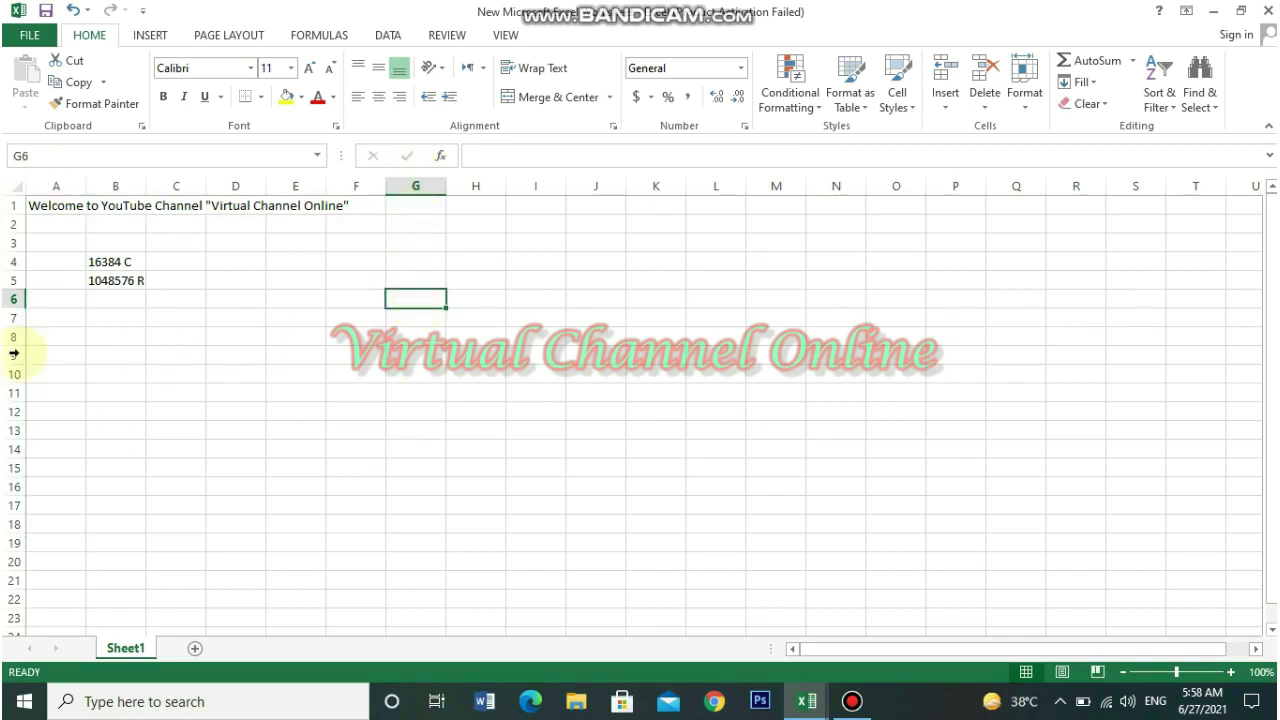
pyautogui.click(8, 299)
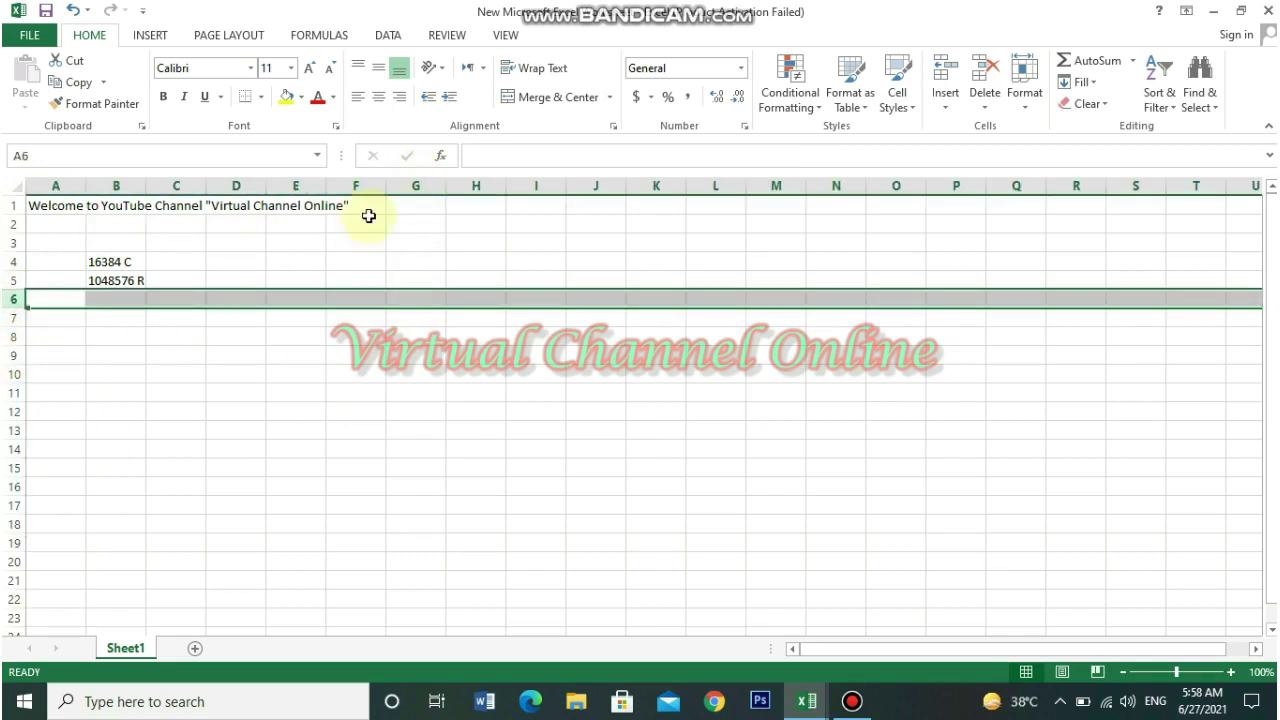
pyautogui.click(423, 185)
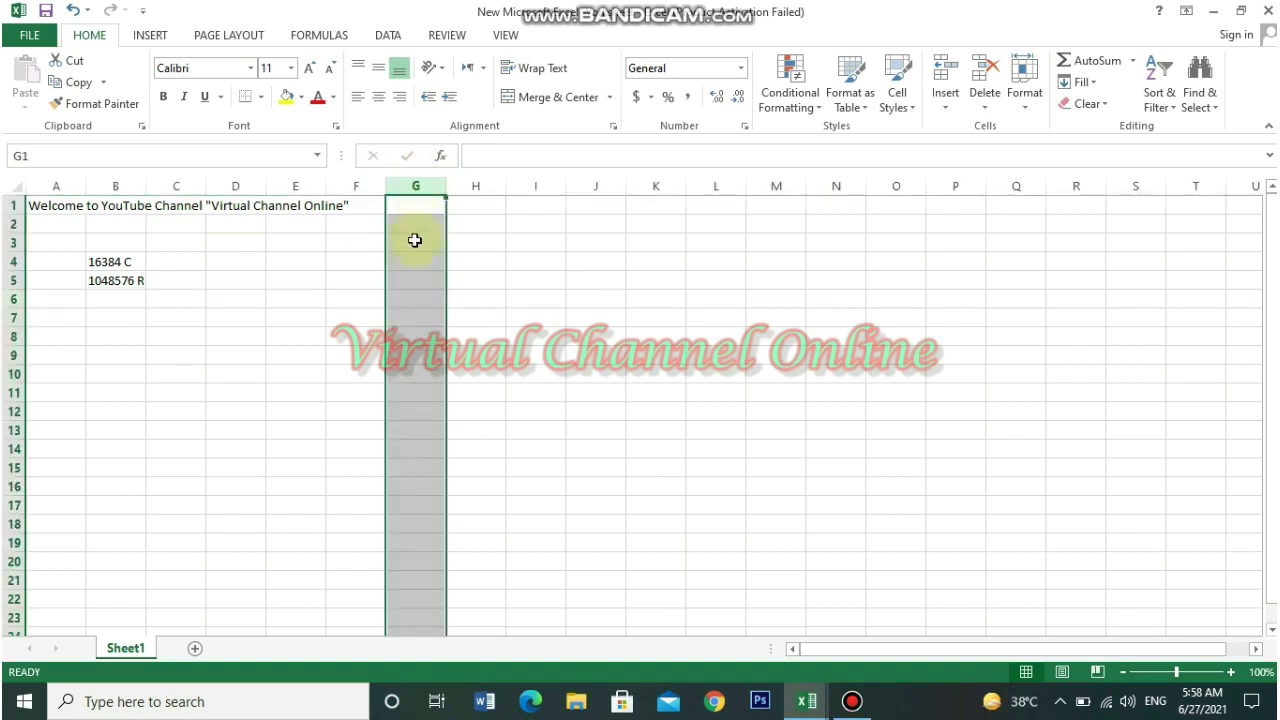
# Compare cell I6 with column G and select cells E7 and J7 to examine their column and row combinations
pyautogui.click(540, 298)
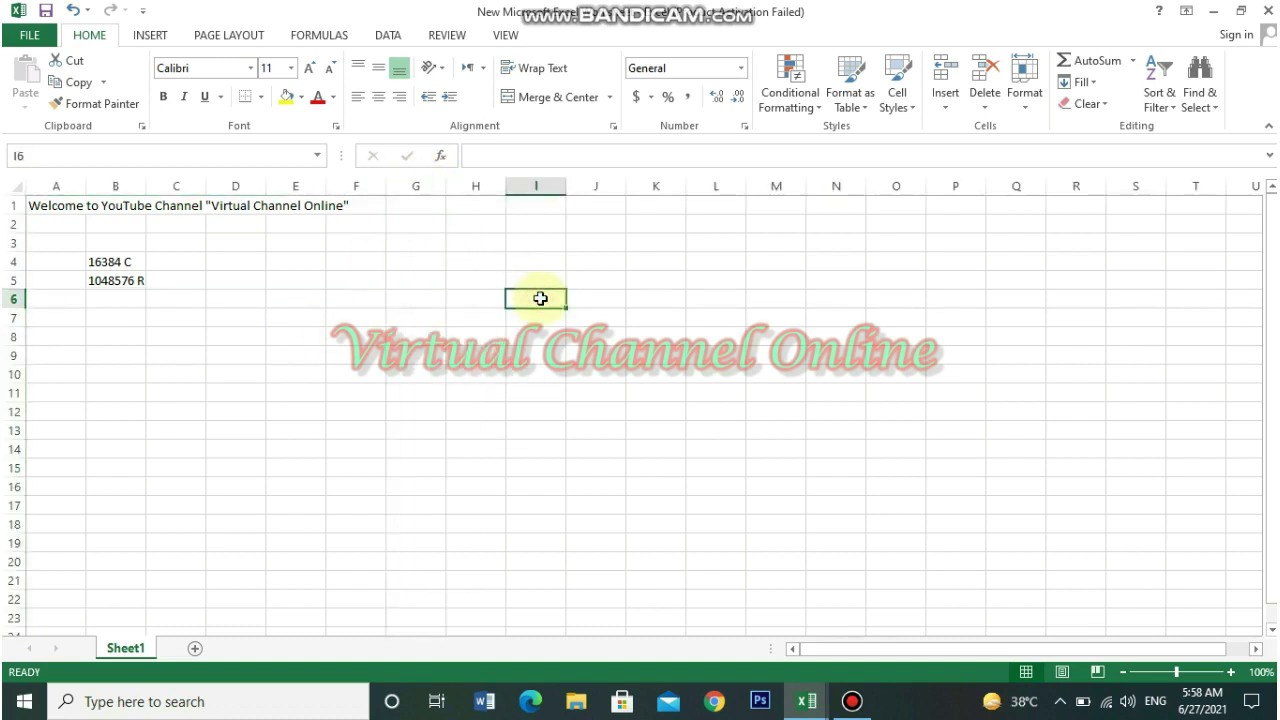
pyautogui.click(417, 183)
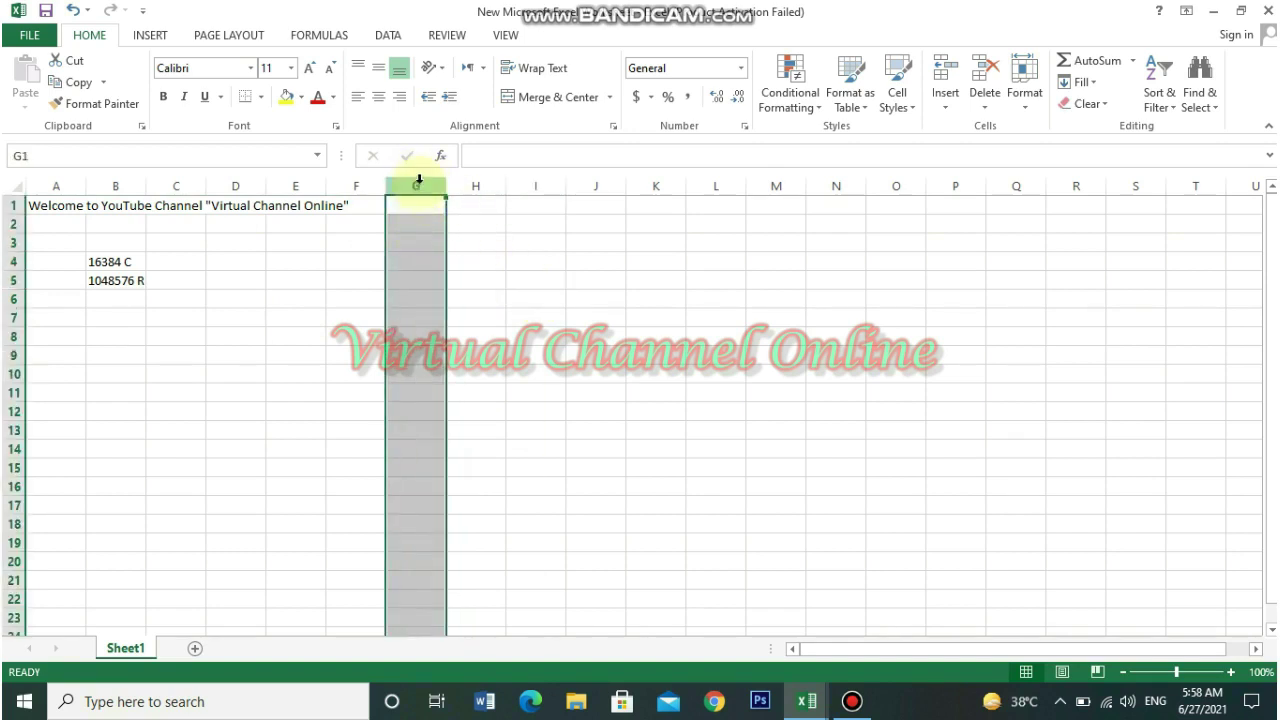
pyautogui.click(299, 318)
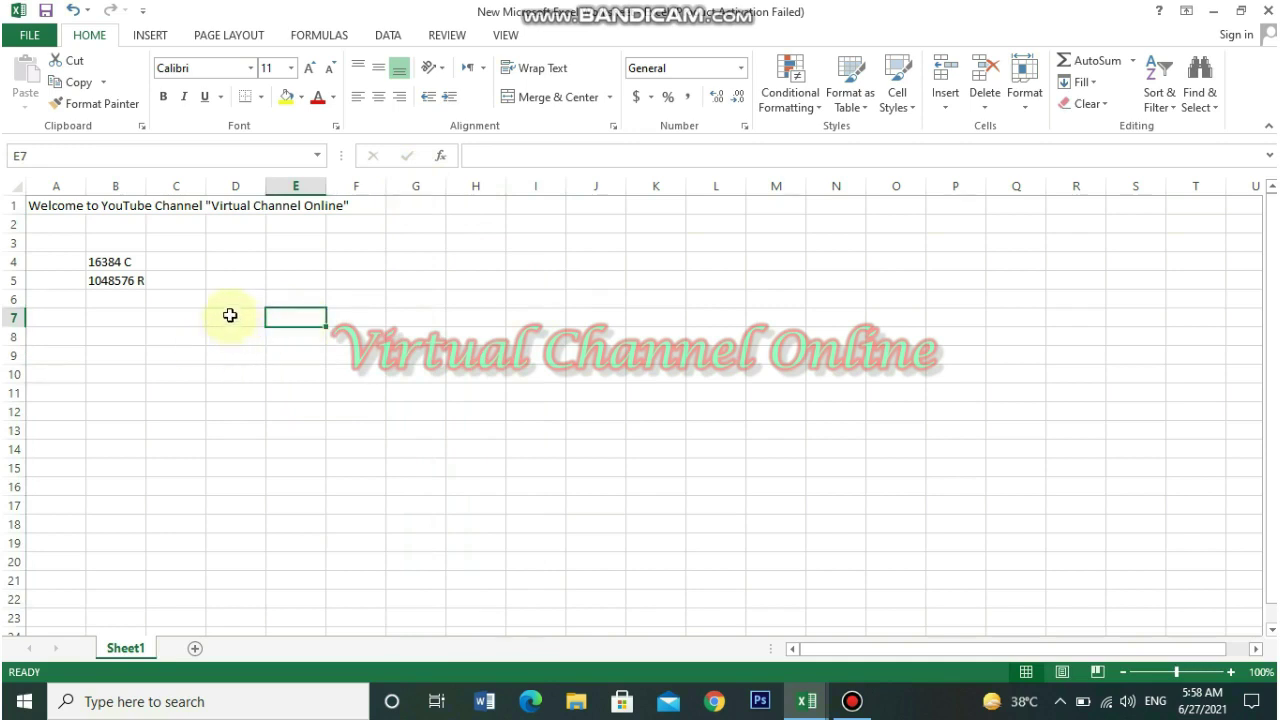
pyautogui.click(604, 316)
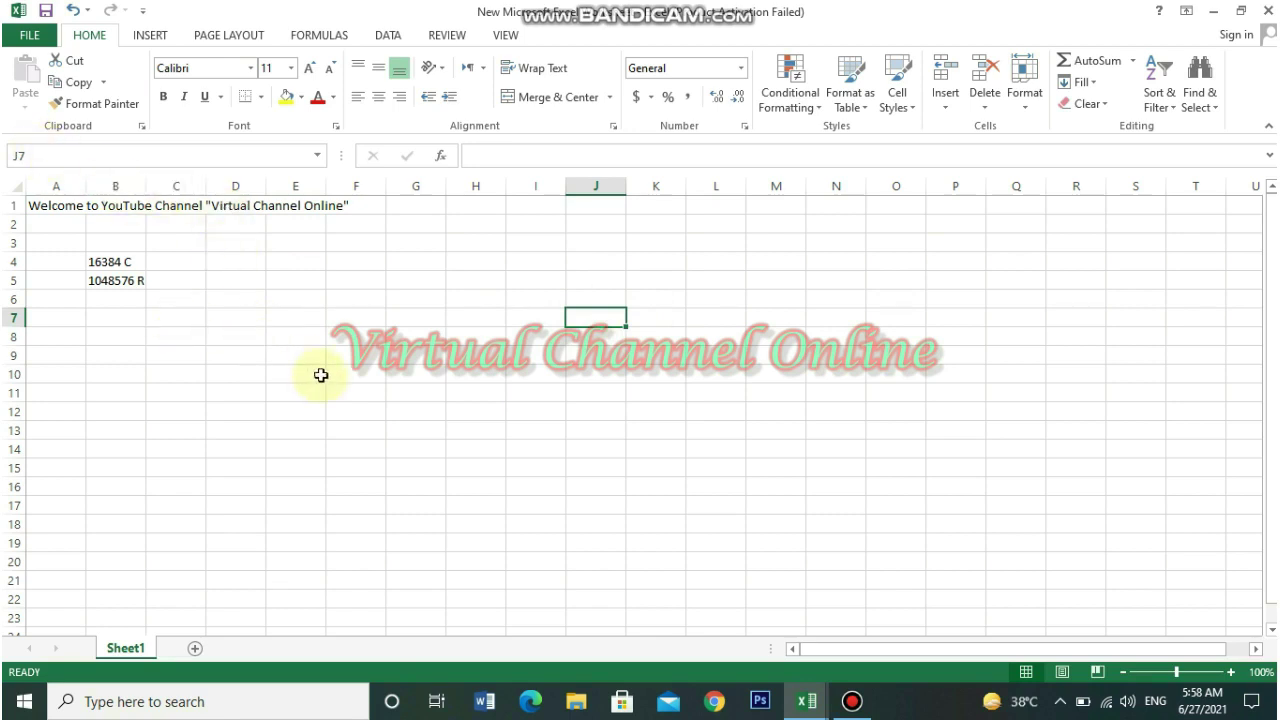
# Select cell A1, its column A and its row 1, and return to cell A1 to examine its address
pyautogui.click(63, 204)
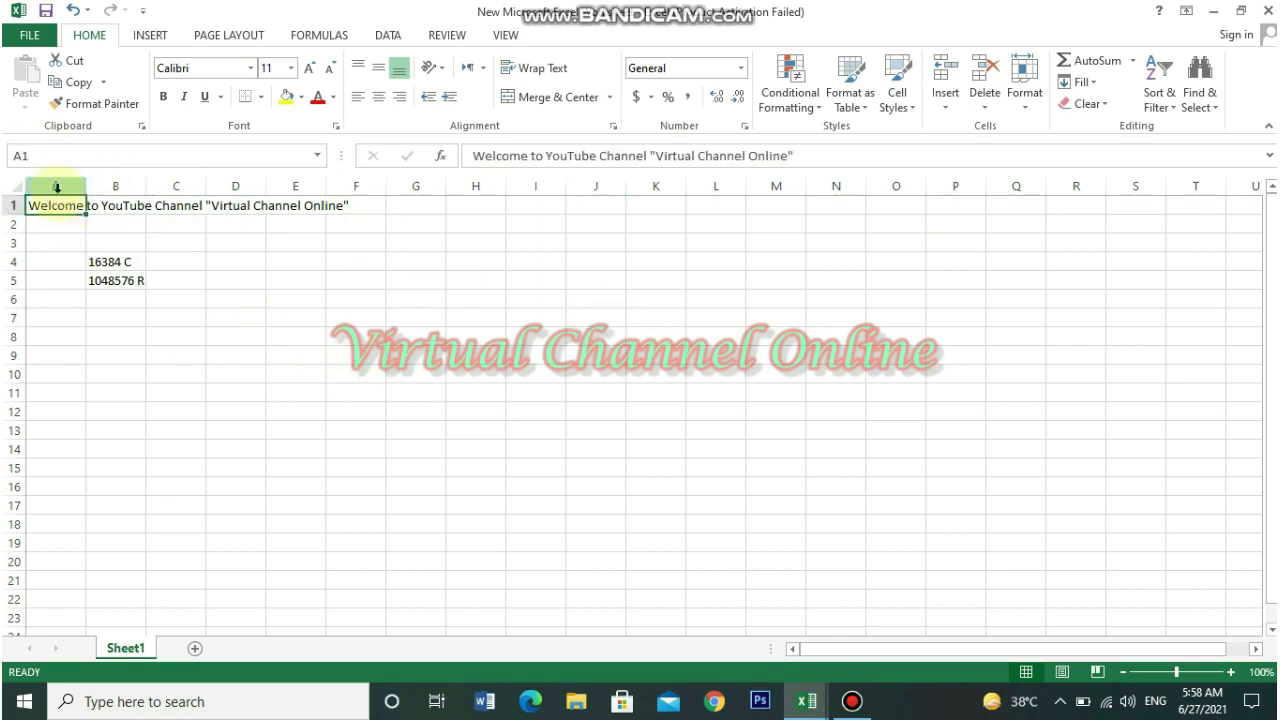
pyautogui.click(57, 180)
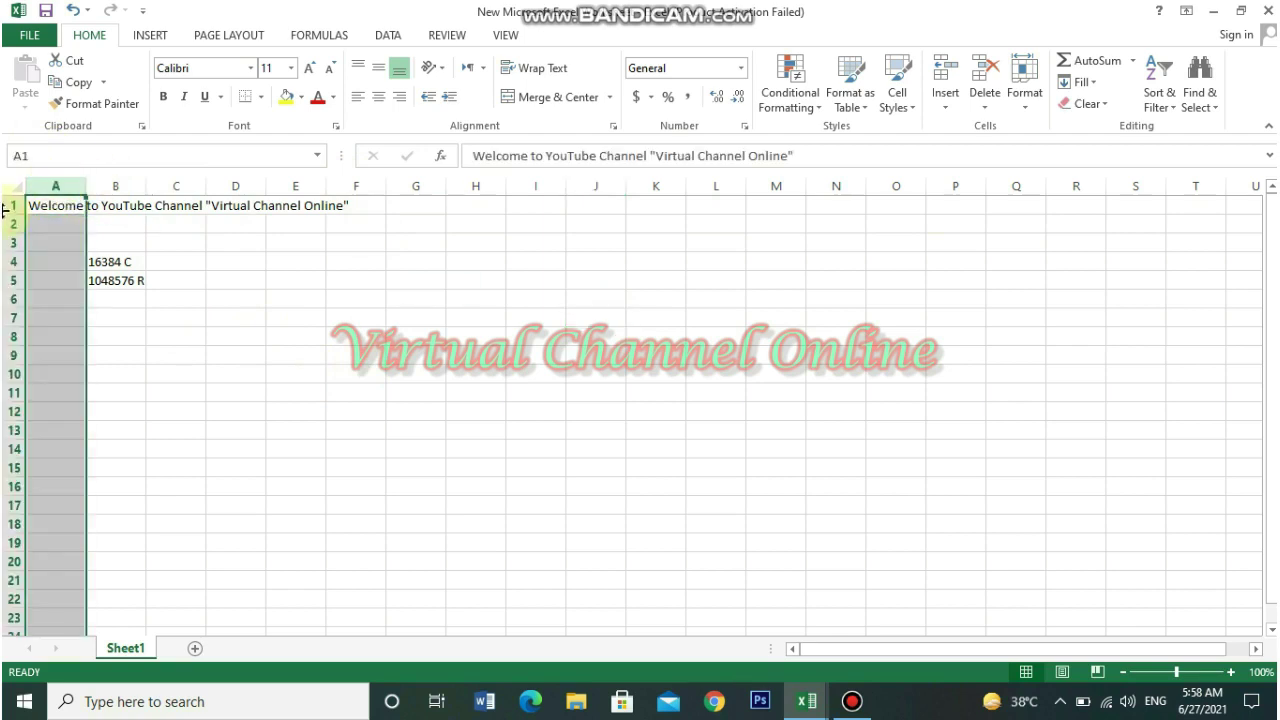
pyautogui.click(13, 204)
pyautogui.click(43, 206)
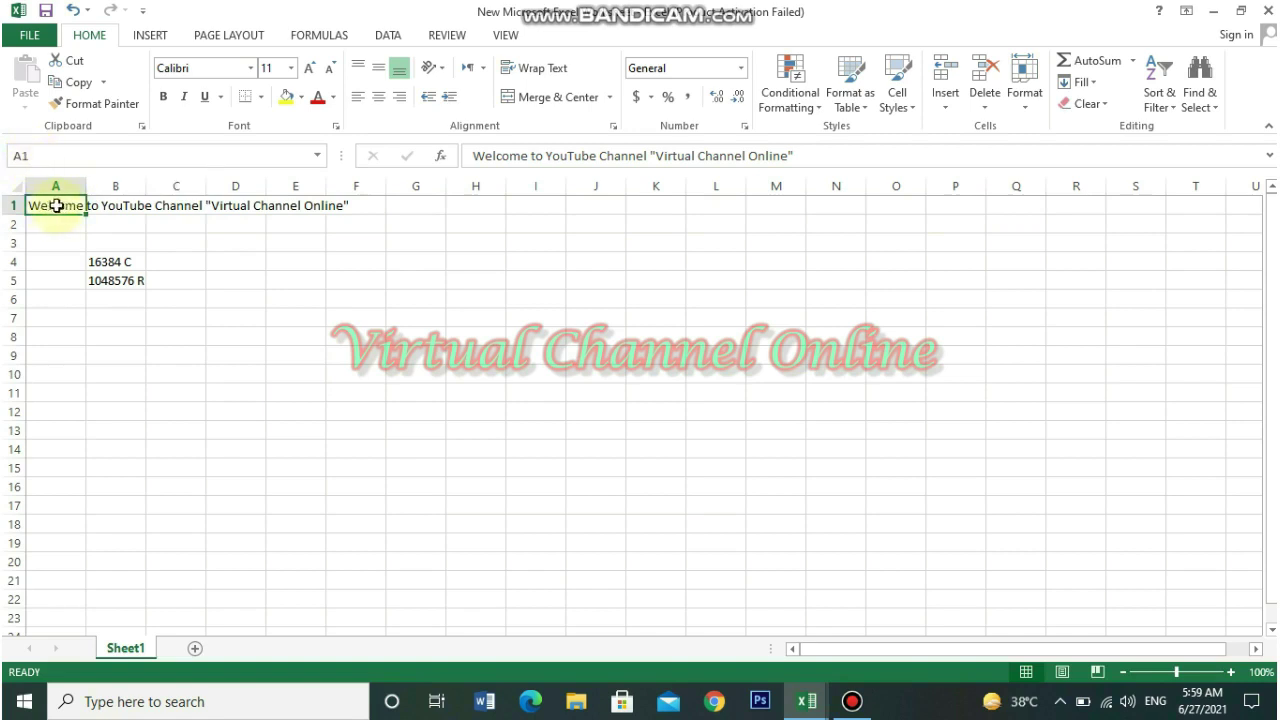
# Select cells B1, C1, D1, G1 and H1 along row 1 to read each address in the Name Box
pyautogui.press('Right')
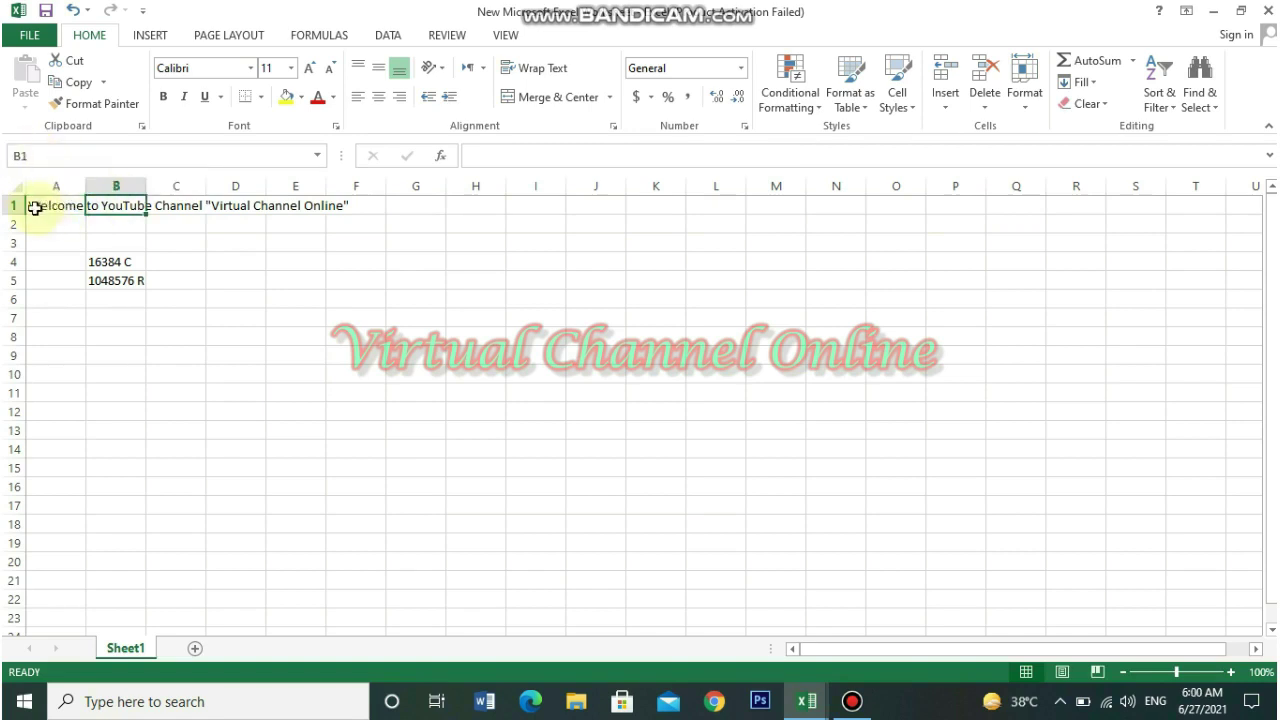
pyautogui.click(171, 205)
pyautogui.click(117, 203)
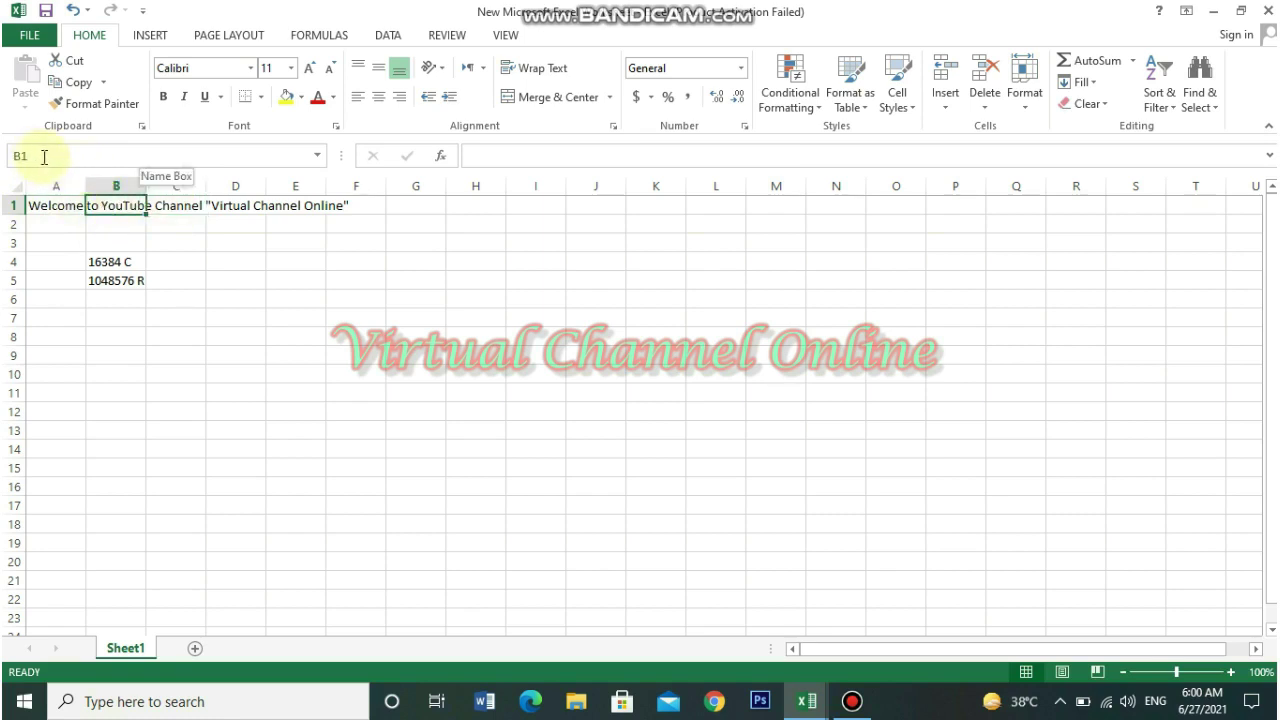
pyautogui.click(190, 205)
pyautogui.click(245, 205)
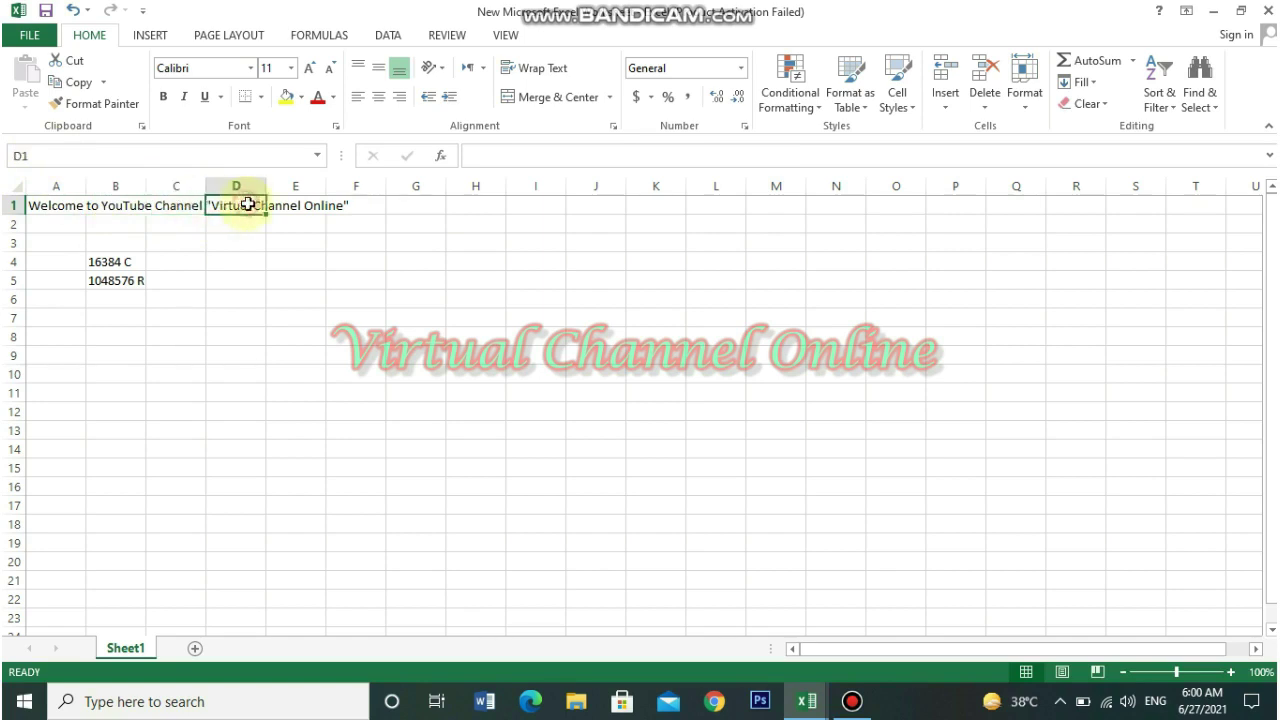
pyautogui.click(424, 204)
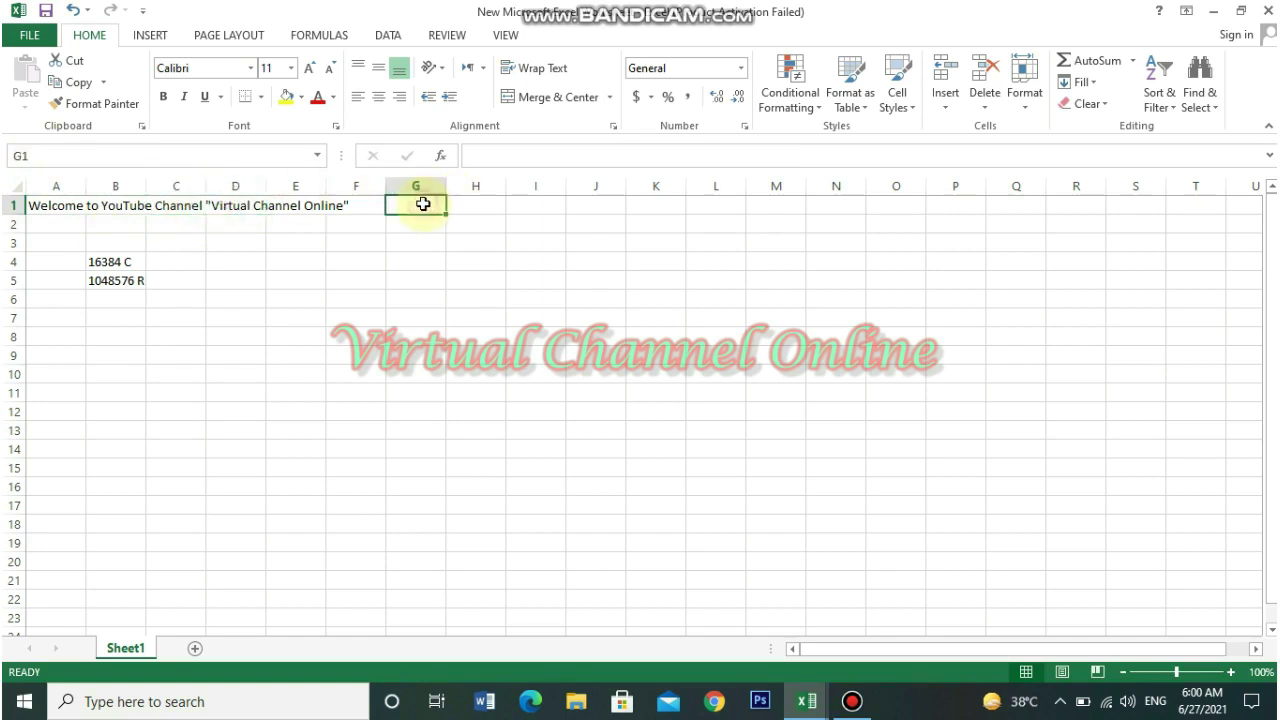
pyautogui.click(478, 205)
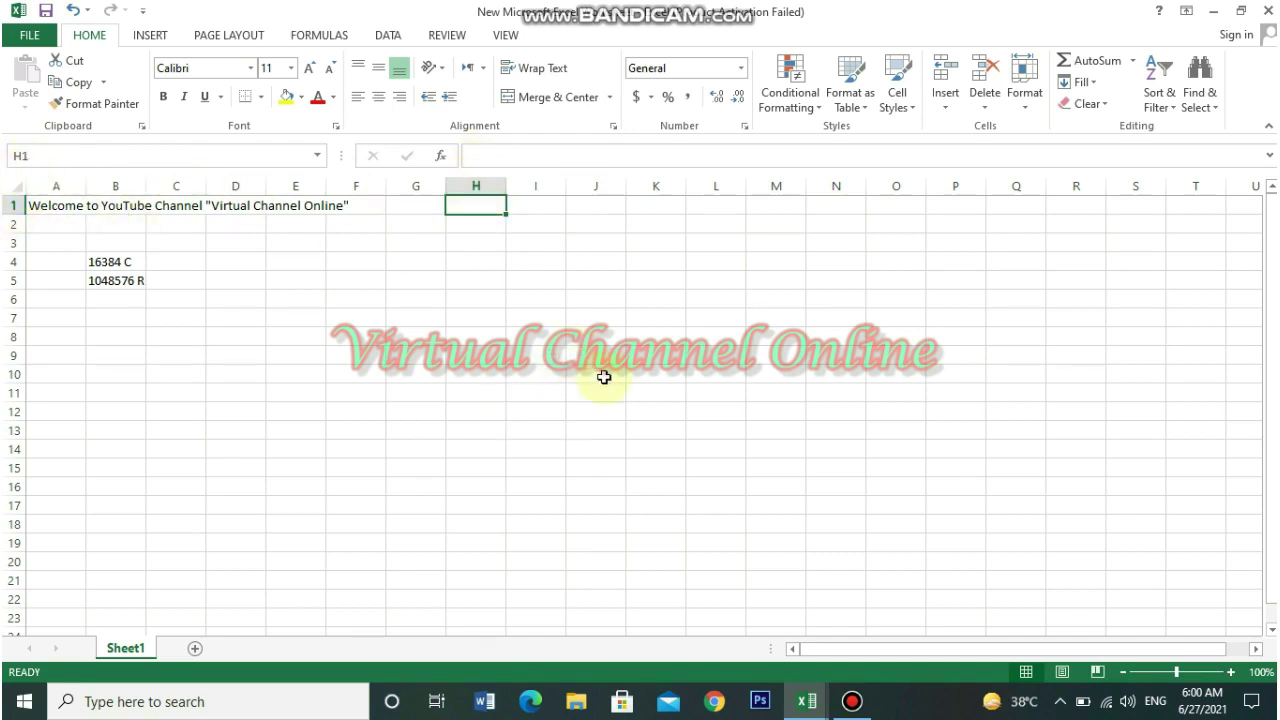
# Select cells M13 and J11 to read their addresses in the Name Box
pyautogui.click(780, 432)
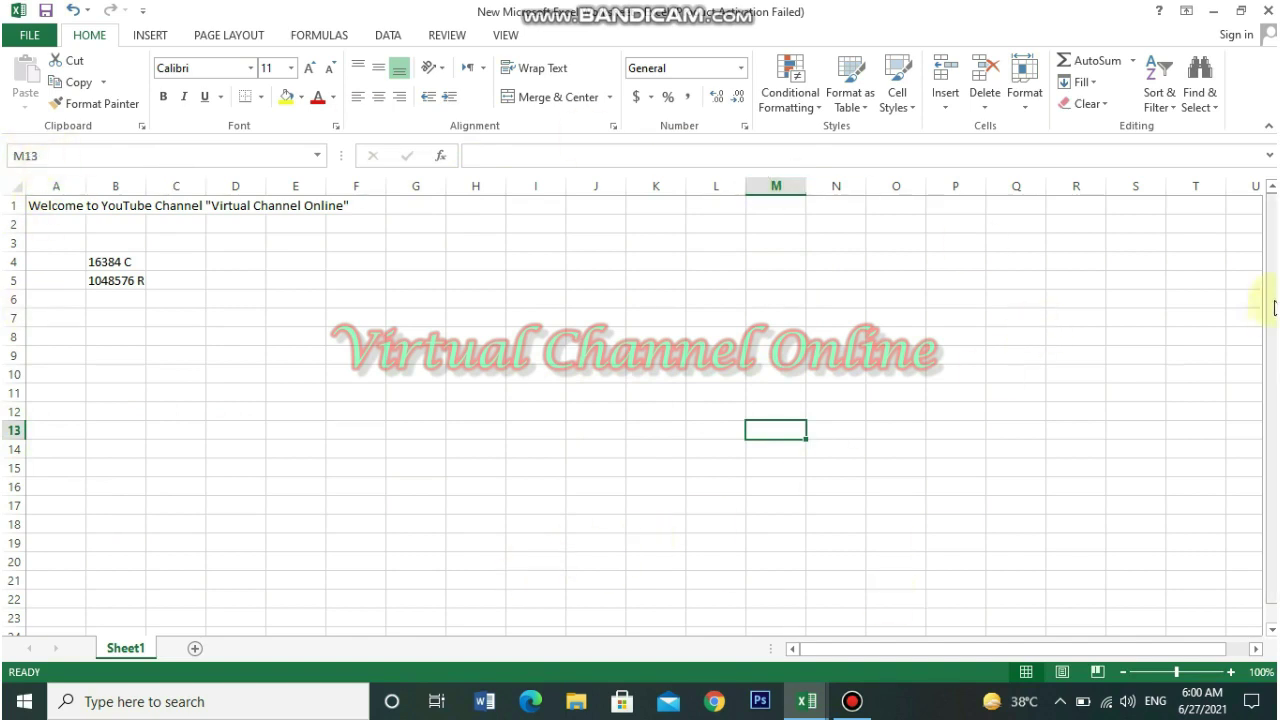
pyautogui.moveTo(1271, 280); pyautogui.dragTo(1271, 300)
pyautogui.click(613, 374)
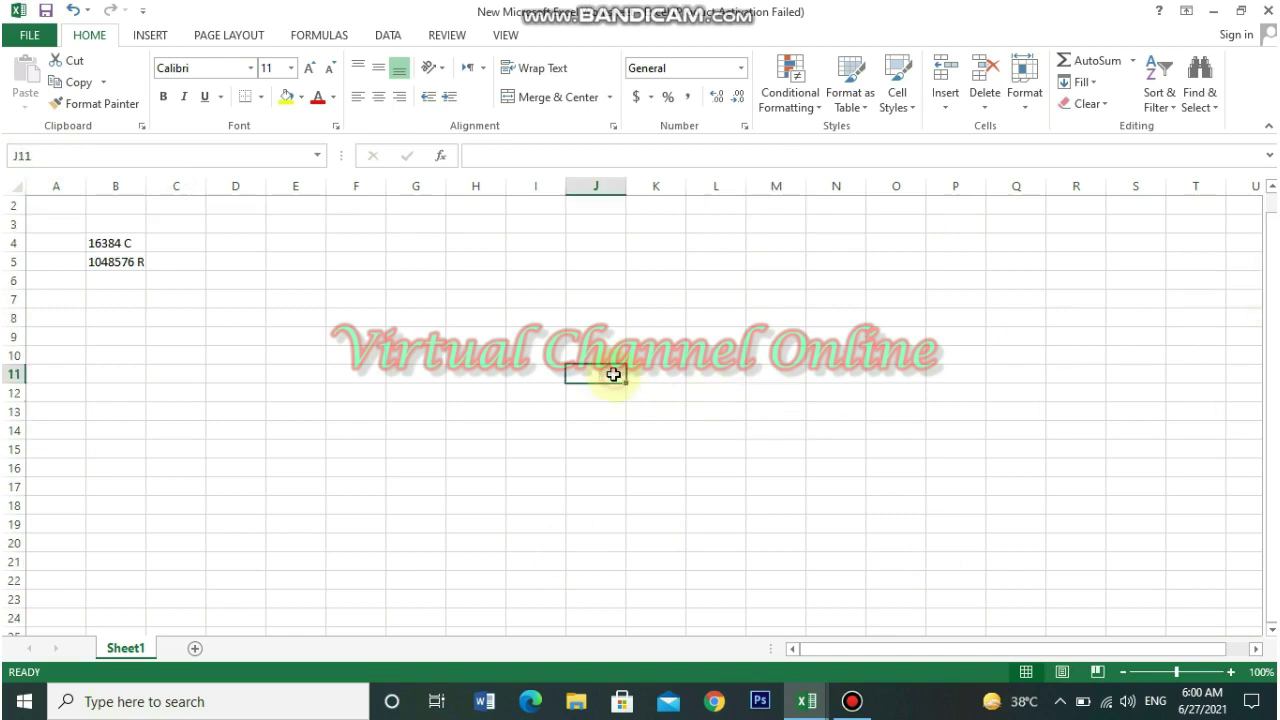
# Move along row 4 from cell B4 to EP4 to examine the changing addresses, and jump back to cell A4
pyautogui.click(102, 242)
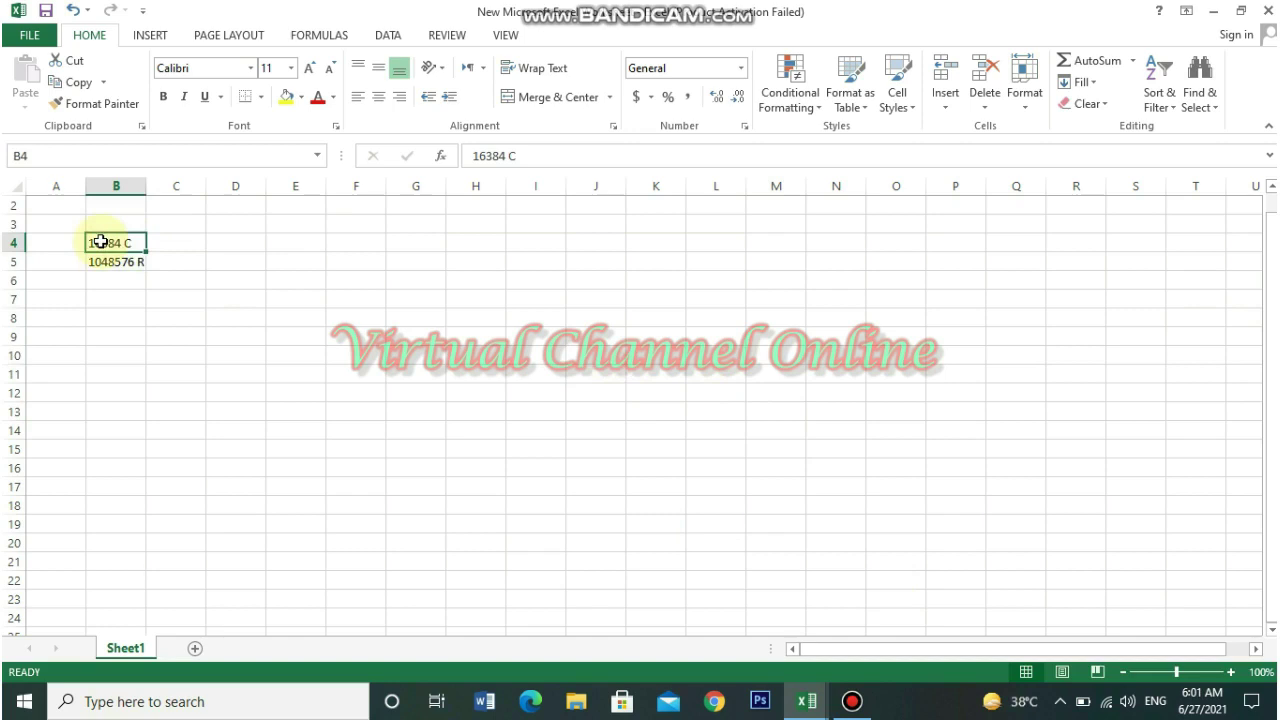
pyautogui.press('Right')
pyautogui.press('Right')
pyautogui.press('Right')
pyautogui.press('Right')
pyautogui.press('Right')
pyautogui.press('Right')
pyautogui.press('Right')
pyautogui.press('Right')
pyautogui.press('Right')
pyautogui.press('Right')
pyautogui.press('Right')
pyautogui.press('Right')
pyautogui.press('Right')
pyautogui.press('Right')
pyautogui.press('Right')
pyautogui.press('Right')
pyautogui.press('Right')
pyautogui.press('Right')
pyautogui.press('Right')
pyautogui.press('Right')
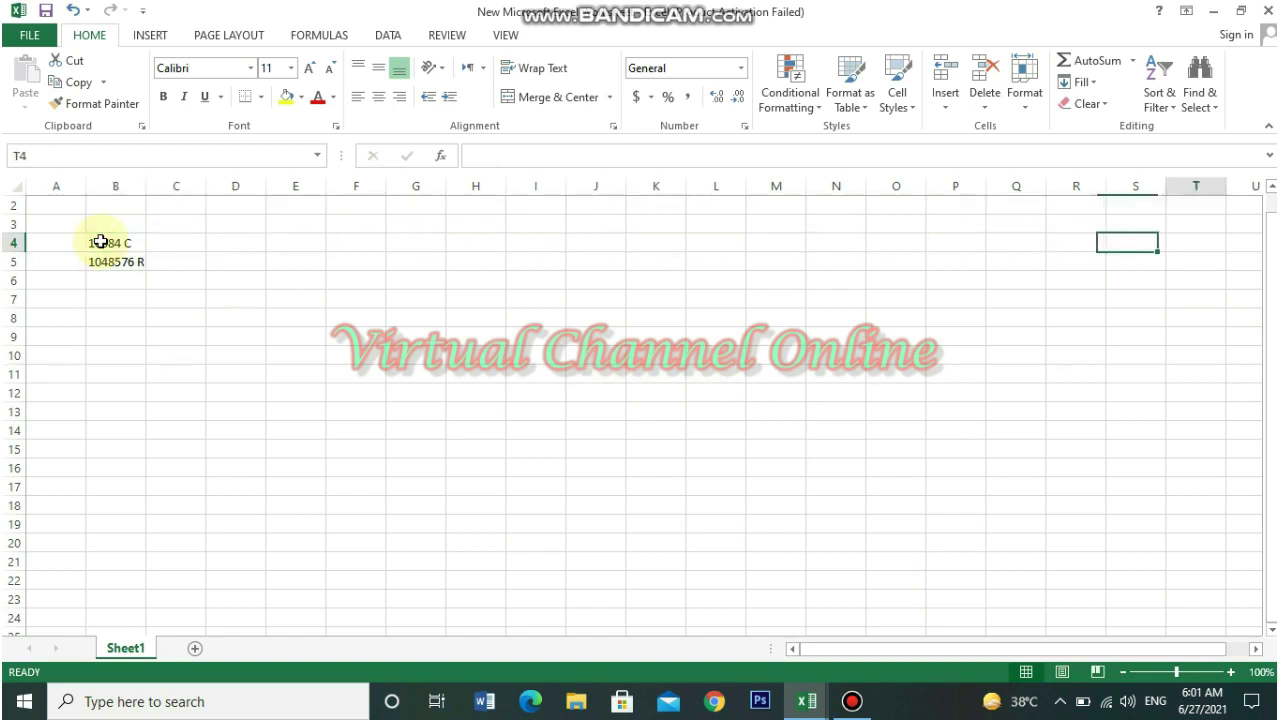
pyautogui.press('Right')
pyautogui.press('Right')
pyautogui.press('Right')
pyautogui.press('Right')
pyautogui.press('Right')
pyautogui.press('Right')
pyautogui.press('Right')
pyautogui.press('Right')
pyautogui.press('Right')
pyautogui.press('Right')
pyautogui.press('Right')
pyautogui.press('Right')
pyautogui.press('Right')
pyautogui.press('Right')
pyautogui.press('Right')
pyautogui.press('Right')
pyautogui.press('Right')
pyautogui.press('Right')
pyautogui.press('Right')
pyautogui.press('Right')
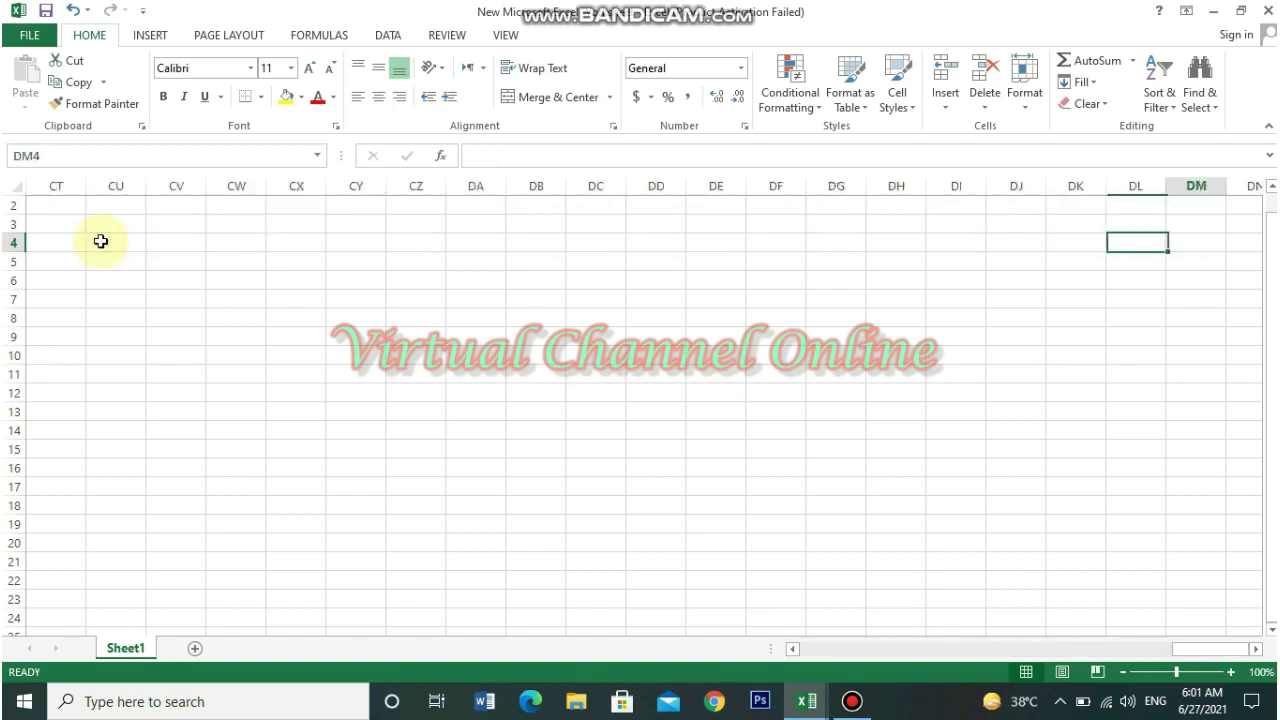
pyautogui.press('Right')
pyautogui.press('Right')
pyautogui.press('Right')
pyautogui.press('Right')
pyautogui.press('Right')
pyautogui.press('Right')
pyautogui.press('Right')
pyautogui.press('Right')
pyautogui.press('Right')
pyautogui.press('Right')
pyautogui.press('Right')
pyautogui.press('Right')
pyautogui.press('Right')
pyautogui.press('Right')
pyautogui.press('Right')
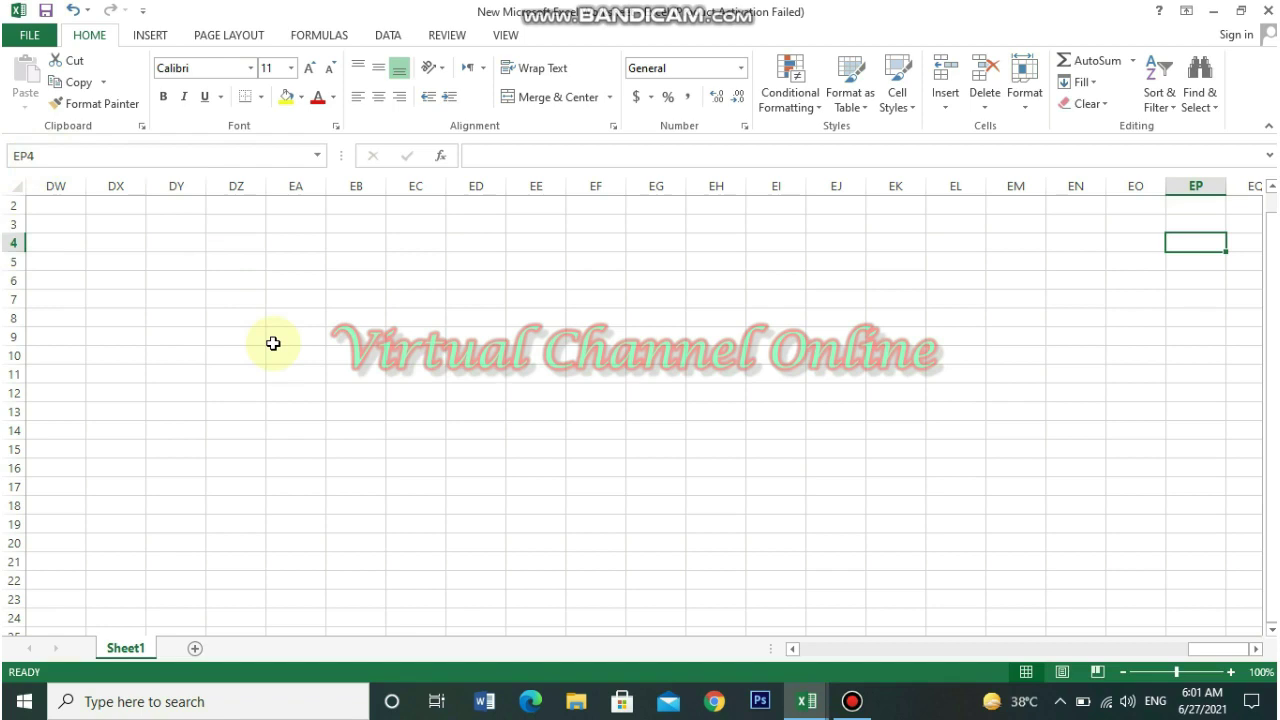
pyautogui.hotkey('ctrl', 'Left')
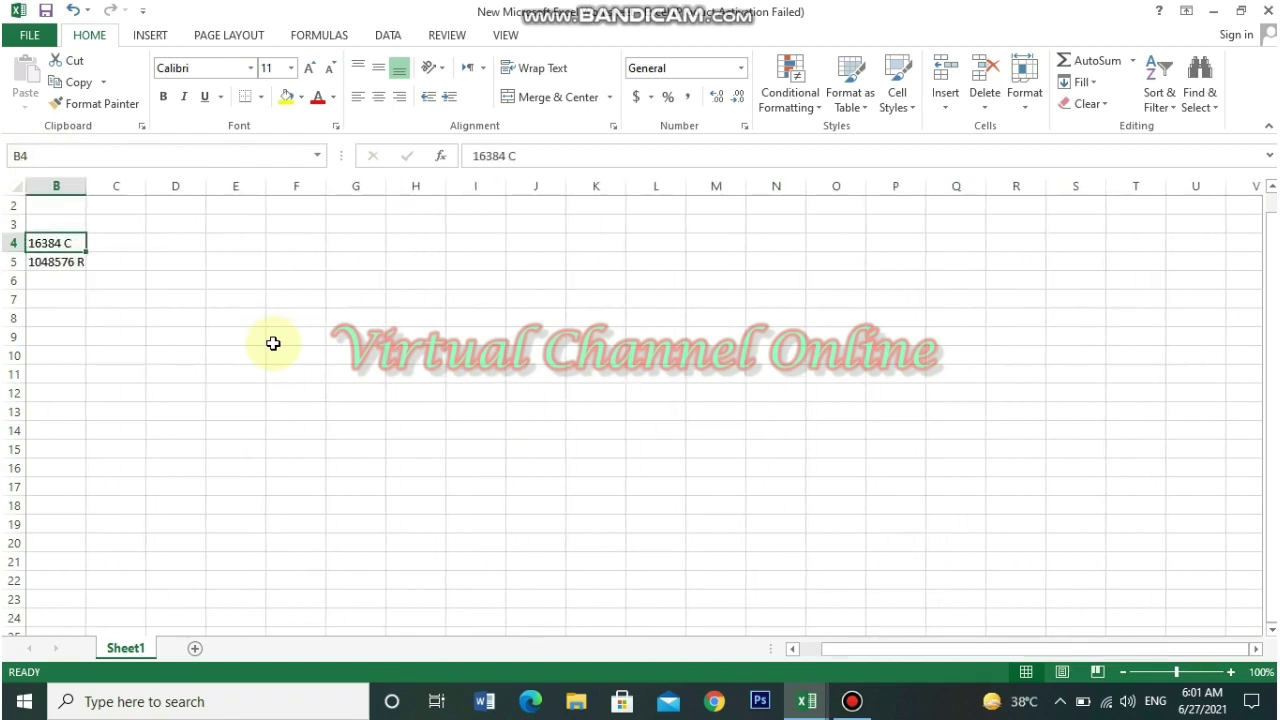
pyautogui.hotkey('ctrl', 'Left')
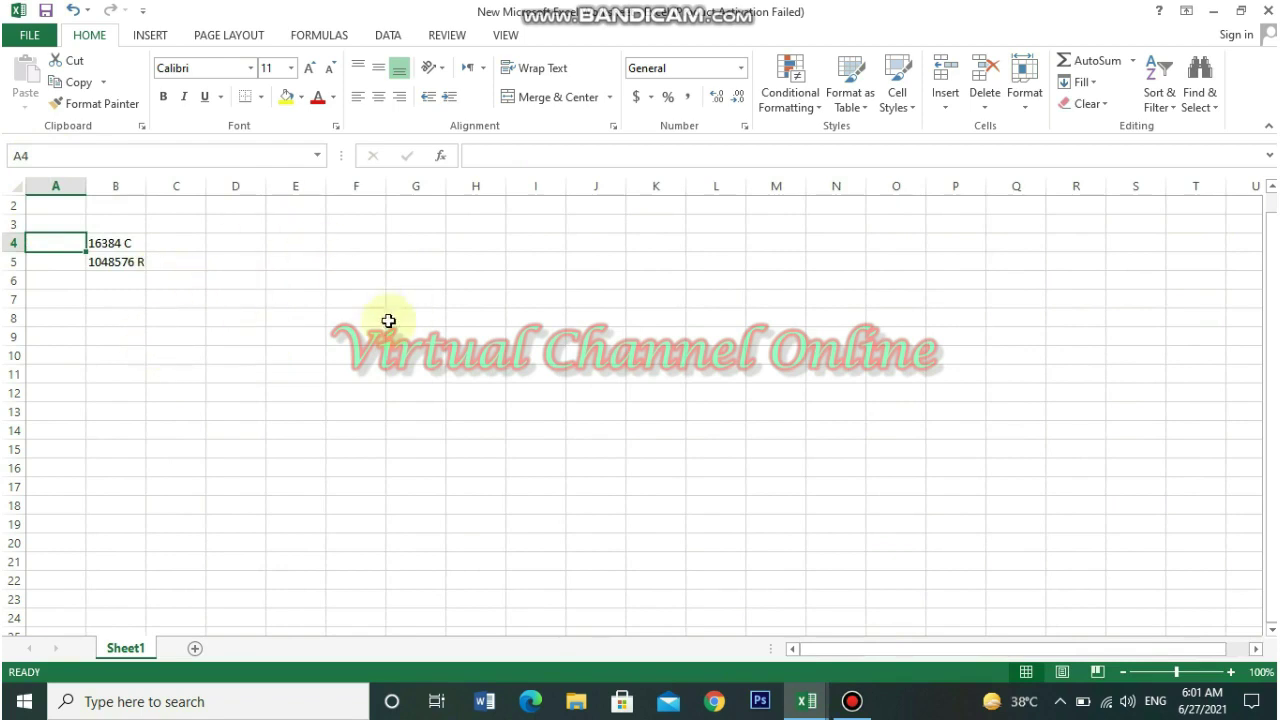
# Select cells H8, K7, F12 and A1 in turn to read their addresses in the Name Box
pyautogui.click(480, 318)
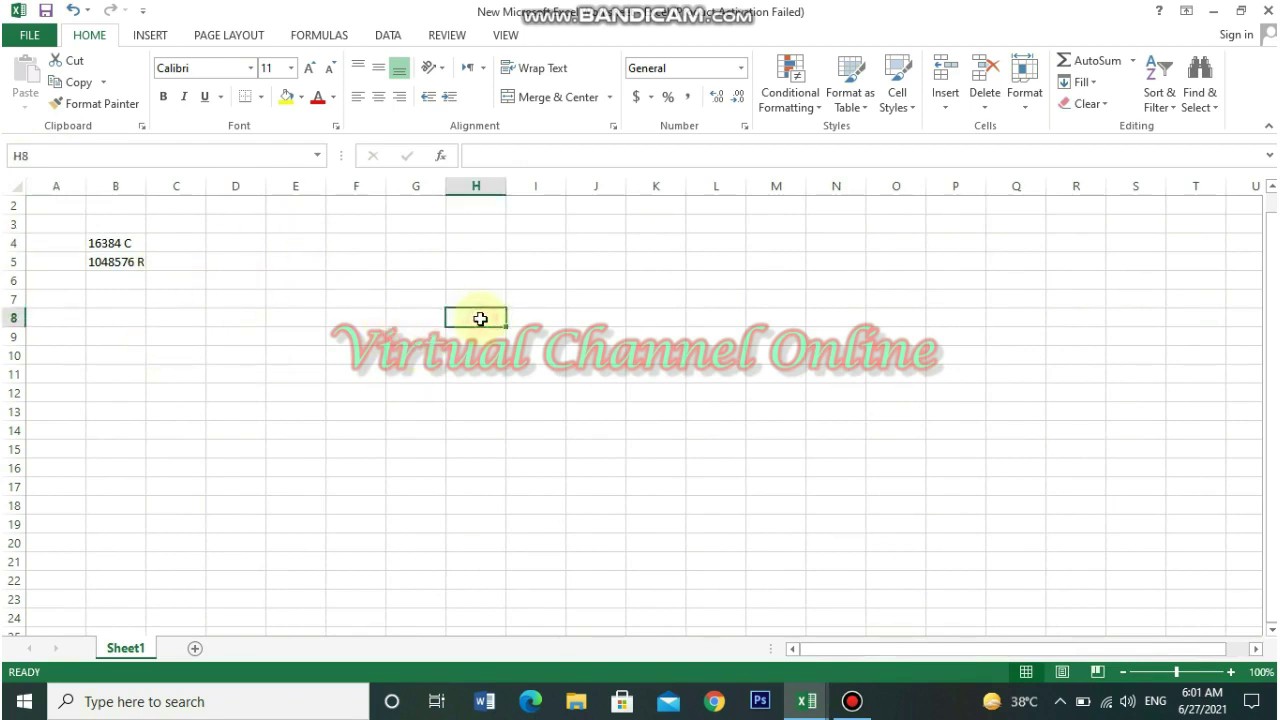
pyautogui.scroll(1, 163, 190)
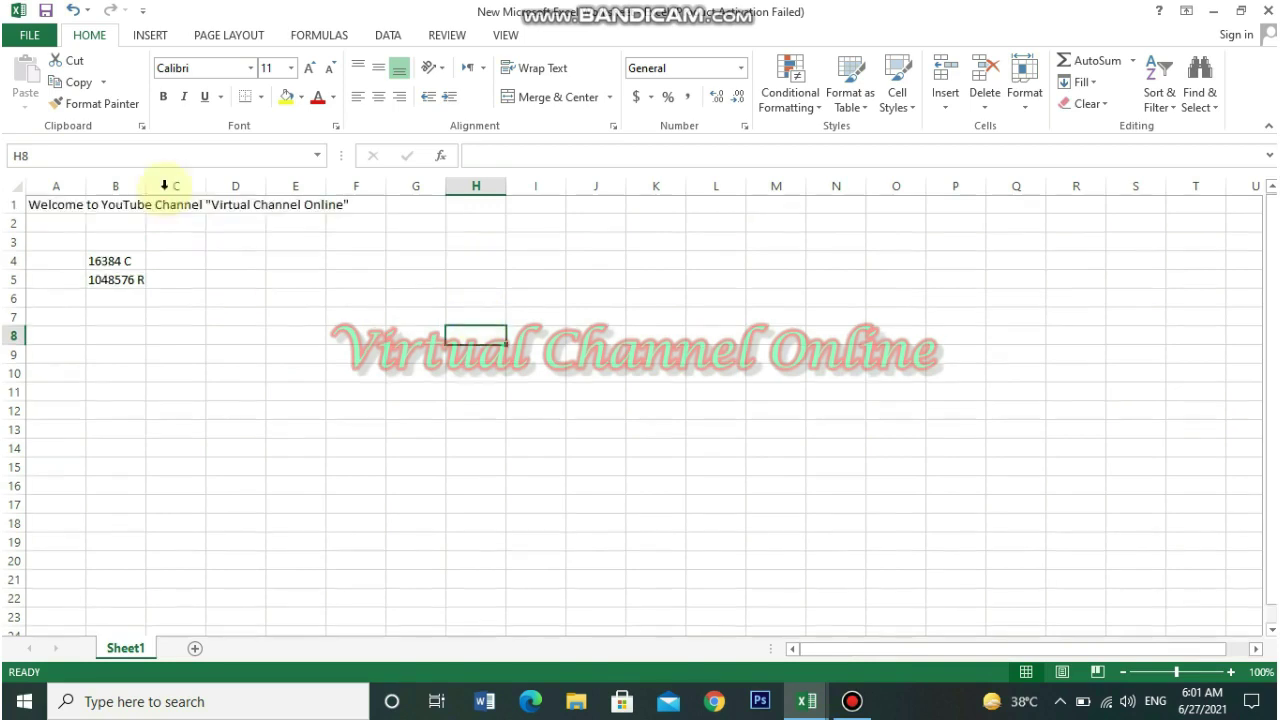
pyautogui.click(676, 316)
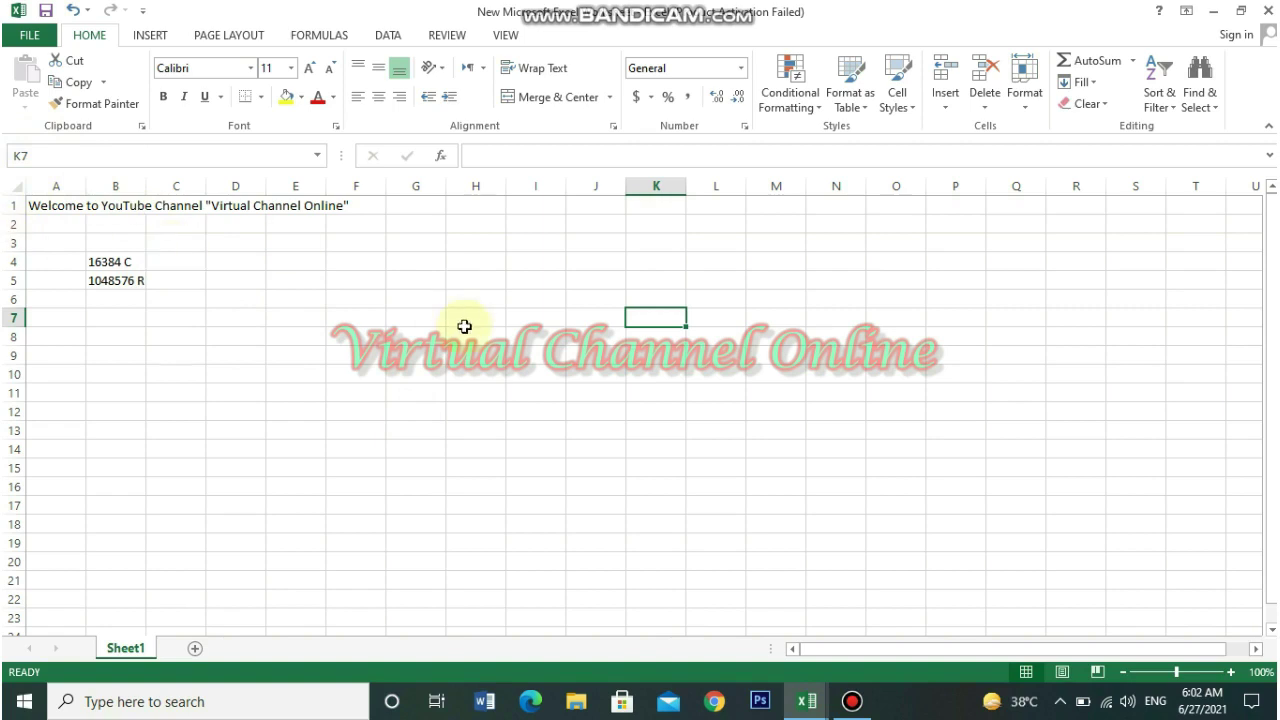
pyautogui.click(360, 414)
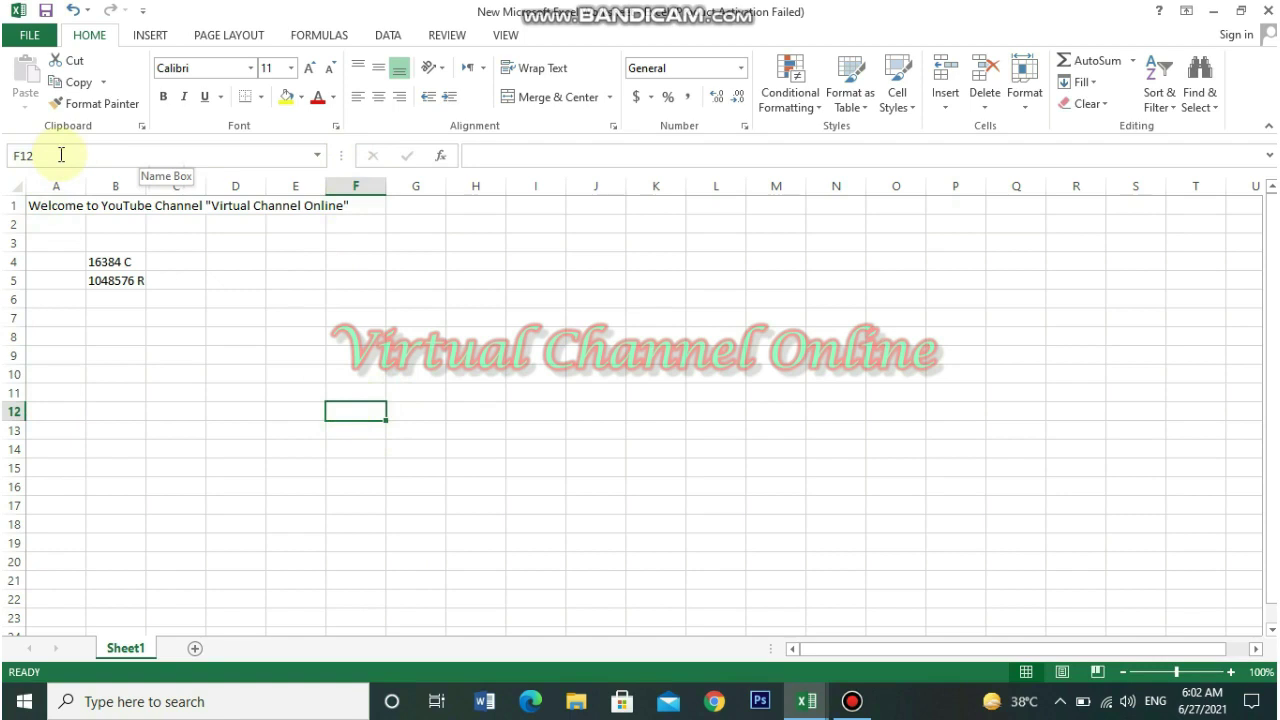
pyautogui.click(57, 205)
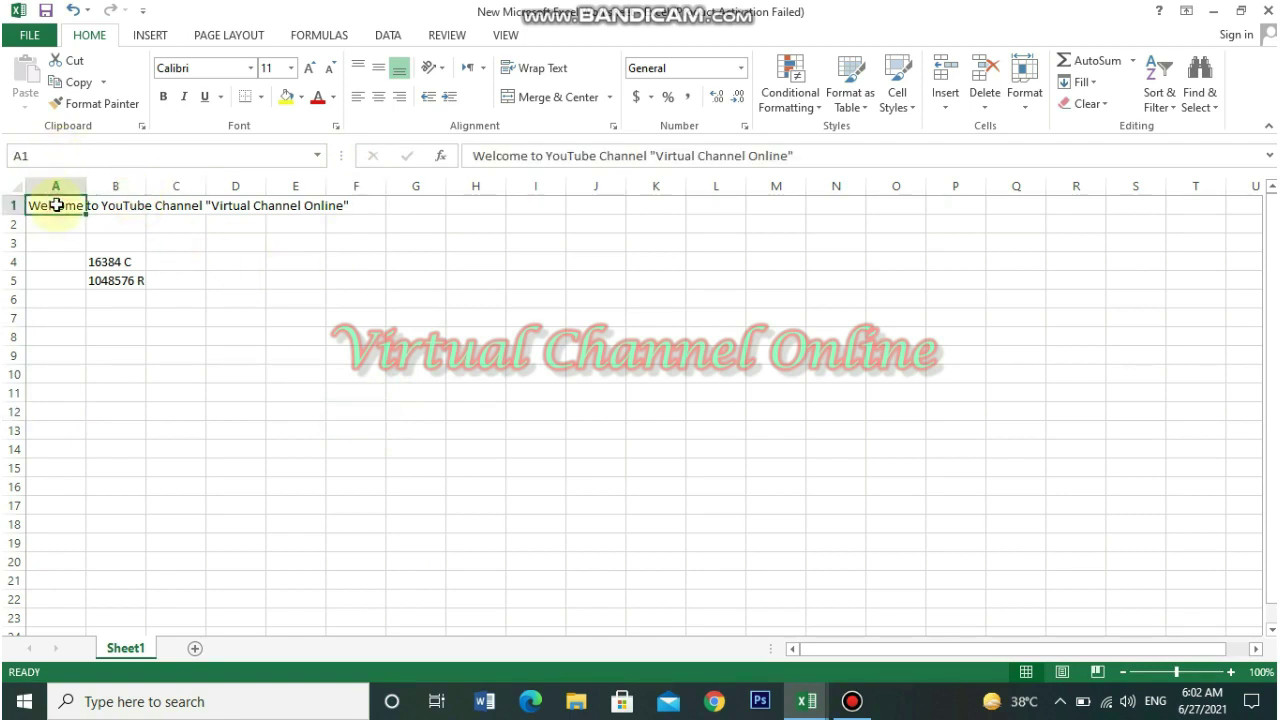
# Move the selection cell by cell rightward along row 1 from A1 to Q1
pyautogui.press('Tab')
pyautogui.press('Tab')
pyautogui.press('Tab')
pyautogui.press('Tab')
pyautogui.press('Tab')
pyautogui.press('Tab')
pyautogui.press('Tab')
pyautogui.press('Tab')
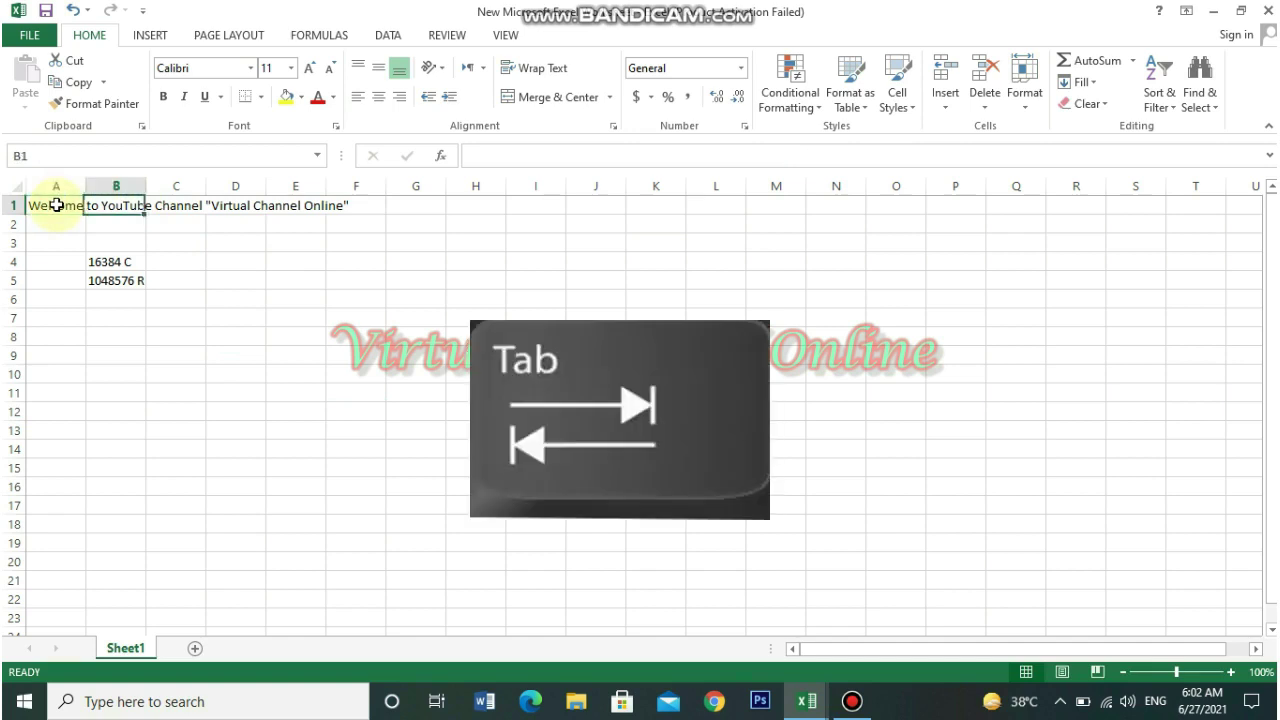
pyautogui.press('Tab')
pyautogui.press('Tab')
pyautogui.press('Tab')
pyautogui.press('Tab')
pyautogui.press('Tab')
pyautogui.press('Tab')
pyautogui.press('Tab')
pyautogui.press('Tab')
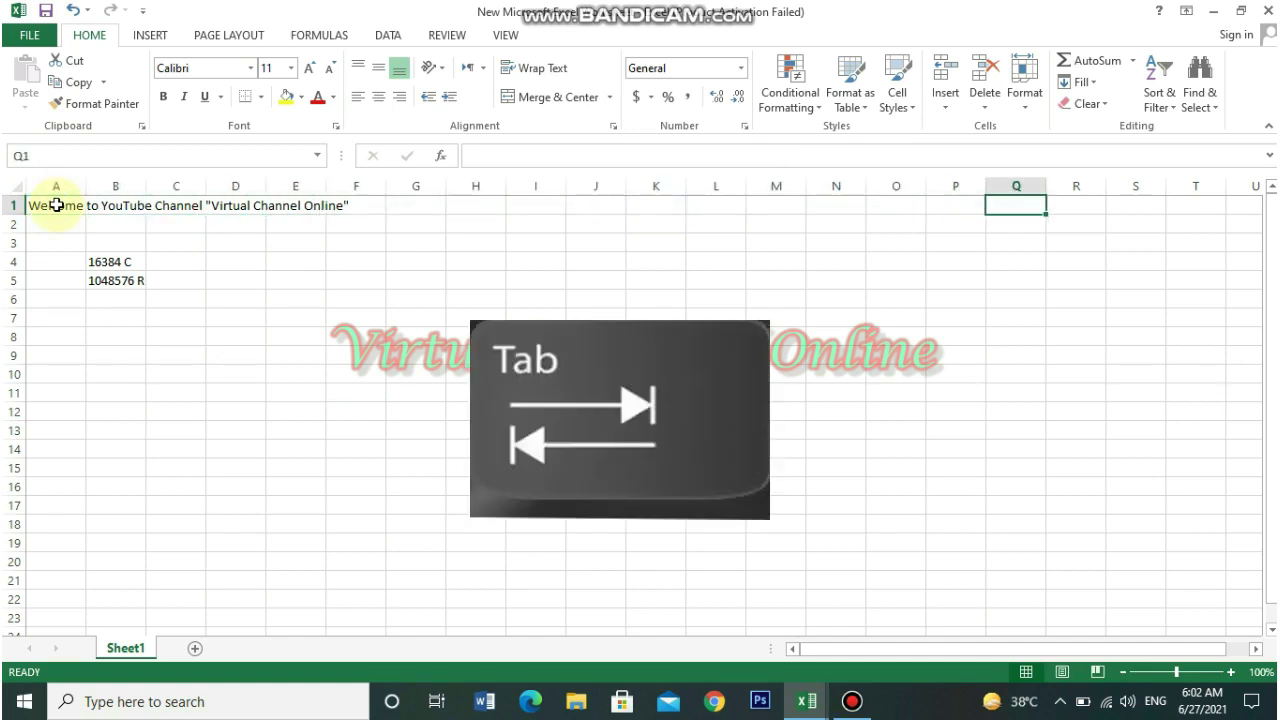
# Move the selection cell by cell back along row 1 from Q1 to F1
pyautogui.hotkey('shift', 'Tab')
pyautogui.hotkey('shift', 'Tab')
pyautogui.hotkey('shift', 'Tab')
pyautogui.hotkey('shift', 'Tab')
pyautogui.hotkey('shift', 'Tab')
pyautogui.hotkey('shift', 'Tab')
pyautogui.hotkey('shift', 'Tab')
pyautogui.hotkey('shift', 'Tab')
pyautogui.hotkey('shift', 'Tab')
pyautogui.hotkey('shift', 'Tab')
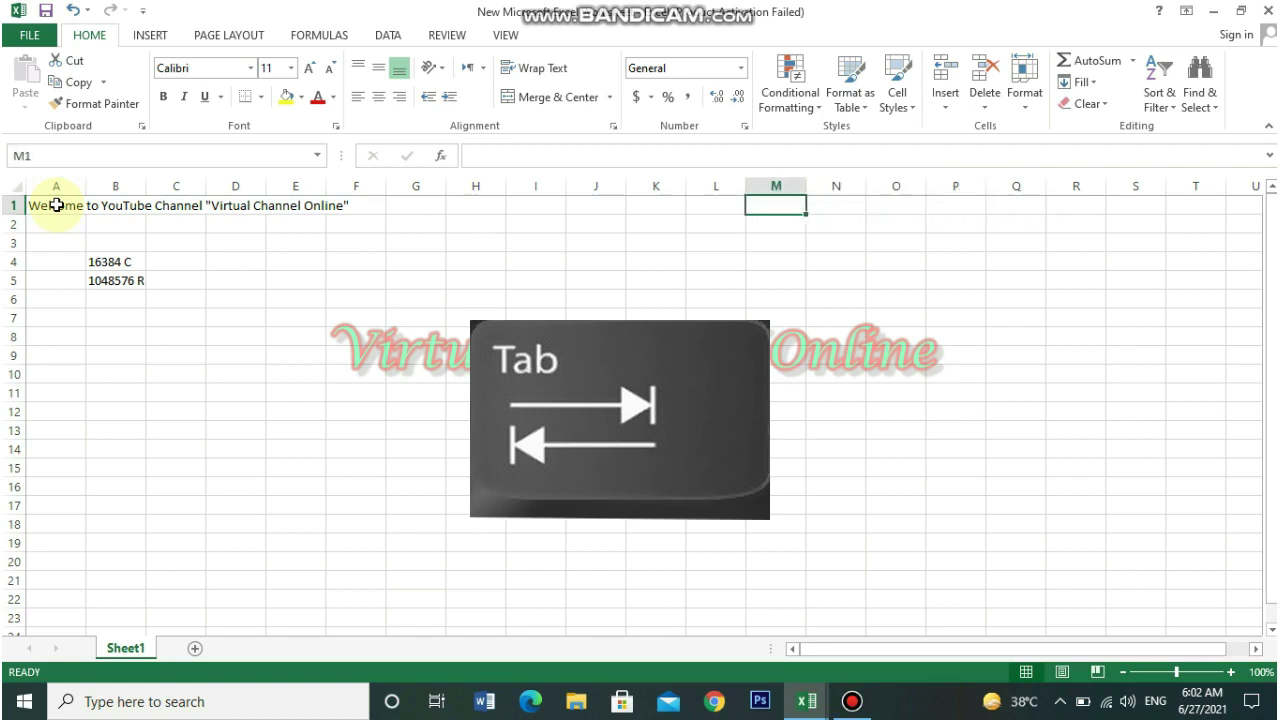
pyautogui.hotkey('shift', 'Tab')
# Step the selection down column F from F1 and back up to F1
pyautogui.press('Return')
pyautogui.press('Return')
pyautogui.press('Return')
pyautogui.press('Return')
pyautogui.press('Return')
pyautogui.press('Return')
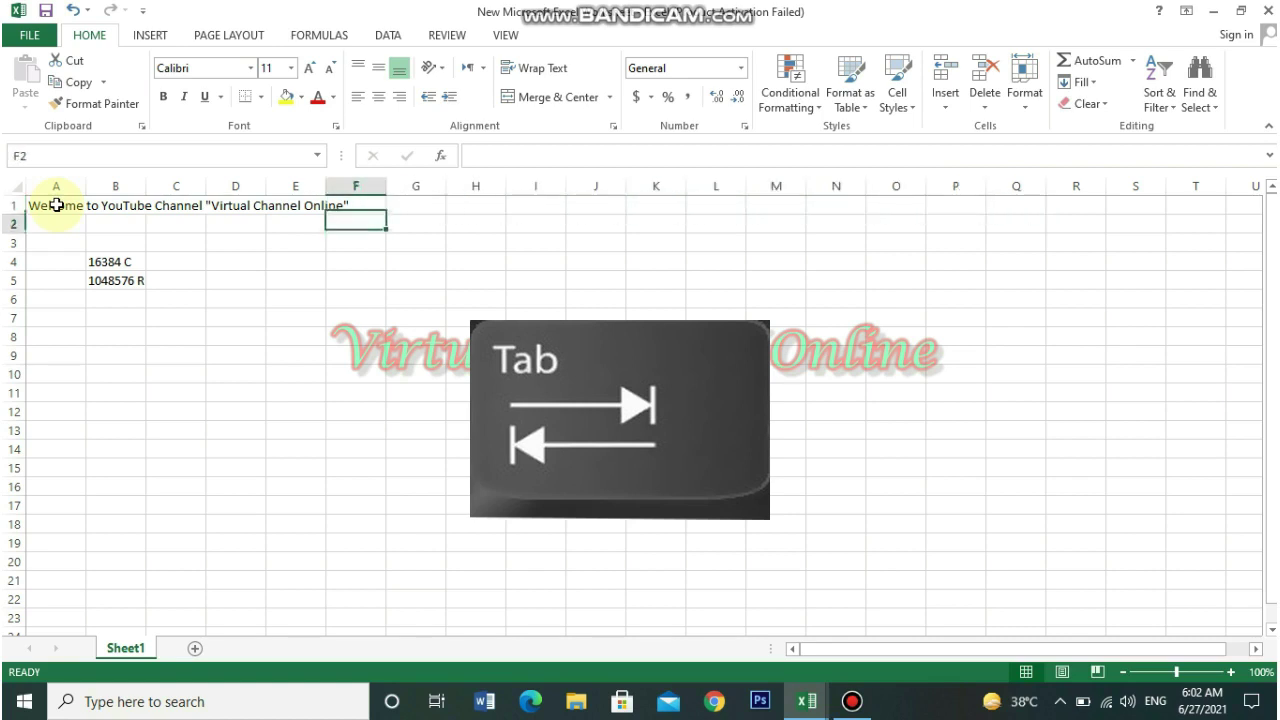
pyautogui.hotkey('shift', 'Return')
pyautogui.hotkey('shift', 'Return')
pyautogui.hotkey('shift', 'Return')
pyautogui.hotkey('shift', 'Return')
pyautogui.hotkey('shift', 'Return')
pyautogui.hotkey('shift', 'Return')
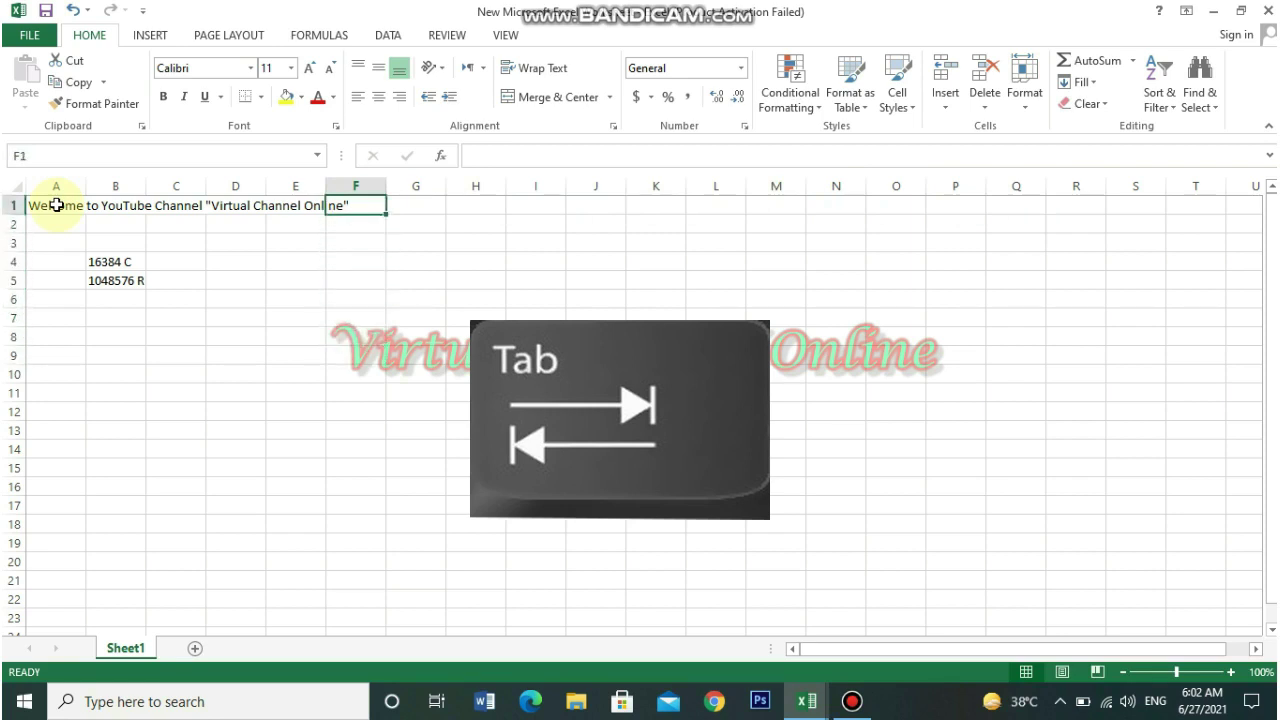
# Move the selection across row 1 from F1 to L1 and down column L past L4
pyautogui.press('Tab')
pyautogui.press('Tab')
pyautogui.press('Tab')
pyautogui.press('Tab')
pyautogui.press('Tab')
pyautogui.press('Tab')
pyautogui.press('Return')
pyautogui.press('Return')
pyautogui.press('Return')
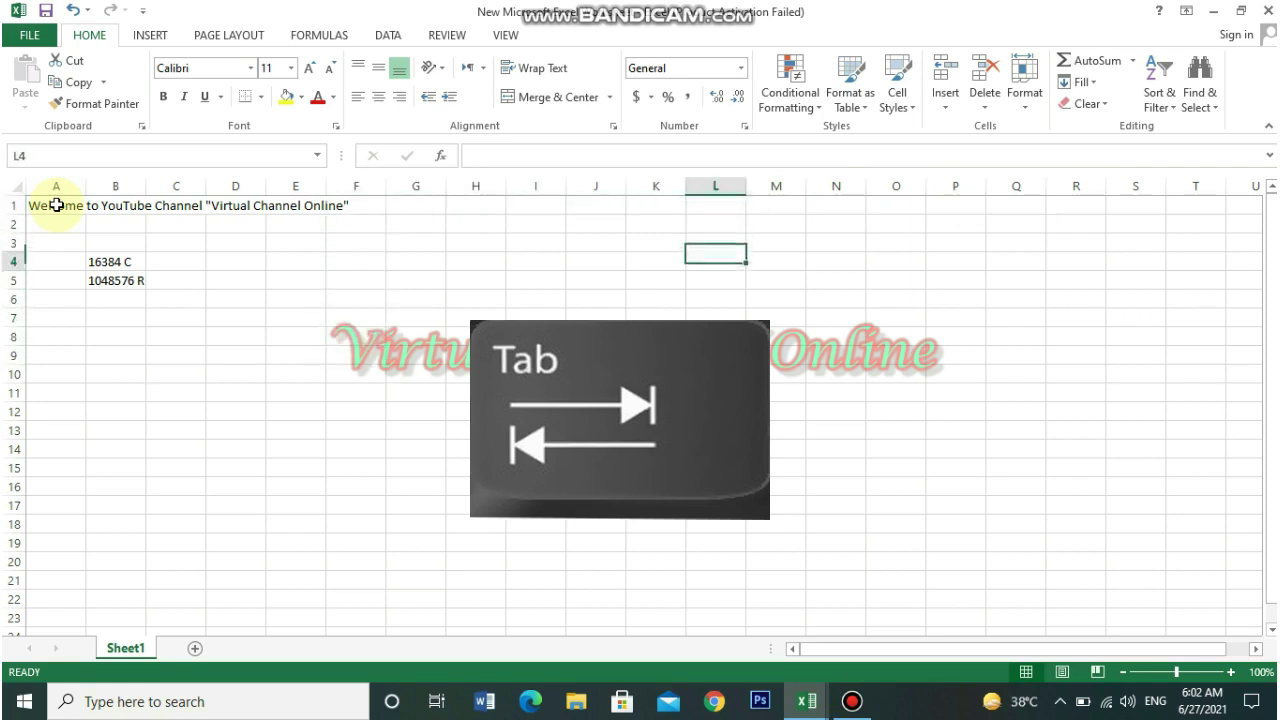
pyautogui.press('Return')
# Select cell I8 and move the selection three cells rightward to L8
pyautogui.click(536, 336)
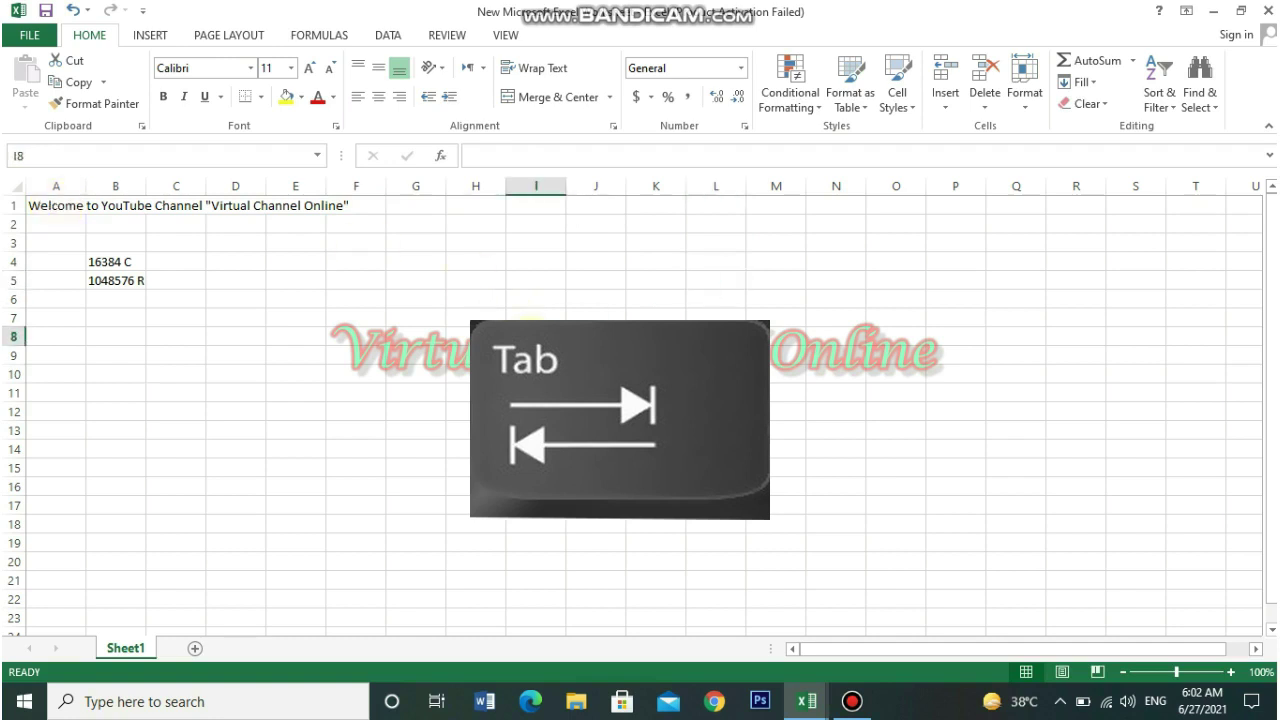
pyautogui.press('Tab')
pyautogui.press('Tab')
pyautogui.press('Tab')
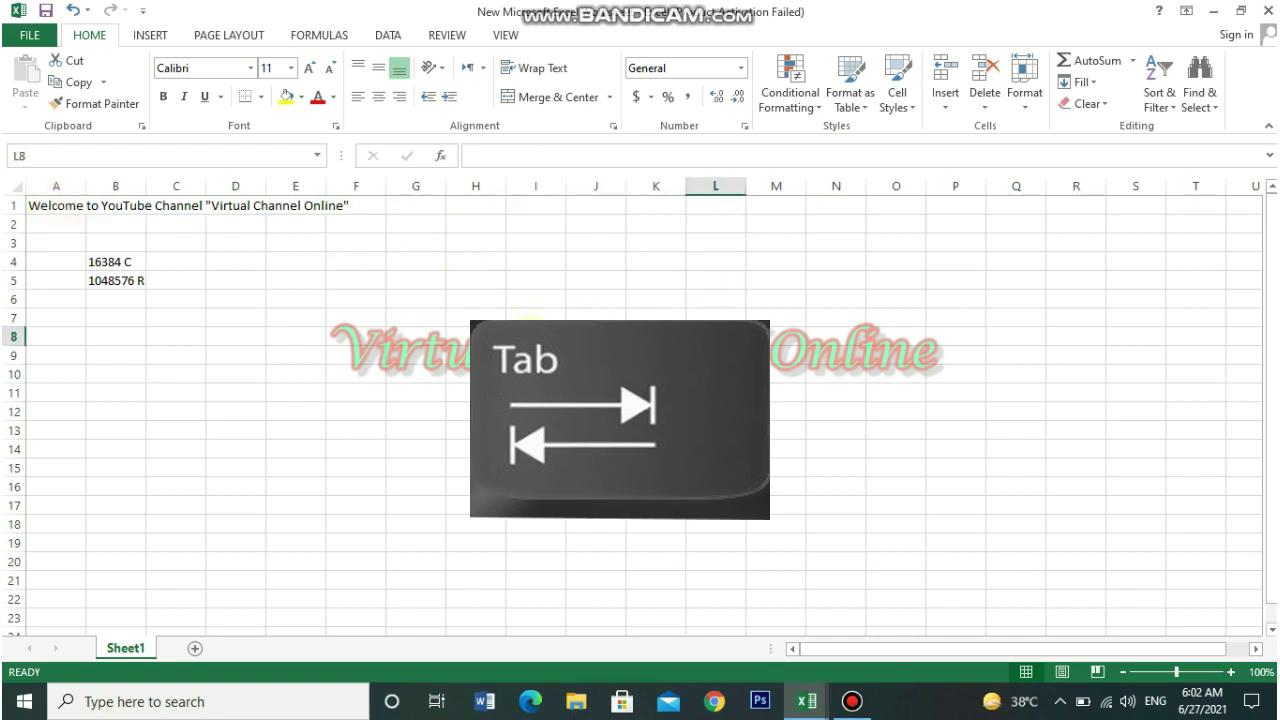
# Select cell I13 and move the selection rightward along row 13 to P13
pyautogui.click(536, 430)
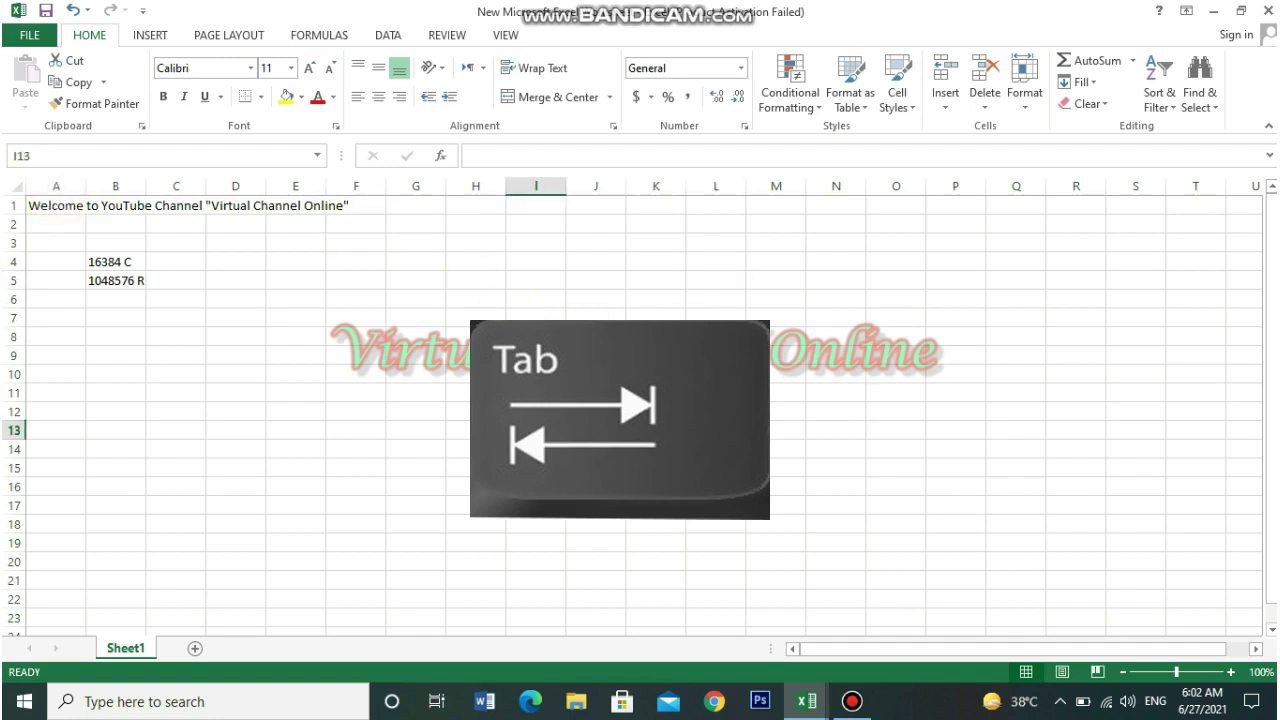
pyautogui.press('Tab')
pyautogui.press('Tab')
pyautogui.press('Tab')
pyautogui.press('Tab')
pyautogui.press('Tab')
pyautogui.press('Tab')
pyautogui.press('Tab')
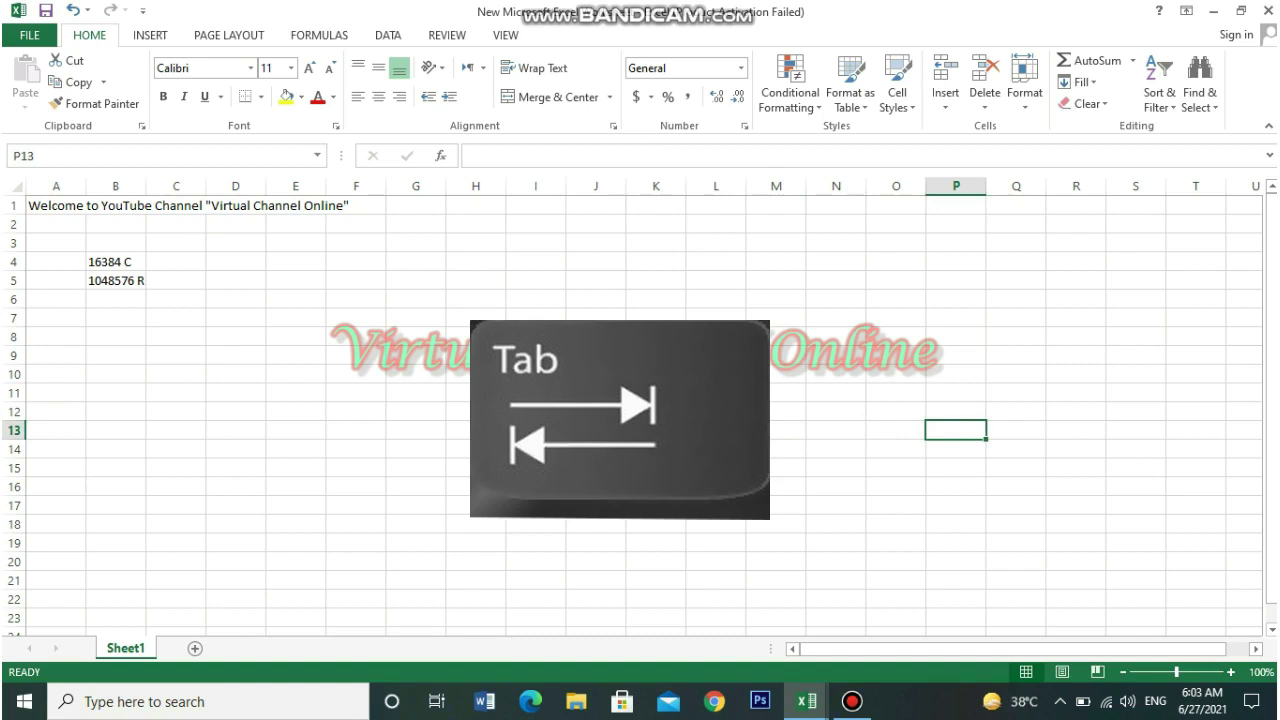
# Move the selection down column P from P13, one cell at a time, past P19 until the sheet scrolls
pyautogui.press('Down')
pyautogui.press('Down')
pyautogui.press('Down')
pyautogui.press('Down')
pyautogui.press('Down')
pyautogui.press('Down')
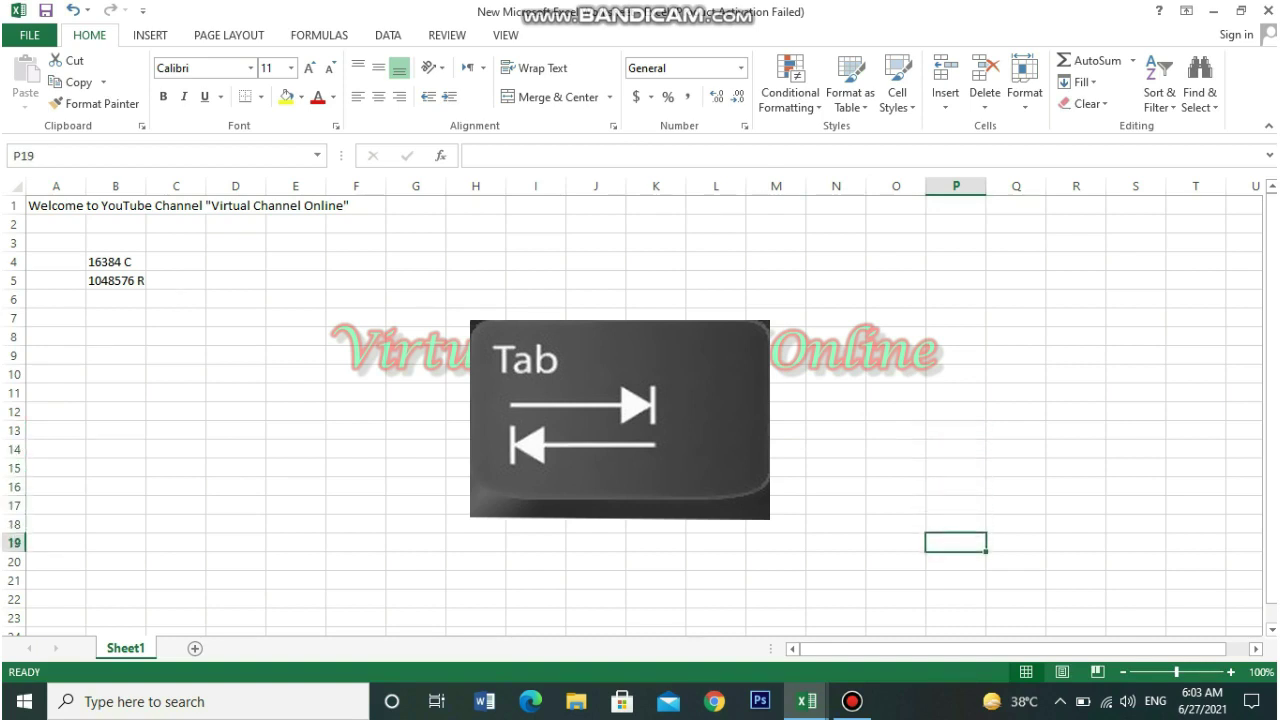
pyautogui.press('Down')
pyautogui.press('Down')
pyautogui.press('Down')
pyautogui.press('Down')
pyautogui.press('Down')
# Move the selection back up column P to cell P1
pyautogui.press('Up')
pyautogui.press('Up')
pyautogui.press('Up')
pyautogui.press('Up')
pyautogui.press('Up')
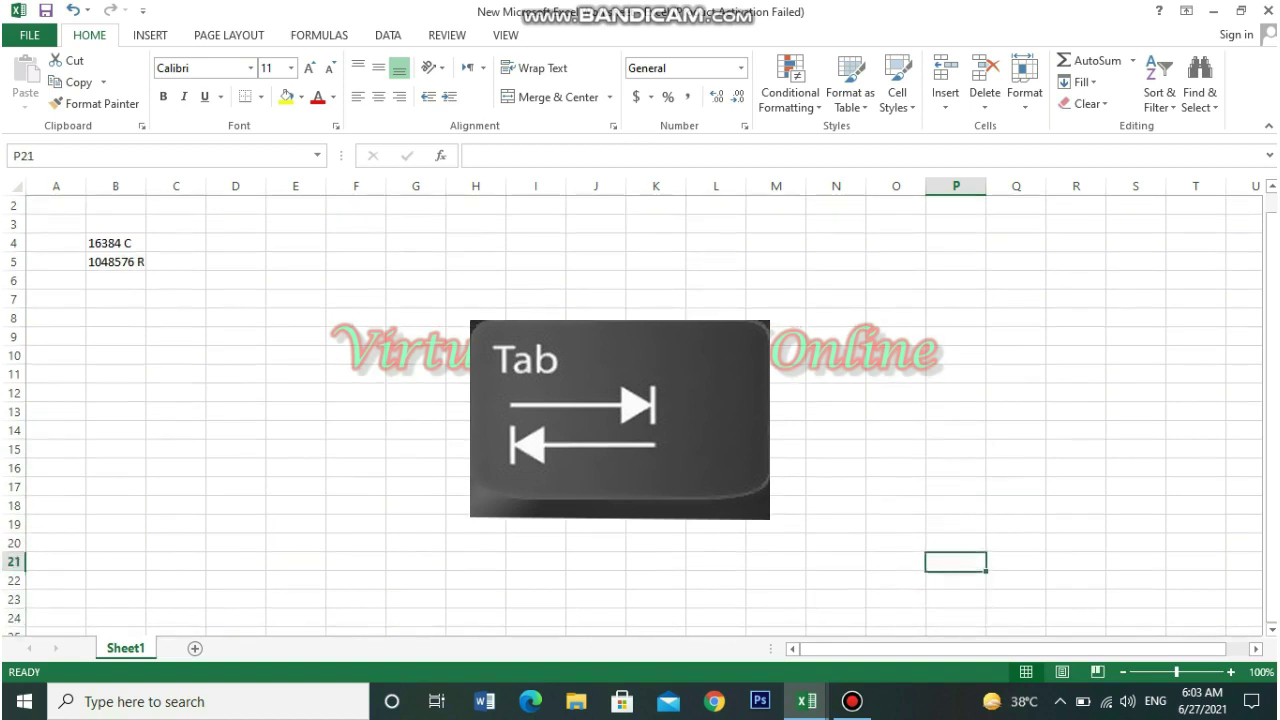
pyautogui.press('Up')
pyautogui.press('Up')
pyautogui.press('Up')
pyautogui.press('Up')
pyautogui.press('Up')
pyautogui.press('Up')
pyautogui.press('Up')
pyautogui.press('Up')
pyautogui.press('Up')
pyautogui.press('Up')
pyautogui.press('Up')
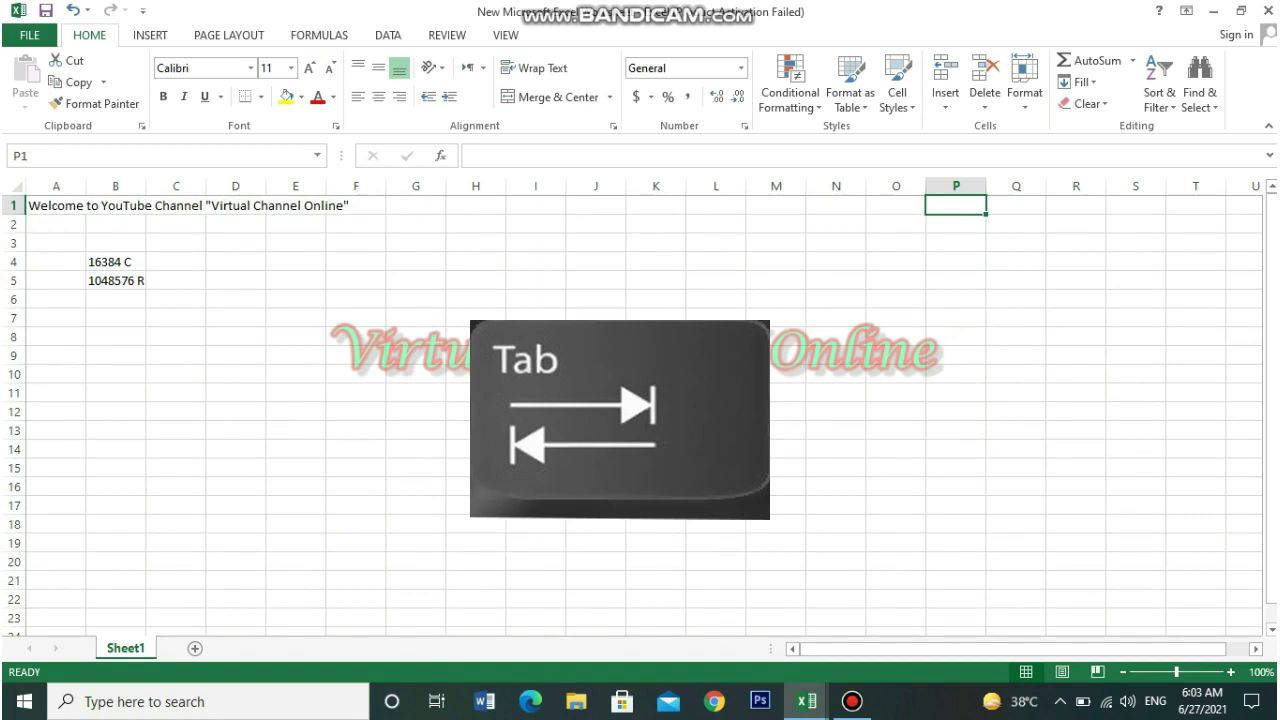
# Run the selection continuously down column P from P1 to P51
pyautogui.press('Down')
pyautogui.press('Down')
pyautogui.press('Down')
pyautogui.press('Down')
pyautogui.press('Down')
pyautogui.press('Down')
pyautogui.press('Down')
pyautogui.press('Down')
pyautogui.press('Down')
pyautogui.press('Down')
pyautogui.press('Down')
pyautogui.press('Down')
pyautogui.press('Down')
pyautogui.press('Down')
pyautogui.press('Down')
pyautogui.press('Down')
pyautogui.press('Down')
pyautogui.press('Down')
pyautogui.press('Down')
pyautogui.press('Down')
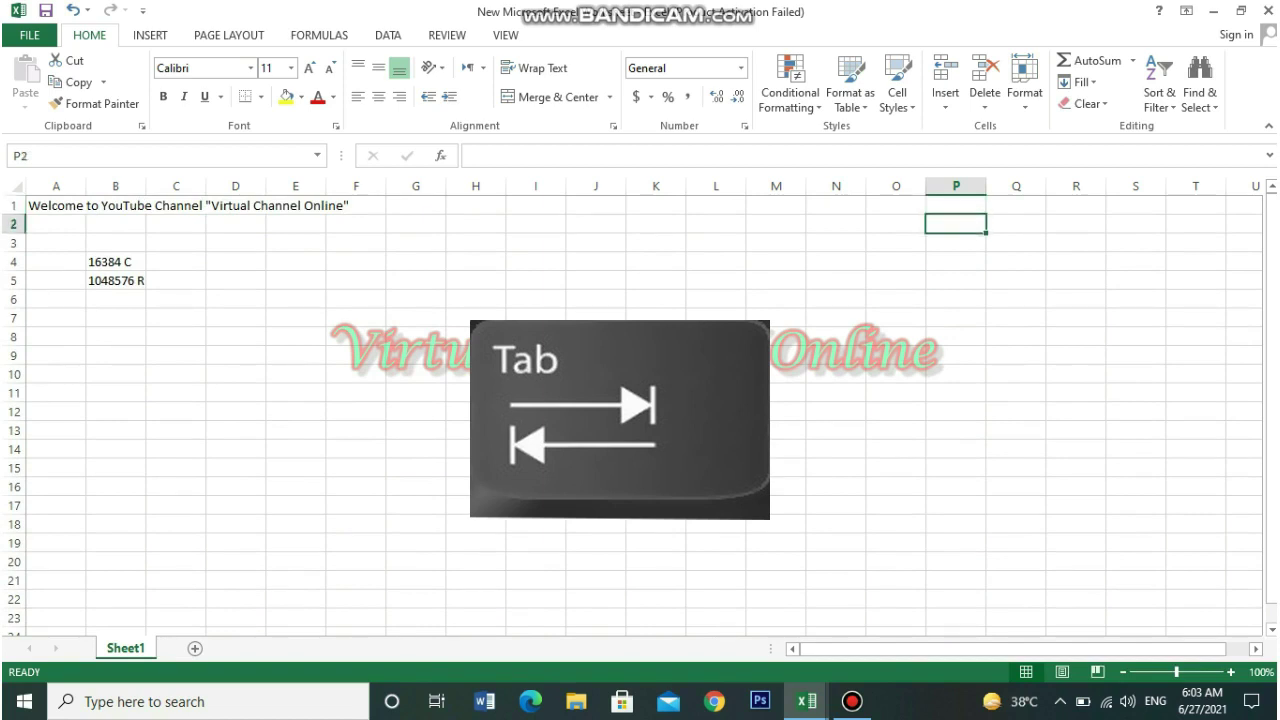
pyautogui.press('Down')
pyautogui.press('Down')
pyautogui.press('Down')
pyautogui.press('Down')
pyautogui.press('Down')
pyautogui.press('Down')
pyautogui.press('Down')
pyautogui.press('Down')
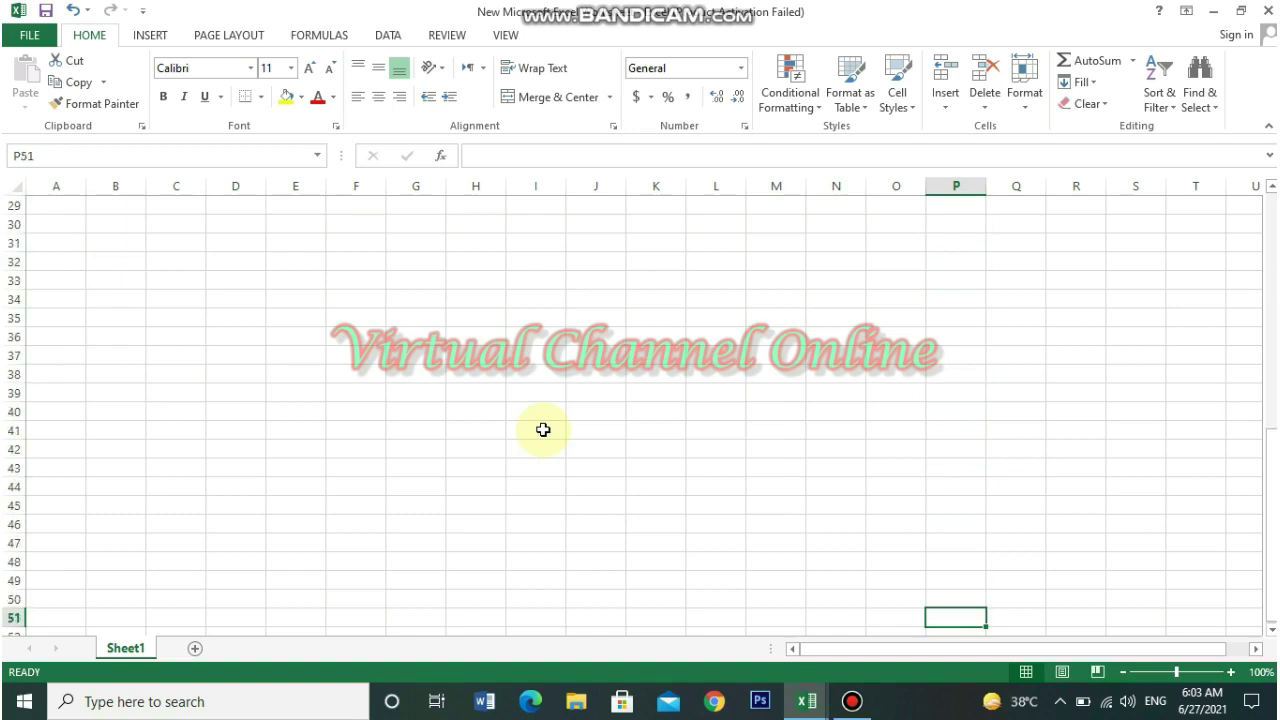
# Run the selection continuously back up column P from P51 to P11
pyautogui.press('Up')
pyautogui.press('Up')
pyautogui.press('Up')
pyautogui.press('Up')
pyautogui.press('Up')
pyautogui.press('Up')
pyautogui.press('Up')
pyautogui.press('Up')
pyautogui.press('Up')
pyautogui.press('Up')
pyautogui.press('Up')
pyautogui.press('Up')
pyautogui.press('Up')
pyautogui.press('Up')
pyautogui.press('Up')
pyautogui.press('Up')
pyautogui.press('Up')
pyautogui.press('Up')
pyautogui.press('Up')
pyautogui.press('Up')
pyautogui.press('Up')
pyautogui.press('Up')
pyautogui.press('Up')
pyautogui.press('Up')
pyautogui.press('Up')
pyautogui.press('Up')
pyautogui.press('Up')
pyautogui.press('Up')
pyautogui.press('Up')
pyautogui.press('Up')
pyautogui.press('Up')
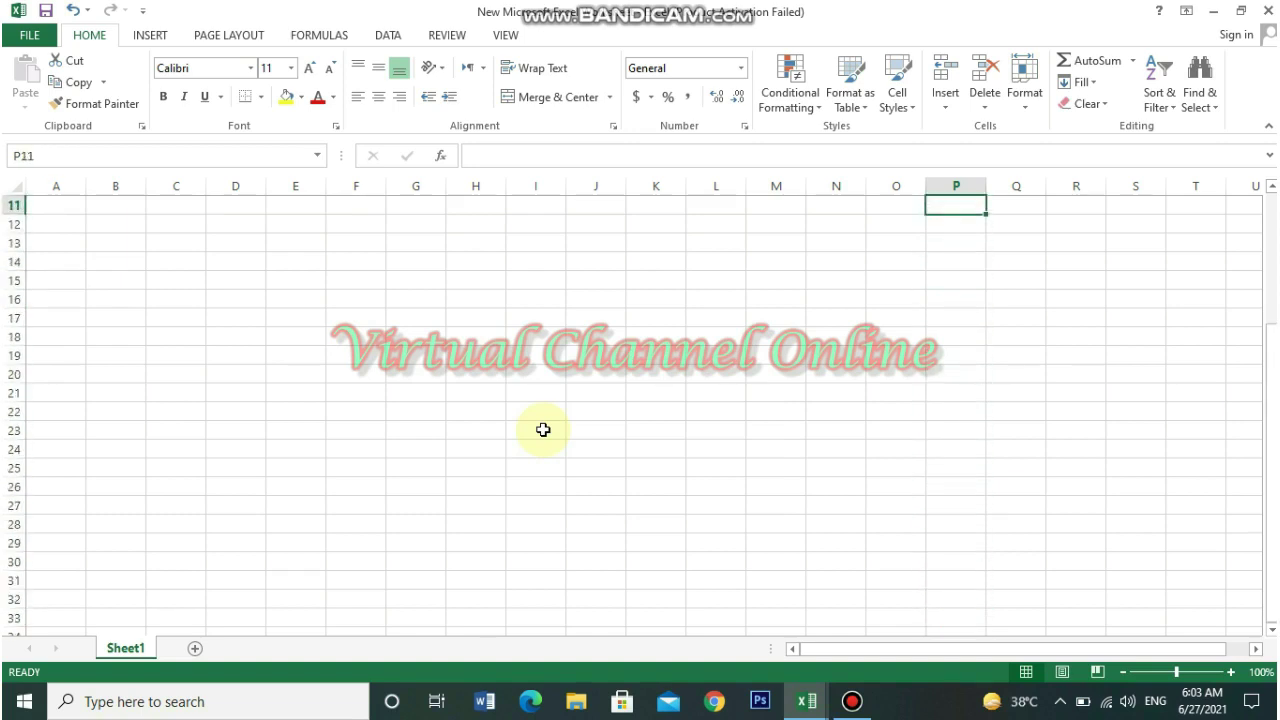
# Run the selection down column P from P11 to P37
pyautogui.press('Up')
pyautogui.press('Down')
pyautogui.press('Down')
pyautogui.press('Down')
pyautogui.press('Down')
pyautogui.press('Down')
pyautogui.press('Down')
pyautogui.press('Down')
pyautogui.press('Down')
pyautogui.press('Down')
pyautogui.press('Down')
pyautogui.press('Down')
pyautogui.press('Down')
pyautogui.press('Down')
pyautogui.press('Down')
pyautogui.press('Down')
pyautogui.press('Down')
pyautogui.press('Down')
pyautogui.press('Down')
pyautogui.press('Down')
pyautogui.press('Down')
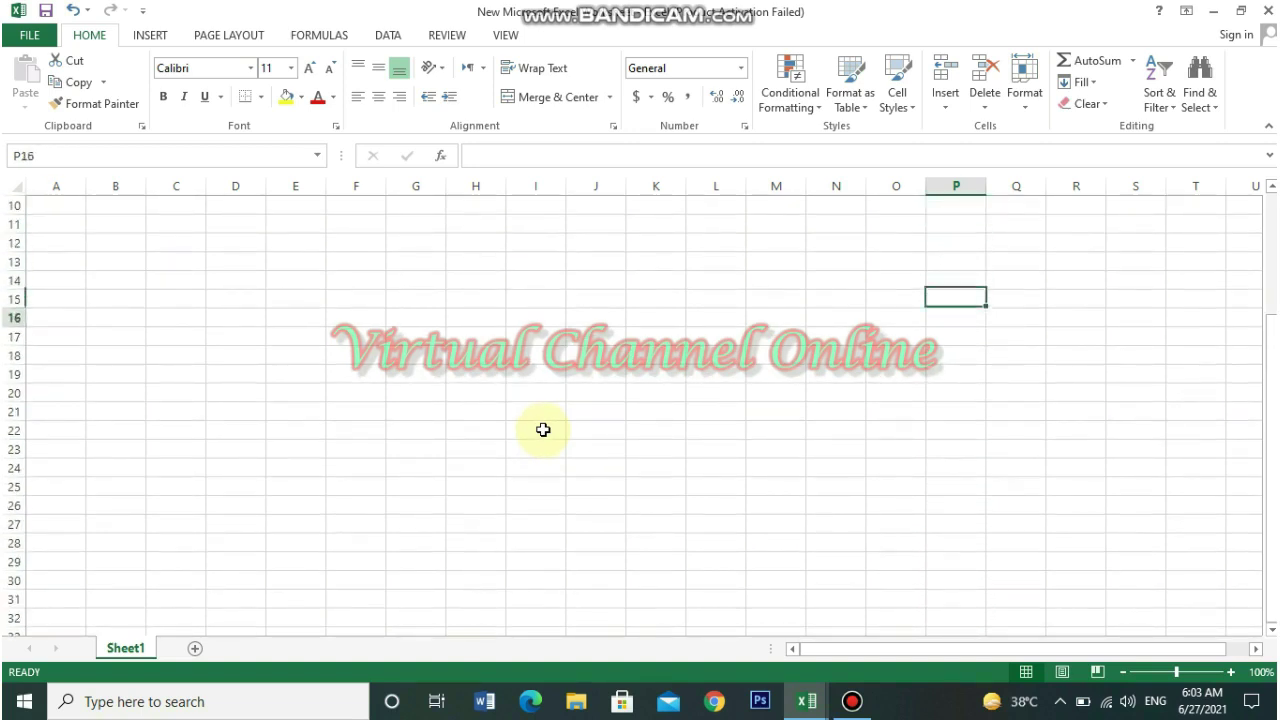
pyautogui.press('Down')
pyautogui.press('Down')
pyautogui.press('Down')
pyautogui.press('Down')
pyautogui.press('Down')
pyautogui.press('Down')
pyautogui.press('Down')
# Move the selection along row 37 from column P back to cell A37
pyautogui.press('Left')
pyautogui.press('Left')
pyautogui.press('Left')
pyautogui.press('Left')
pyautogui.press('Left')
pyautogui.press('Left')
pyautogui.press('Left')
pyautogui.press('Left')
pyautogui.press('Left')
pyautogui.press('Left')
pyautogui.press('Left')
pyautogui.press('Left')
pyautogui.press('Left')
pyautogui.press('Left')
pyautogui.press('Left')
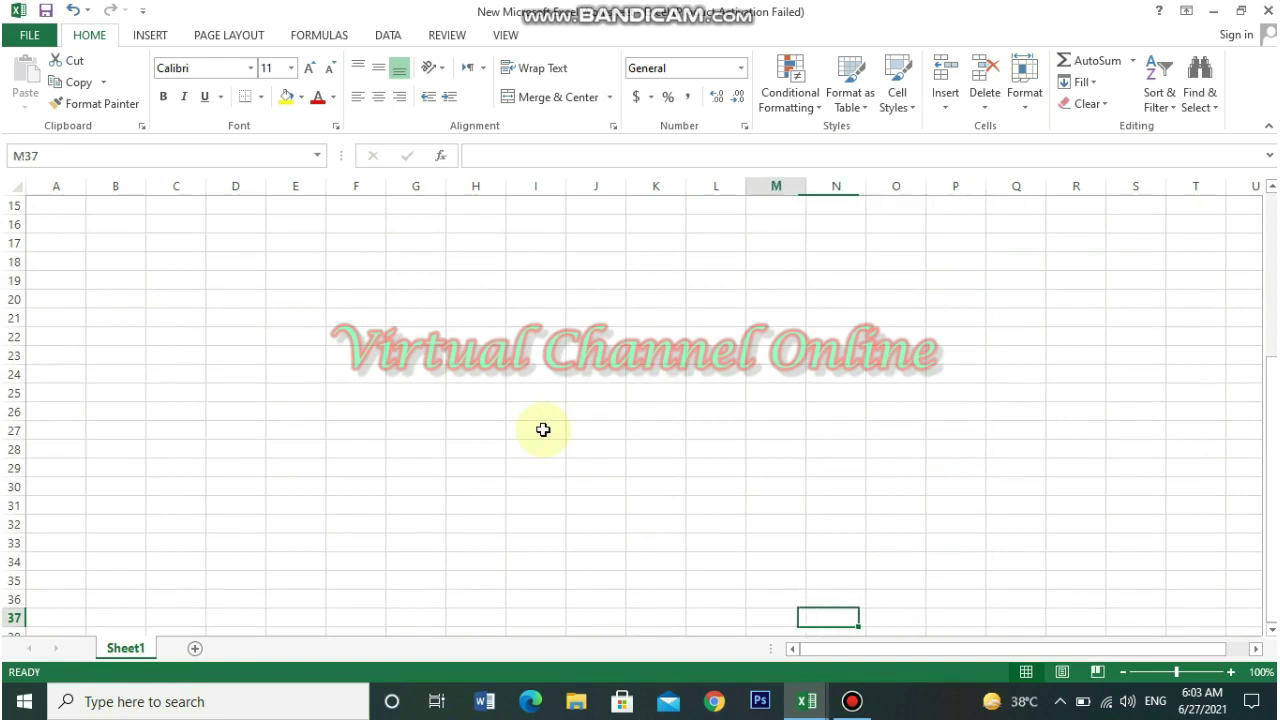
# Move the selection up column A from A37 to A28
pyautogui.press('Up')
pyautogui.press('Up')
pyautogui.press('Up')
pyautogui.press('Up')
pyautogui.press('Up')
pyautogui.press('Up')
pyautogui.press('Up')
pyautogui.press('Up')
pyautogui.press('Up')
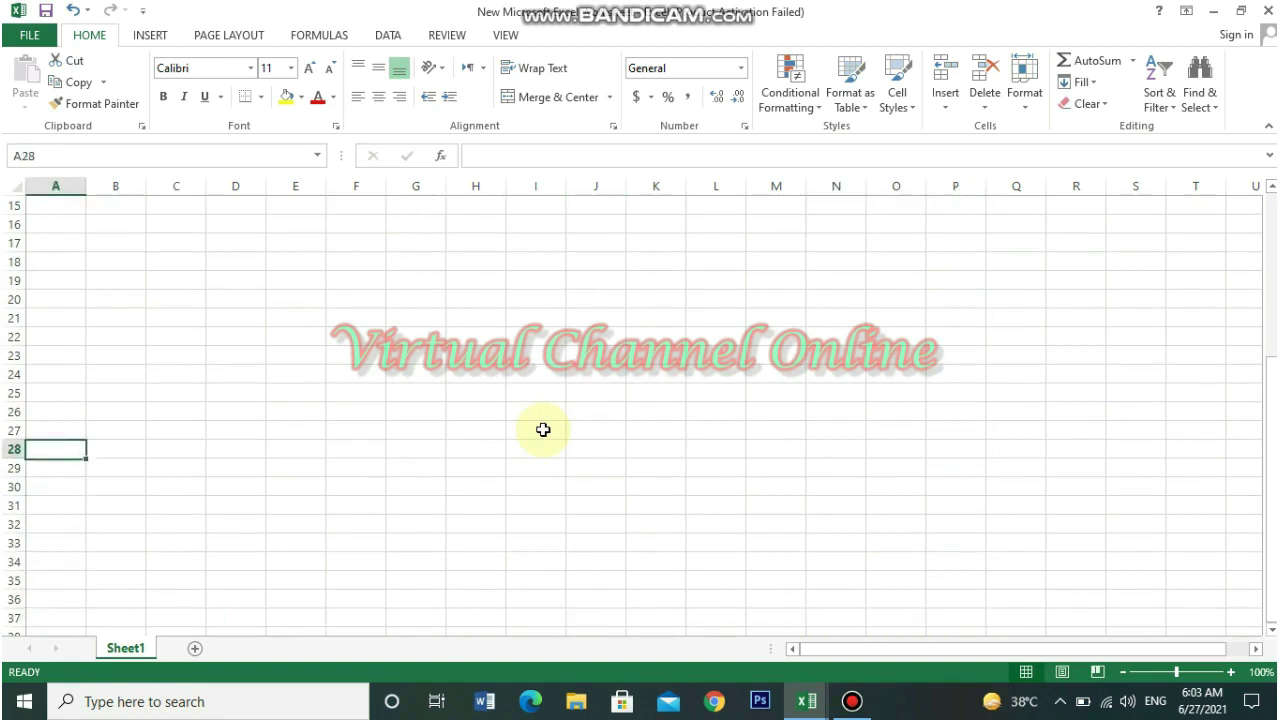
# Move the selection along row 28 from A28 to I28
pyautogui.press('Right')
pyautogui.press('Right')
pyautogui.press('Right')
pyautogui.press('Right')
pyautogui.press('Right')
pyautogui.press('Right')
pyautogui.press('Right')
pyautogui.press('Right')
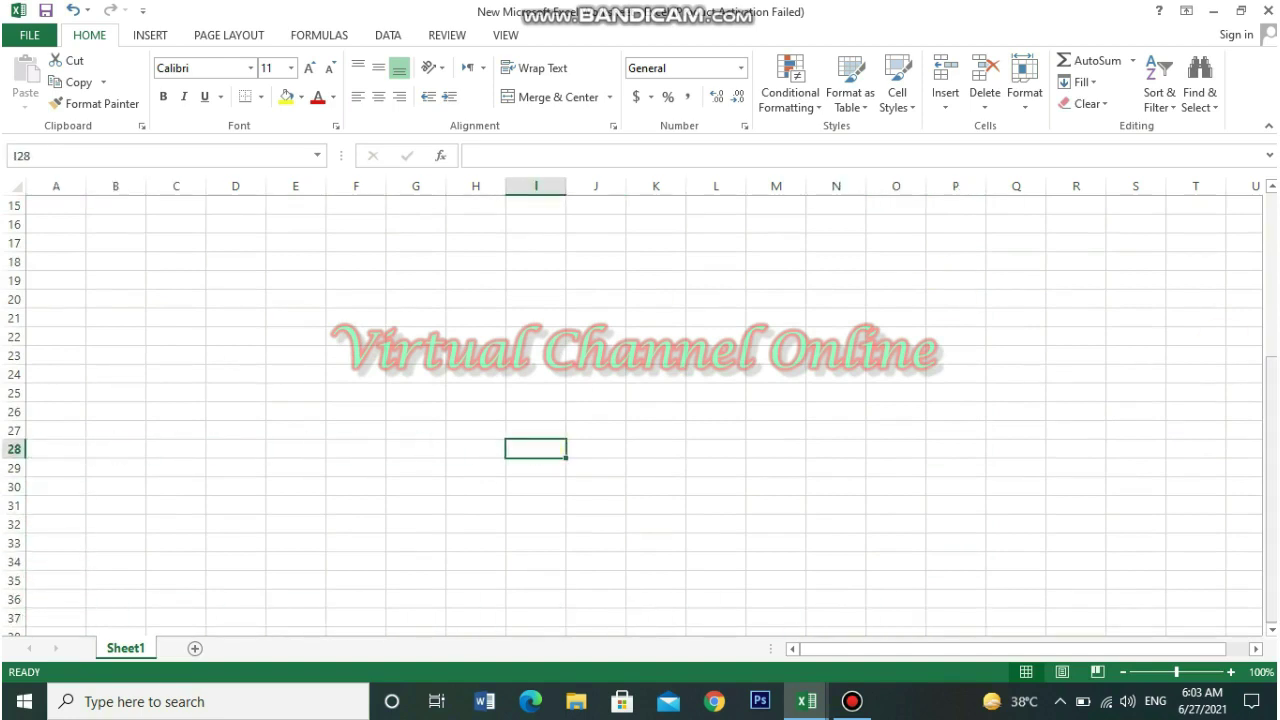
# Return to the start of the sheet, select A2 and move the selection down column A to A16
pyautogui.moveTo(1270, 380); pyautogui.dragTo(1270, 372)
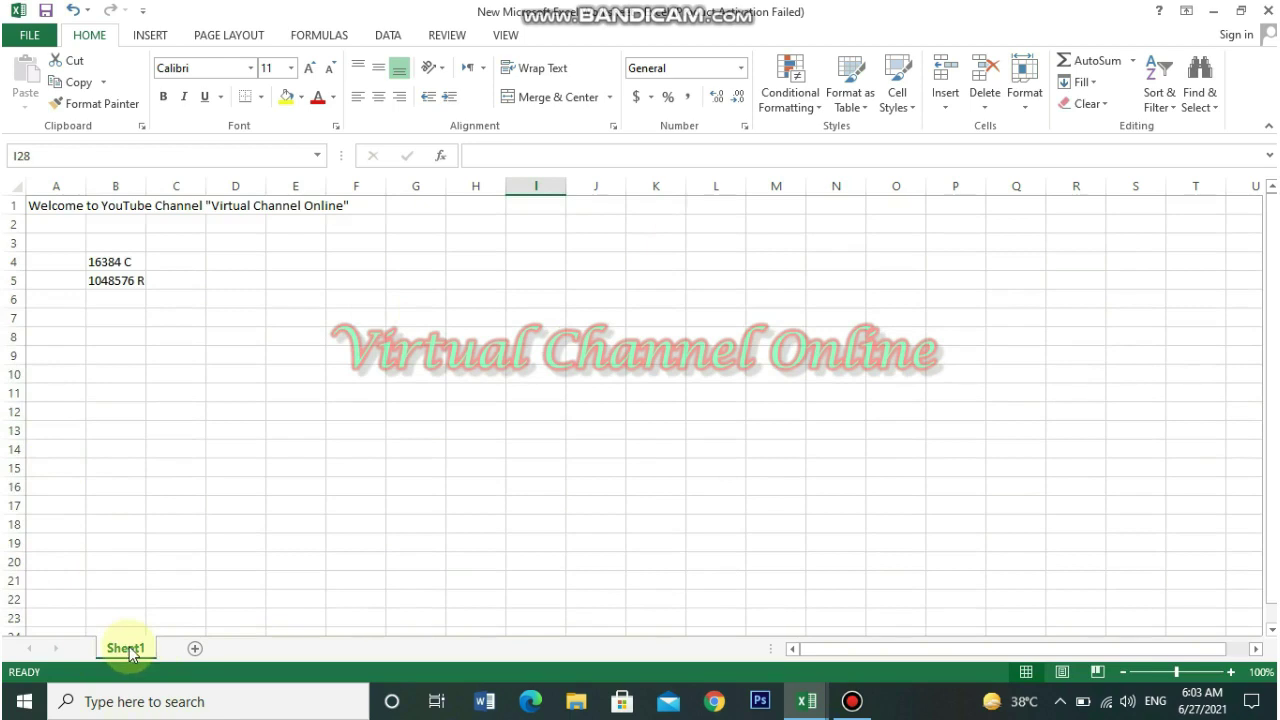
pyautogui.click(64, 226)
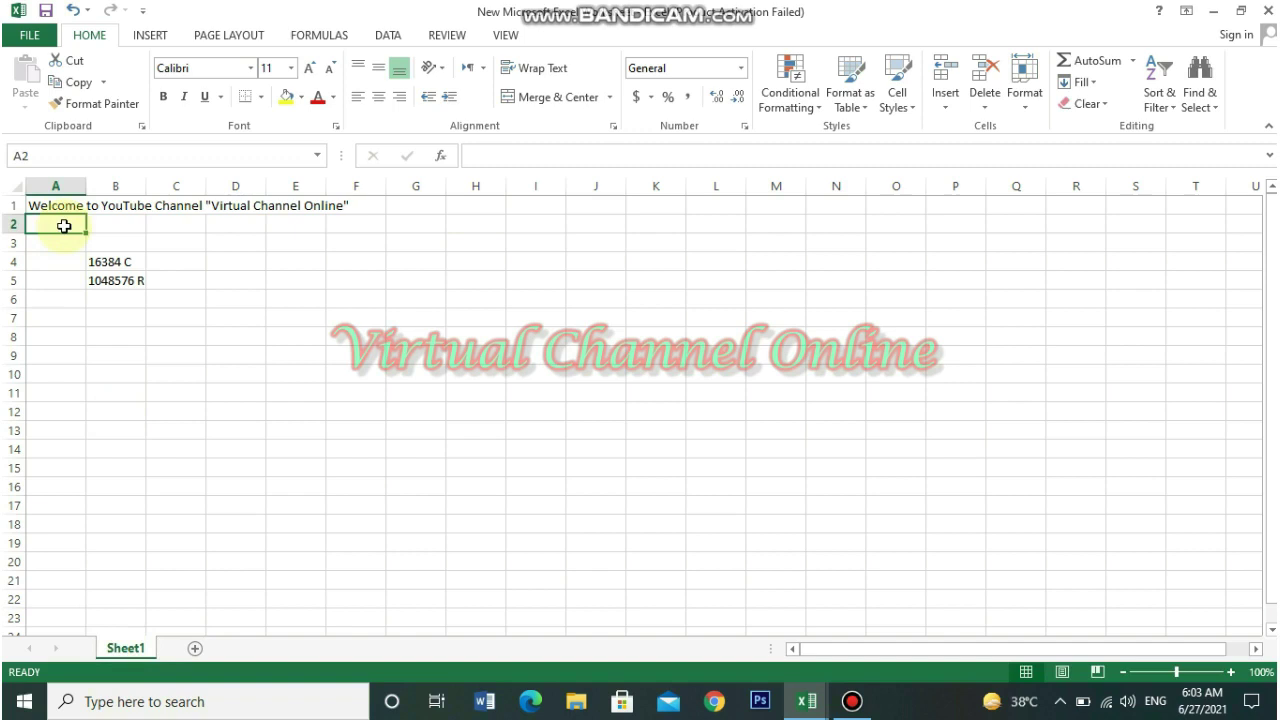
pyautogui.press('Down')
pyautogui.press('Down')
pyautogui.press('Down')
pyautogui.press('Down')
pyautogui.press('Down')
pyautogui.press('Down')
pyautogui.press('Down')
pyautogui.press('Down')
pyautogui.press('Down')
pyautogui.press('Down')
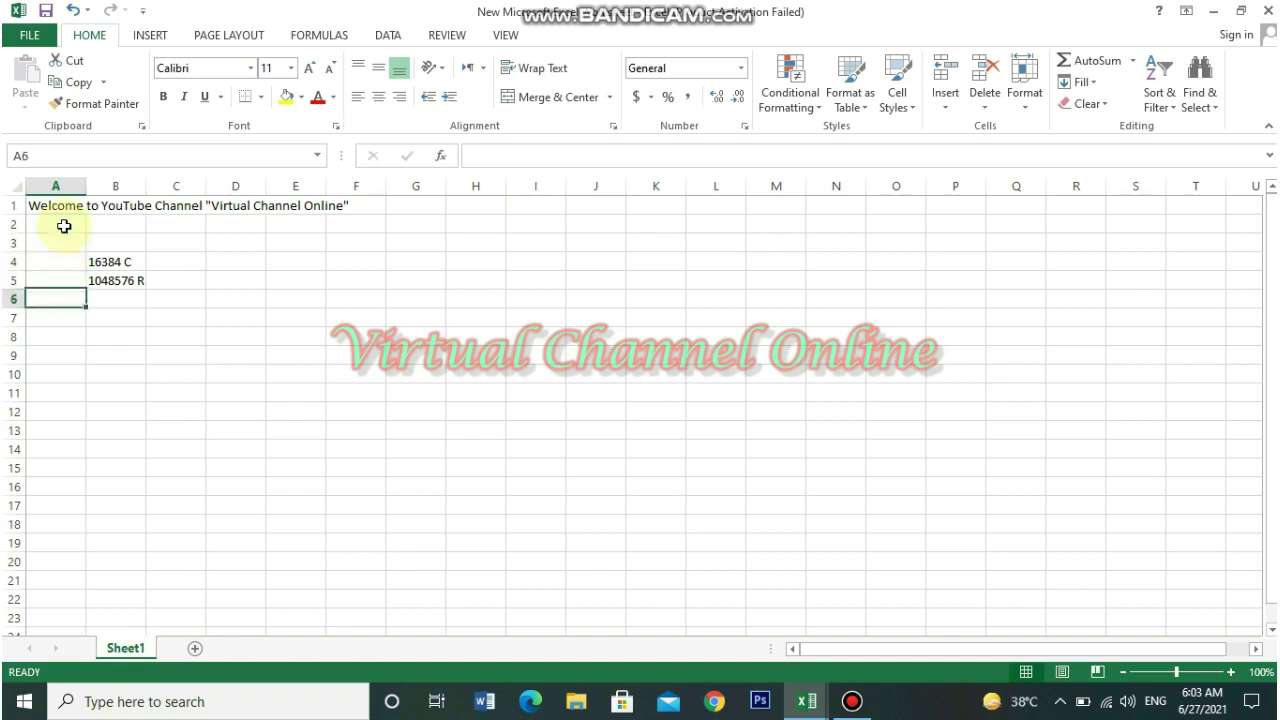
pyautogui.press('Down')
pyautogui.press('Down')
pyautogui.press('Down')
pyautogui.press('Down')
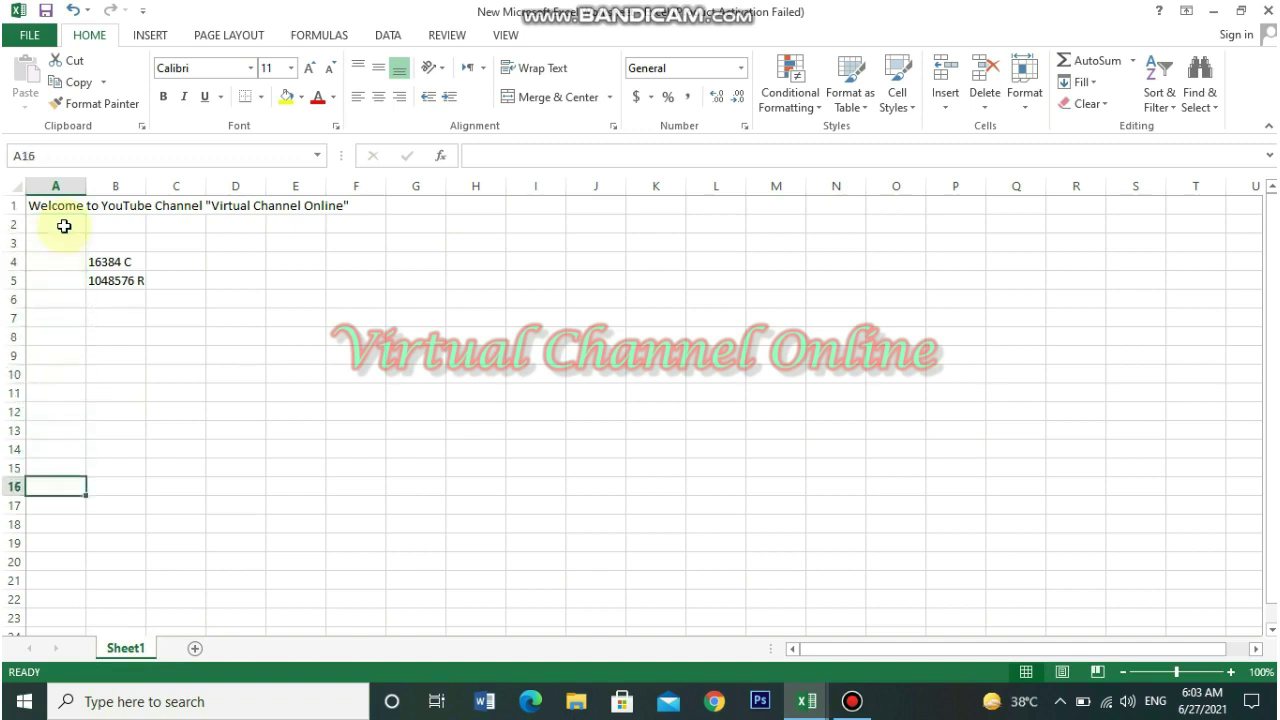
# Move the selection back up column A from A16 to A1
pyautogui.press('Up')
pyautogui.press('Up')
pyautogui.press('Up')
pyautogui.press('Up')
pyautogui.press('Up')
pyautogui.press('Up')
pyautogui.press('Up')
pyautogui.press('Up')
pyautogui.press('Up')
pyautogui.press('Up')
pyautogui.press('Up')
pyautogui.press('Up')
pyautogui.press('Up')
pyautogui.press('Up')
pyautogui.press('Up')
# Move the selection from A1 down to A6, across to D6 and down to D9
pyautogui.press('Down')
pyautogui.press('Down')
pyautogui.press('Down')
pyautogui.press('Down')
pyautogui.press('Down')
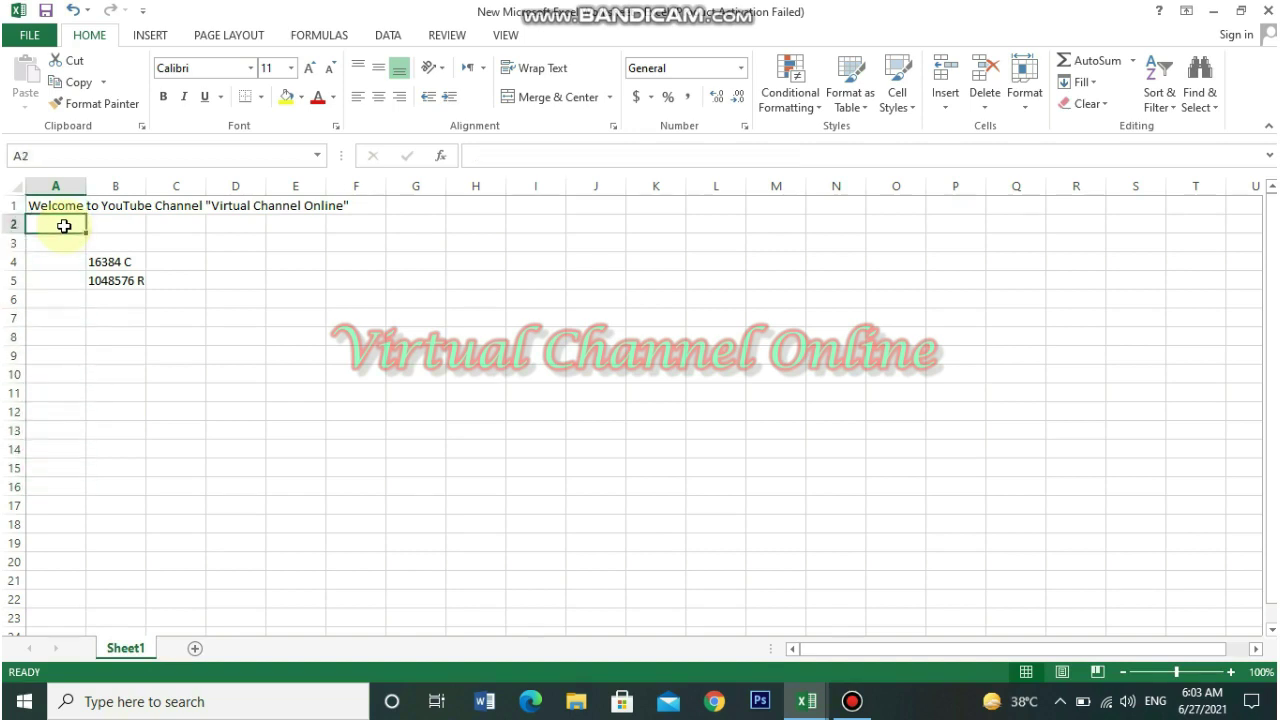
pyautogui.press('Right')
pyautogui.press('Right')
pyautogui.press('Right')
pyautogui.press('Down')
pyautogui.press('Down')
pyautogui.press('Down')
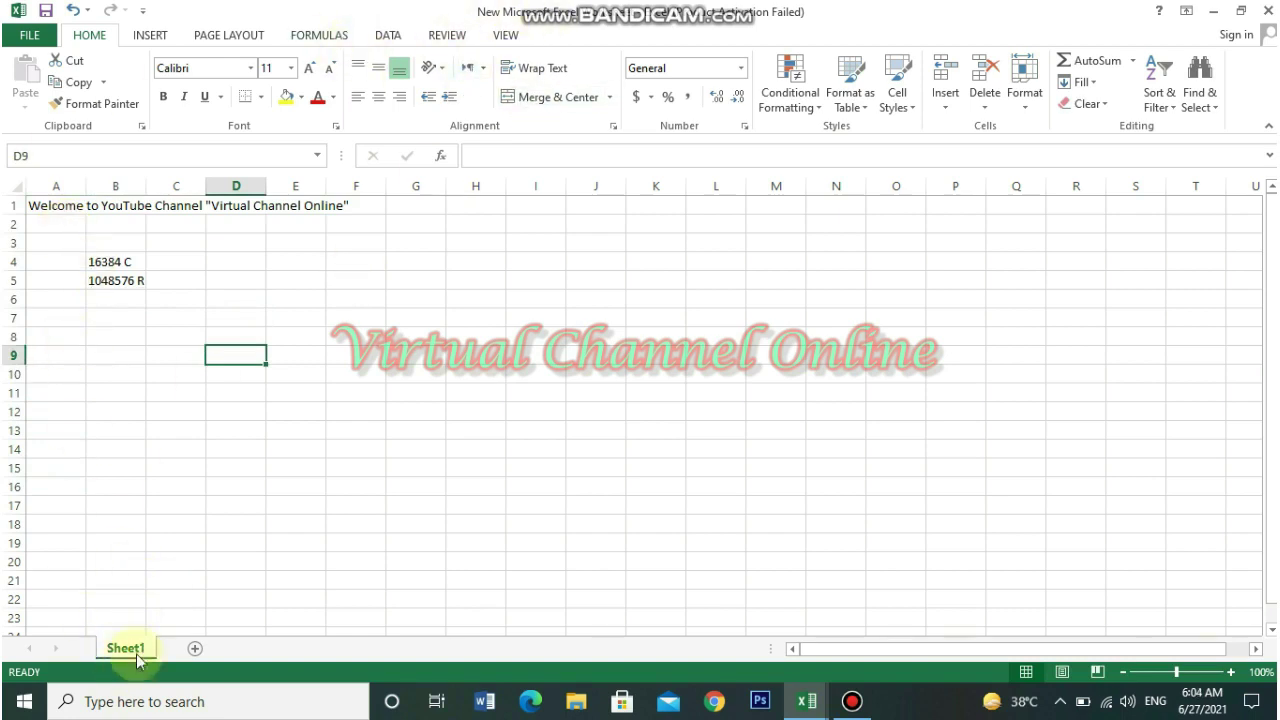
# Add five new worksheets after Sheet1
pyautogui.click(194, 649)
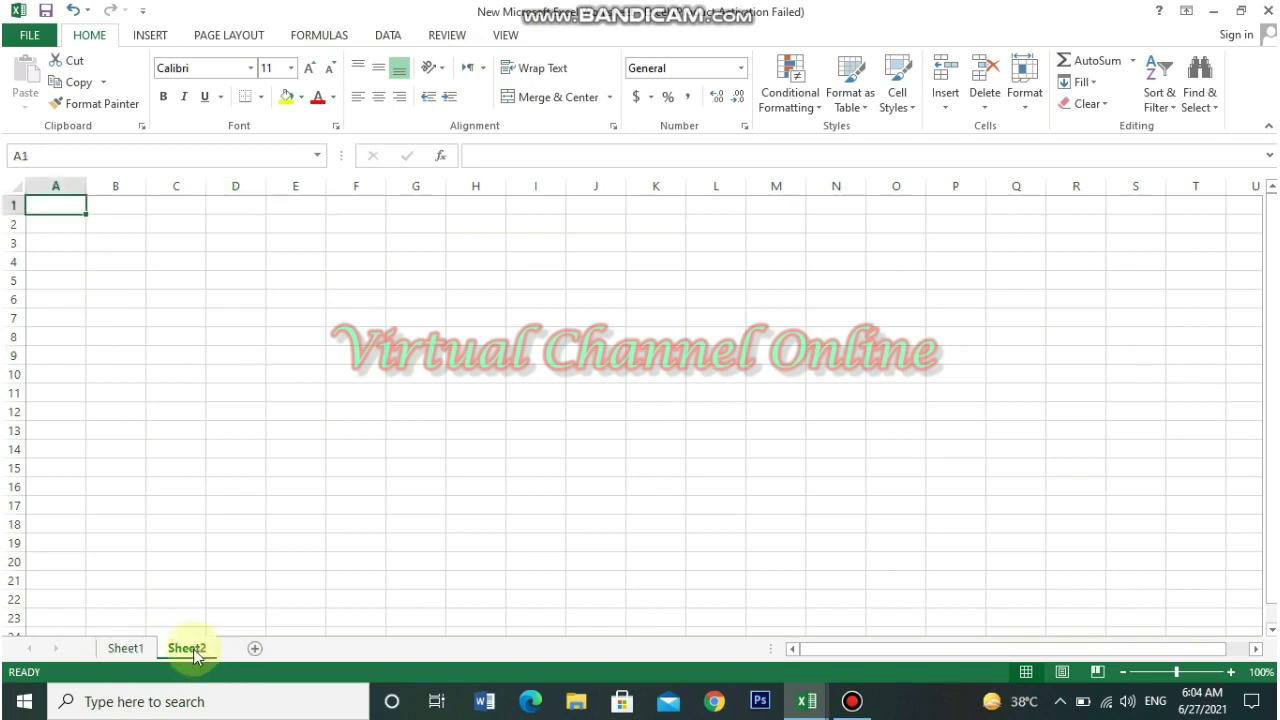
pyautogui.click(257, 650)
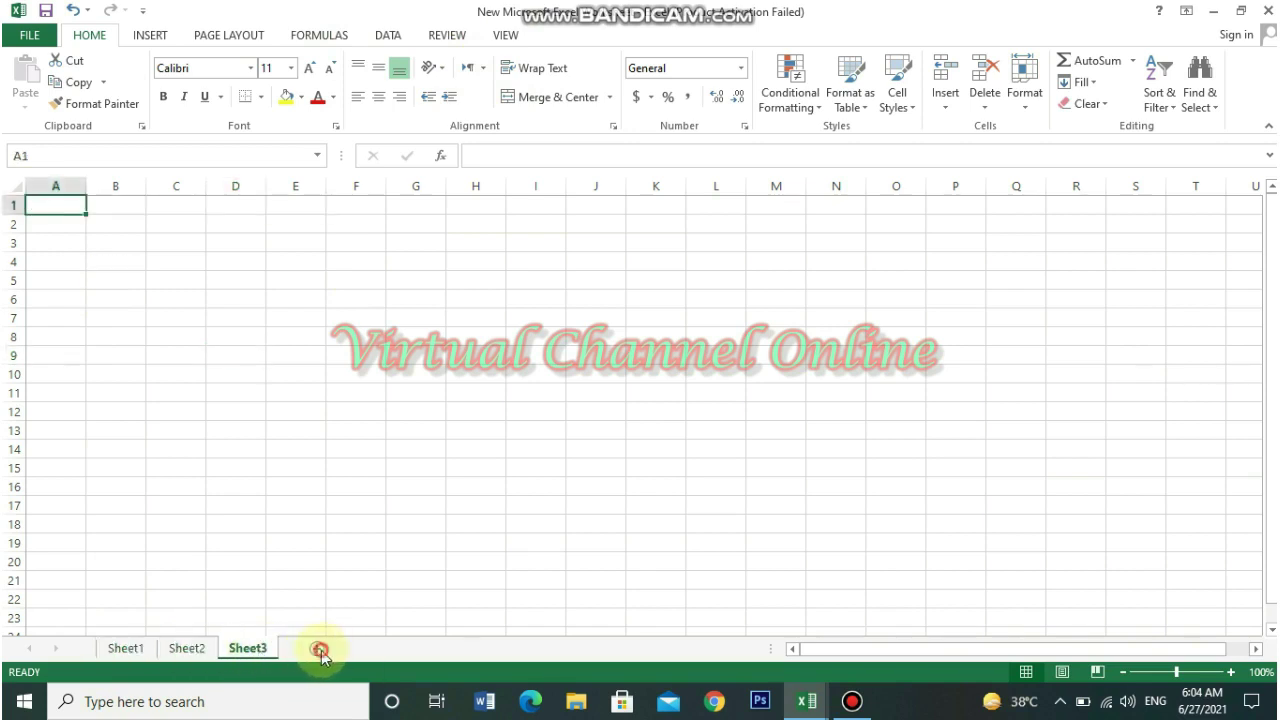
pyautogui.click(321, 650)
pyautogui.click(378, 649)
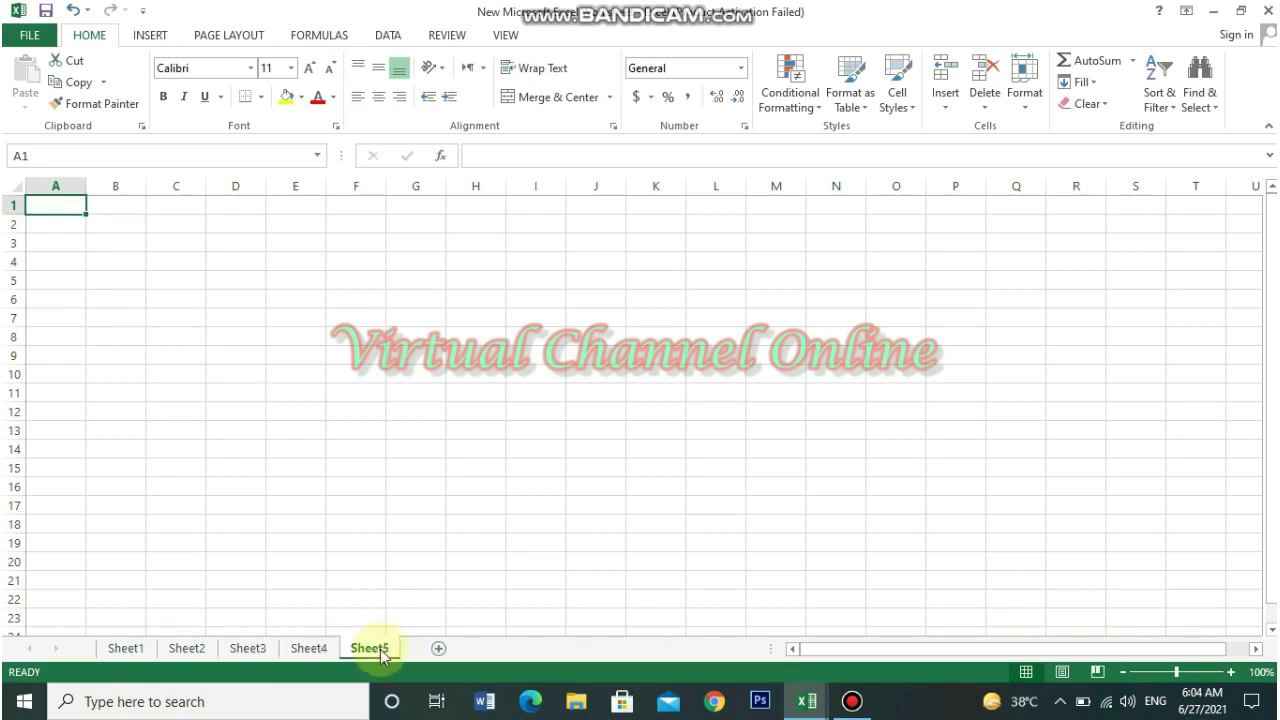
pyautogui.click(437, 649)
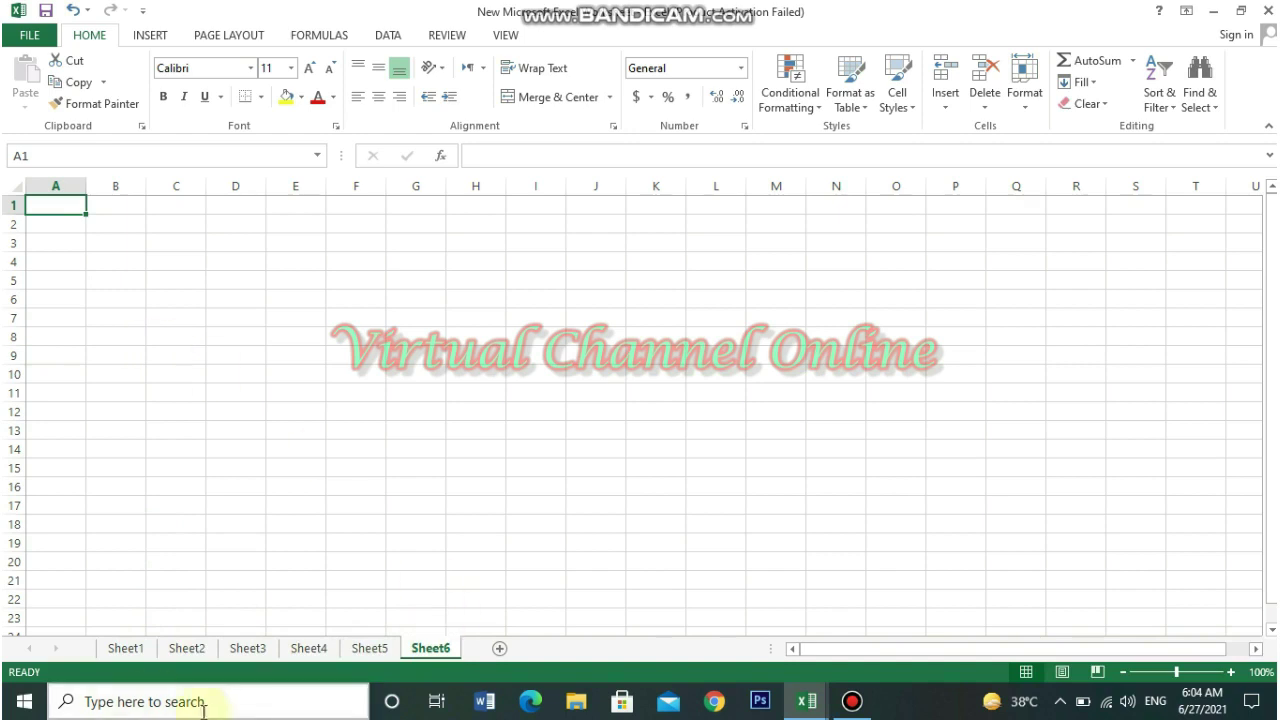
# Switch between Sheet1 and Sheet2, then select the column and row limits in B4:C5 on Sheet1
pyautogui.click(125, 648)
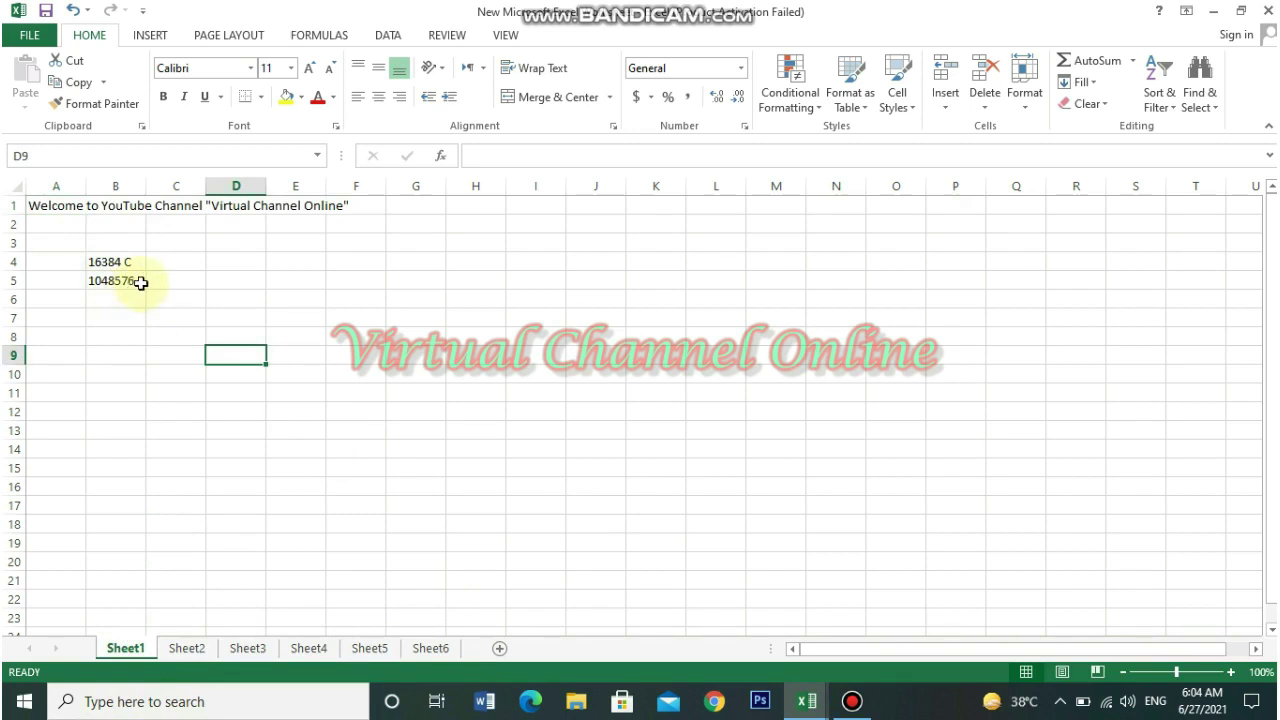
pyautogui.click(207, 649)
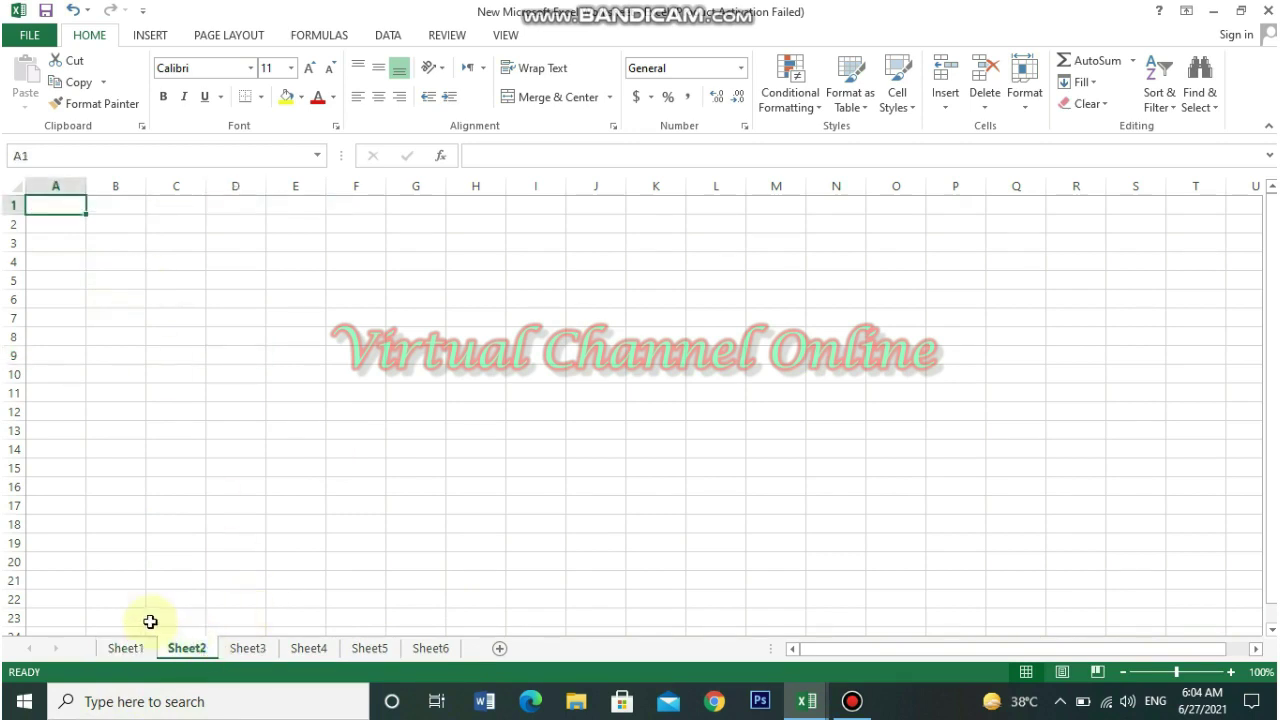
pyautogui.click(134, 649)
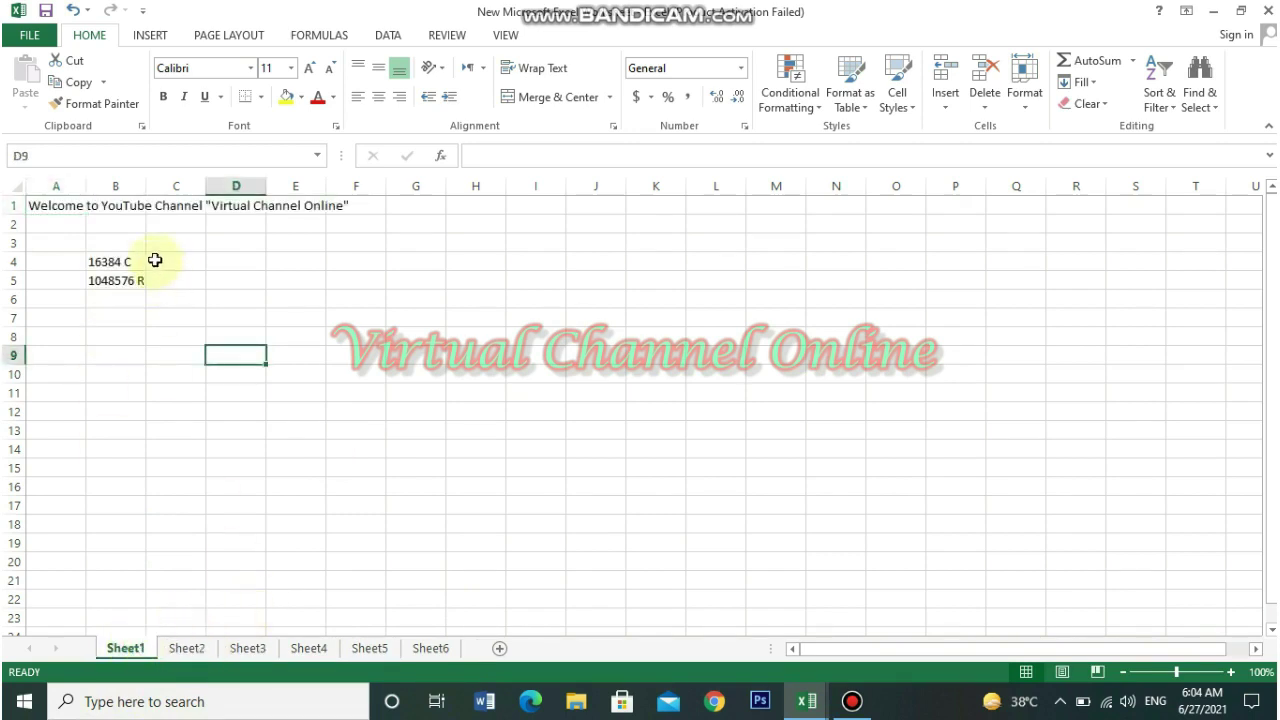
pyautogui.moveTo(157, 260); pyautogui.dragTo(124, 286)
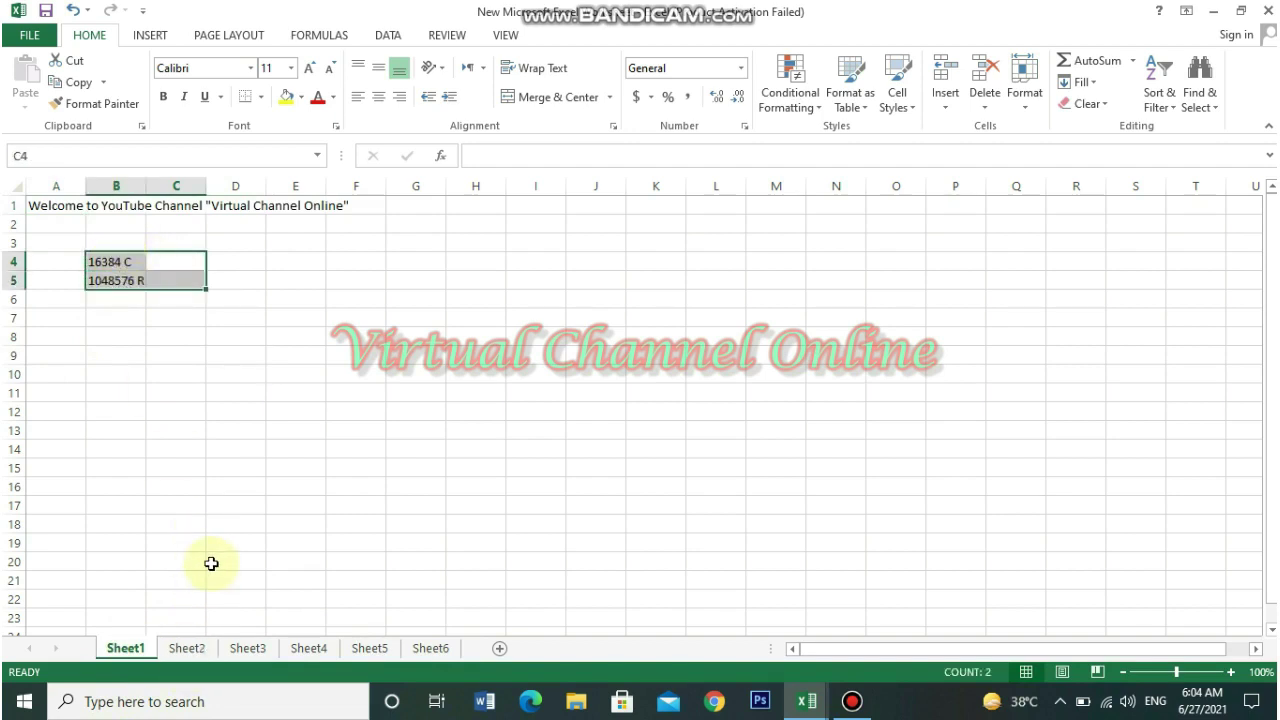
pyautogui.hotkey('ctrl', 'v')
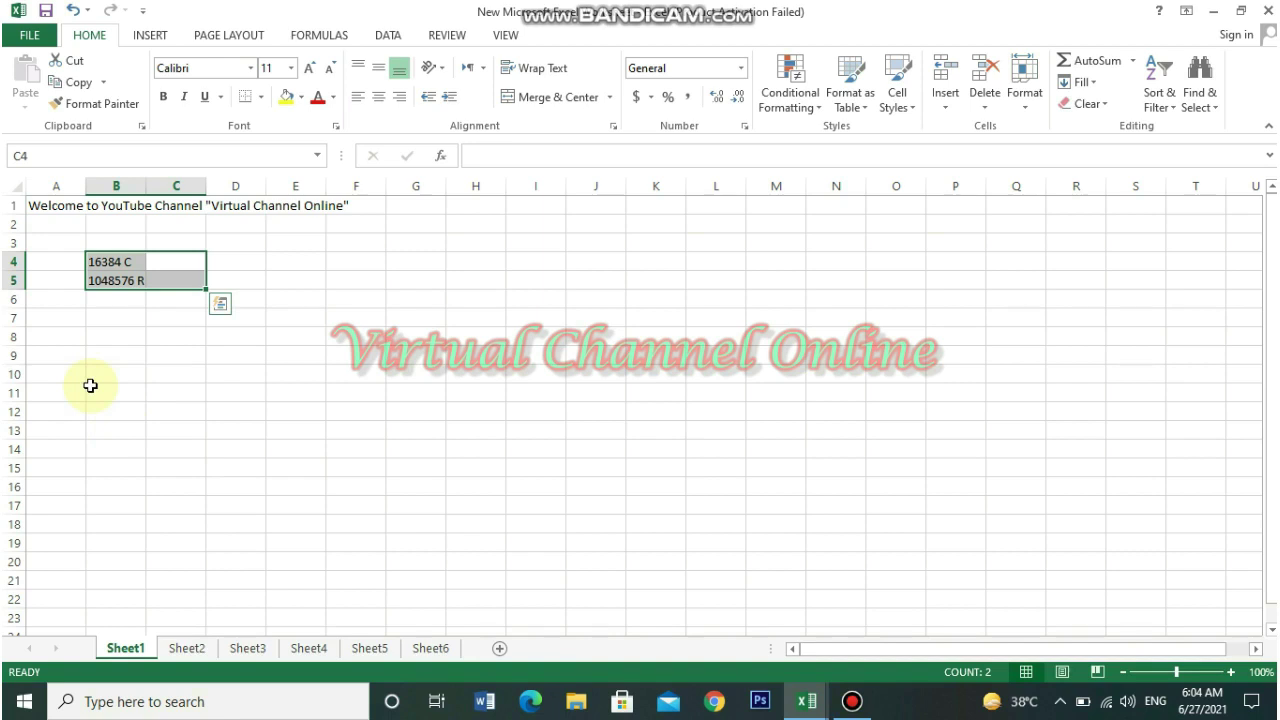
# Select cell A1, all of column A, column B and columns B through N, then clear the selection by choosing D6
pyautogui.click(60, 205)
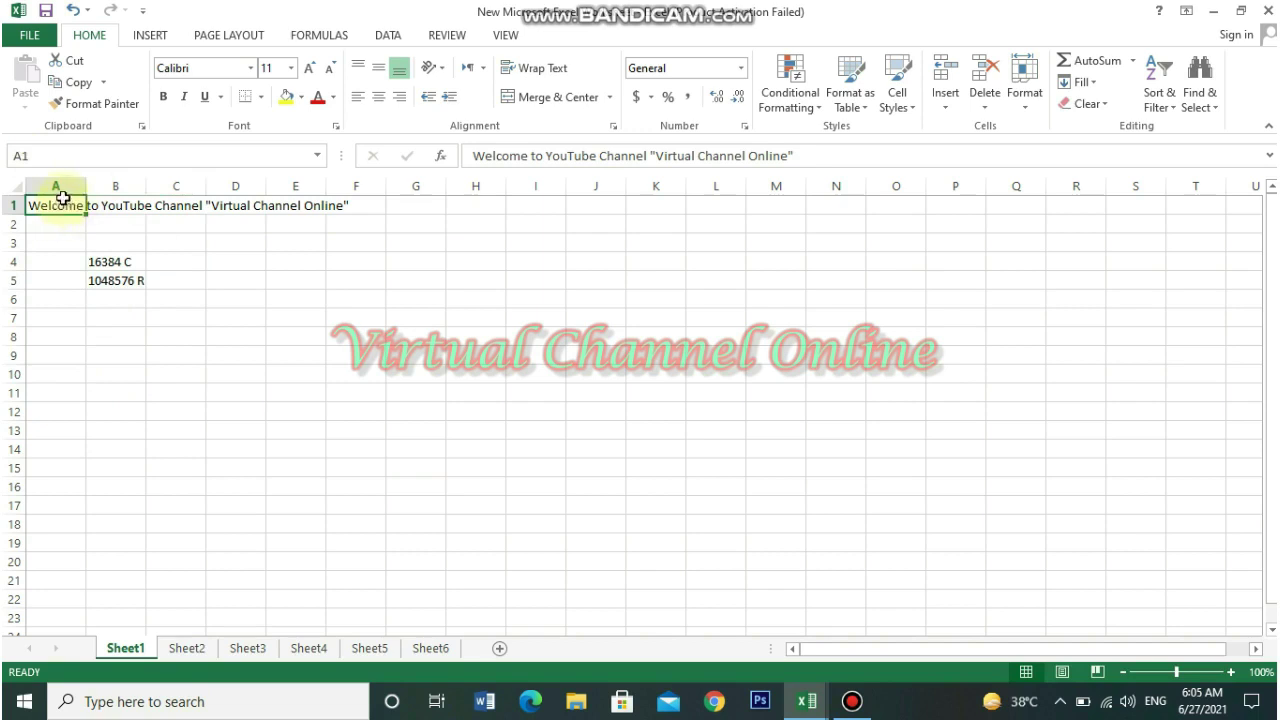
pyautogui.click(66, 185)
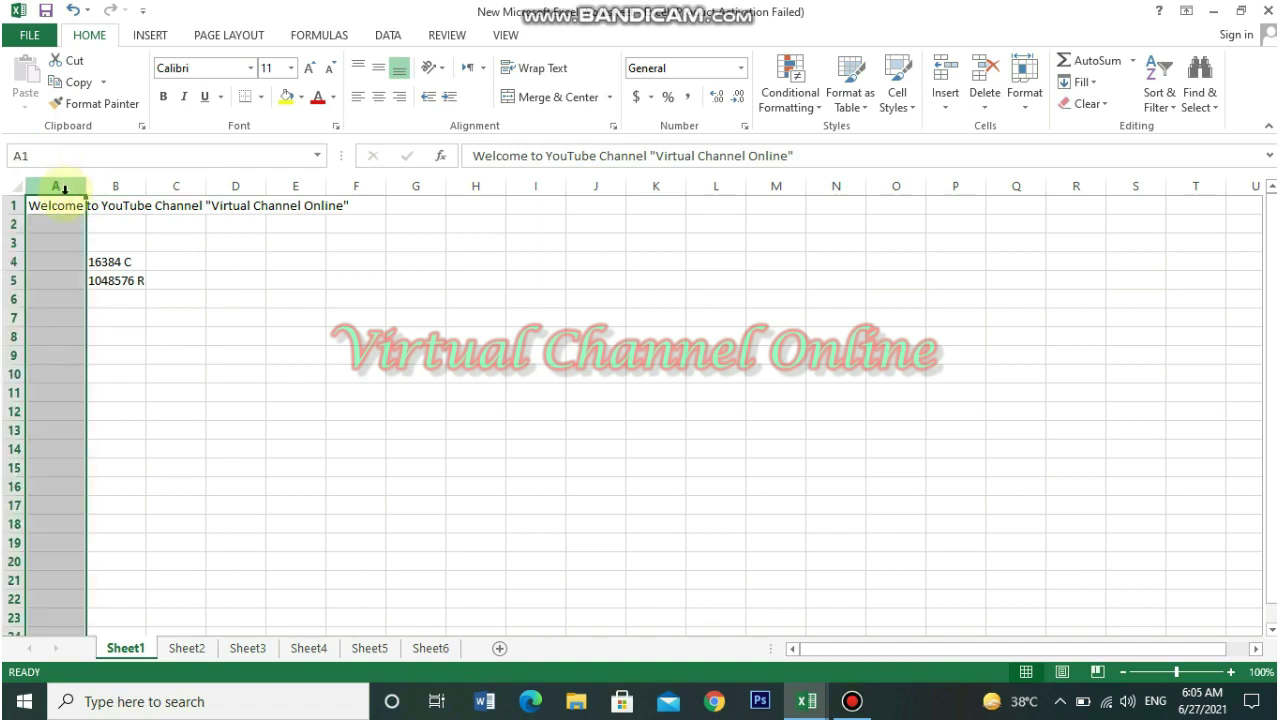
pyautogui.click(110, 182)
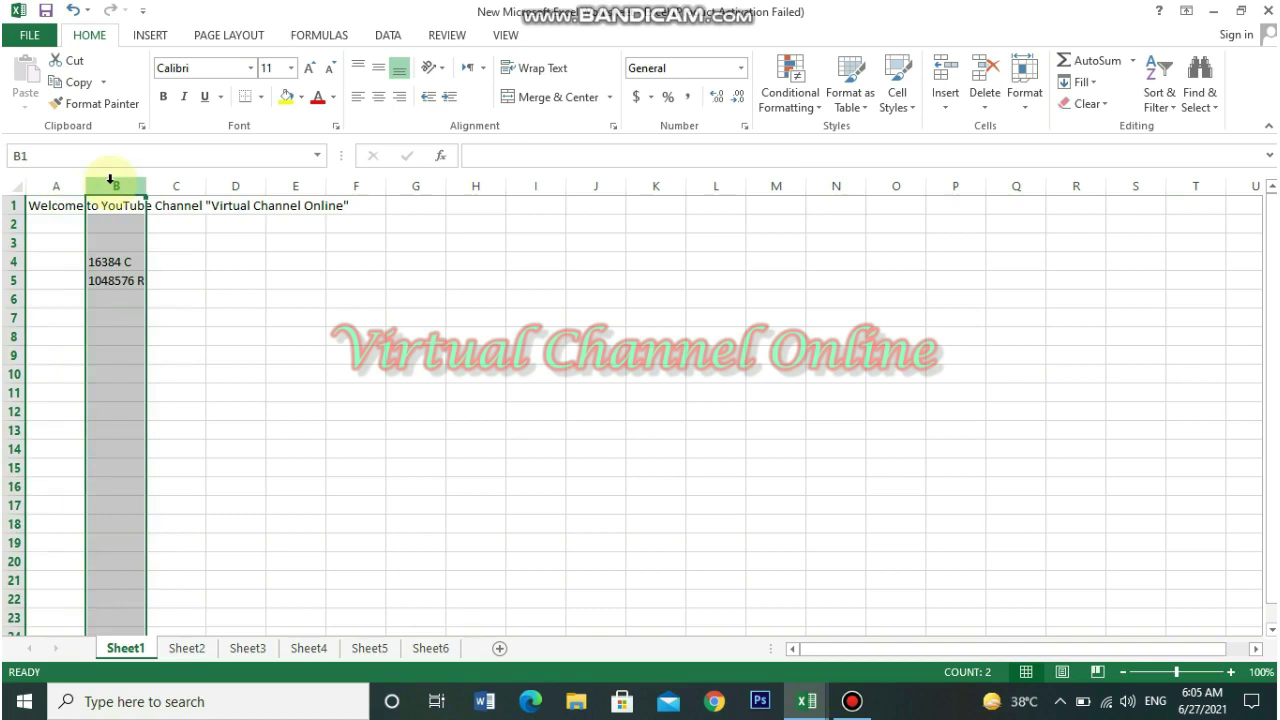
pyautogui.click(123, 183)
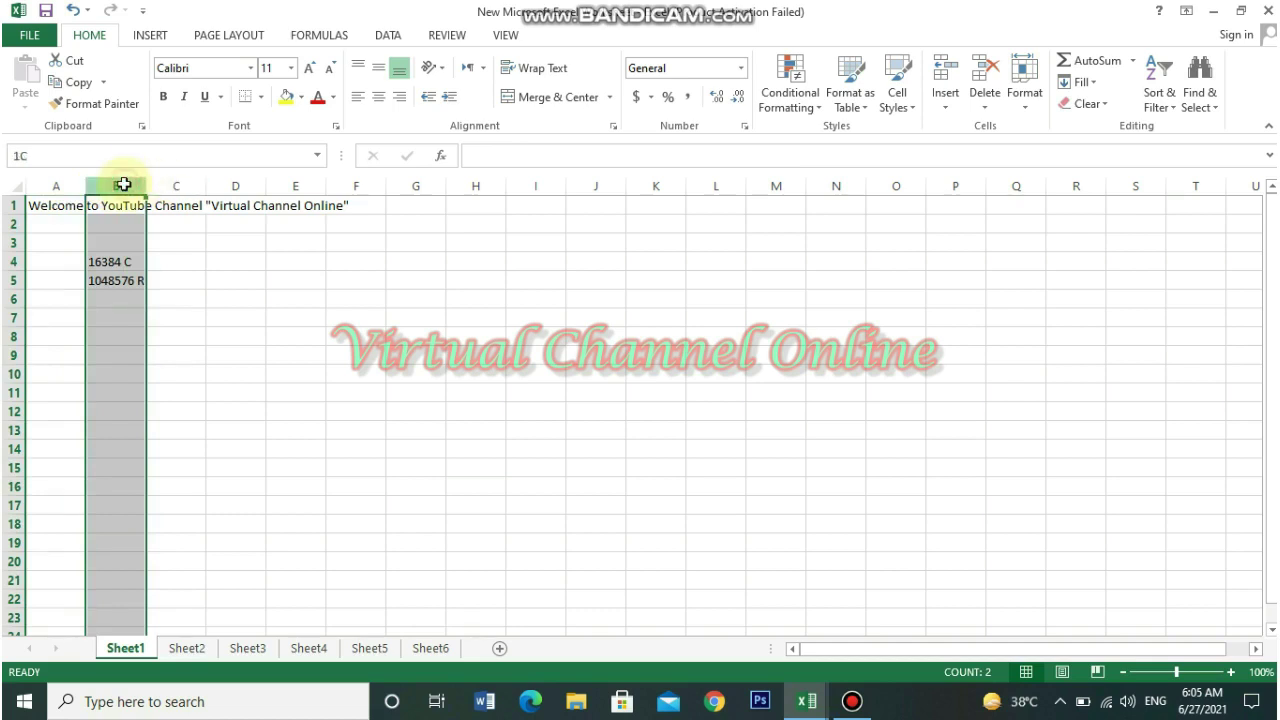
pyautogui.moveTo(123, 184); pyautogui.dragTo(840, 184)
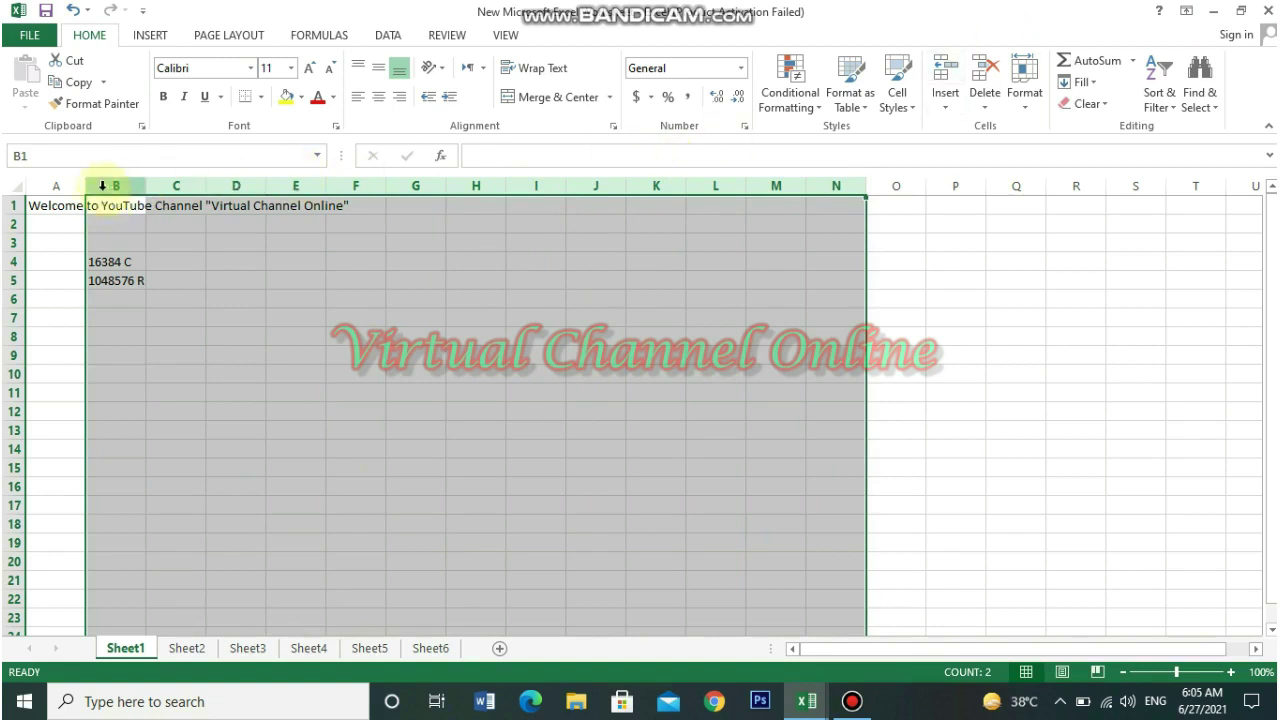
pyautogui.click(257, 295)
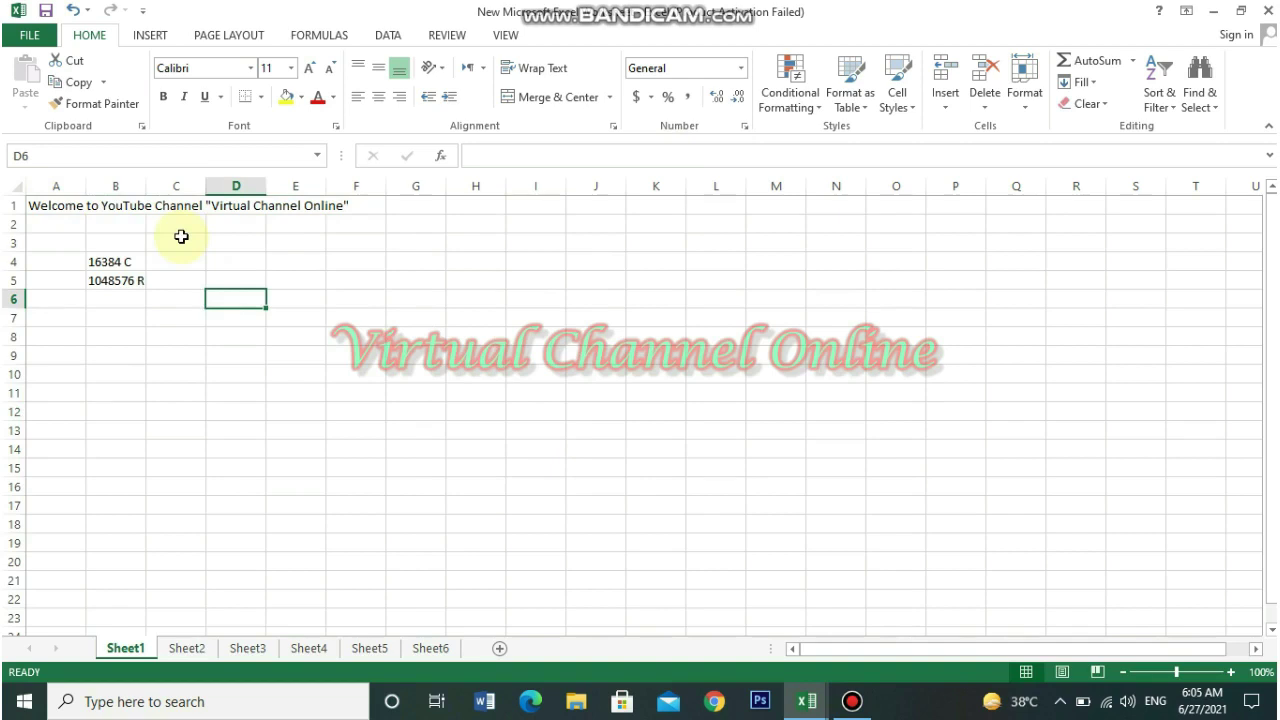
# Select the entire row 1, extend the selection to rows 1 through 22, then select only row 1 again
pyautogui.click(10, 205)
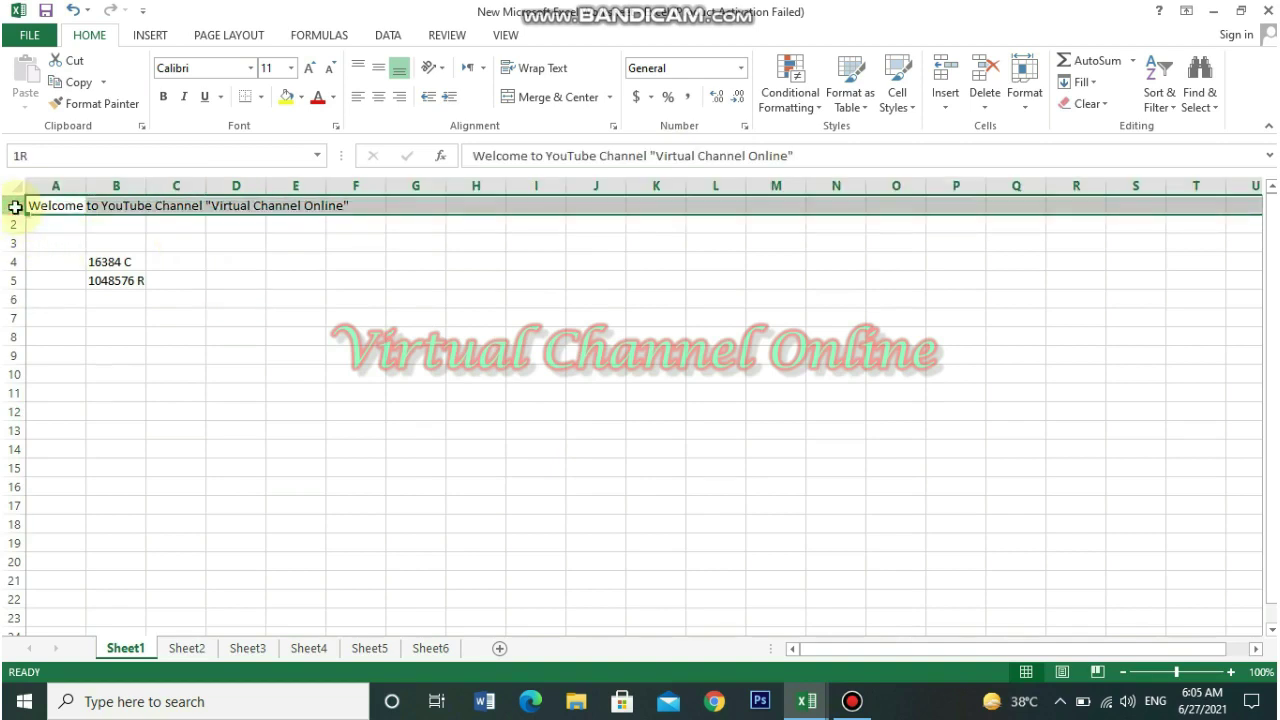
pyautogui.moveTo(10, 205); pyautogui.dragTo(33, 598)
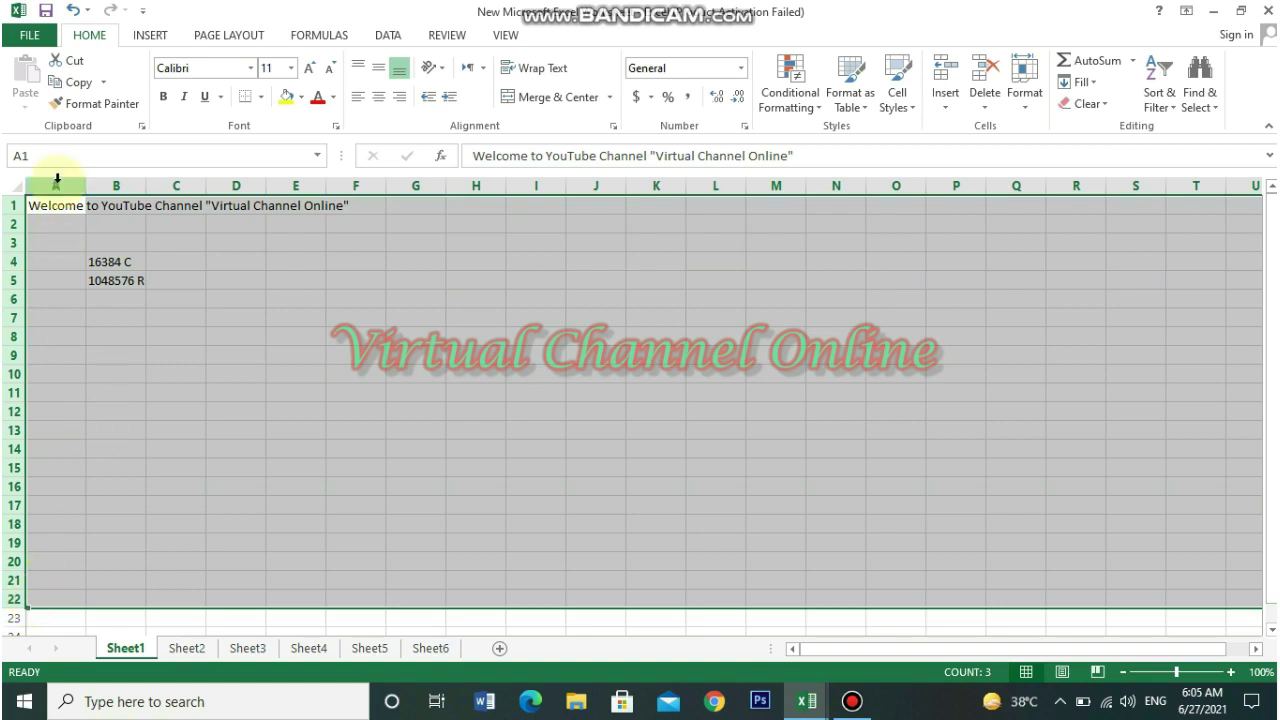
pyautogui.click(10, 206)
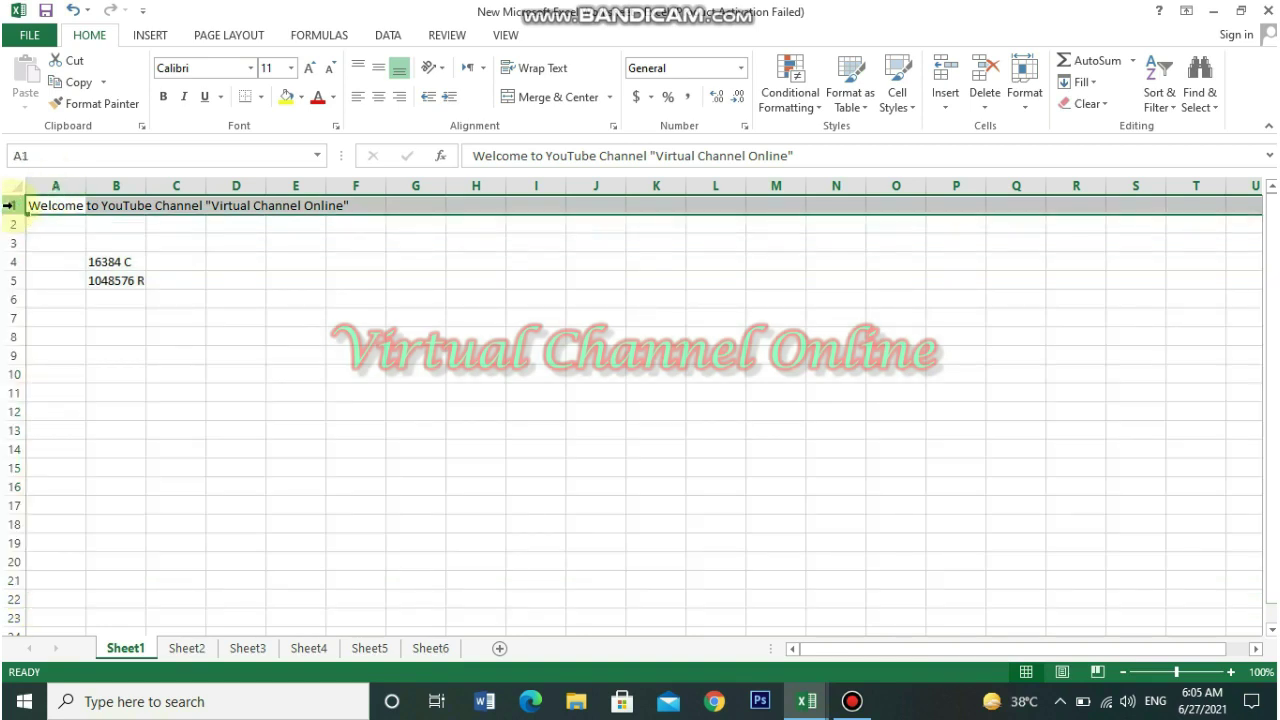
# Enter xfd in cell A4, beside the 16384 C column count
pyautogui.click(67, 265)
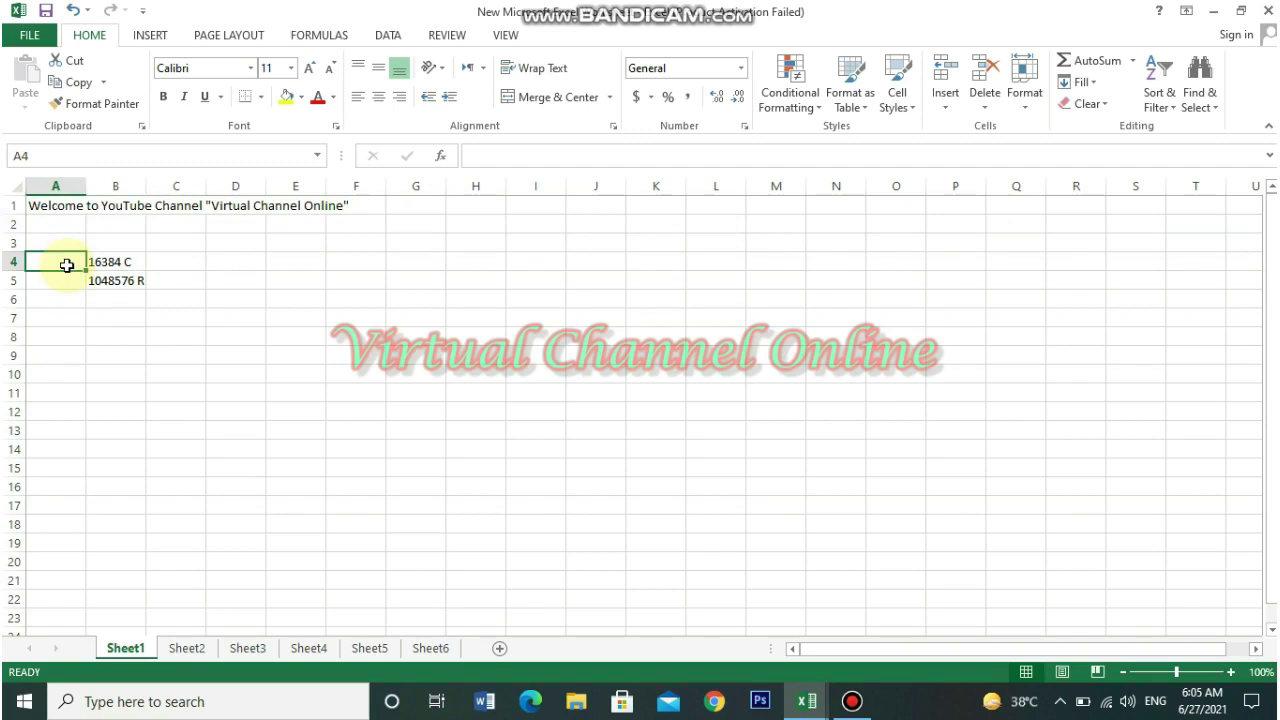
pyautogui.write('xf')
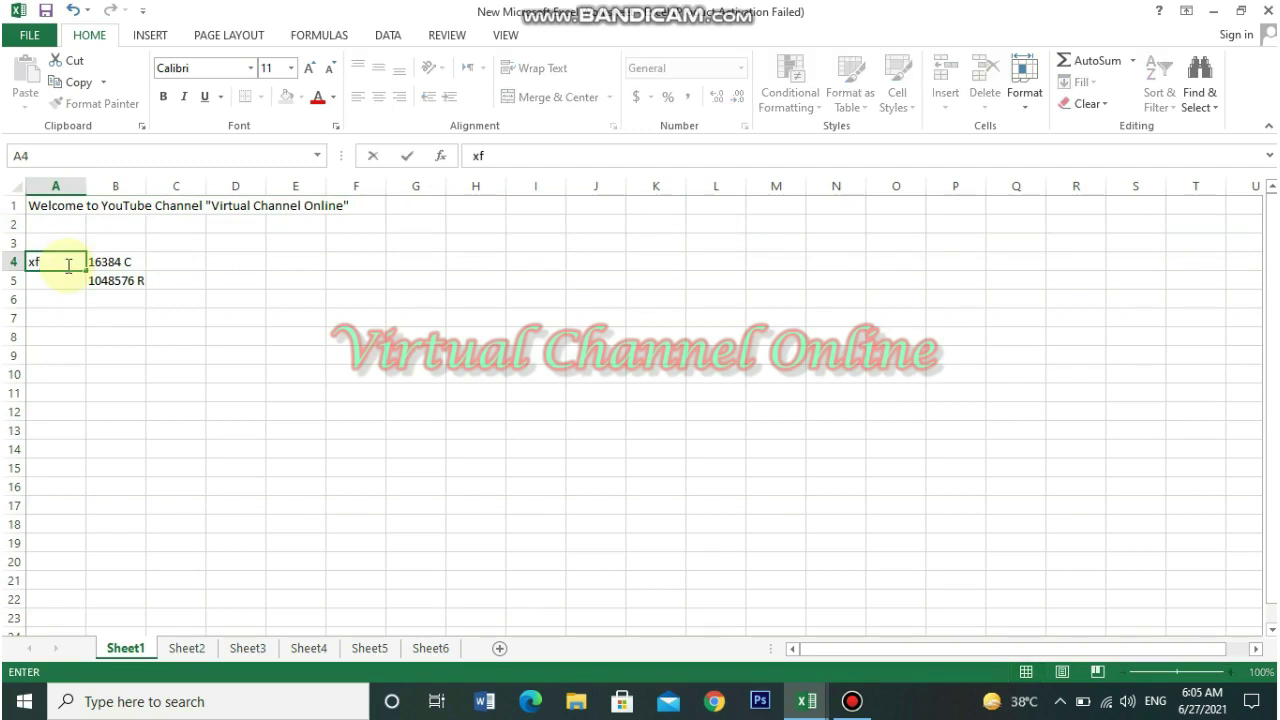
pyautogui.write('d')
pyautogui.click(63, 281)
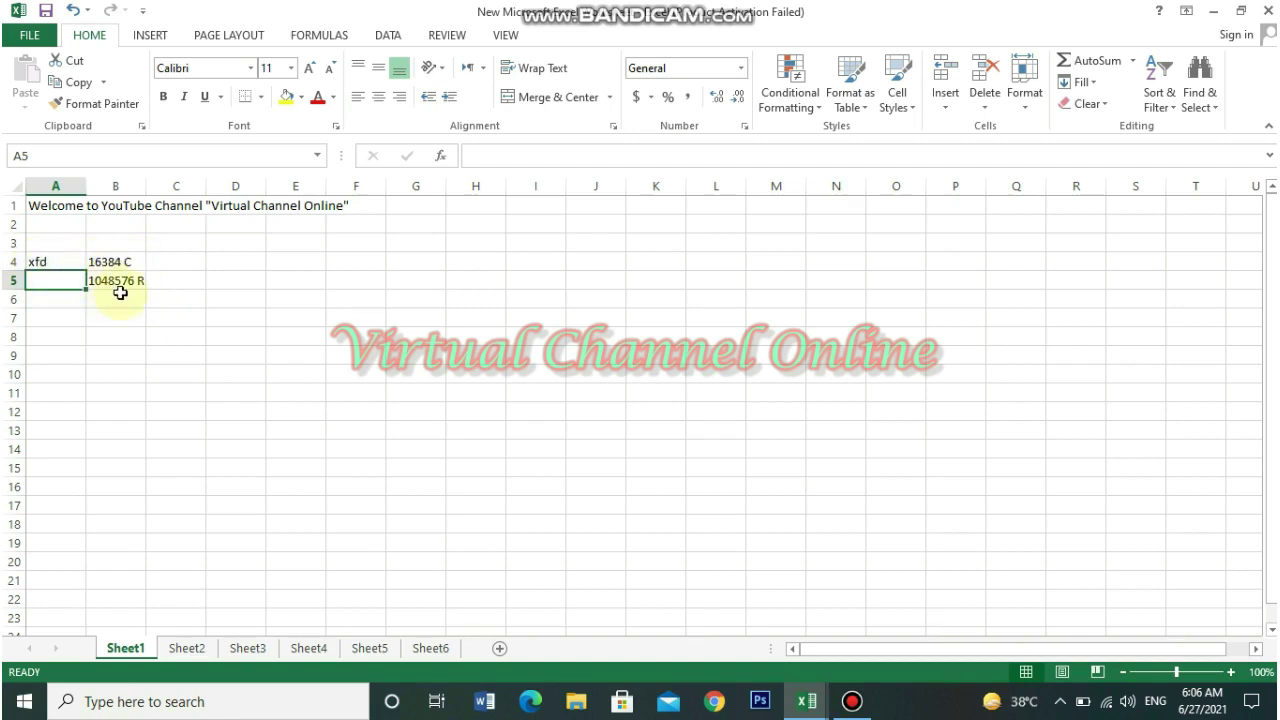
# Select A1 to check where the welcome text is stored, then enter "He is a boy." in cell A7
pyautogui.click(55, 317)
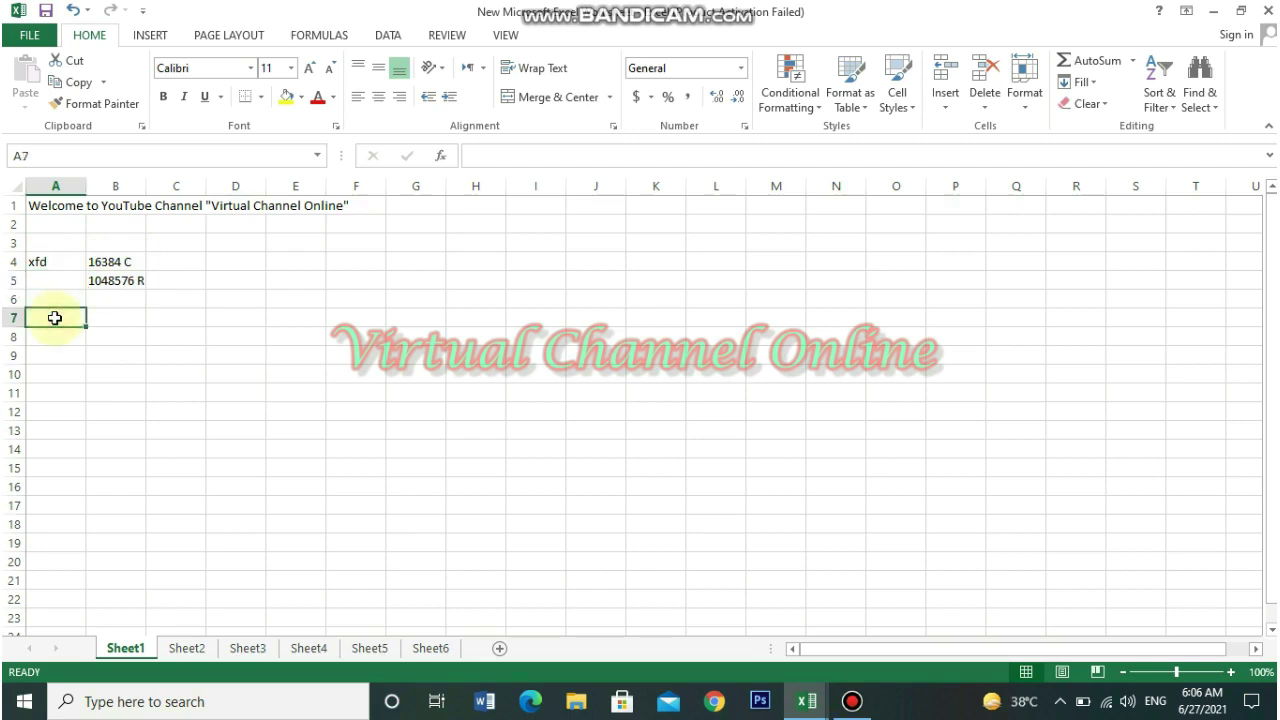
pyautogui.click(56, 206)
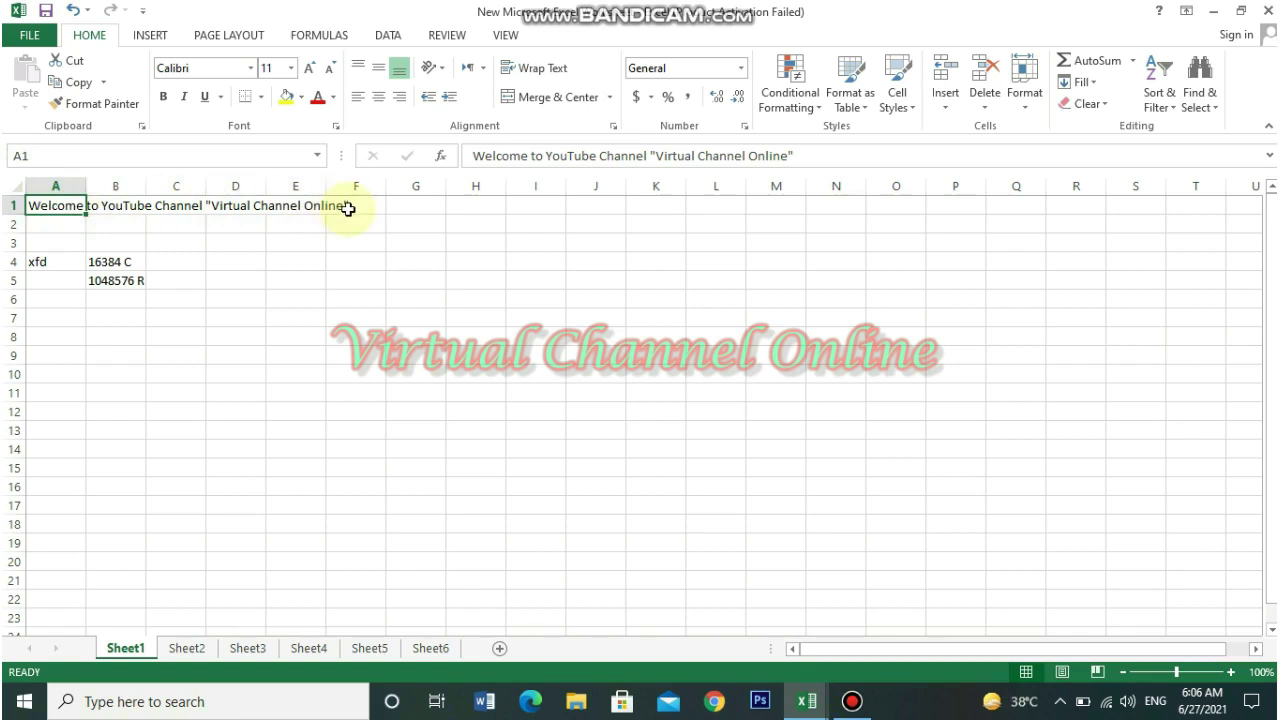
pyautogui.click(61, 316)
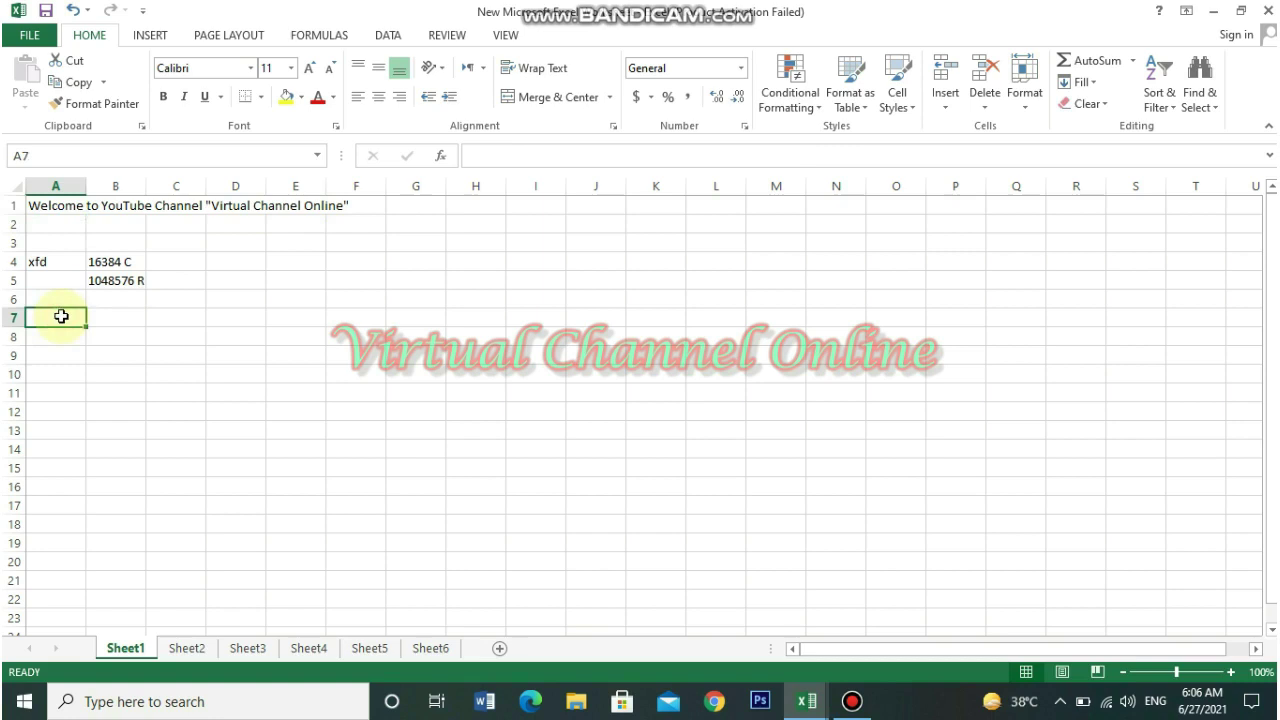
pyautogui.write('Hi')
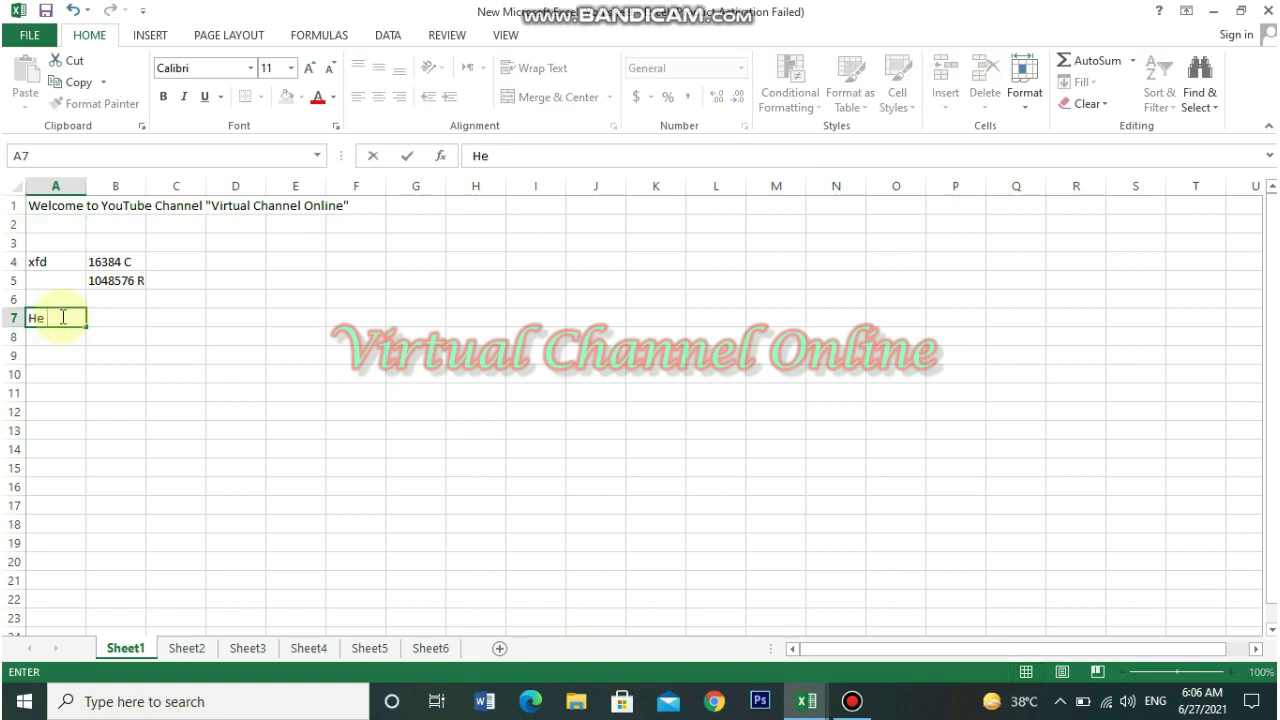
pyautogui.write(' is a')
pyautogui.write(' bow')
pyautogui.press('BackSpace')
pyautogui.write('y.')
# Enter the sentence "The quick brown fox jumps over the lazy dog." in cell A9
pyautogui.click(49, 353)
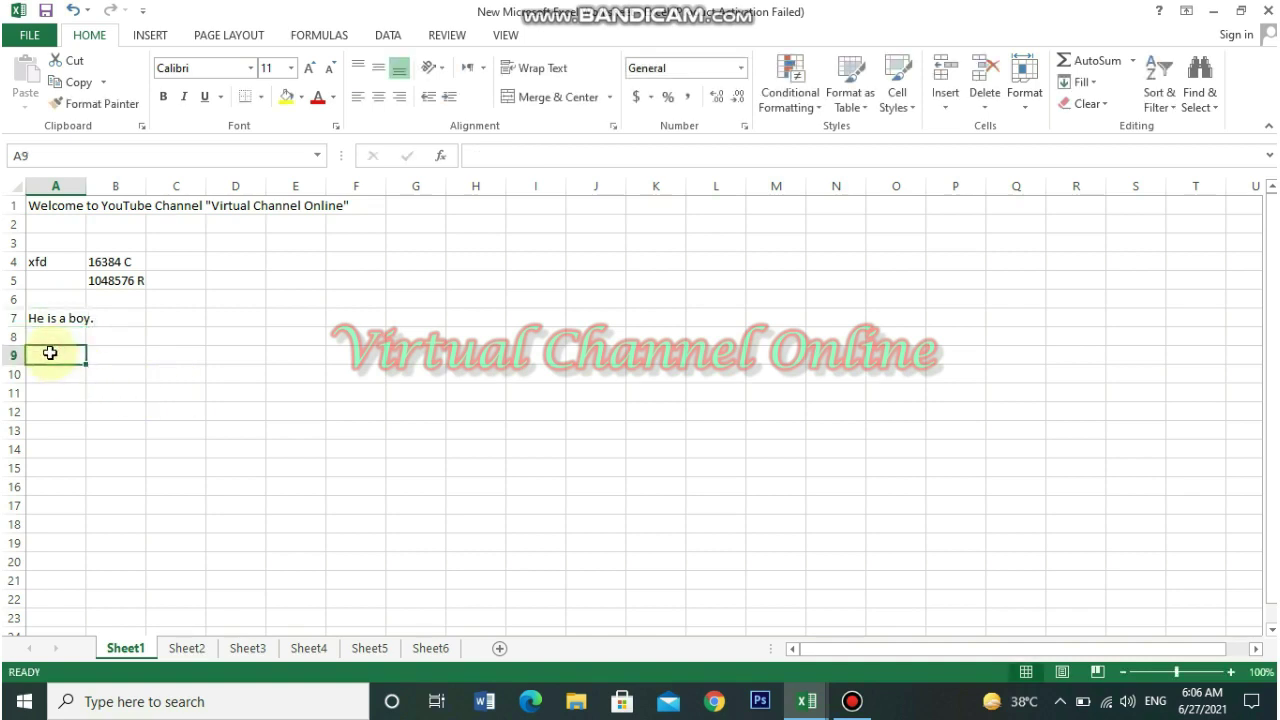
pyautogui.write('Th')
pyautogui.press('BackSpace')
pyautogui.press('BackSpace')
pyautogui.write('The')
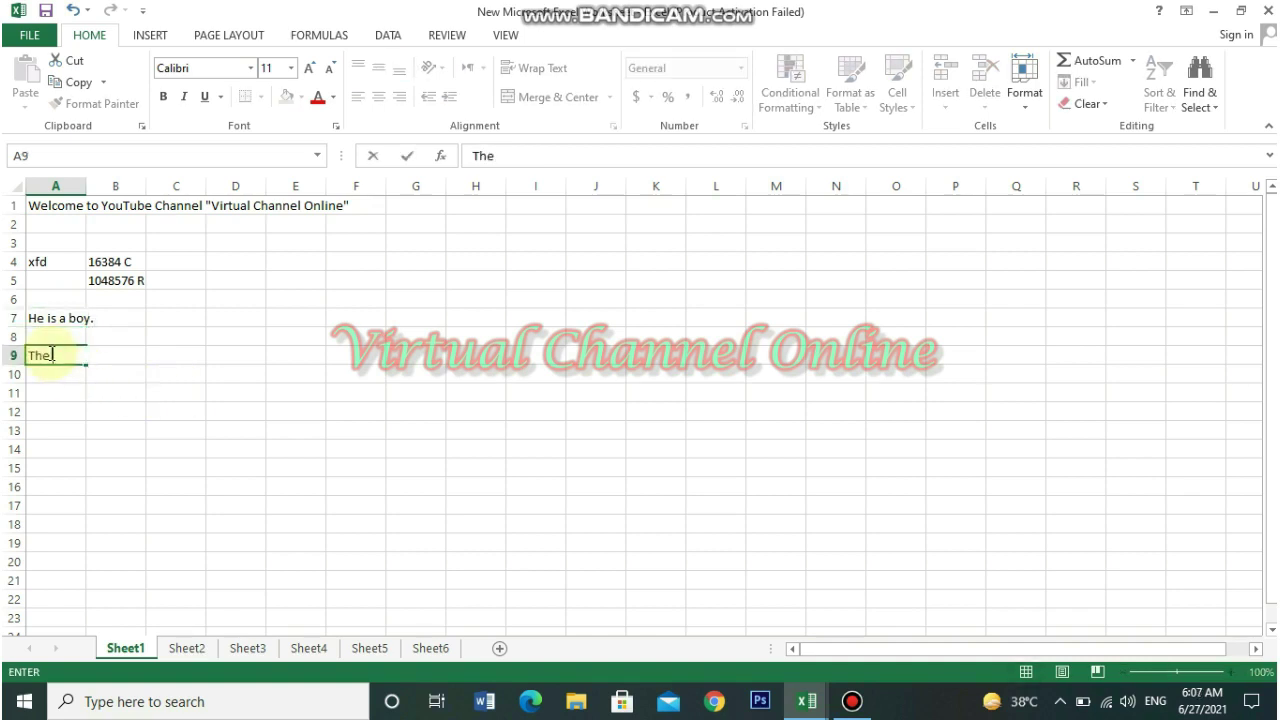
pyautogui.write(' quick brown fo')
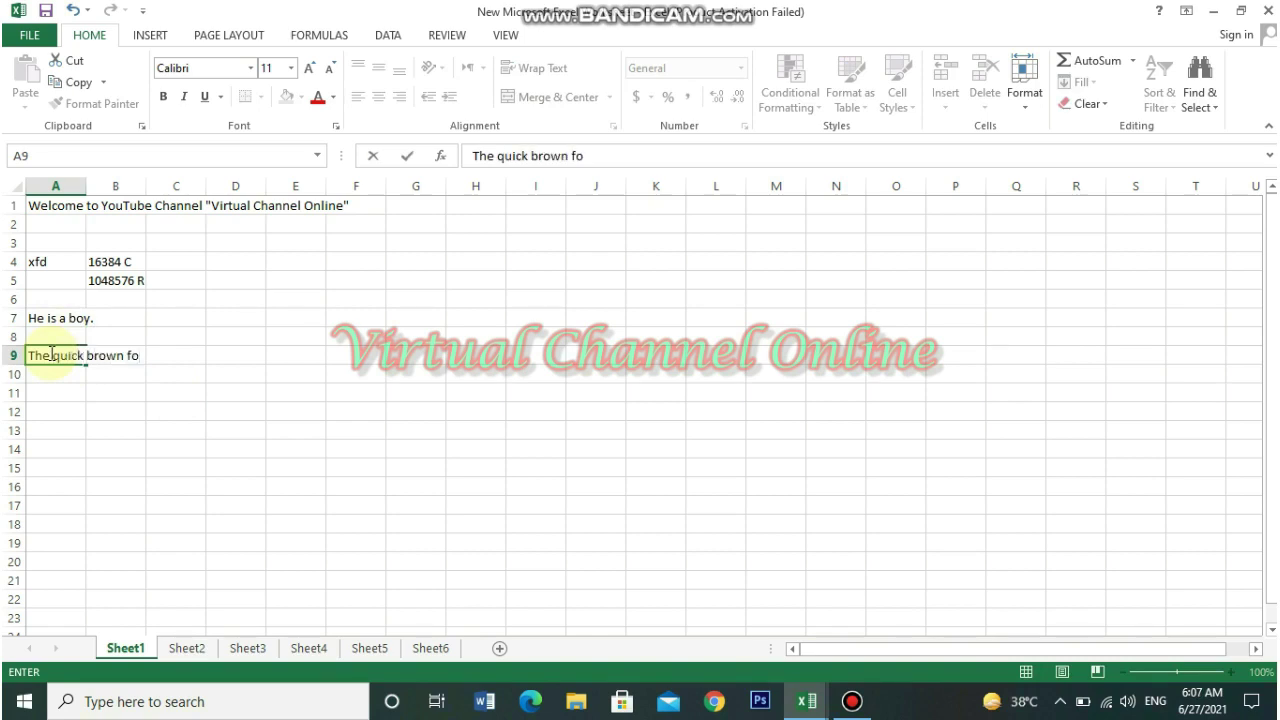
pyautogui.write('mps over')
pyautogui.write(' the ')
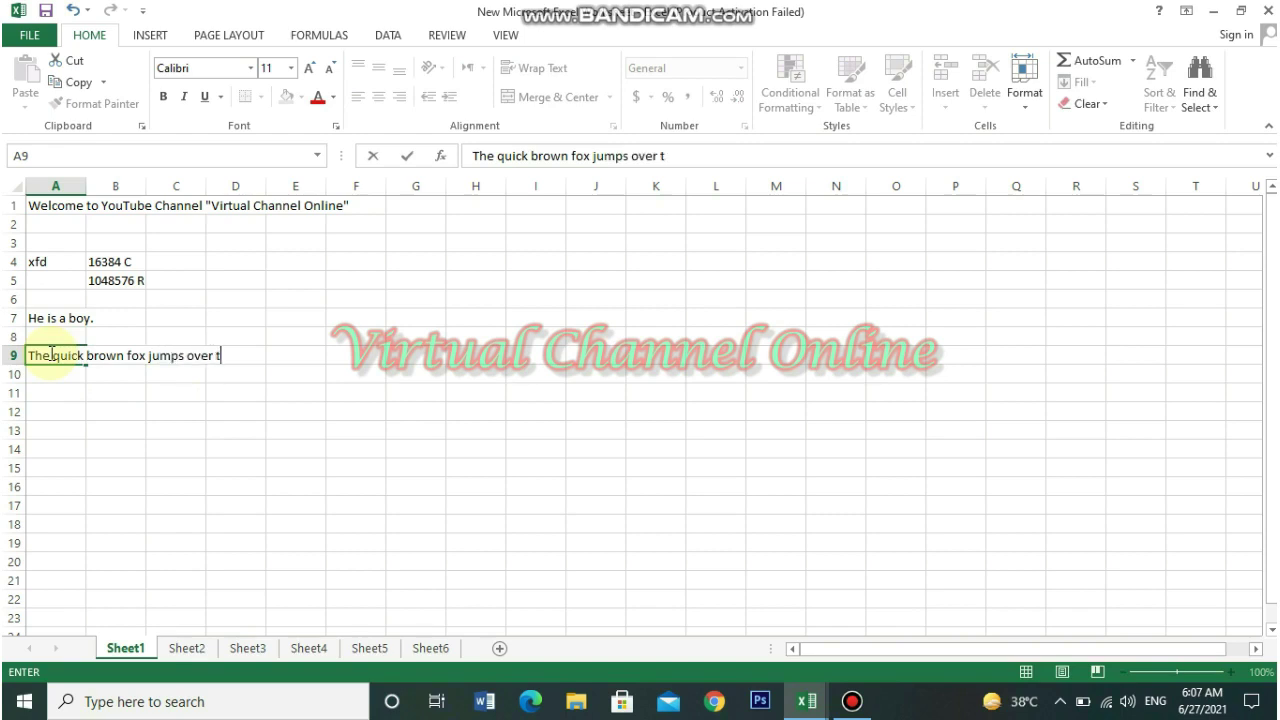
pyautogui.write('lazy g')
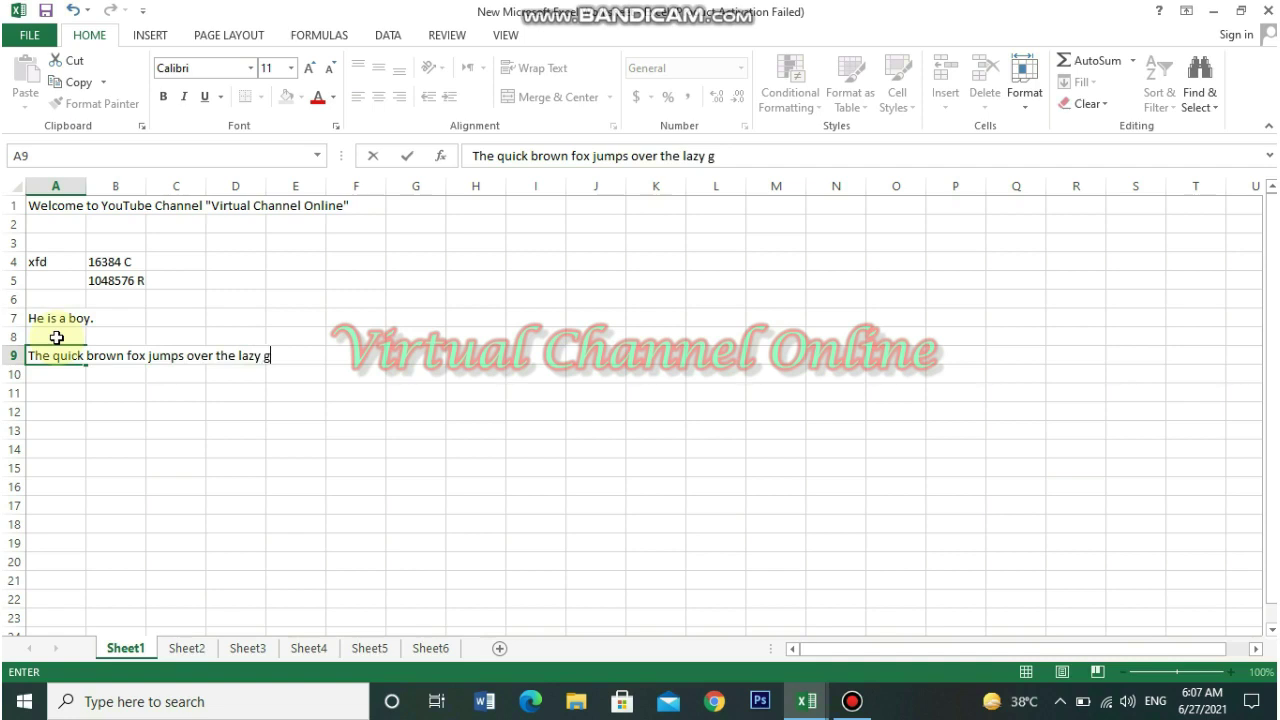
pyautogui.press('BackSpace')
pyautogui.write('dog.')
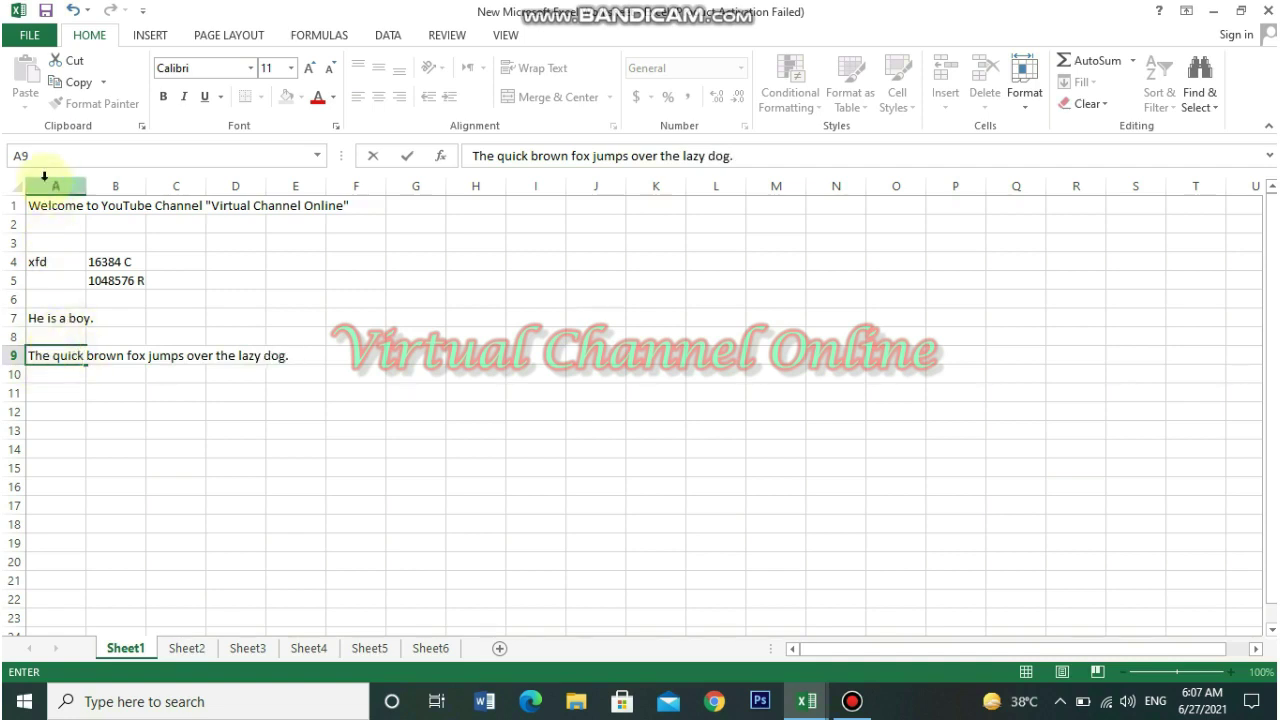
# Select row 9 and cell A9, then enter "dskfjasdfasdjhf" in B9 and "dkfja f" in C9
pyautogui.click(12, 355)
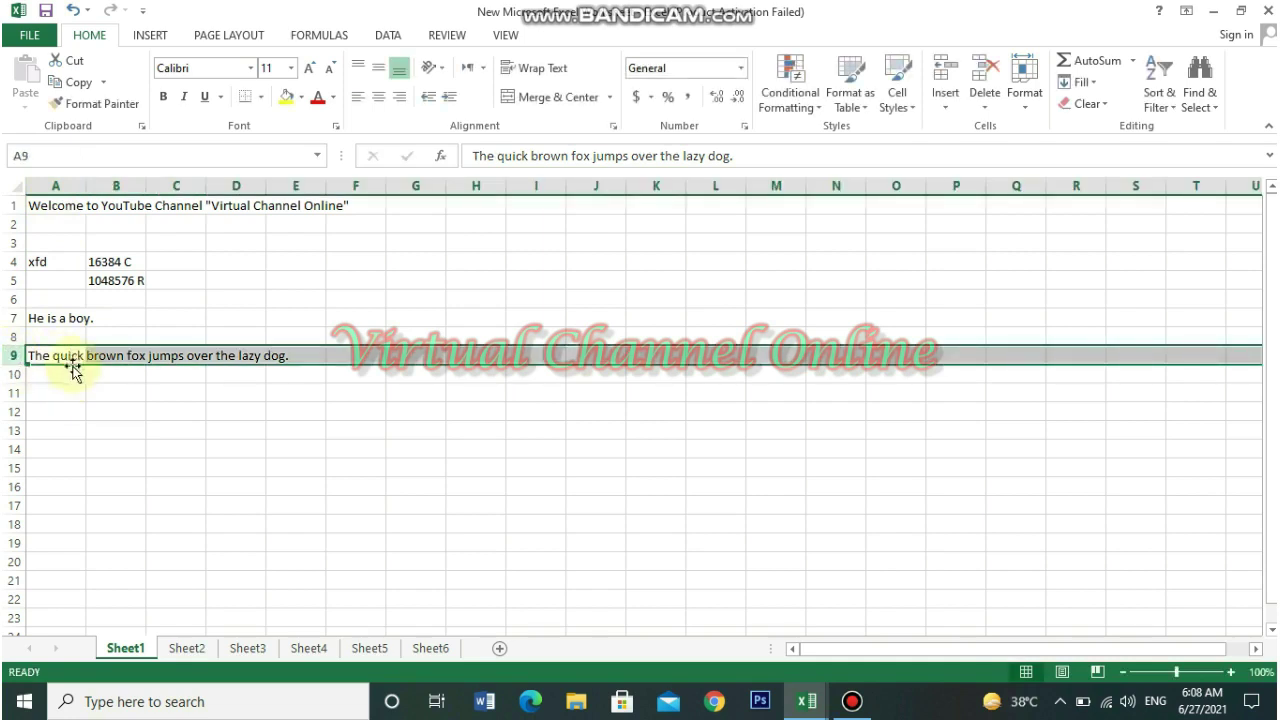
pyautogui.click(50, 355)
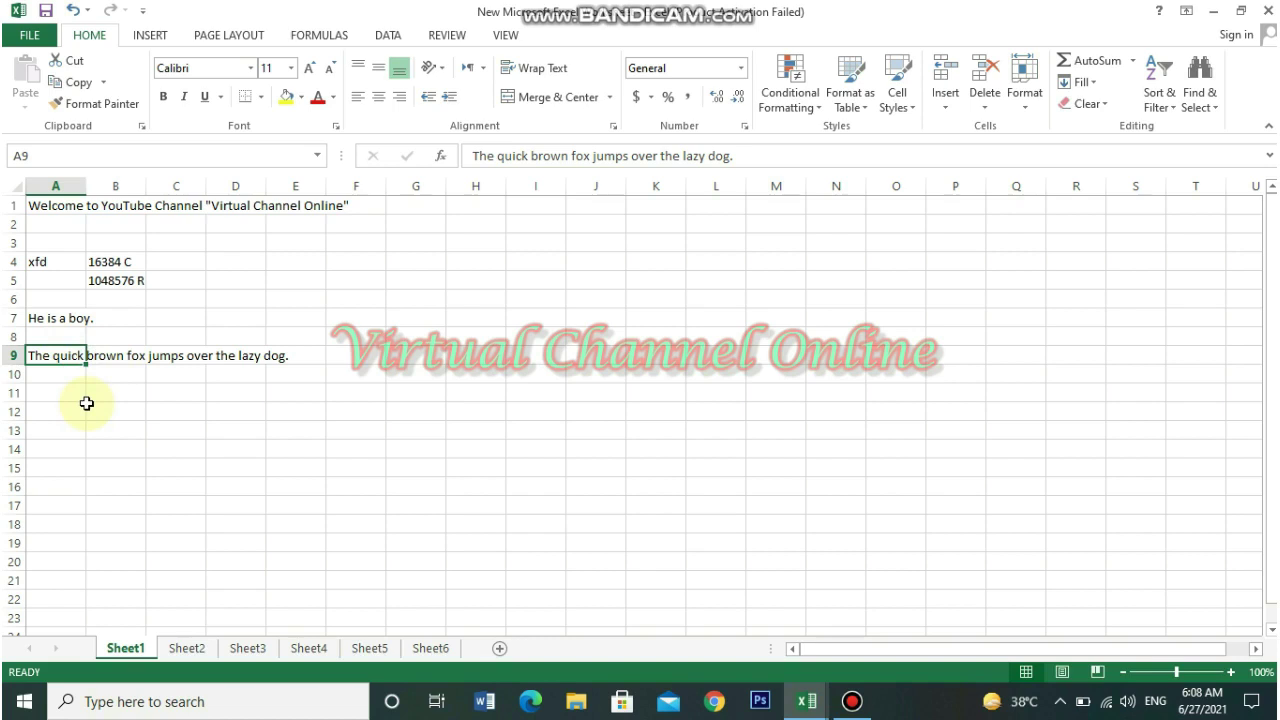
pyautogui.press('Right')
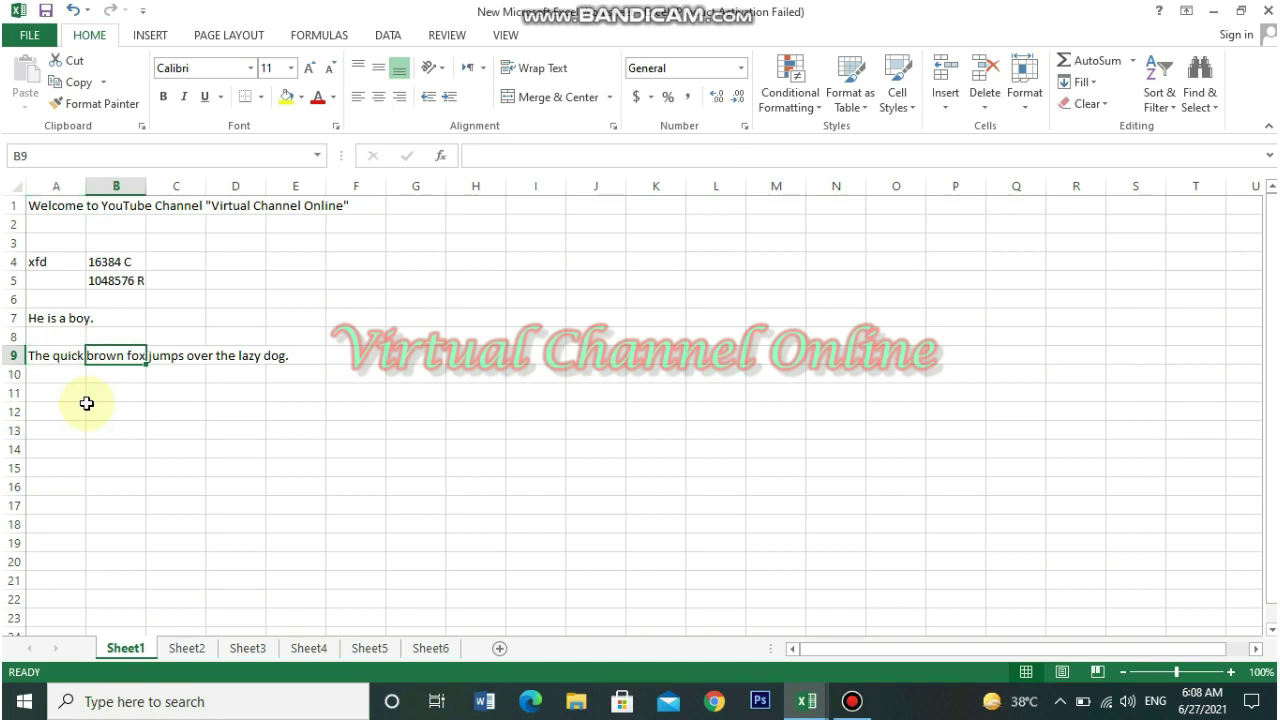
pyautogui.write('dskfjasdfasdjhf')
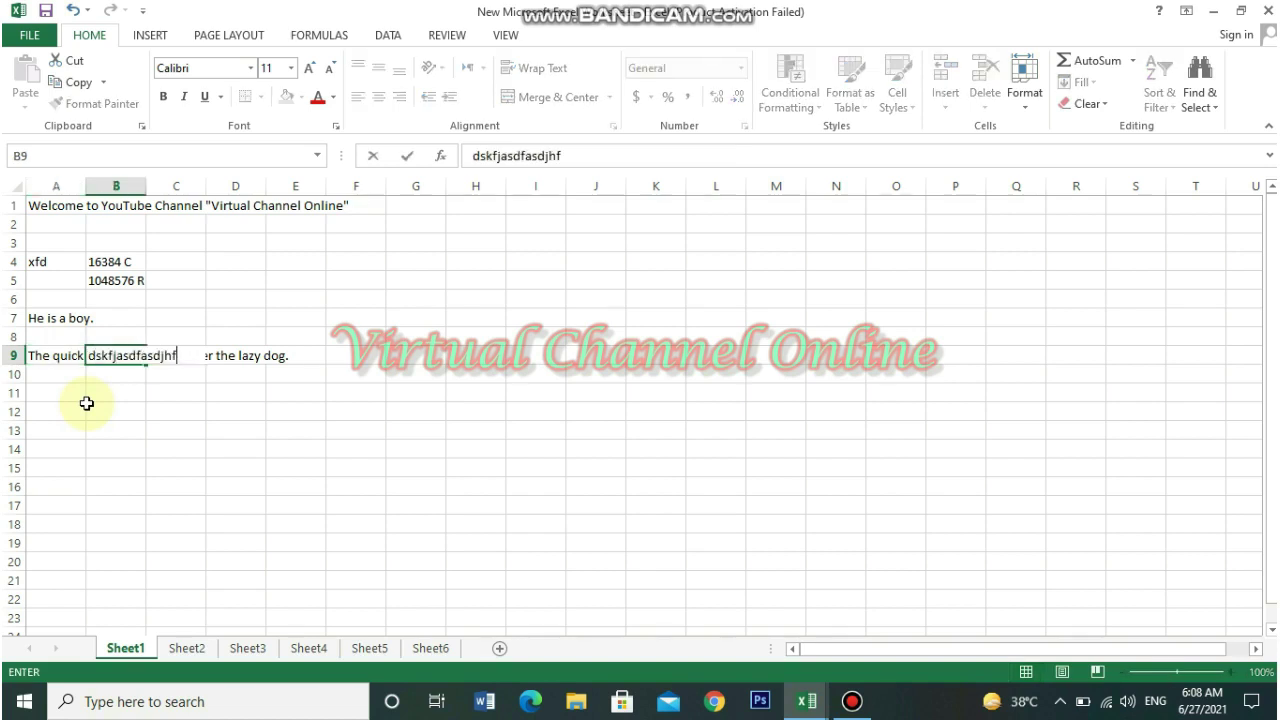
pyautogui.press('Right')
pyautogui.write('dkfja f')
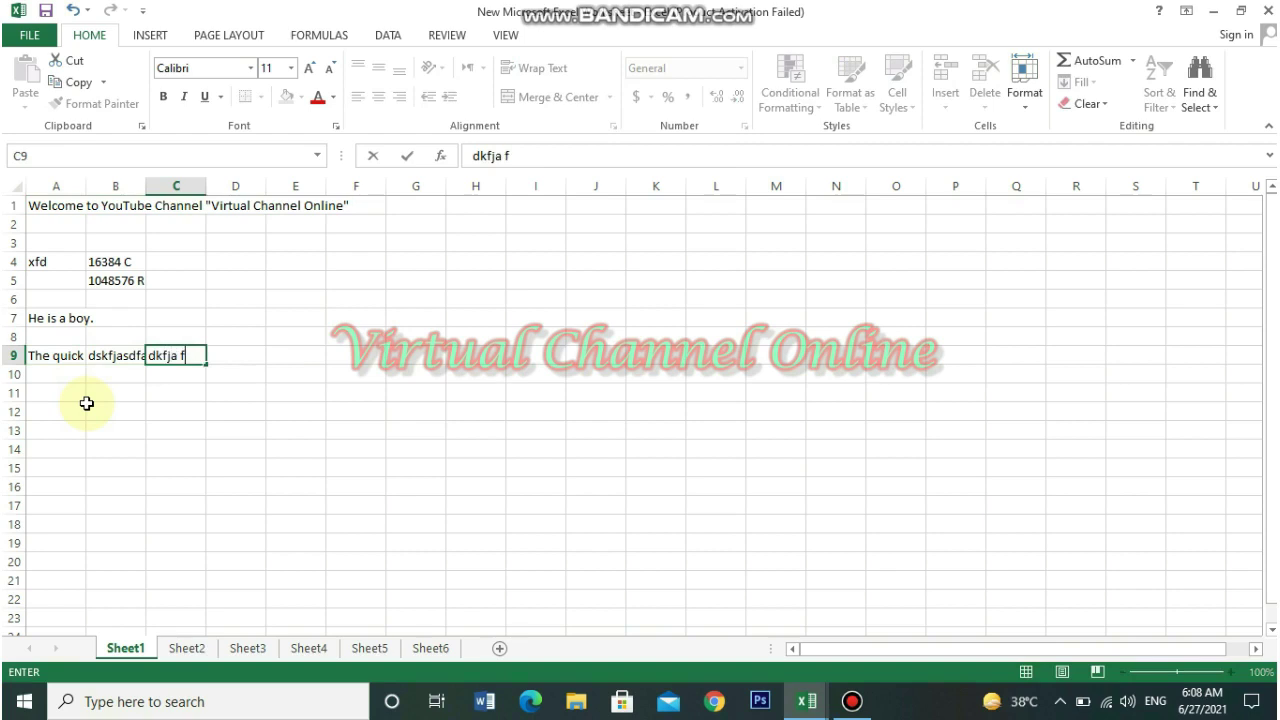
# Widen column A until the whole sentence in A9 fits, trimming off the excess width
pyautogui.click(62, 356)
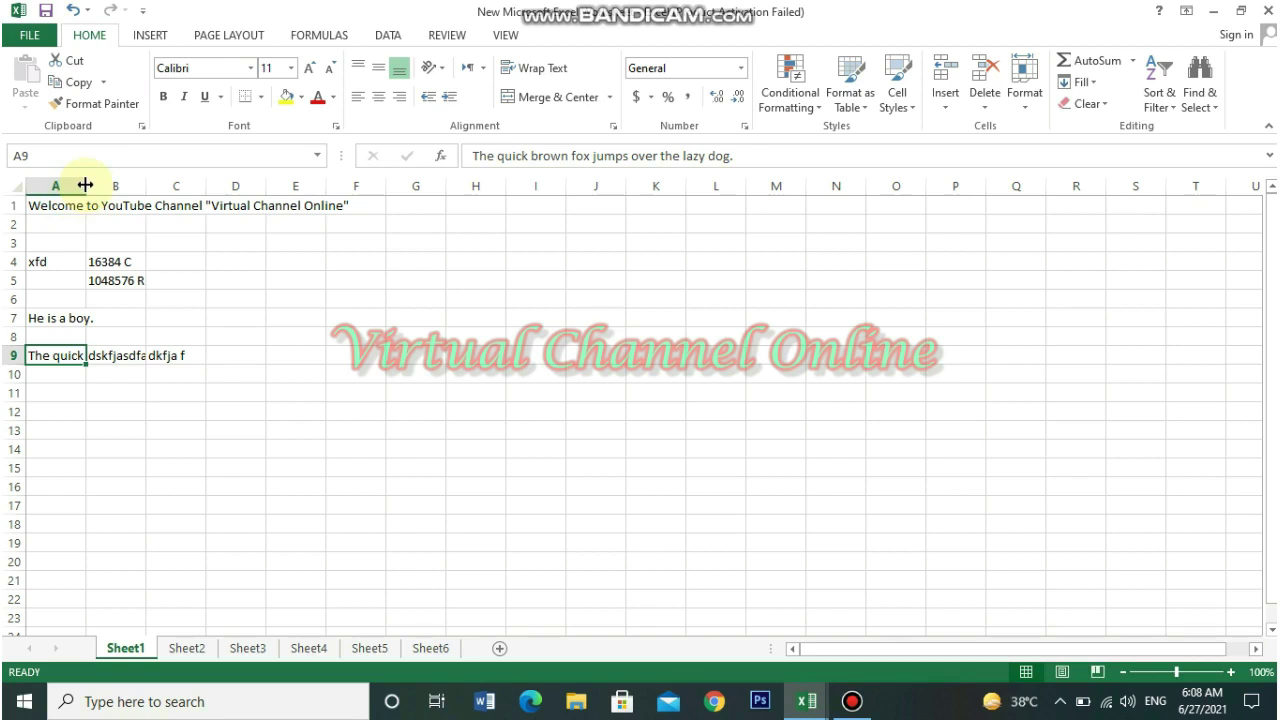
pyautogui.moveTo(86, 185); pyautogui.dragTo(373, 185)
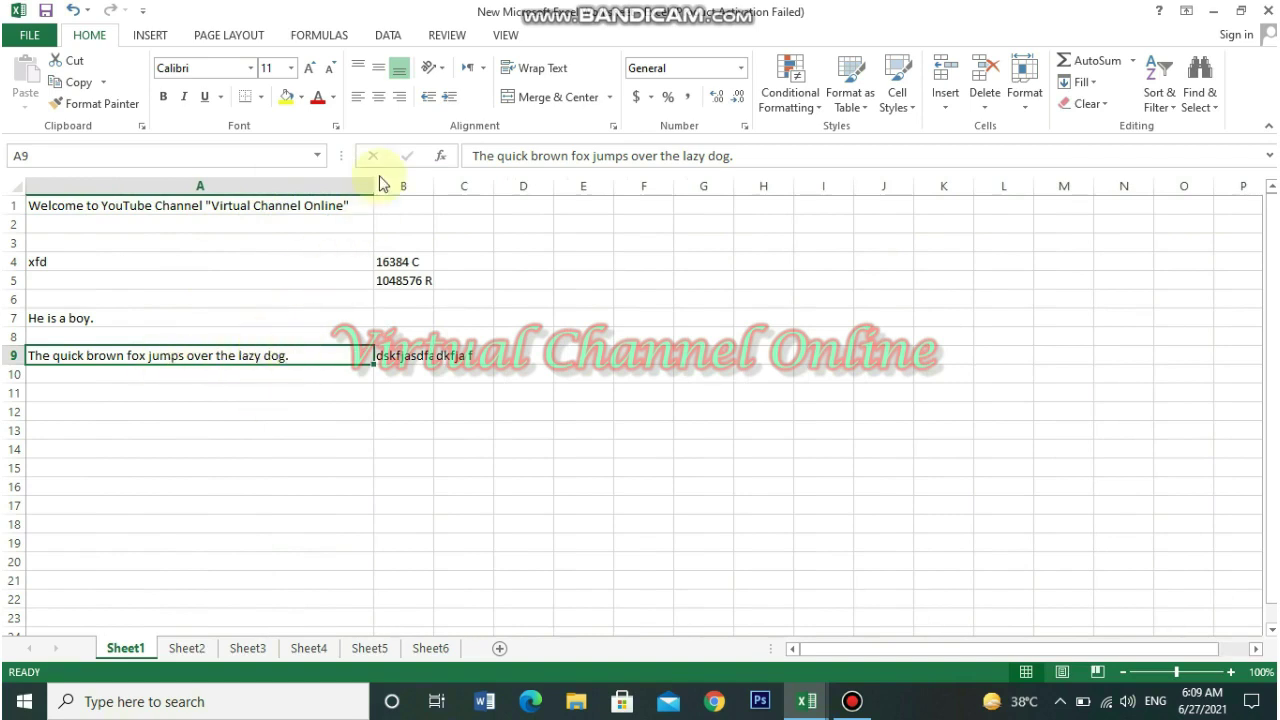
pyautogui.moveTo(373, 185); pyautogui.dragTo(333, 185)
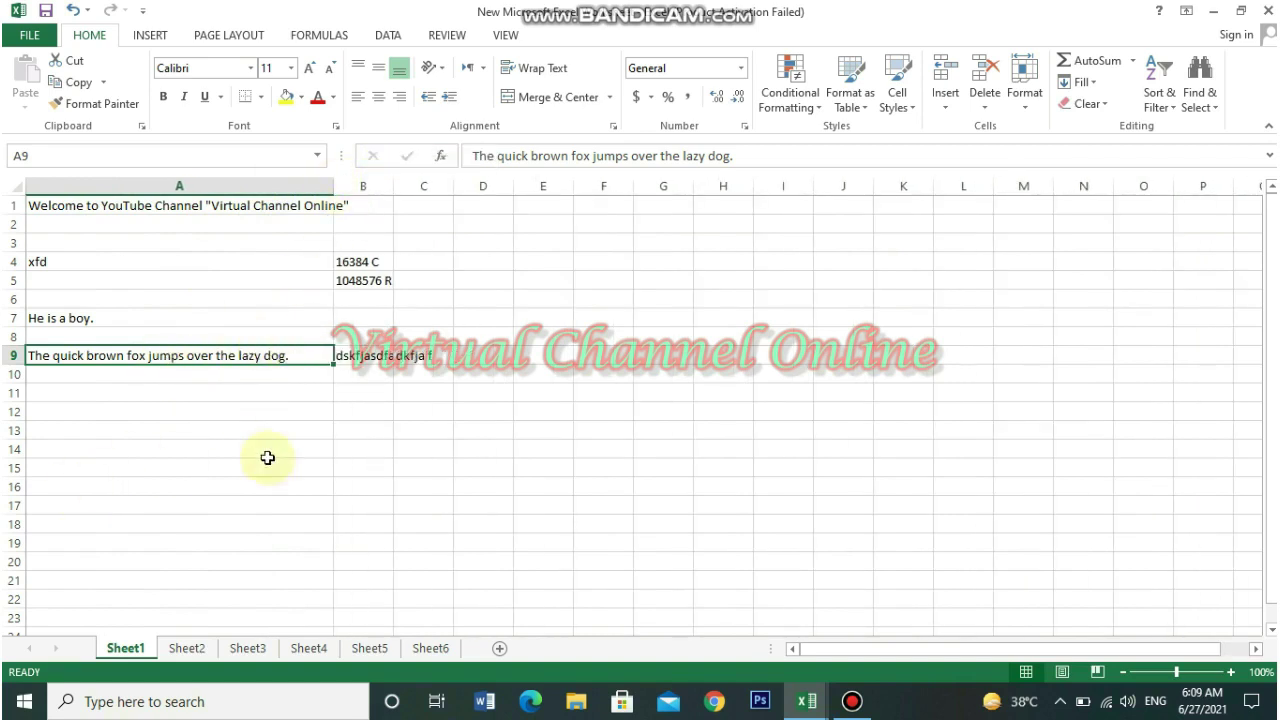
# Narrow column A again to slightly more than 8.57 wide
pyautogui.click(430, 429)
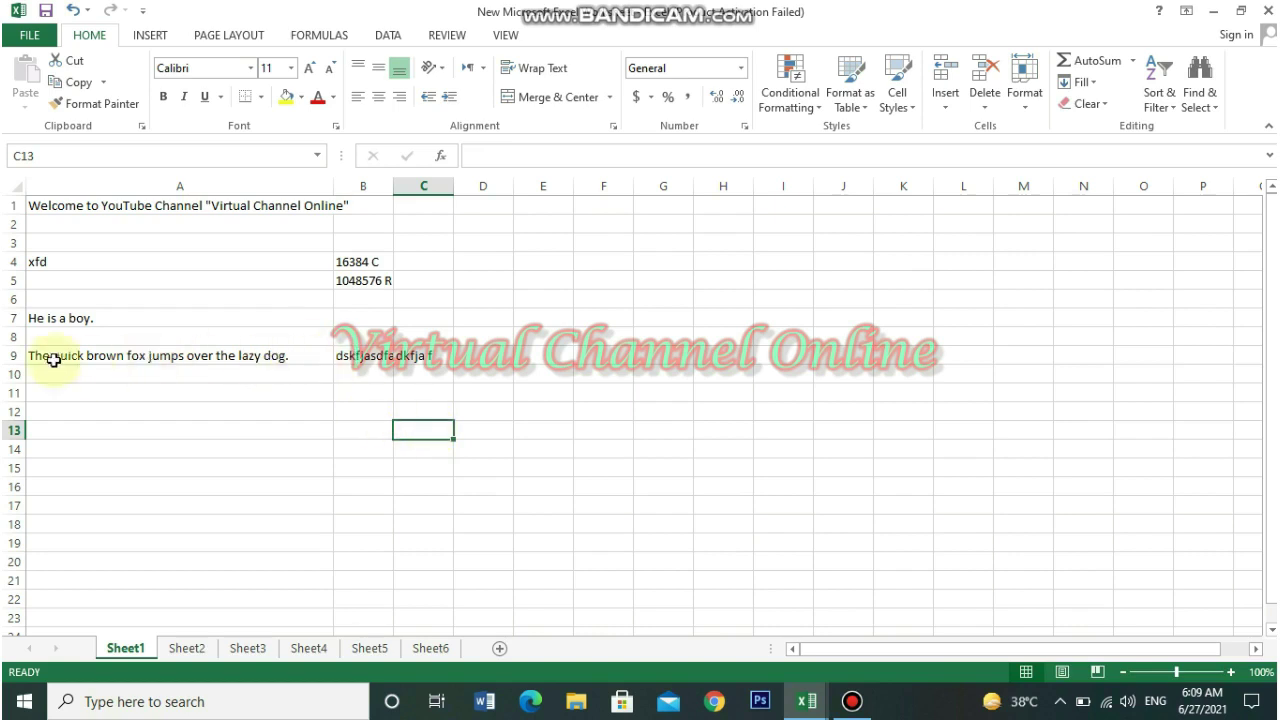
pyautogui.moveTo(332, 187); pyautogui.dragTo(87, 188)
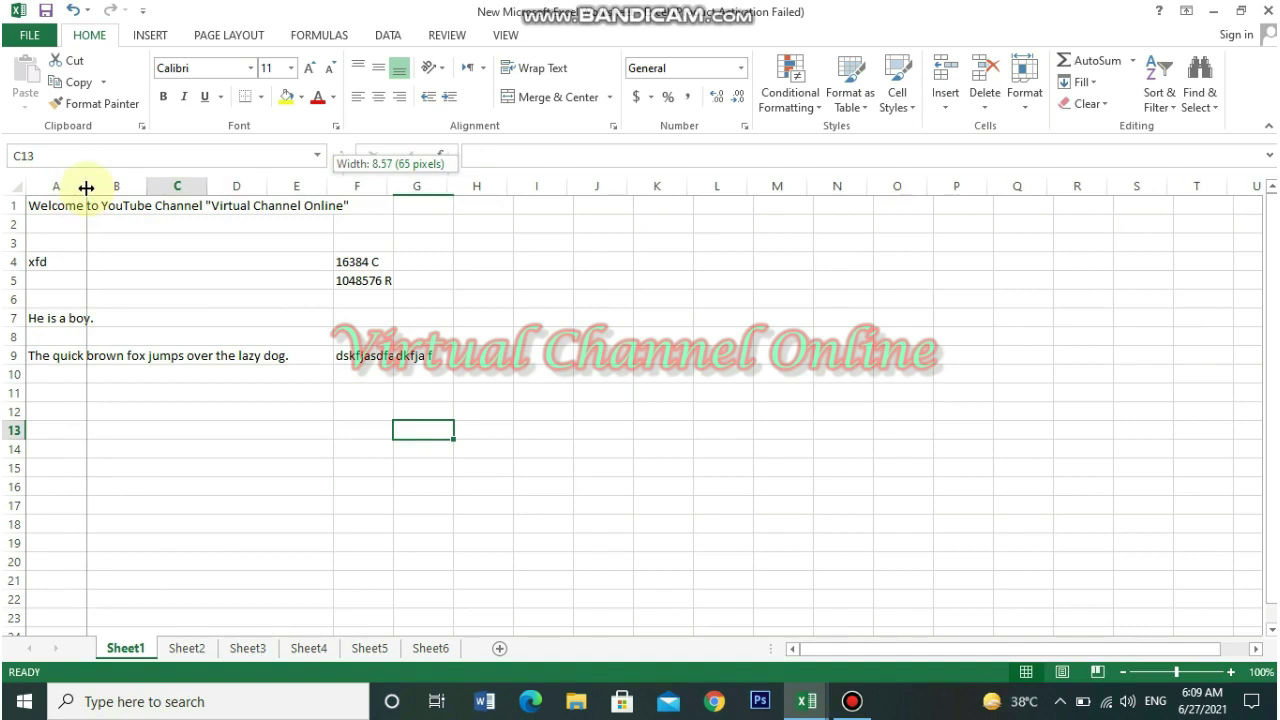
pyautogui.moveTo(87, 188); pyautogui.dragTo(90, 186)
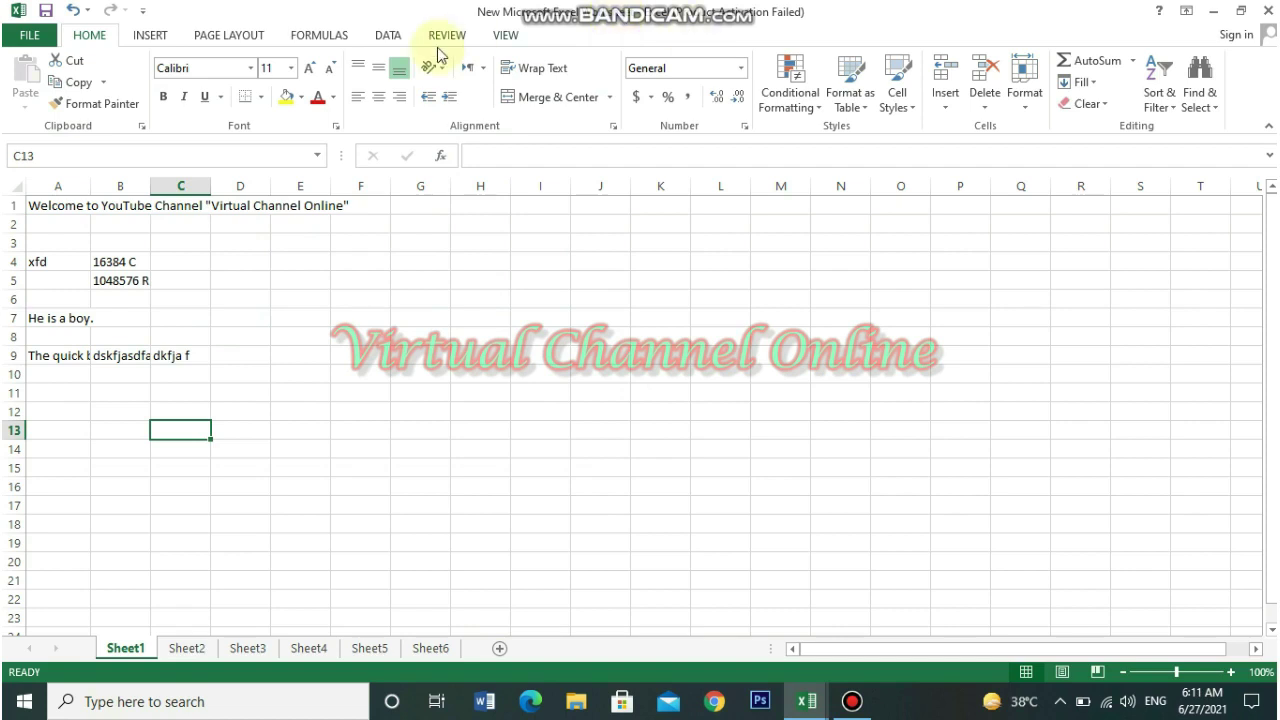
# Enter the numbers 1, 2, 3, 4 and 5 one below the other in cells A12 to A16
pyautogui.click(62, 413)
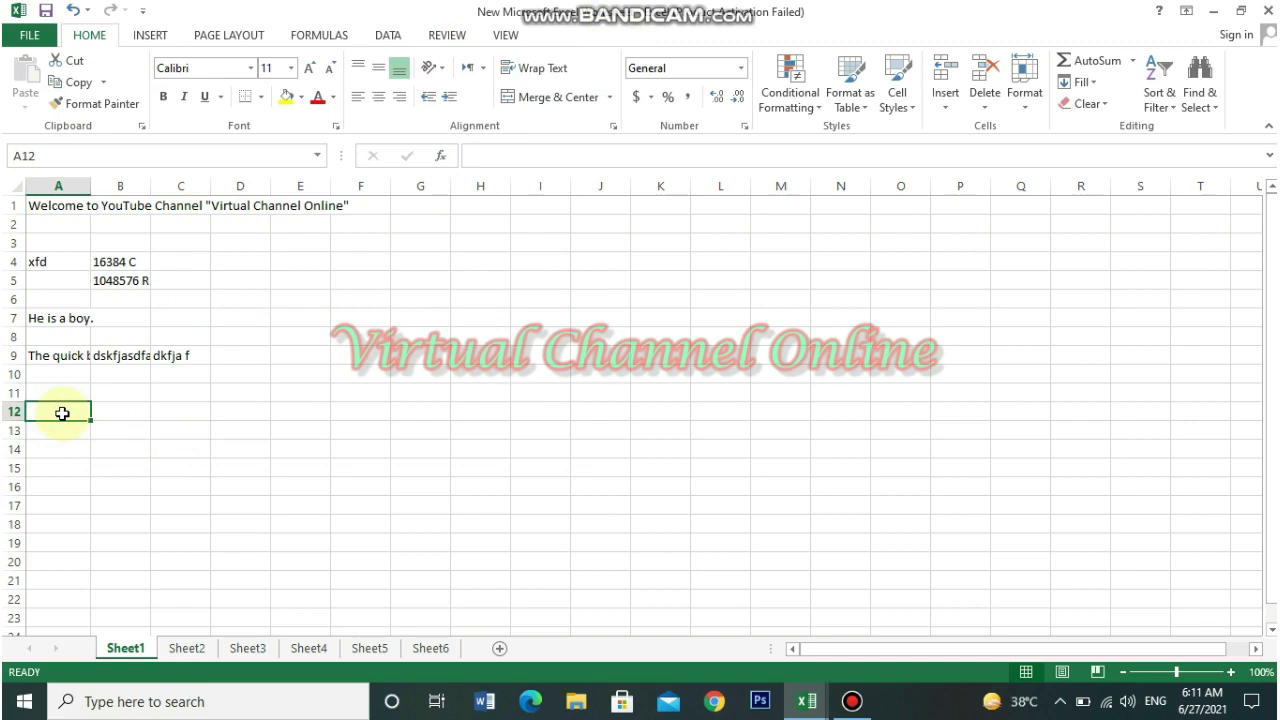
pyautogui.write('1')
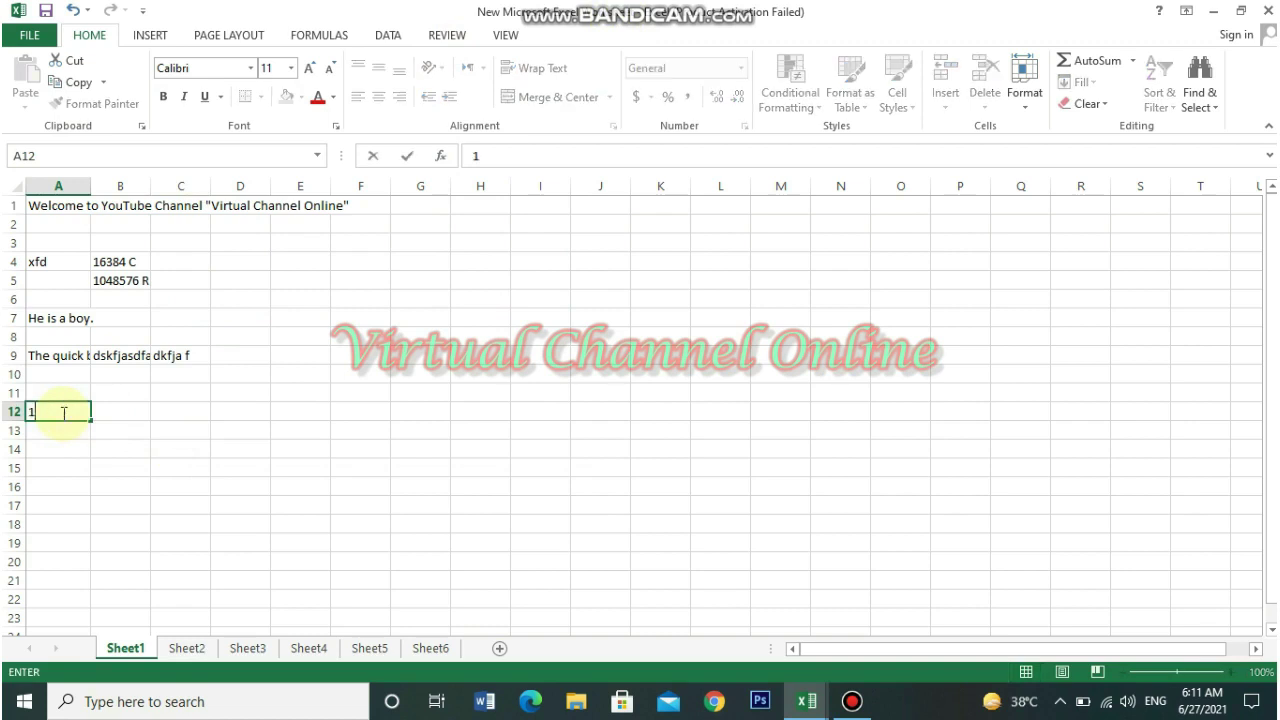
pyautogui.click(152, 425)
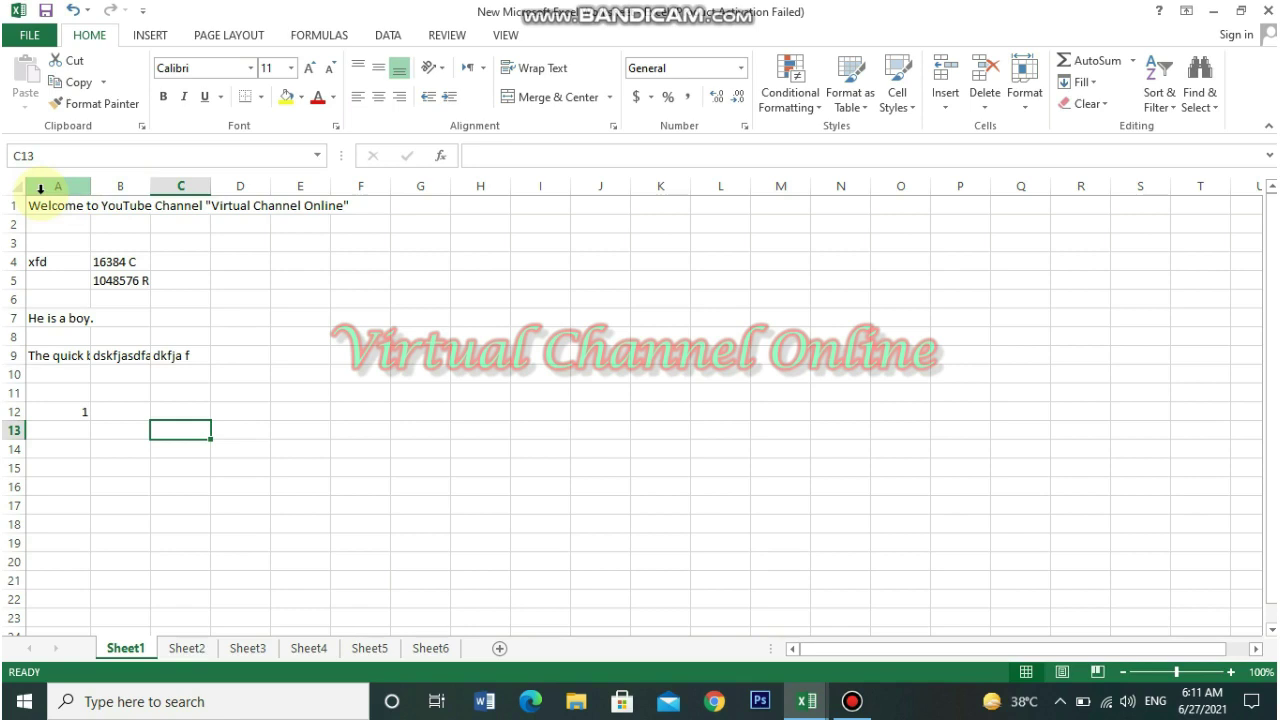
pyautogui.click(65, 411)
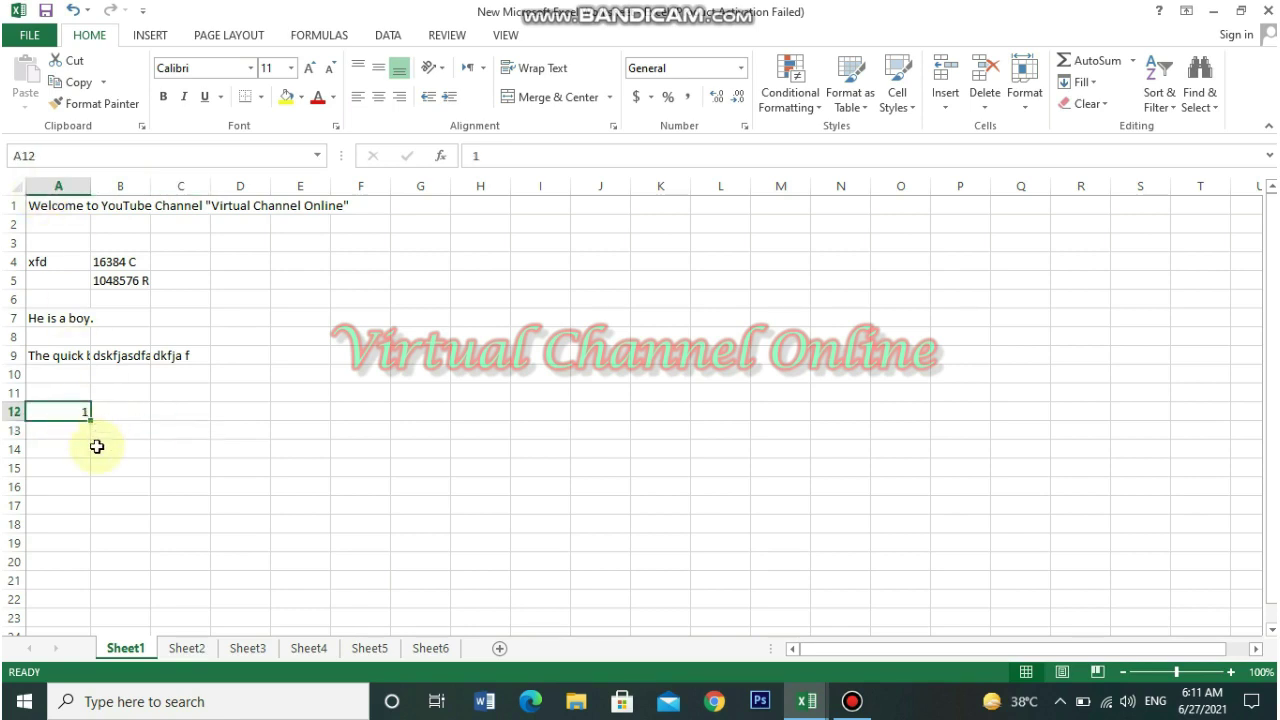
pyautogui.press('Down')
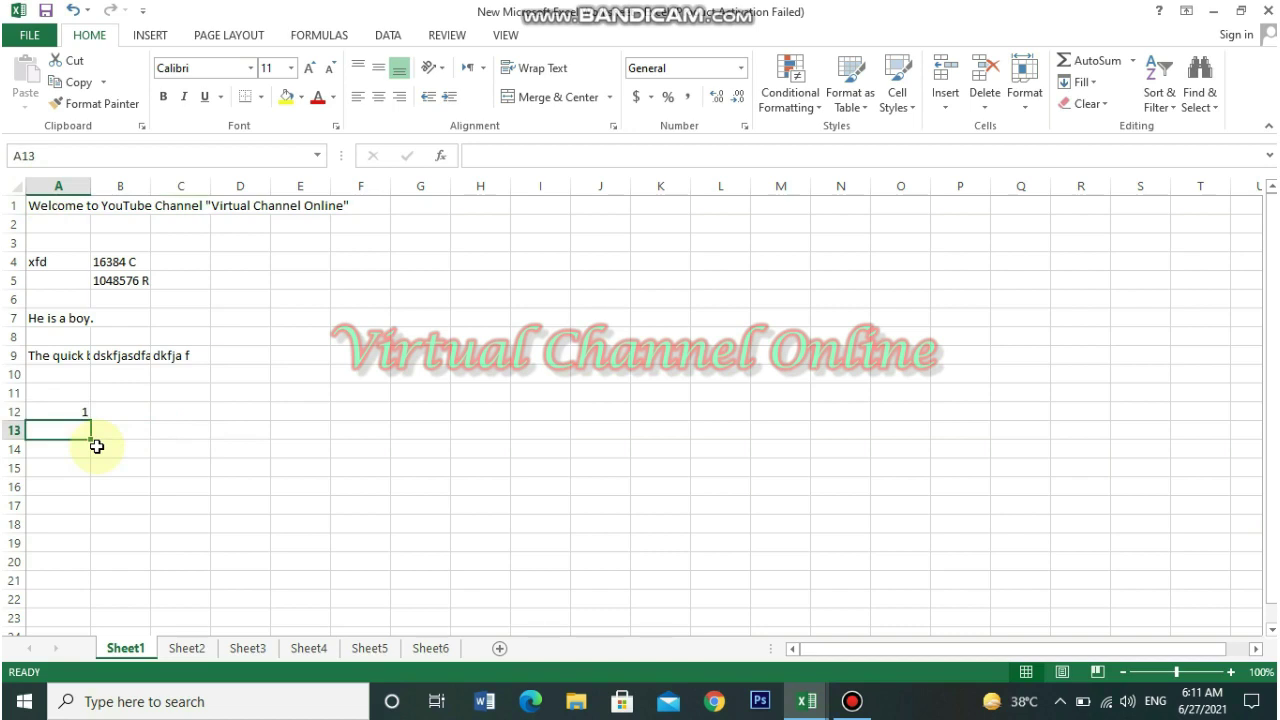
pyautogui.write('2')
pyautogui.press('Return')
pyautogui.write('3')
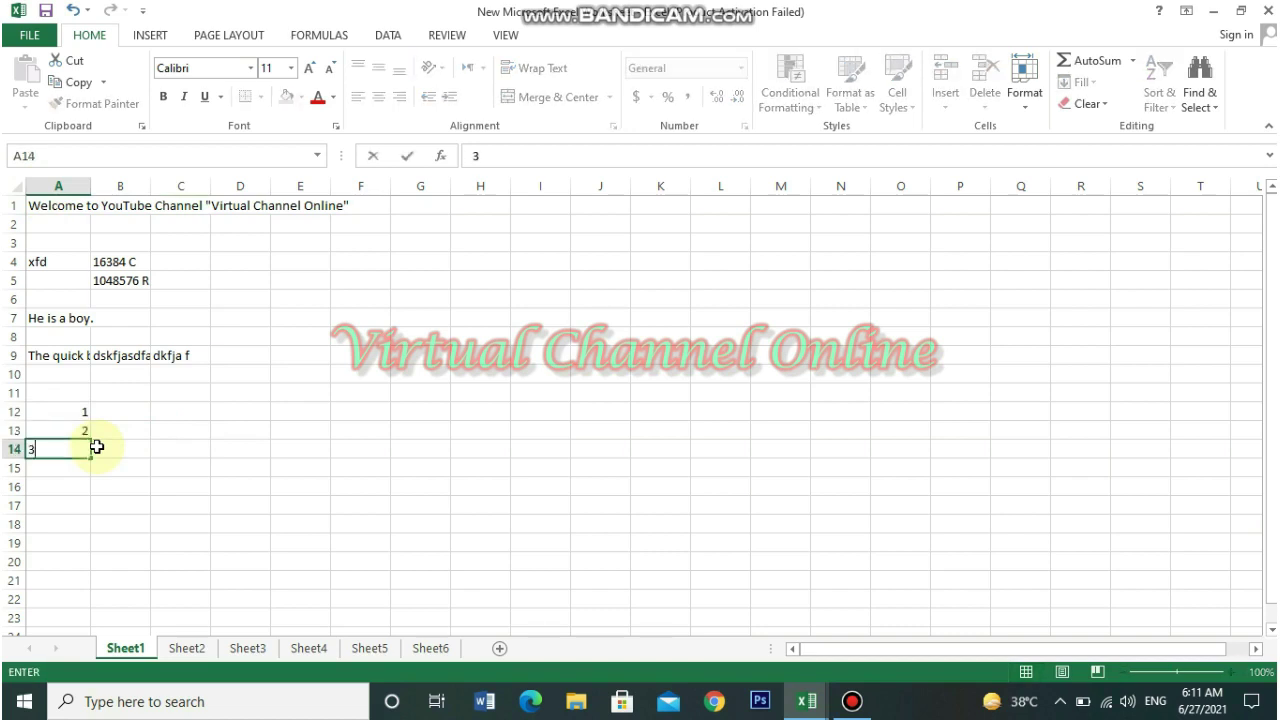
pyautogui.press('Return')
pyautogui.write('4')
pyautogui.press('Return')
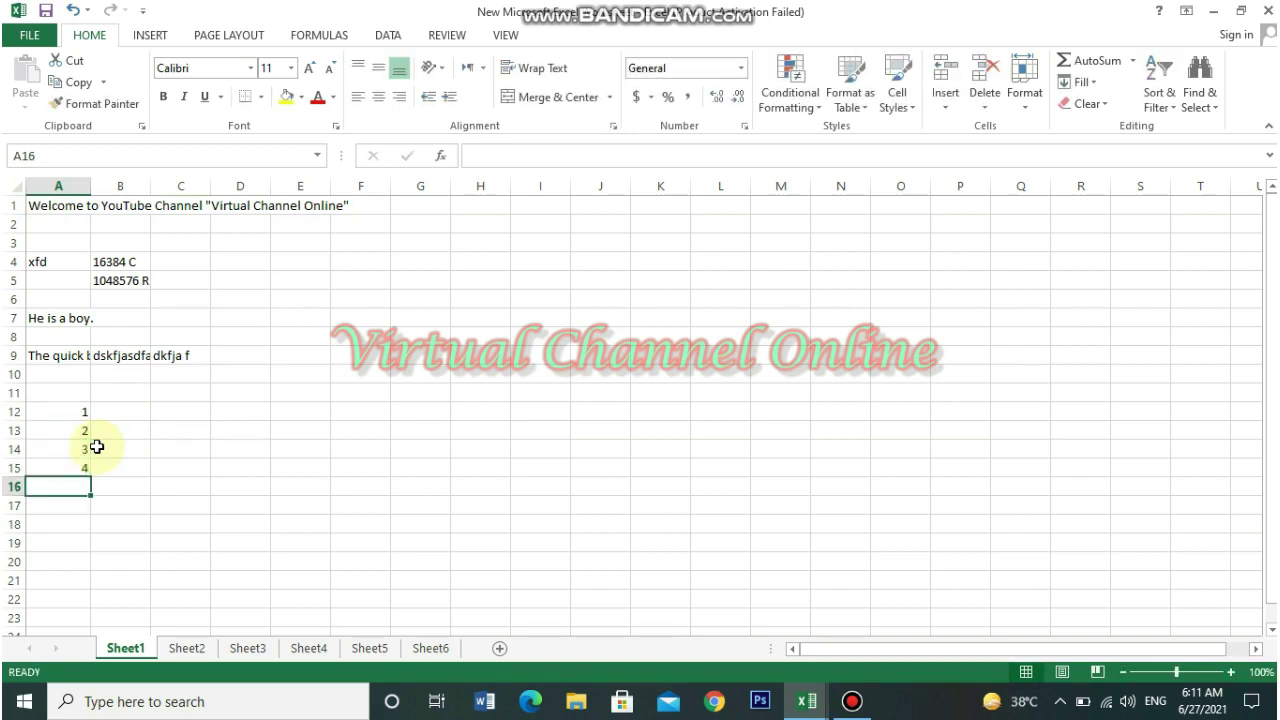
pyautogui.write('5')
pyautogui.press('Return')
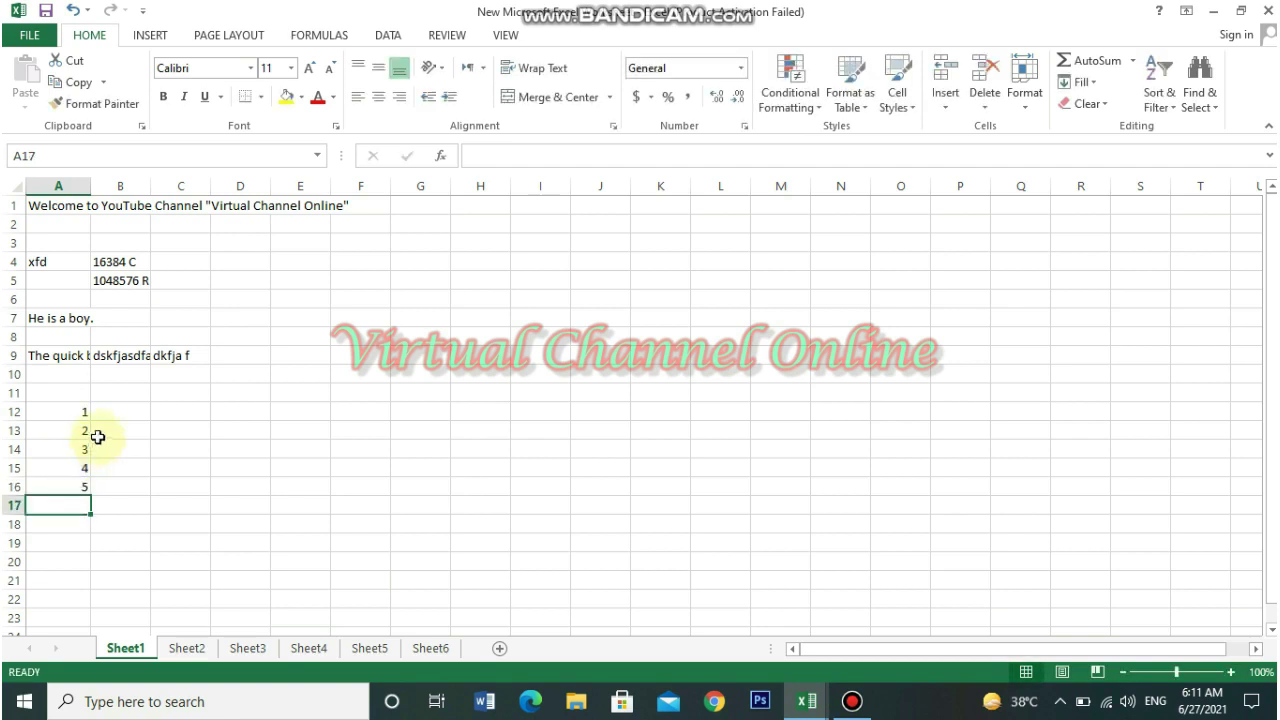
# Fill B12:B33 with a number series starting at 1, using the Fill Series option, and center the numbers
pyautogui.click(122, 411)
pyautogui.write('1')
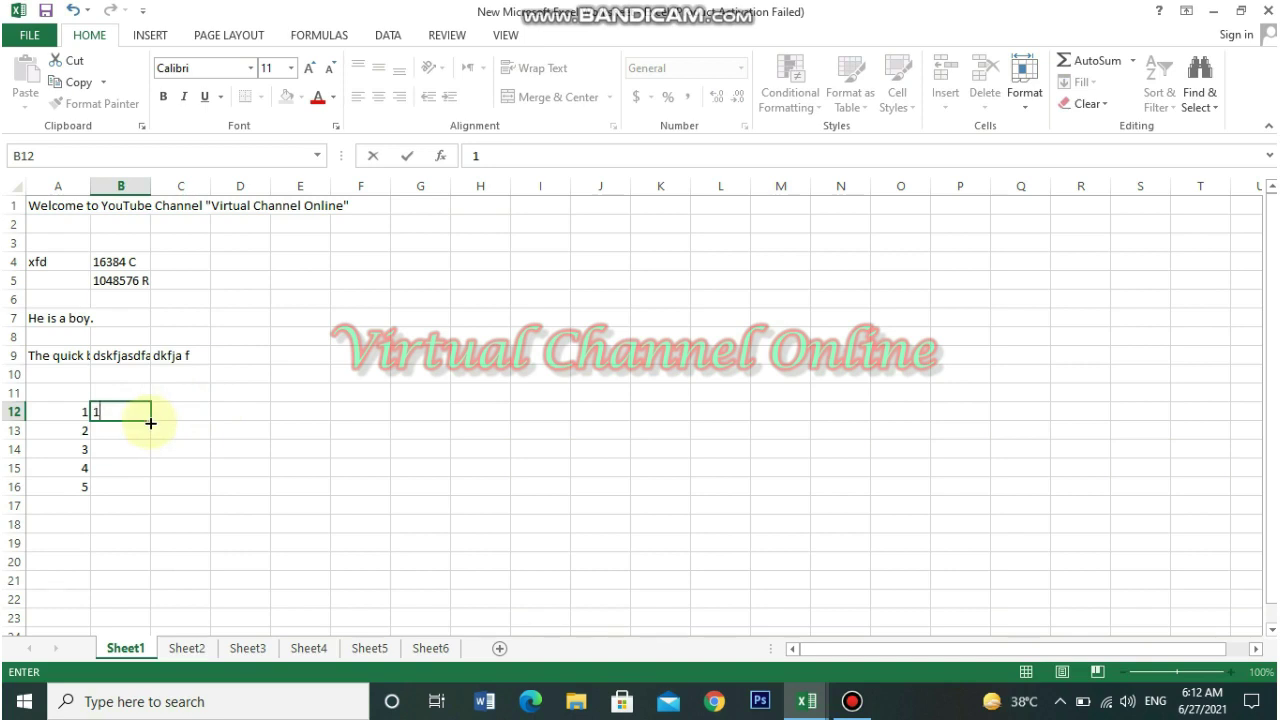
pyautogui.click(150, 423)
pyautogui.moveTo(149, 420); pyautogui.dragTo(157, 618)
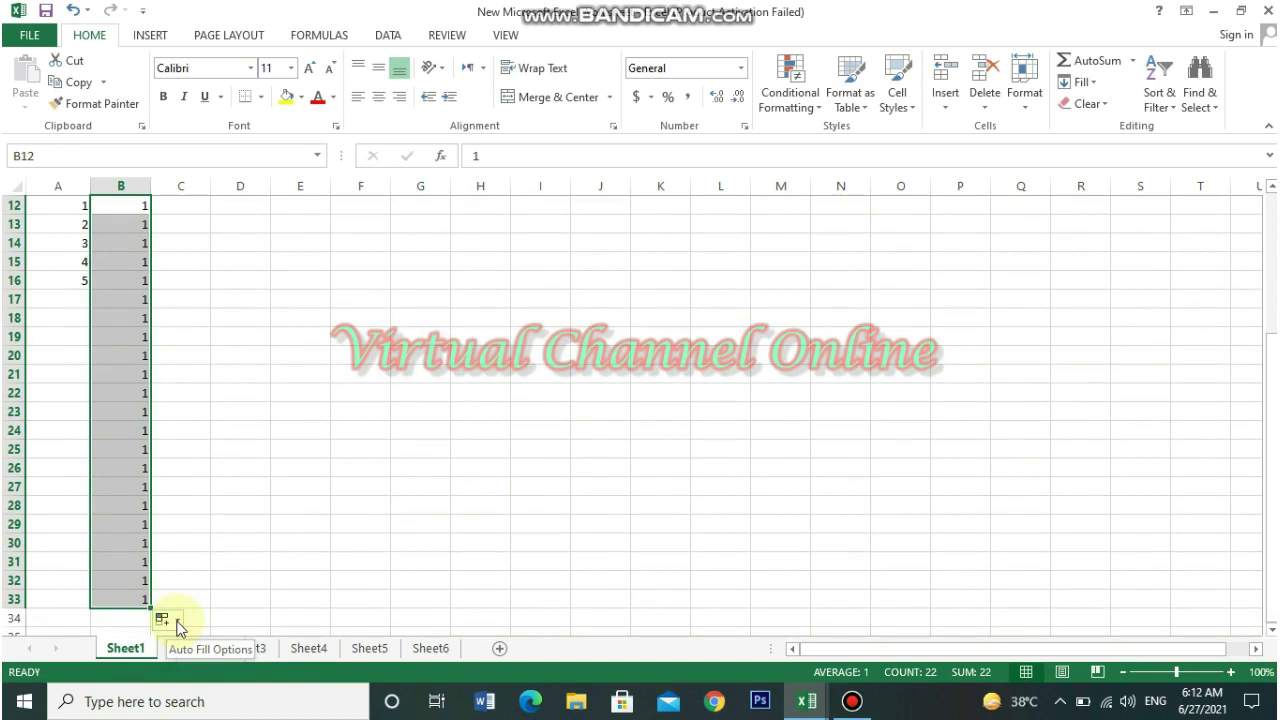
pyautogui.click(178, 626)
pyautogui.click(215, 534)
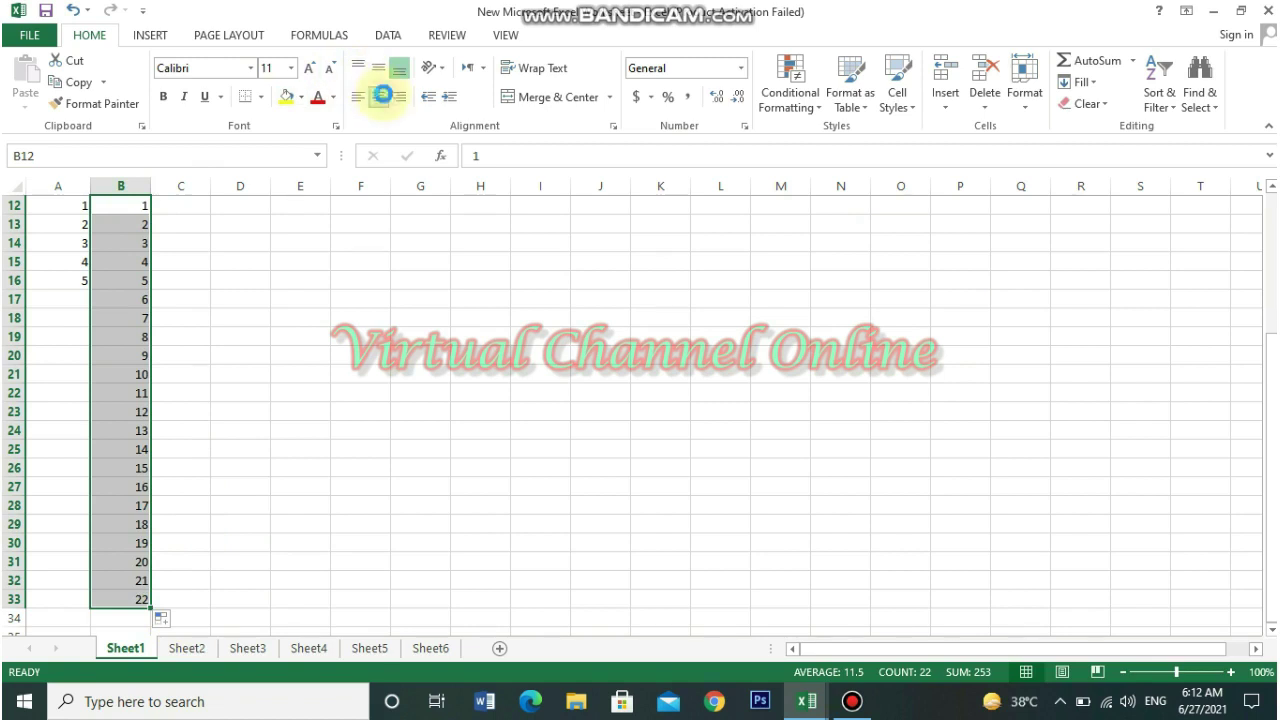
pyautogui.click(378, 96)
# Enter 1 in C12 and fill C12:C33 with a number series using the Fill Series option
pyautogui.click(195, 203)
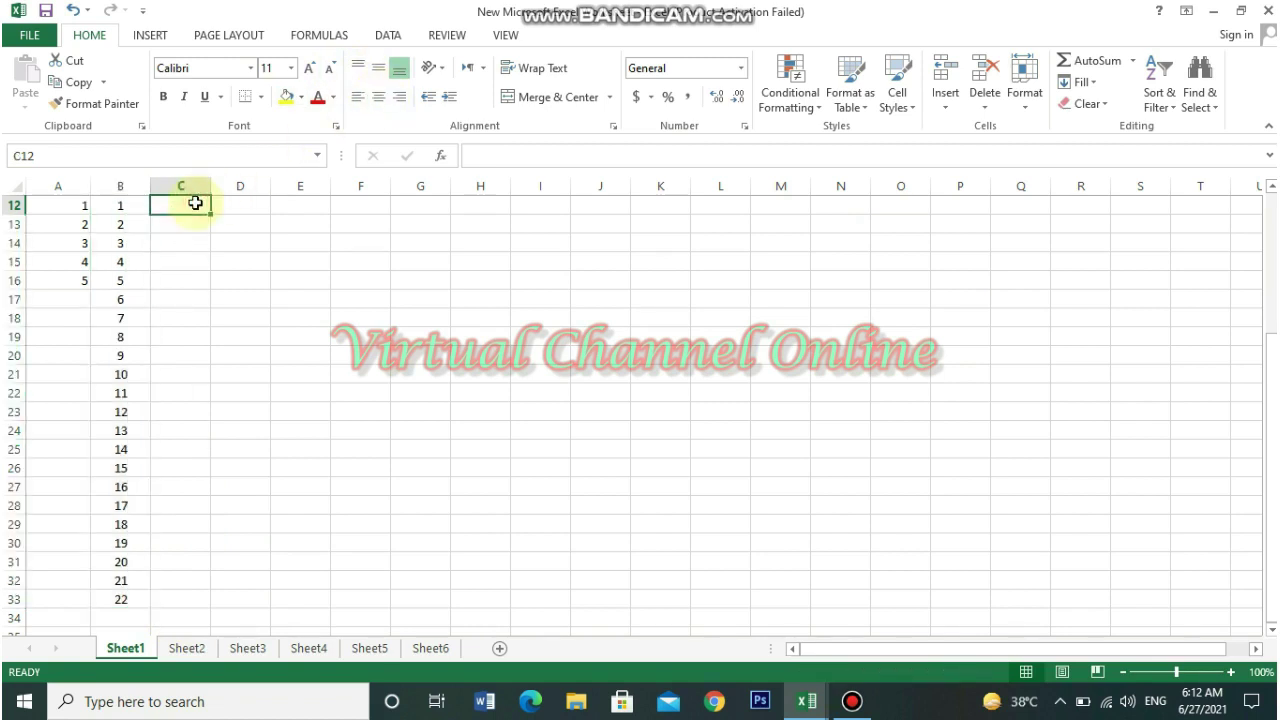
pyautogui.write('1')
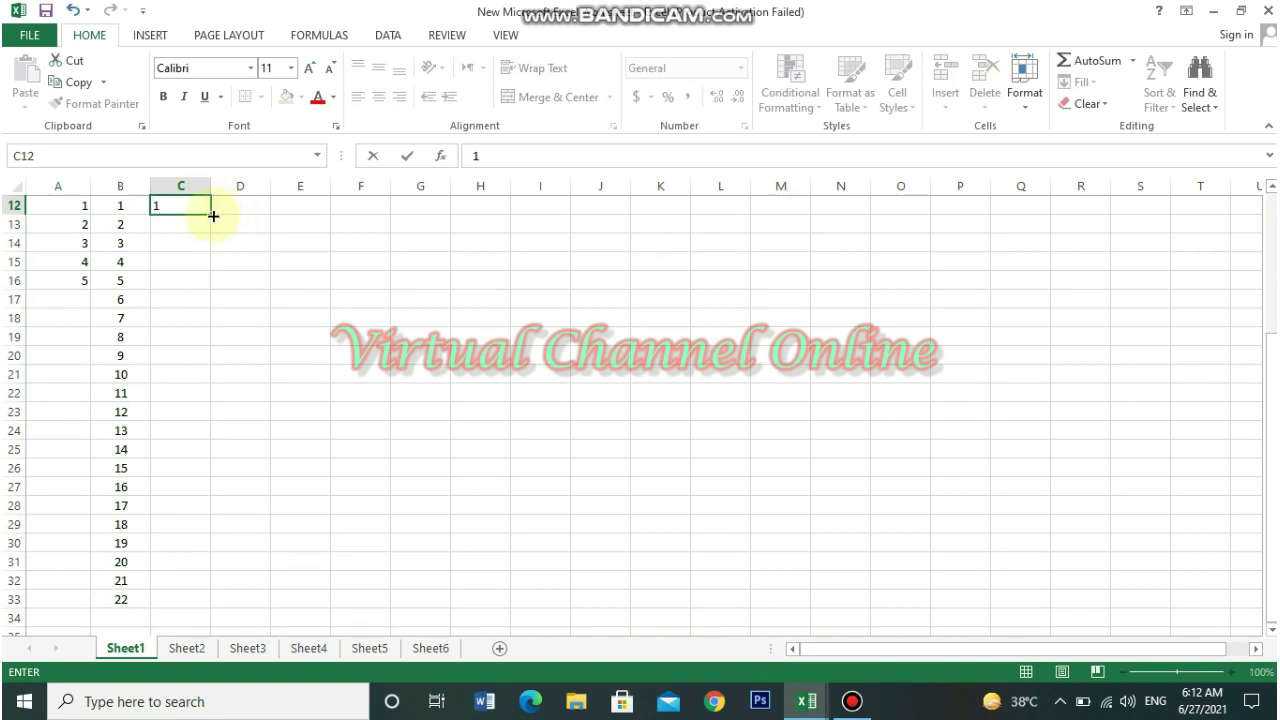
pyautogui.moveTo(212, 216)
pyautogui.mouseDown()
pyautogui.moveTo(211, 232)
pyautogui.moveTo(210, 214)
pyautogui.mouseUp()
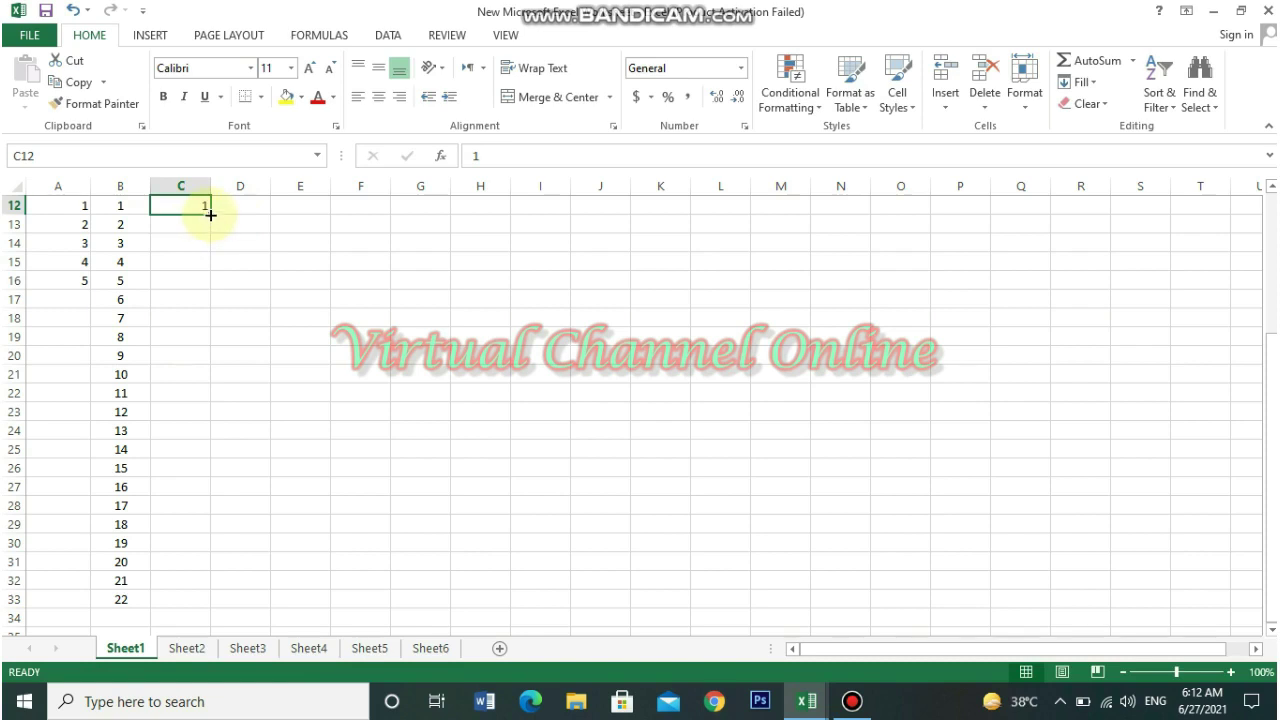
pyautogui.moveTo(211, 213); pyautogui.dragTo(205, 612)
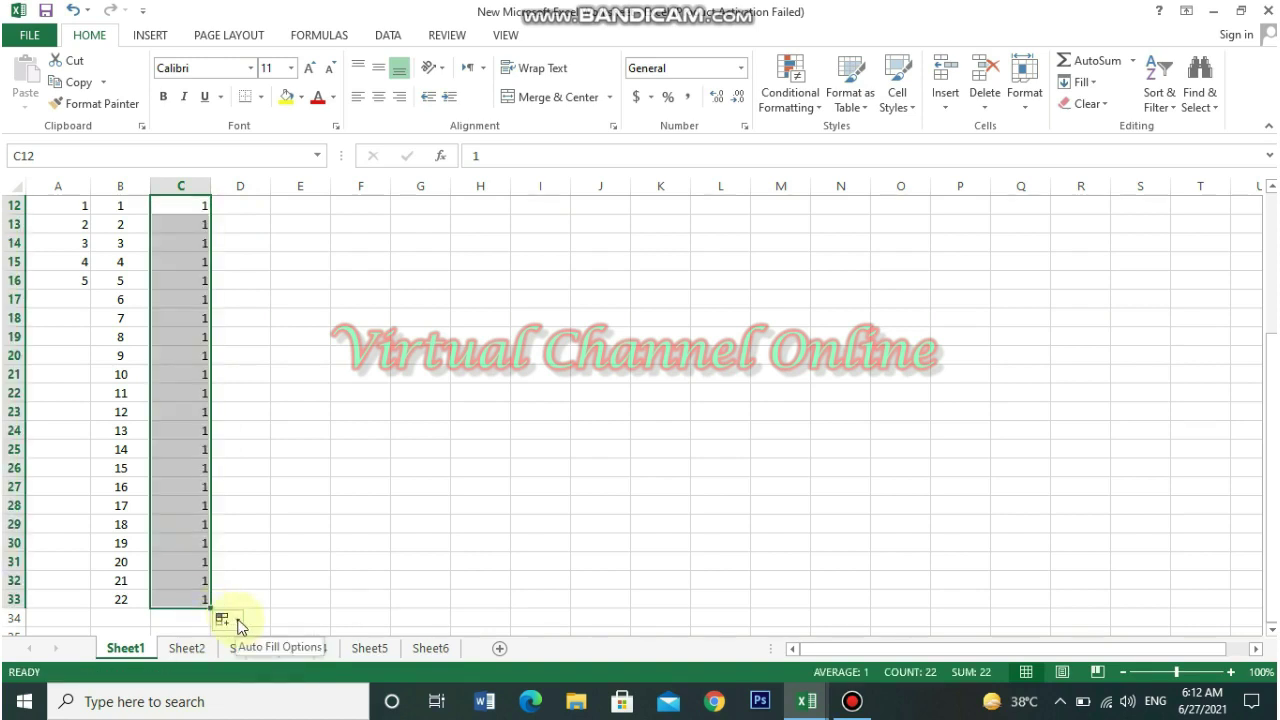
pyautogui.click(240, 627)
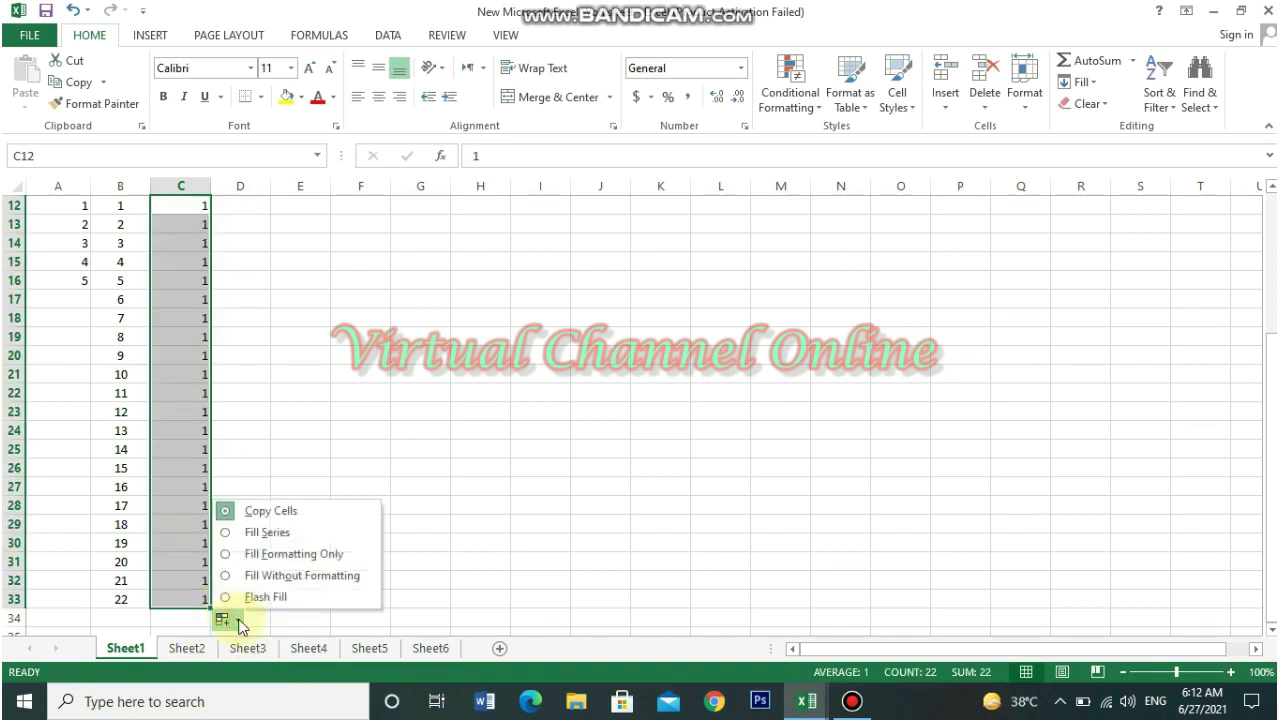
pyautogui.click(287, 536)
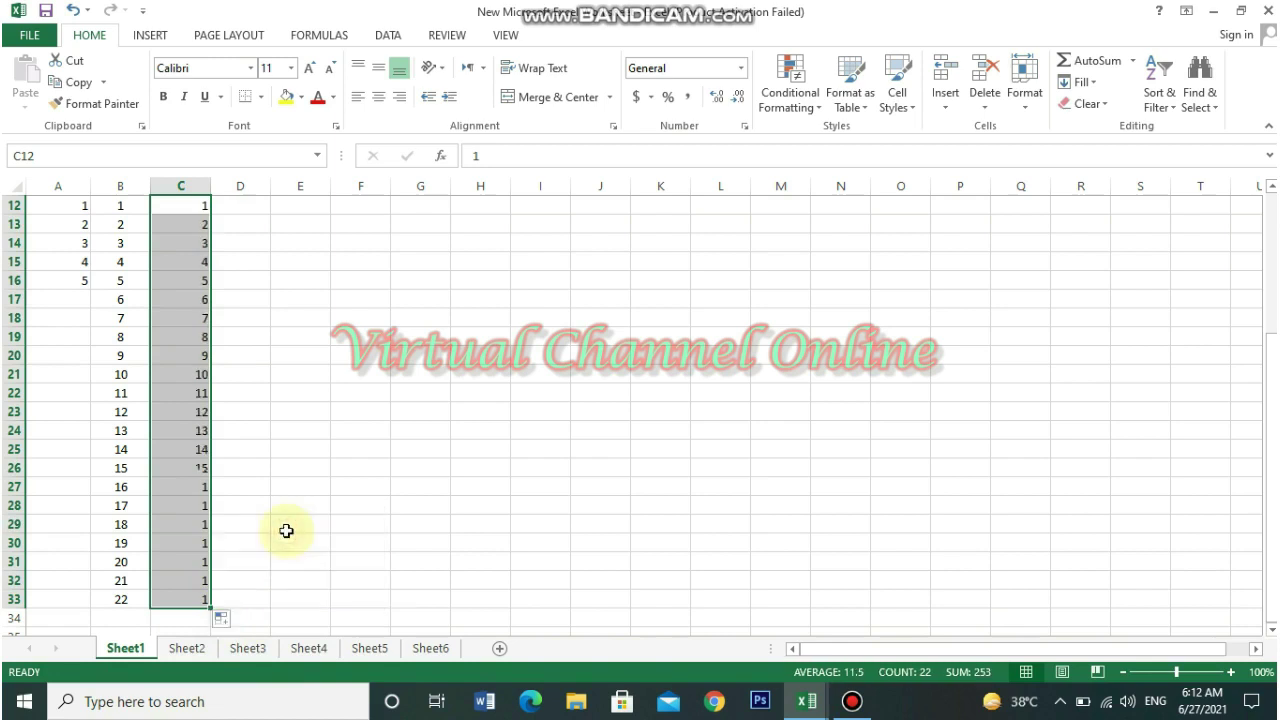
# Enter a first name in A17 and copy it into A18:A32
pyautogui.click(60, 301)
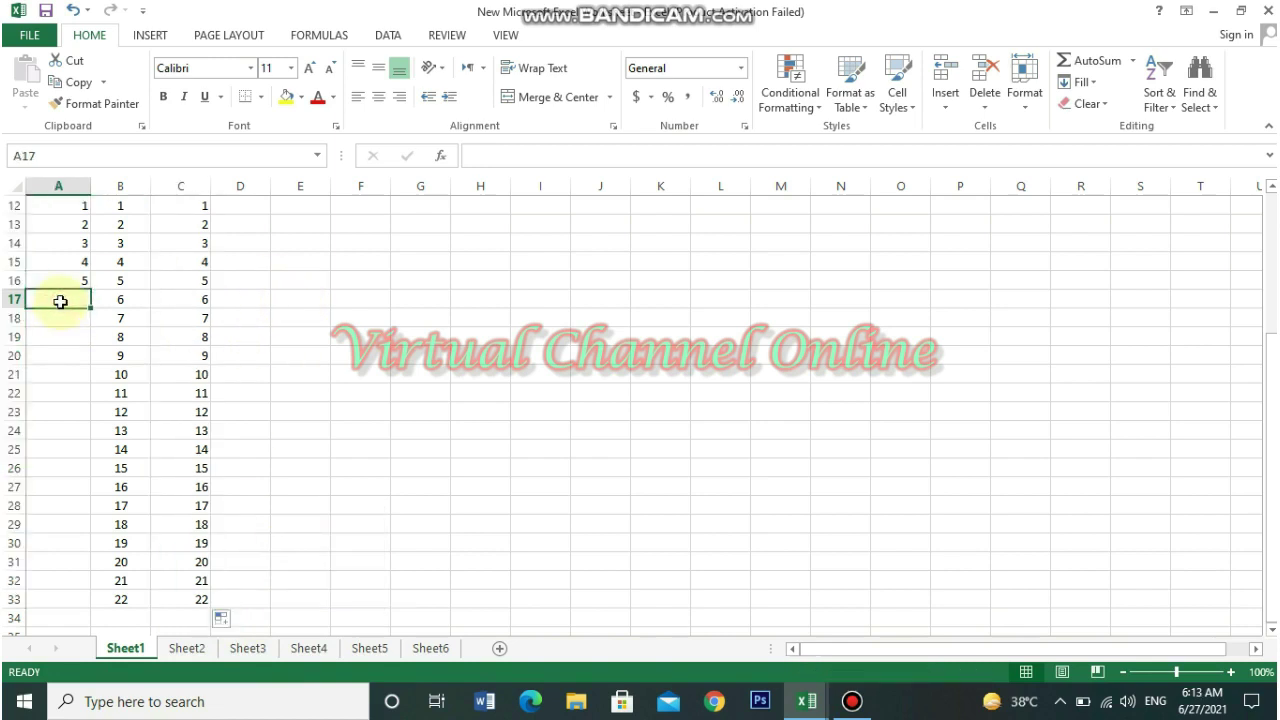
pyautogui.write('Hadi')
pyautogui.press('Return')
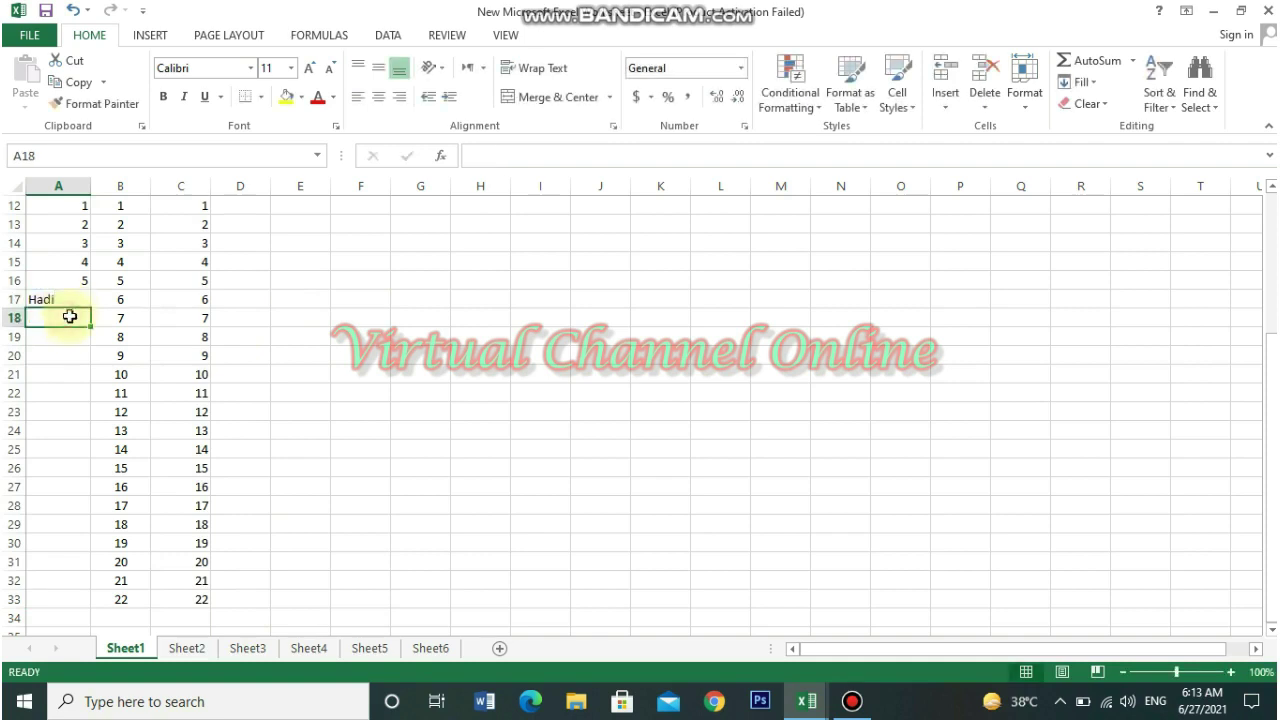
pyautogui.click(77, 299)
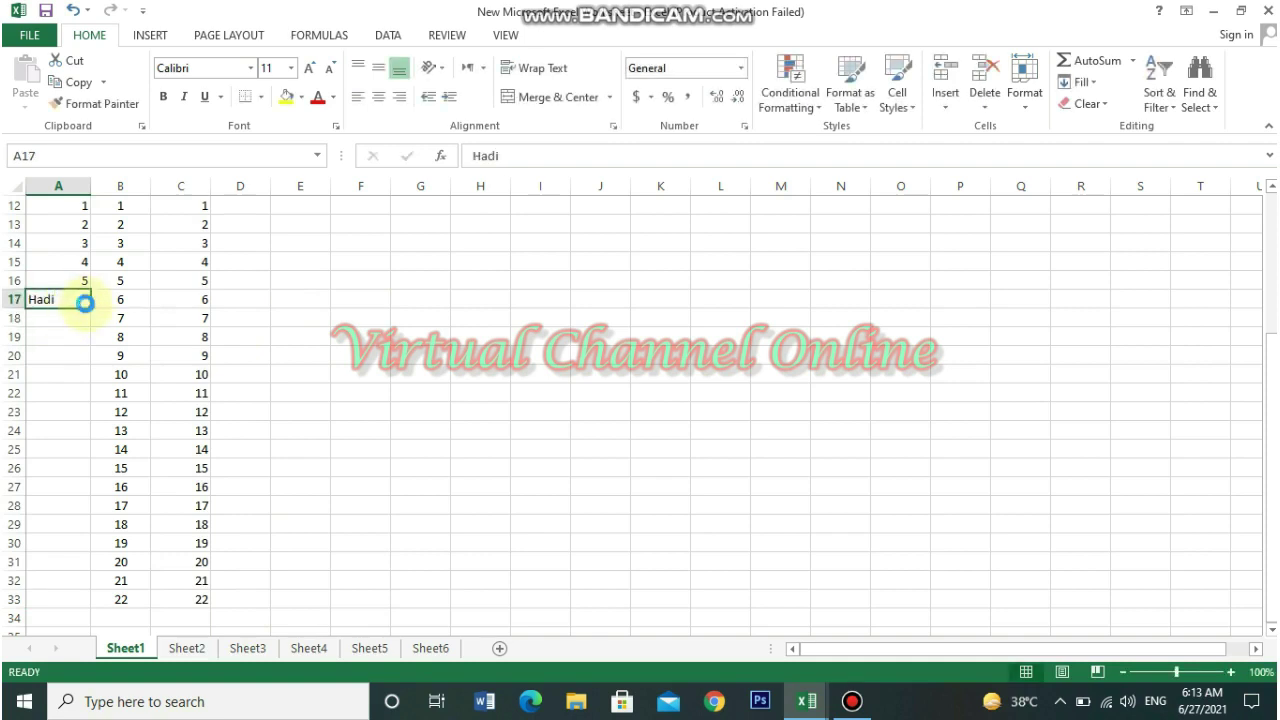
pyautogui.hotkey('ctrl', 'c')
pyautogui.moveTo(68, 320); pyautogui.dragTo(71, 585)
pyautogui.hotkey('ctrl', 'v')
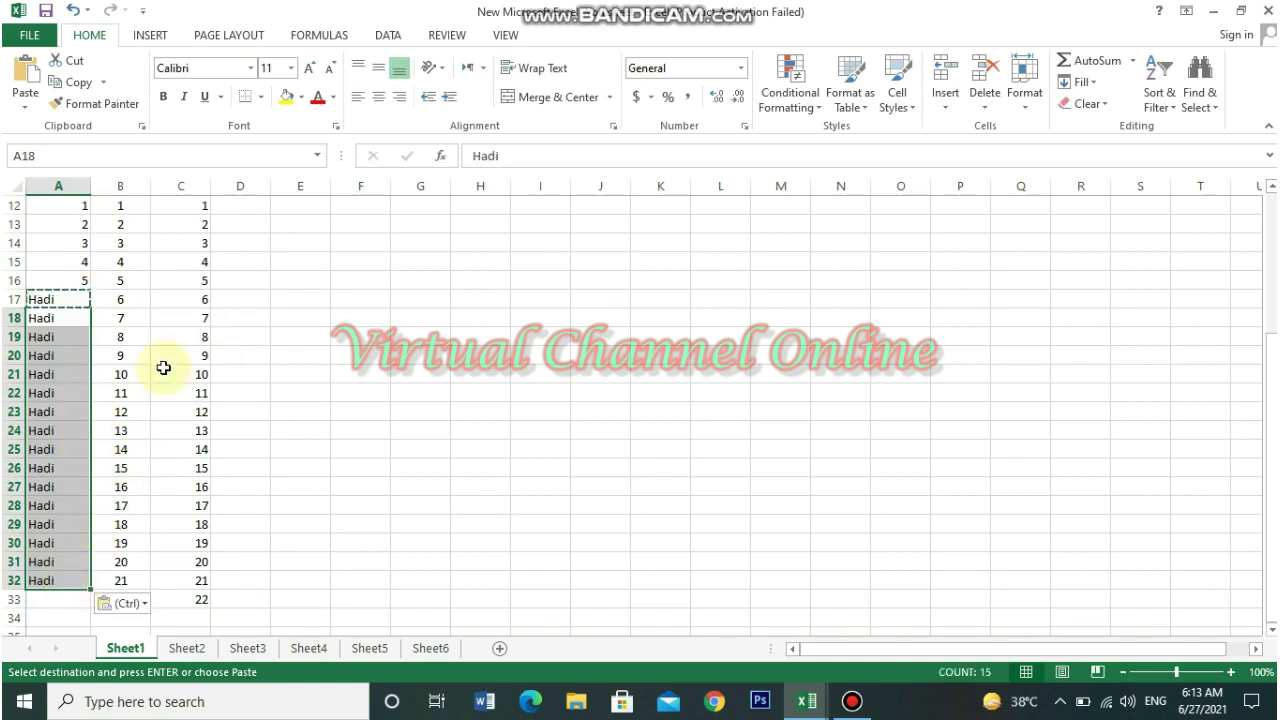
# Enter the same first name in E18 and copy it into E20:E33
pyautogui.click(287, 319)
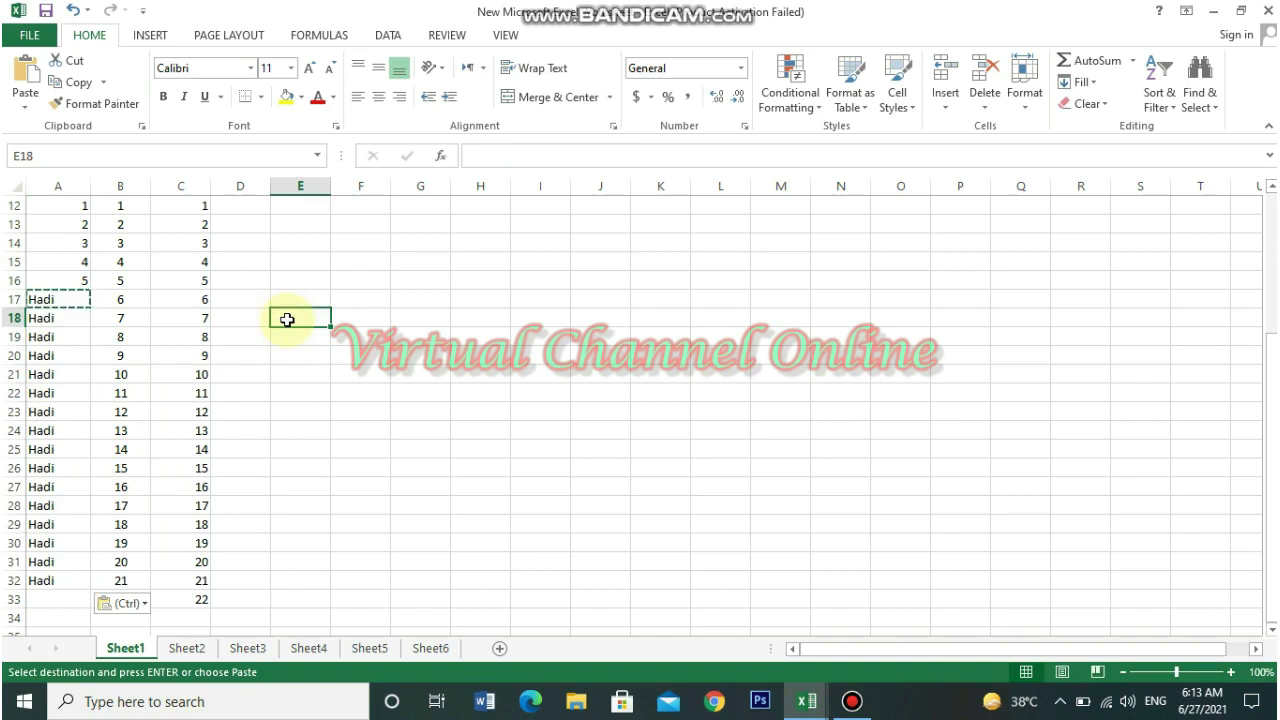
pyautogui.write('Hadi')
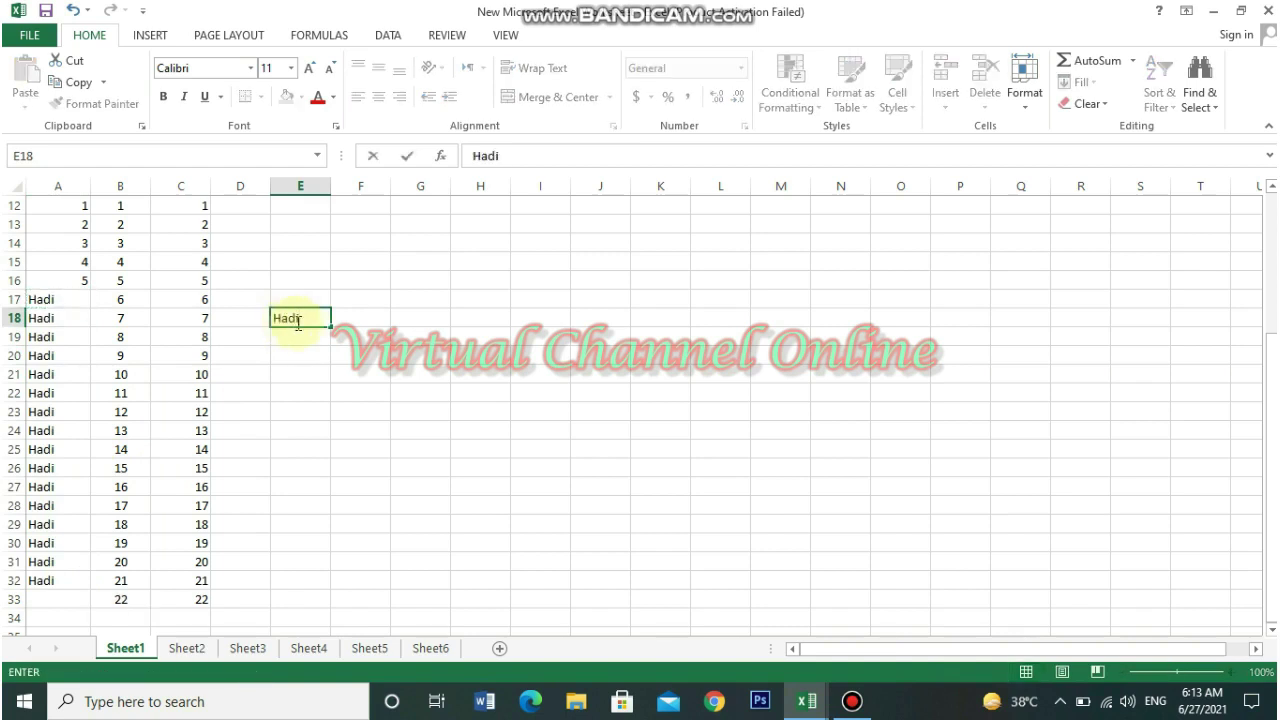
pyautogui.click(360, 372)
pyautogui.click(306, 318)
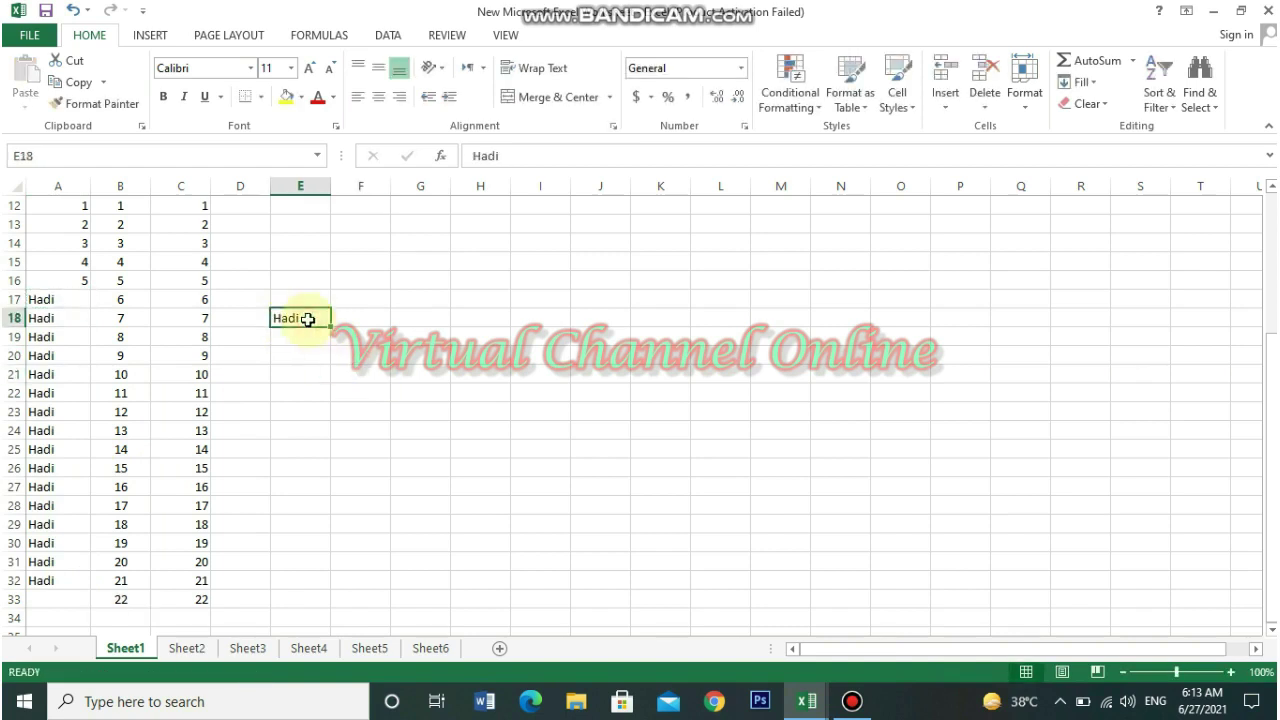
pyautogui.click(76, 82)
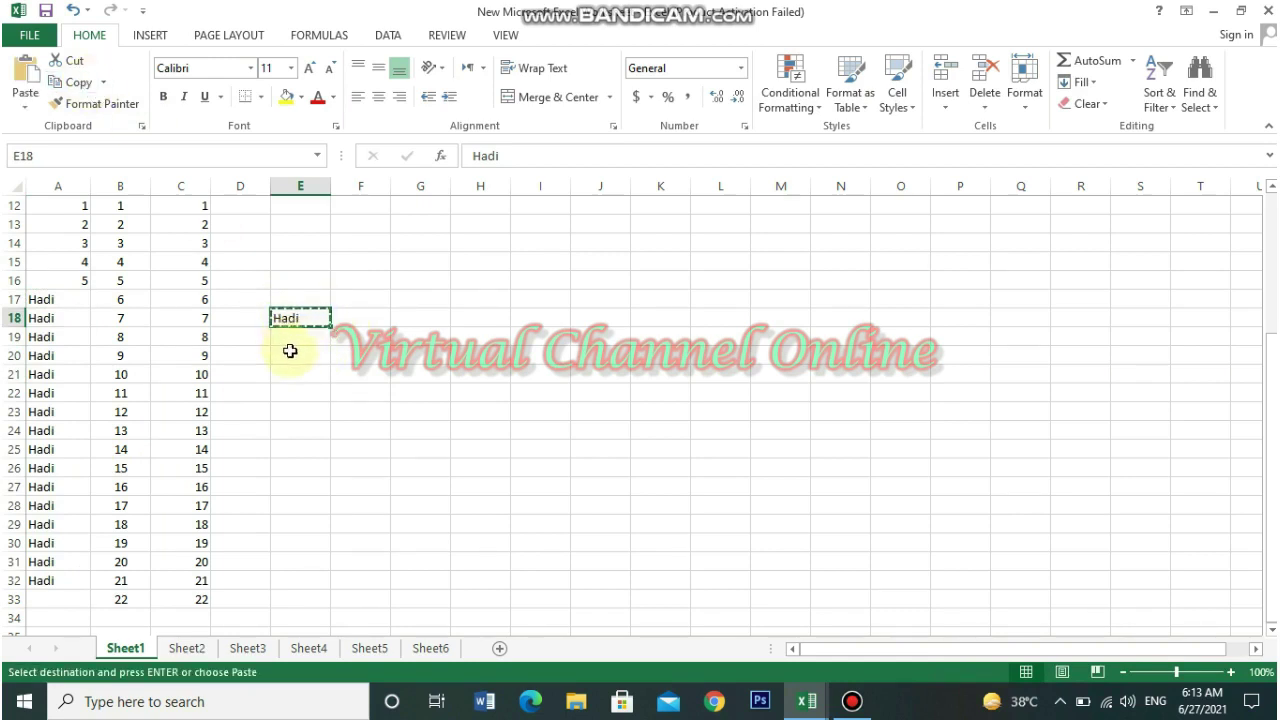
pyautogui.moveTo(290, 351); pyautogui.dragTo(298, 600)
pyautogui.click(20, 74)
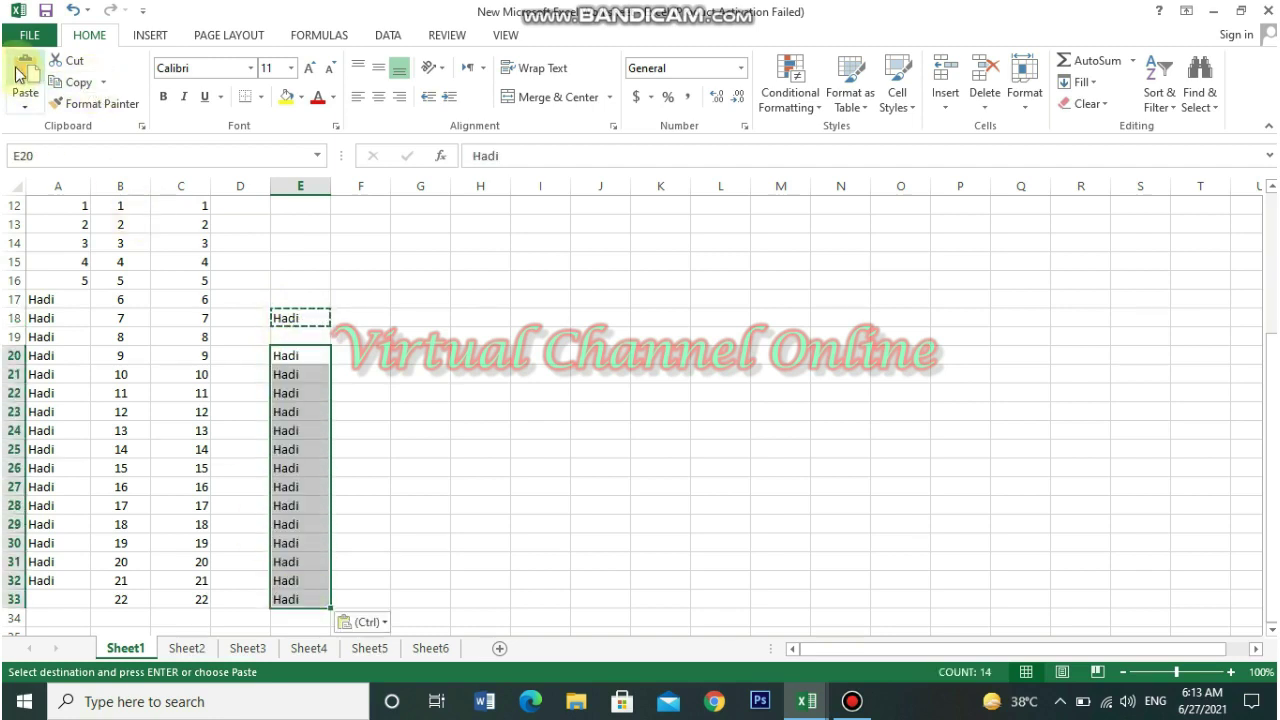
# Enter the first name in F18 and auto-fill it across the block F13:L34
pyautogui.click(372, 322)
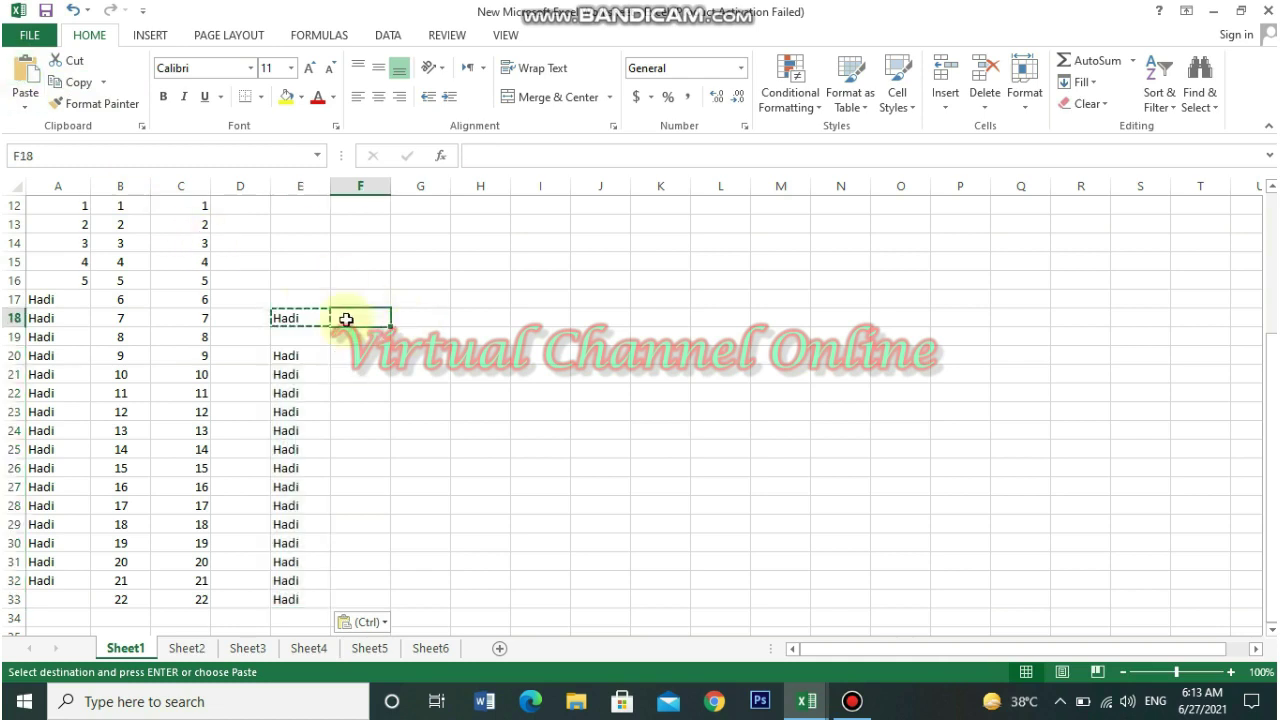
pyautogui.write('Hadi')
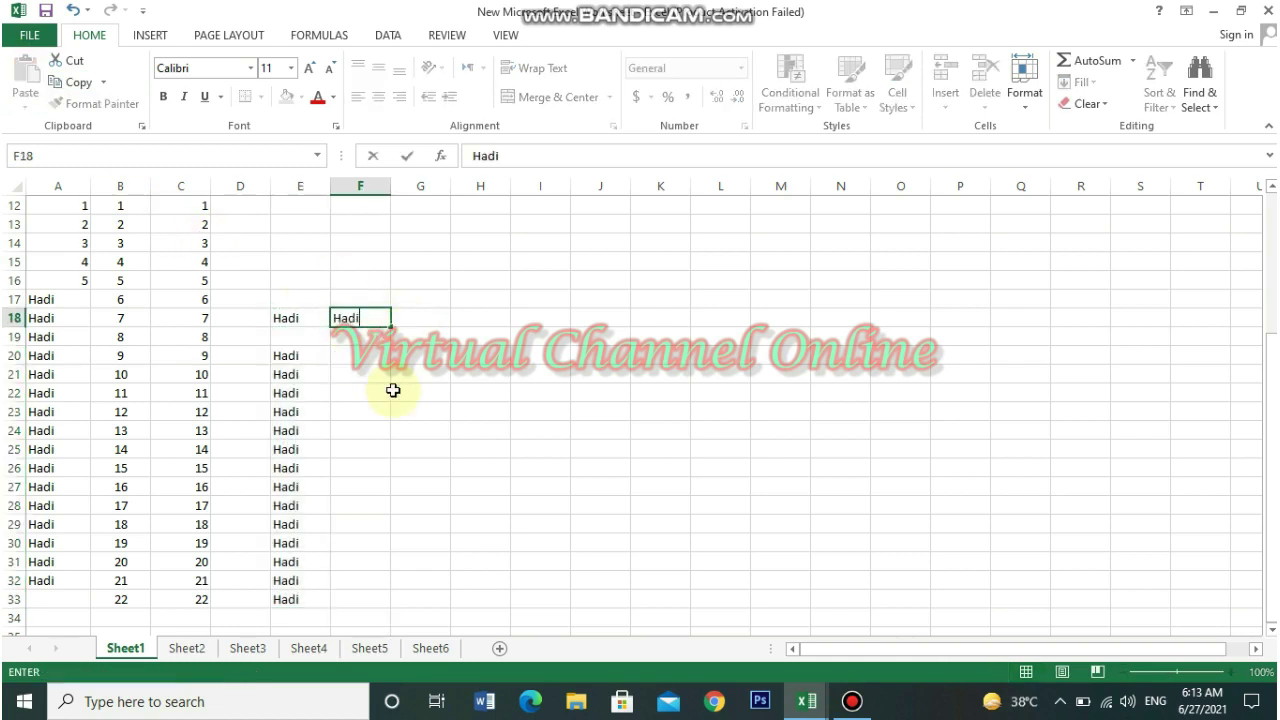
pyautogui.click(390, 328)
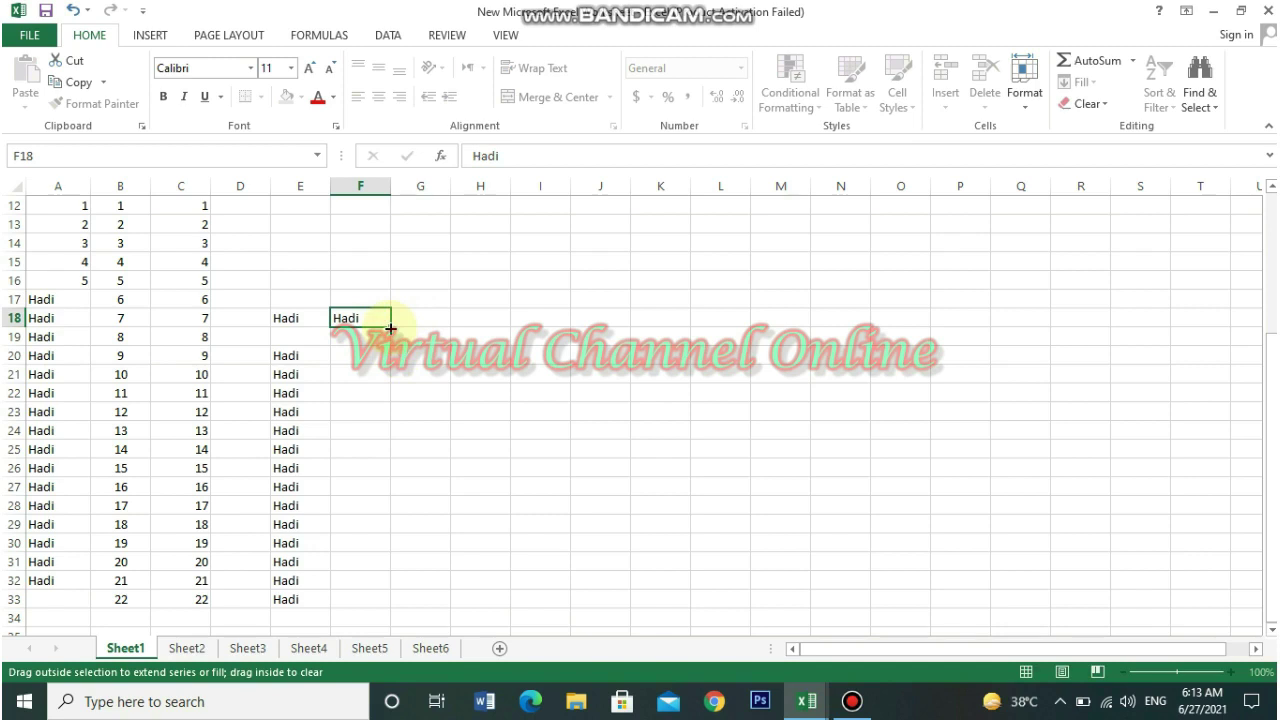
pyautogui.moveTo(390, 328); pyautogui.dragTo(716, 208)
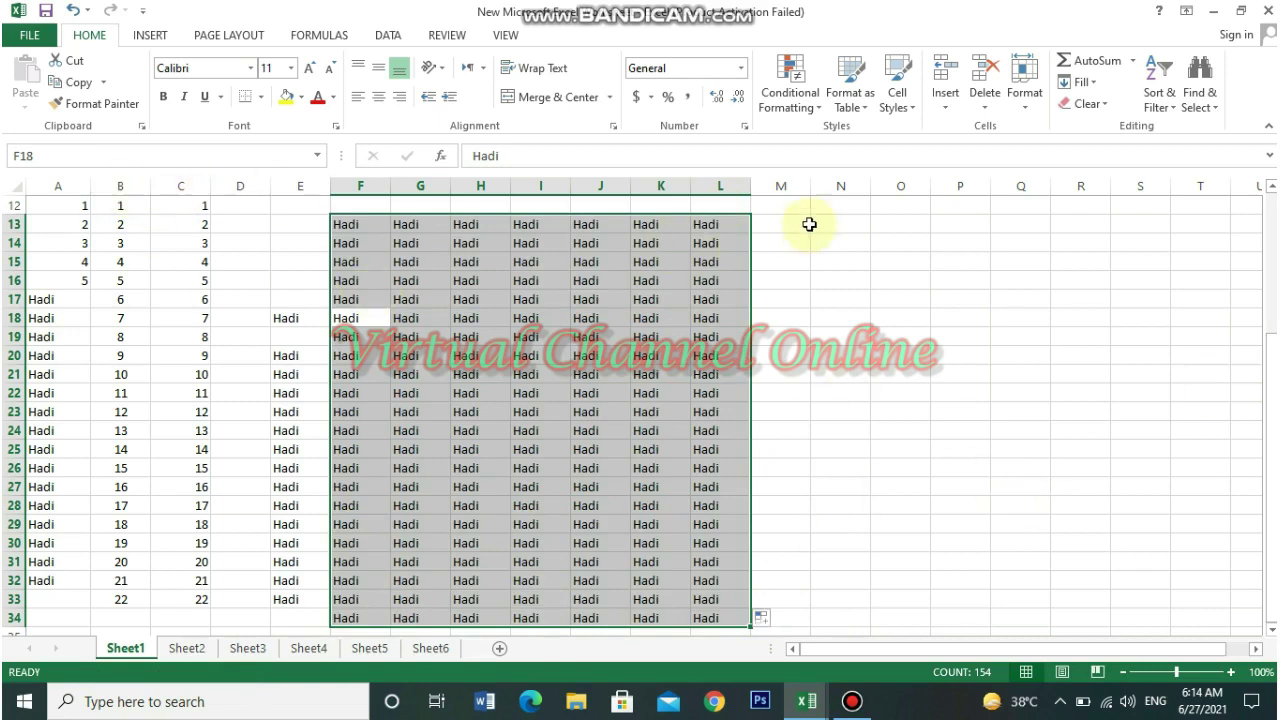
# Enter 1 in N13 and 2 in N14, and auto-fill the series from both cells down to N34
pyautogui.click(825, 224)
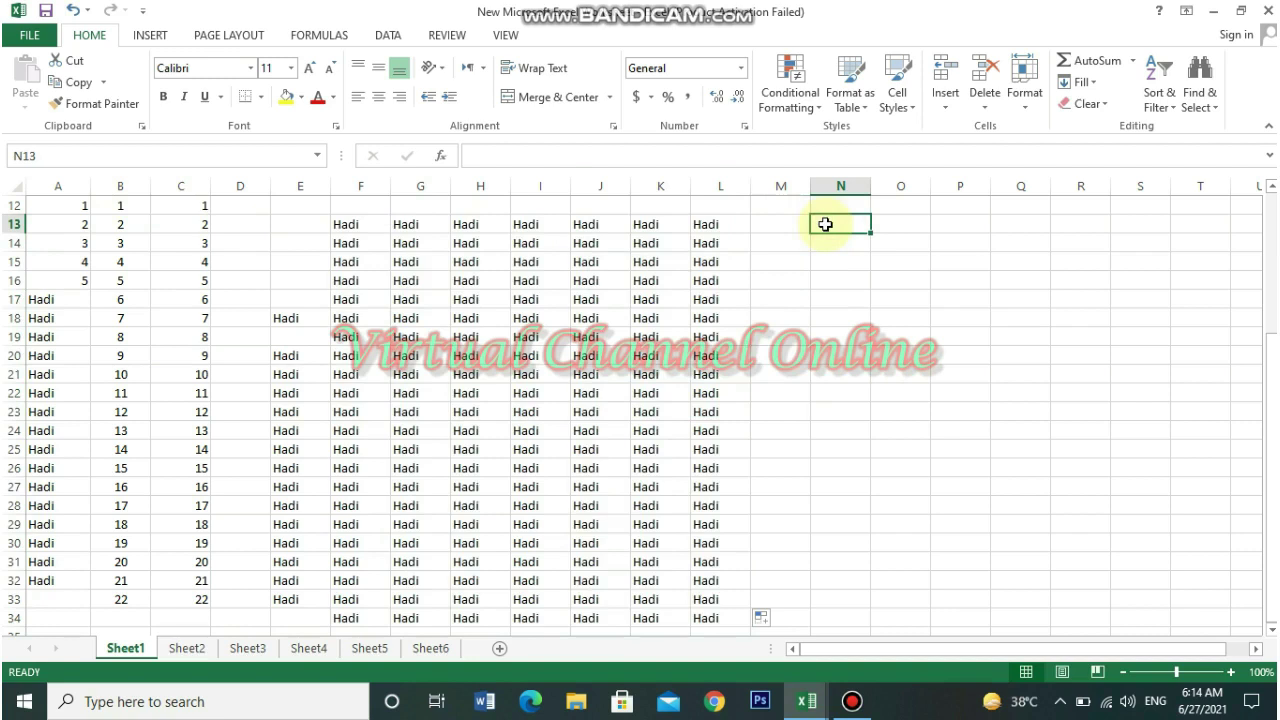
pyautogui.write('1')
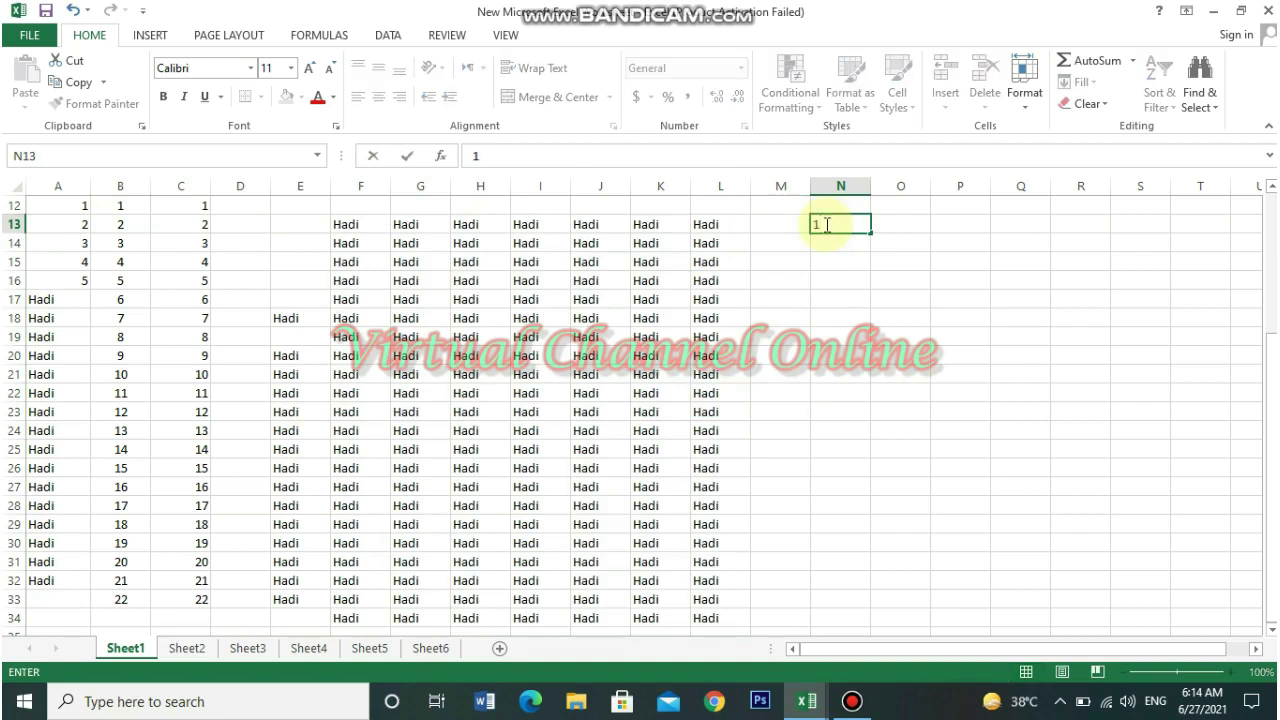
pyautogui.press('Return')
pyautogui.write('2')
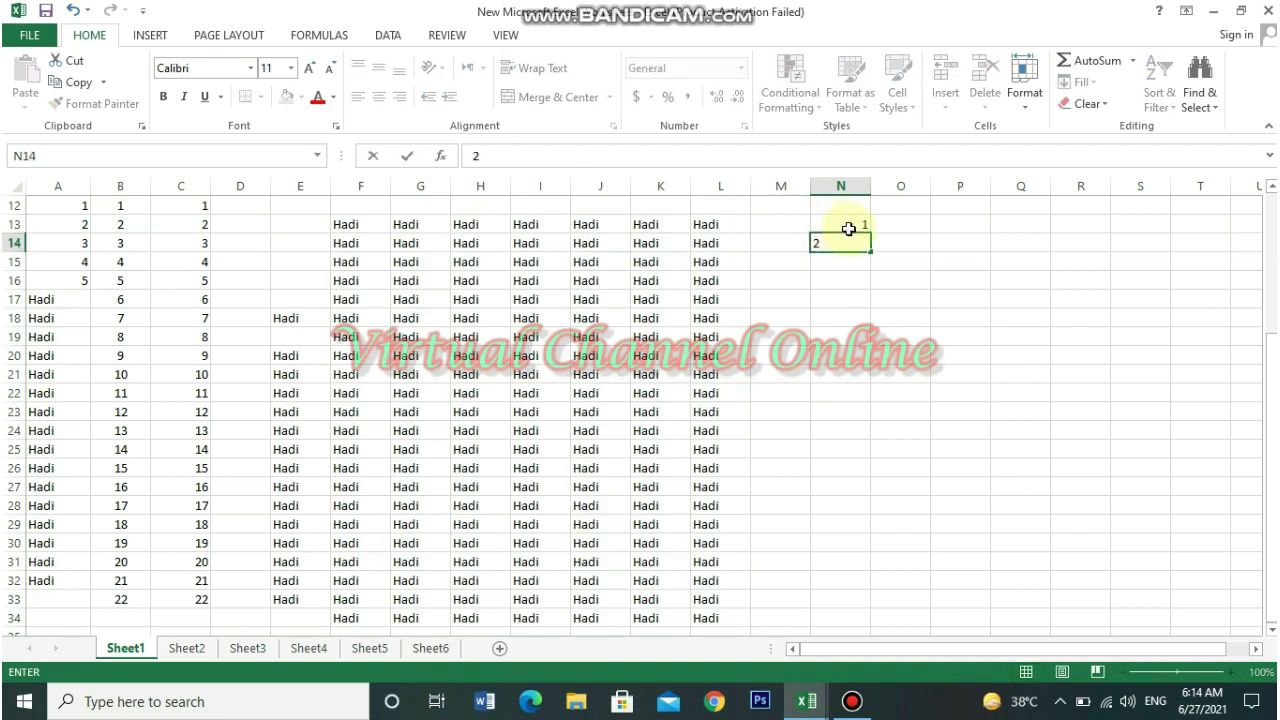
pyautogui.click(852, 225)
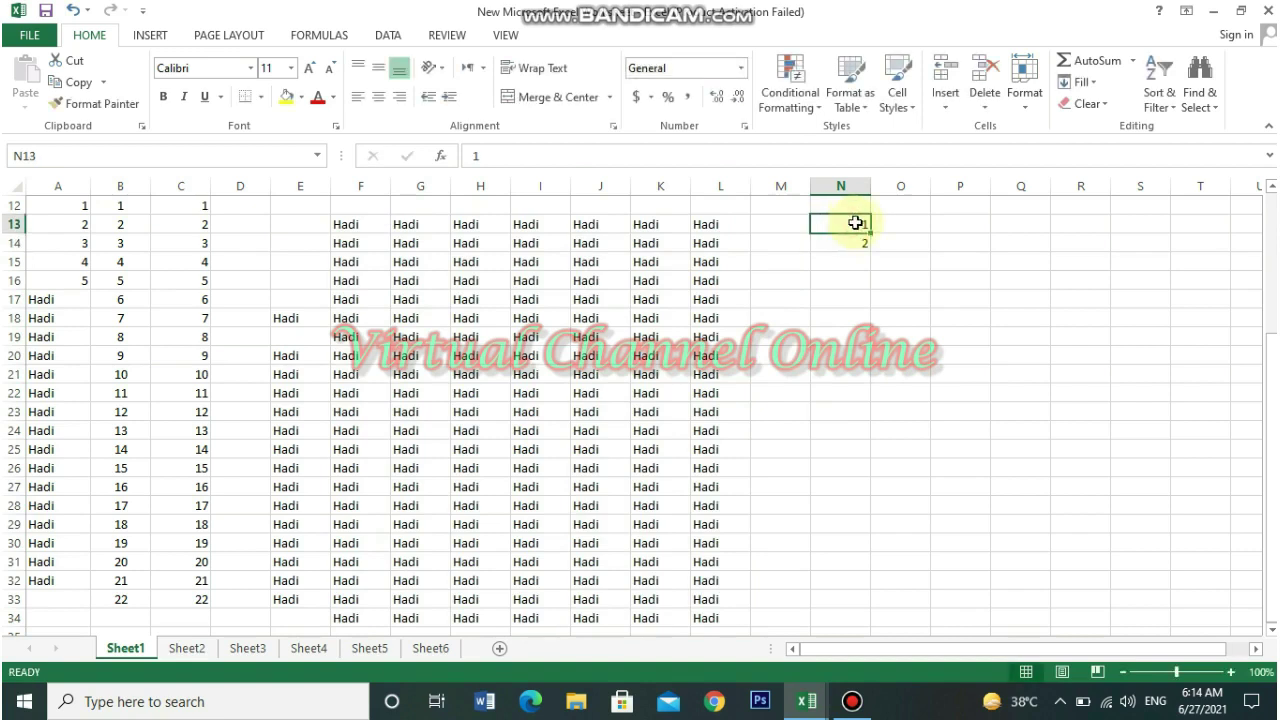
pyautogui.moveTo(840, 231); pyautogui.dragTo(840, 236)
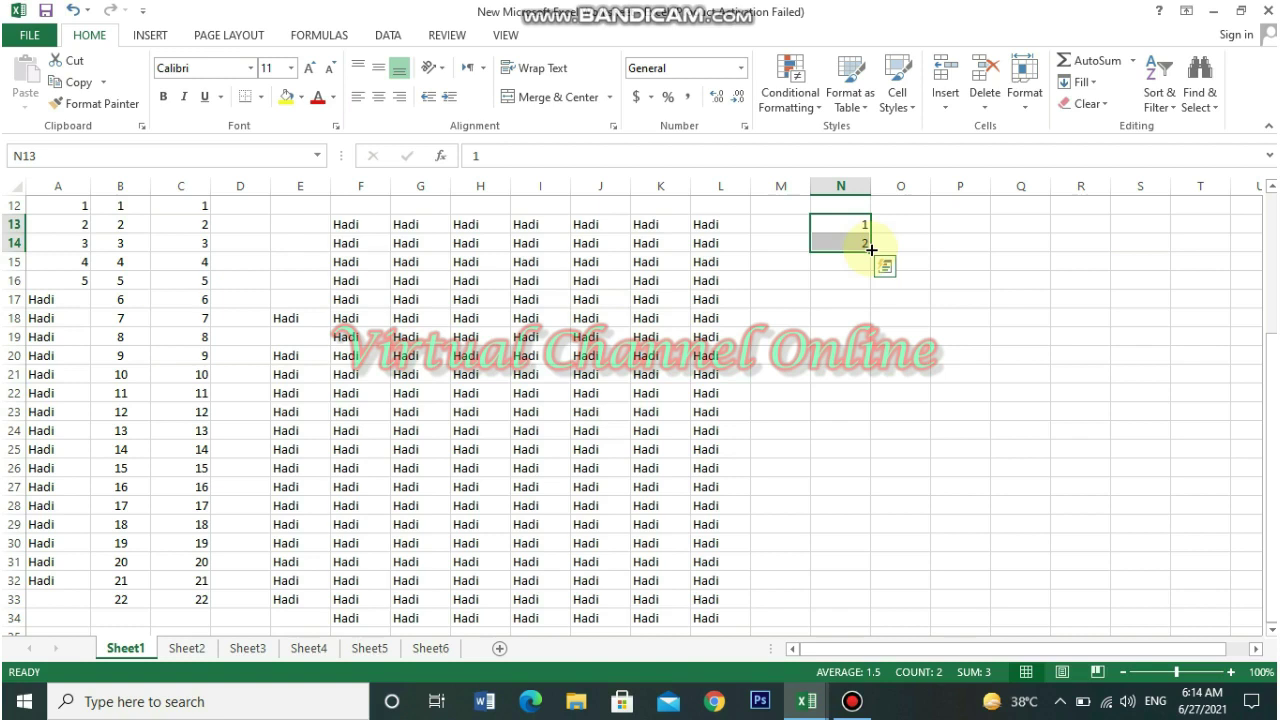
pyautogui.moveTo(871, 250); pyautogui.dragTo(871, 618)
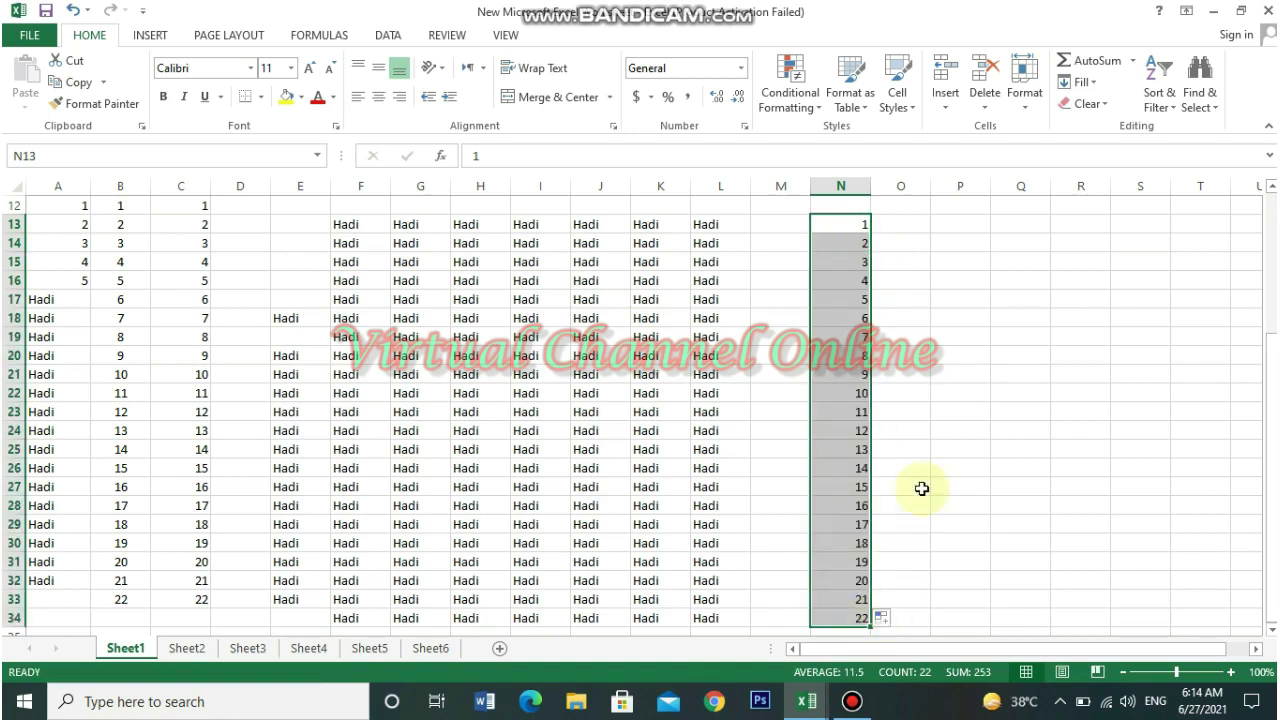
# Enter 1 in O13 and auto-fill it down to O34 as a number series increasing by one
pyautogui.click(919, 226)
pyautogui.write('1')
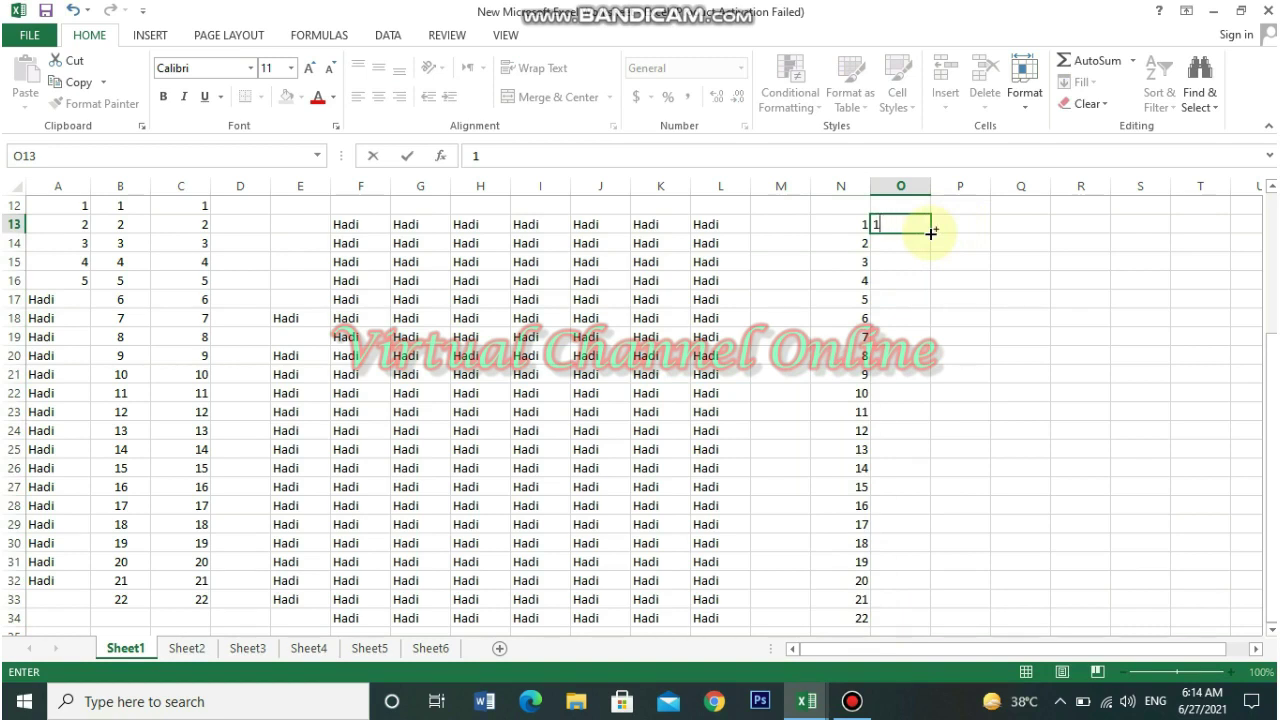
pyautogui.moveTo(931, 232); pyautogui.dragTo(959, 627)
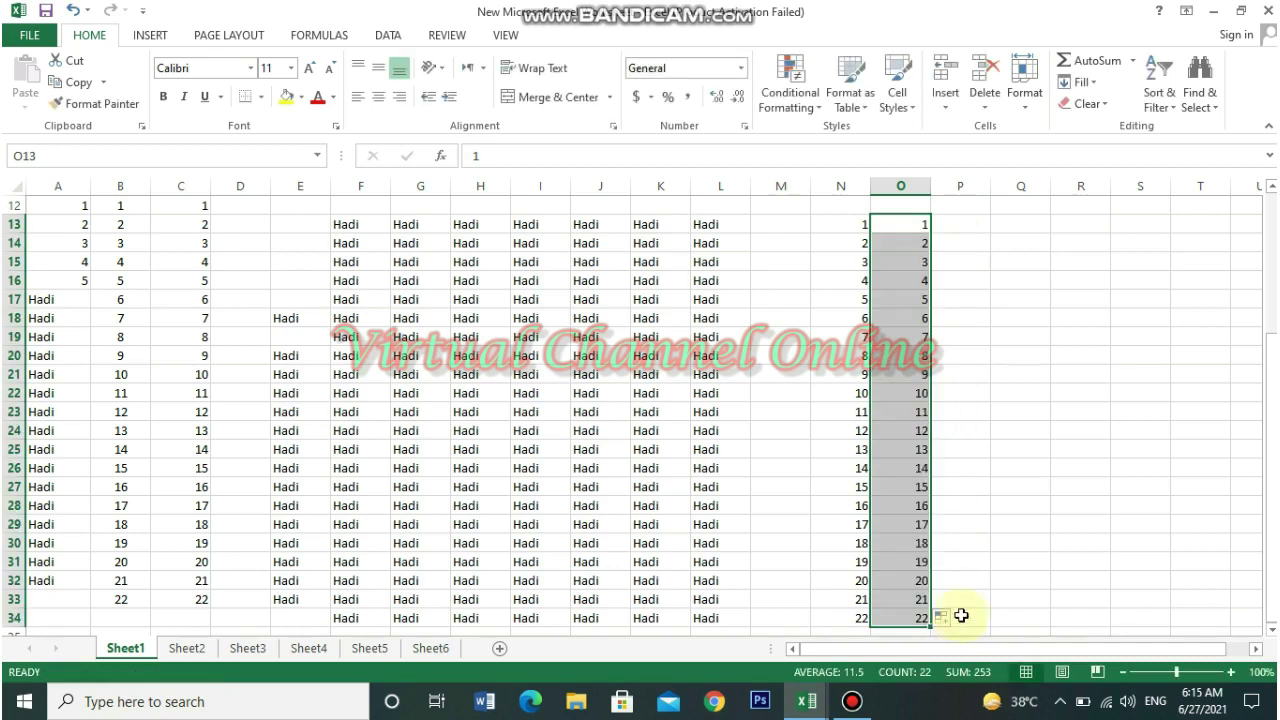
# Enter 2 in P13 and 4 in P14, auto-fill the even-number series down to P34, and right-align the numbers
pyautogui.click(970, 221)
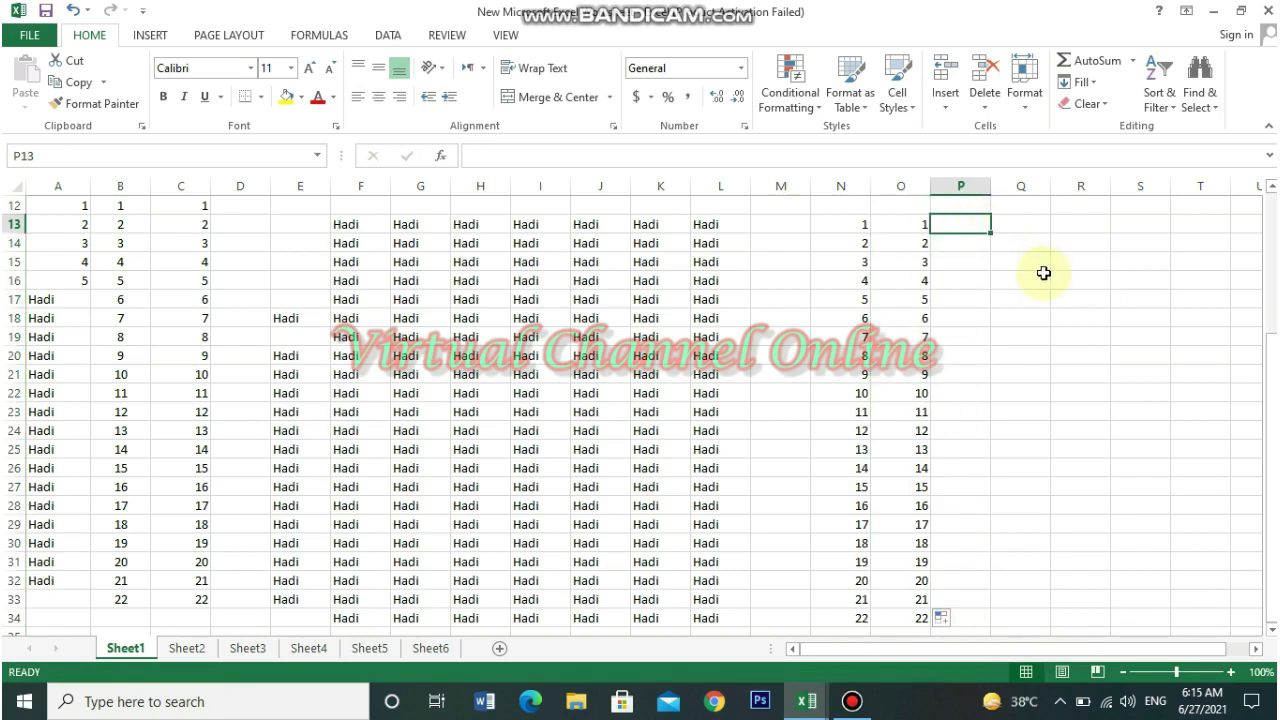
pyautogui.write('2')
pyautogui.press('Return')
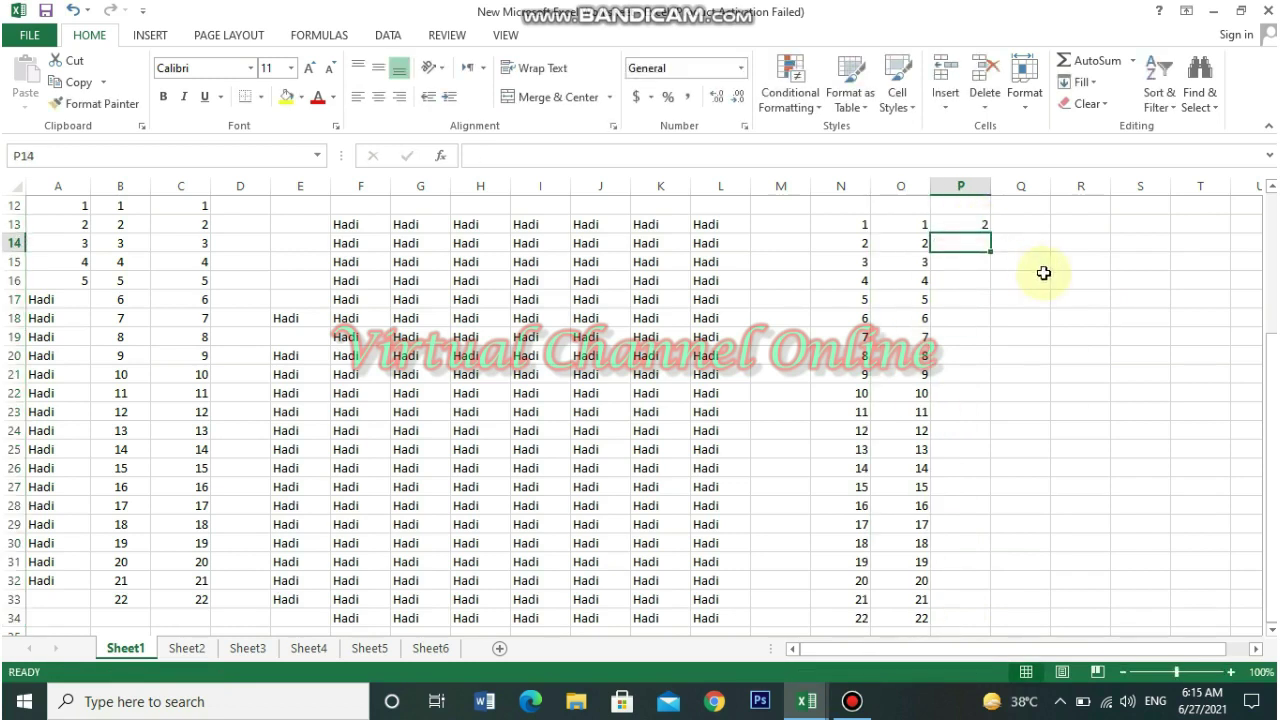
pyautogui.write('4')
pyautogui.click(979, 224)
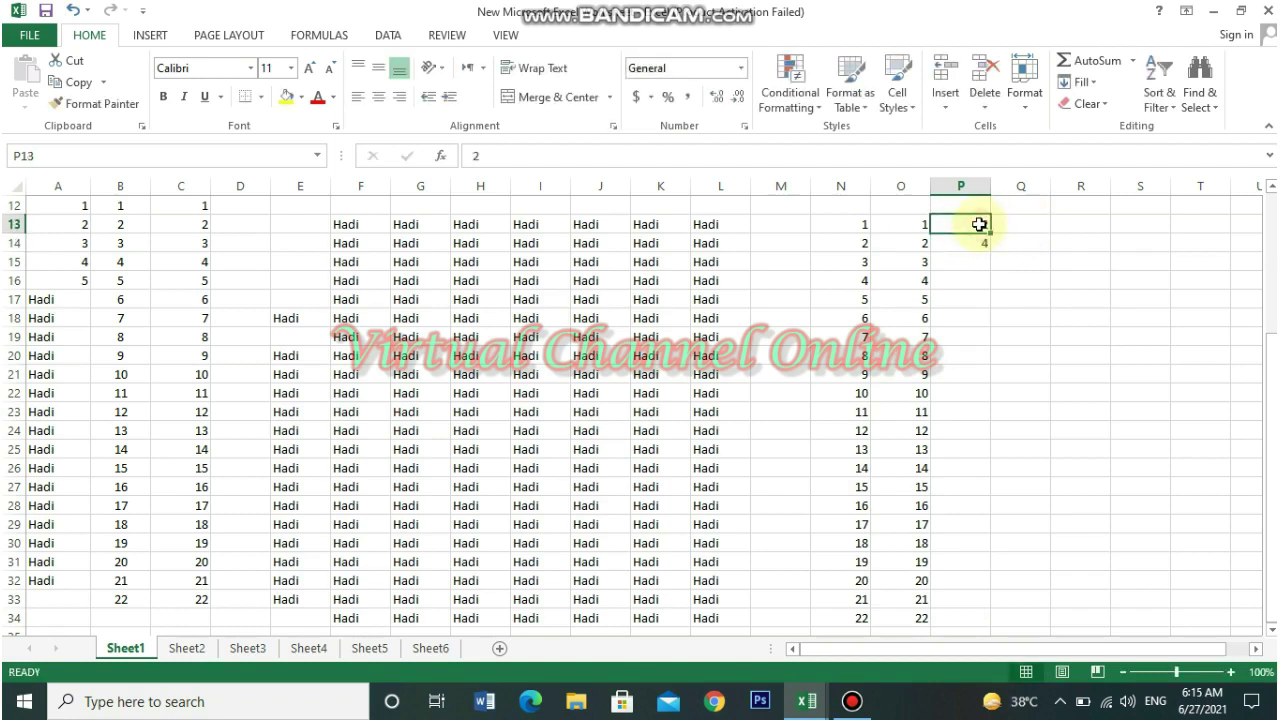
pyautogui.moveTo(979, 224); pyautogui.dragTo(971, 240)
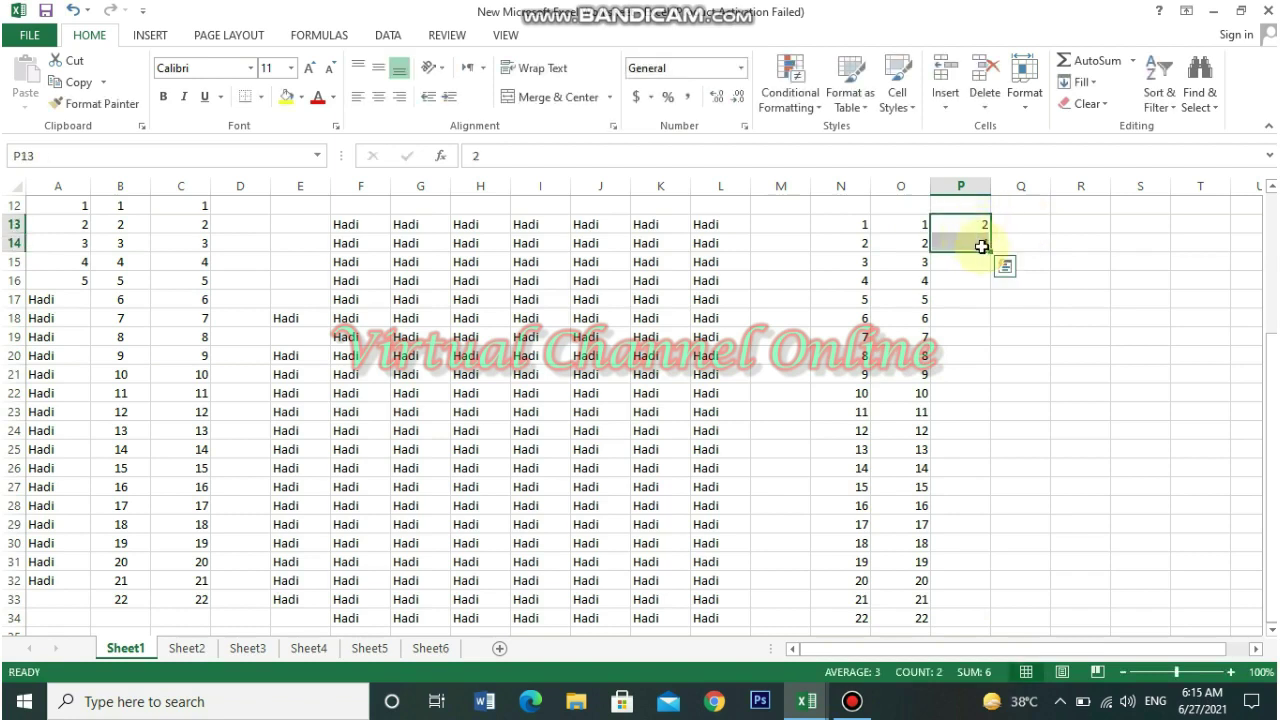
pyautogui.click(1004, 222)
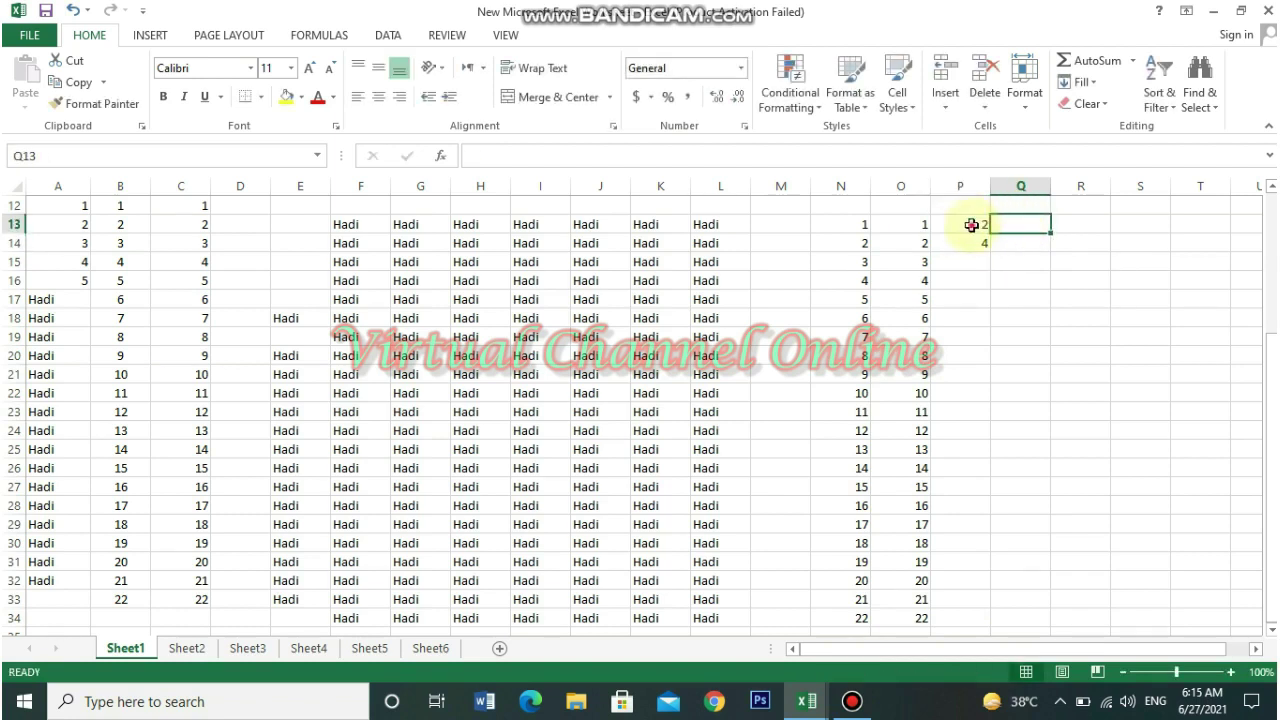
pyautogui.moveTo(971, 225); pyautogui.dragTo(971, 237)
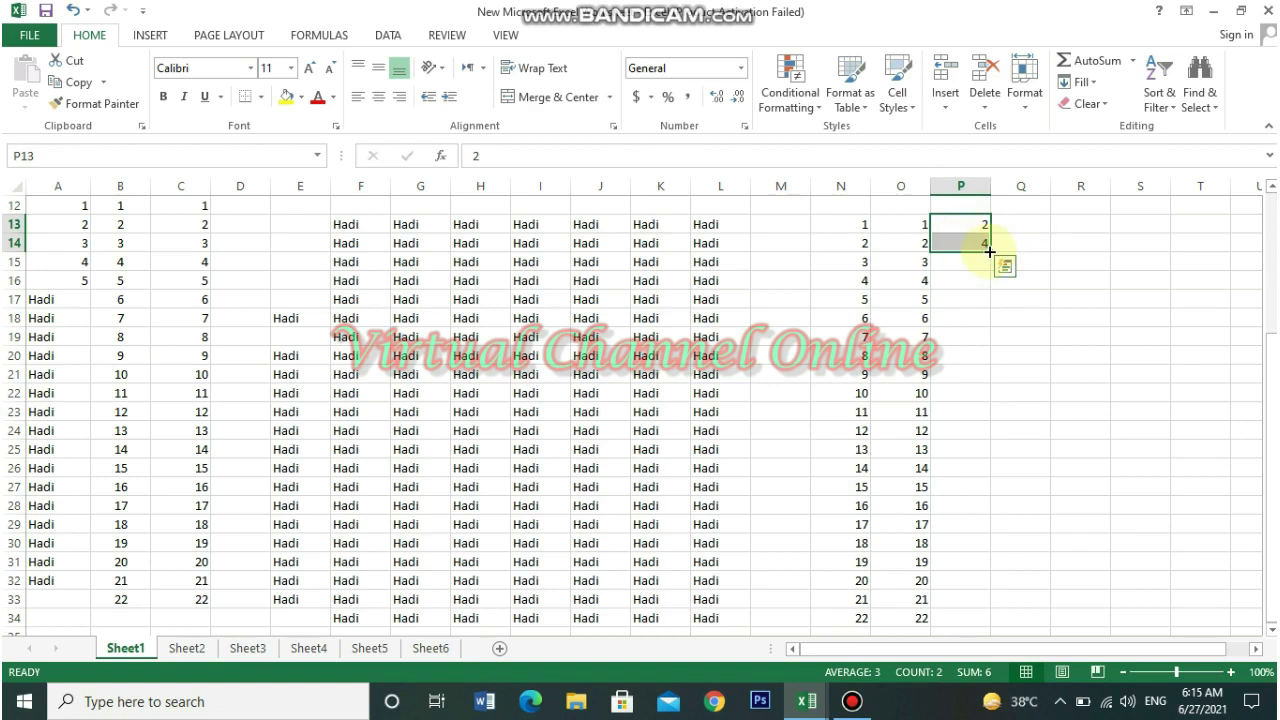
pyautogui.moveTo(988, 248); pyautogui.dragTo(988, 619)
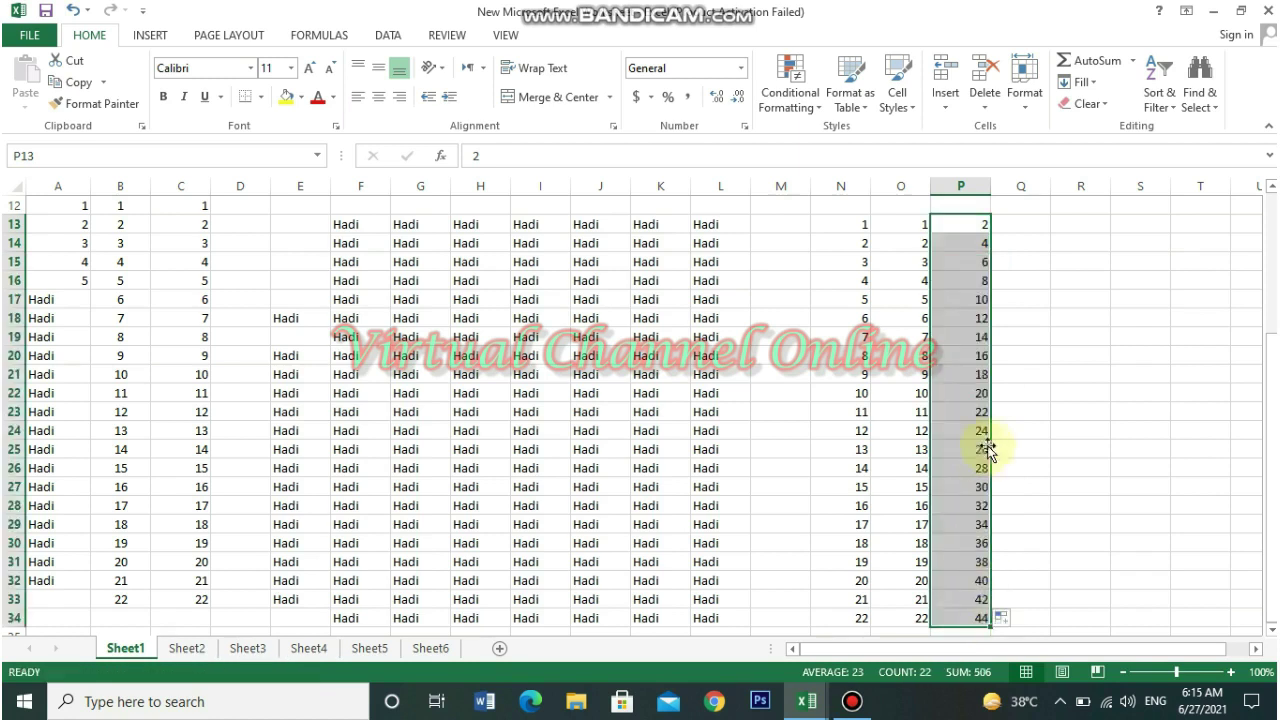
pyautogui.click(398, 96)
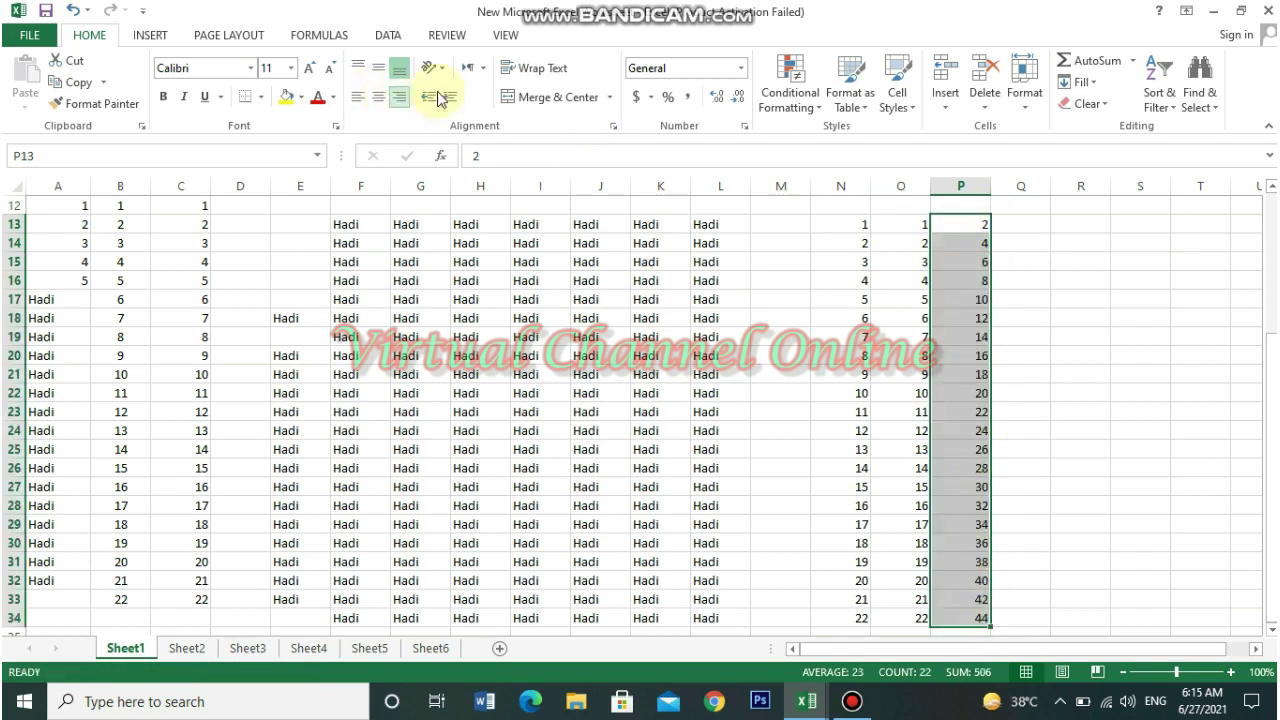
# Center the numbers in P13:P34, and fill Q13:Q34 with a series of nines starting from 9 and 18
pyautogui.click(379, 96)
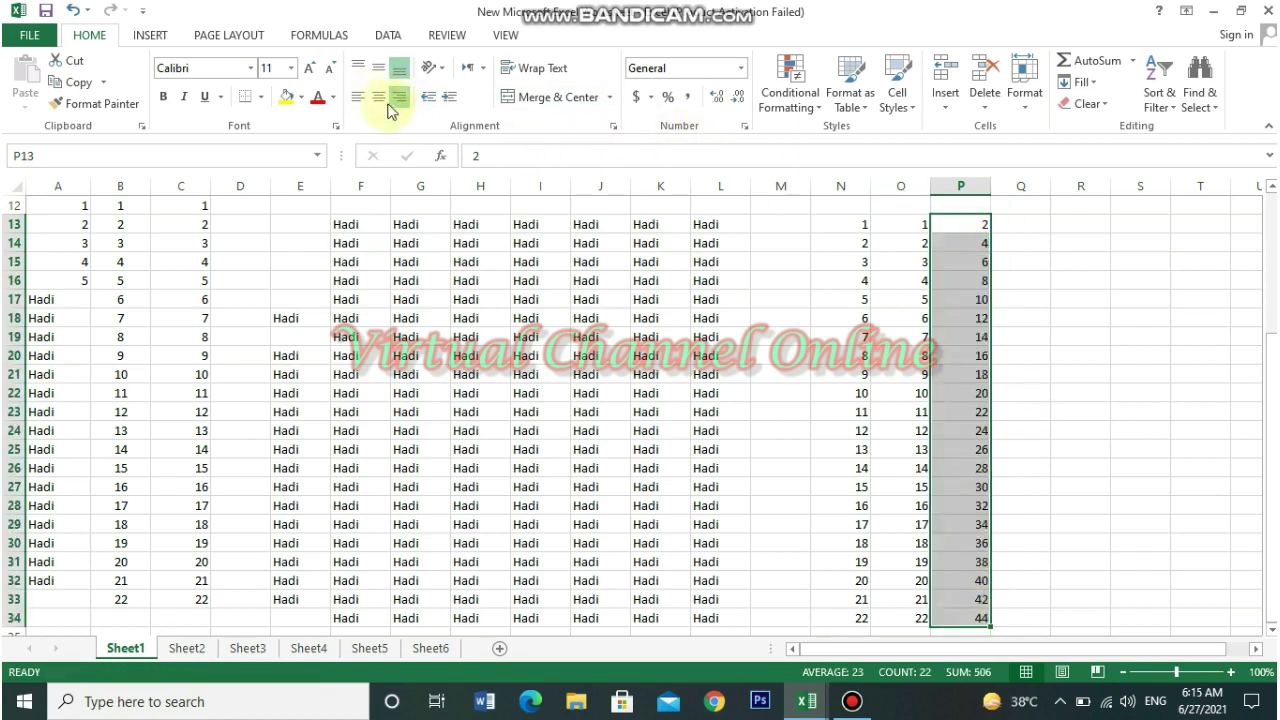
pyautogui.click(1036, 225)
pyautogui.write('9')
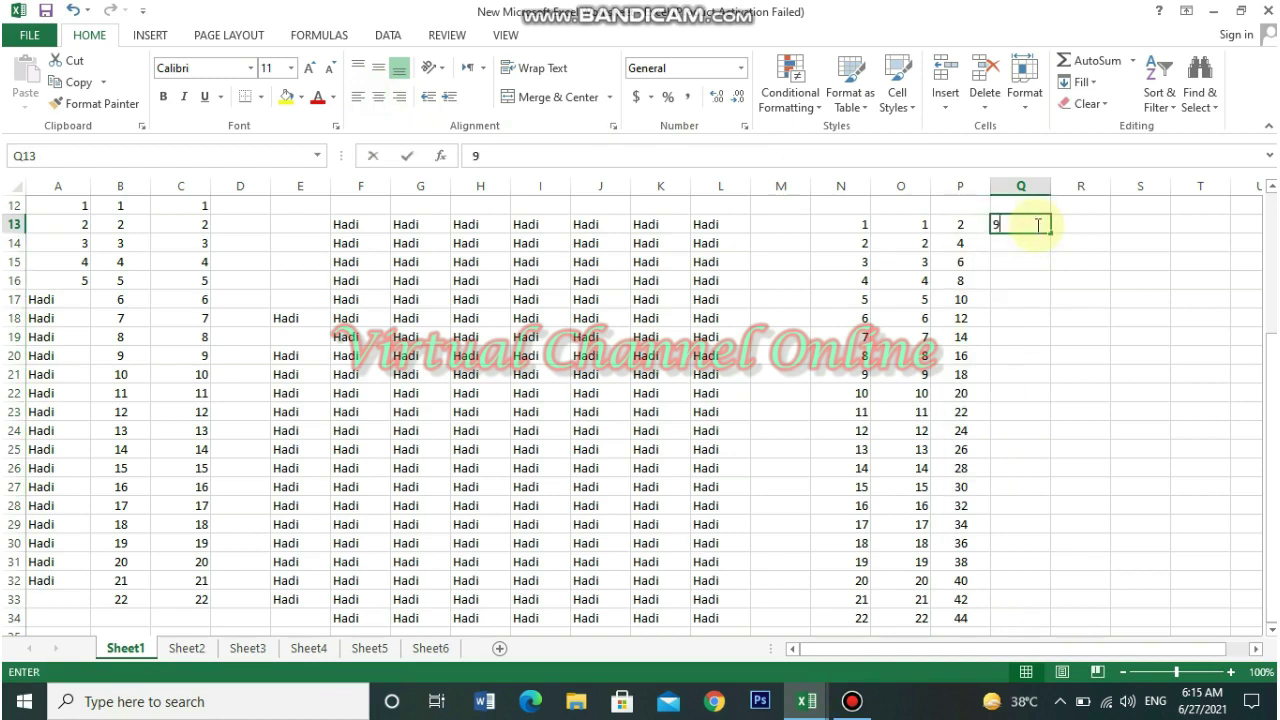
pyautogui.press('Return')
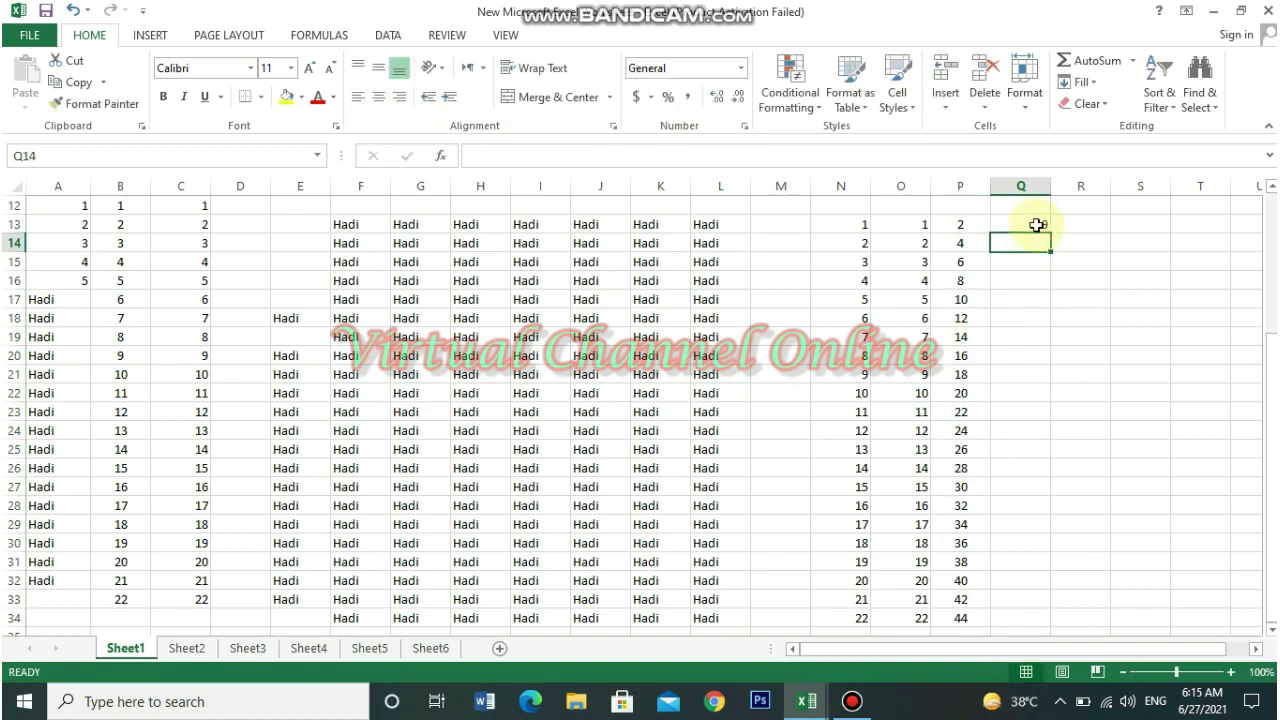
pyautogui.write('18')
pyautogui.moveTo(1036, 225); pyautogui.dragTo(1041, 247)
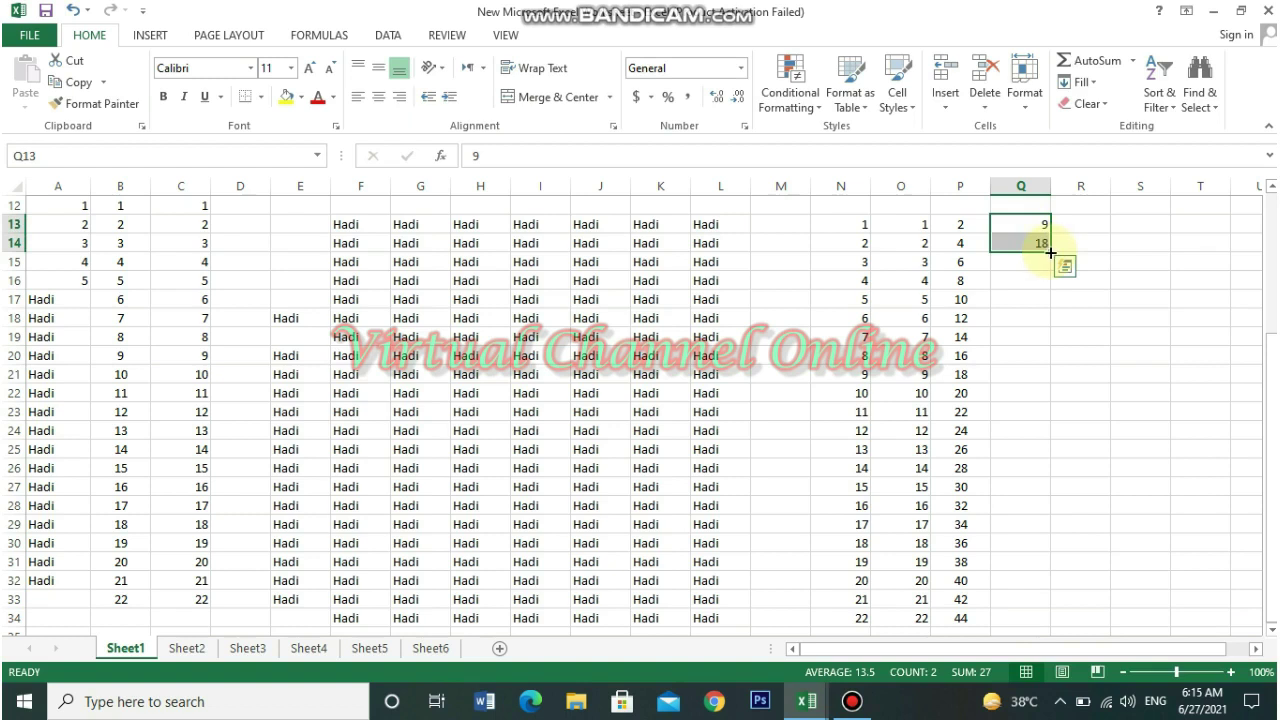
pyautogui.moveTo(1050, 253); pyautogui.dragTo(1048, 618)
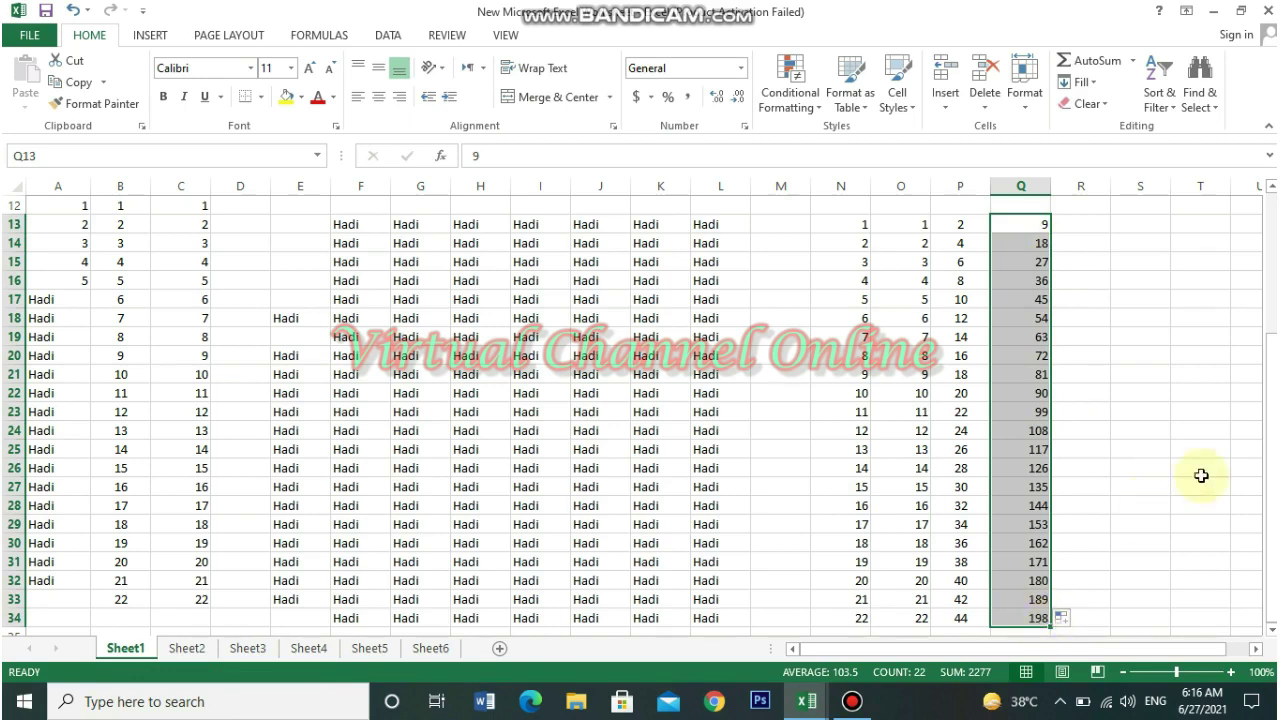
# Enter Mon in A37 and auto-fill the abbreviated weekdays down to A43
pyautogui.click(1272, 391)
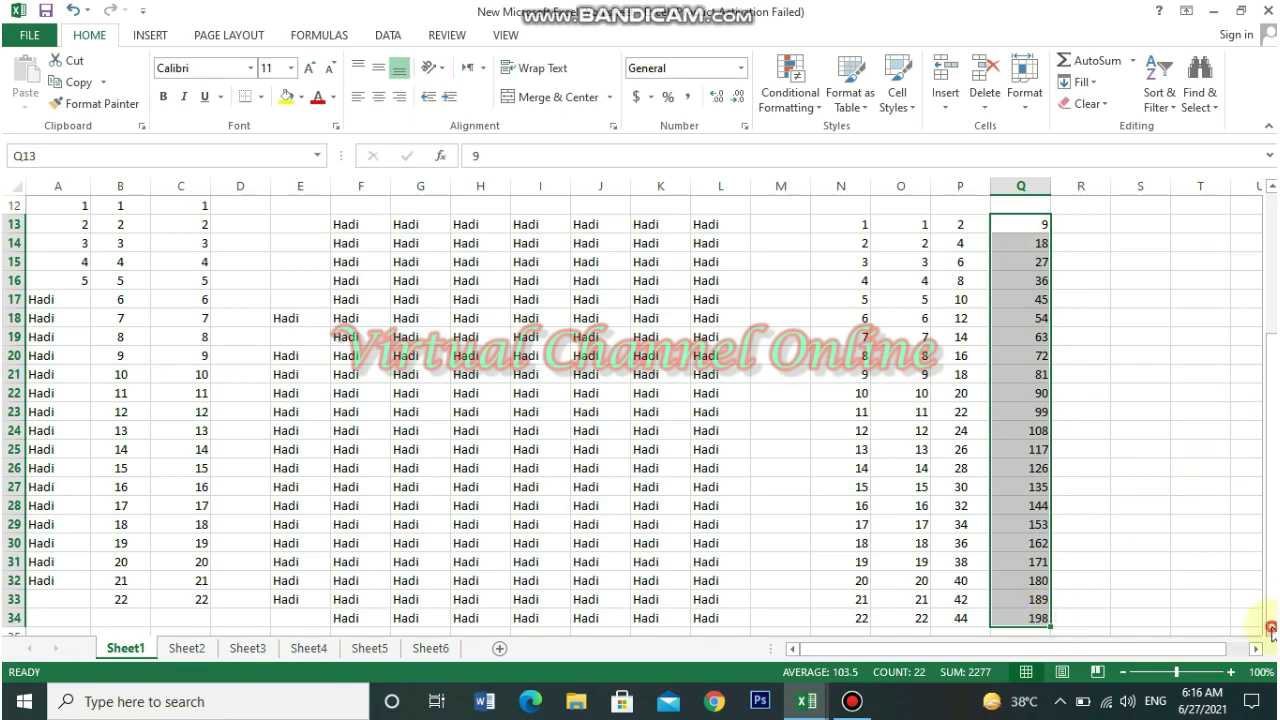
pyautogui.click(1271, 630)
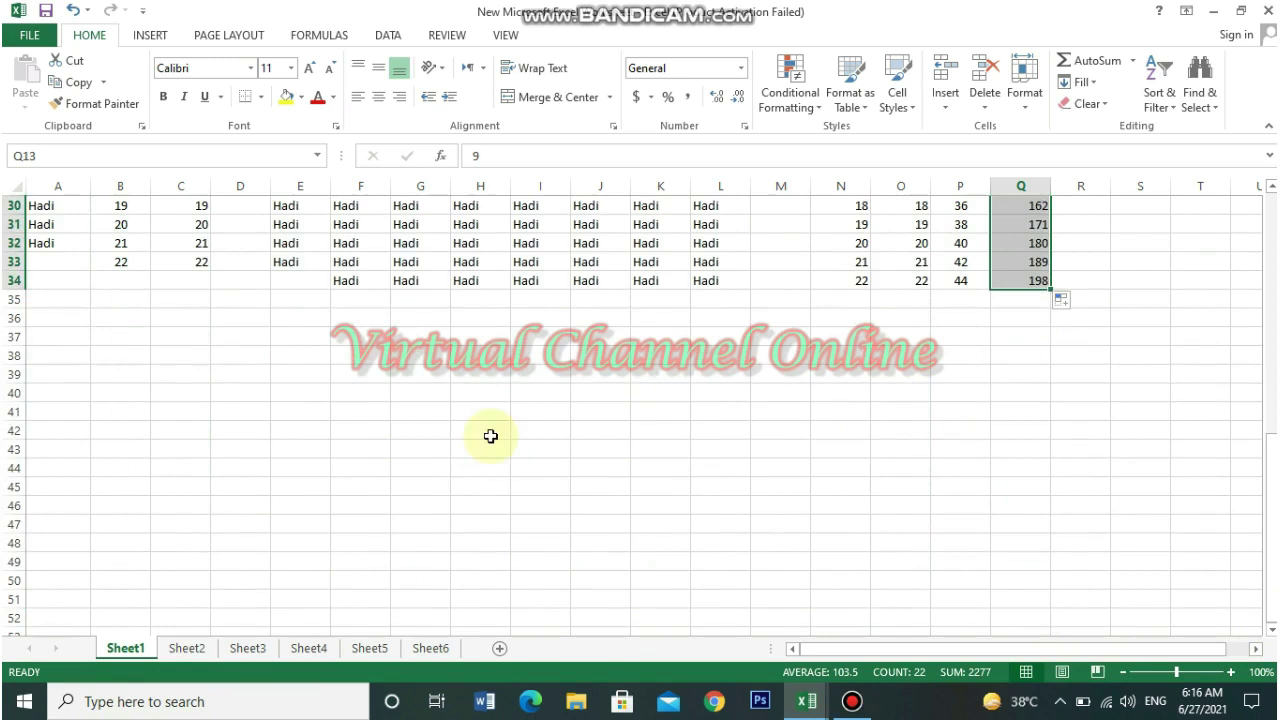
pyautogui.click(58, 334)
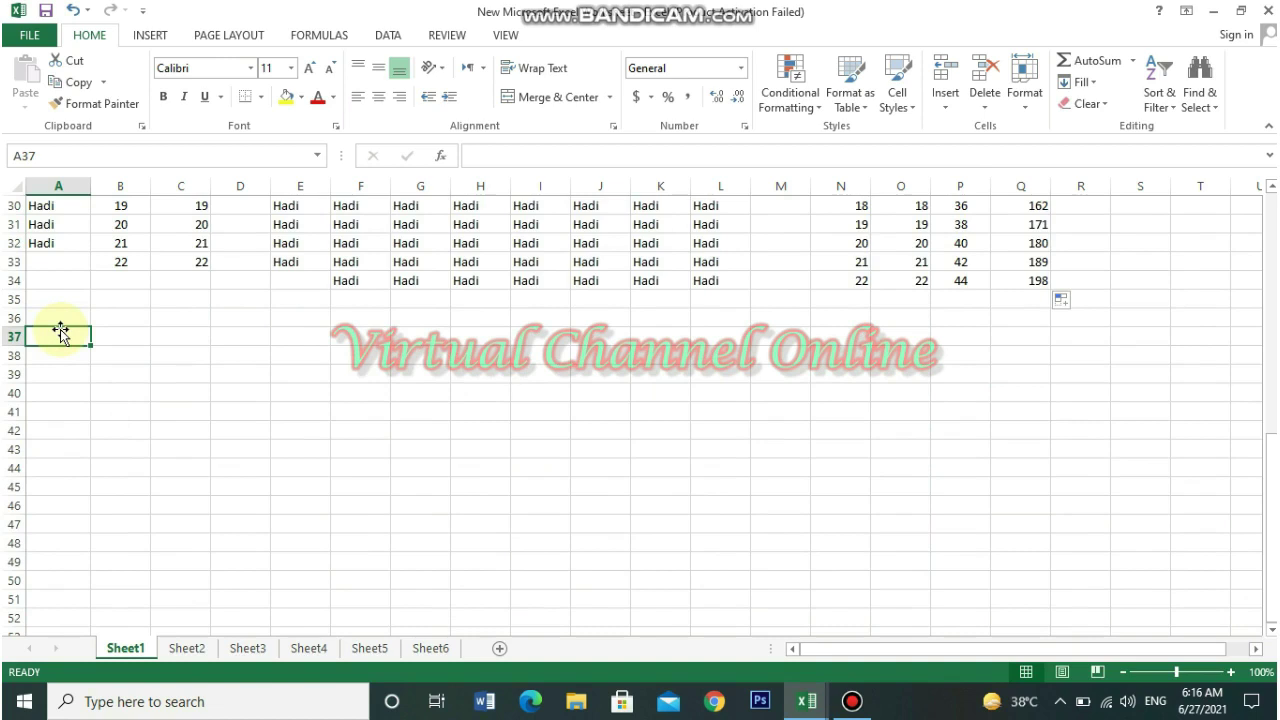
pyautogui.write('Mon')
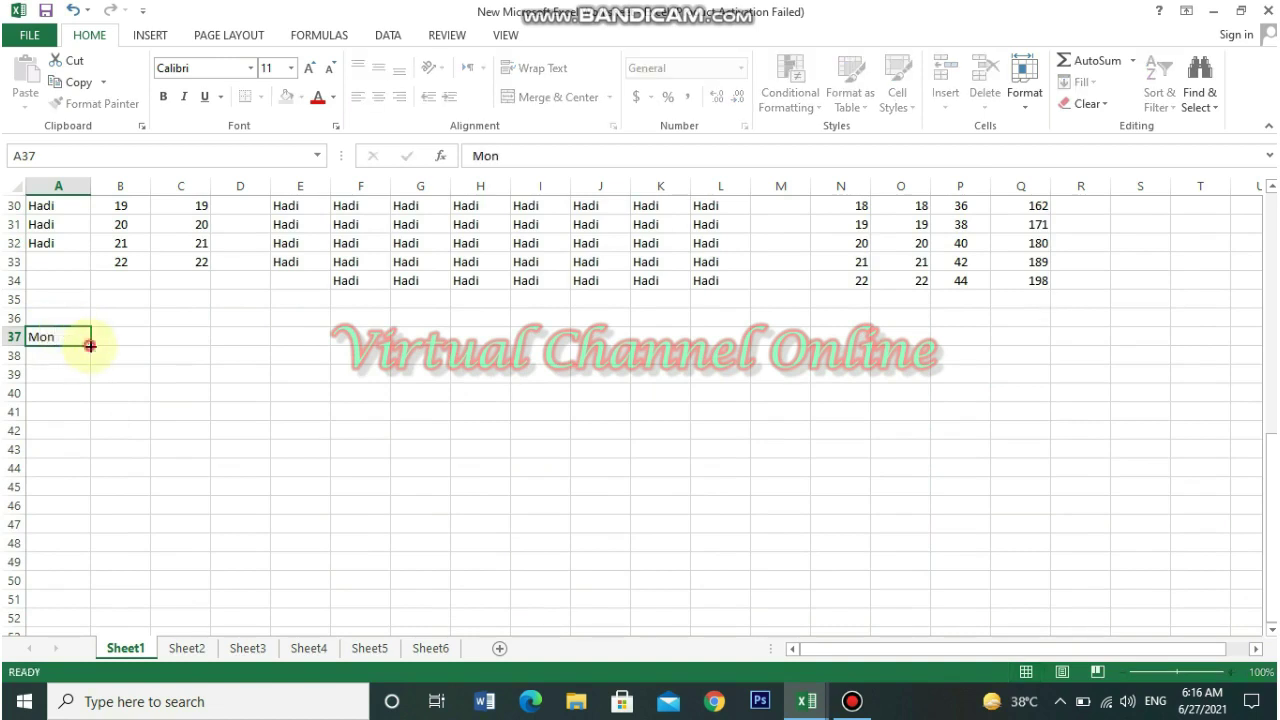
pyautogui.moveTo(90, 346); pyautogui.dragTo(93, 457)
# Enter Monday in B37 and auto-fill the full weekday names down to B43
pyautogui.click(124, 337)
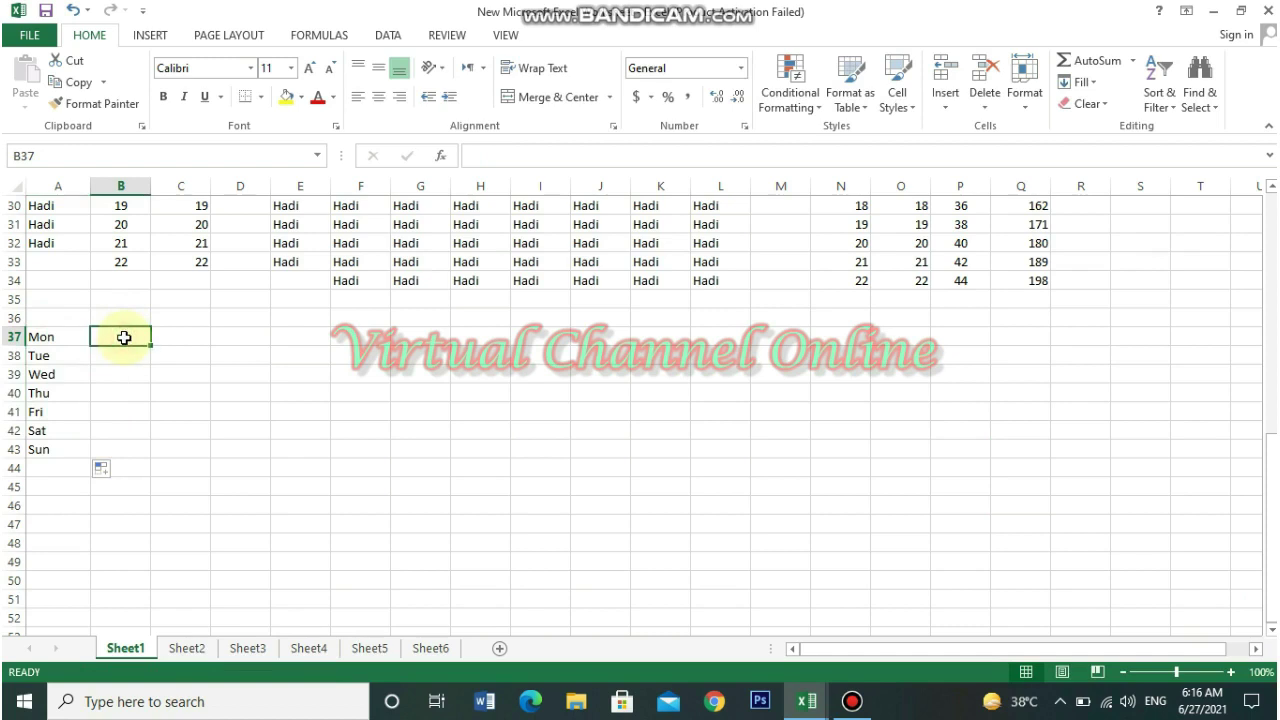
pyautogui.write('Monday')
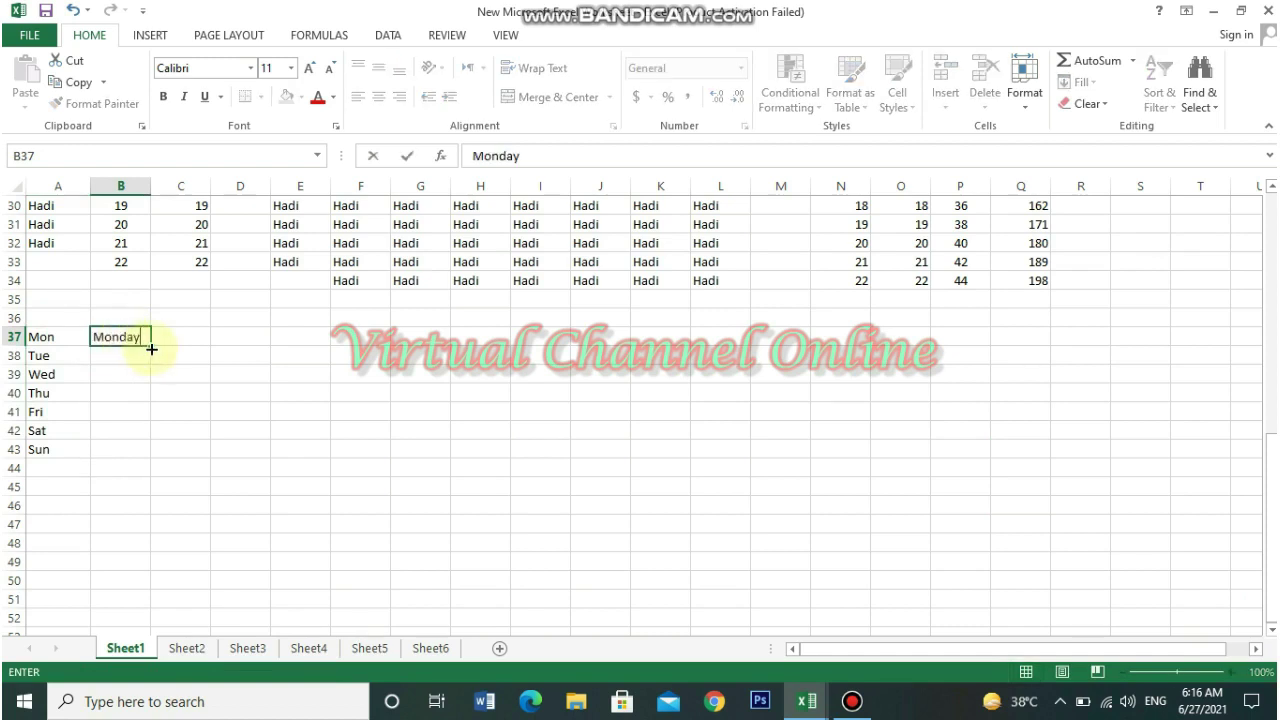
pyautogui.moveTo(150, 345); pyautogui.dragTo(157, 468)
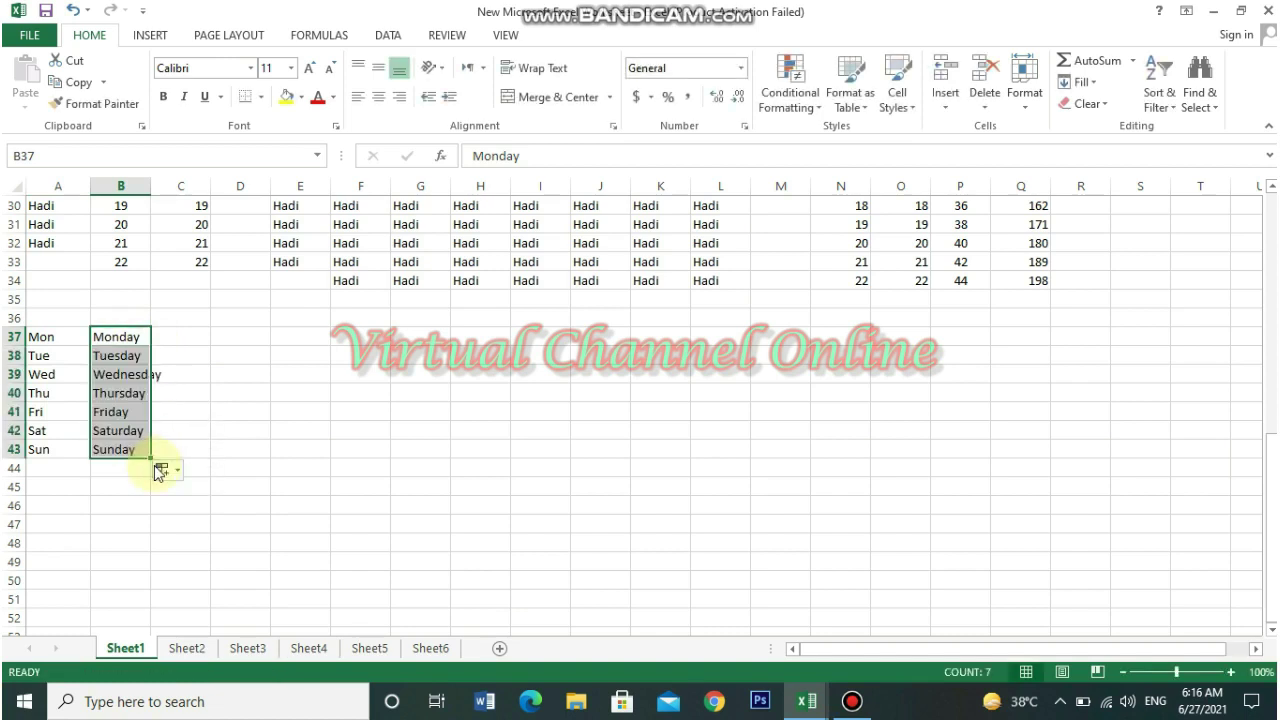
# Enter Friday in D37 and auto-fill the weekday names from it down to D44
pyautogui.click(236, 340)
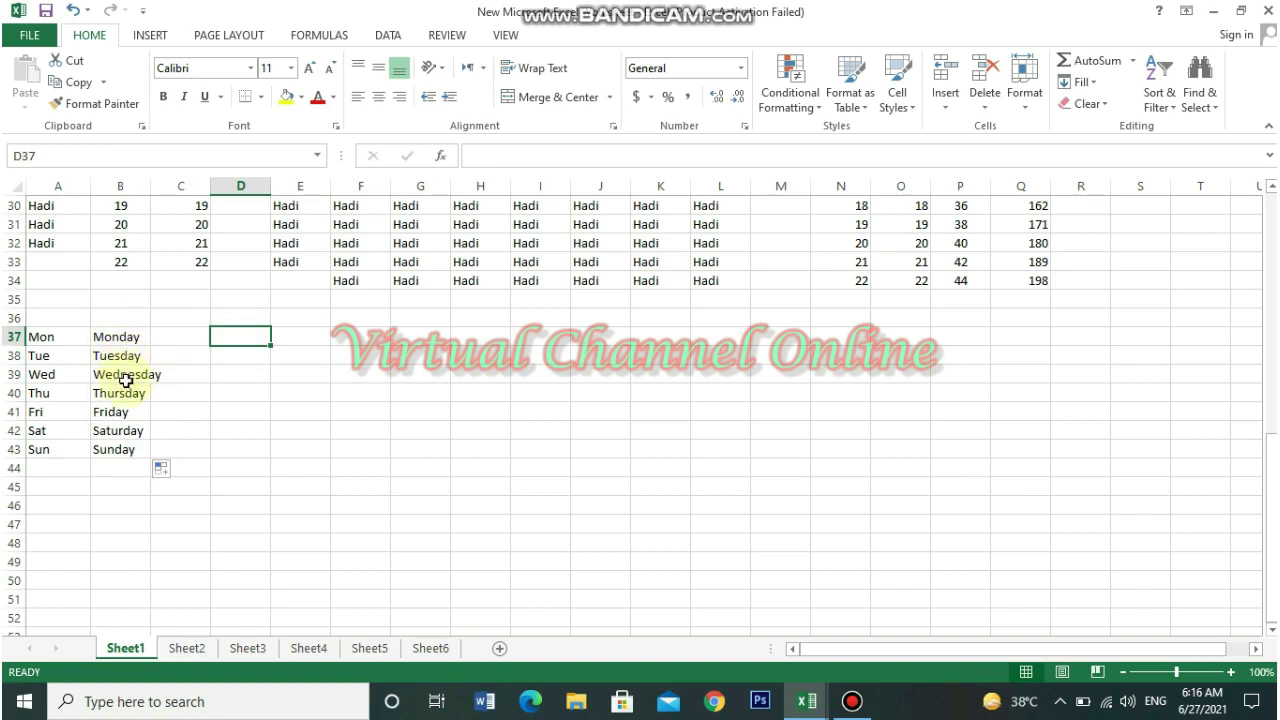
pyautogui.write('F')
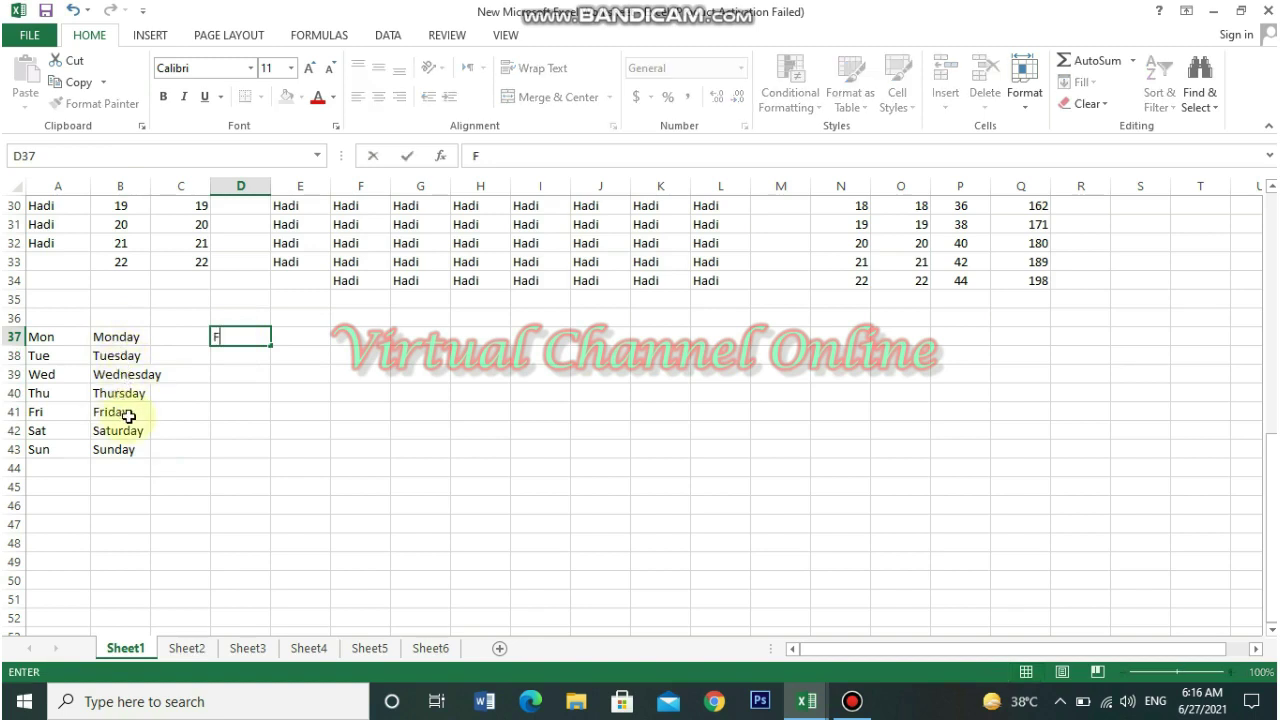
pyautogui.write('ridy')
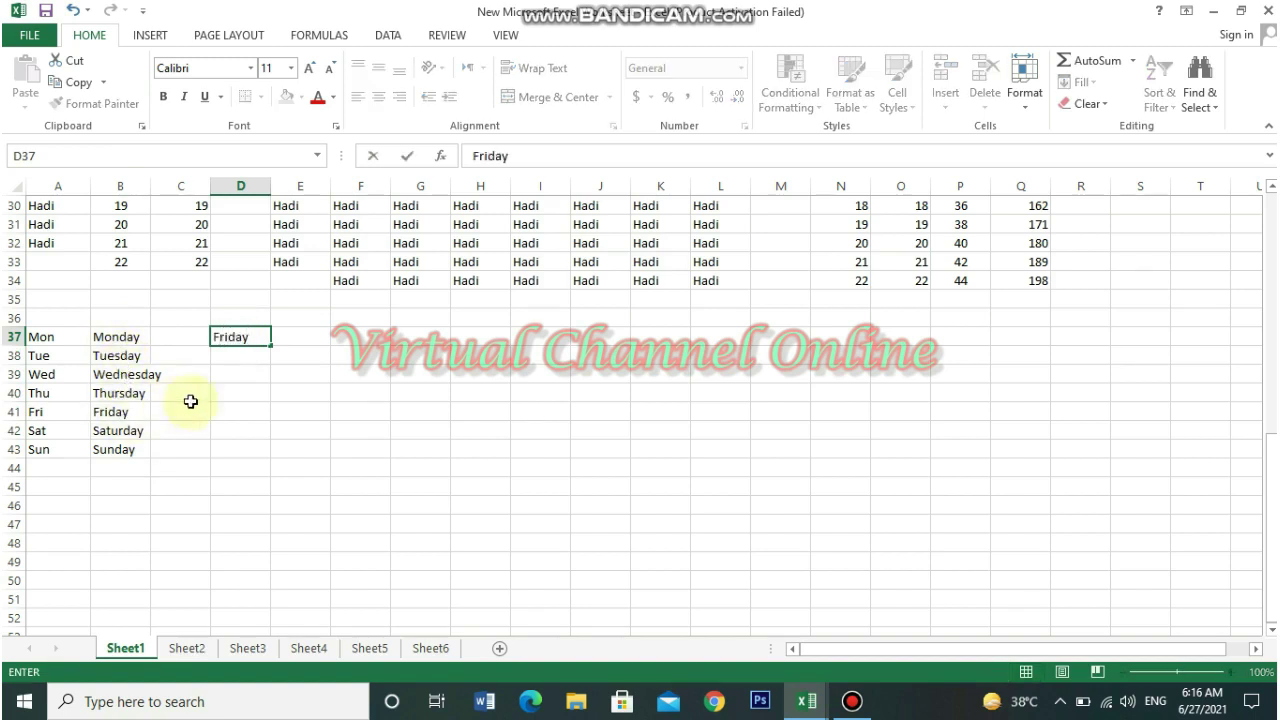
pyautogui.moveTo(269, 345); pyautogui.dragTo(277, 466)
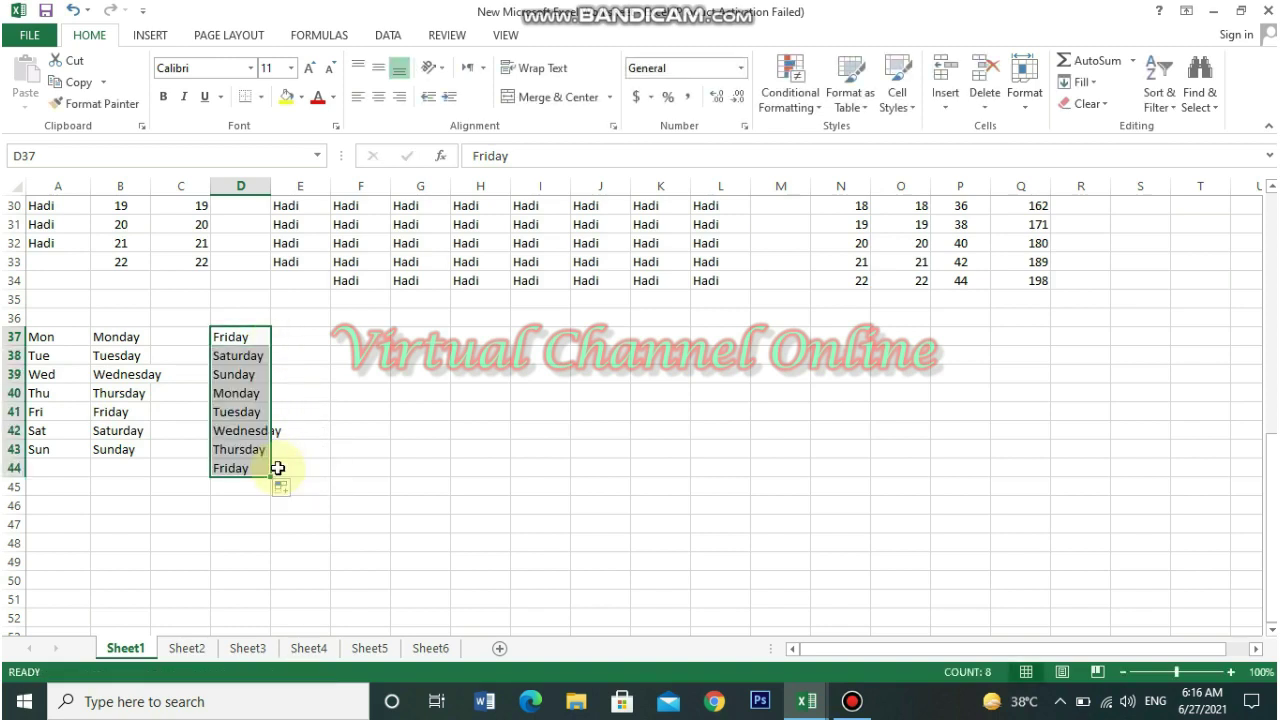
# Enter Jan in F37 and auto-fill the abbreviated month names down to F51
pyautogui.click(365, 340)
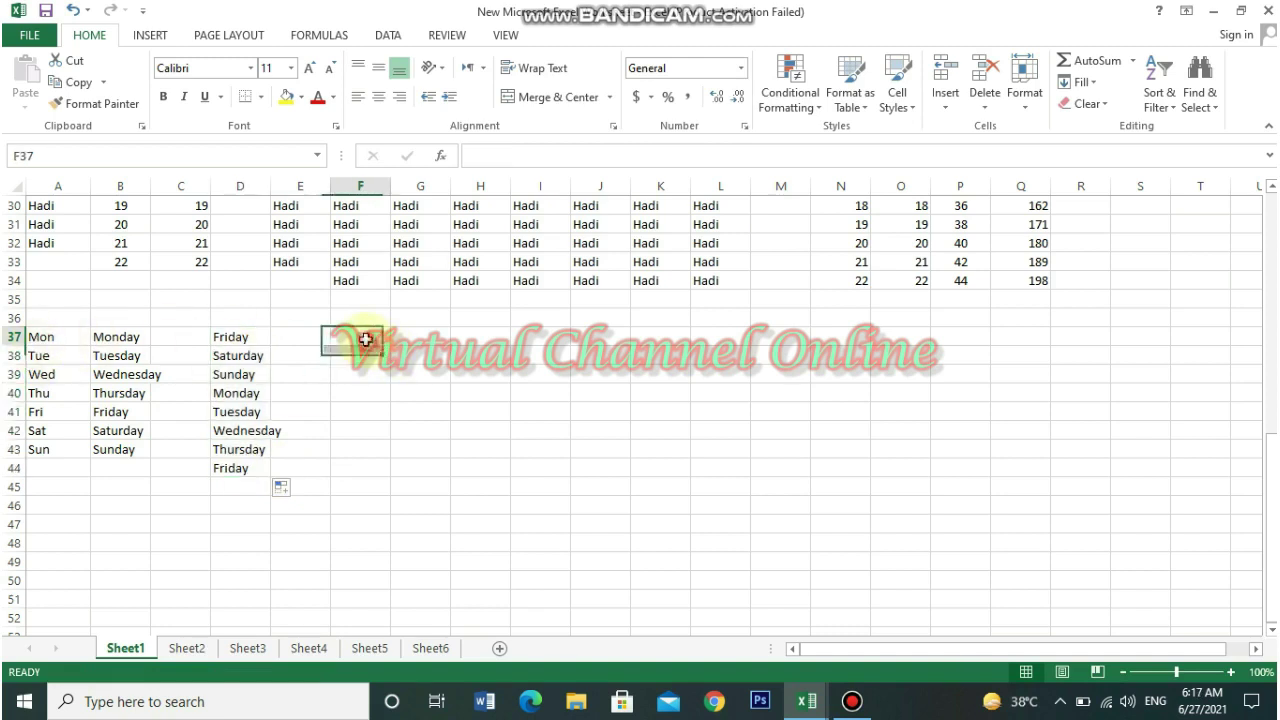
pyautogui.write('Jan')
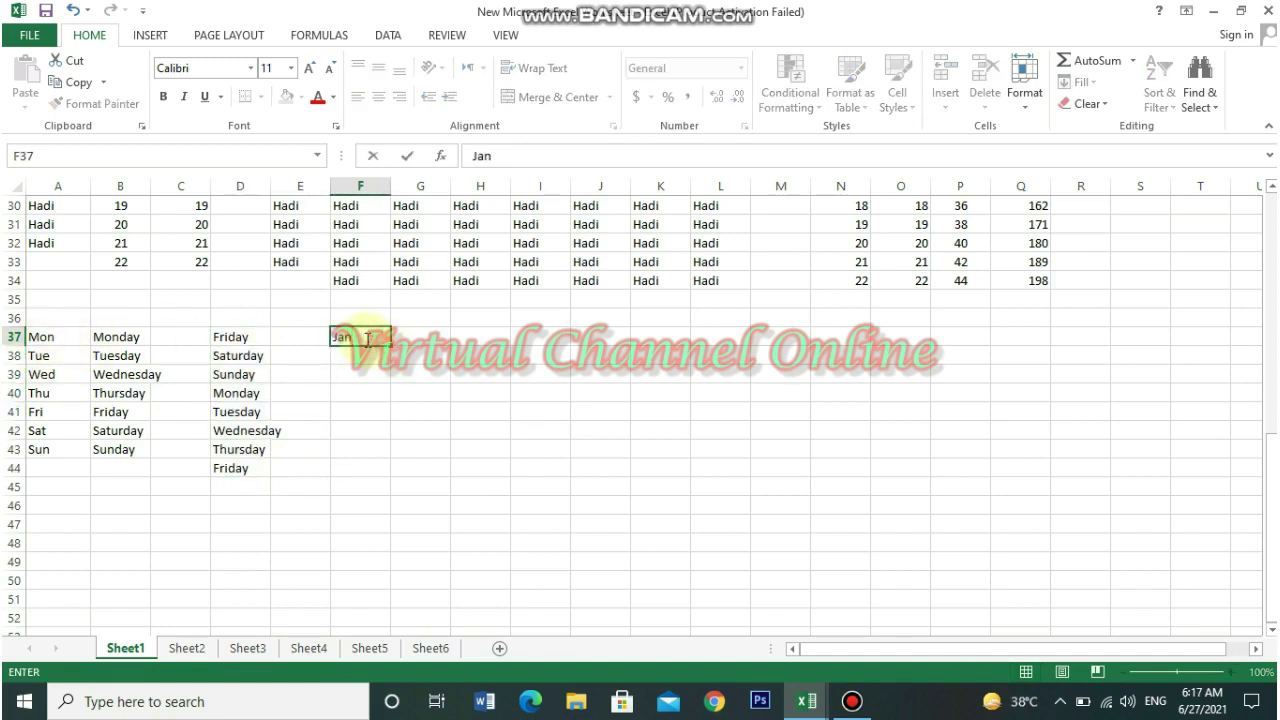
pyautogui.click(405, 350)
pyautogui.click(372, 338)
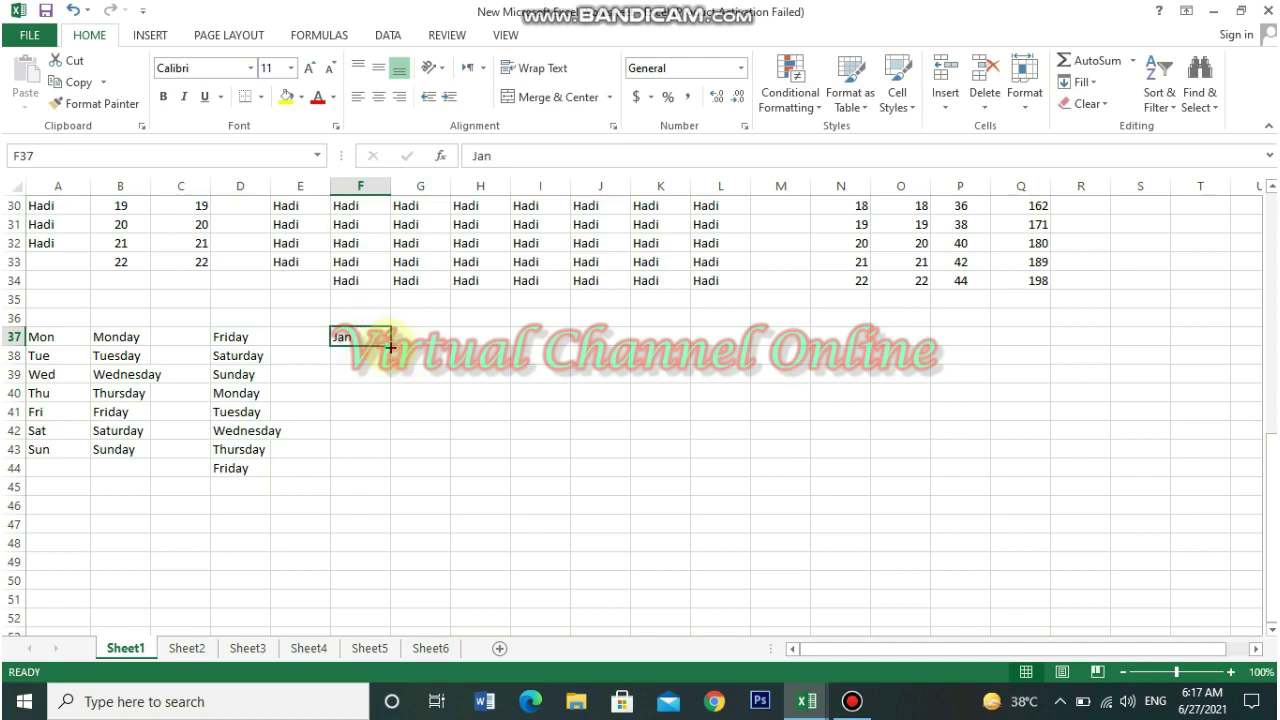
pyautogui.moveTo(390, 346); pyautogui.dragTo(386, 600)
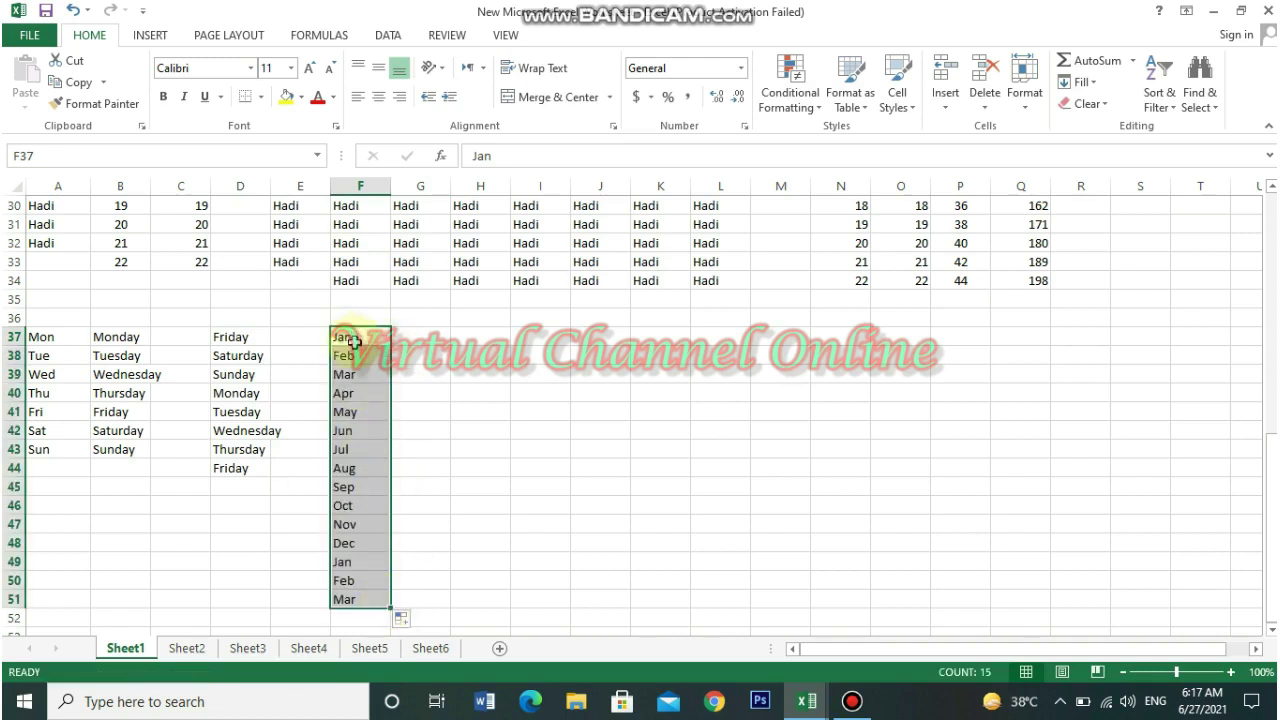
# Enter January in G37 and auto-fill the full month names down to G54
pyautogui.click(424, 337)
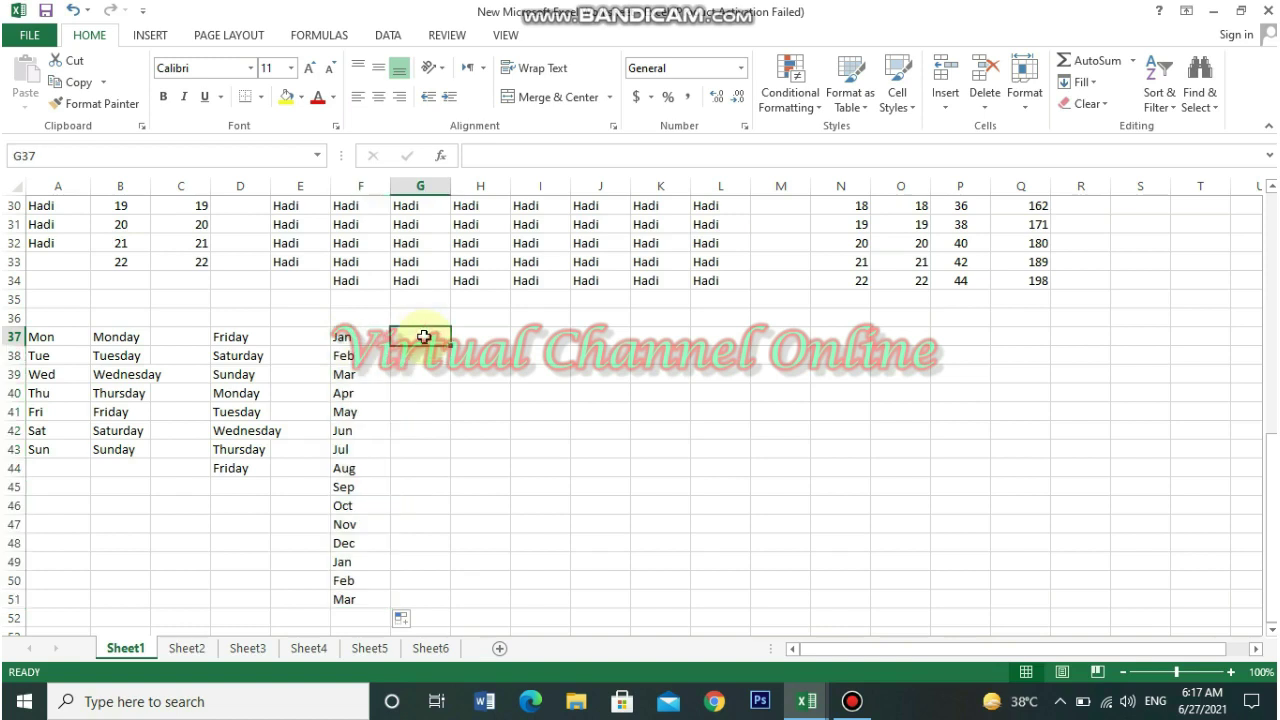
pyautogui.write('Januar')
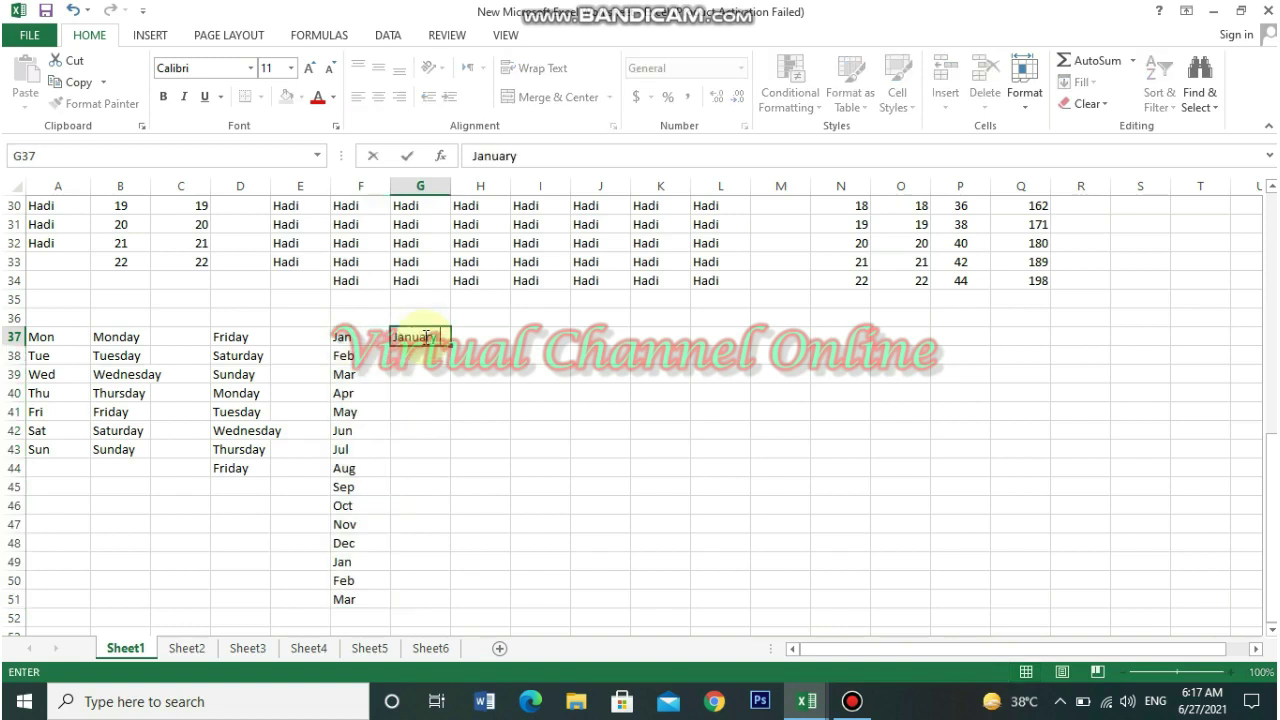
pyautogui.write('y')
pyautogui.click(460, 366)
pyautogui.click(430, 340)
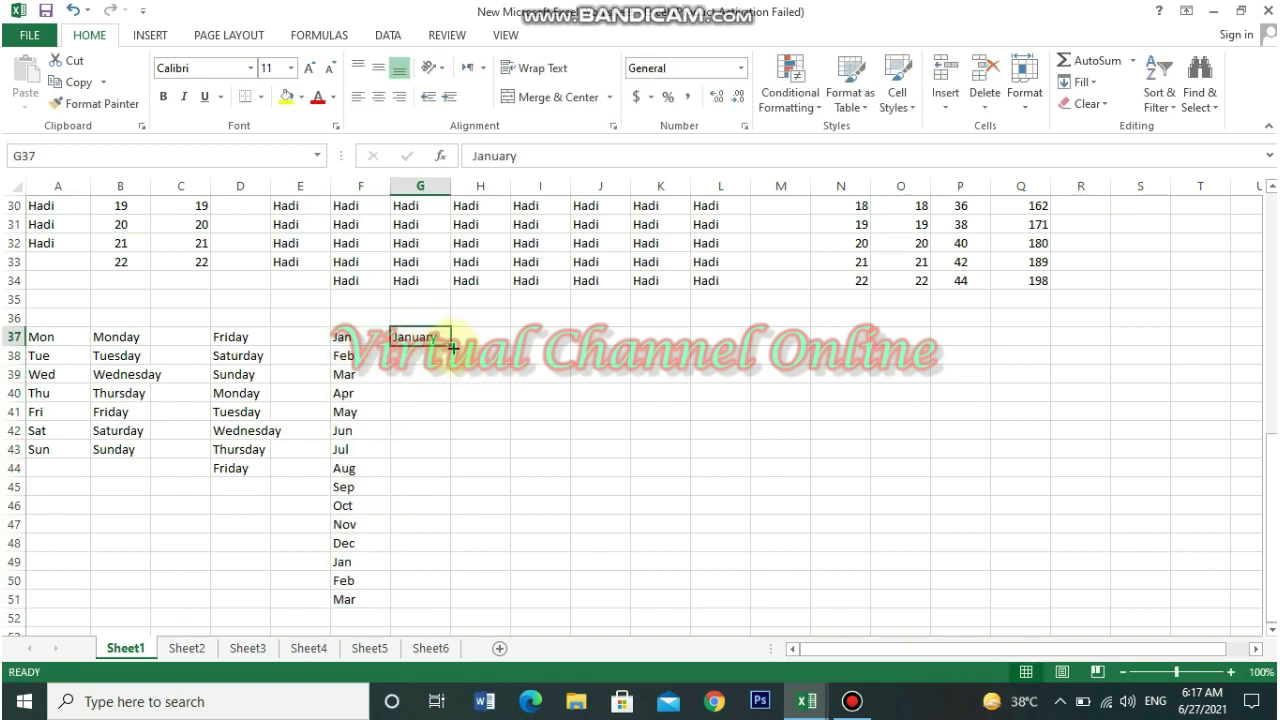
pyautogui.moveTo(453, 347); pyautogui.dragTo(440, 553)
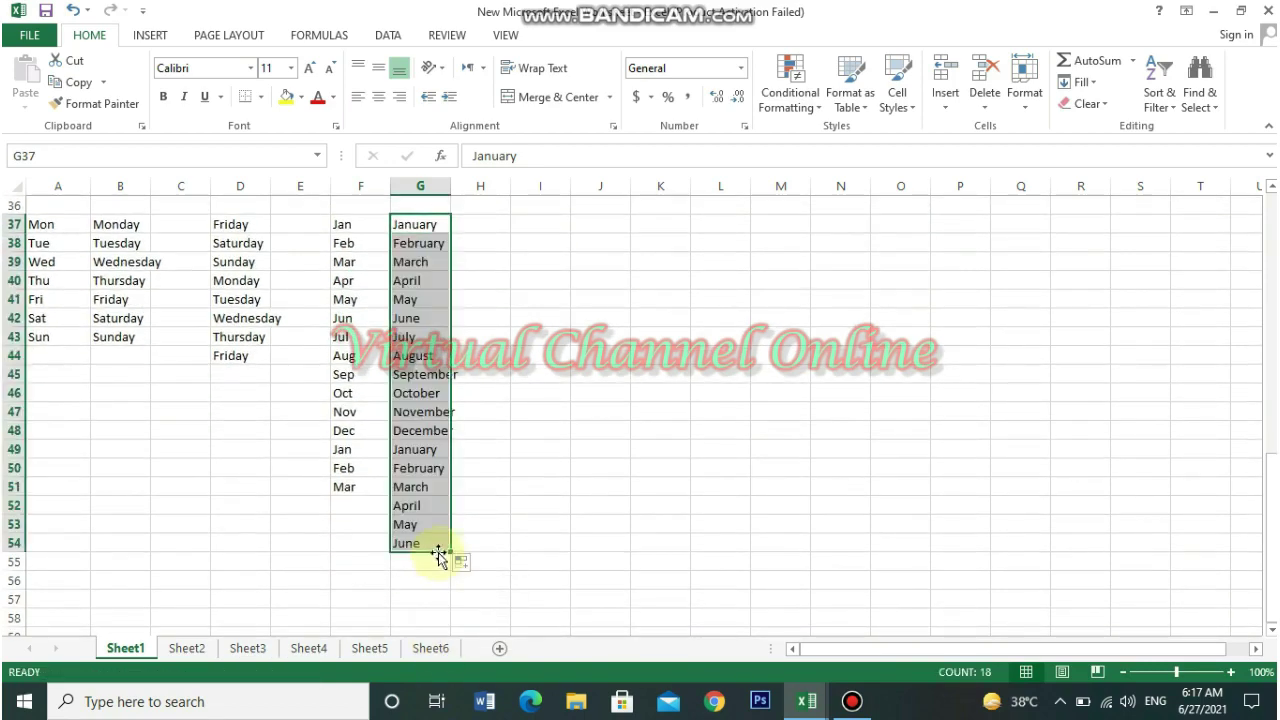
# Enter Jan - 2021 in I37 and auto-fill the month-and-year series down to I53
pyautogui.click(538, 225)
pyautogui.write('Jan - 2021')
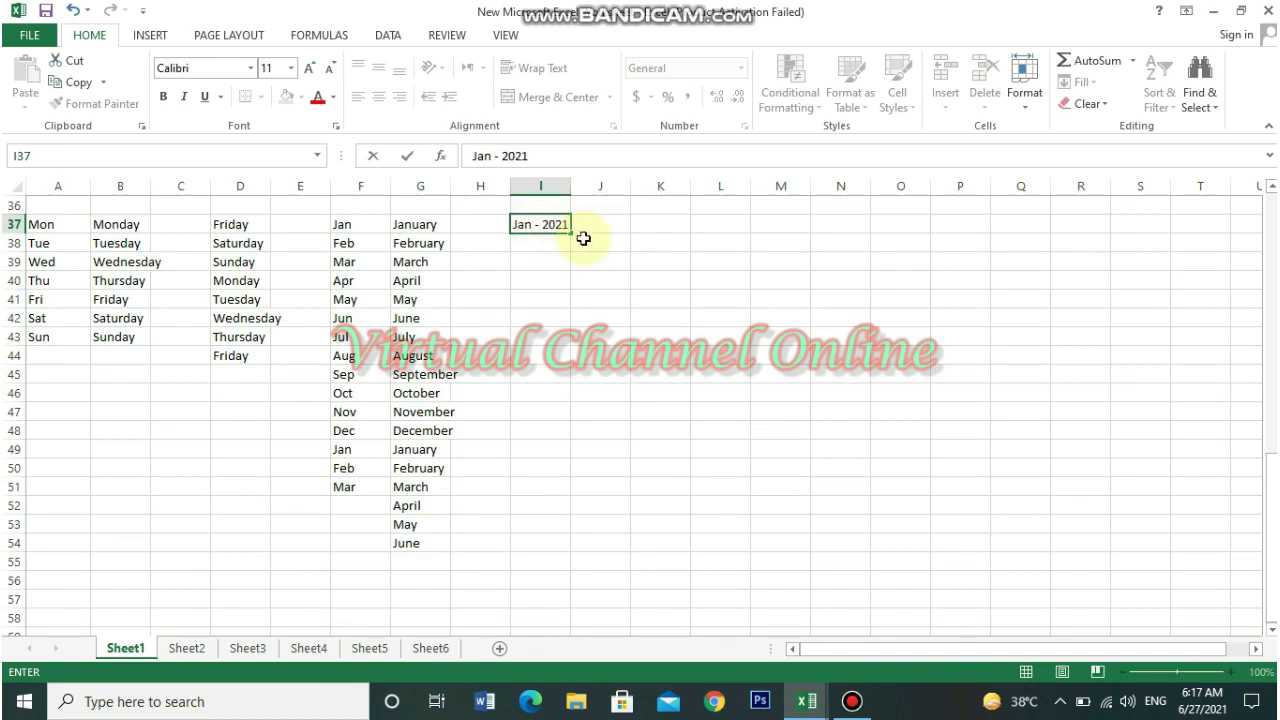
pyautogui.hotkey('ctrl', 'Return')
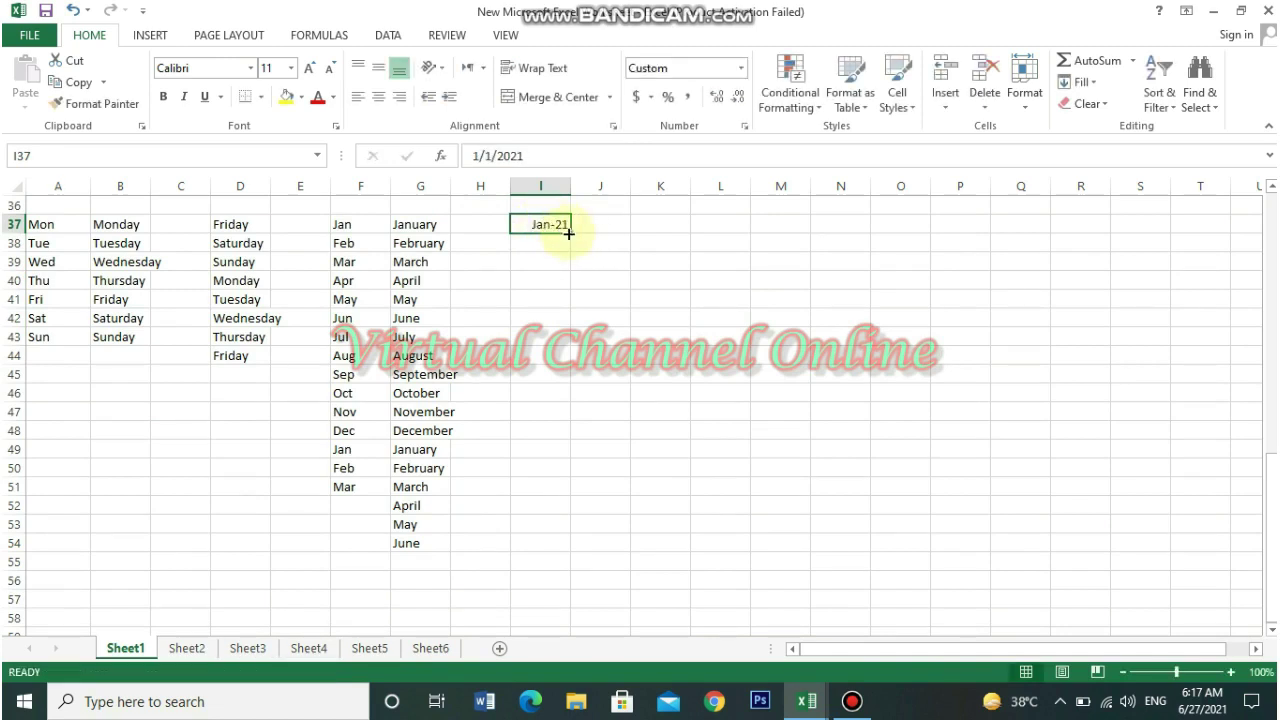
pyautogui.moveTo(570, 232); pyautogui.dragTo(565, 538)
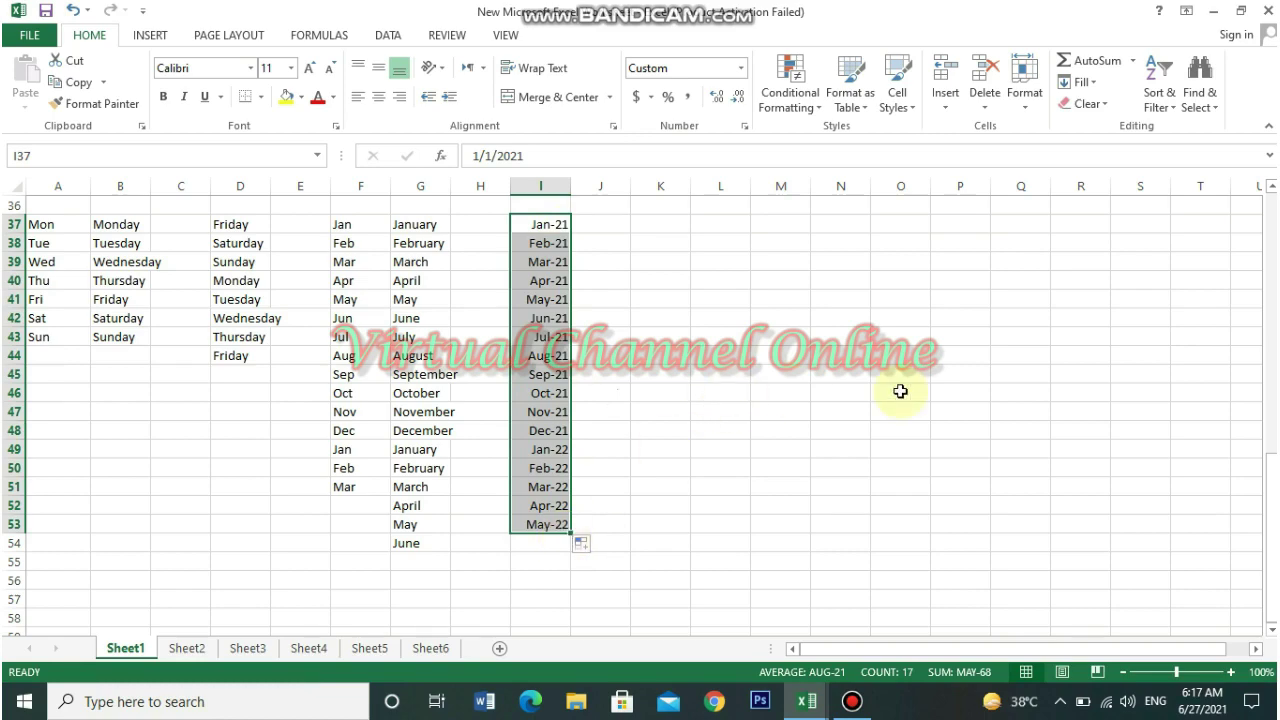
# Copy the welcome text in cell A1 to the clipboard
pyautogui.moveTo(1271, 503); pyautogui.dragTo(1271, 456)
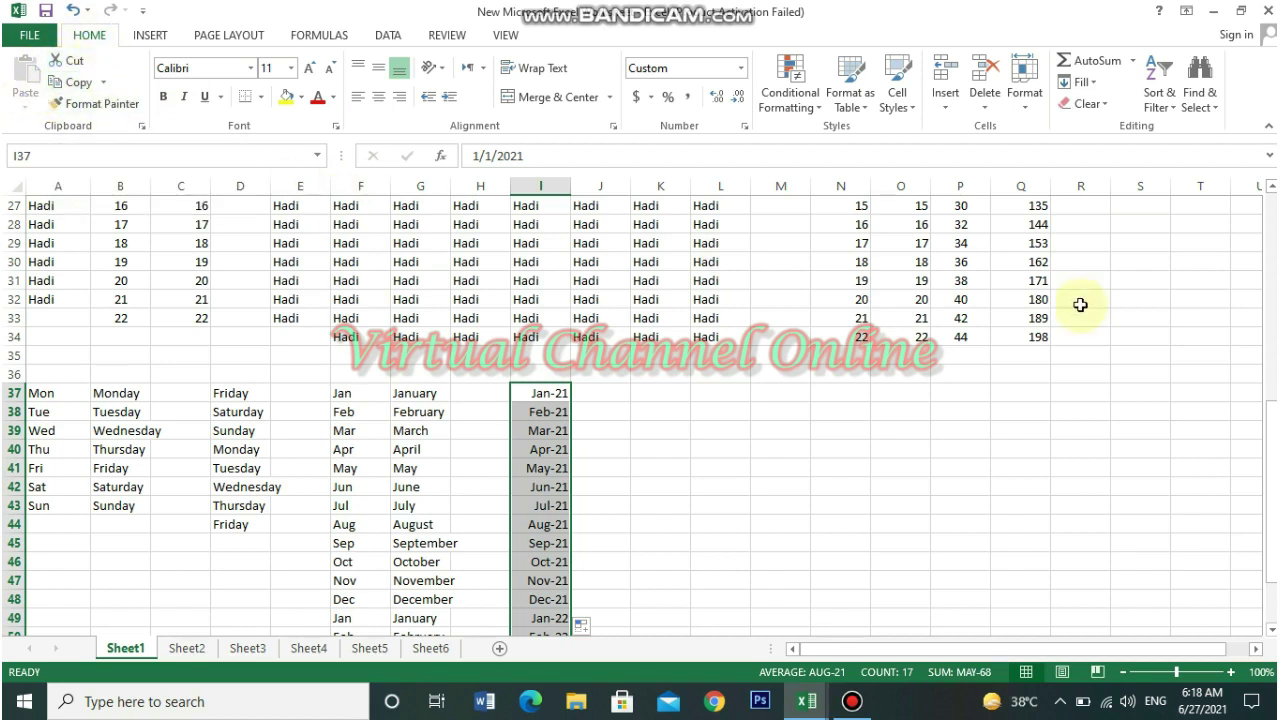
pyautogui.moveTo(1271, 405); pyautogui.dragTo(1271, 420)
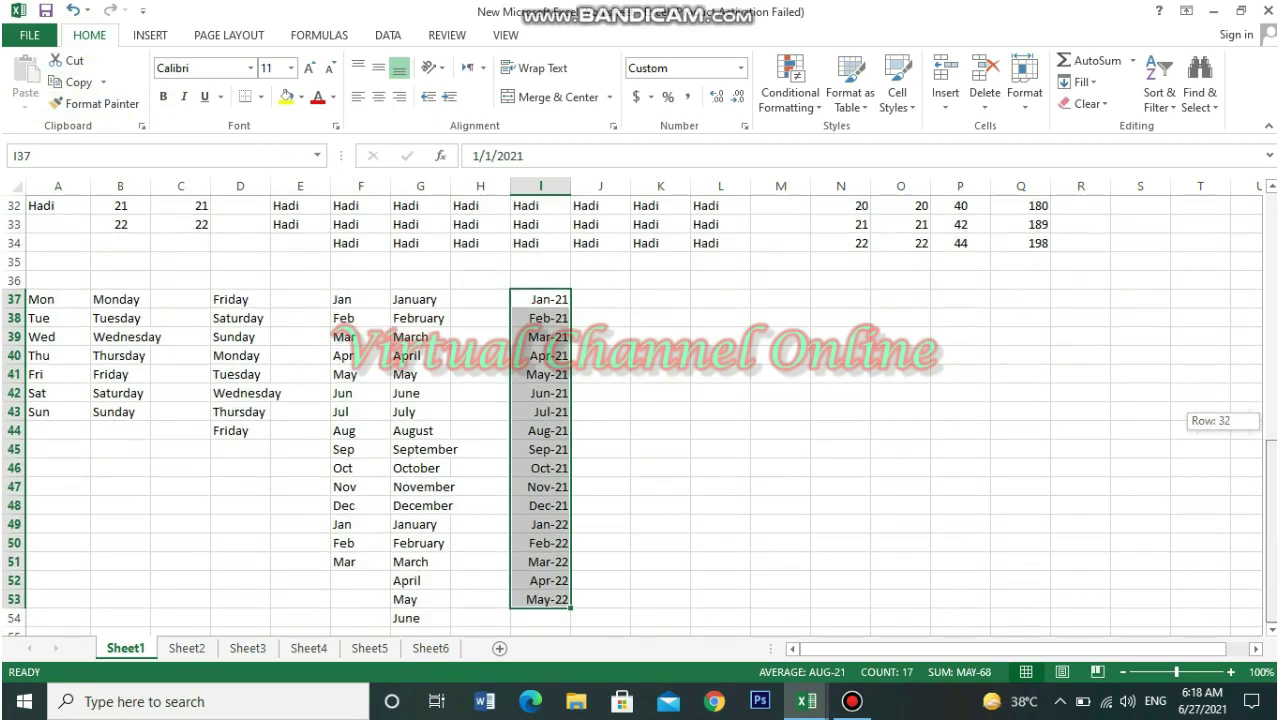
pyautogui.click(1271, 629)
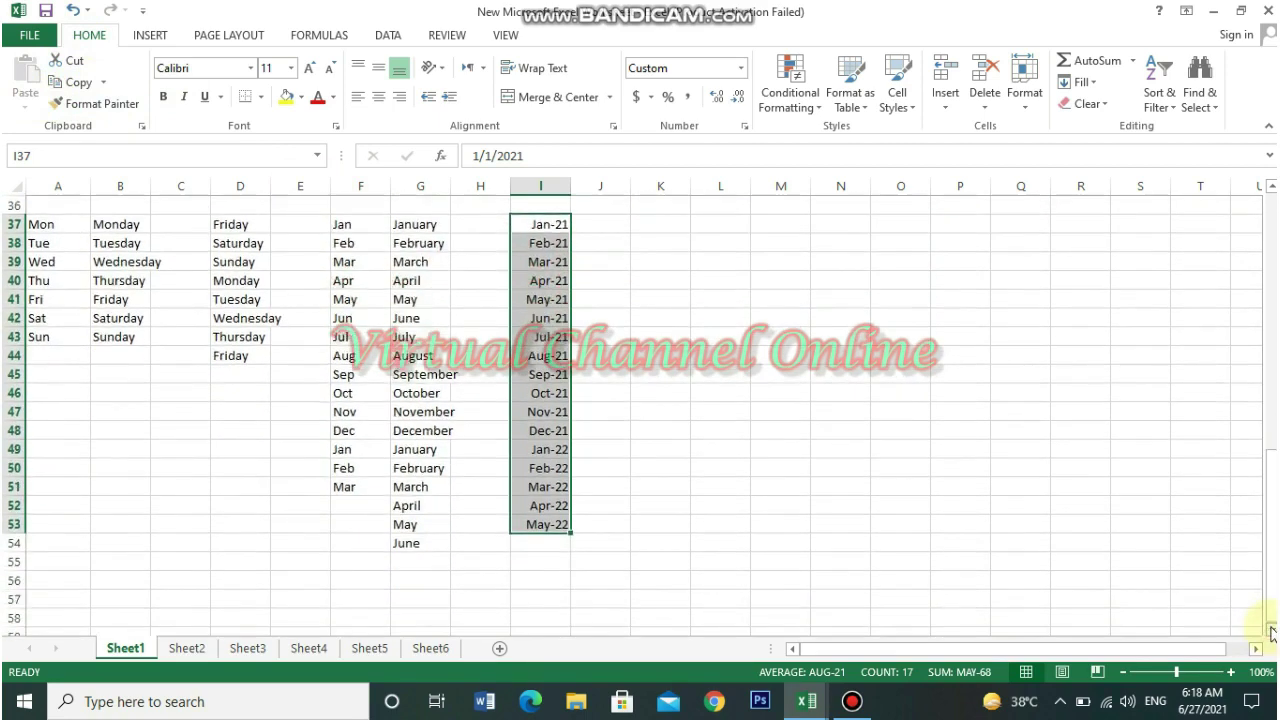
pyautogui.moveTo(1271, 553); pyautogui.dragTo(1260, 178)
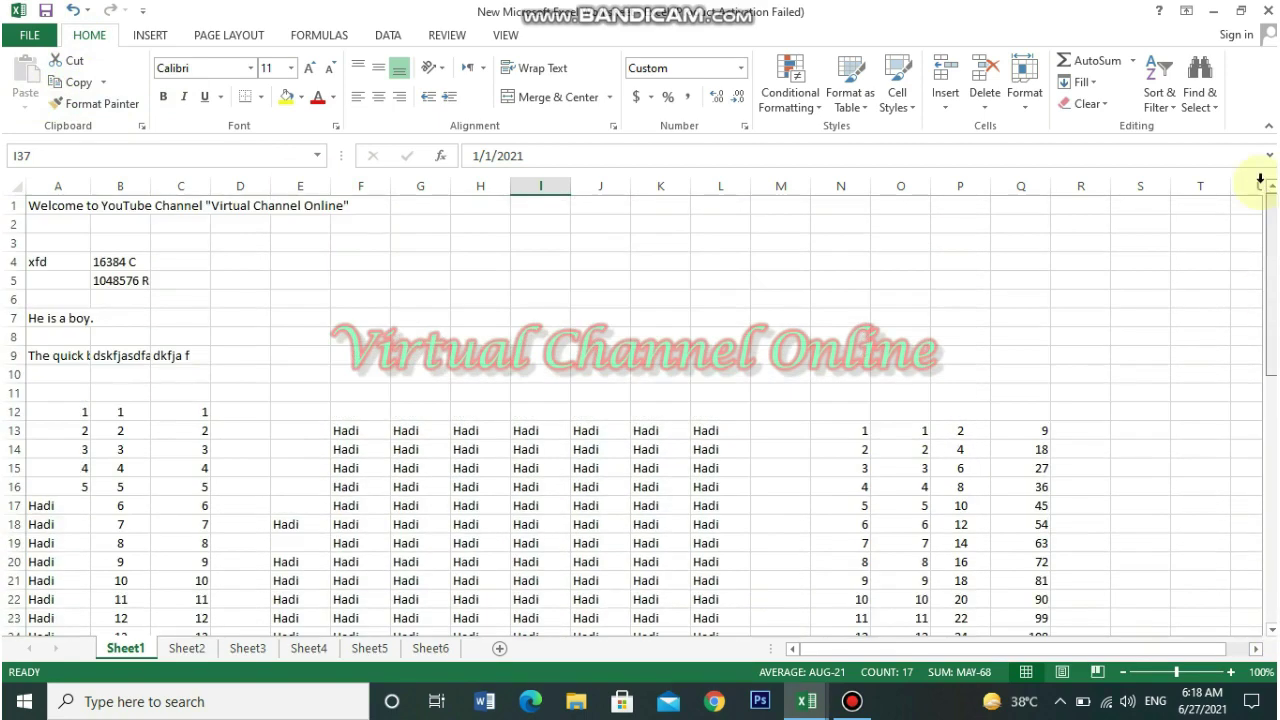
pyautogui.click(50, 207)
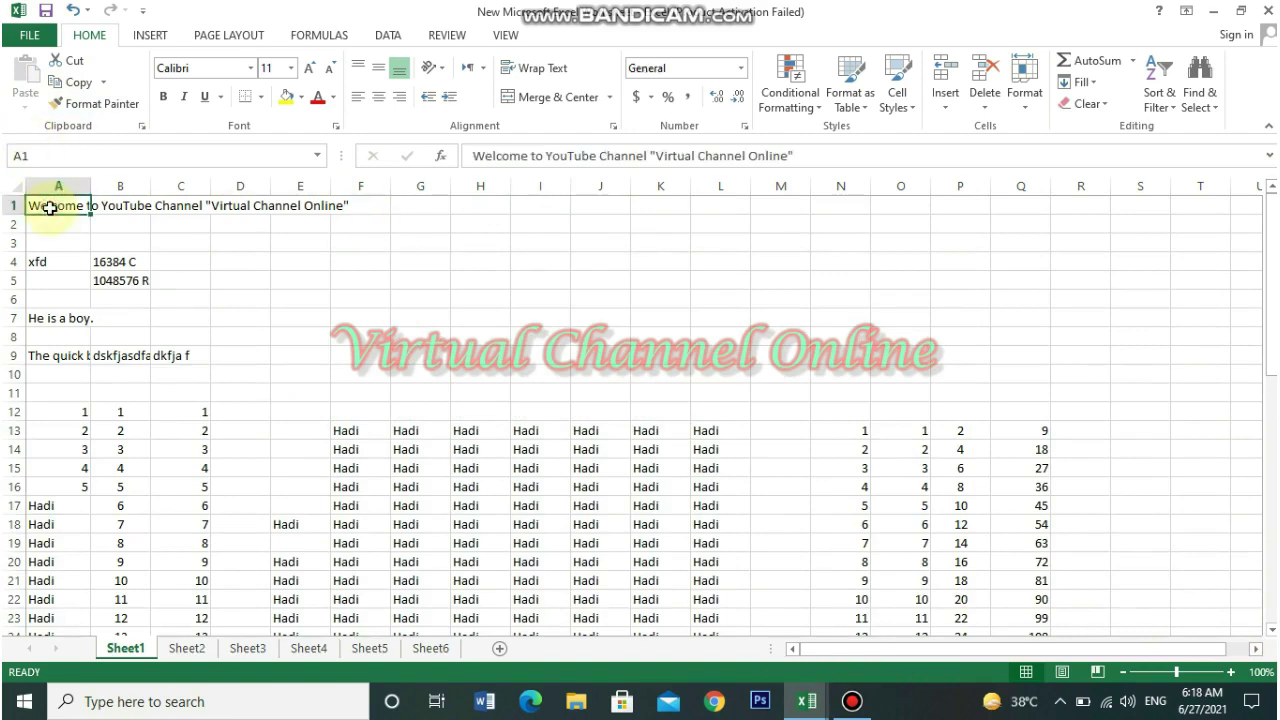
pyautogui.hotkey('ctrl', 'c')
pyautogui.moveTo(1271, 334); pyautogui.dragTo(1271, 352)
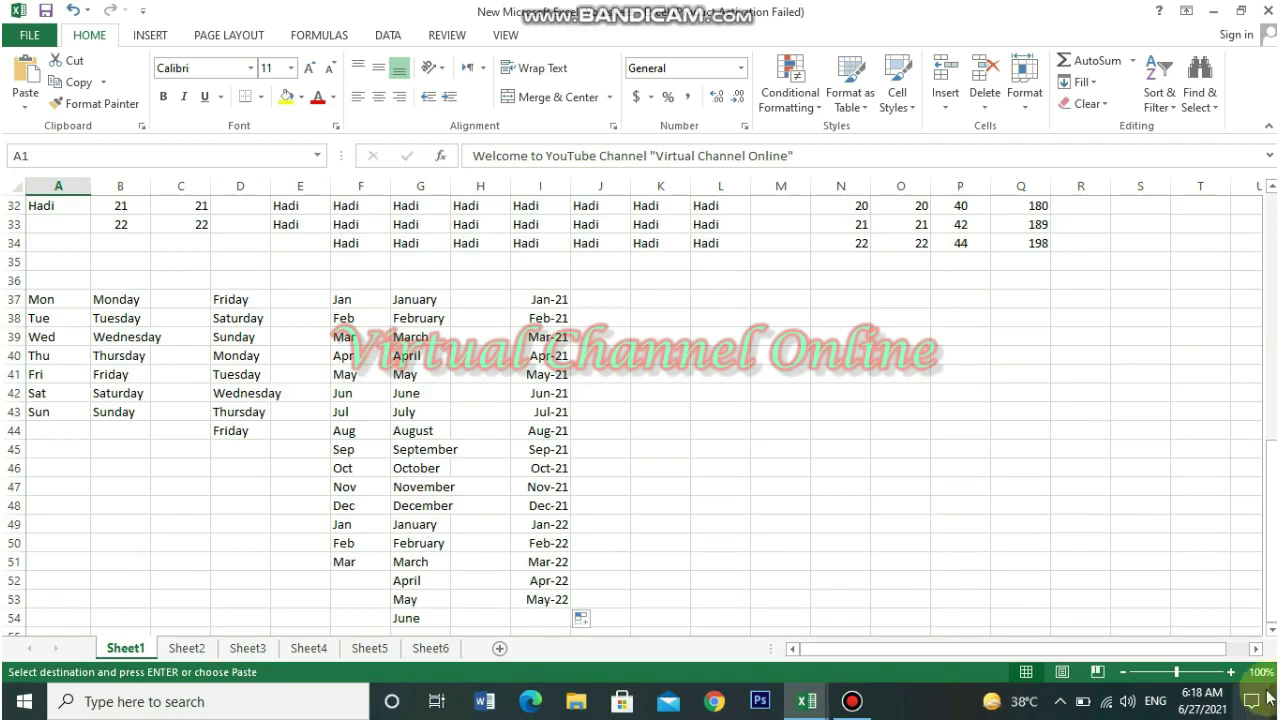
pyautogui.moveTo(1273, 512); pyautogui.dragTo(1275, 320)
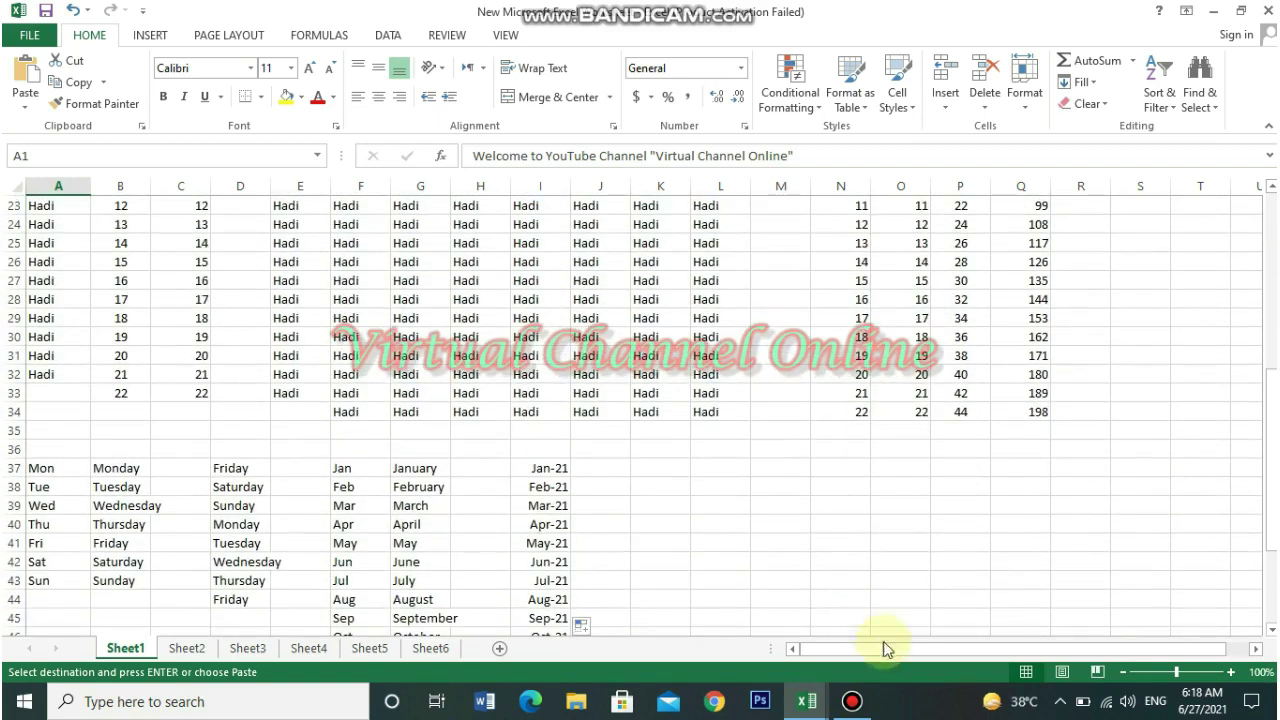
pyautogui.moveTo(883, 647)
pyautogui.mouseDown()
pyautogui.moveTo(1017, 657)
pyautogui.moveTo(889, 654)
pyautogui.mouseUp()
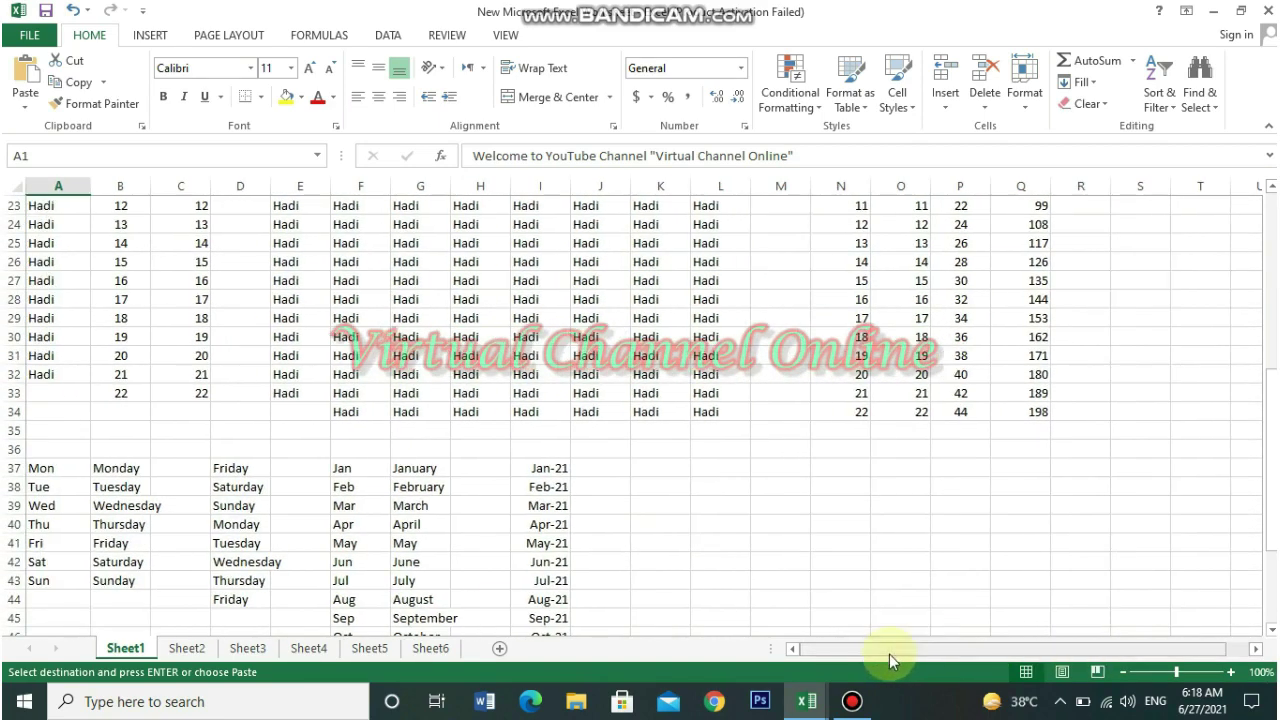
# Rename the Sheet1 worksheet as Today work
pyautogui.moveTo(1273, 464); pyautogui.dragTo(1273, 455)
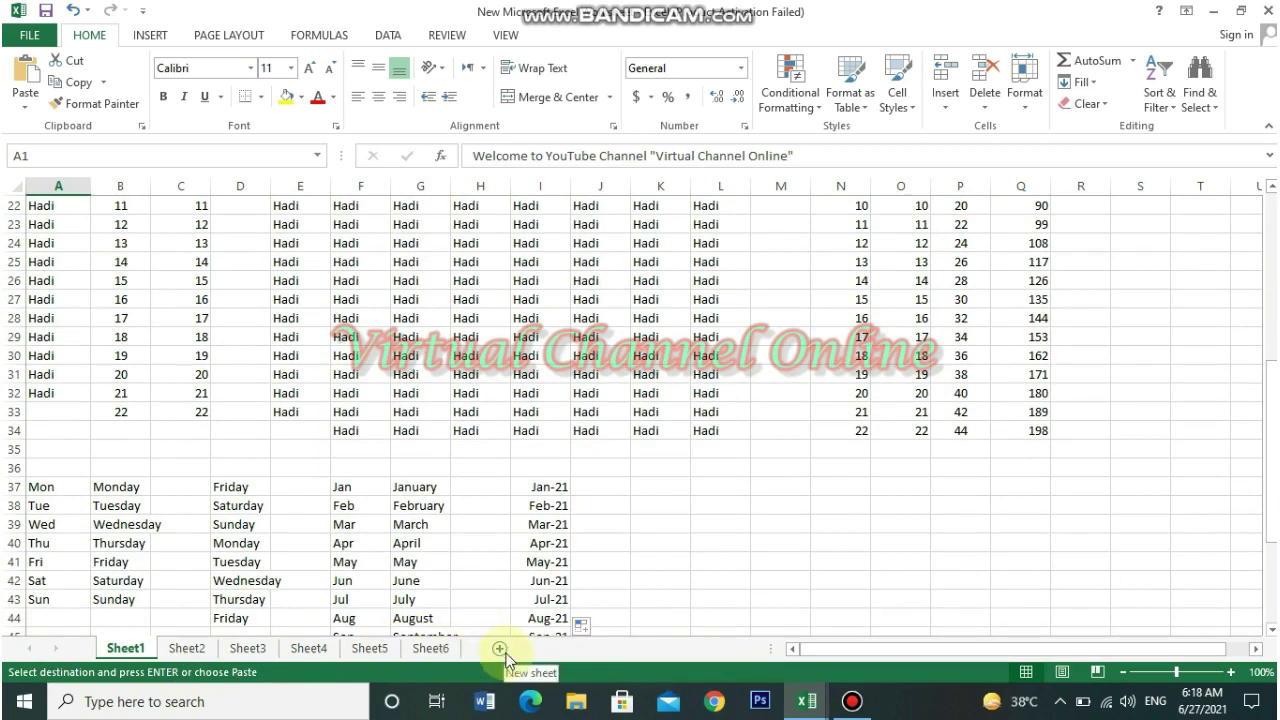
pyautogui.doubleClick(138, 649)
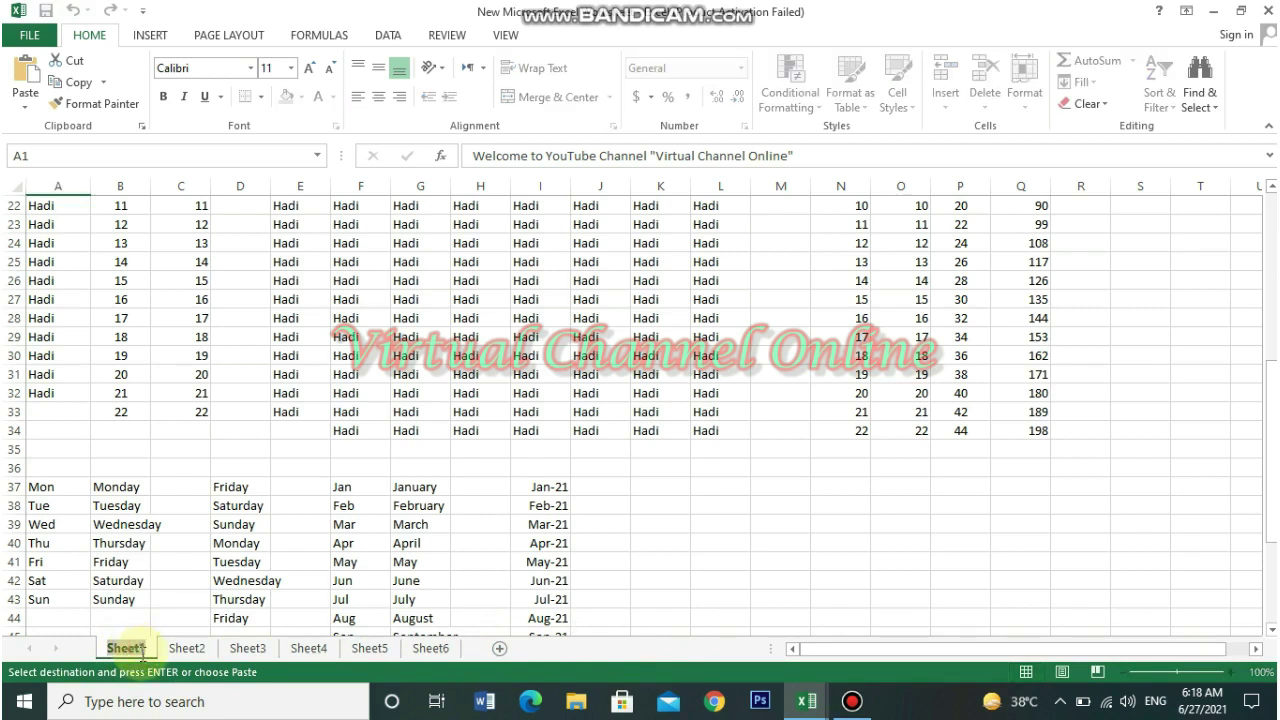
pyautogui.write('Today')
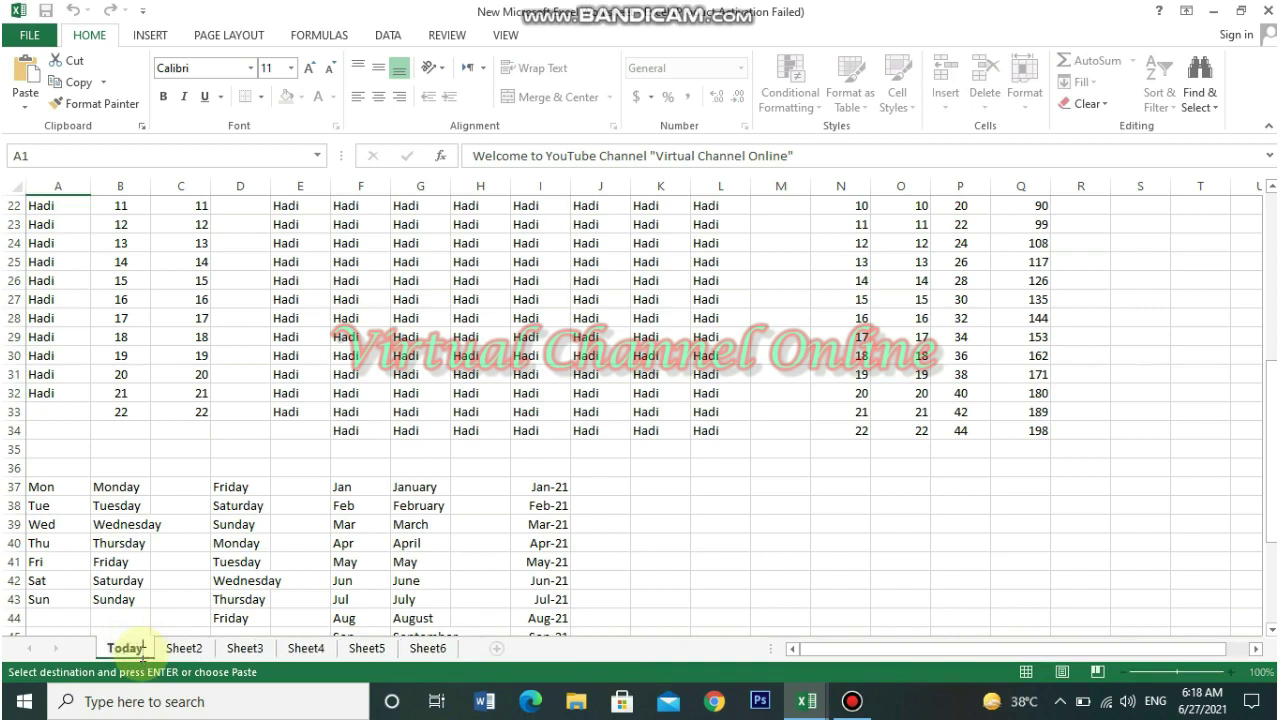
pyautogui.write(' word')
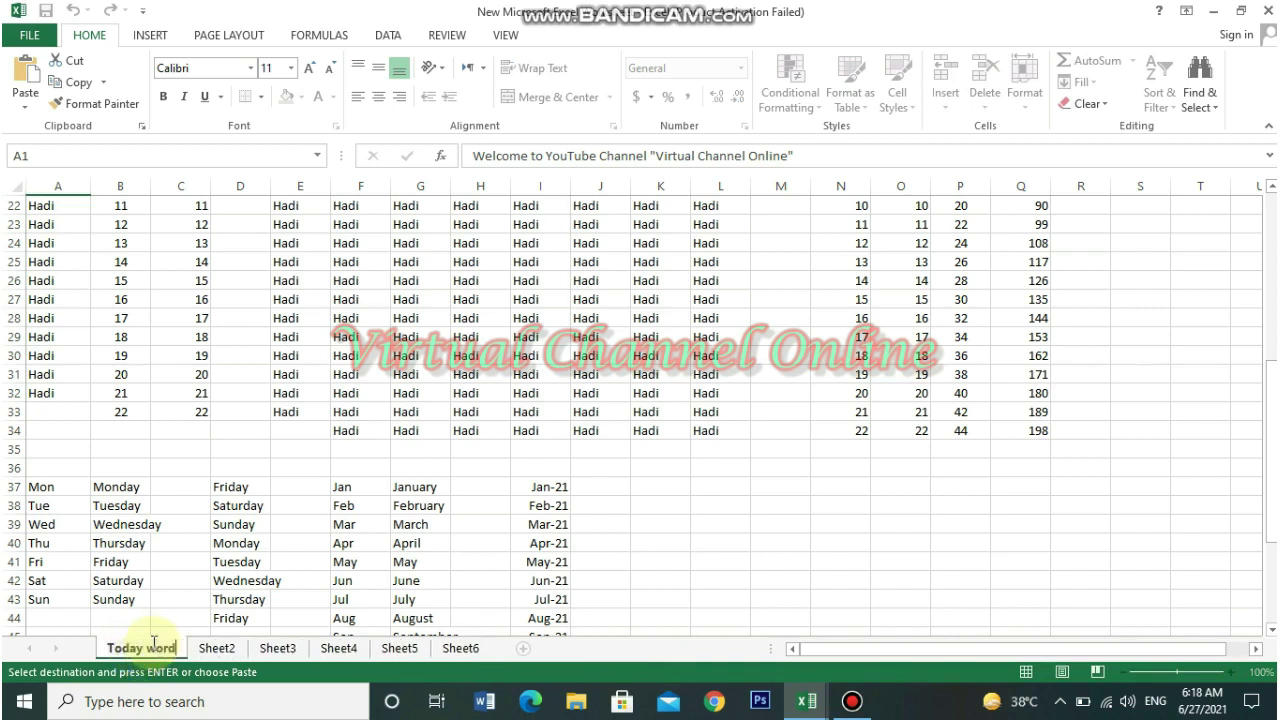
pyautogui.press('Return')
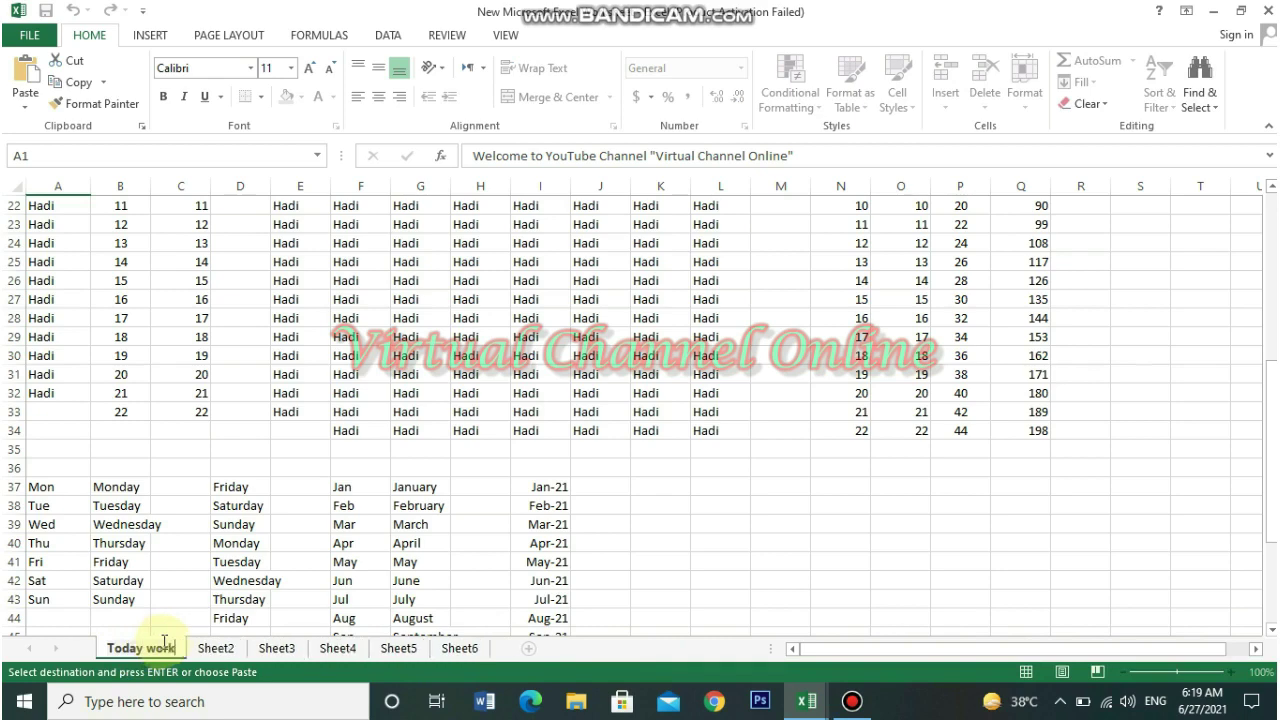
# Rename the Sheet2 worksheet as Class work
pyautogui.click(216, 649)
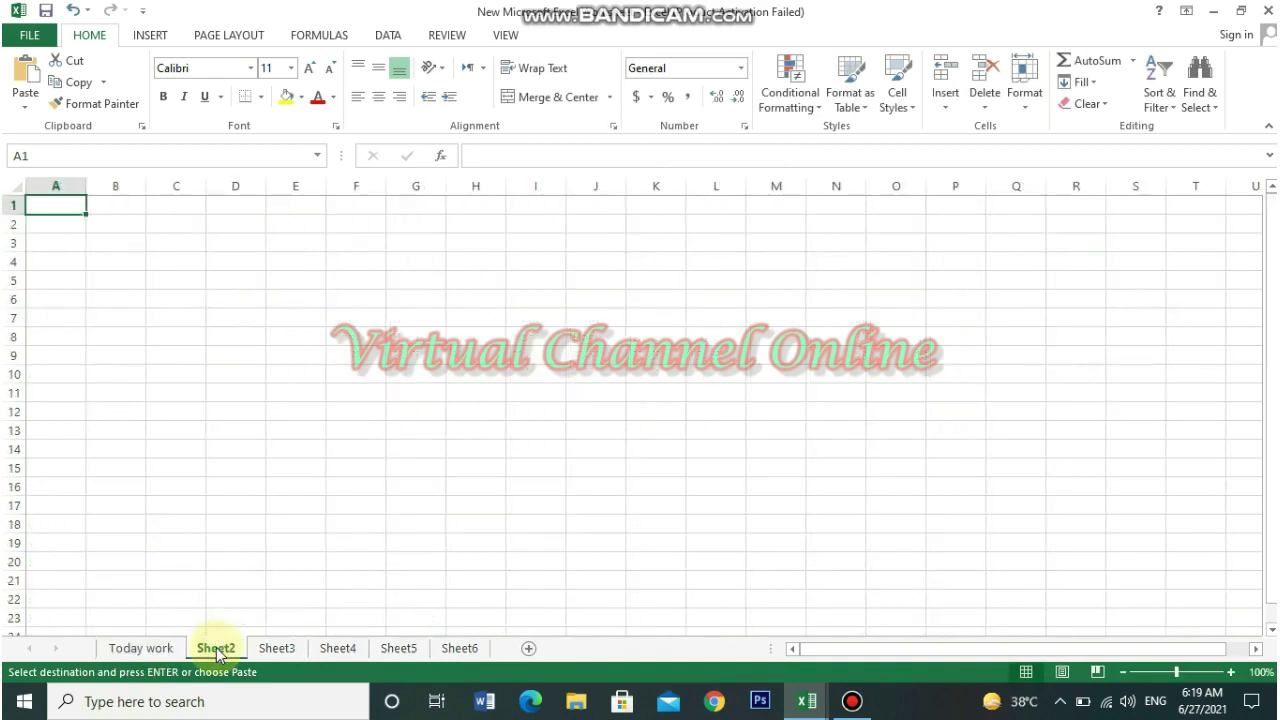
pyautogui.doubleClick(216, 649)
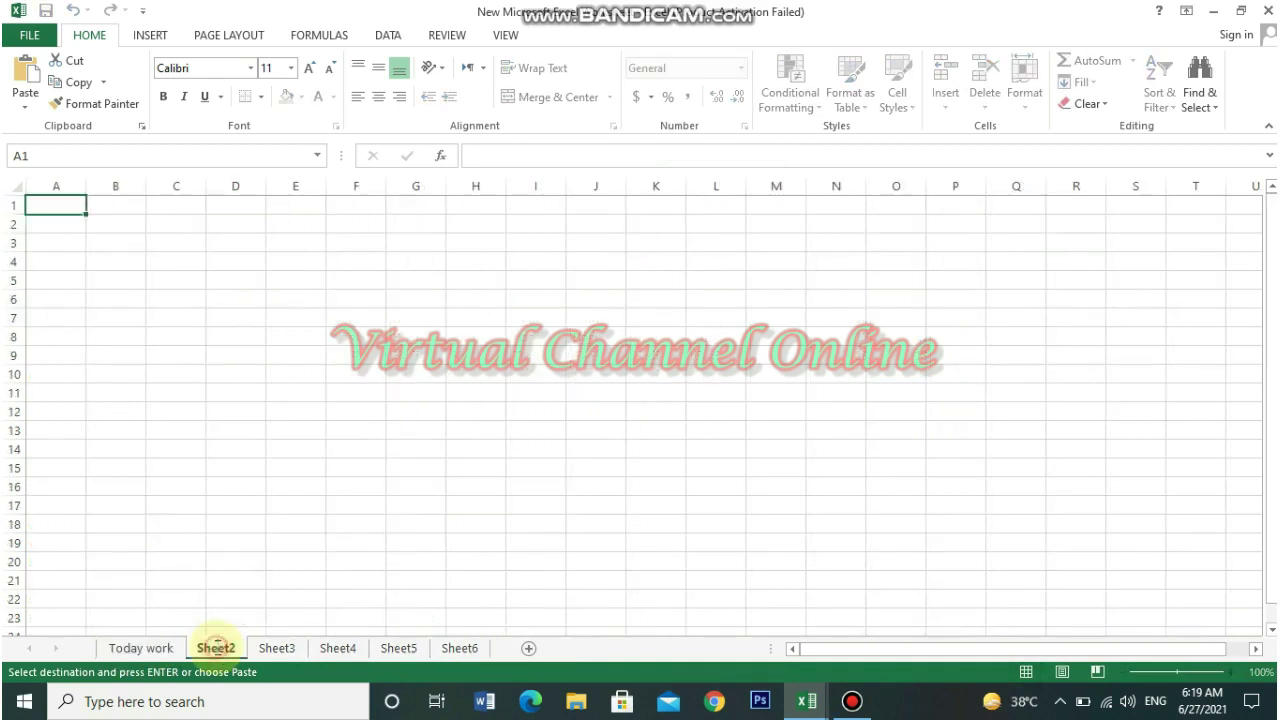
pyautogui.write('Class word')
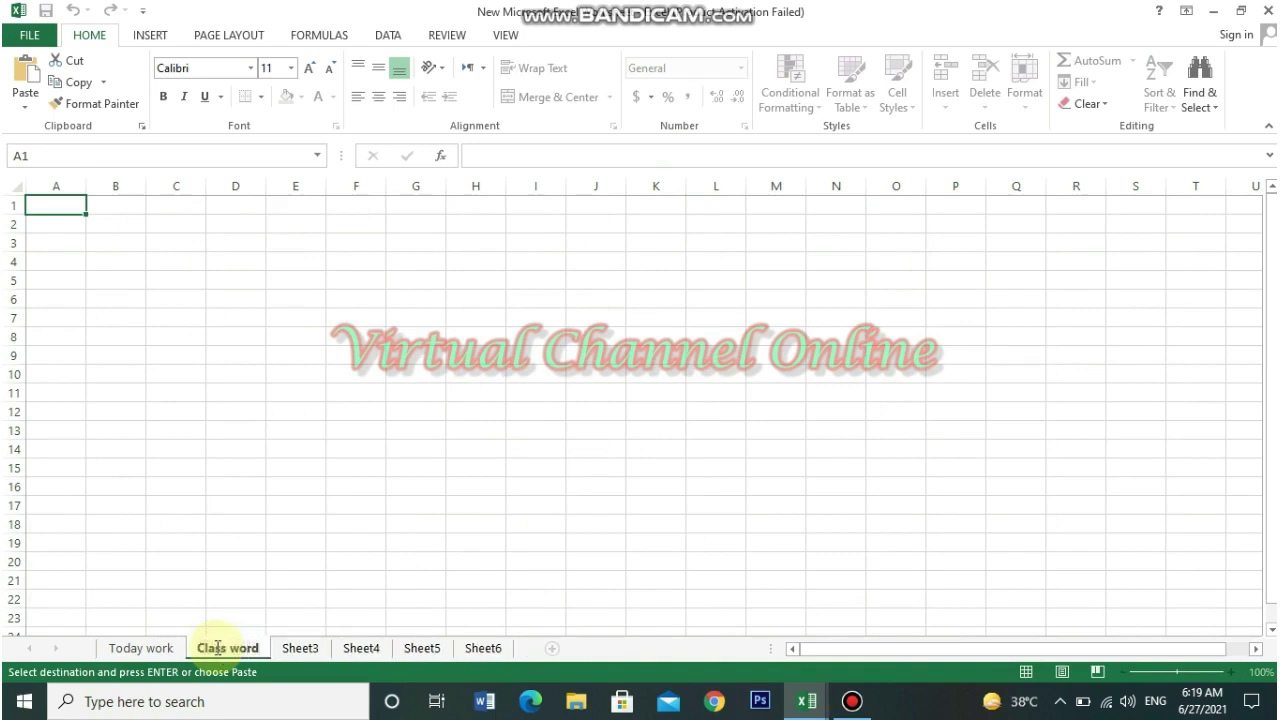
pyautogui.press('BackSpace')
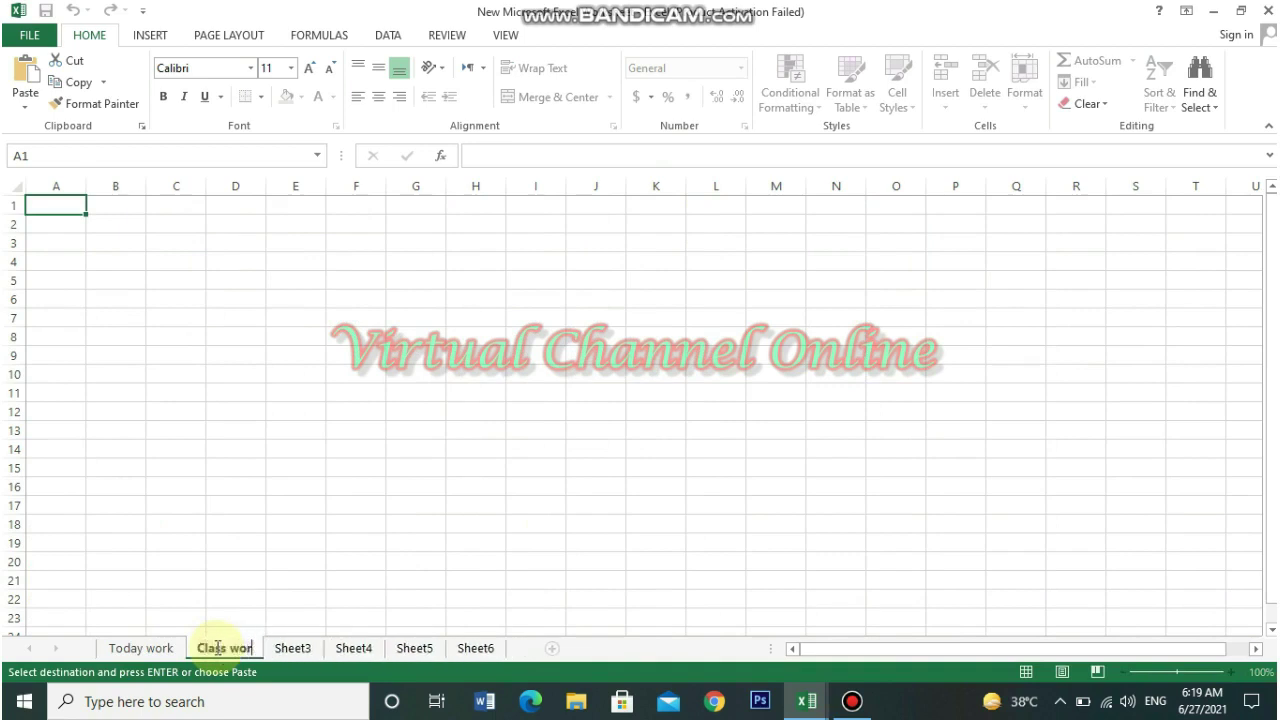
pyautogui.write('k')
# Rename the Sheet3 worksheet with a person's first name
pyautogui.click(297, 649)
pyautogui.doubleClick(297, 650)
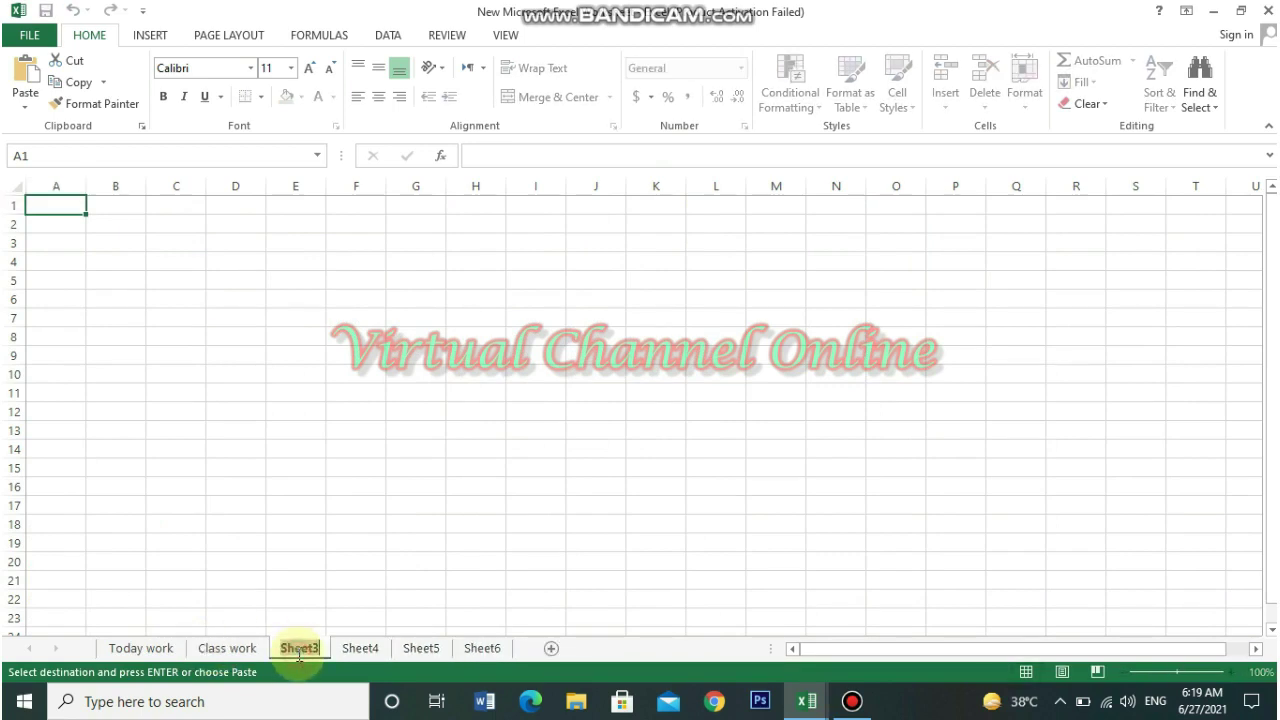
pyautogui.write('Aslam')
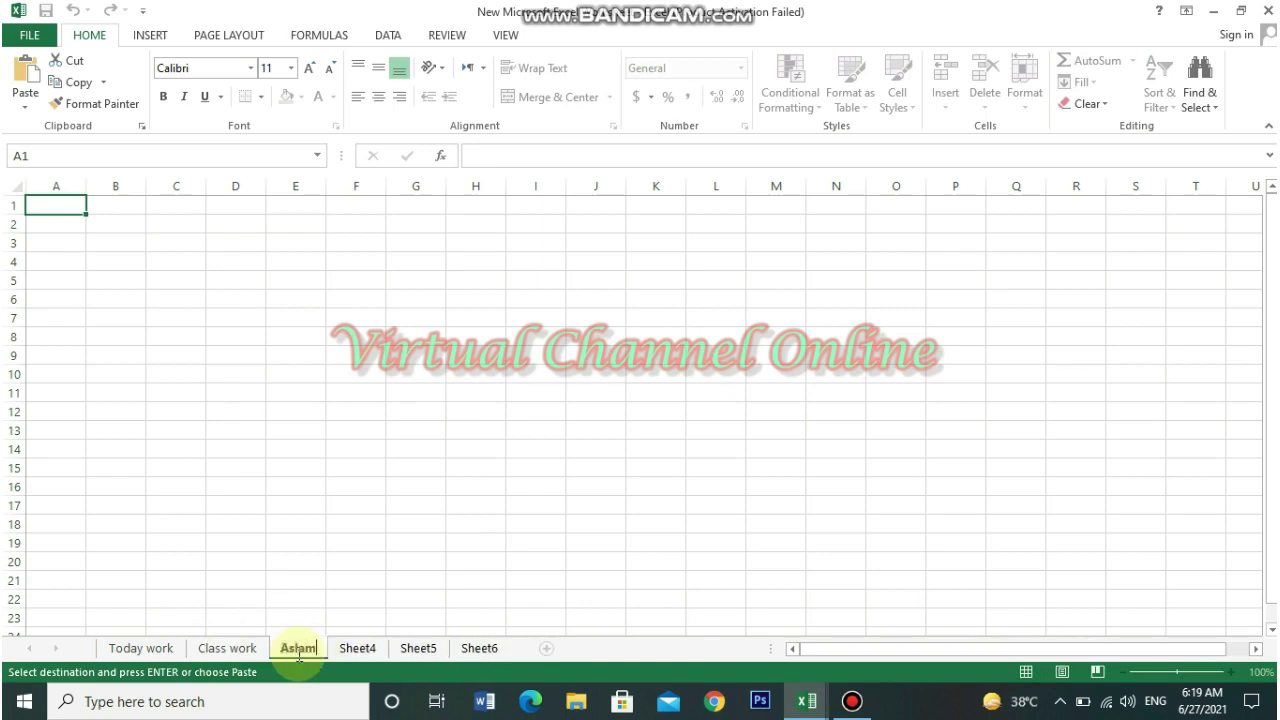
pyautogui.press('Return')
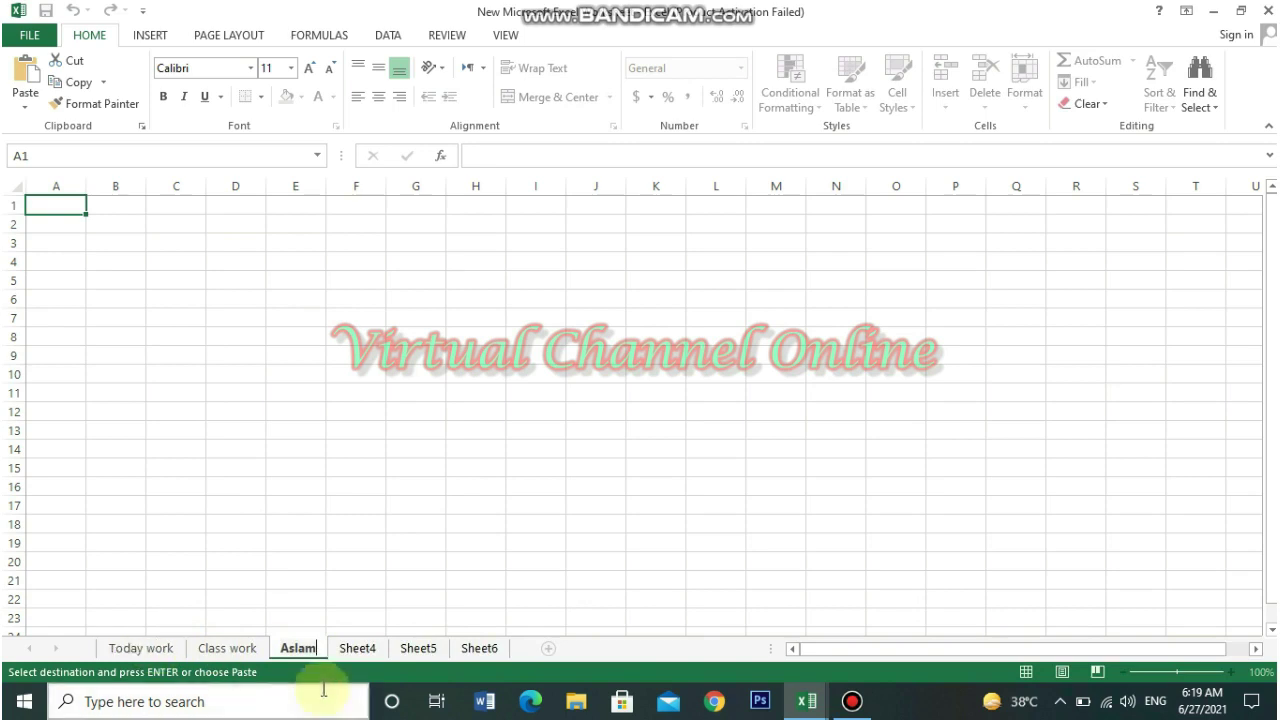
# Rename the Sheet4 worksheet as 2021
pyautogui.click(353, 651)
pyautogui.doubleClick(353, 651)
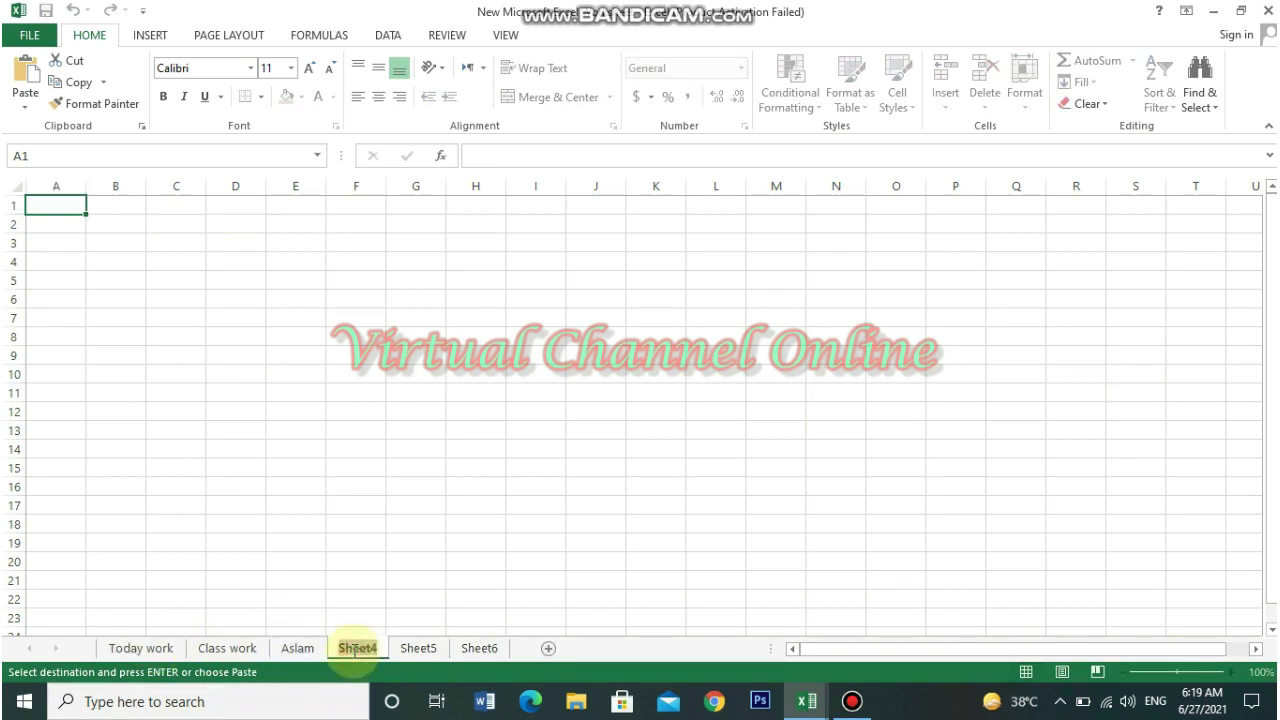
pyautogui.write('2021')
pyautogui.press('Return')
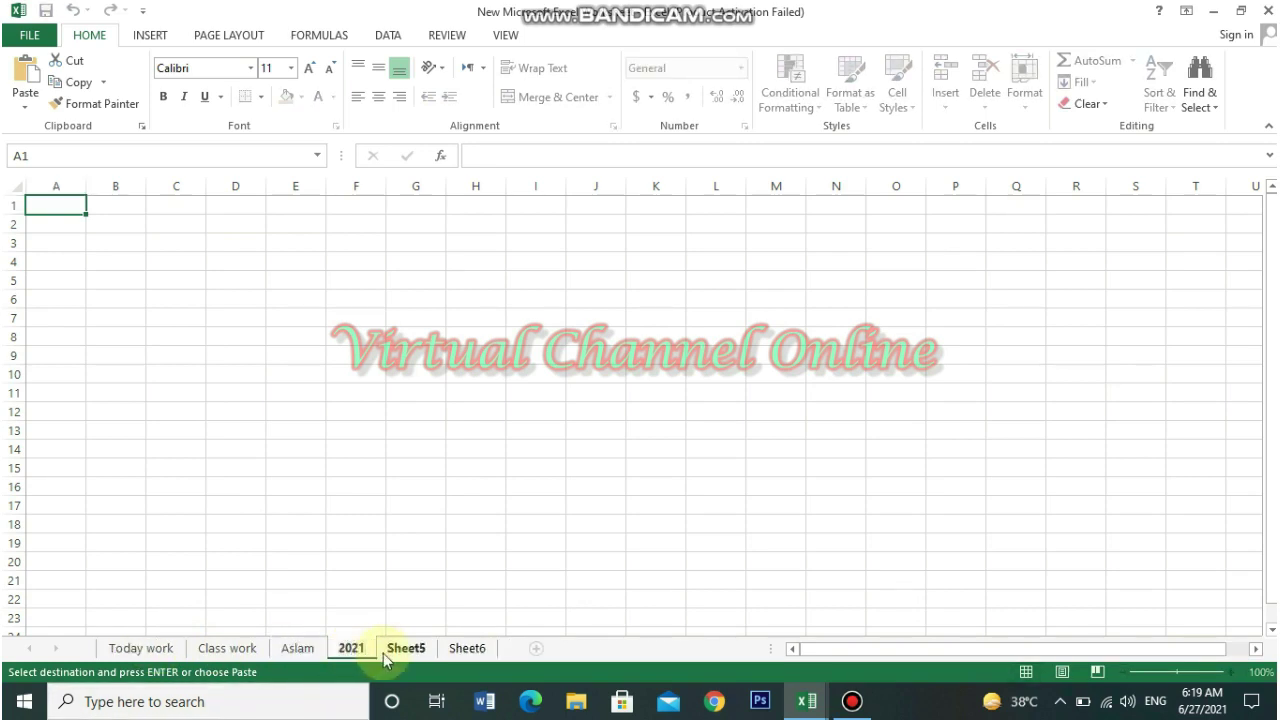
# Open the name of the Sheet5 worksheet for editing
pyautogui.click(406, 648)
pyautogui.doubleClick(410, 647)
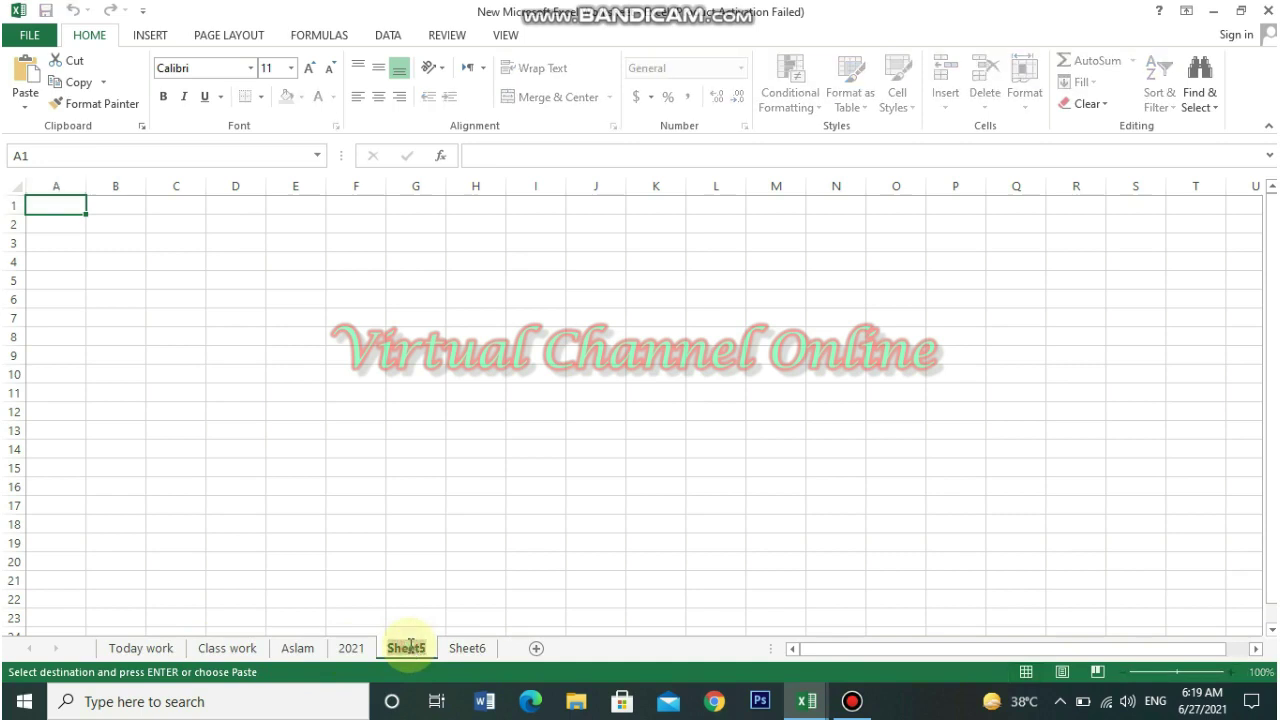
# Rename the Sheet5 worksheet as 2000
pyautogui.write('2000')
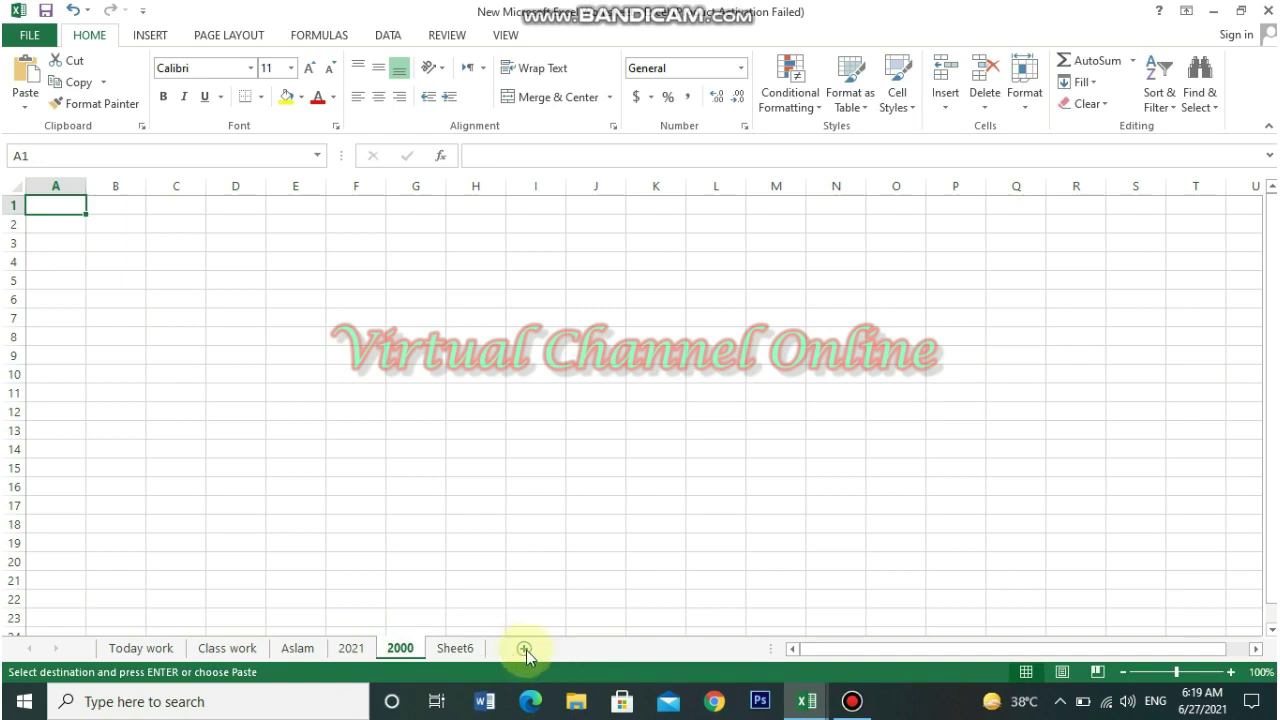
# Preview the 2000 sheet in Page Layout and in Page Break Preview, returning it to Normal view
pyautogui.moveTo(862, 651); pyautogui.dragTo(1055, 655)
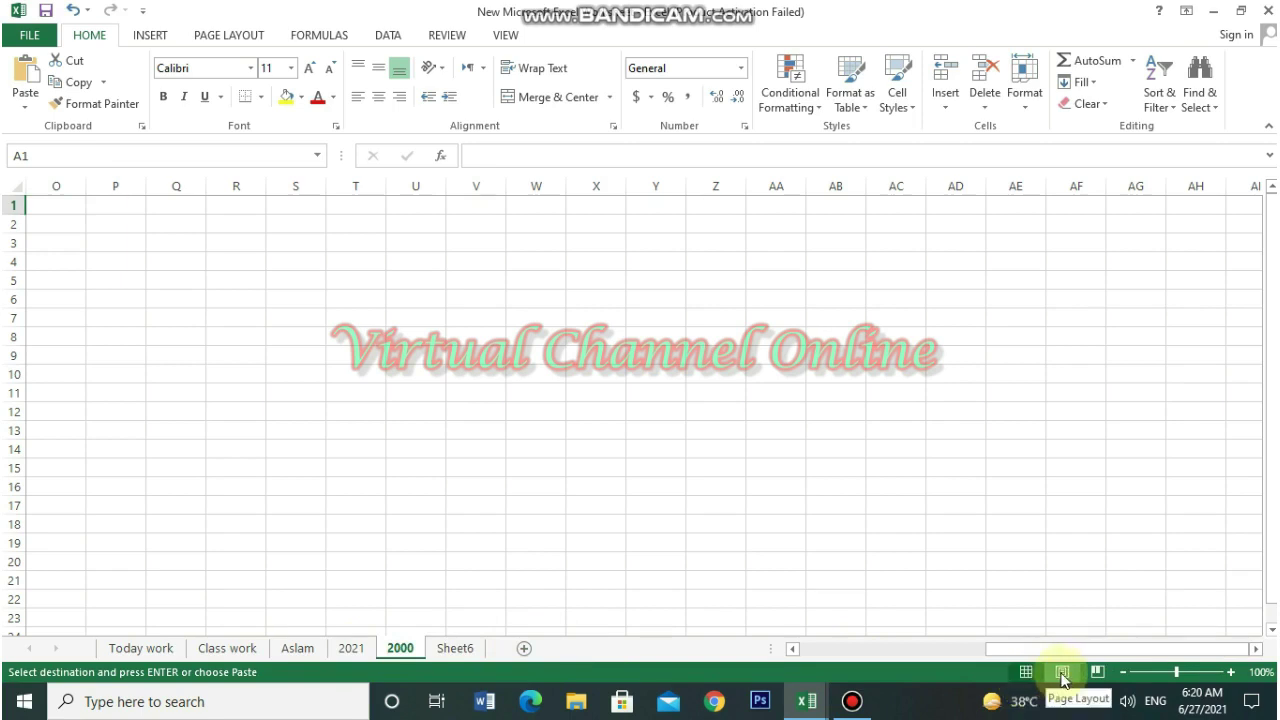
pyautogui.click(1062, 676)
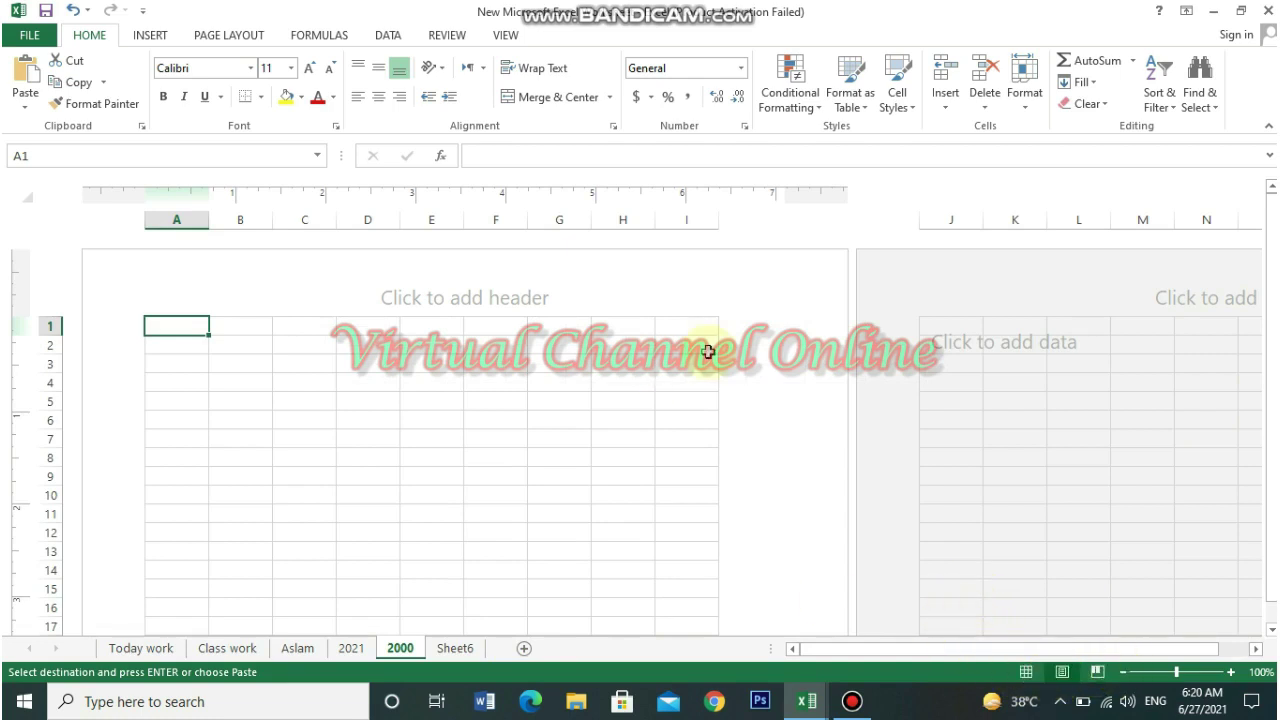
pyautogui.click(1027, 672)
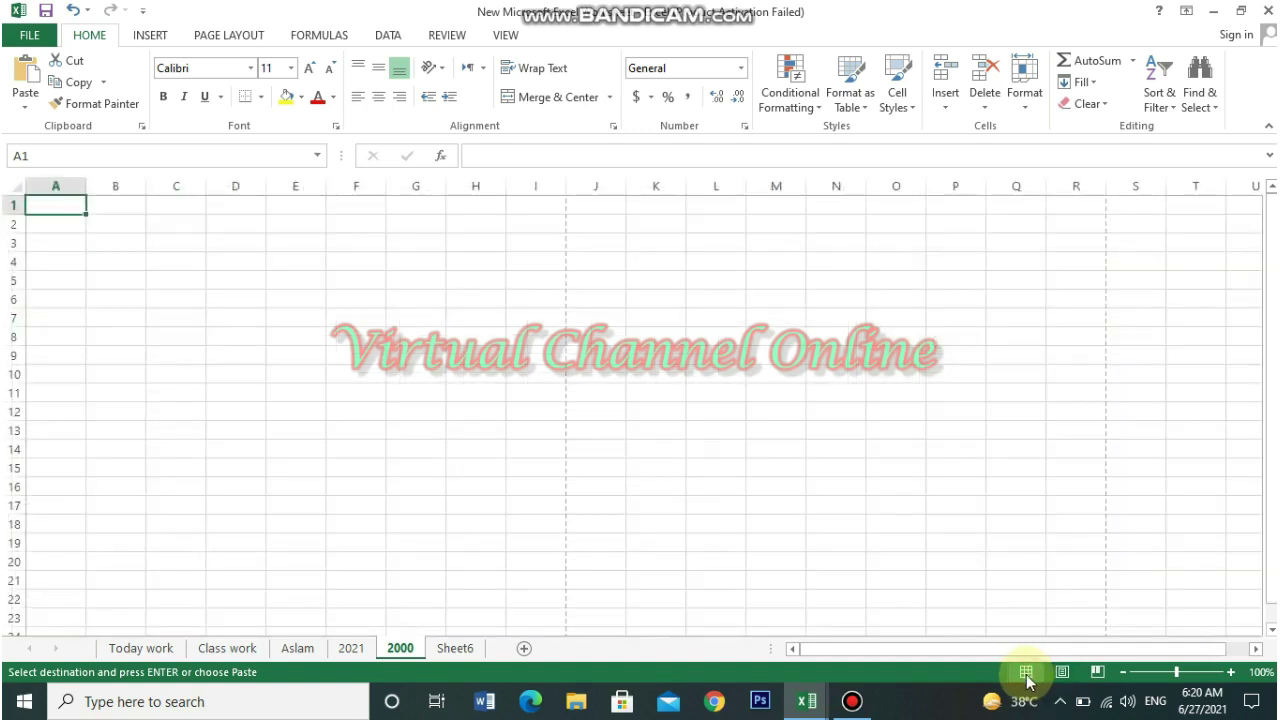
pyautogui.click(1097, 672)
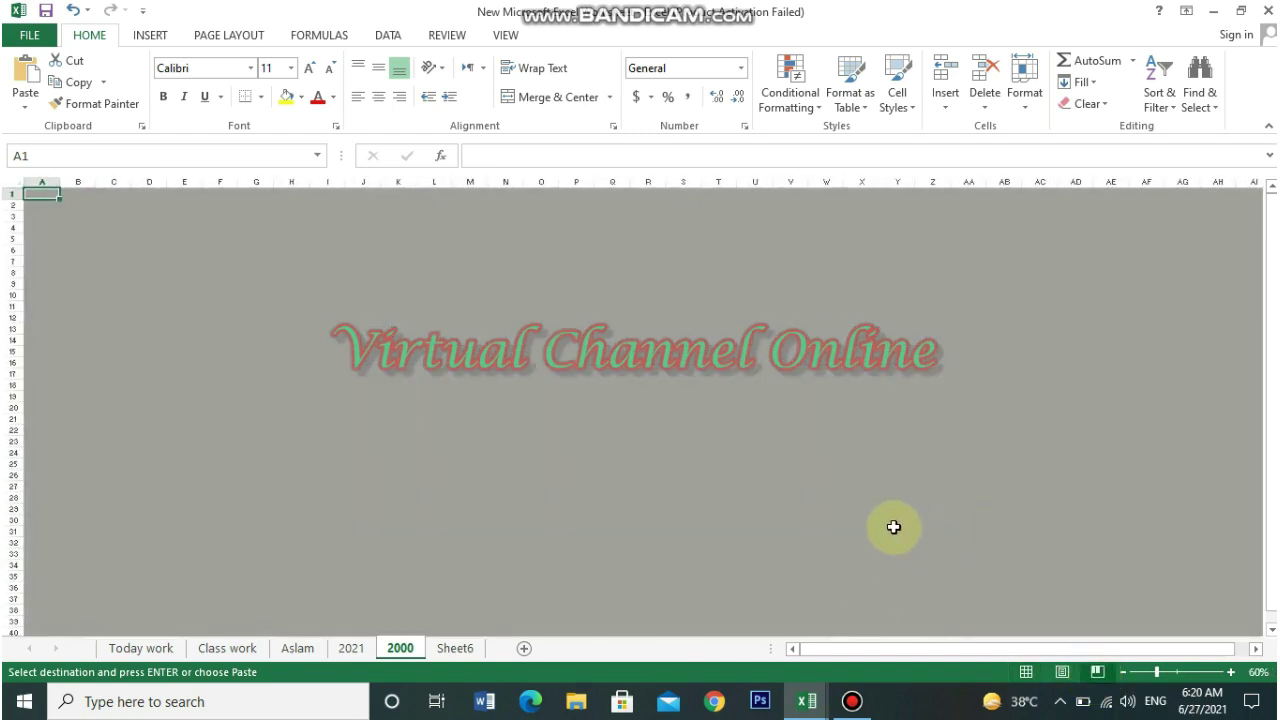
pyautogui.click(1026, 672)
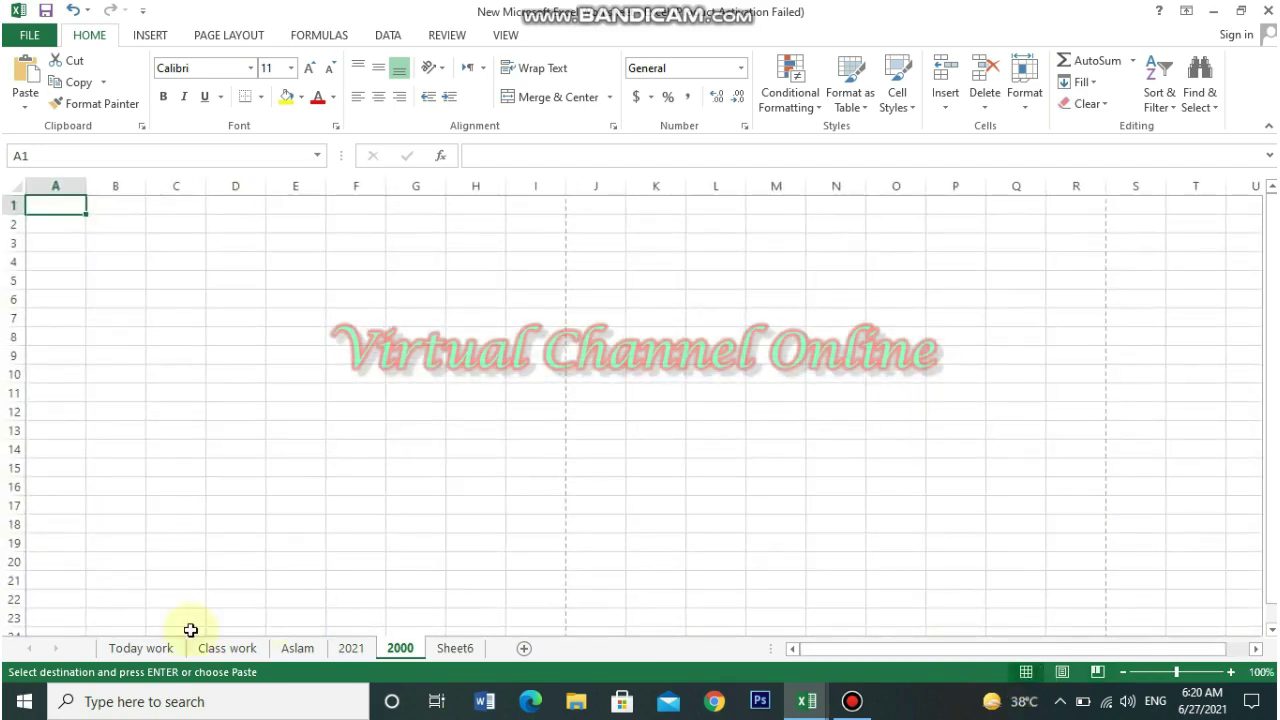
# Examine how the Today work sheet divides into pages in Page Break Preview, and return it to Normal view
pyautogui.click(143, 649)
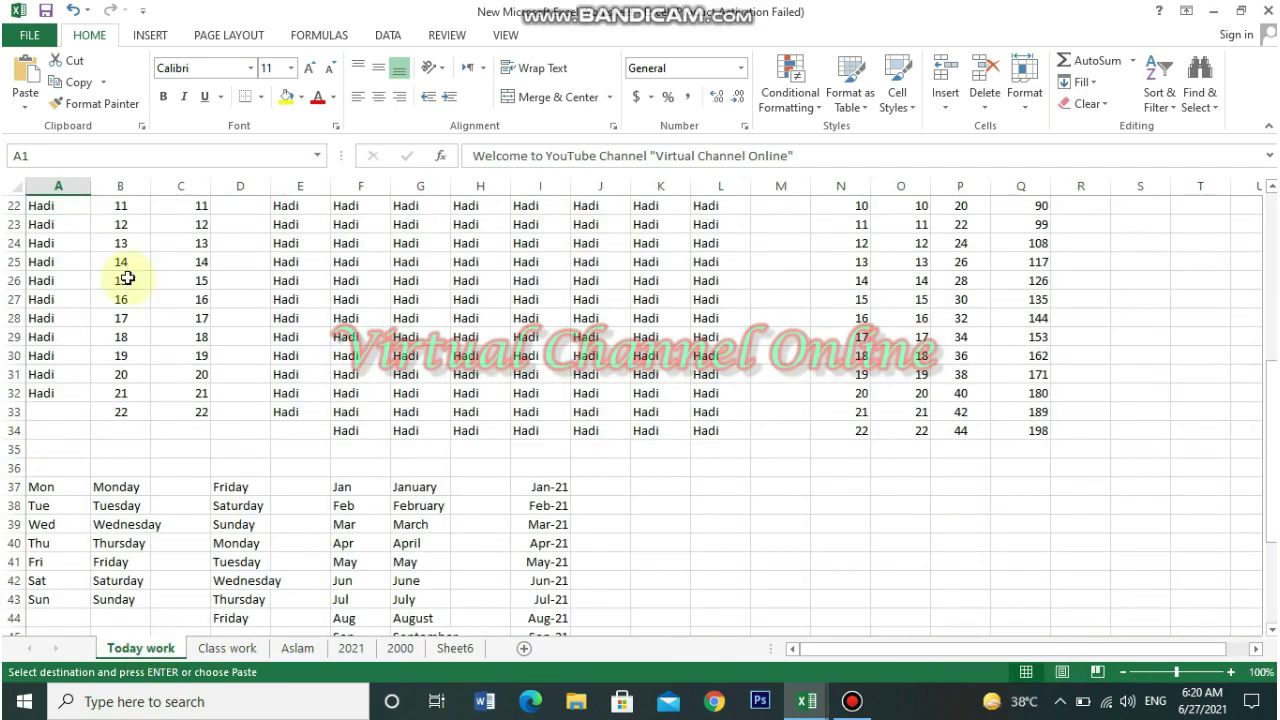
pyautogui.click(1098, 673)
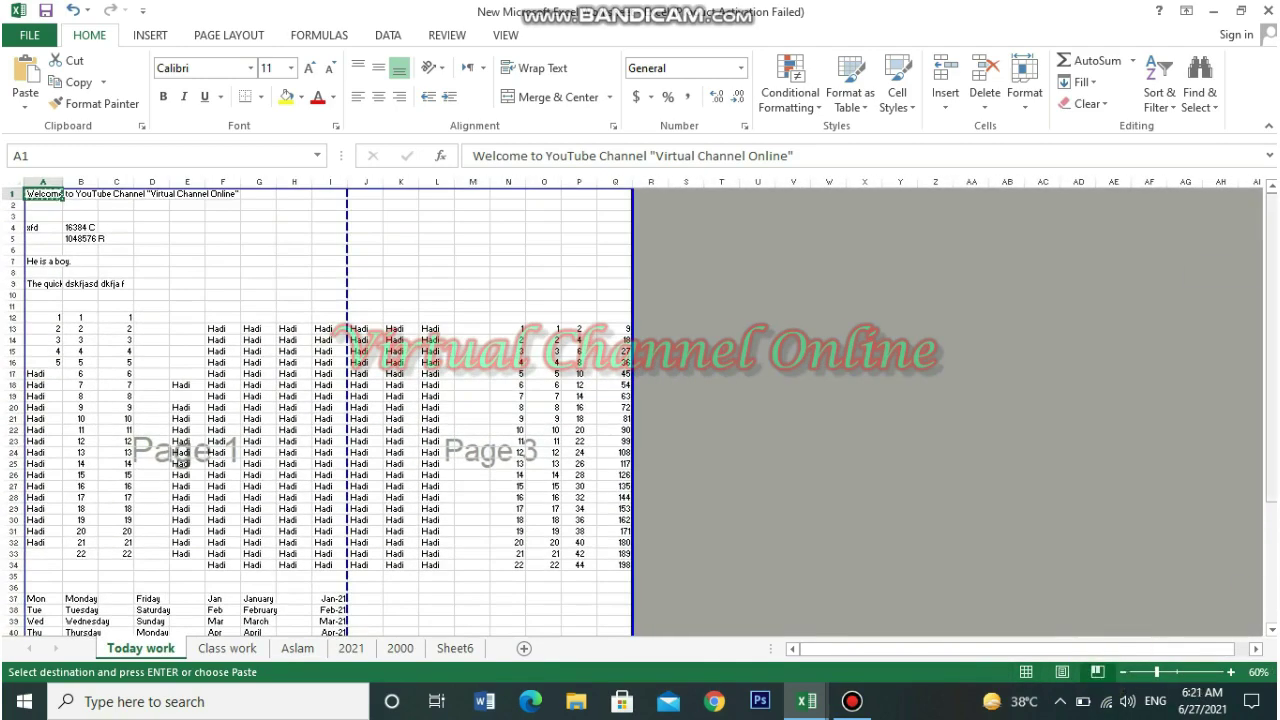
pyautogui.moveTo(1272, 275)
pyautogui.mouseDown()
pyautogui.moveTo(1272, 378)
pyautogui.moveTo(1272, 299)
pyautogui.mouseUp()
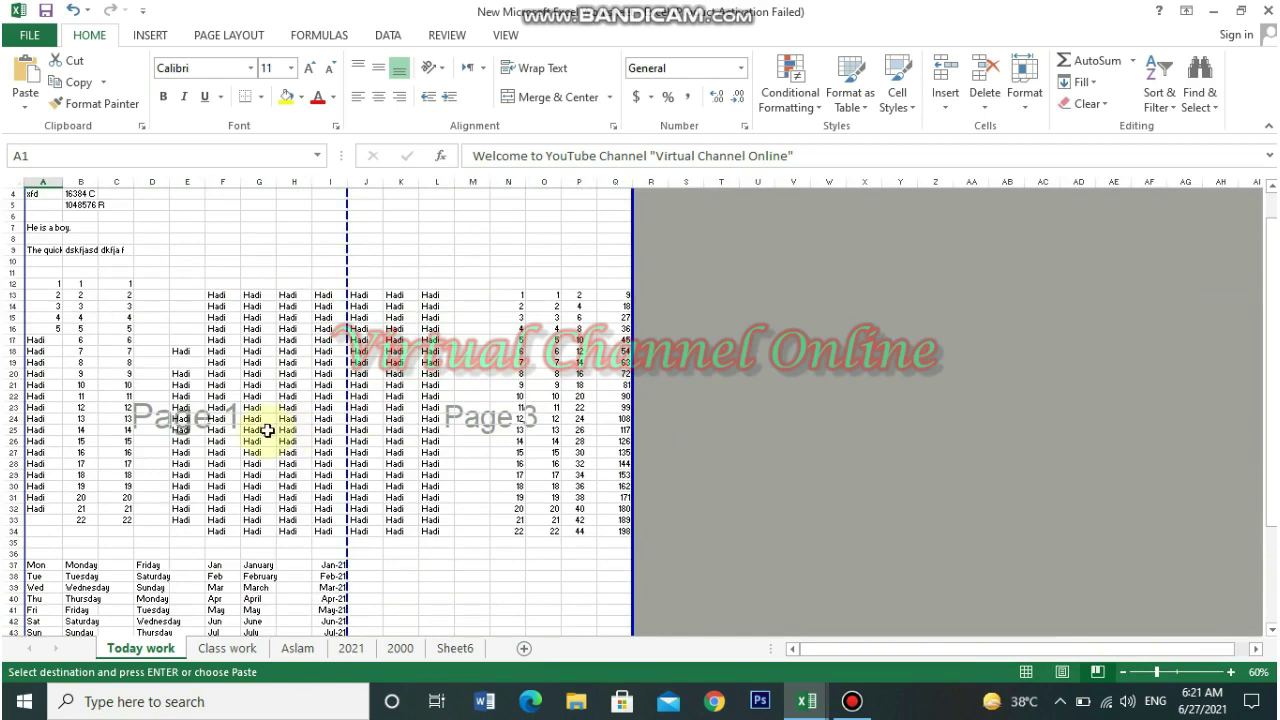
pyautogui.moveTo(1270, 386); pyautogui.dragTo(1270, 444)
pyautogui.scroll(-4, 271, 540)
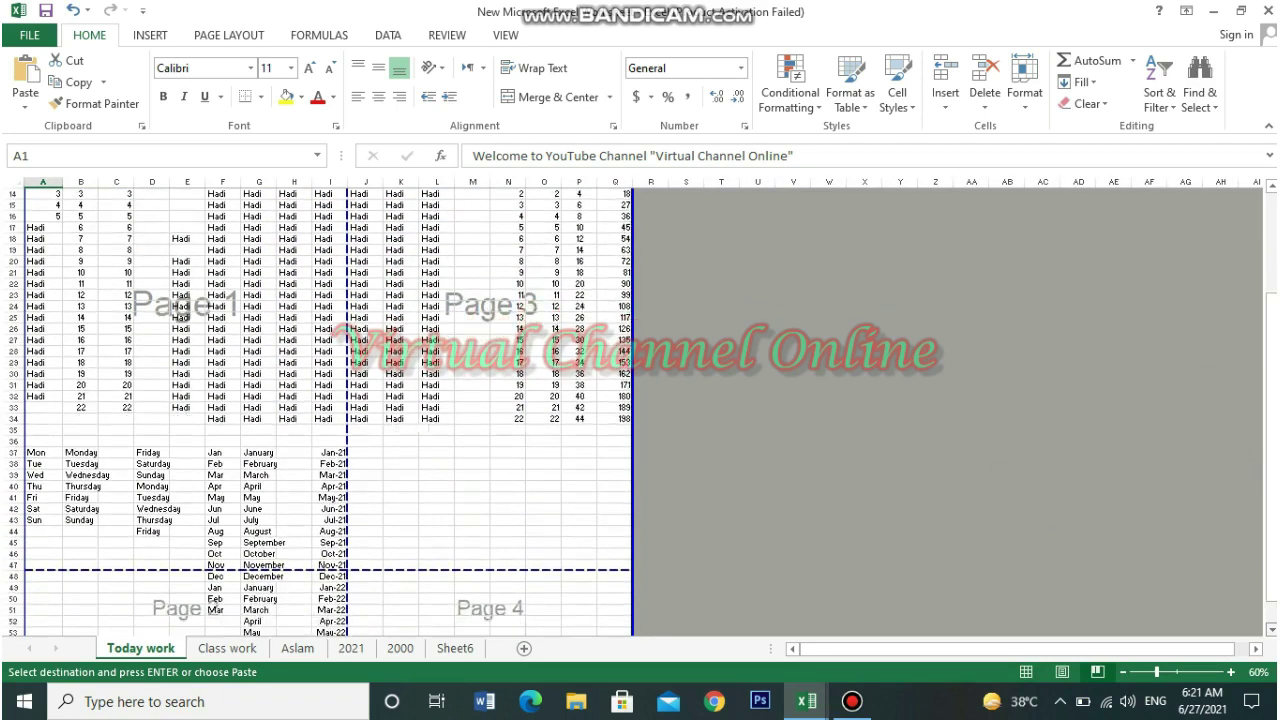
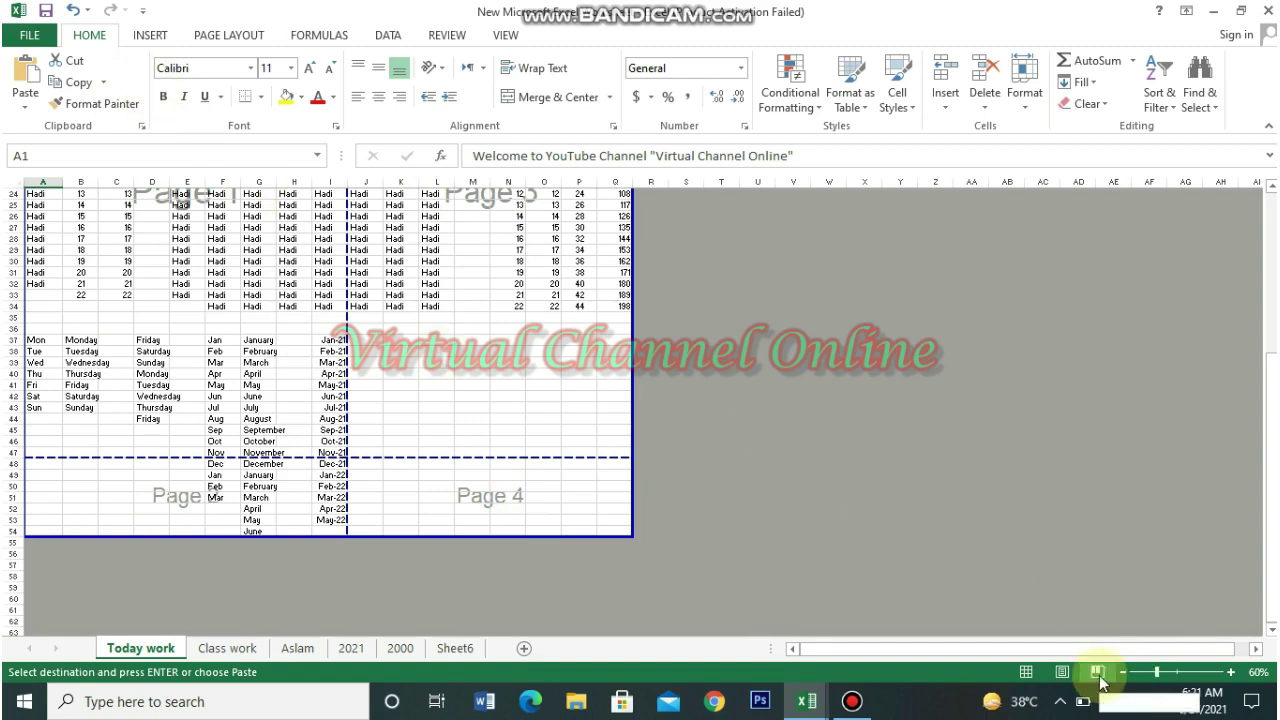
pyautogui.click(1026, 672)
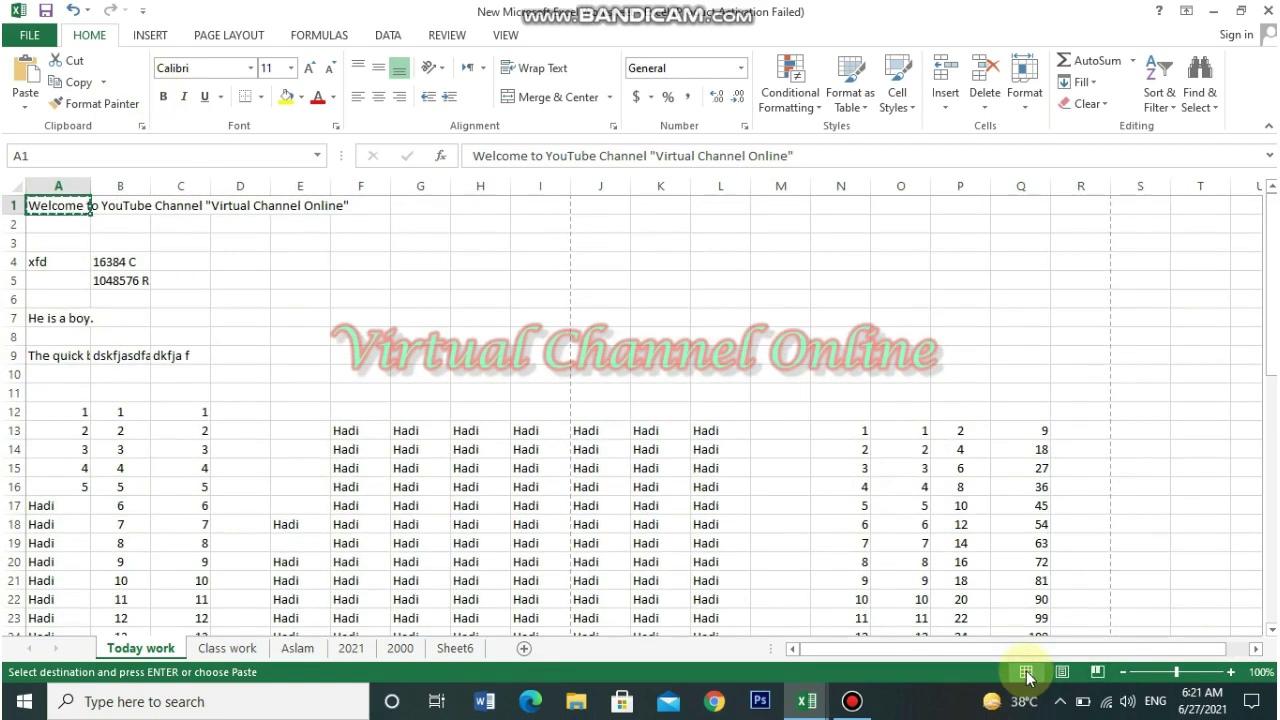
# Zoom the Today work sheet out to 10% and select single cells across its first pages, ending on AO22
pyautogui.moveTo(1272, 240); pyautogui.dragTo(1272, 391)
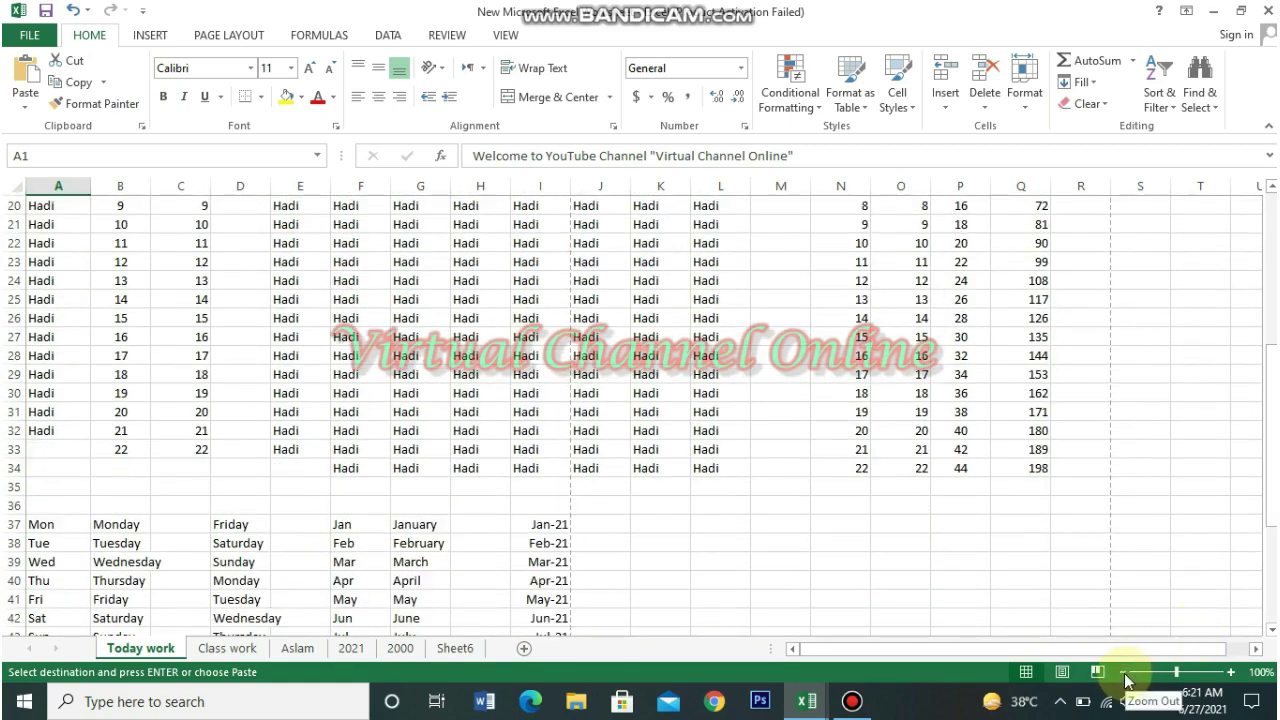
pyautogui.moveTo(1178, 676); pyautogui.dragTo(1123, 674)
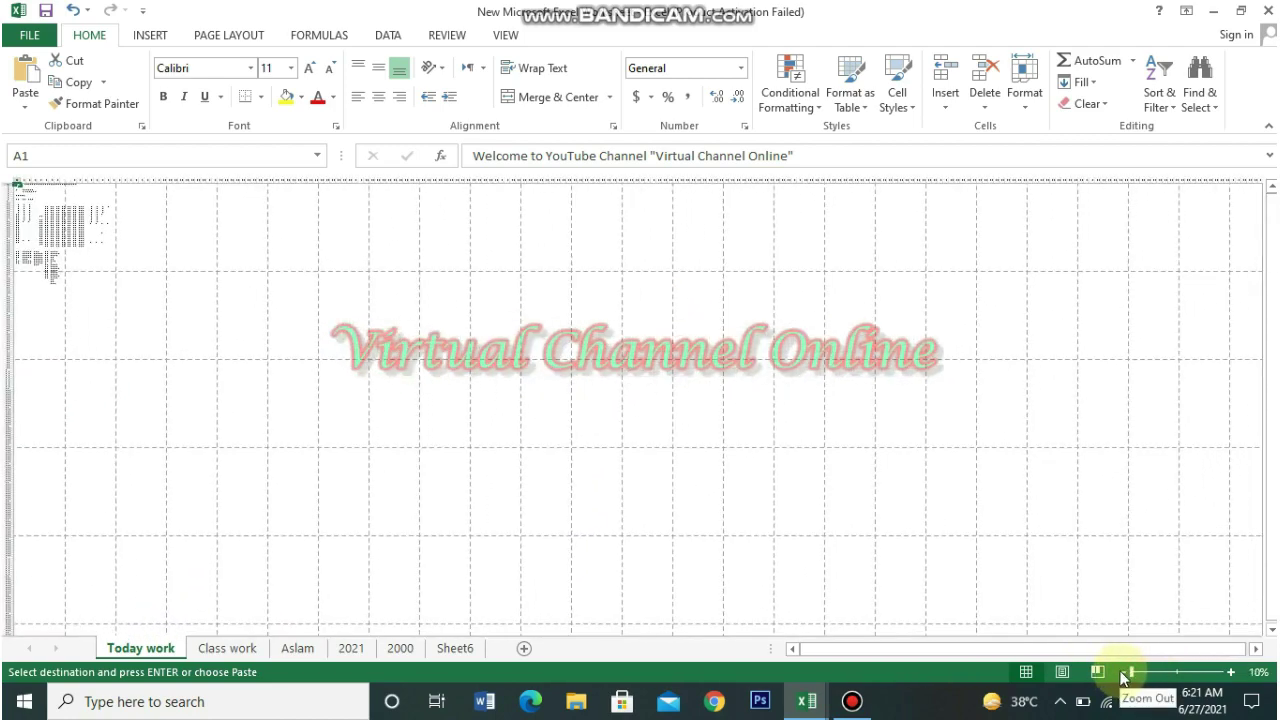
pyautogui.click(33, 237)
pyautogui.click(92, 229)
pyautogui.click(152, 227)
pyautogui.click(188, 226)
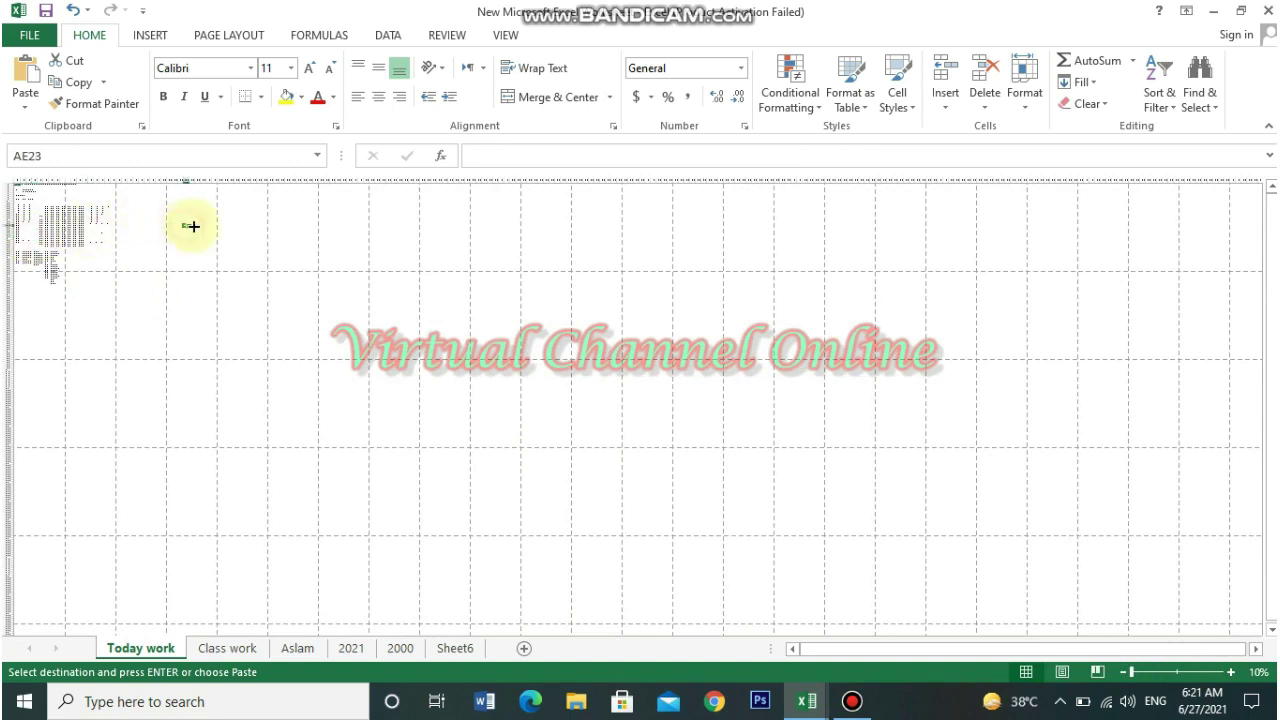
pyautogui.click(245, 225)
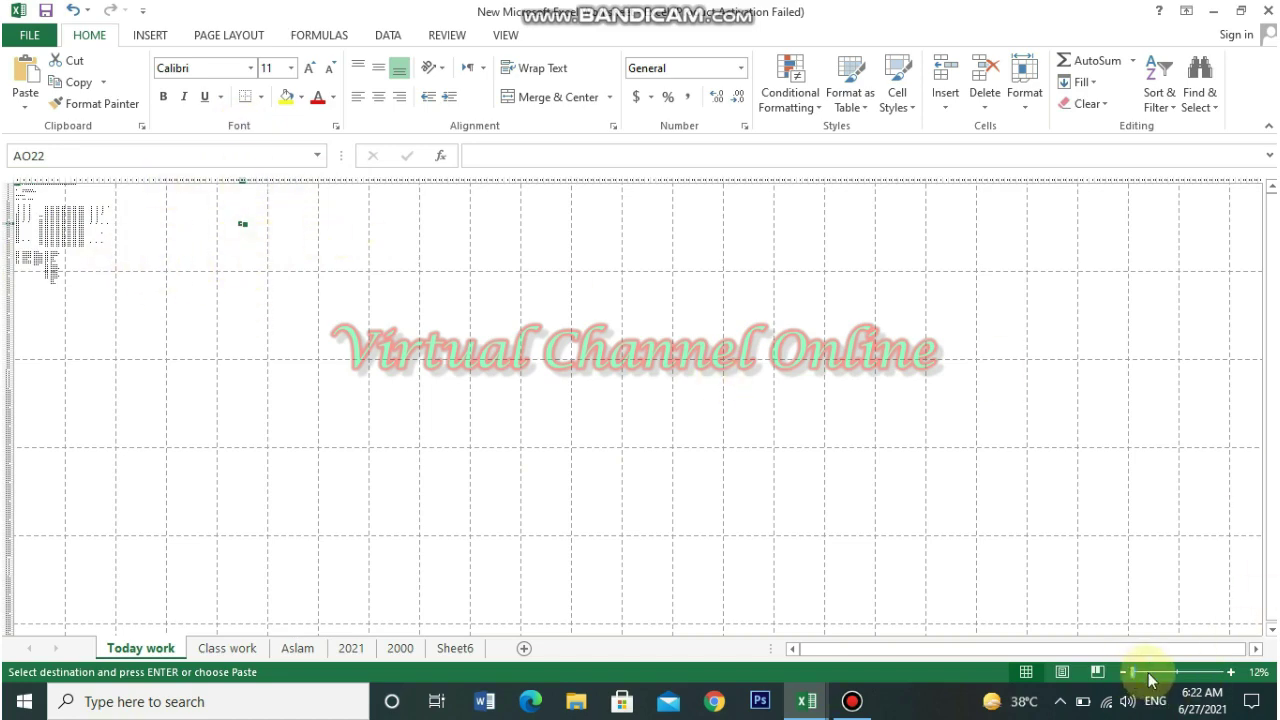
# Zoom the sheet in to 400%, and reduce the magnification to the 200% preset
pyautogui.moveTo(1136, 678); pyautogui.dragTo(1243, 678)
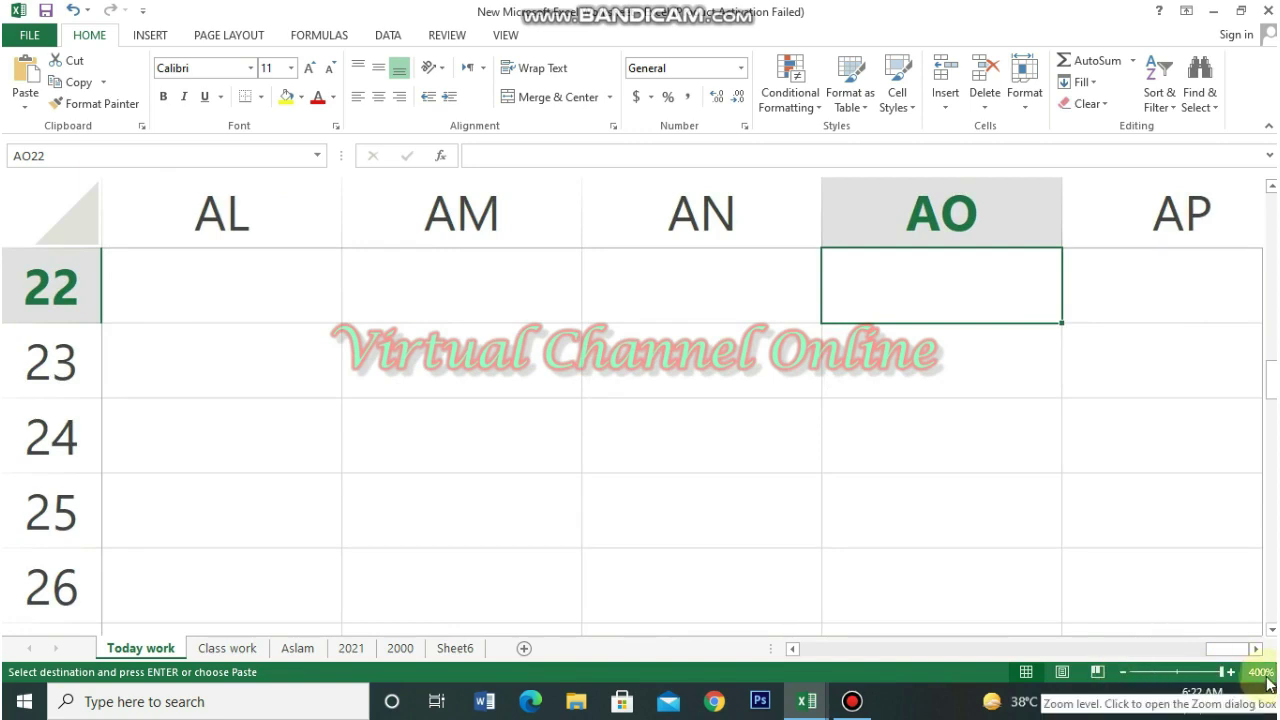
pyautogui.click(1262, 675)
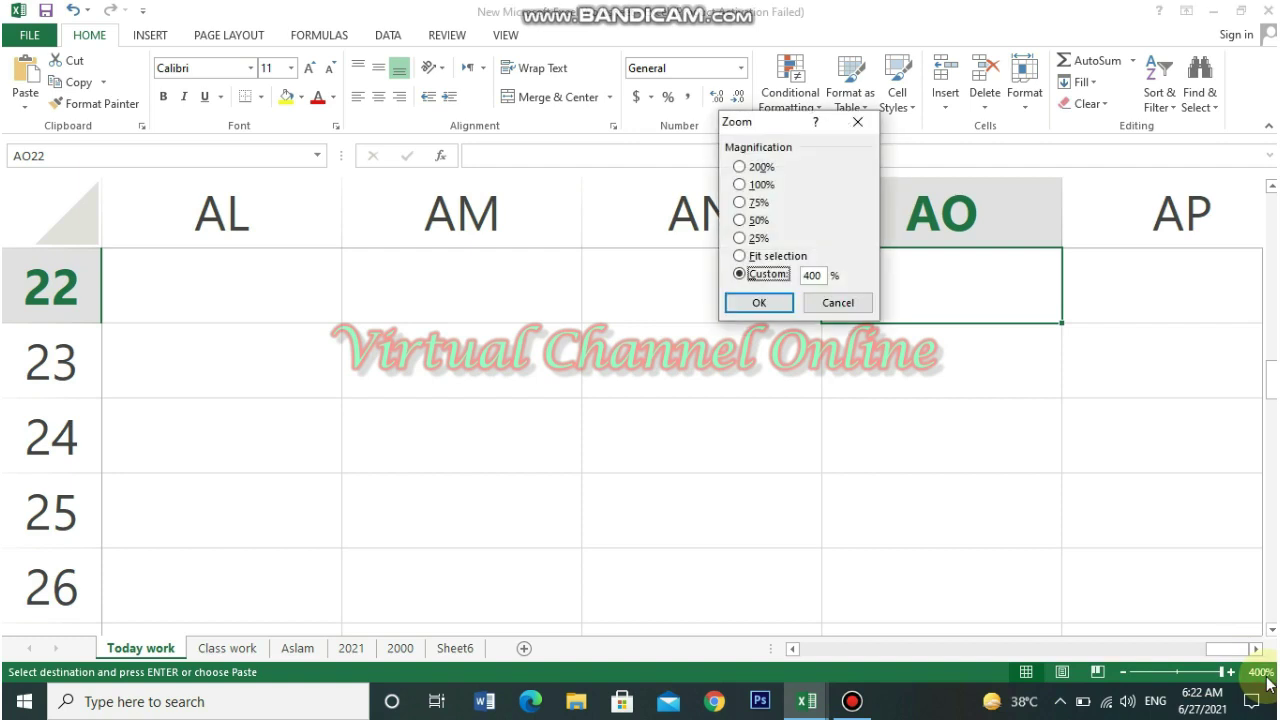
pyautogui.click(740, 168)
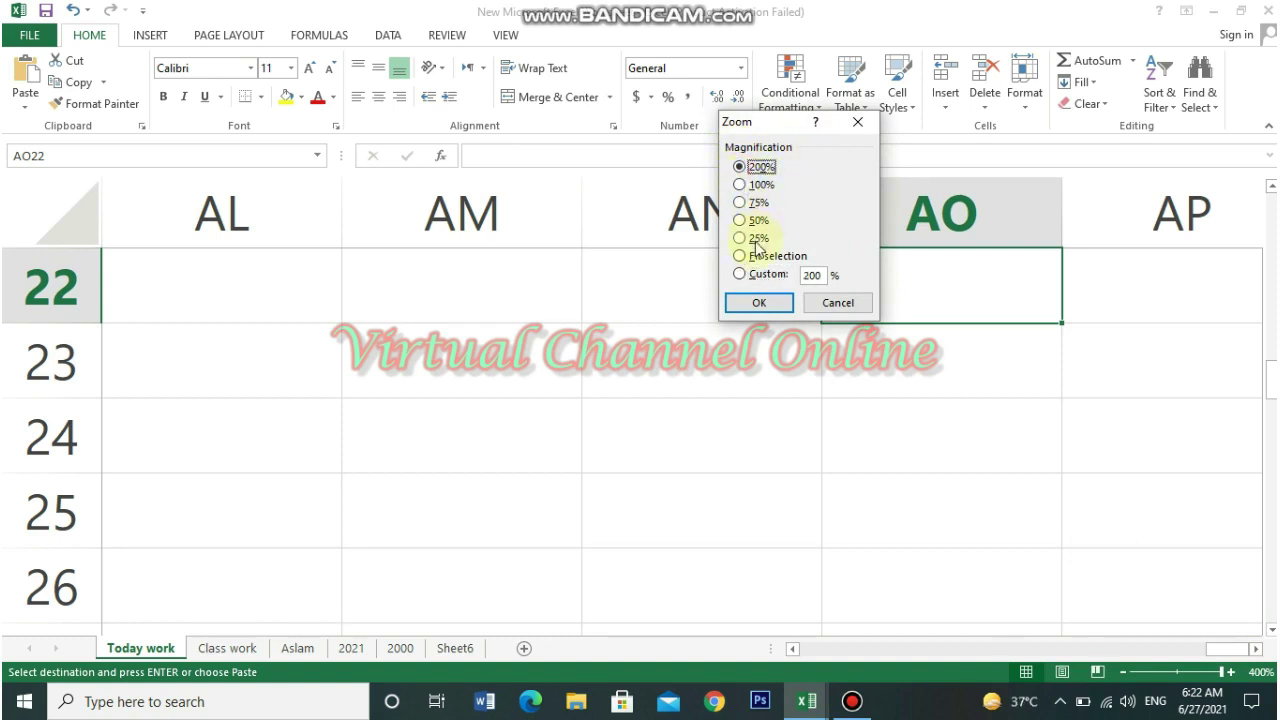
pyautogui.click(759, 300)
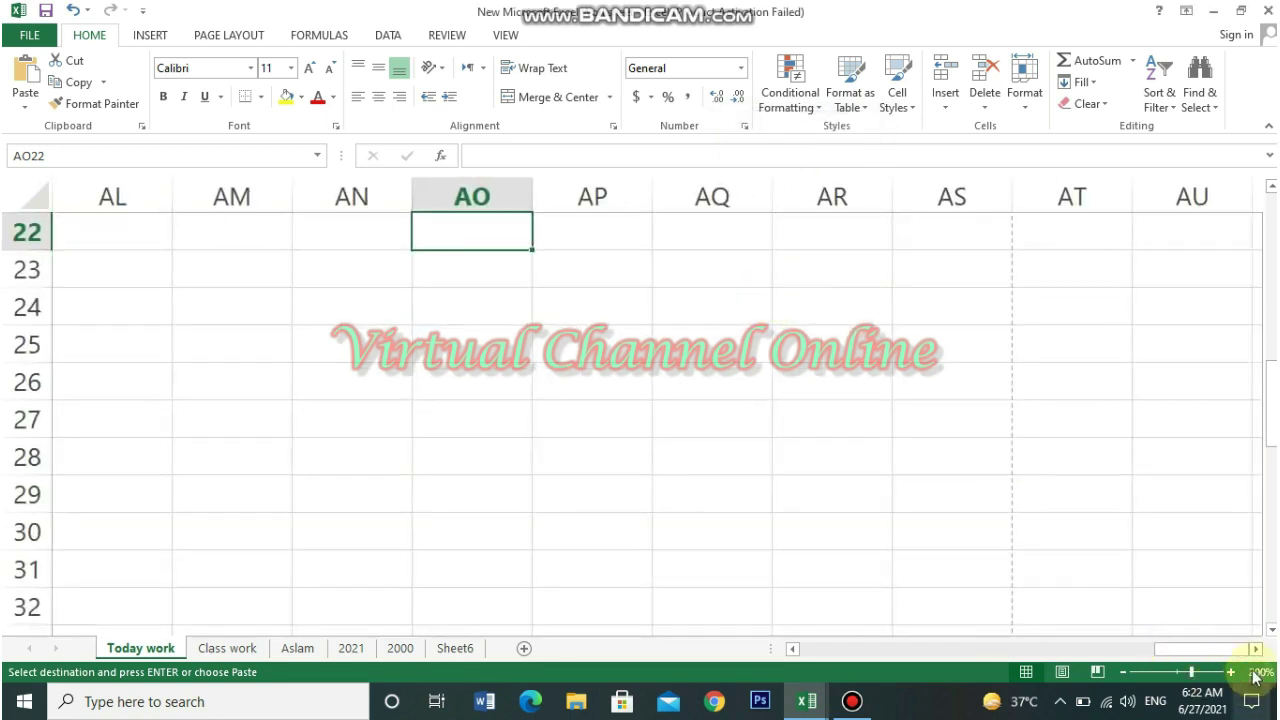
# Set the sheet's magnification to the 25% preset
pyautogui.click(1258, 673)
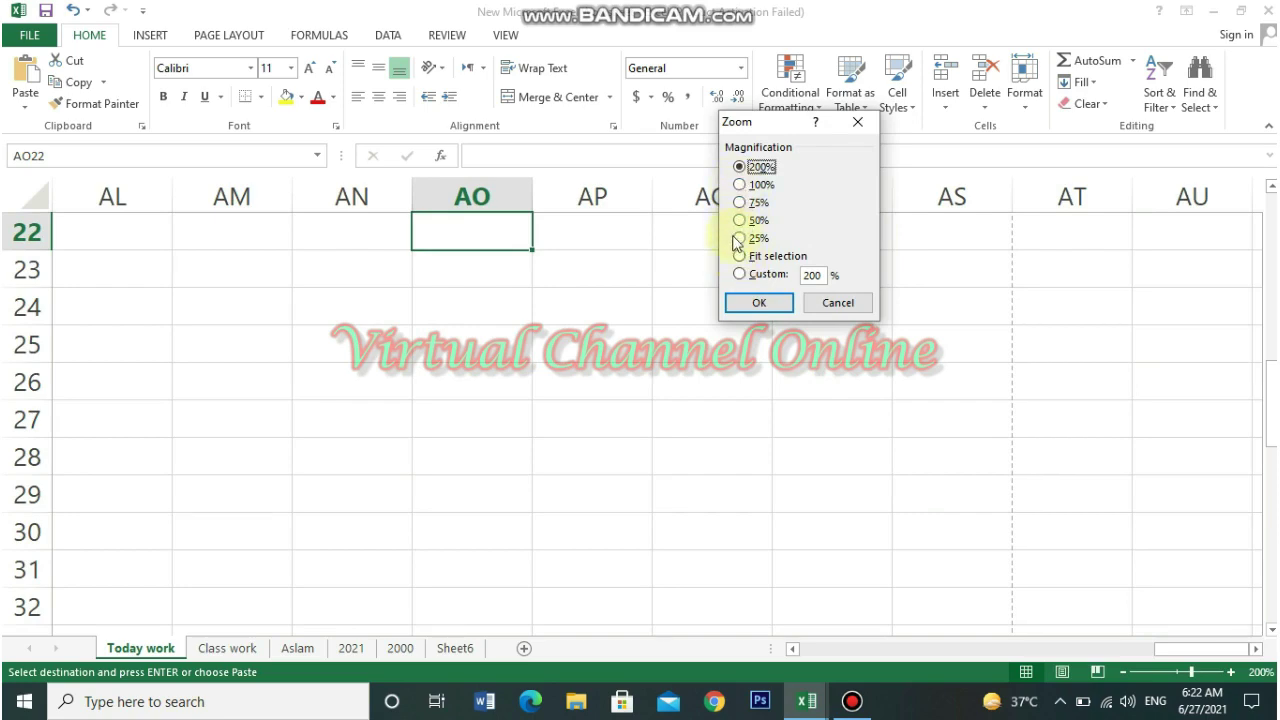
pyautogui.click(740, 239)
pyautogui.click(761, 302)
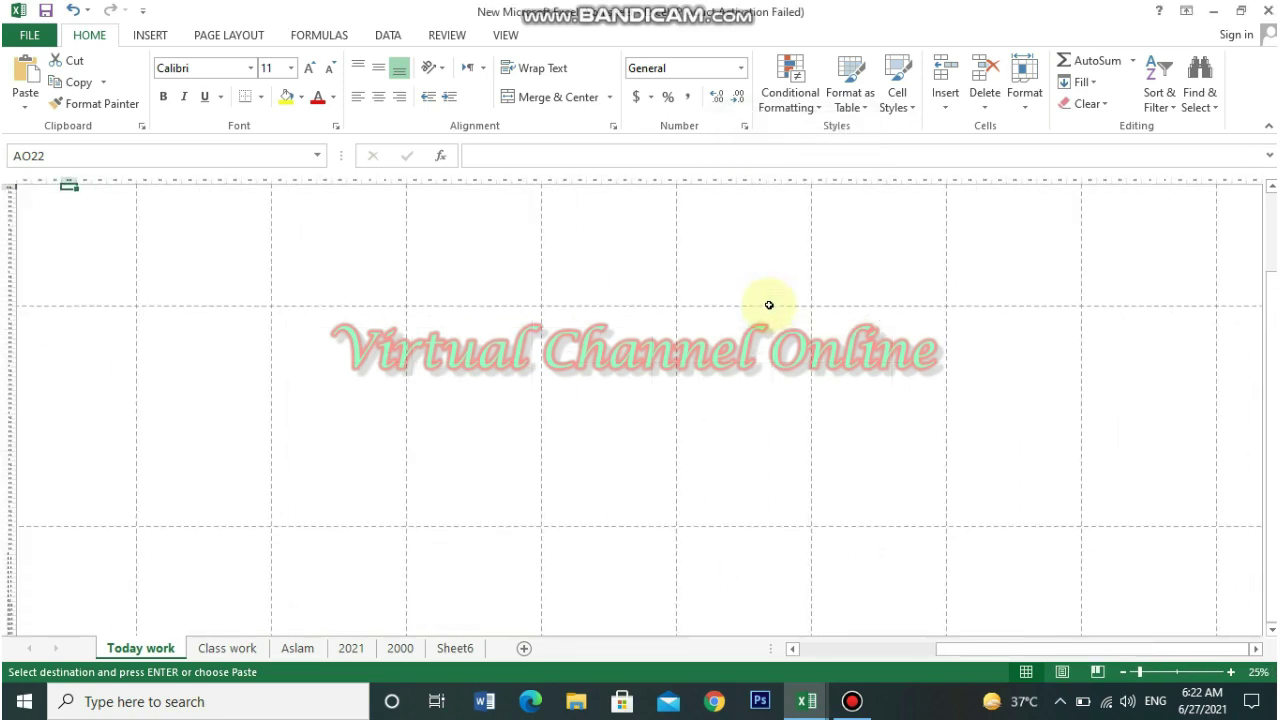
# Zoom the sheet to fit the selected cell AO22
pyautogui.click(1258, 672)
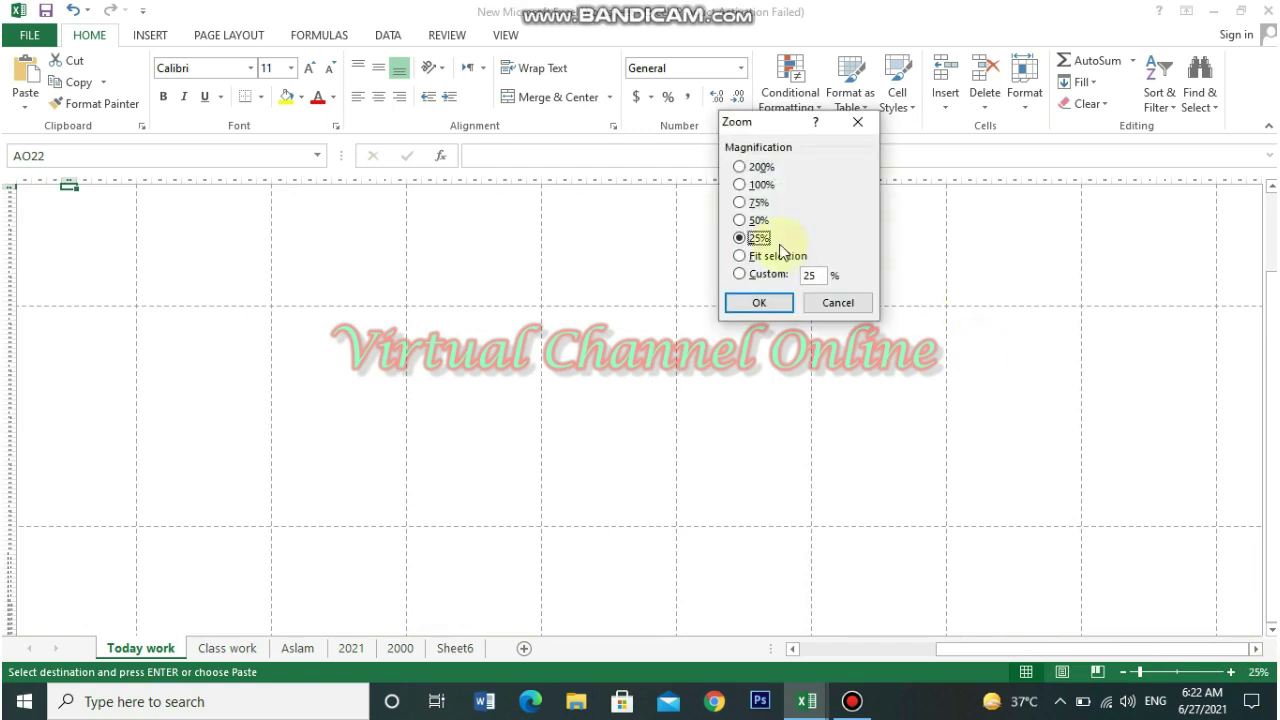
pyautogui.click(740, 256)
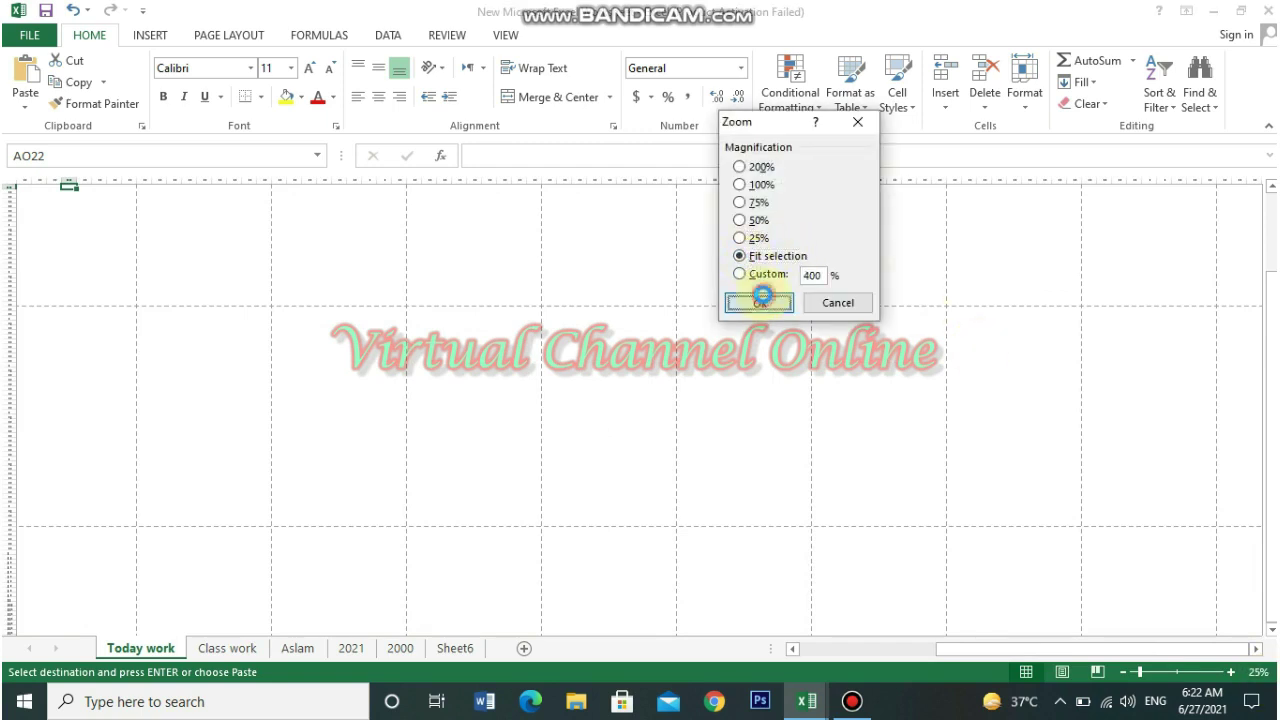
pyautogui.click(762, 298)
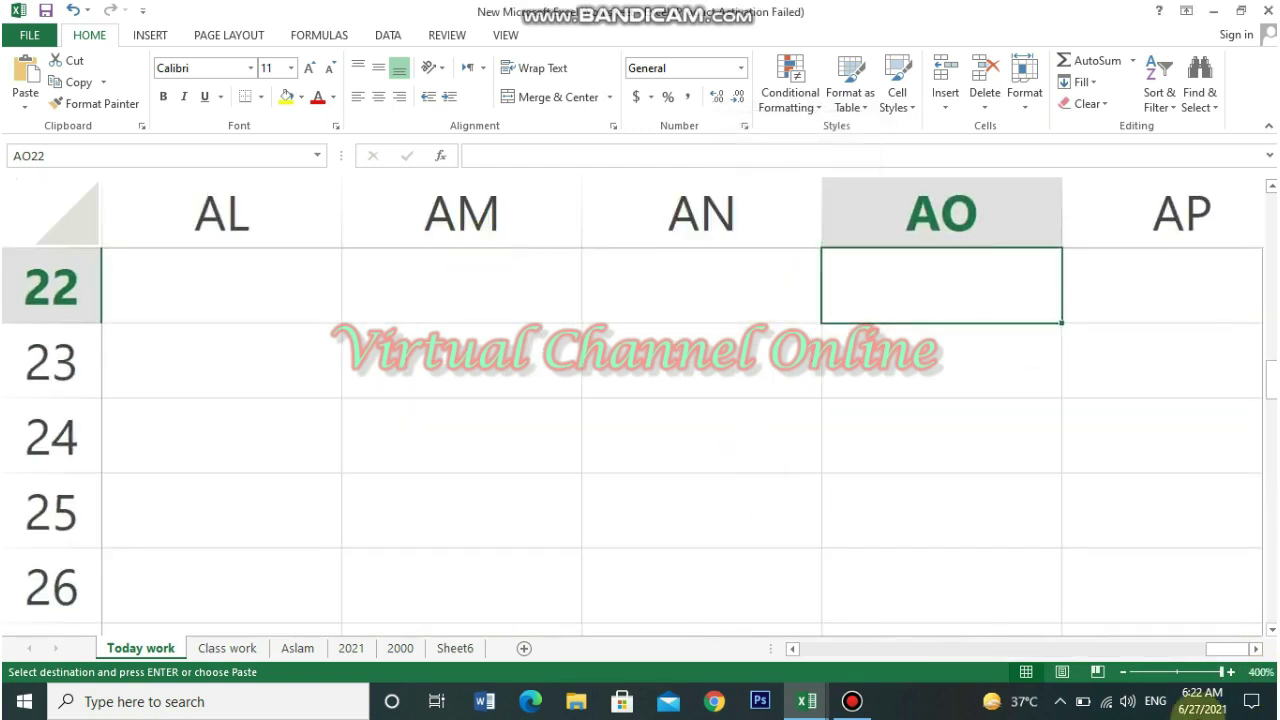
# Select the range AM23:AN26 and set the sheet's magnification to 50%
pyautogui.moveTo(409, 343); pyautogui.dragTo(766, 594)
pyautogui.click(1260, 672)
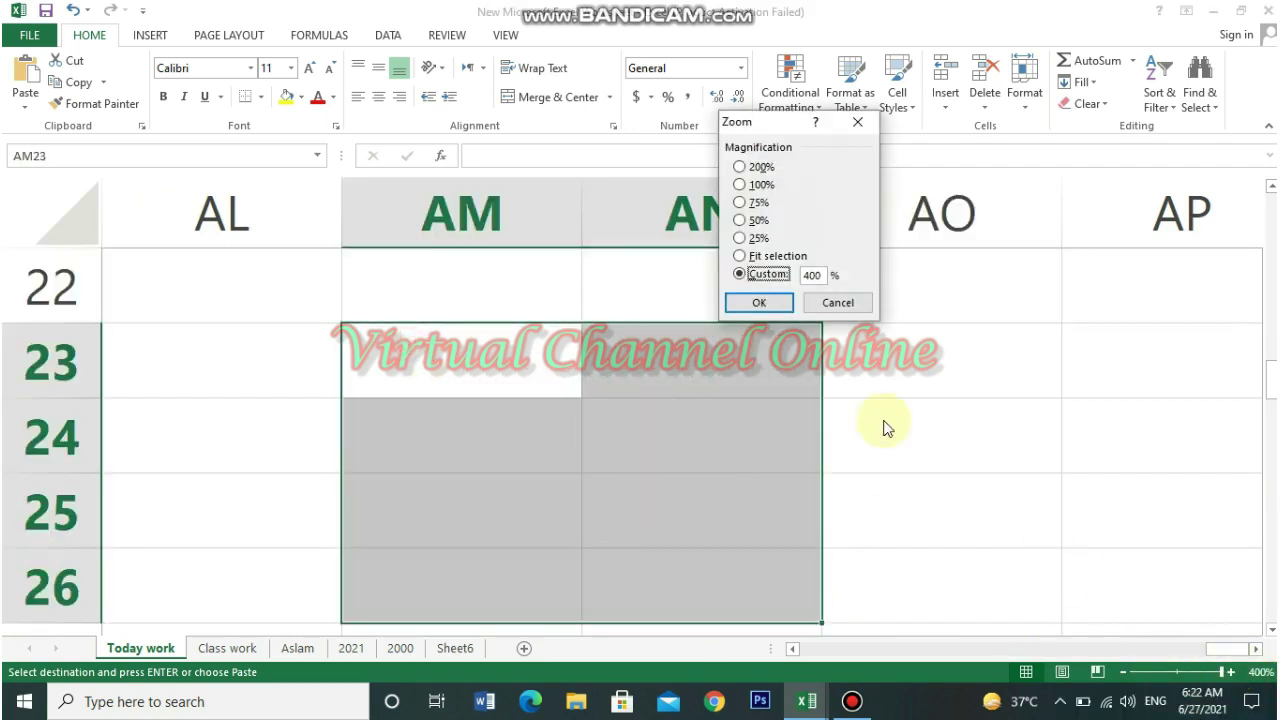
pyautogui.click(740, 221)
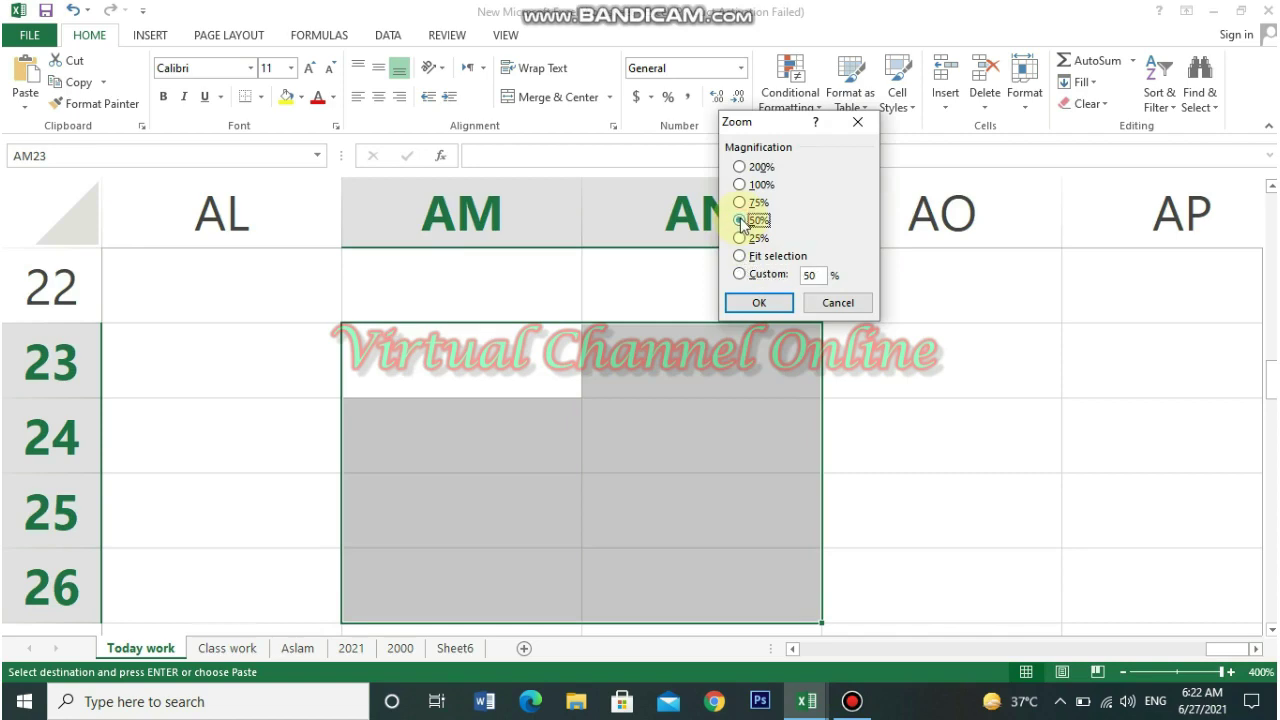
pyautogui.click(762, 301)
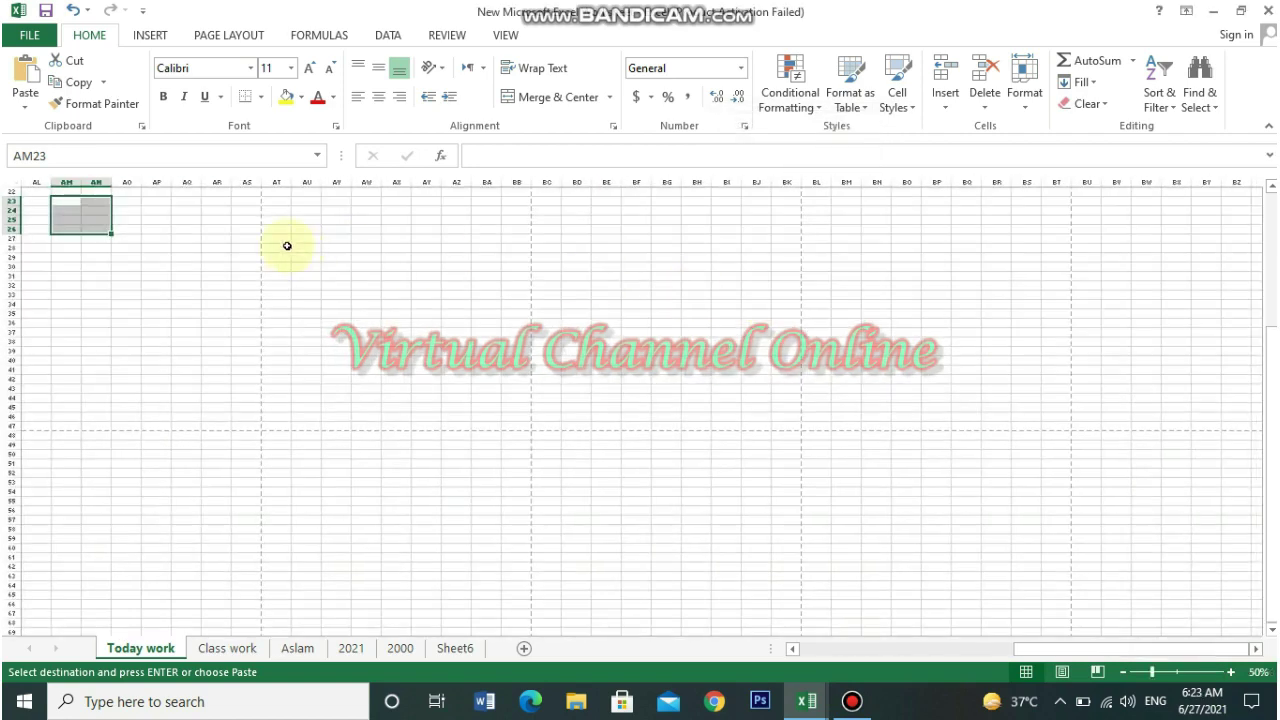
# Return to the data at the sheet's start, select A13:D16 and zoom the sheet to fit that selection
pyautogui.moveTo(200, 221); pyautogui.dragTo(540, 386)
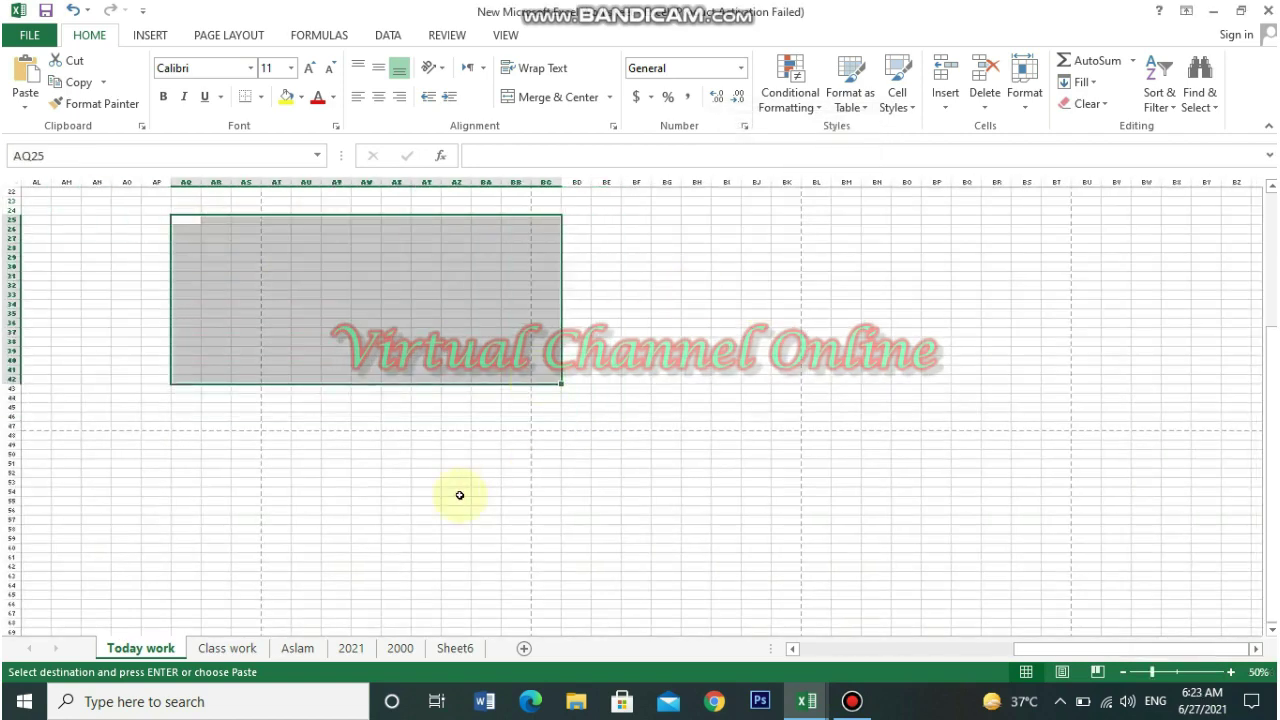
pyautogui.moveTo(1268, 330); pyautogui.dragTo(1270, 208)
pyautogui.moveTo(1063, 651); pyautogui.dragTo(394, 591)
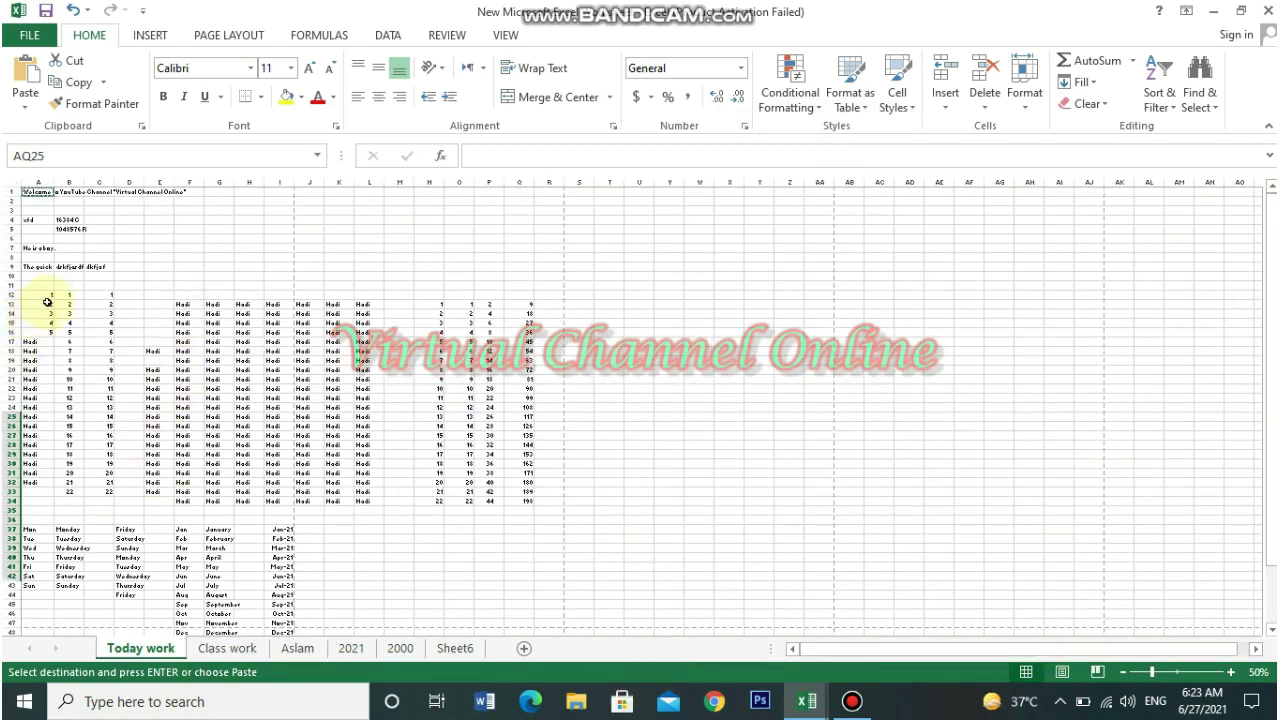
pyautogui.moveTo(47, 302); pyautogui.dragTo(128, 334)
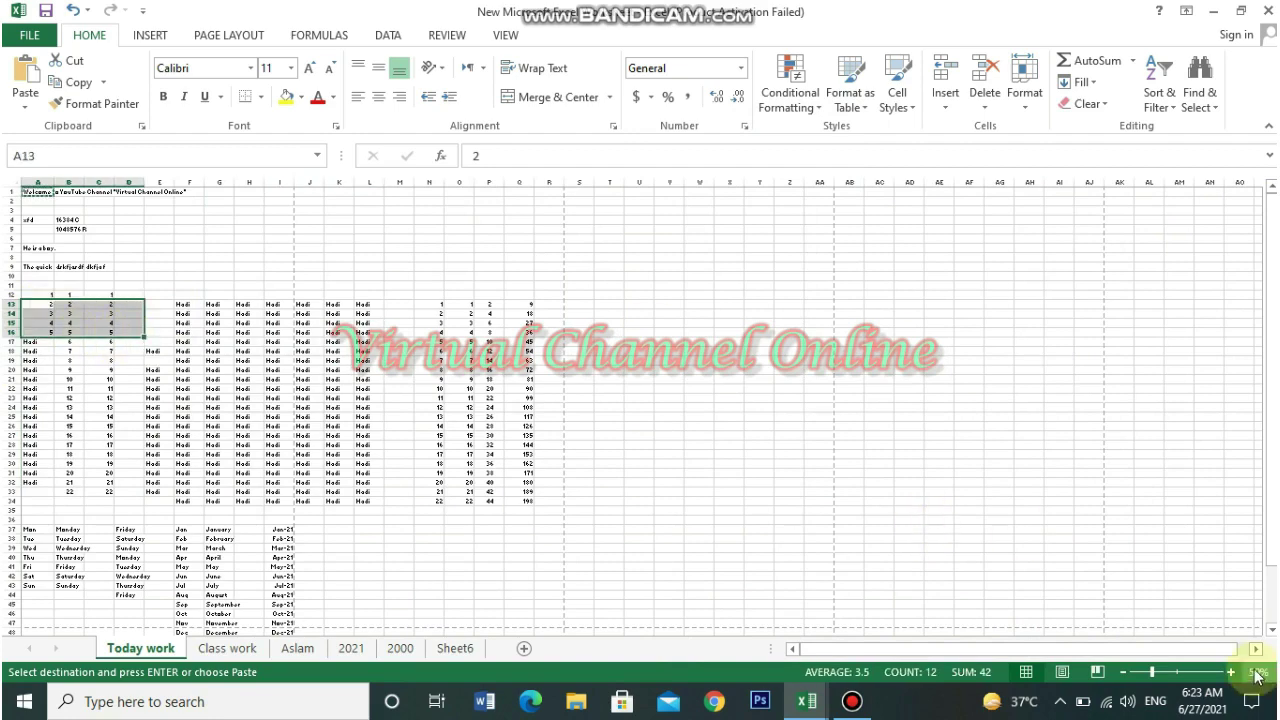
pyautogui.click(1258, 673)
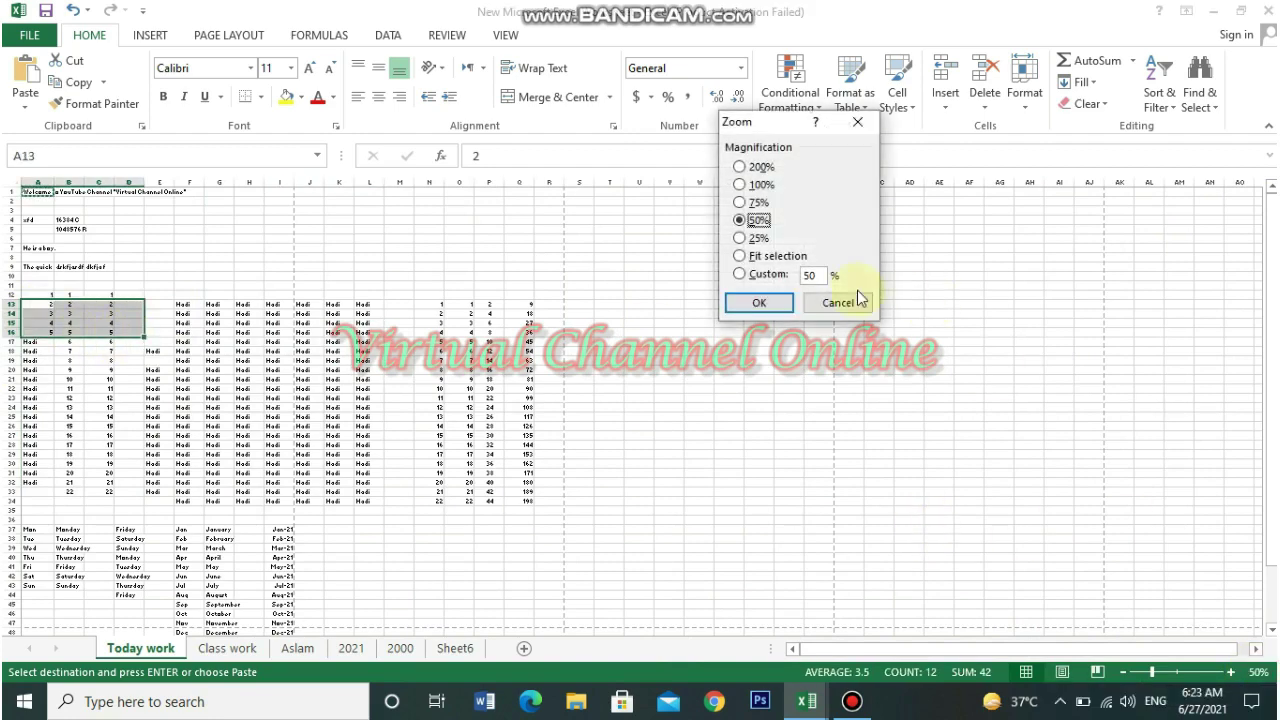
pyautogui.click(739, 256)
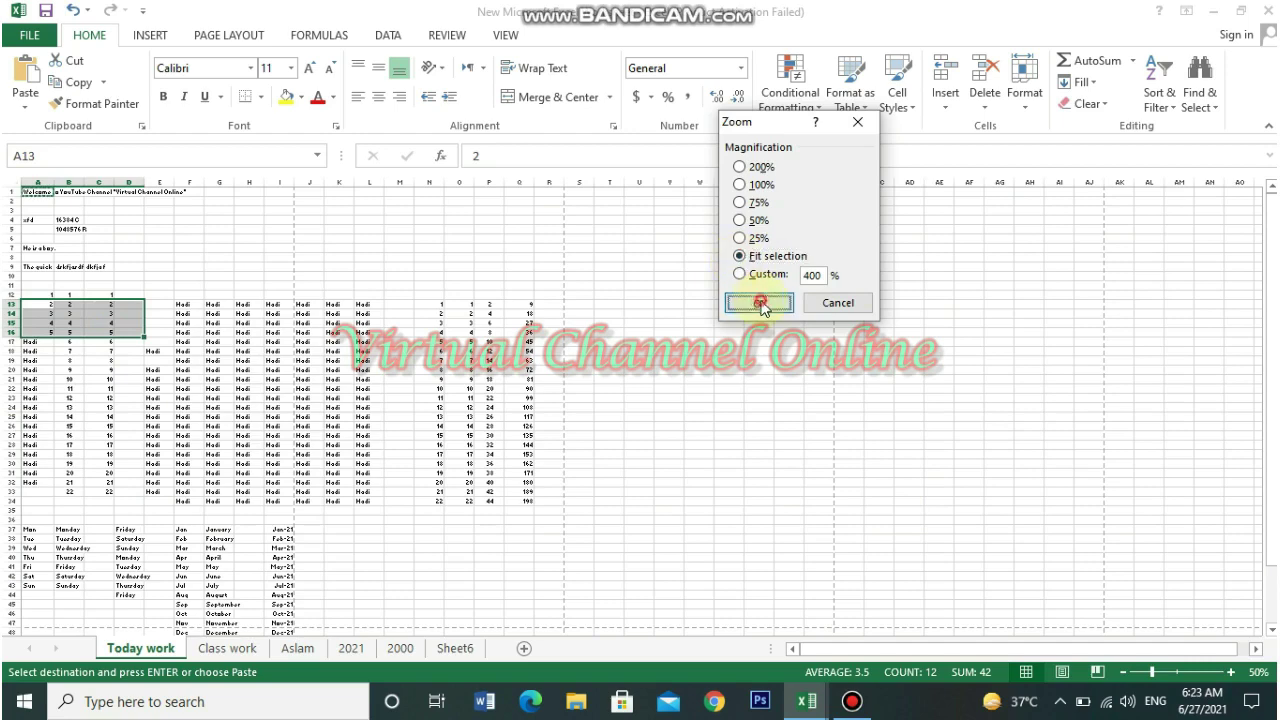
pyautogui.click(759, 302)
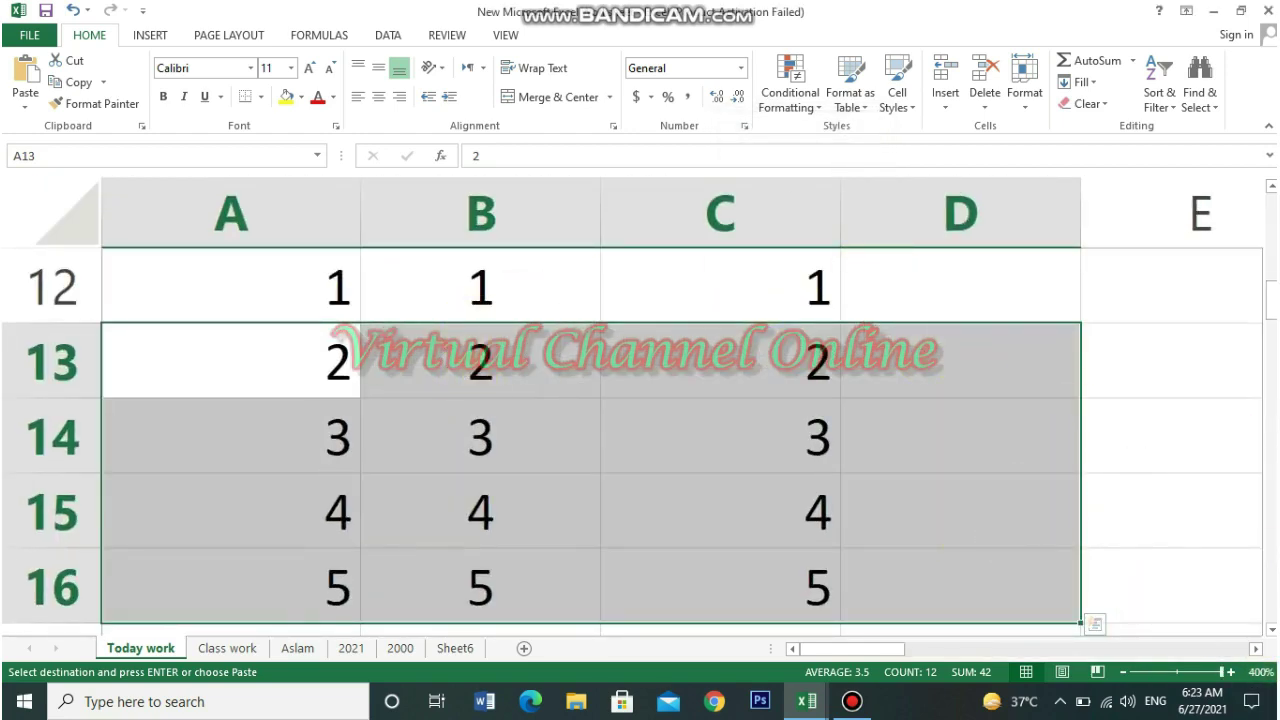
# Set the sheet's magnification to the 100% preset
pyautogui.click(1261, 673)
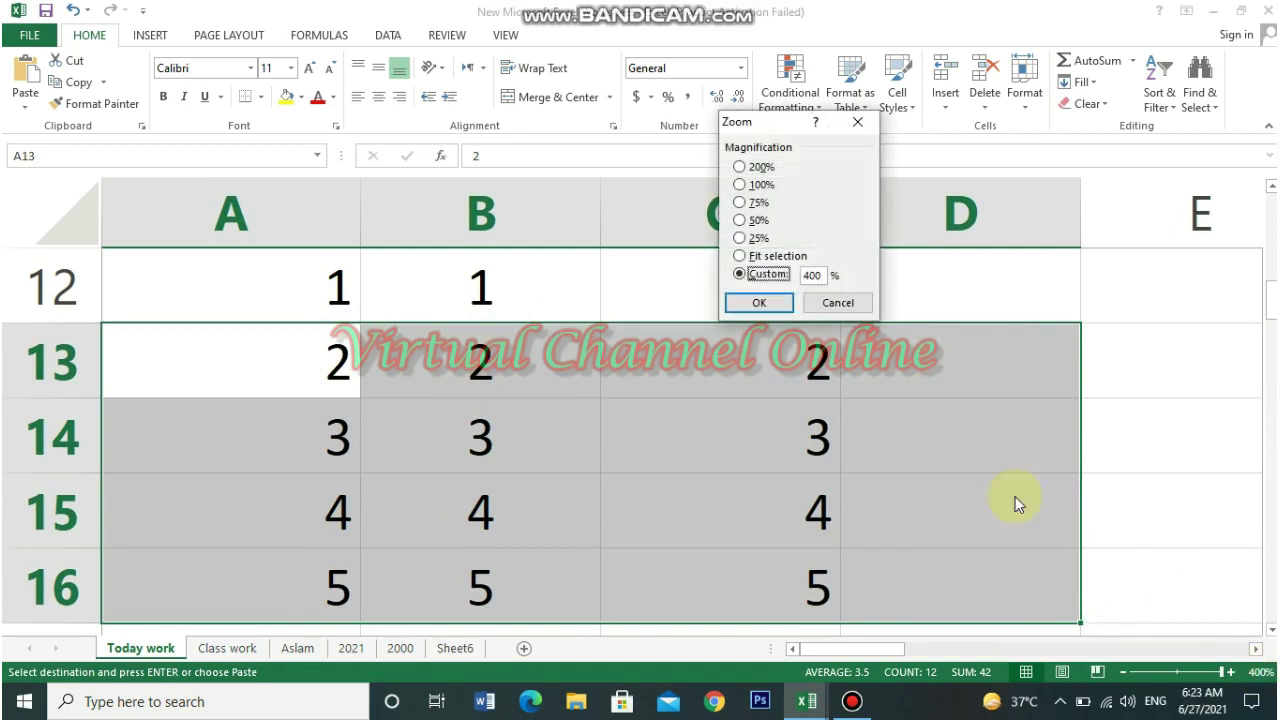
pyautogui.click(740, 185)
pyautogui.click(760, 302)
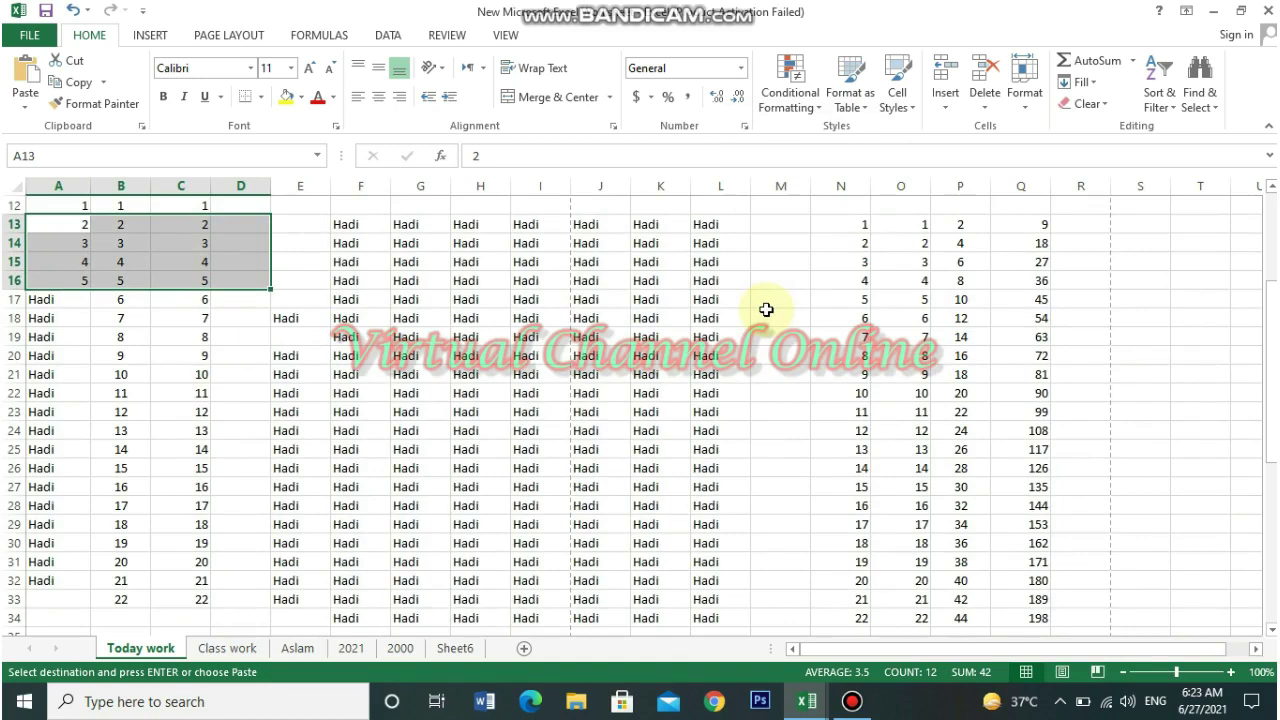
# Zoom the sheet in to 120% and back out to 110%, and cancel the pending copy
pyautogui.click(1232, 672)
pyautogui.click(1232, 672)
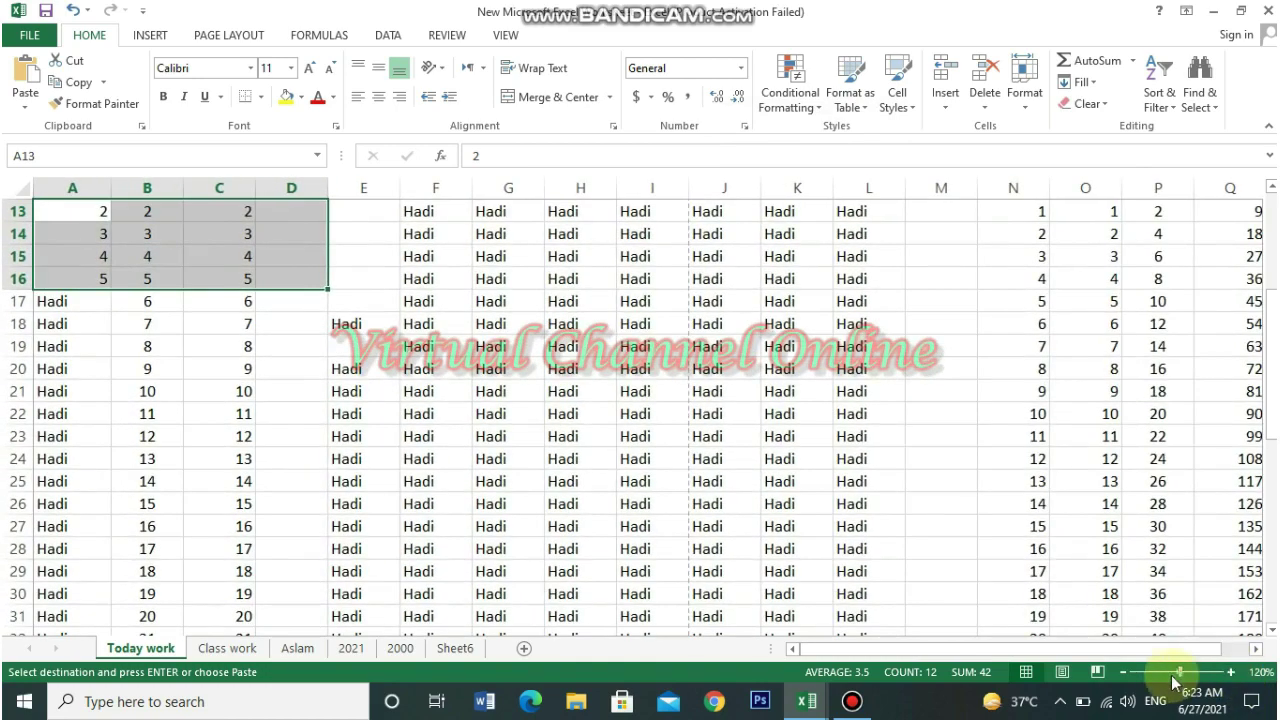
pyautogui.click(1124, 672)
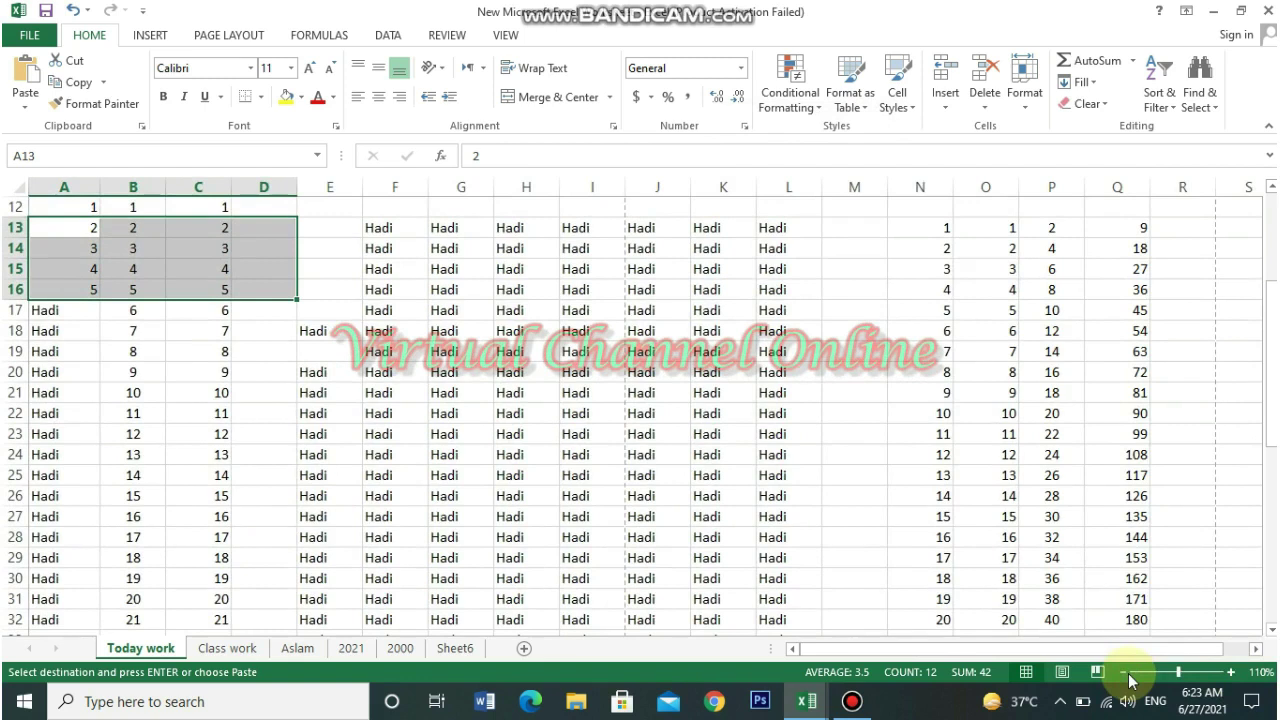
pyautogui.press('Escape')
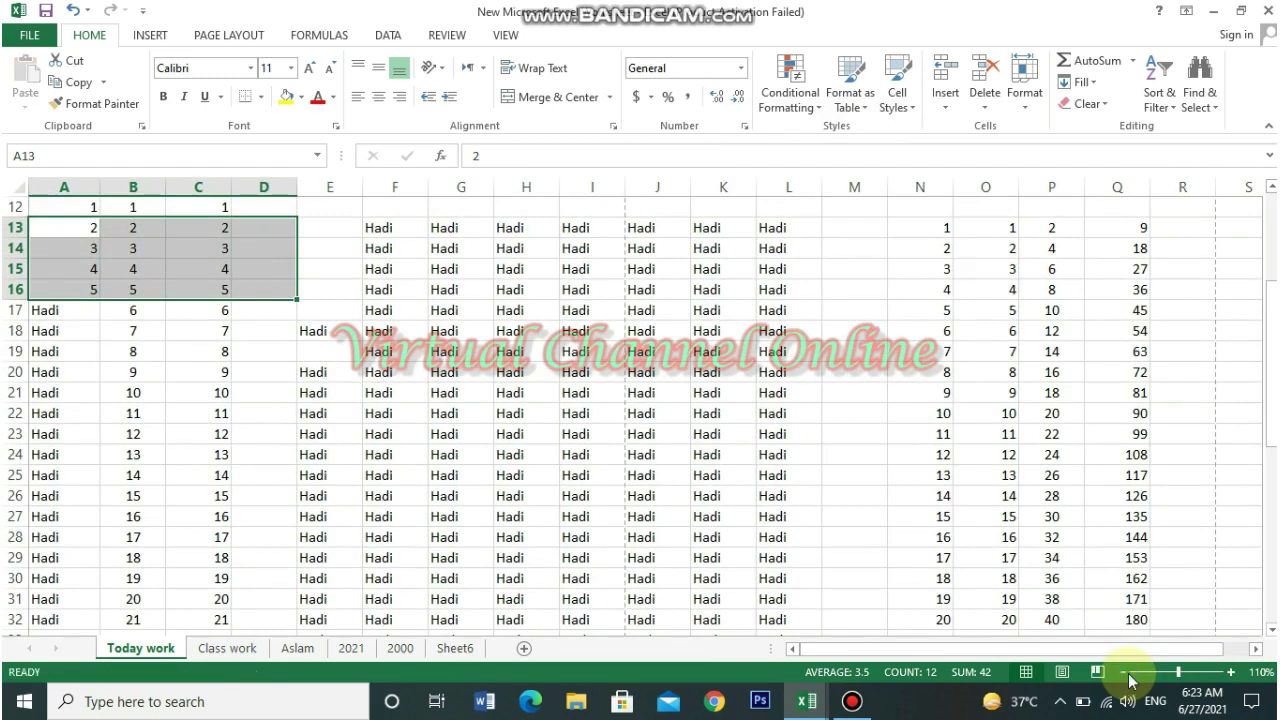
# Set a custom magnification of 300% for the sheet
pyautogui.click(1261, 673)
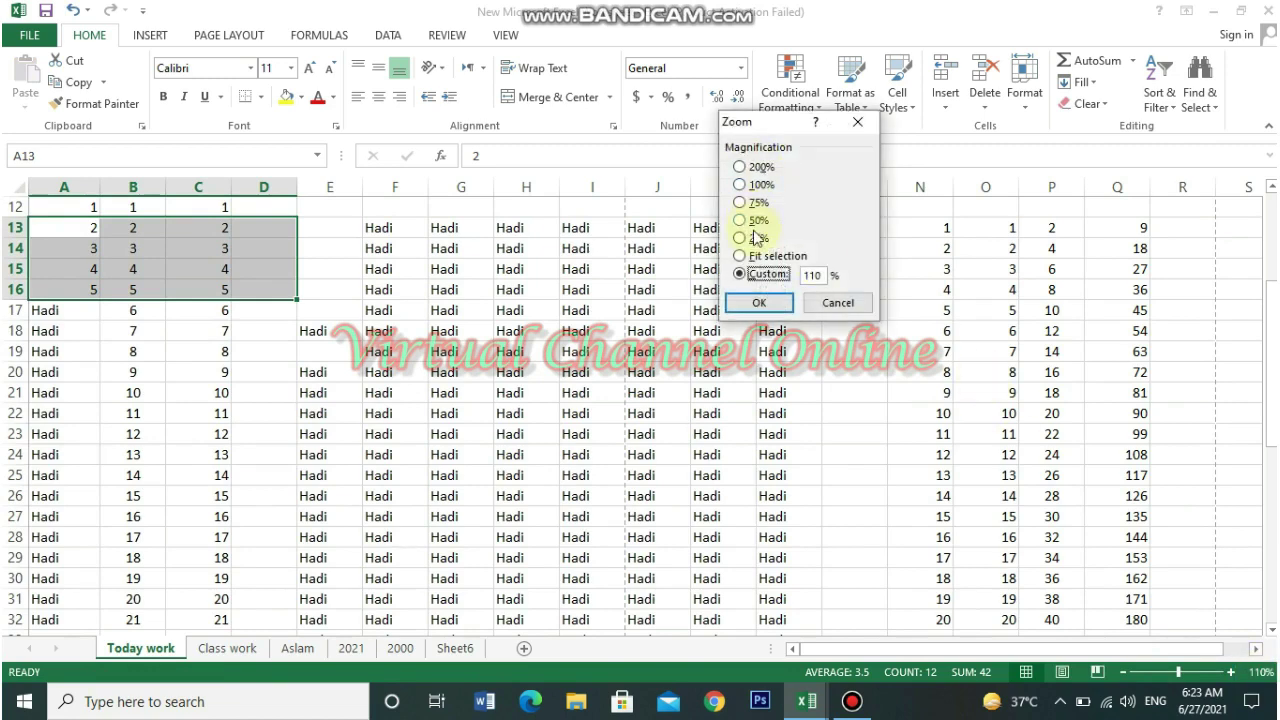
pyautogui.doubleClick(818, 275)
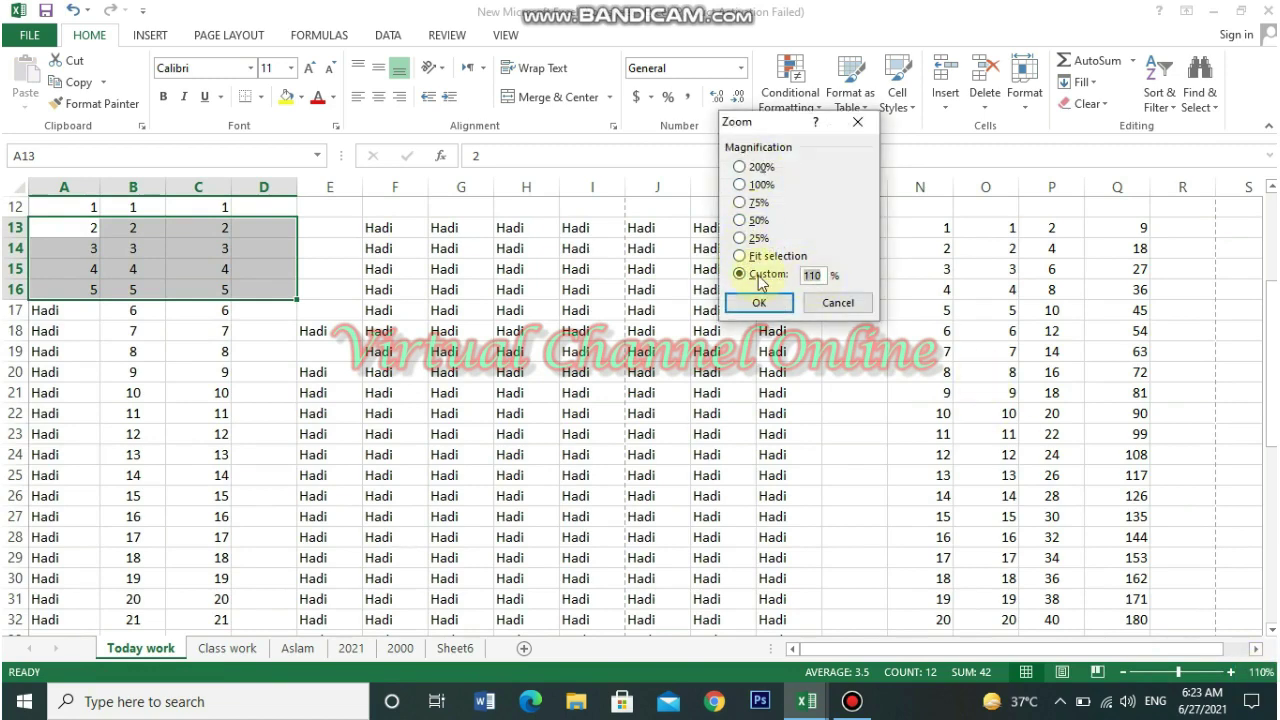
pyautogui.write('300')
pyautogui.click(766, 300)
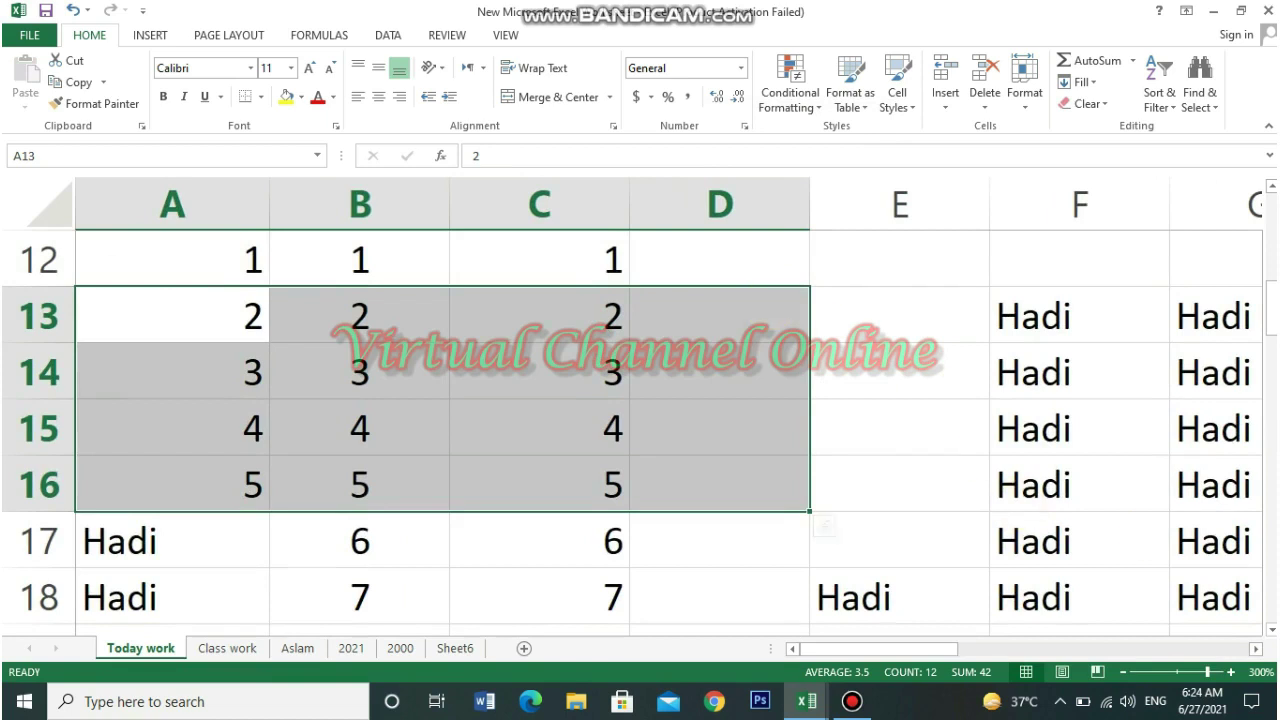
# Return the sheet from the custom zoom to the 100% magnification preset
pyautogui.click(1260, 672)
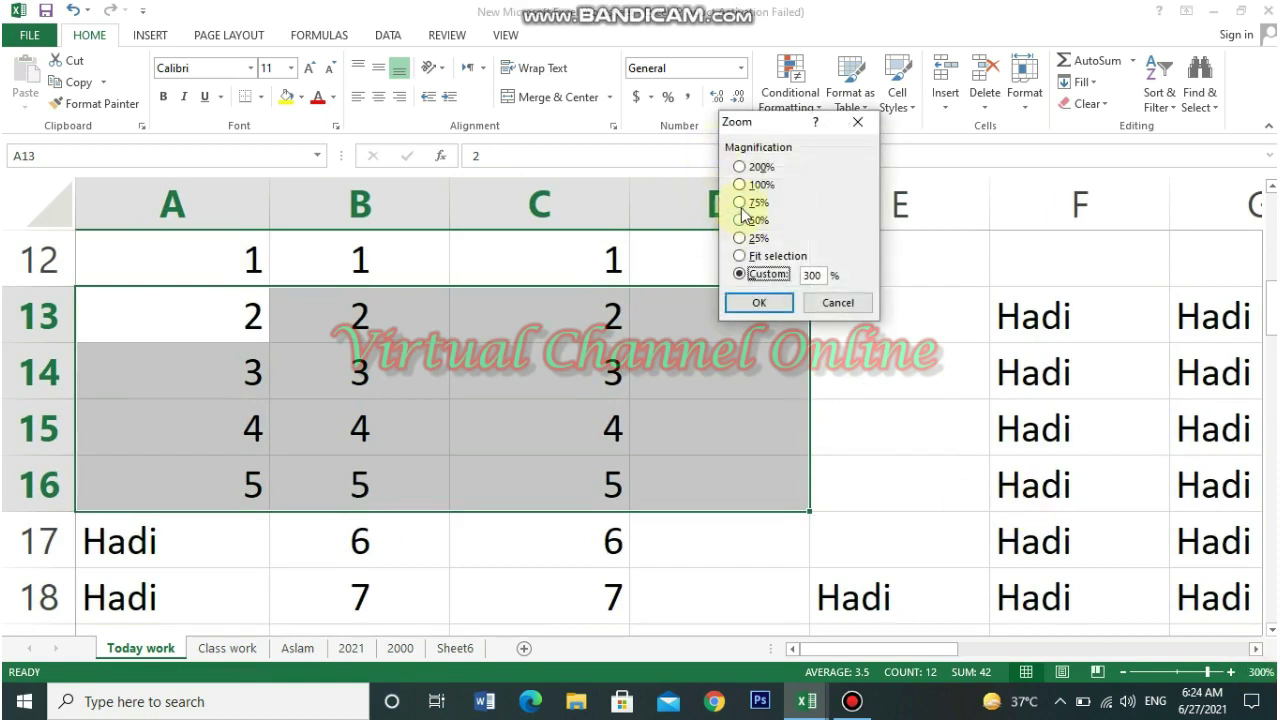
pyautogui.click(739, 185)
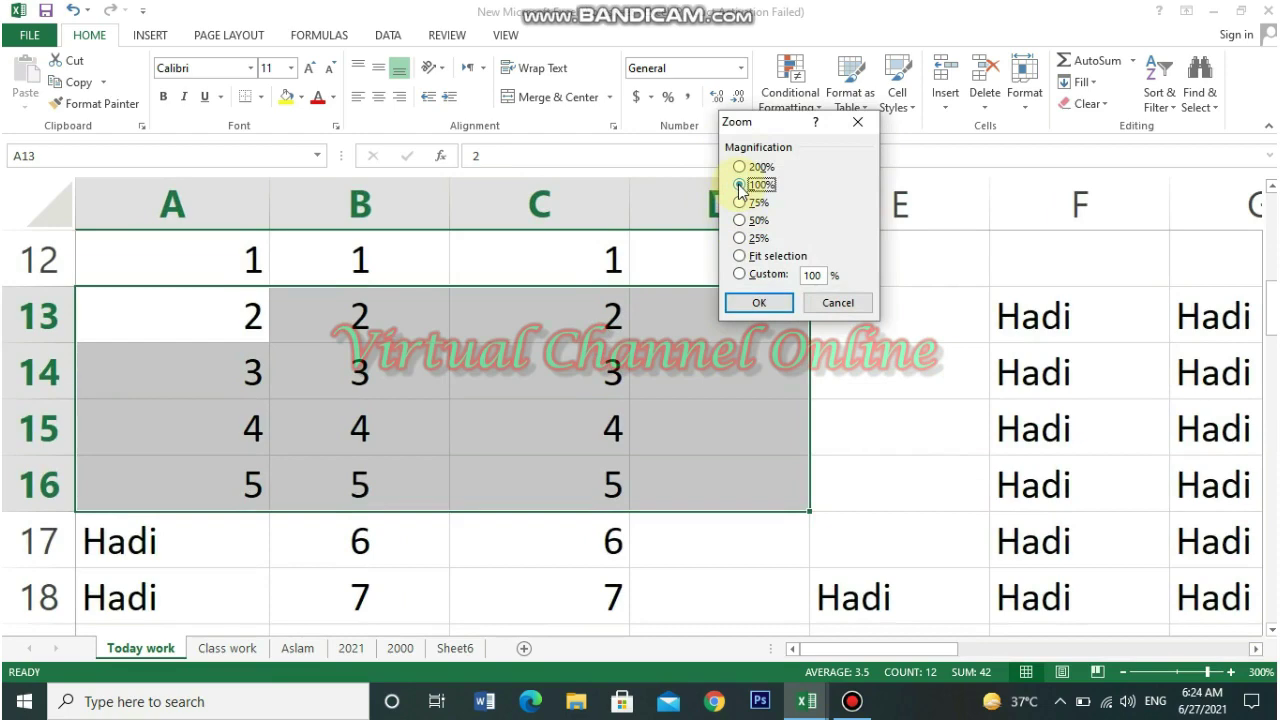
pyautogui.click(752, 304)
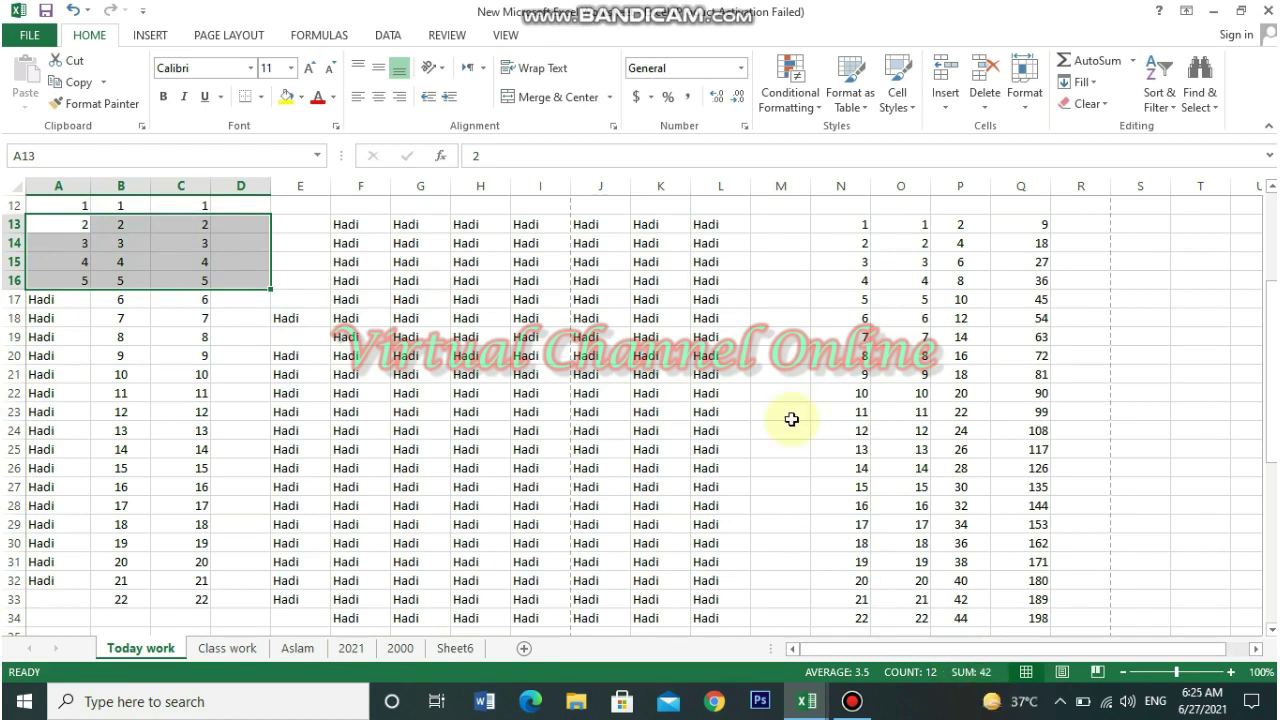
# Select the adjacent cells N22:N23 and N22:O22 in the number columns
pyautogui.moveTo(857, 390); pyautogui.dragTo(860, 404)
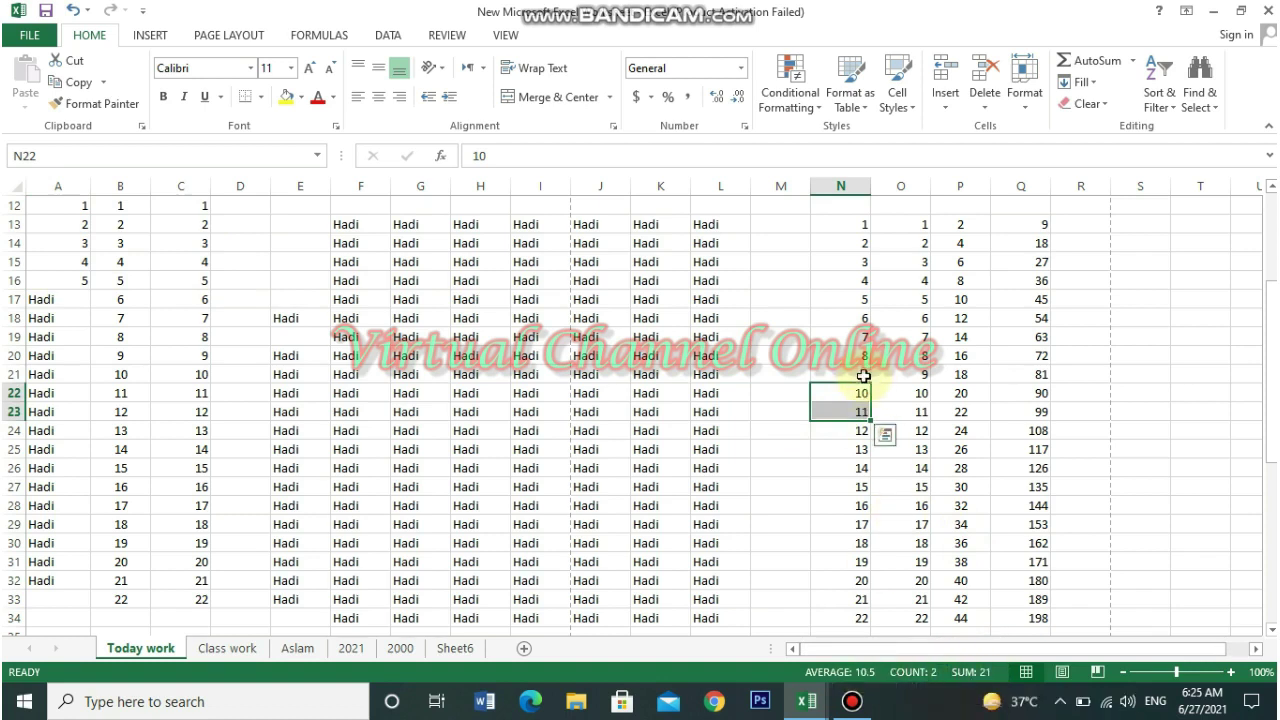
pyautogui.moveTo(861, 392); pyautogui.dragTo(903, 394)
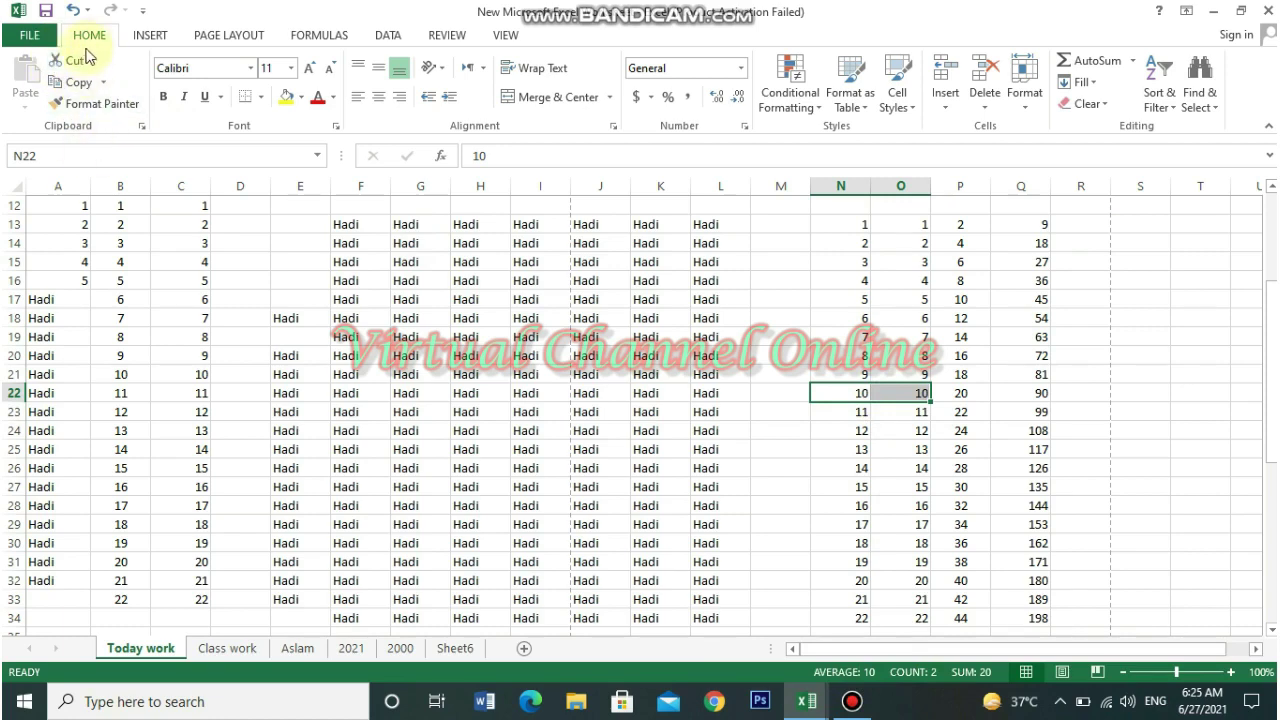
pyautogui.moveTo(1271, 300); pyautogui.dragTo(1271, 400)
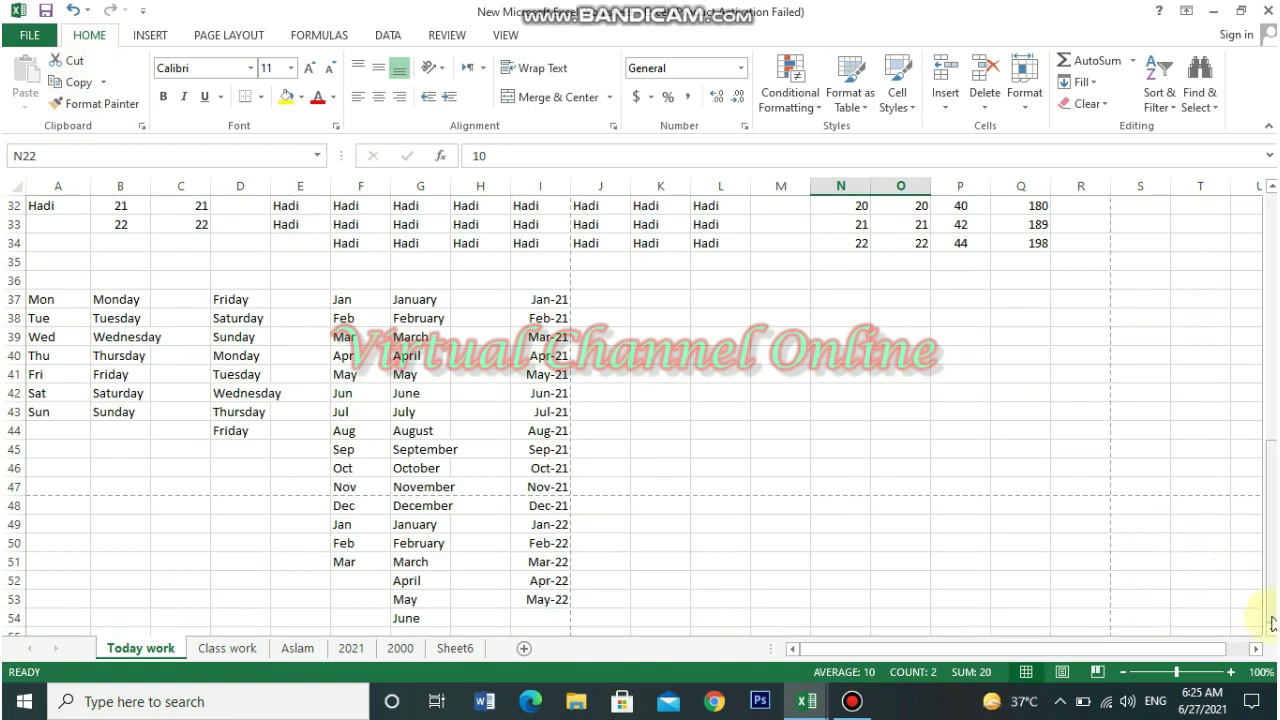
pyautogui.moveTo(1271, 580); pyautogui.dragTo(1271, 330)
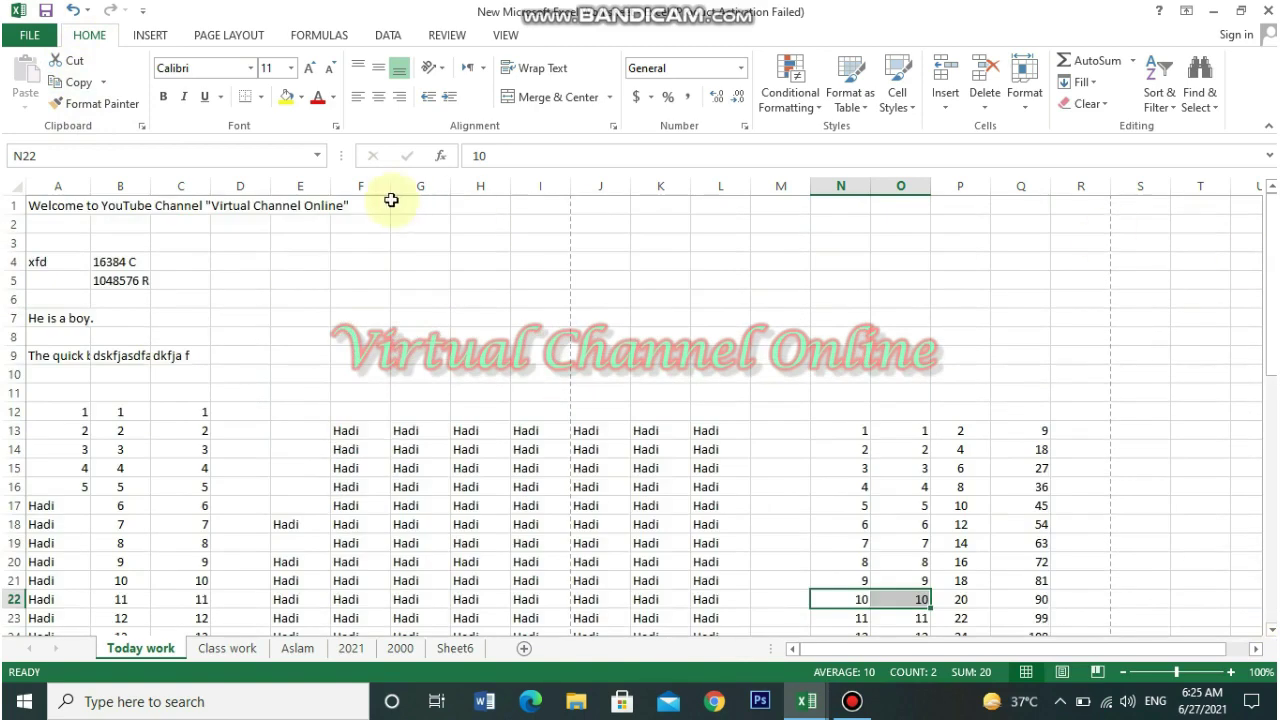
# Check cells A1 through E1 one by one to see which cell holds the welcome title
pyautogui.click(62, 204)
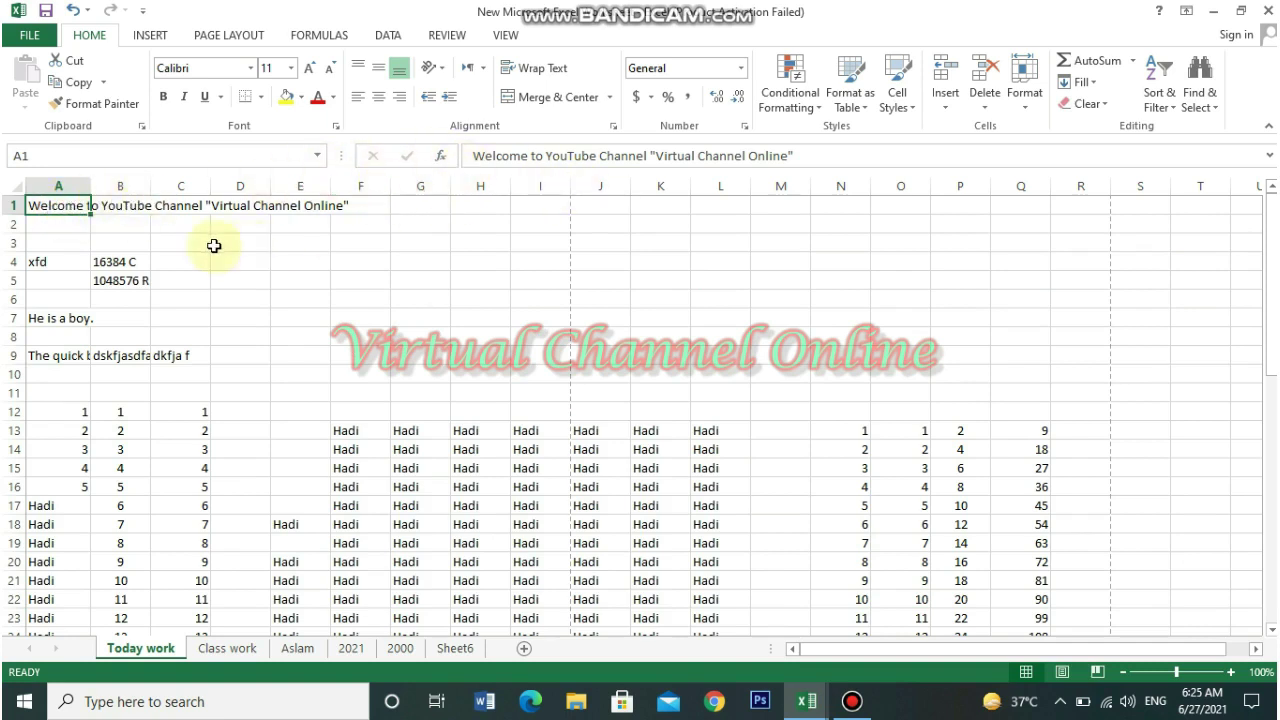
pyautogui.click(116, 203)
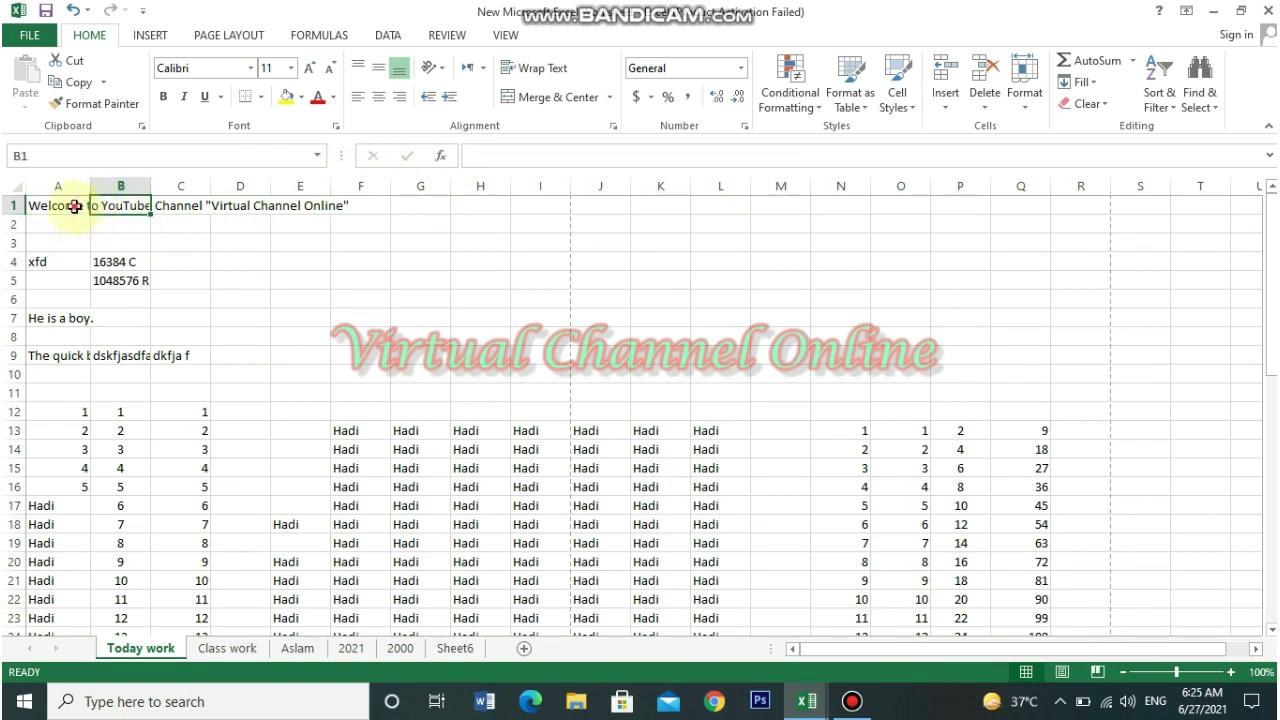
pyautogui.click(75, 205)
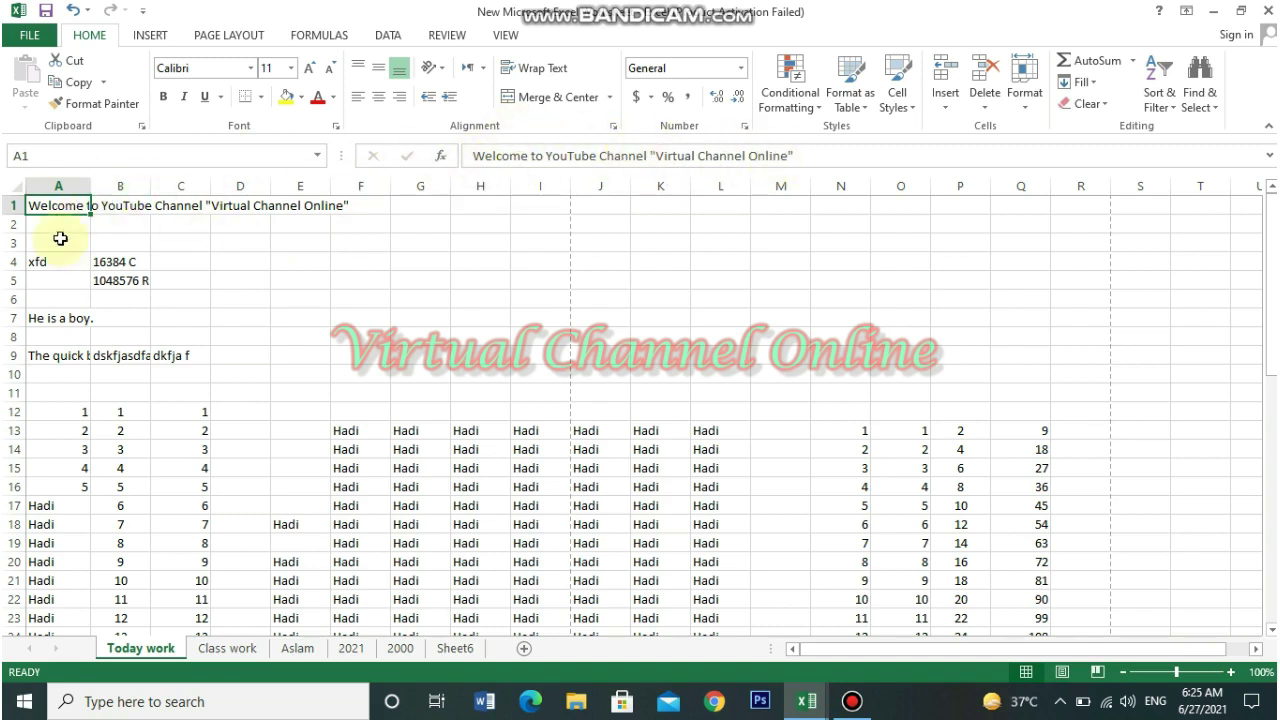
pyautogui.click(112, 203)
pyautogui.click(176, 206)
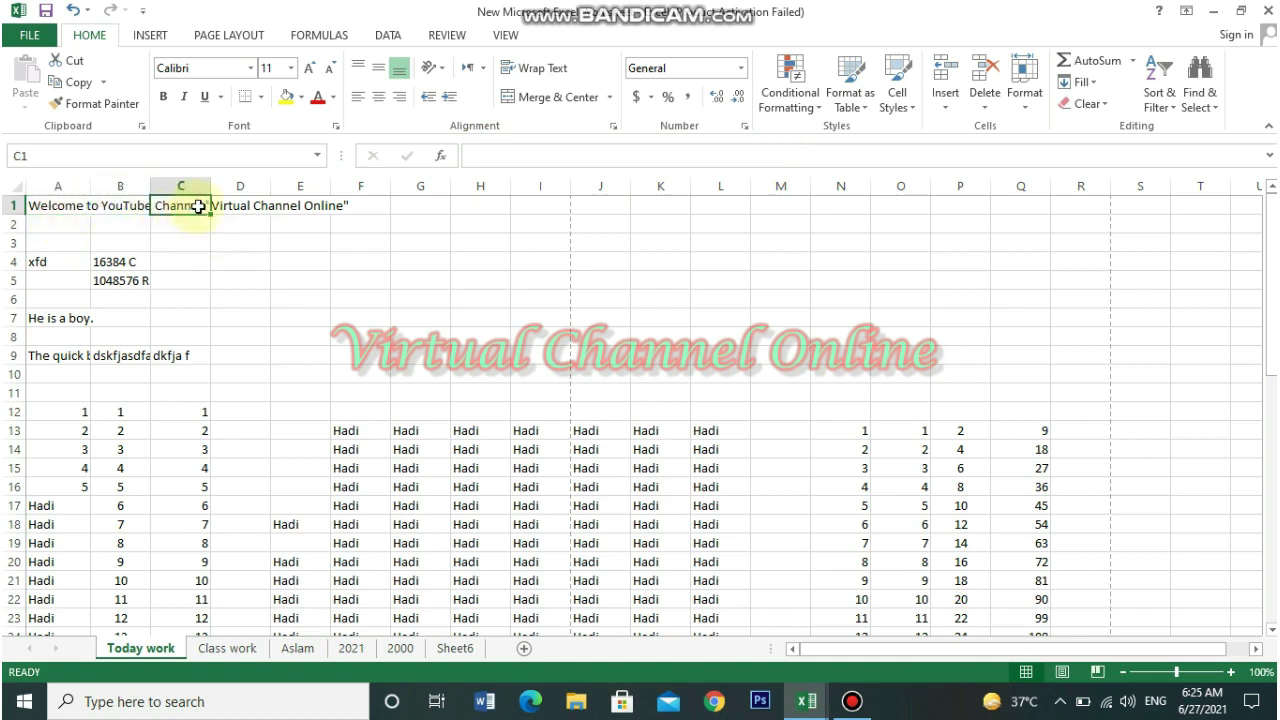
pyautogui.click(255, 207)
pyautogui.click(312, 205)
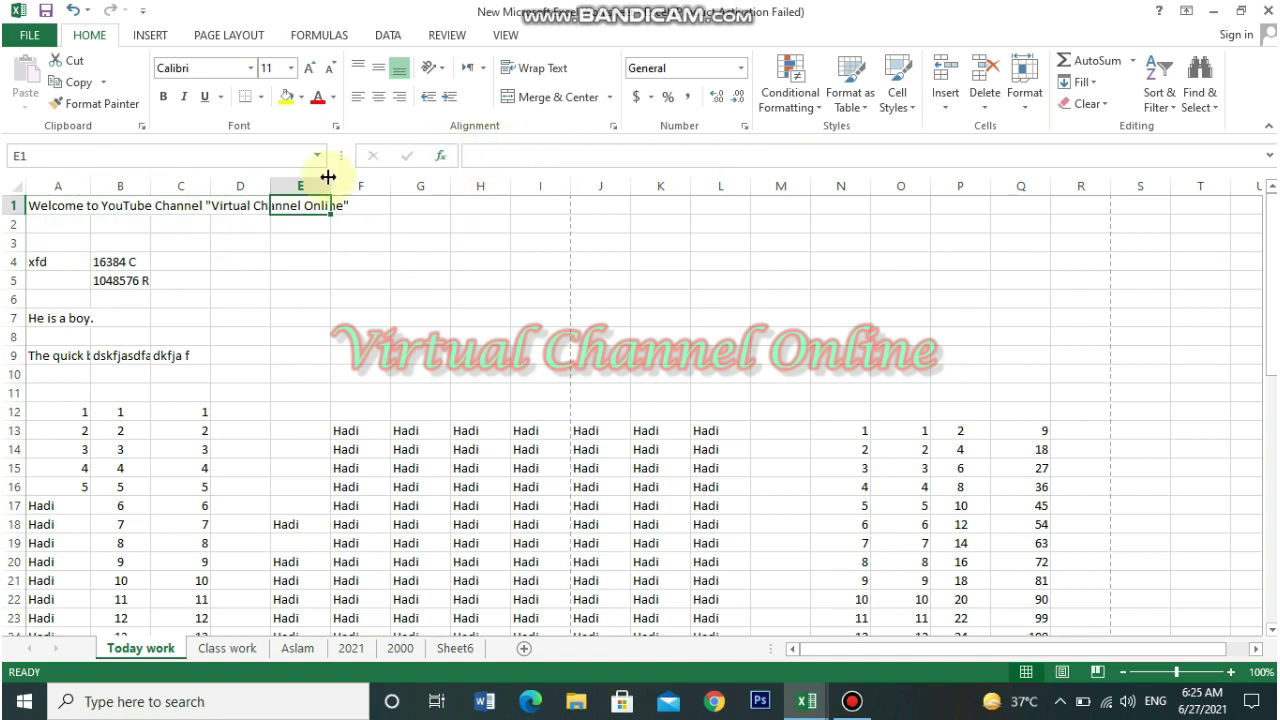
pyautogui.click(38, 205)
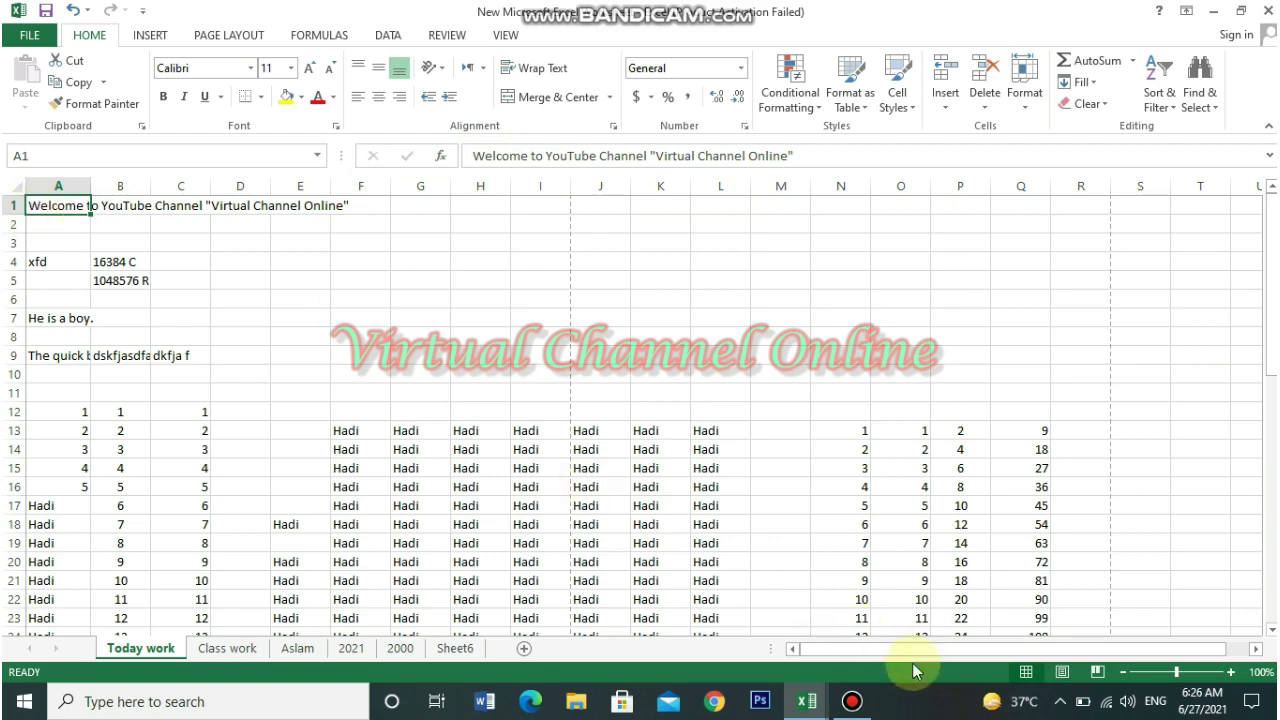
pyautogui.moveTo(896, 652); pyautogui.dragTo(793, 665)
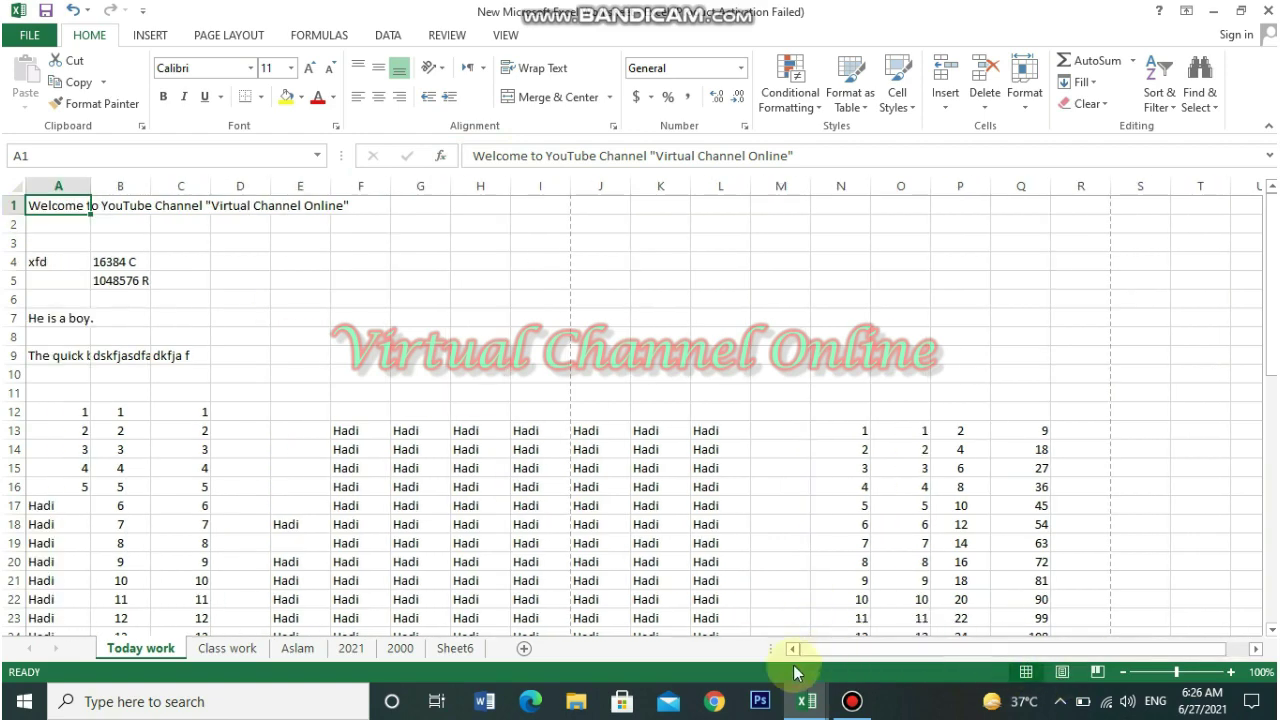
pyautogui.click(80, 86)
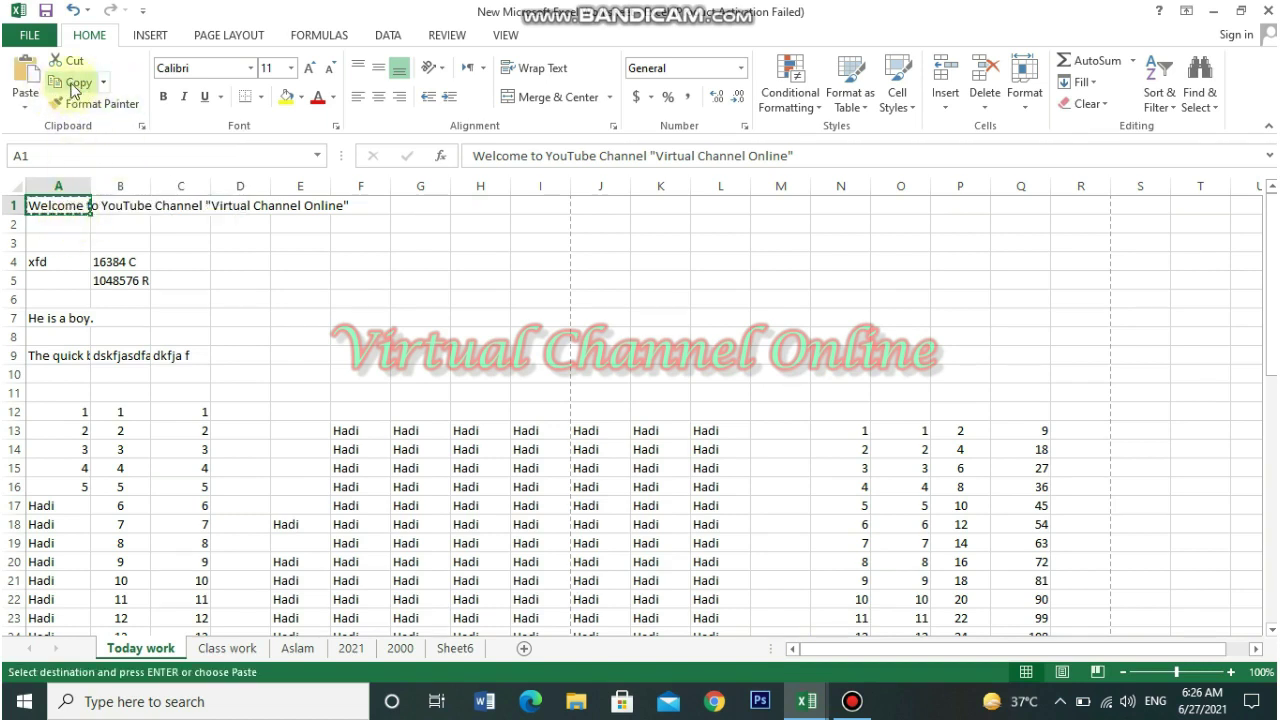
pyautogui.click(117, 235)
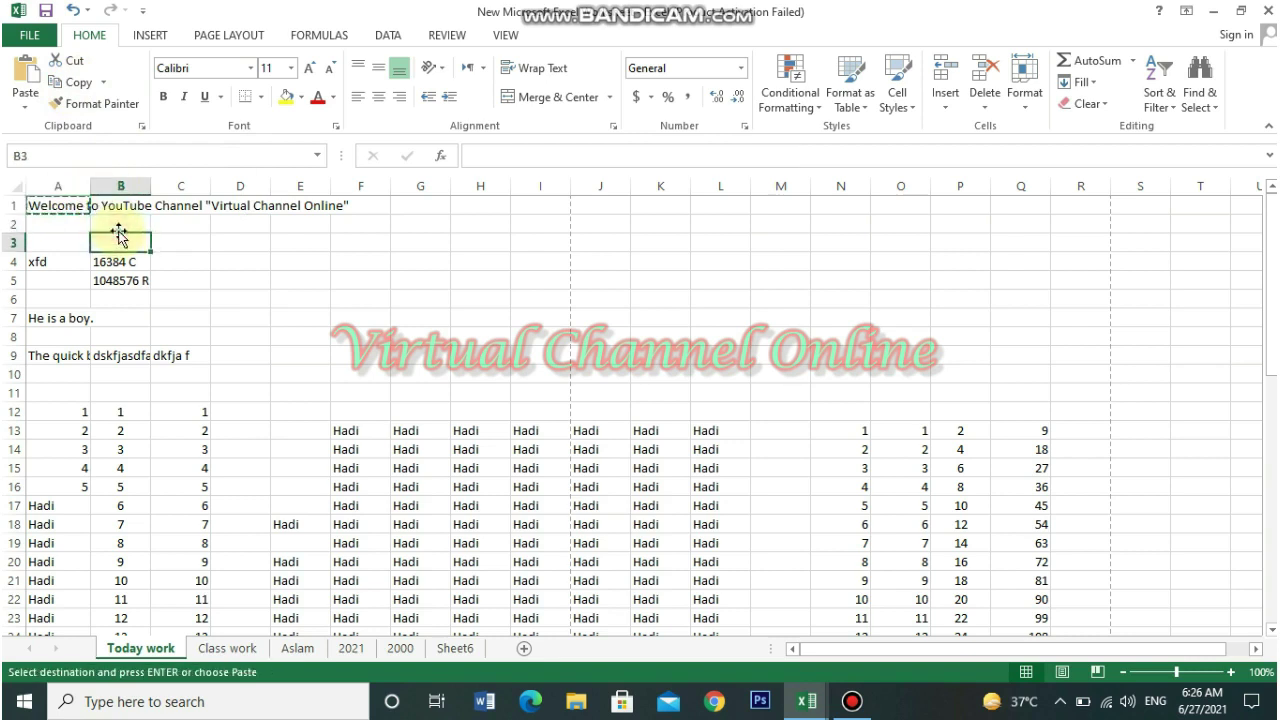
pyautogui.doubleClick(117, 235)
# Copy the welcome title from cell A1 and paste it into the empty cell A60 below the data
pyautogui.click(57, 207)
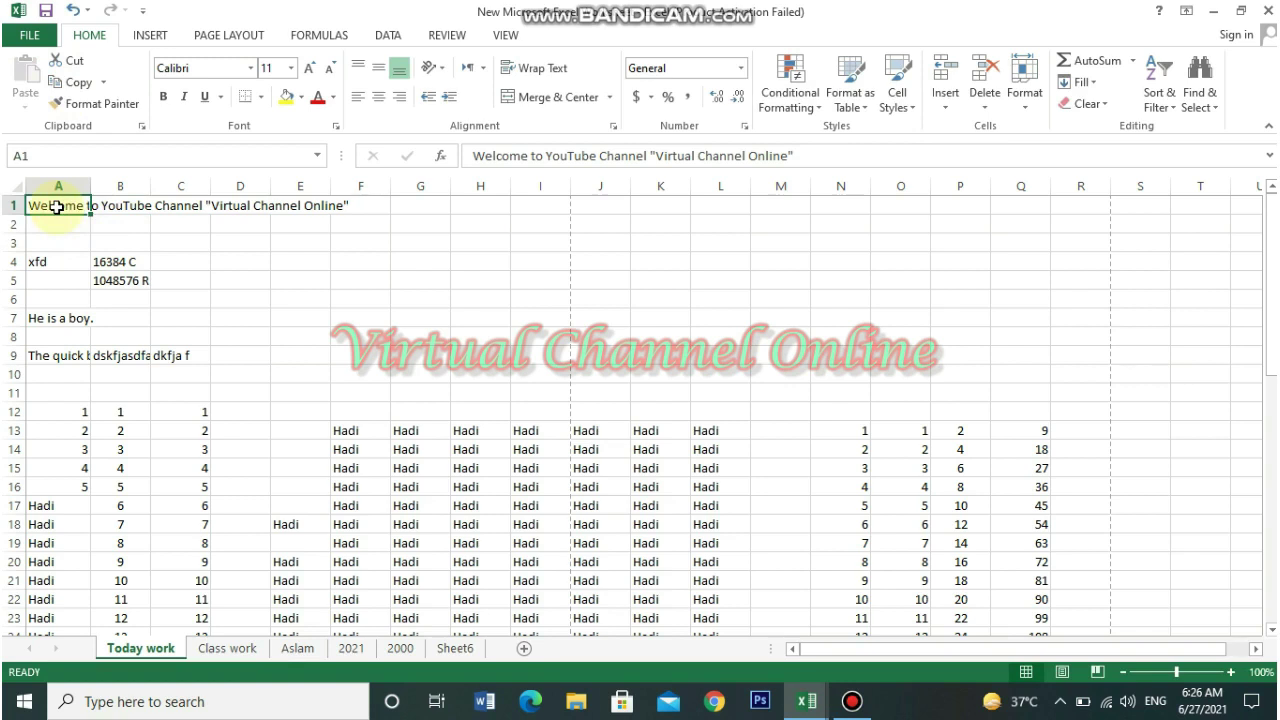
pyautogui.hotkey('ctrl', 'c')
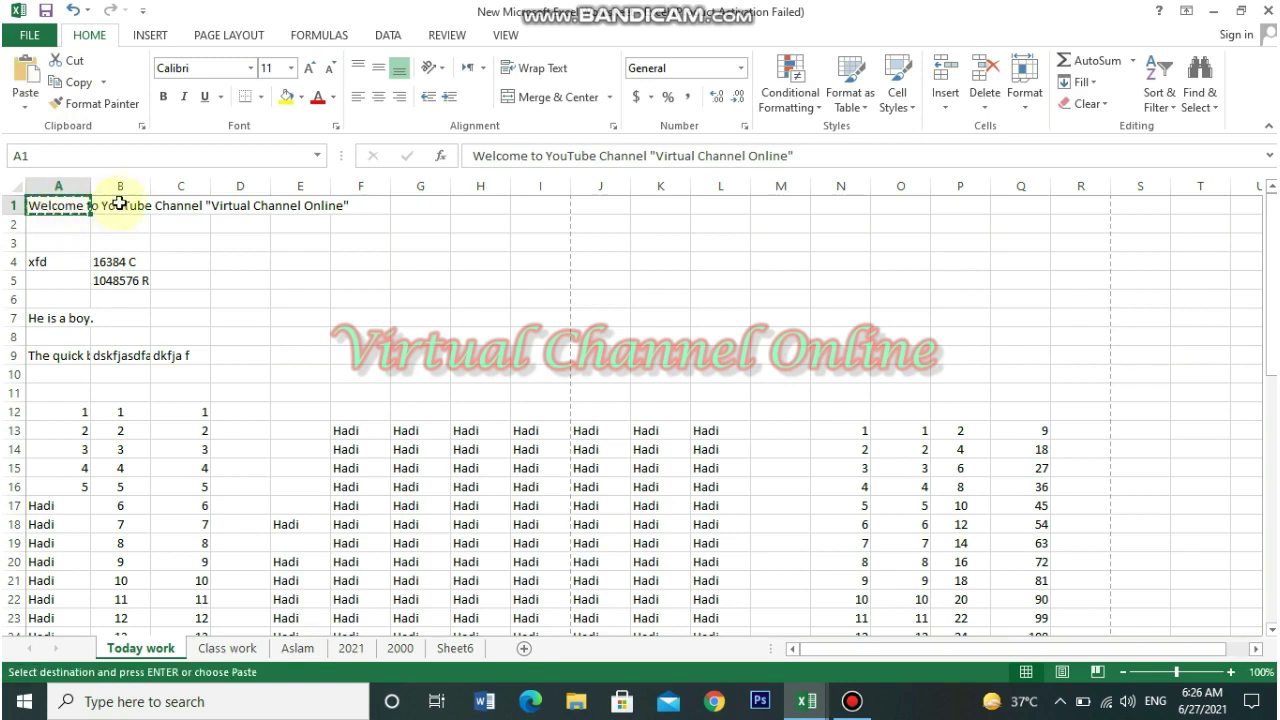
pyautogui.moveTo(1271, 323); pyautogui.dragTo(1271, 345)
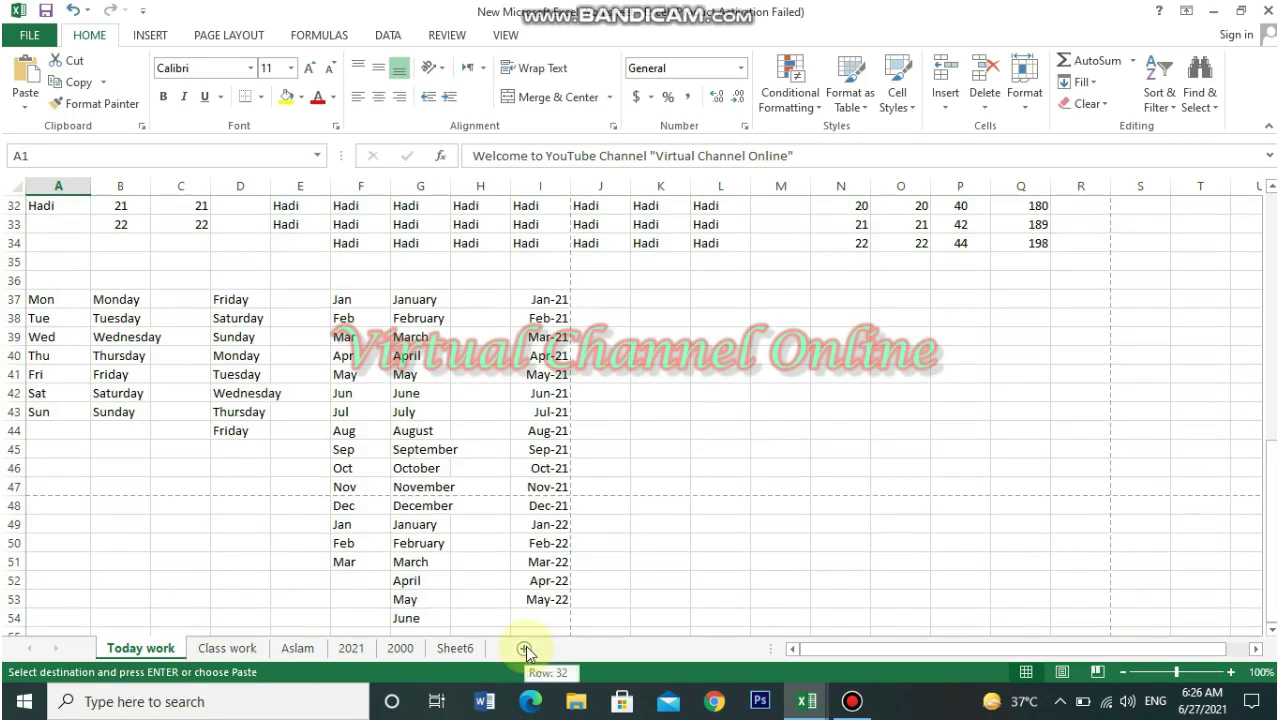
pyautogui.press('Down')
pyautogui.press('Down')
pyautogui.press('Down')
pyautogui.press('Down')
pyautogui.press('Down')
pyautogui.press('Down')
pyautogui.press('Down')
pyautogui.press('Down')
pyautogui.press('Down')
pyautogui.press('Down')
pyautogui.press('Down')
pyautogui.press('Down')
pyautogui.press('Down')
pyautogui.press('Down')
pyautogui.press('Down')
pyautogui.press('Down')
pyautogui.press('Down')
pyautogui.press('Down')
pyautogui.press('Down')
pyautogui.press('Down')
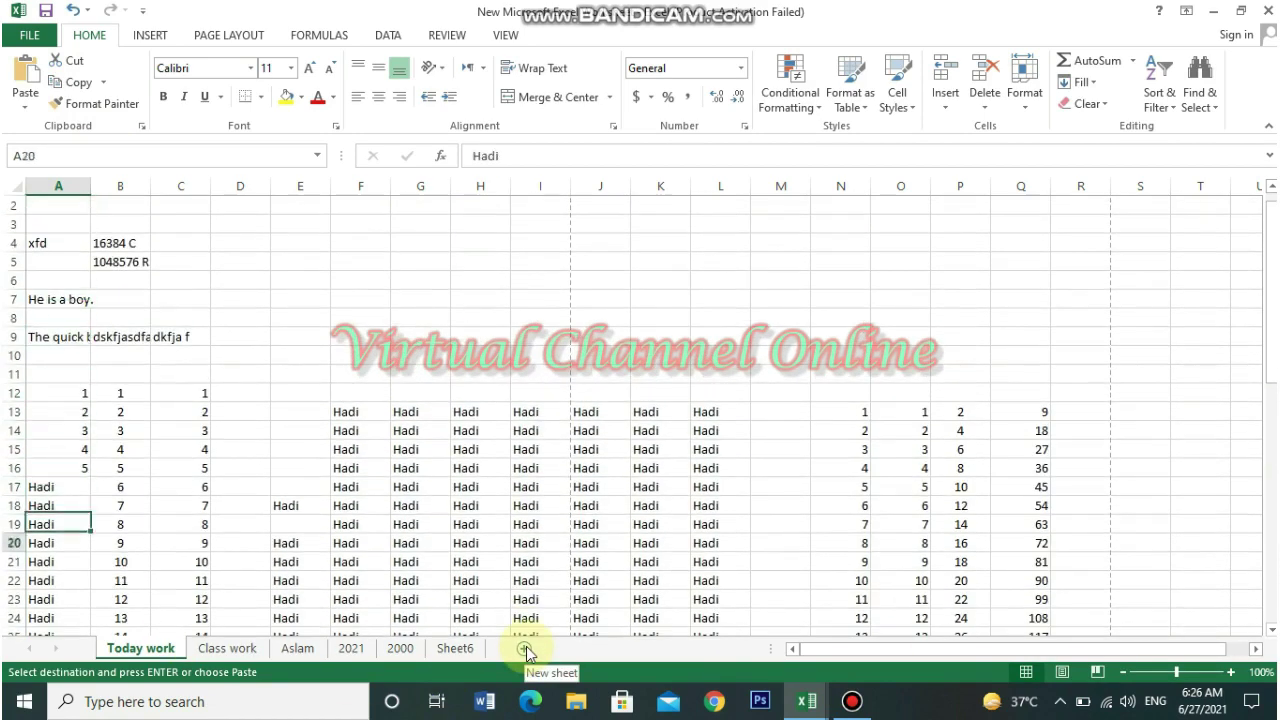
pyautogui.press('Down')
pyautogui.press('Down')
pyautogui.press('Down')
pyautogui.press('Down')
pyautogui.press('Down')
pyautogui.press('Down')
pyautogui.press('Down')
pyautogui.press('Down')
pyautogui.press('Down')
pyautogui.press('Down')
pyautogui.press('Down')
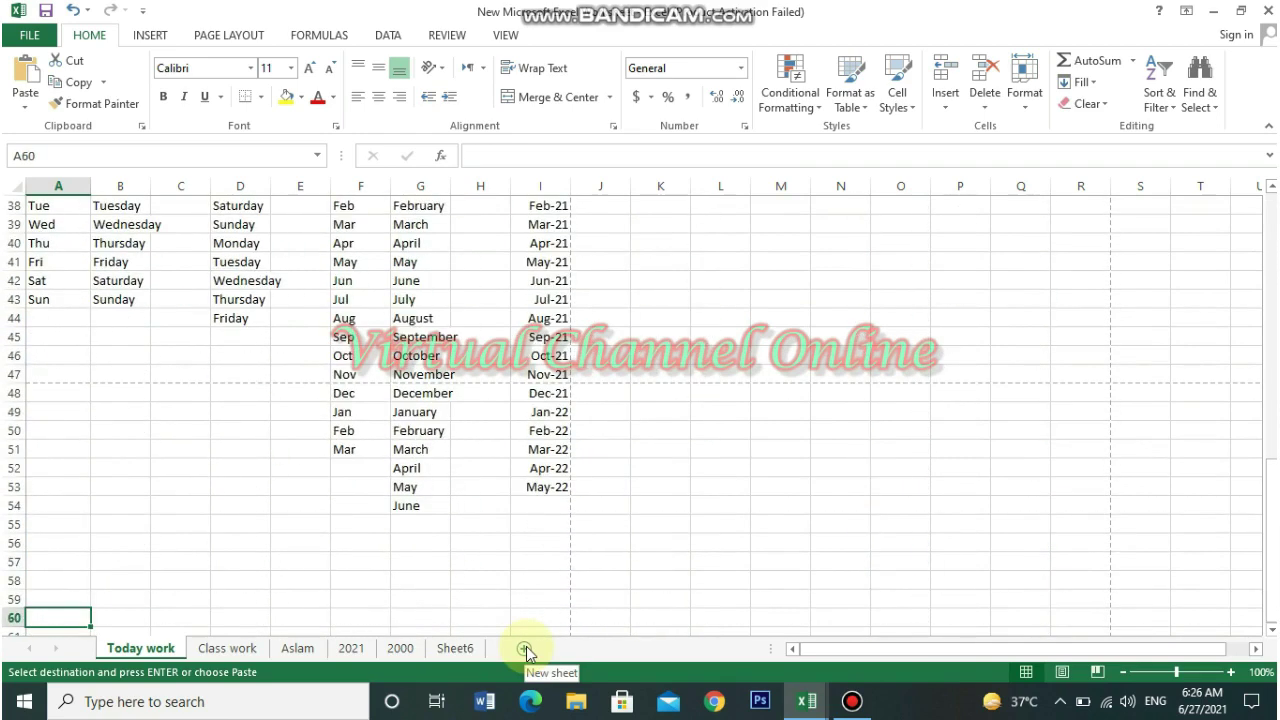
pyautogui.click(28, 78)
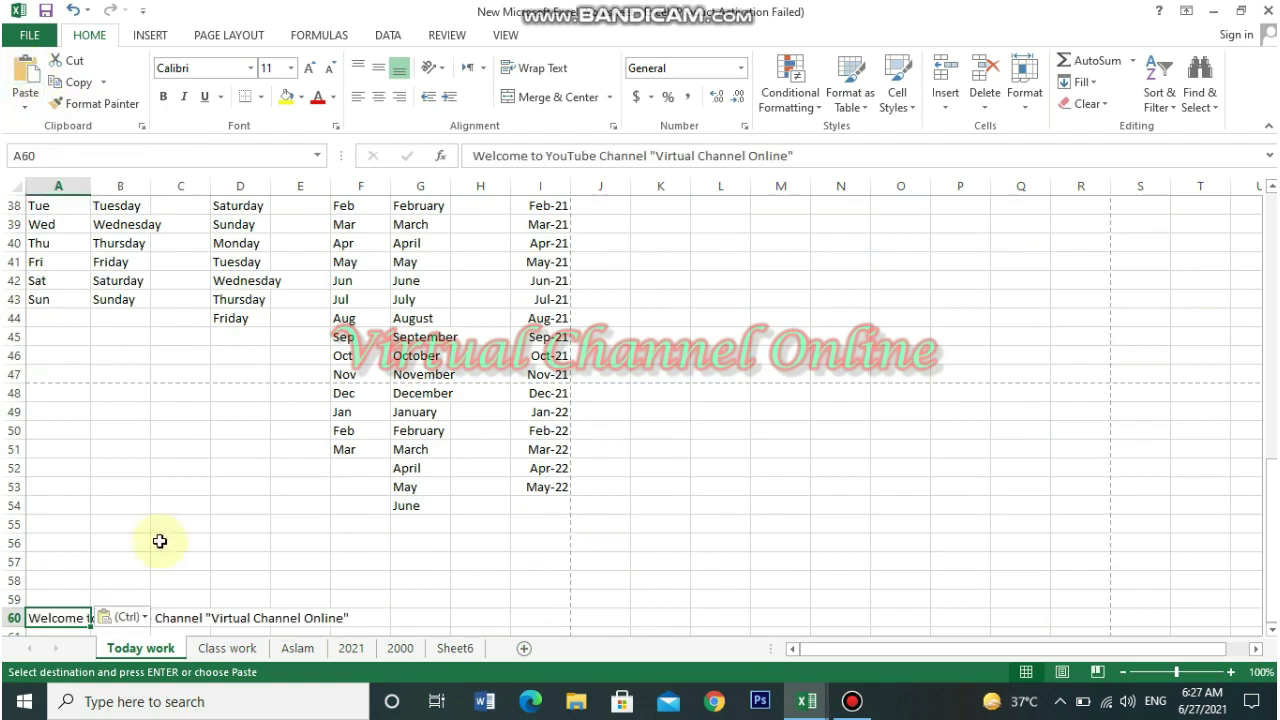
pyautogui.moveTo(1205, 393); pyautogui.dragTo(1262, 487)
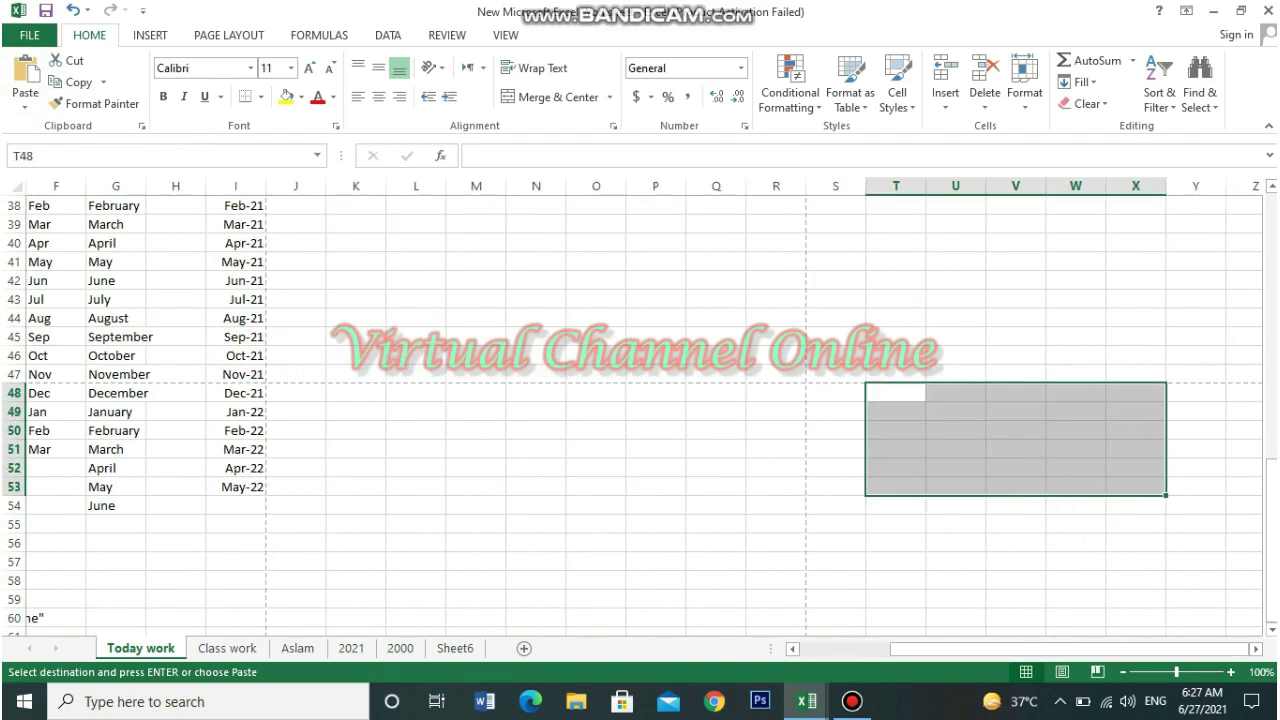
pyautogui.moveTo(1212, 653); pyautogui.dragTo(794, 675)
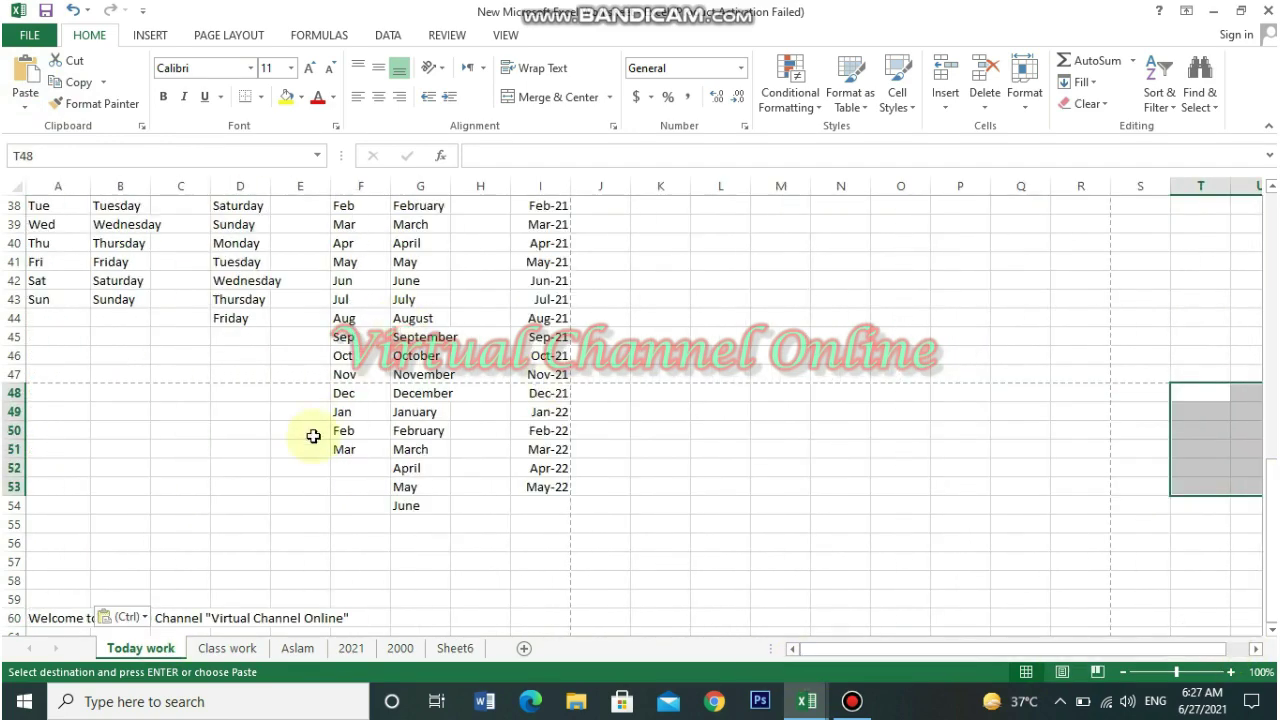
# Cut the welcome title from cell A60 and paste it into cell A57
pyautogui.click(62, 618)
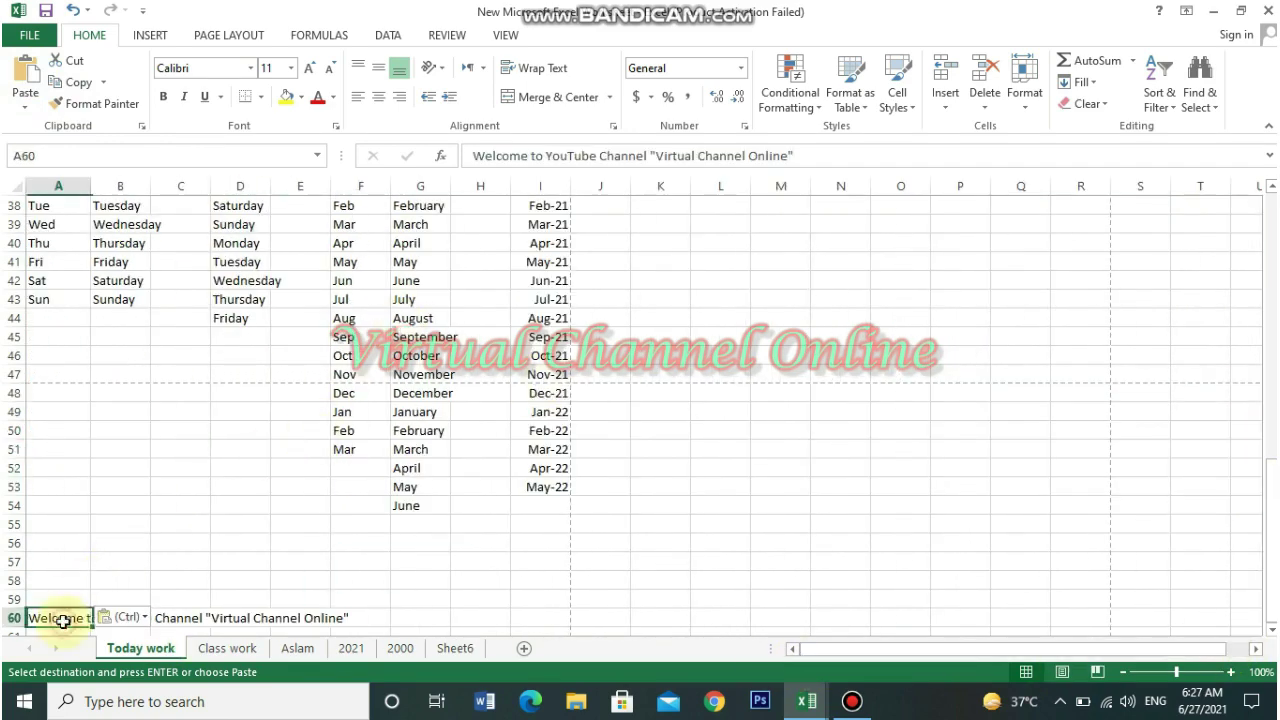
pyautogui.click(66, 70)
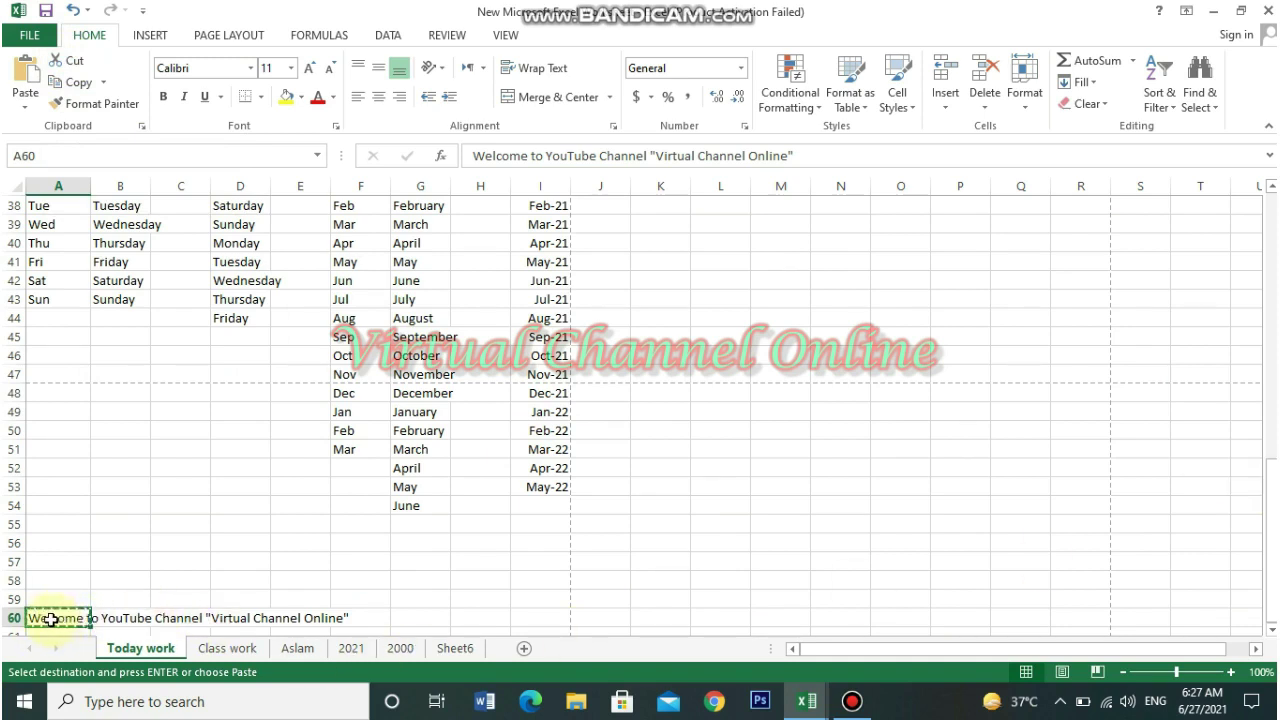
pyautogui.click(57, 561)
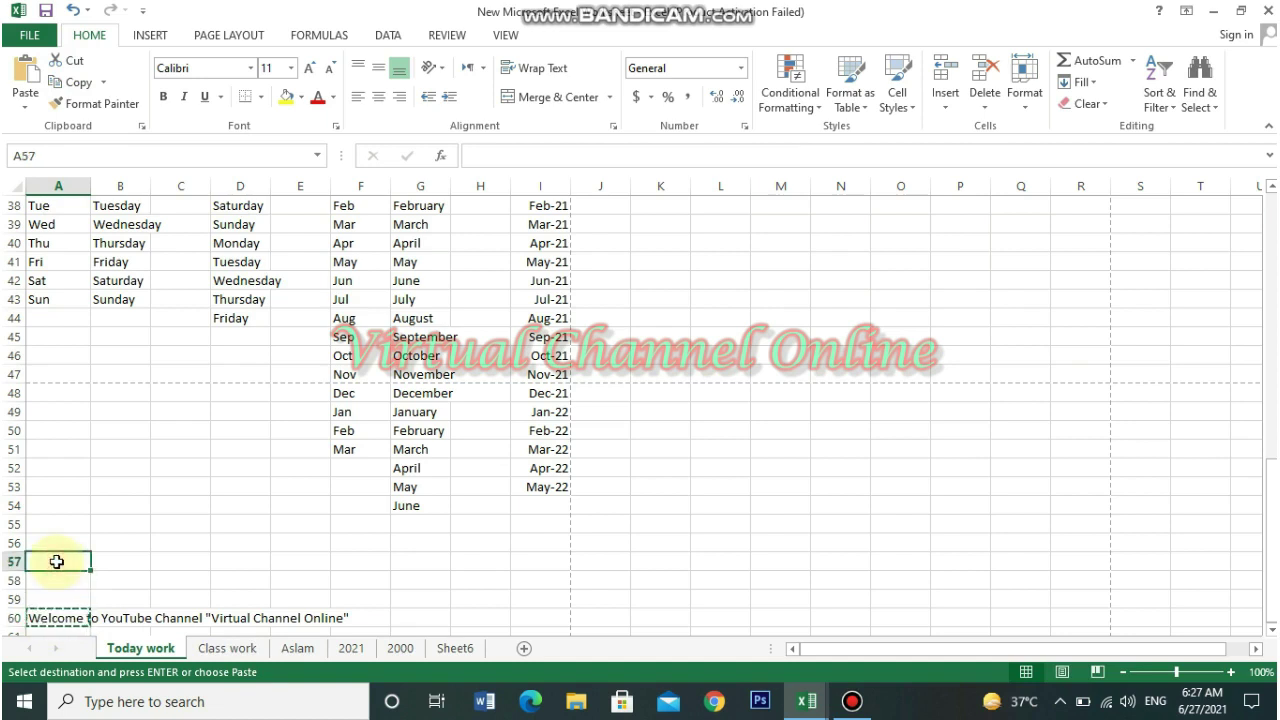
pyautogui.click(25, 68)
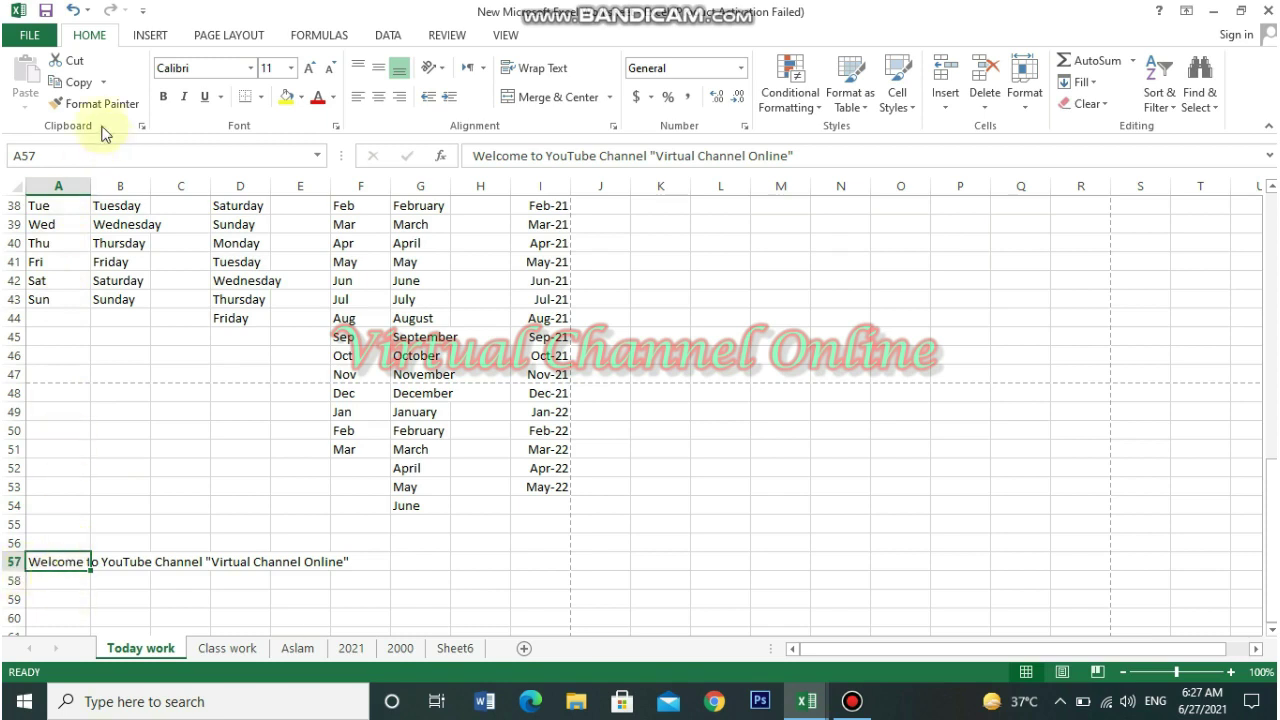
# Cut the welcome title from cell A57 and paste it back into cell A60
pyautogui.click(70, 61)
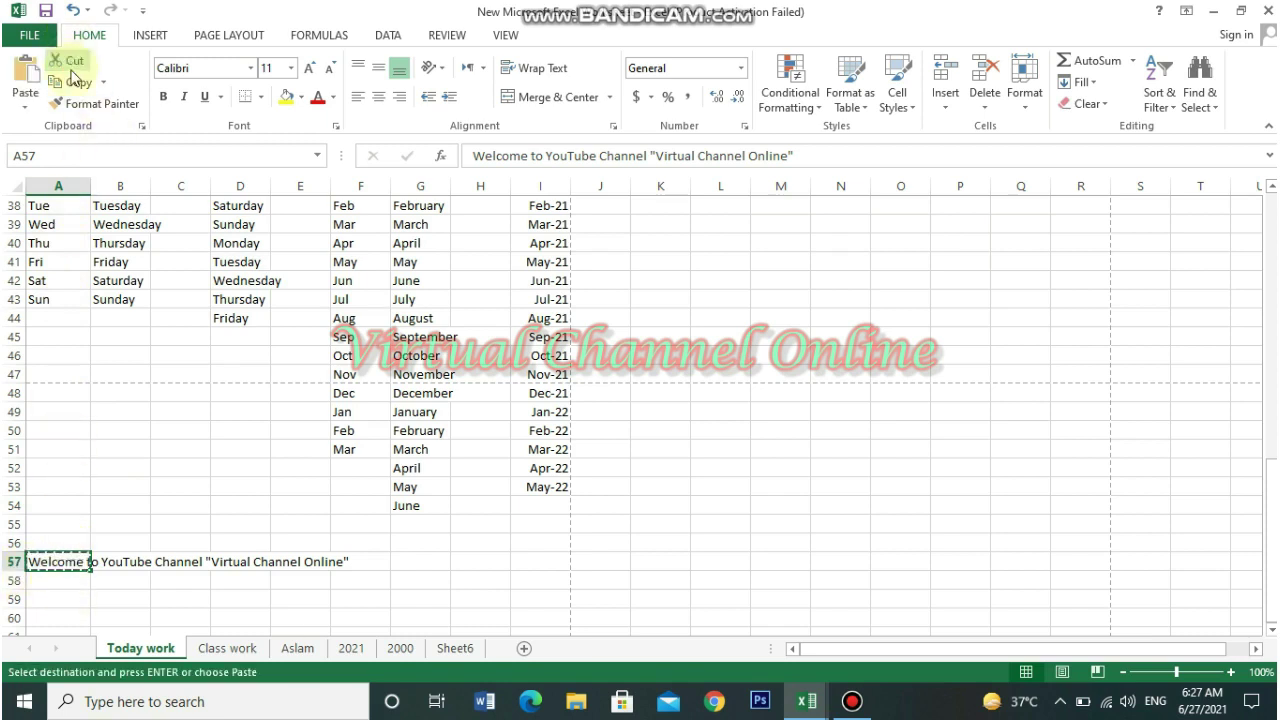
pyautogui.click(54, 614)
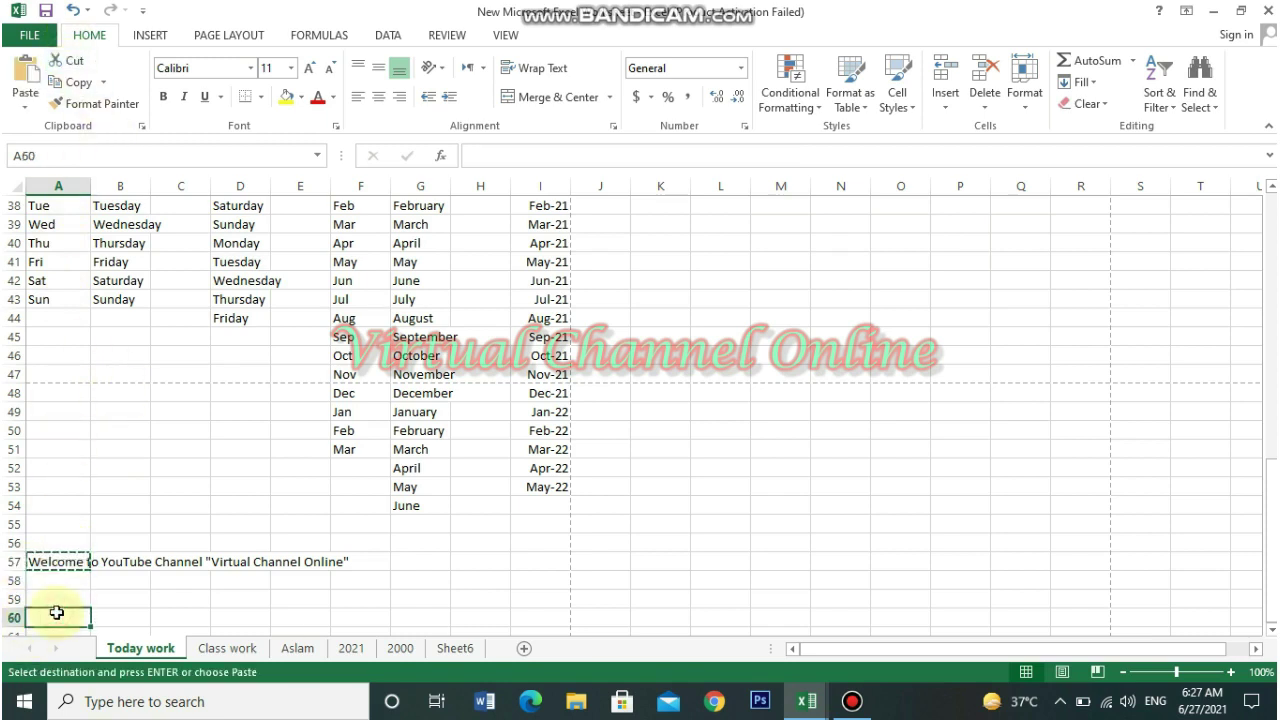
pyautogui.click(25, 80)
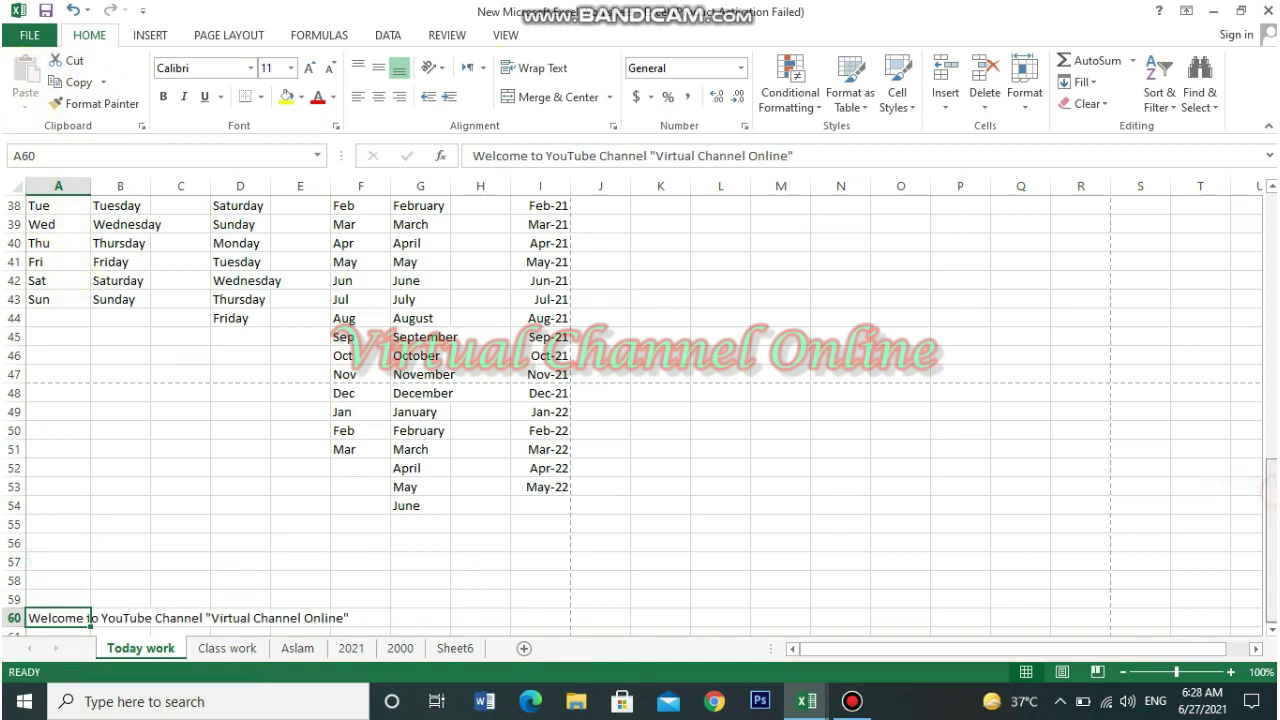
# Copy cell A60 as a picture, as shown on screen in Picture format, and paste it at cell A63
pyautogui.click(1272, 632)
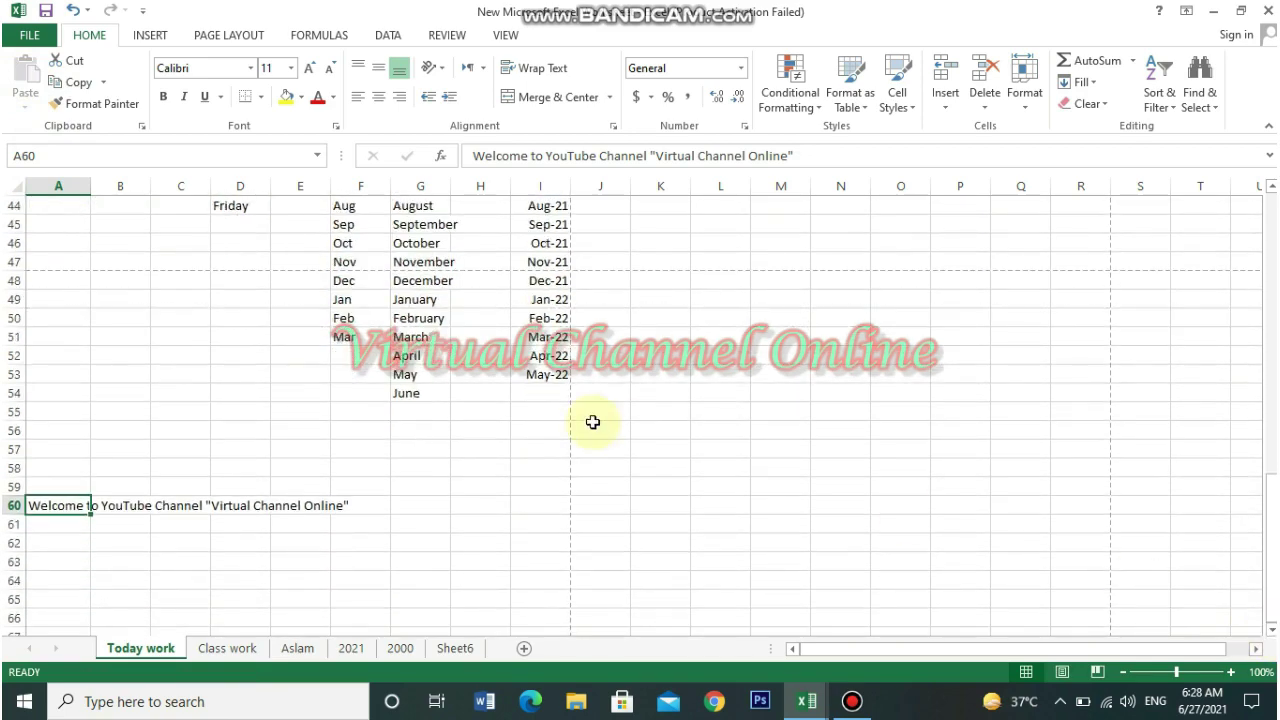
pyautogui.click(105, 84)
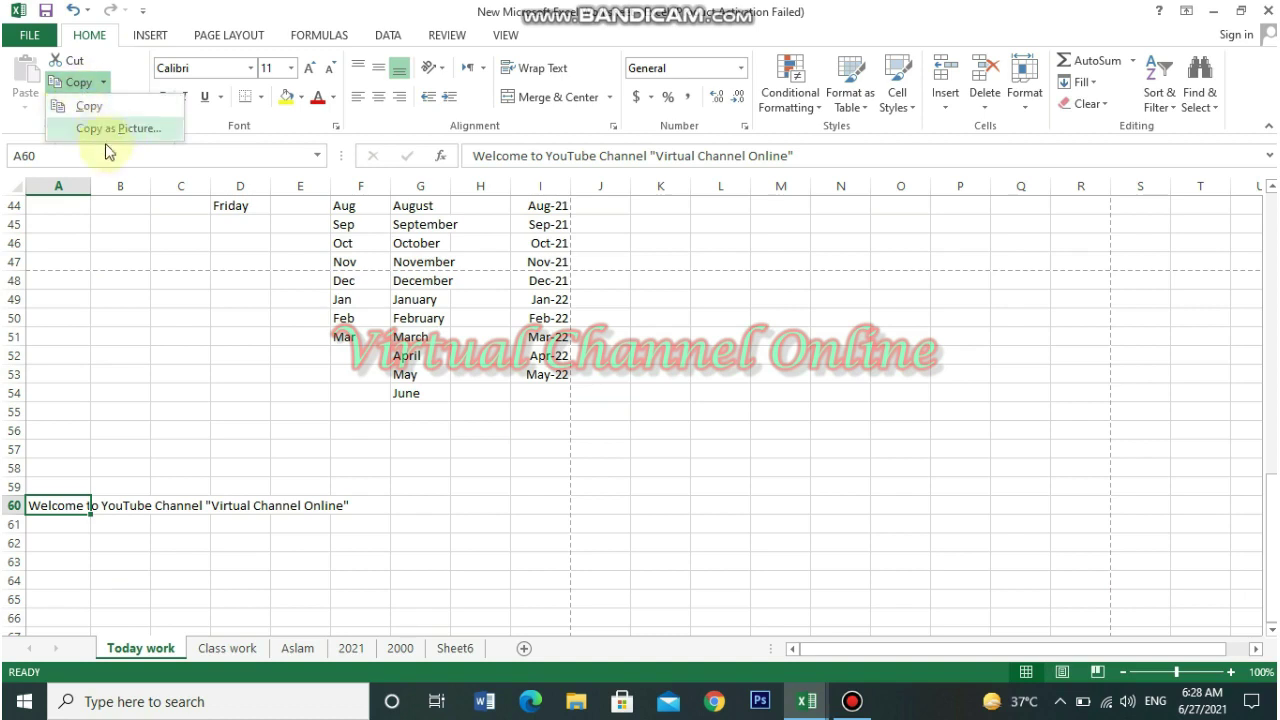
pyautogui.click(110, 130)
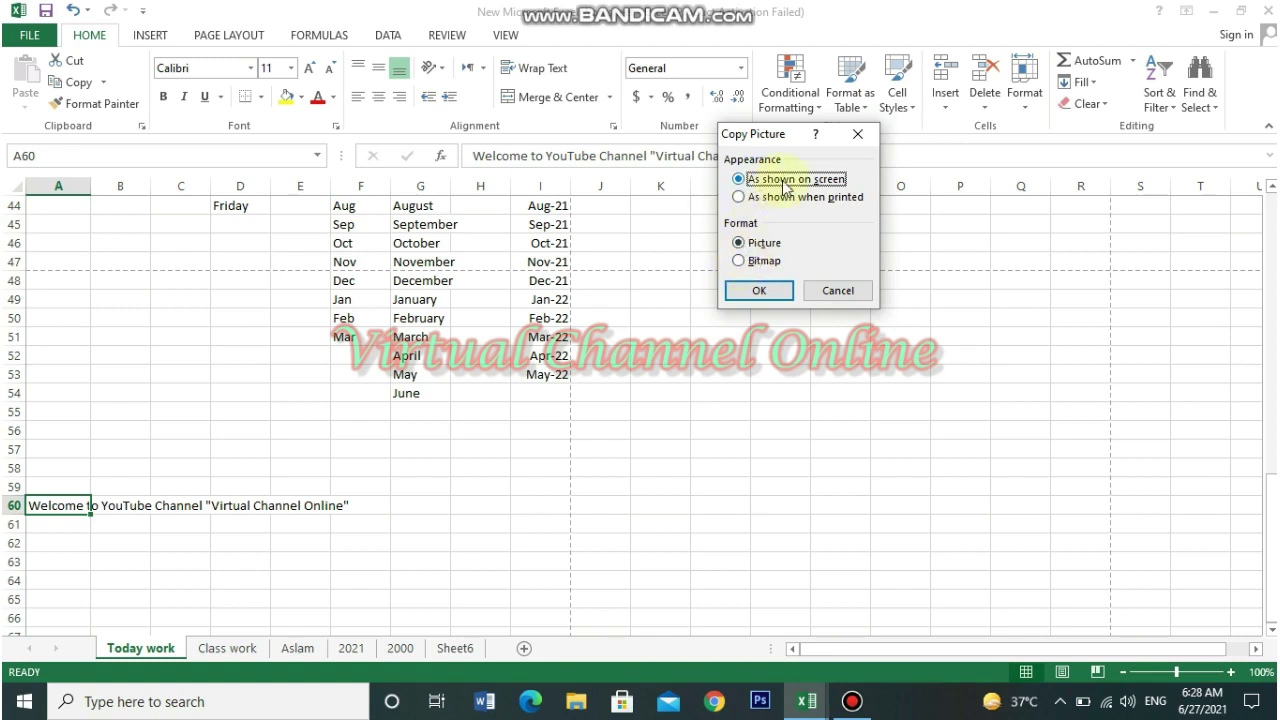
pyautogui.click(755, 296)
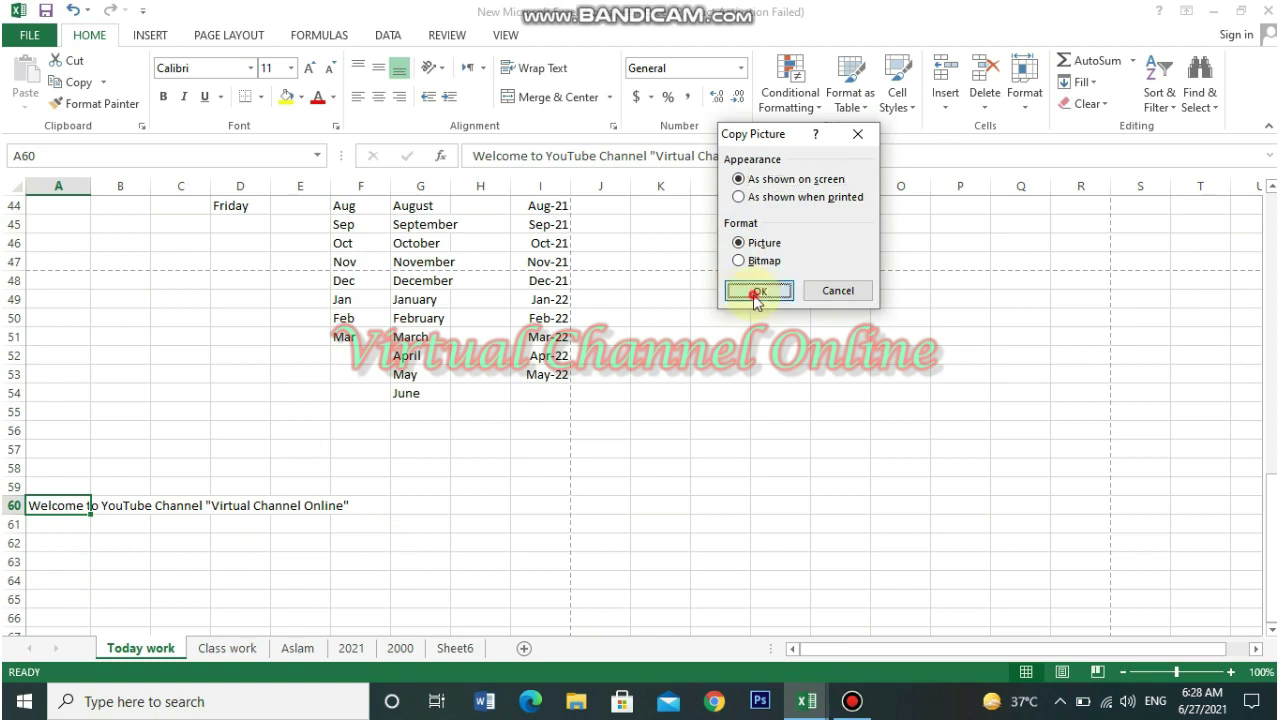
pyautogui.click(58, 562)
pyautogui.hotkey('ctrl', 'v')
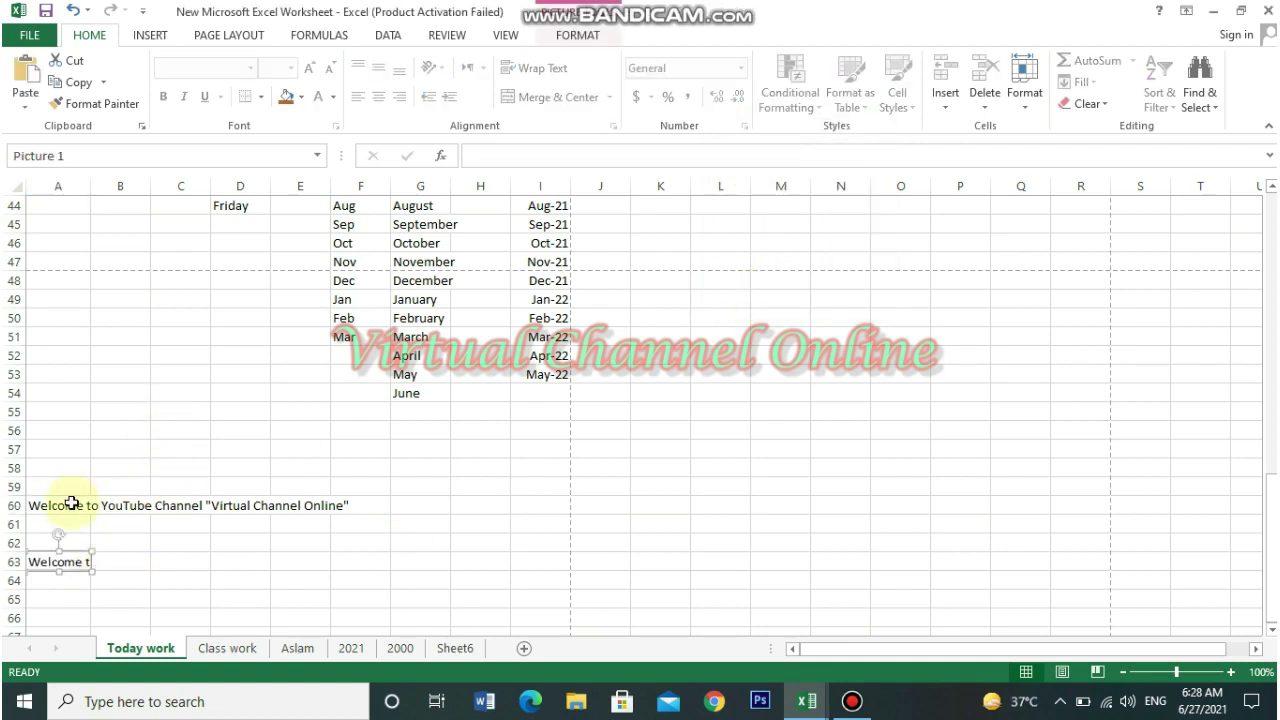
# Enlarge the pasted picture of the welcome title from cell A63 to extend across columns A to F
pyautogui.moveTo(90, 566); pyautogui.dragTo(351, 586)
pyautogui.moveTo(1271, 548); pyautogui.dragTo(1271, 550)
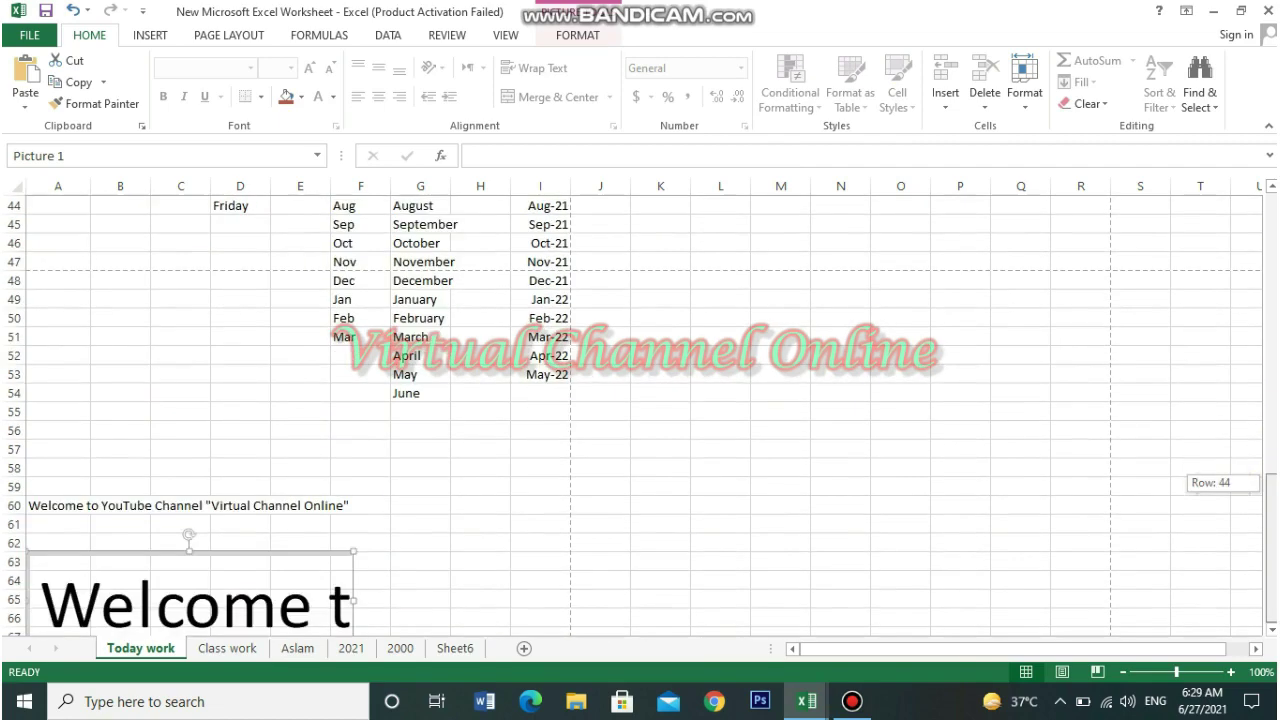
pyautogui.click(173, 593)
pyautogui.doubleClick(173, 597)
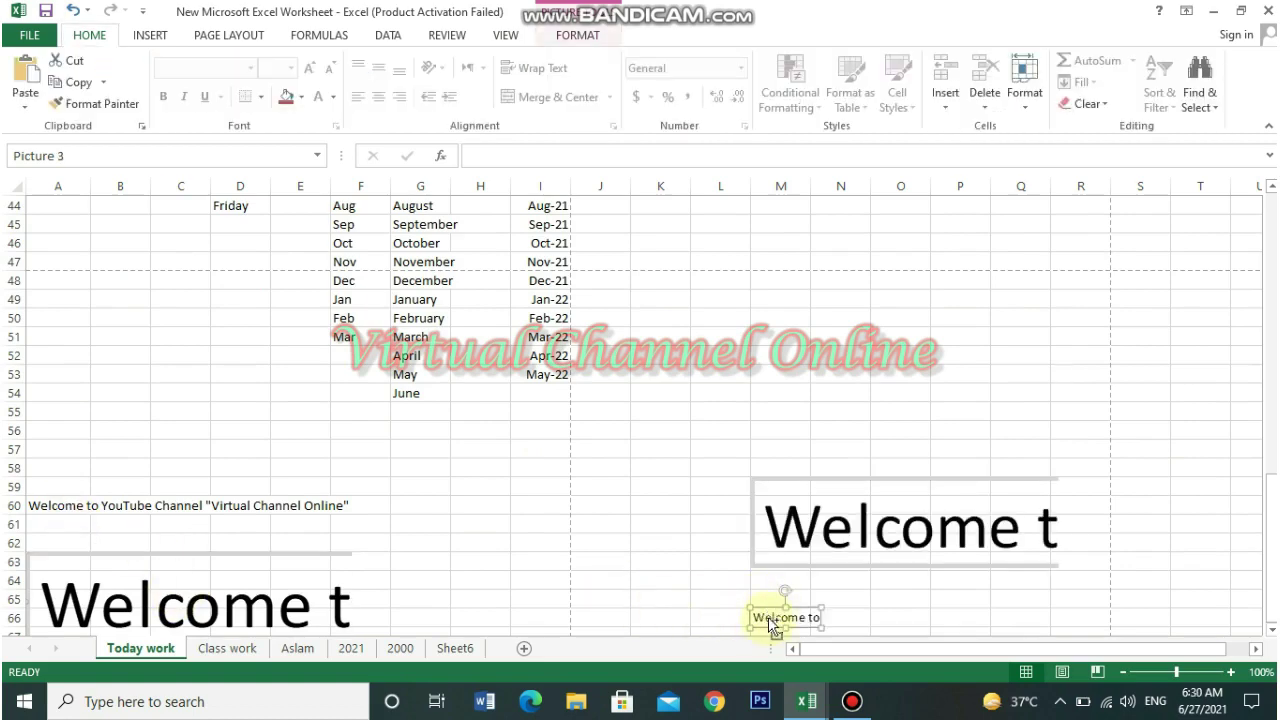
# Look through print preview pages 1 to 4 to see how the pasted pictures print, and return to the sheet
pyautogui.hotkey('ctrl', 'p')
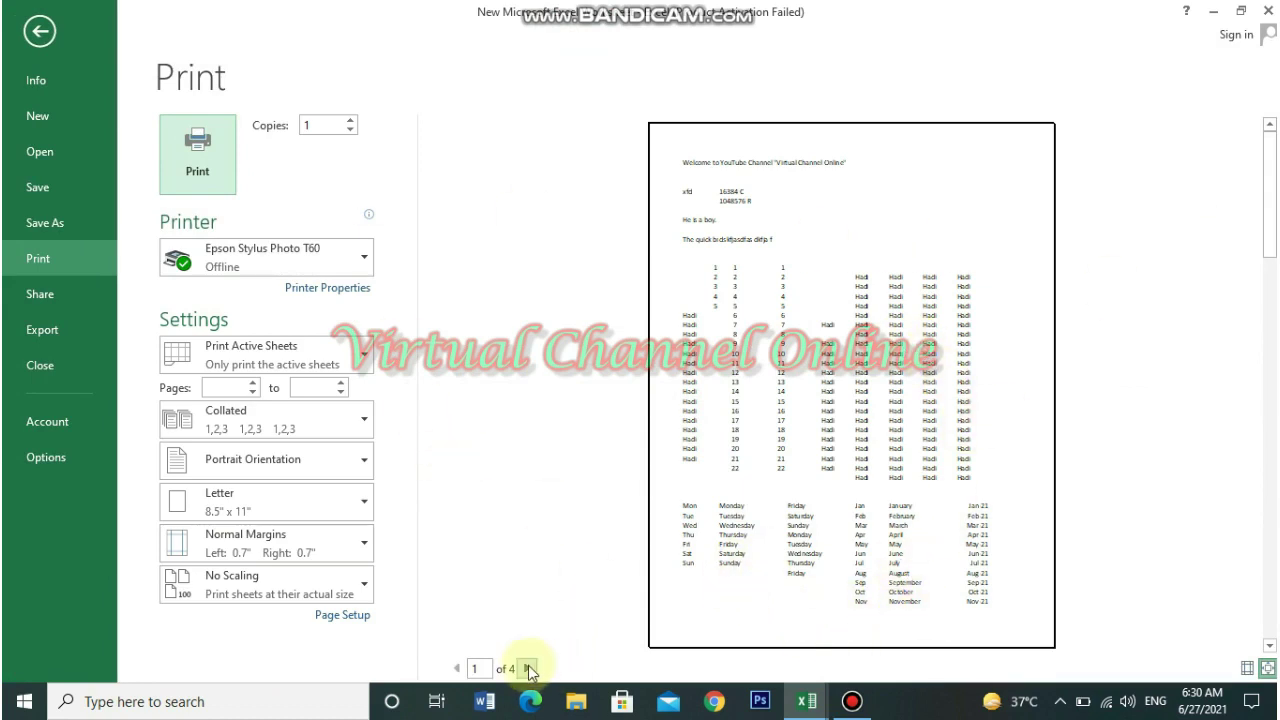
pyautogui.click(529, 669)
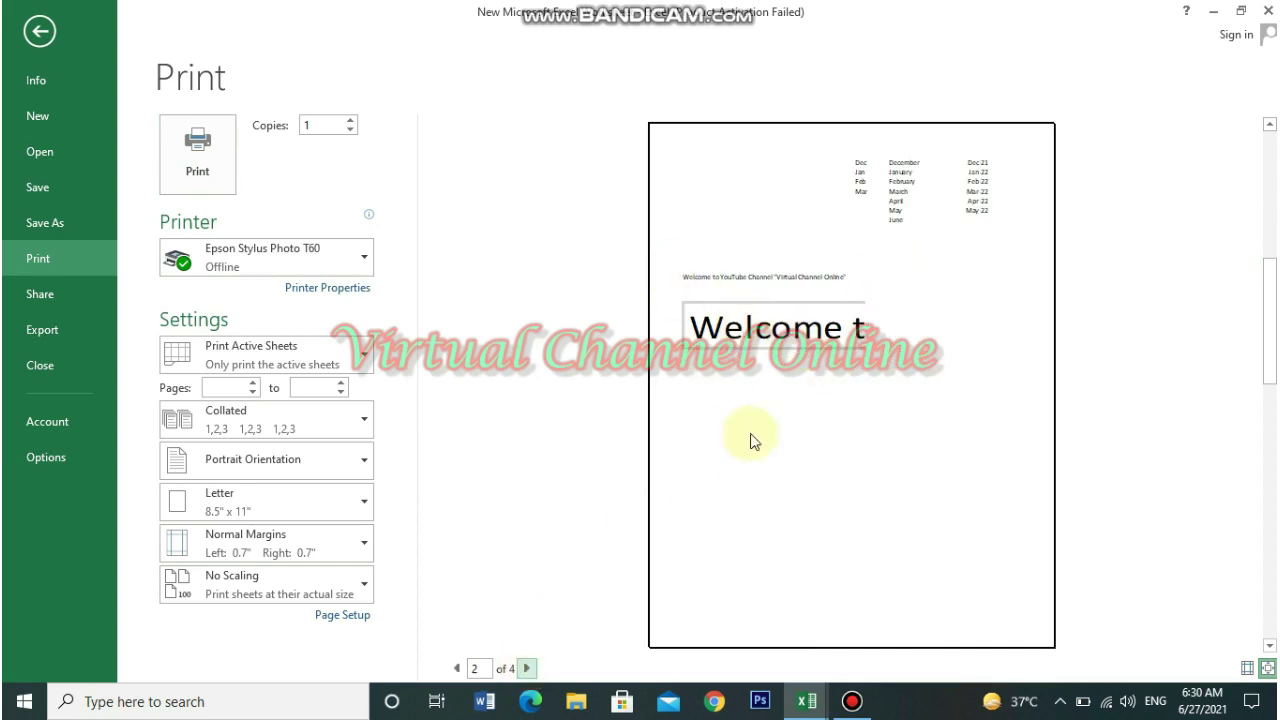
pyautogui.click(527, 668)
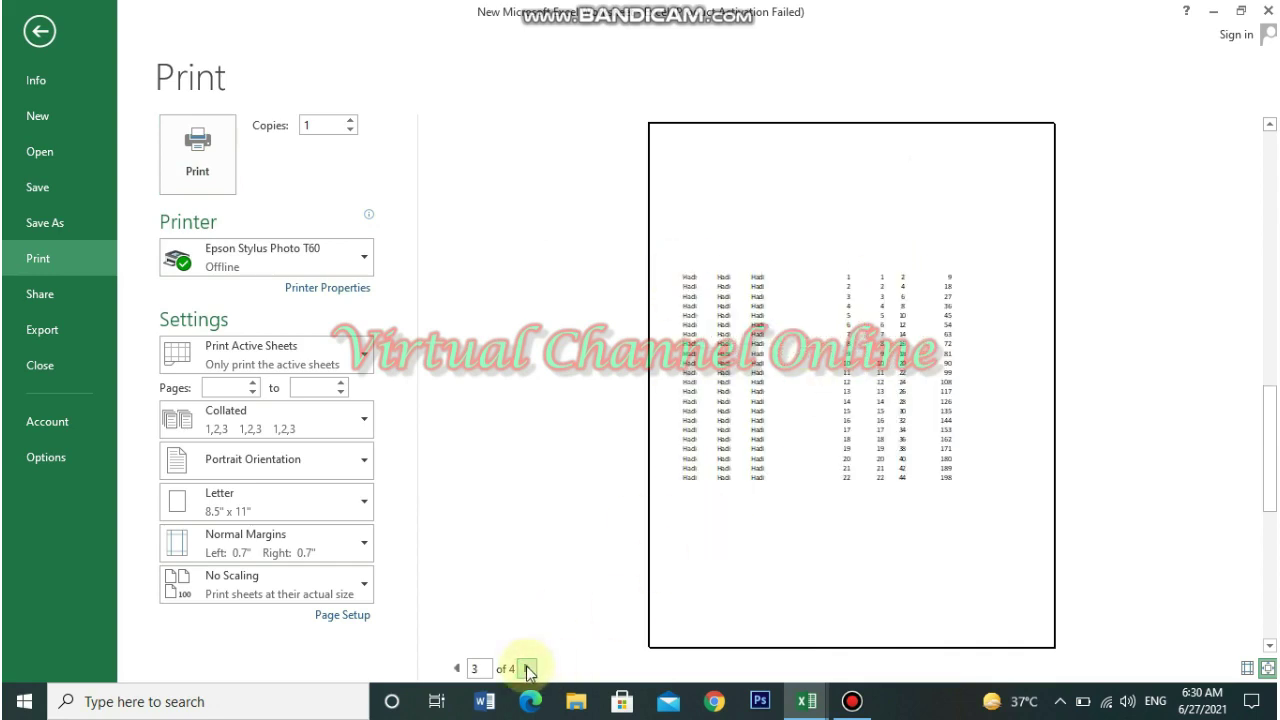
pyautogui.click(527, 668)
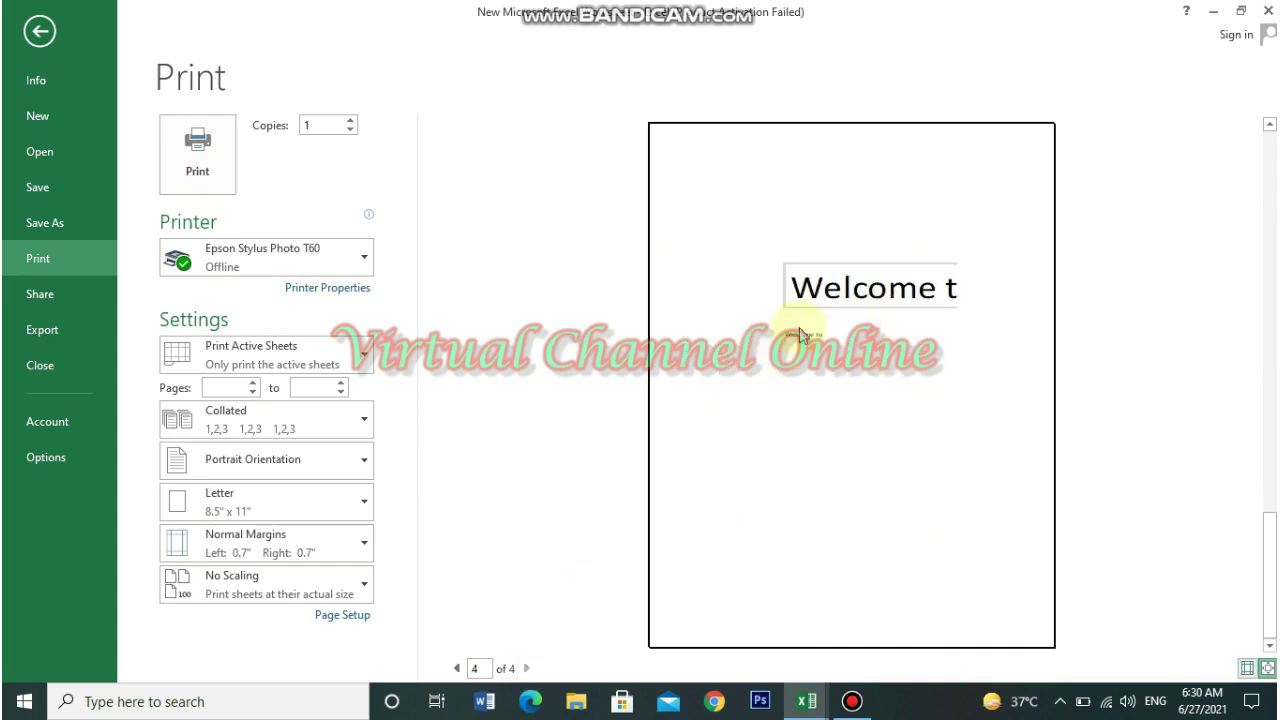
pyautogui.click(803, 341)
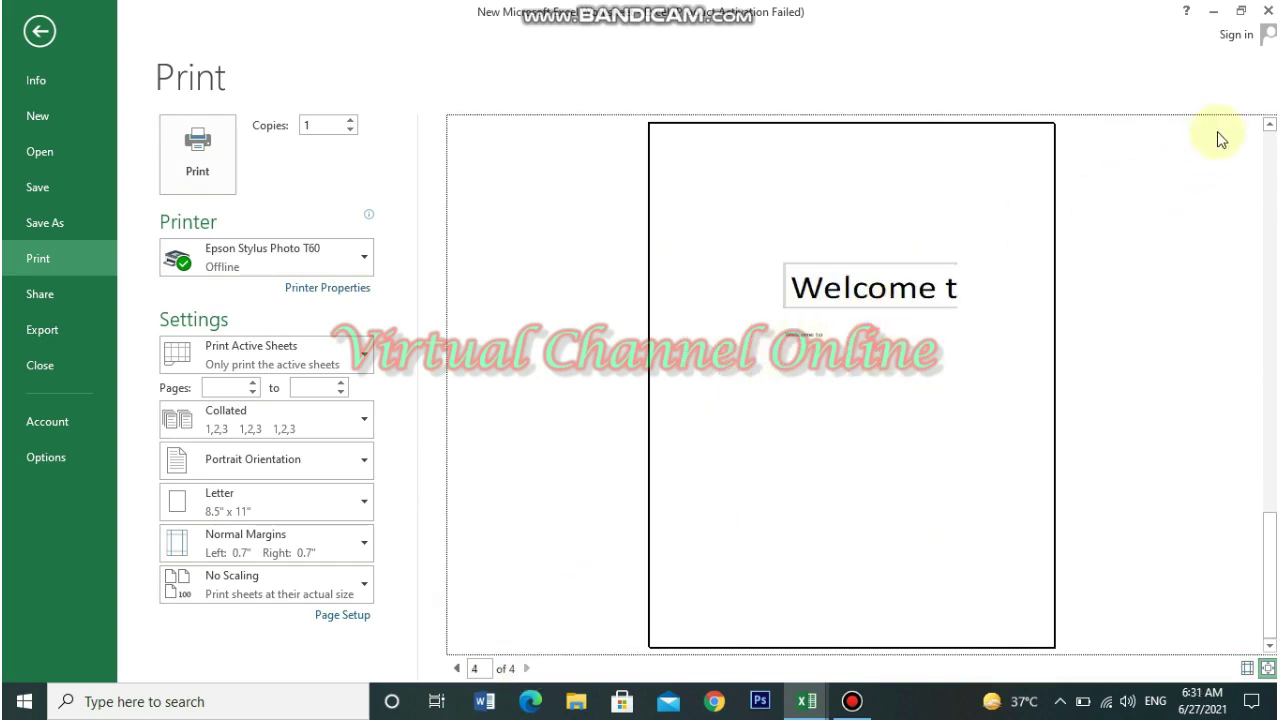
pyautogui.click(37, 31)
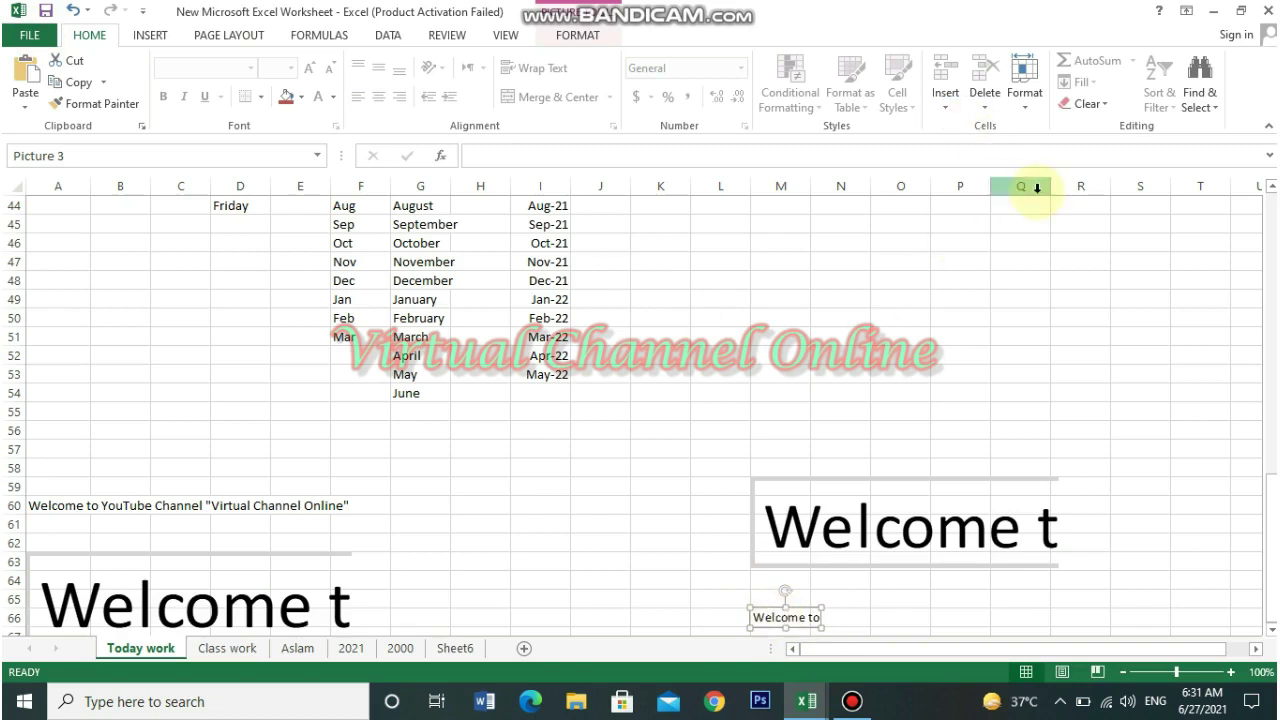
# Enter the formula =2+2 in the empty cell C71 below the enlarged picture
pyautogui.click(26, 108)
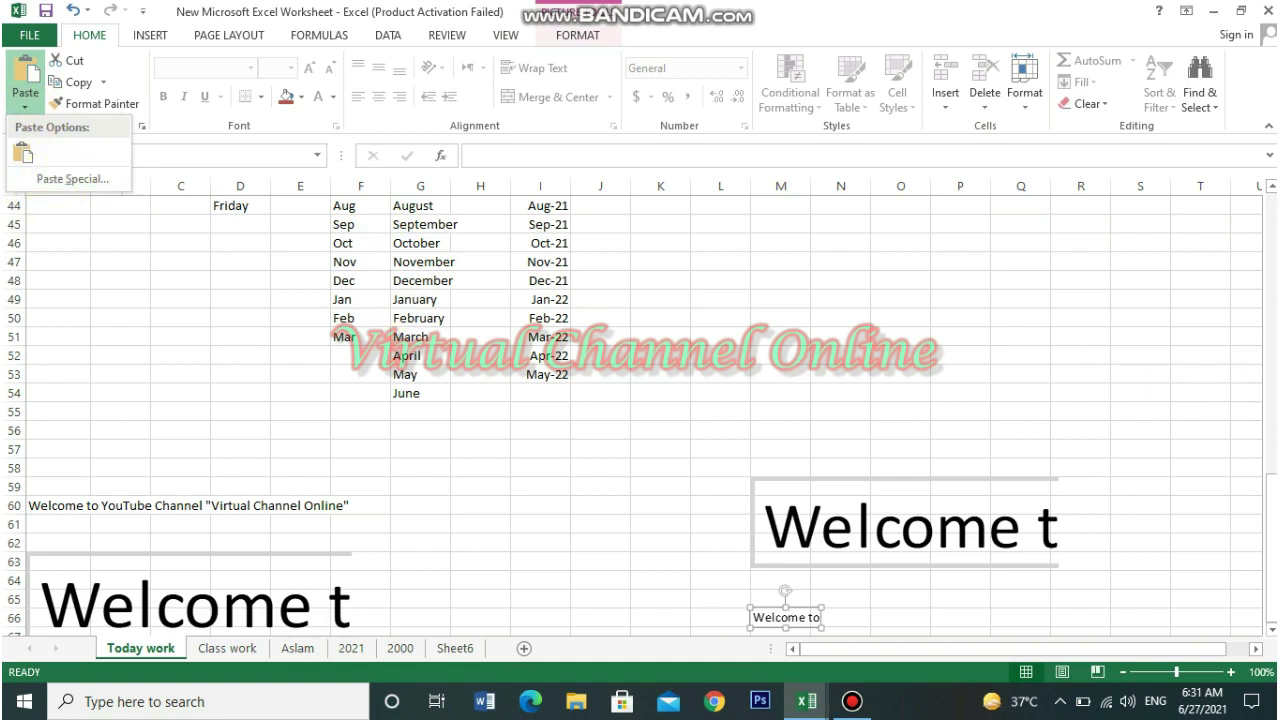
pyautogui.moveTo(1271, 534); pyautogui.dragTo(1271, 521)
pyautogui.moveTo(1272, 634); pyautogui.dragTo(1272, 634)
pyautogui.click(176, 460)
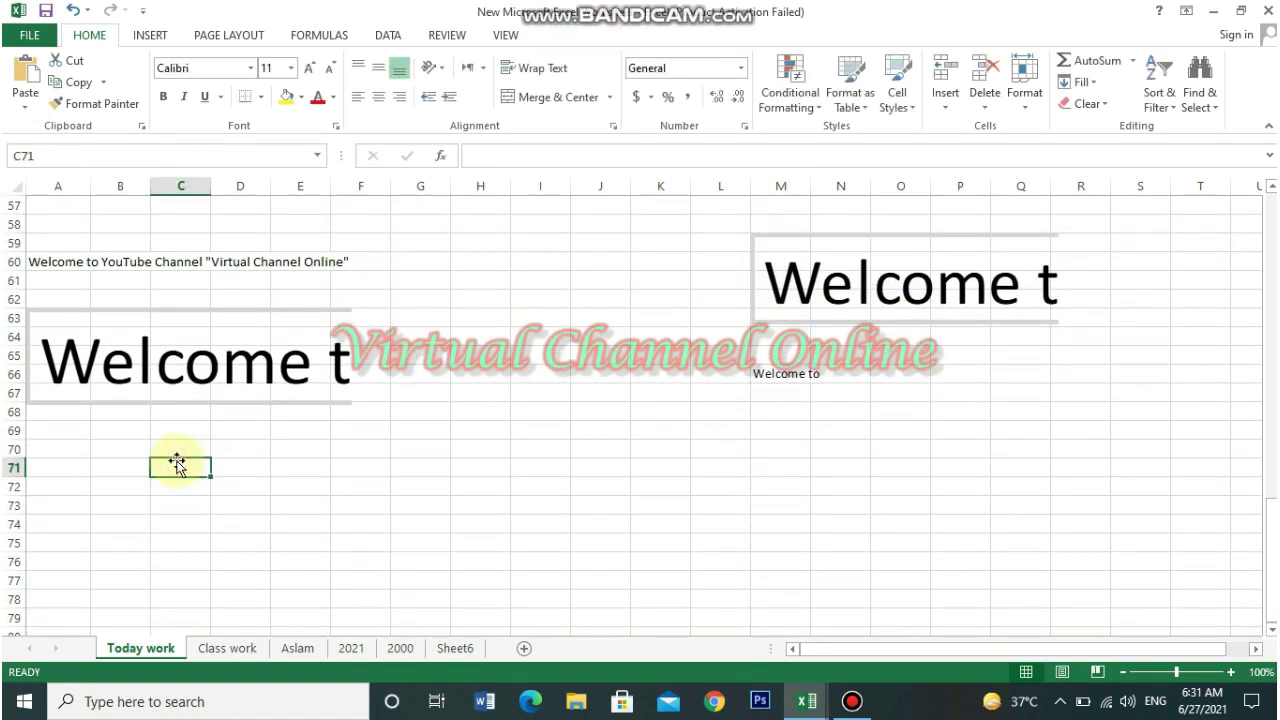
pyautogui.write('=2+2')
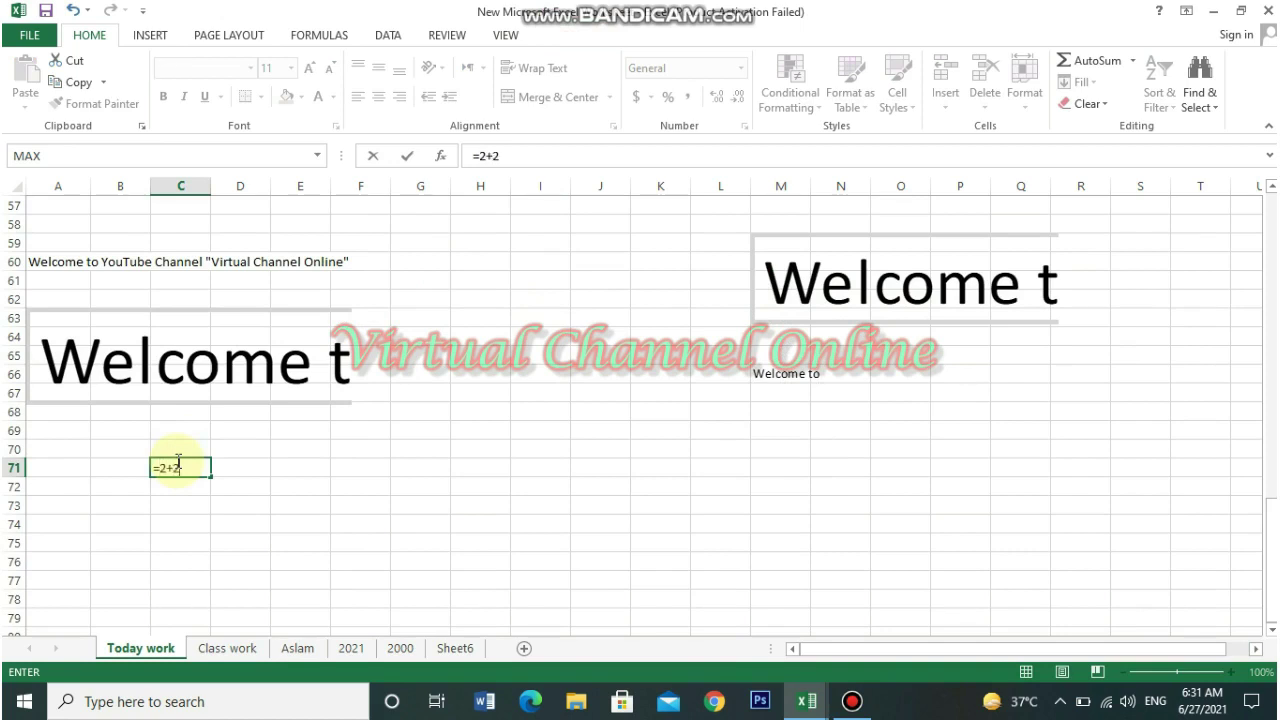
pyautogui.press('Return')
# Copy the =2+2 formula from cell C71 into cell D74 and compare the contents of both cells
pyautogui.click(195, 465)
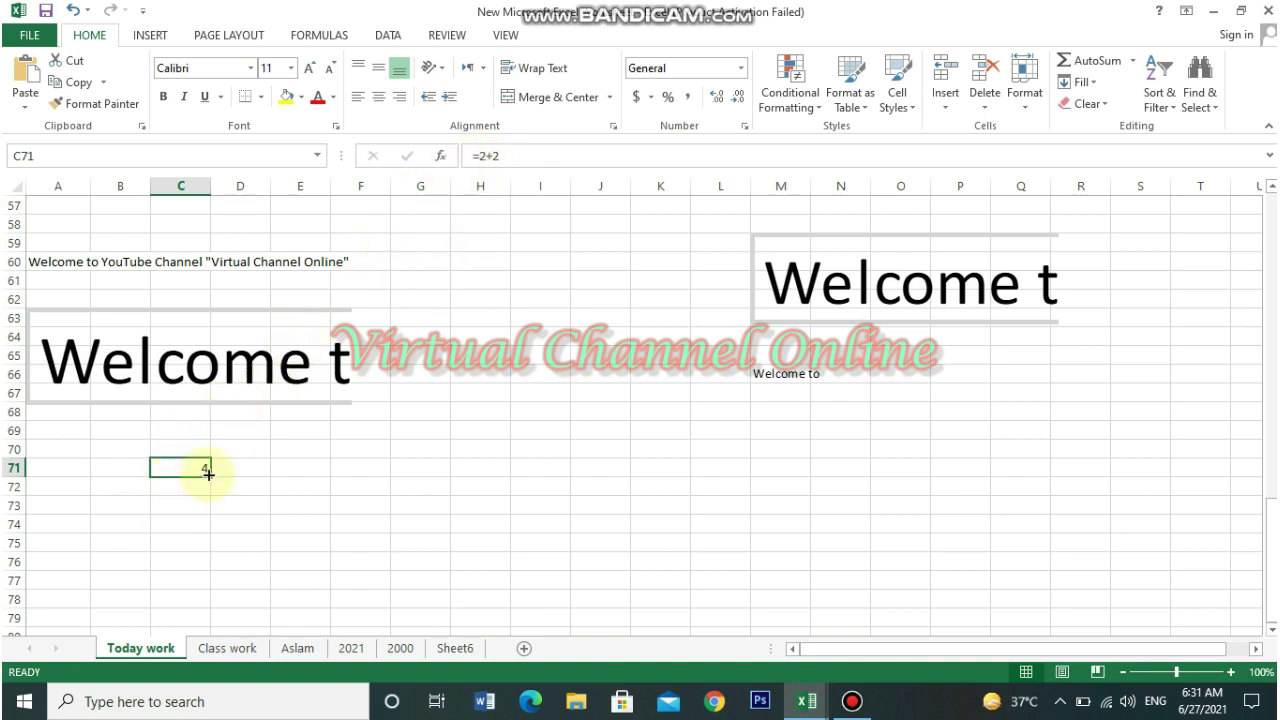
pyautogui.hotkey('ctrl', 'c')
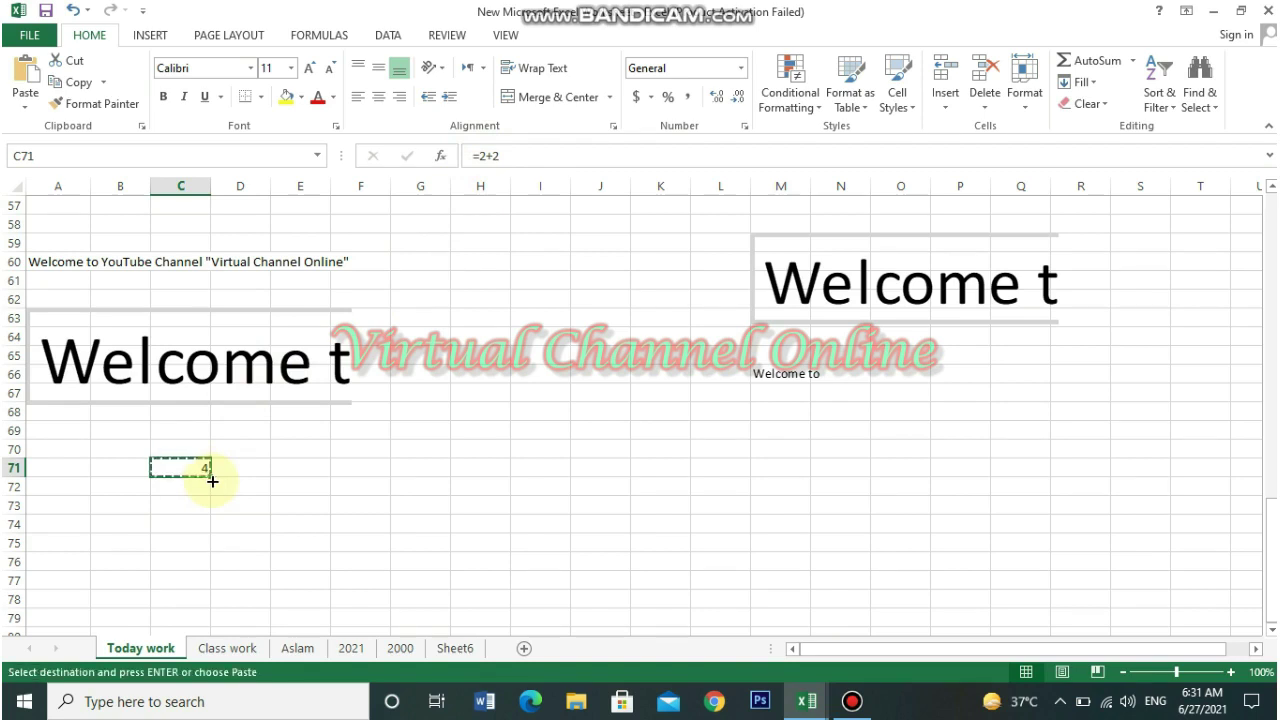
pyautogui.click(245, 524)
pyautogui.hotkey('ctrl', 'v')
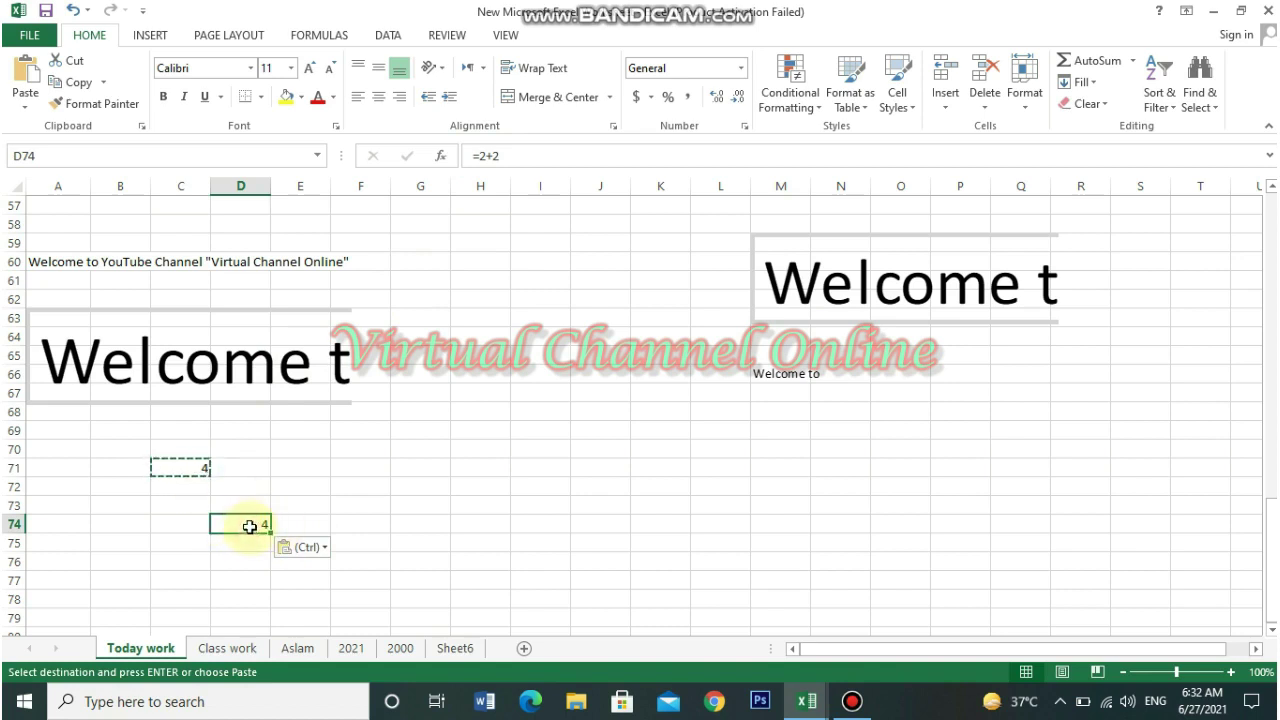
pyautogui.click(190, 468)
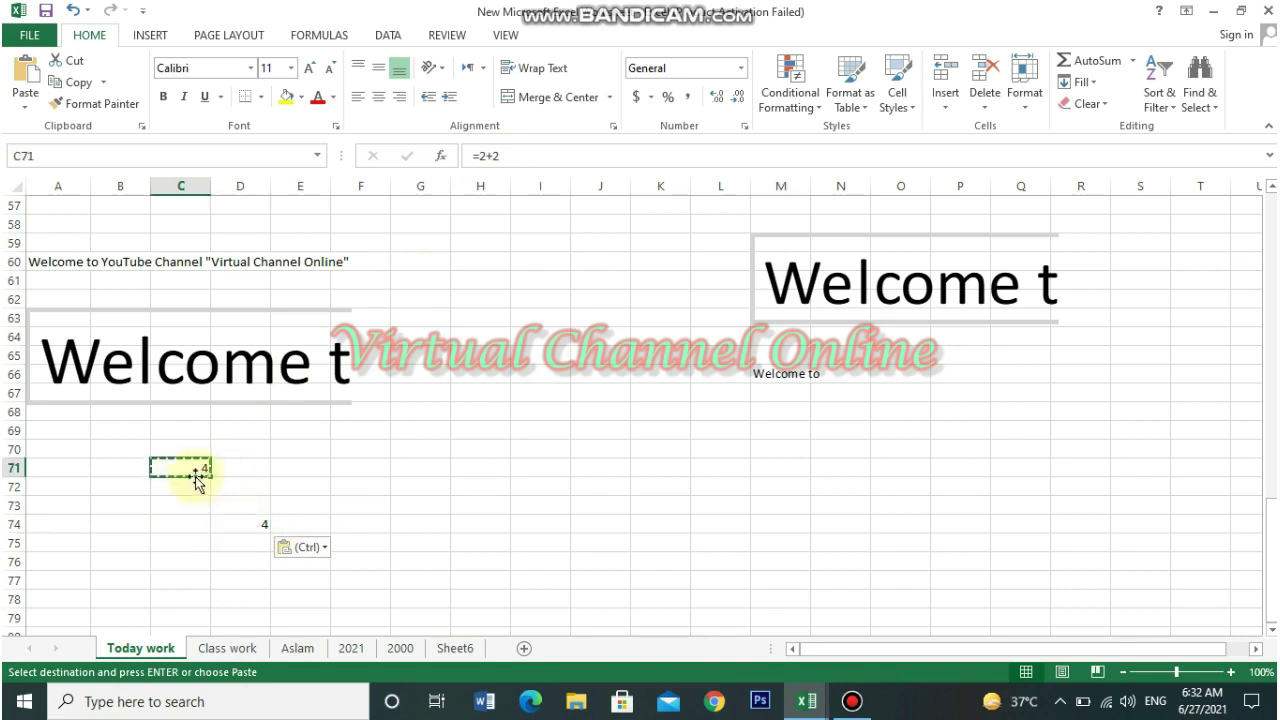
pyautogui.click(262, 525)
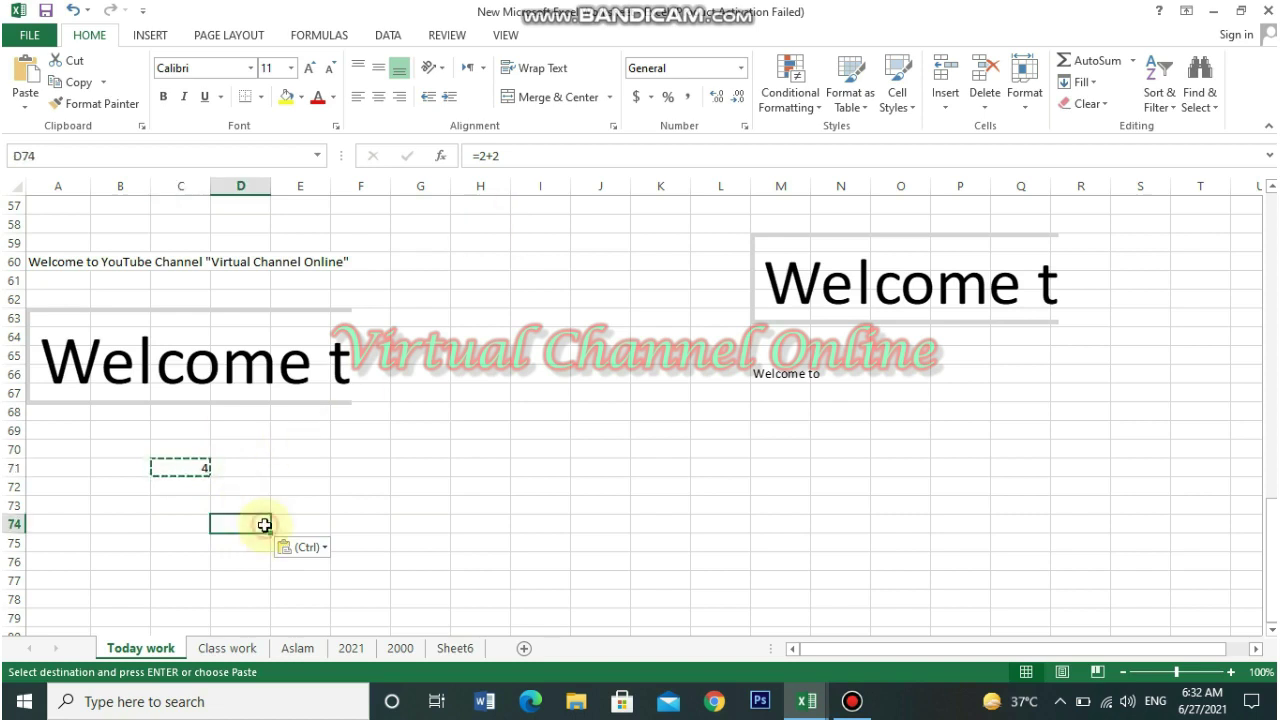
# Copy the =2+2 formula from cell C71 and paste it into cell H70
pyautogui.click(192, 471)
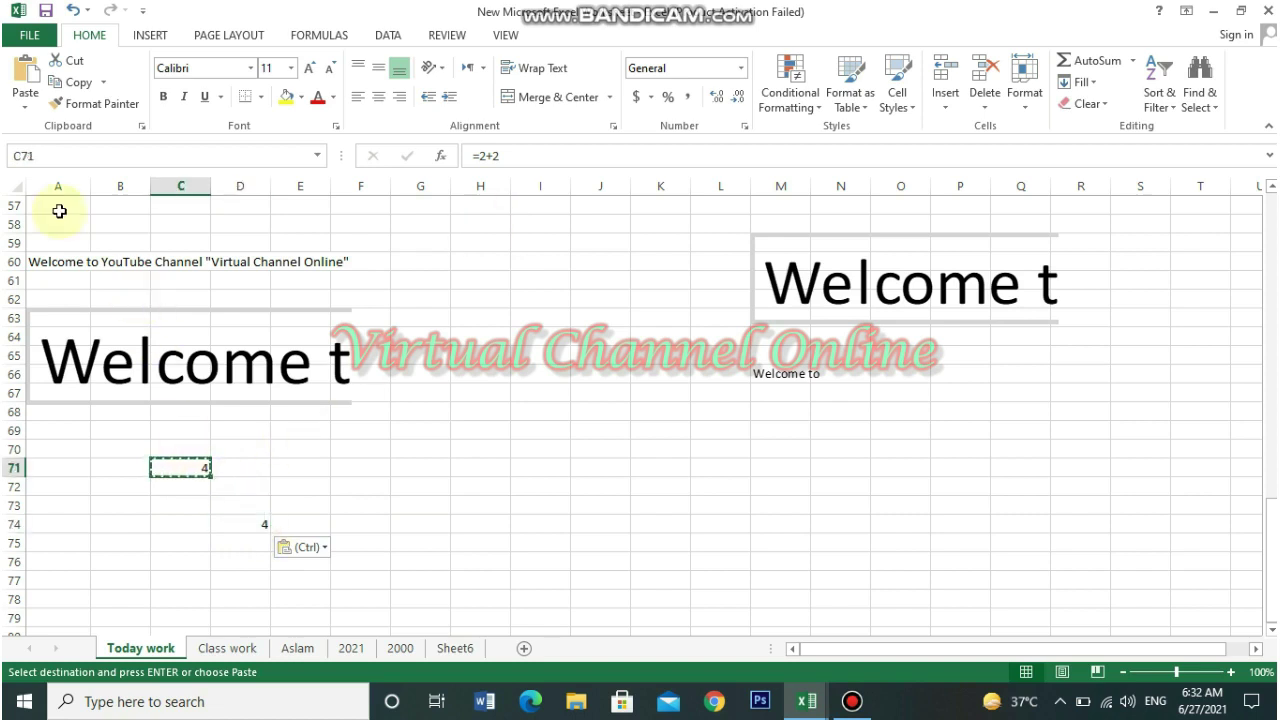
pyautogui.press('ctrl')
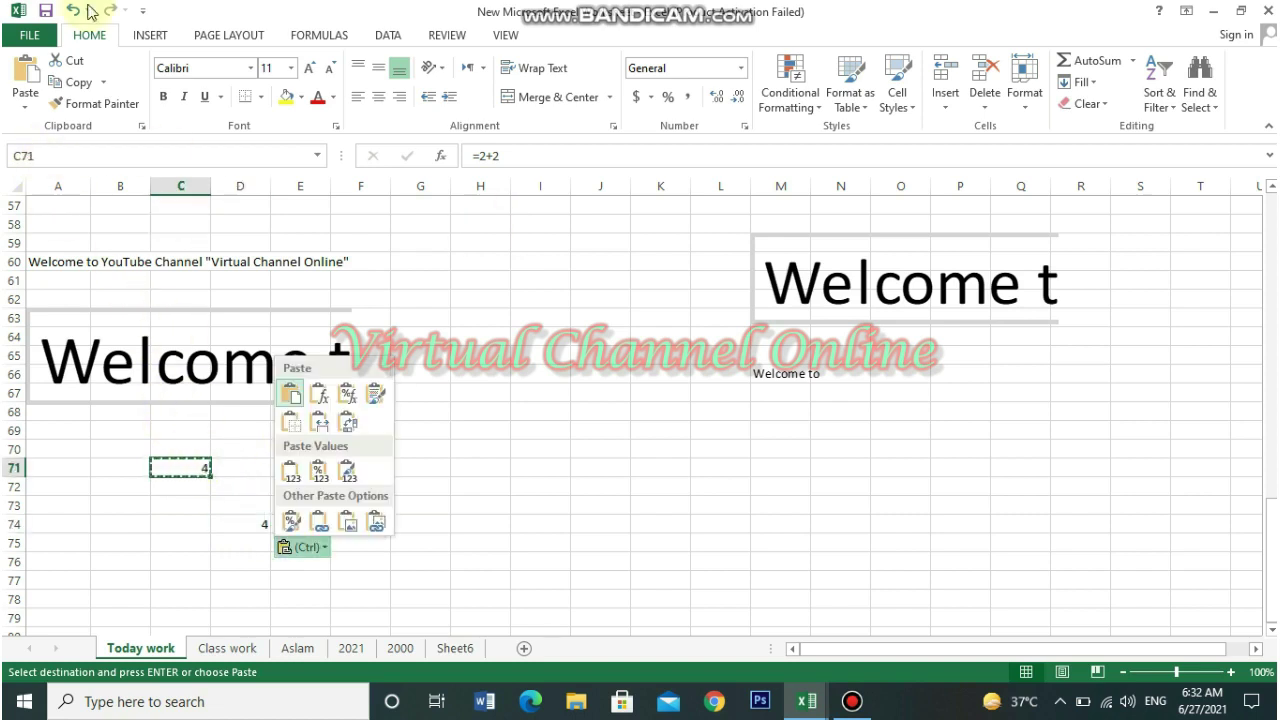
pyautogui.click(74, 82)
pyautogui.click(490, 452)
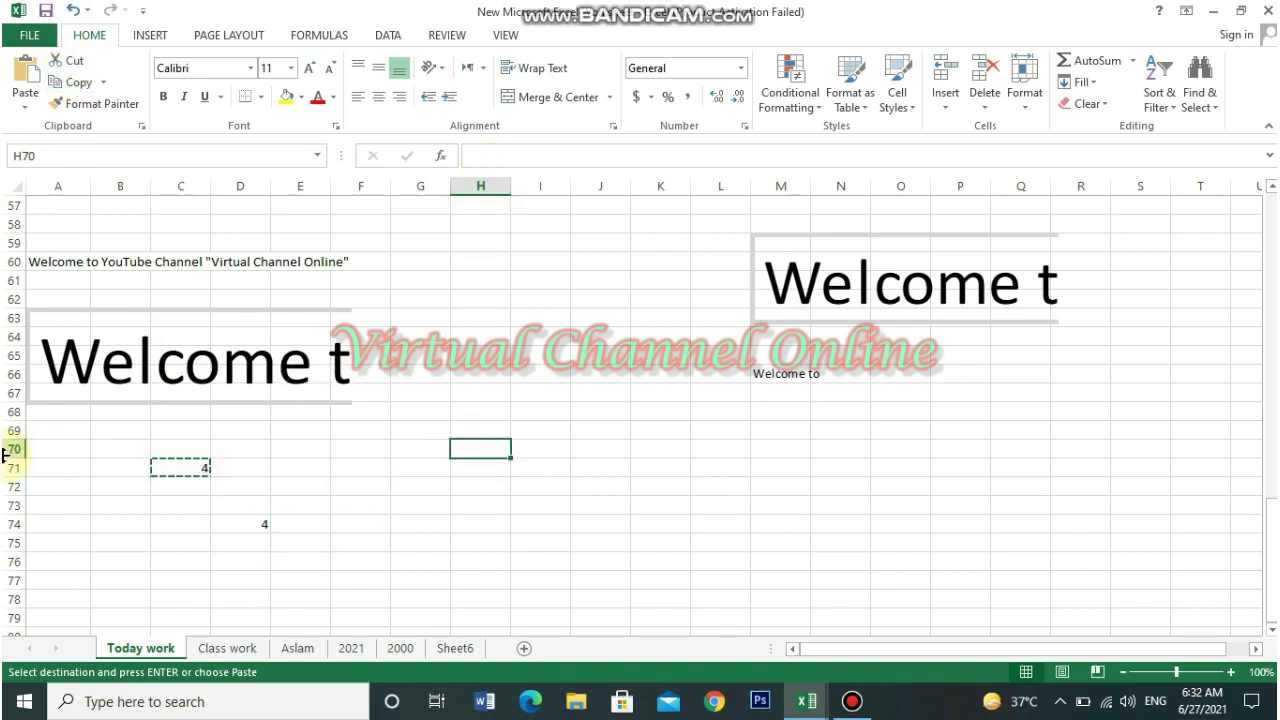
pyautogui.click(26, 75)
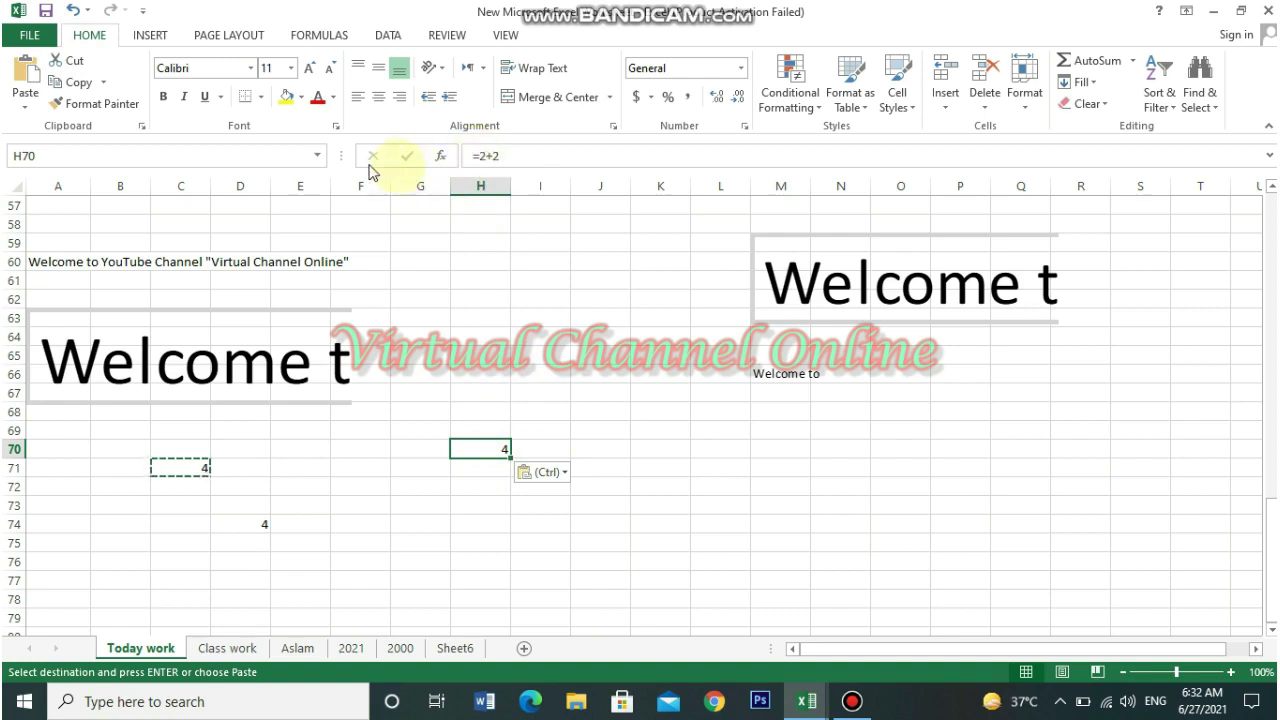
# Copy the =2+2 formula from cell C71 and paste it into cell H75 with the standard Paste option
pyautogui.click(190, 463)
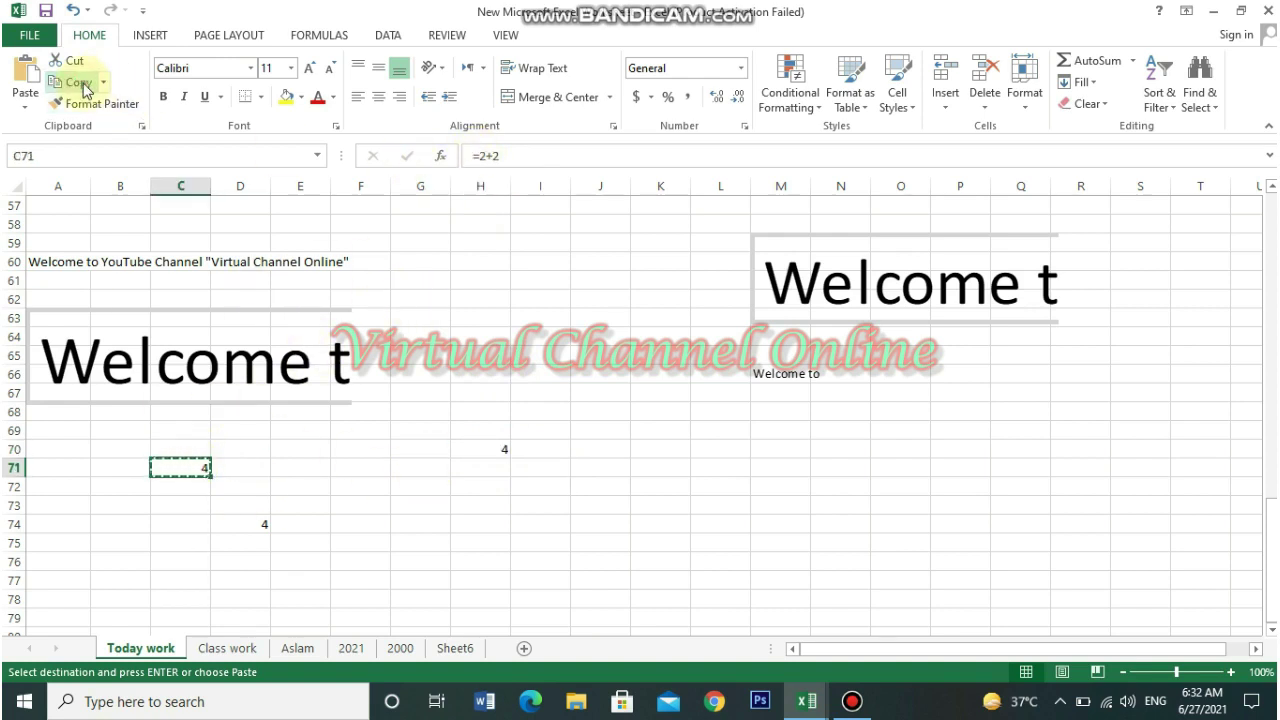
pyautogui.click(26, 108)
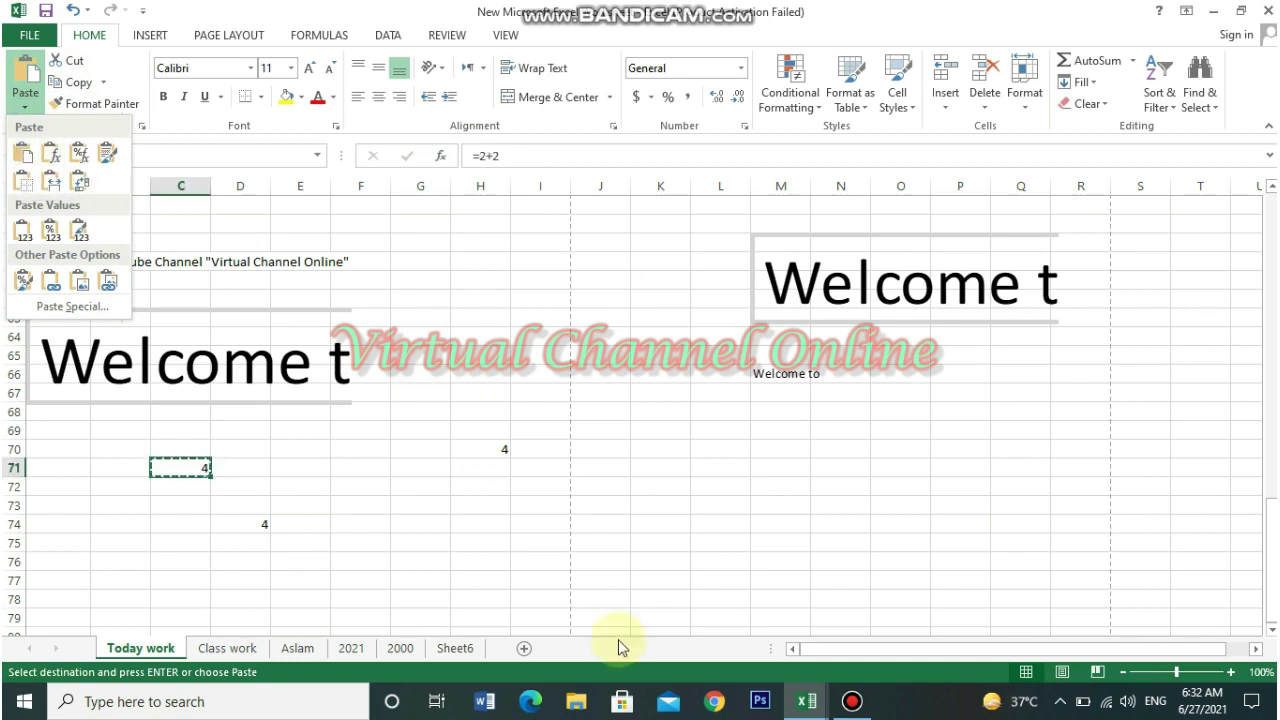
pyautogui.click(503, 553)
pyautogui.click(486, 543)
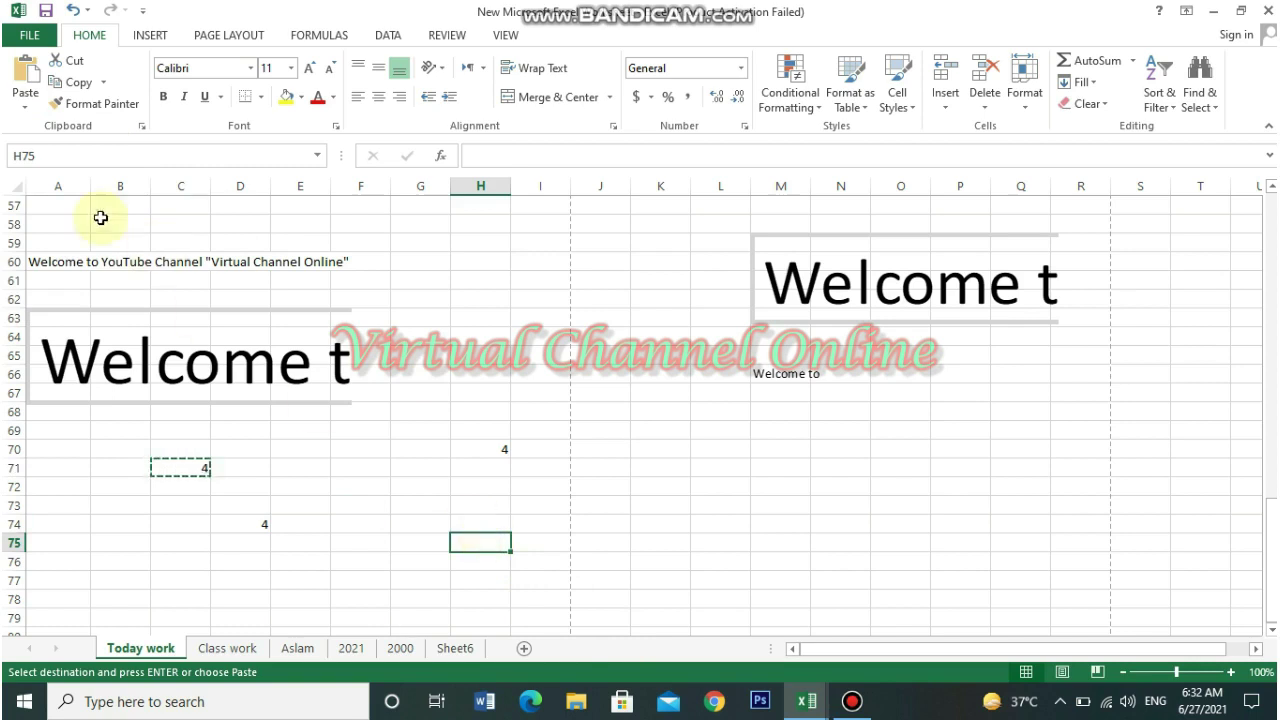
pyautogui.click(25, 104)
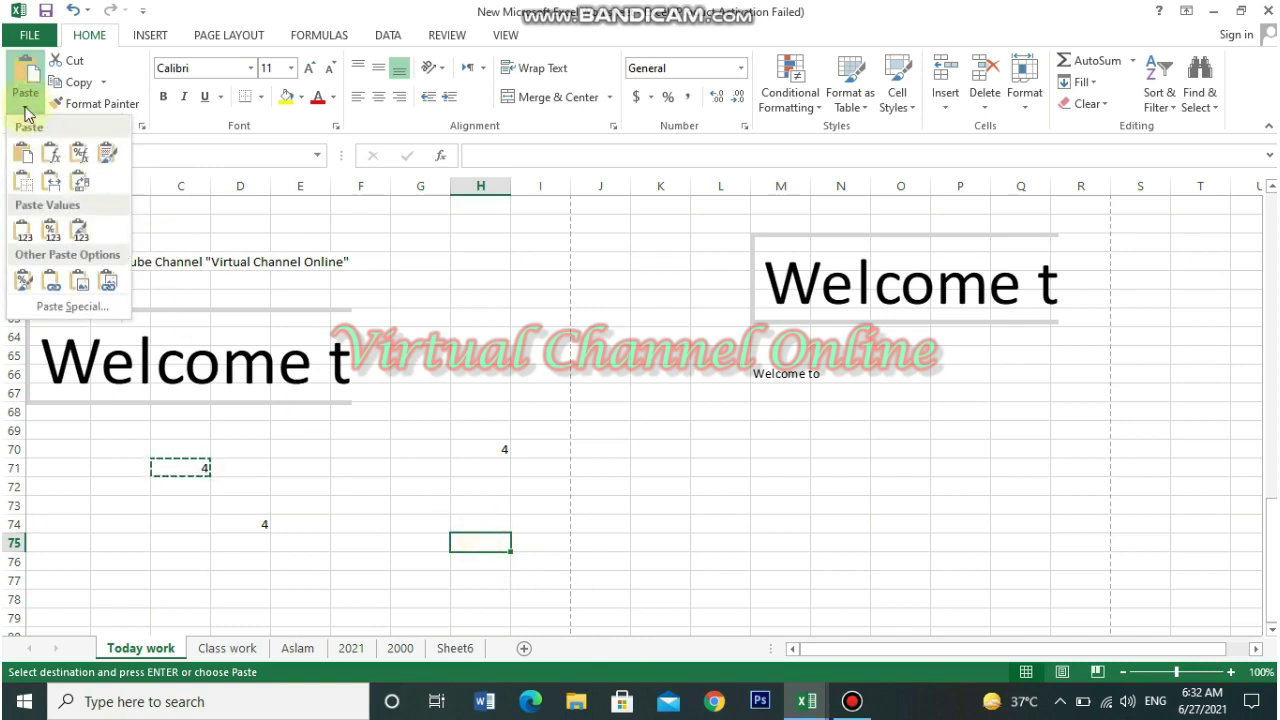
pyautogui.click(24, 158)
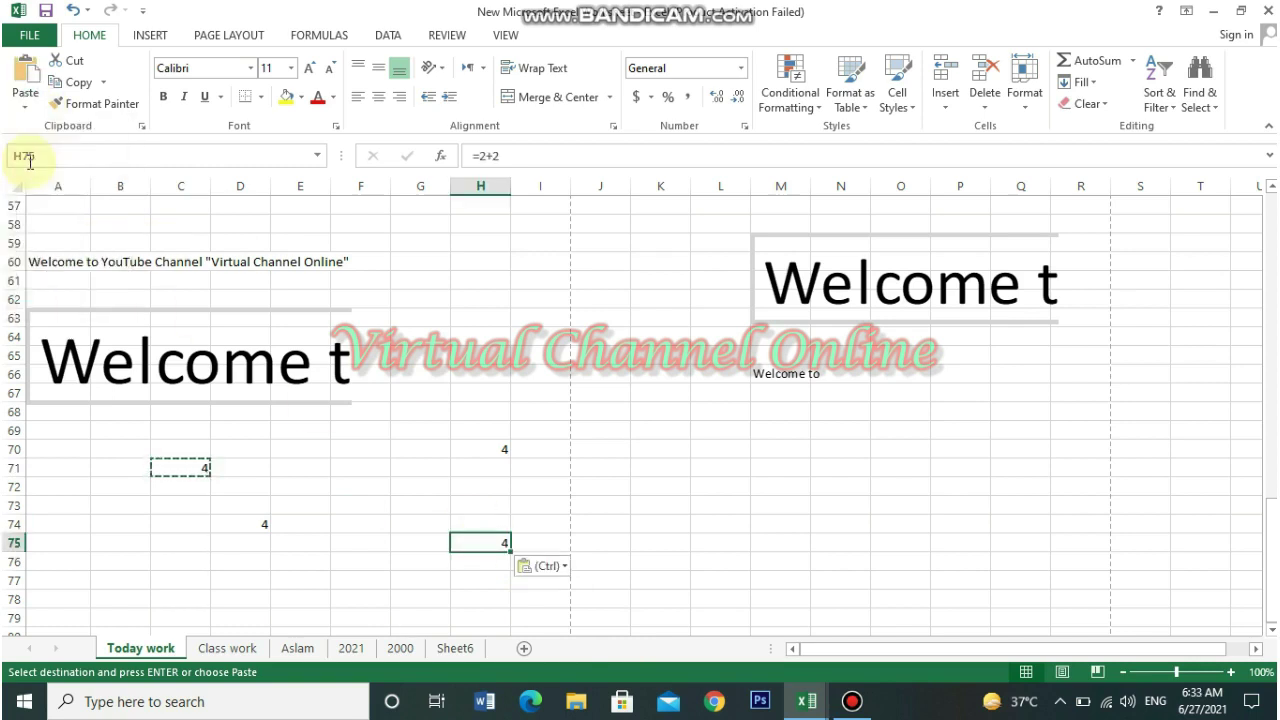
pyautogui.click(486, 569)
pyautogui.click(492, 548)
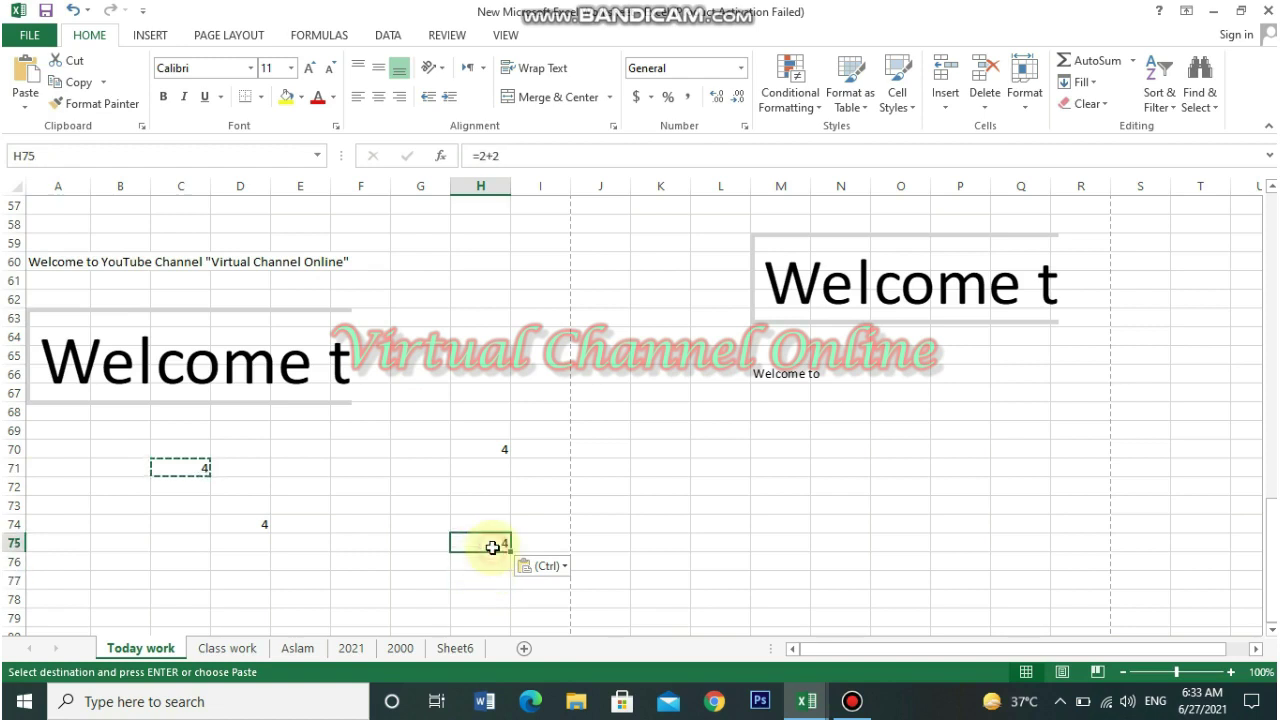
# Paste the formula copied from C71 into cell H76 using the Formulas paste option
pyautogui.click(190, 467)
pyautogui.click(25, 100)
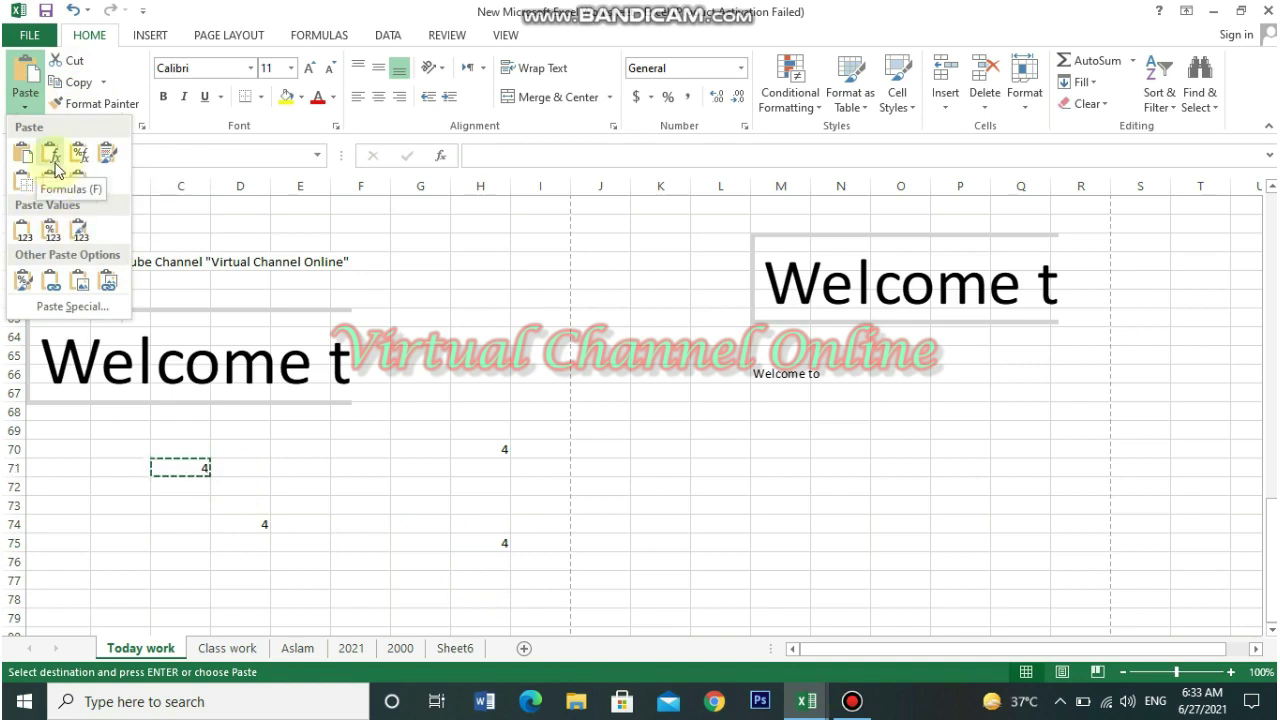
pyautogui.click(489, 563)
pyautogui.click(489, 563)
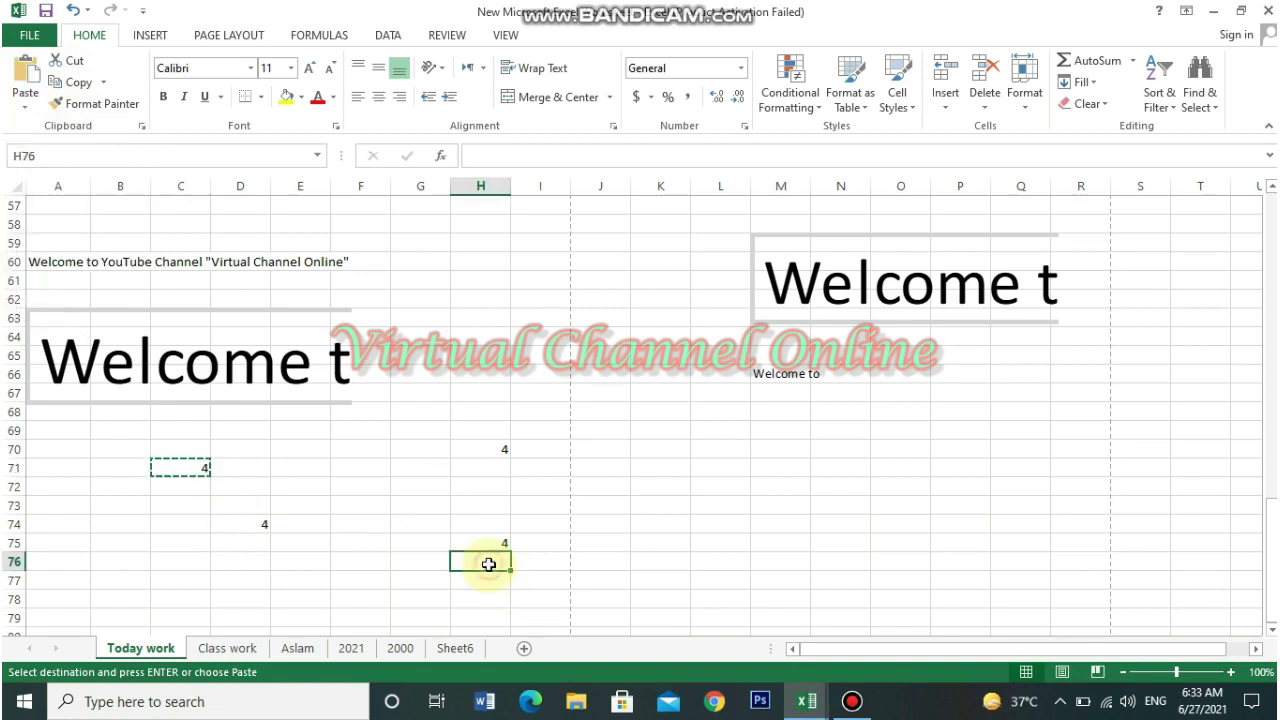
pyautogui.click(25, 100)
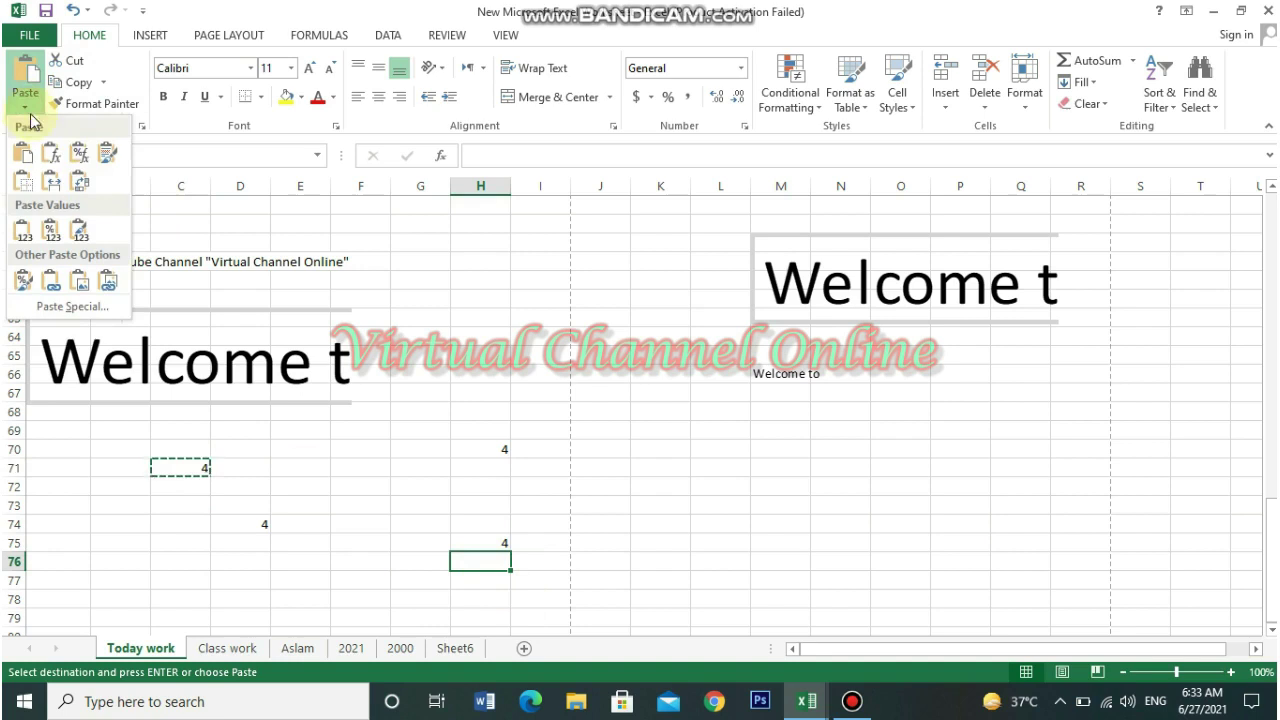
pyautogui.click(53, 163)
pyautogui.hotkey('ctrl', 'v')
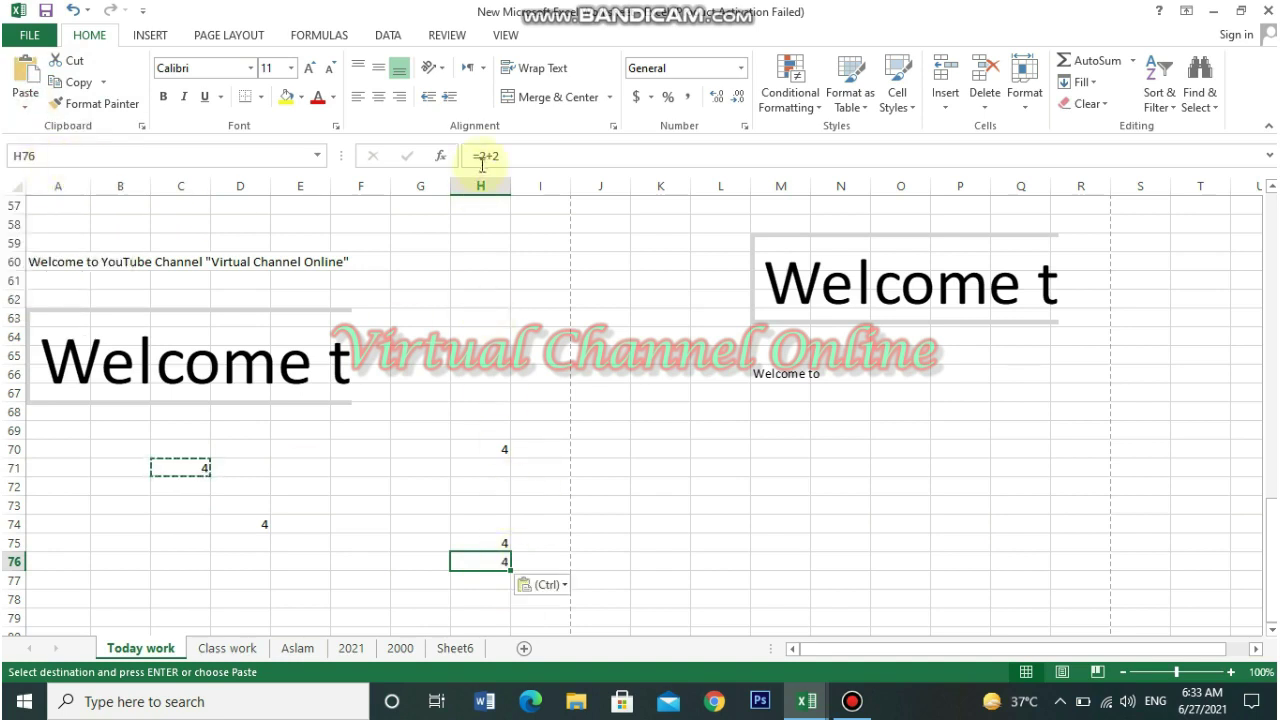
pyautogui.click(175, 468)
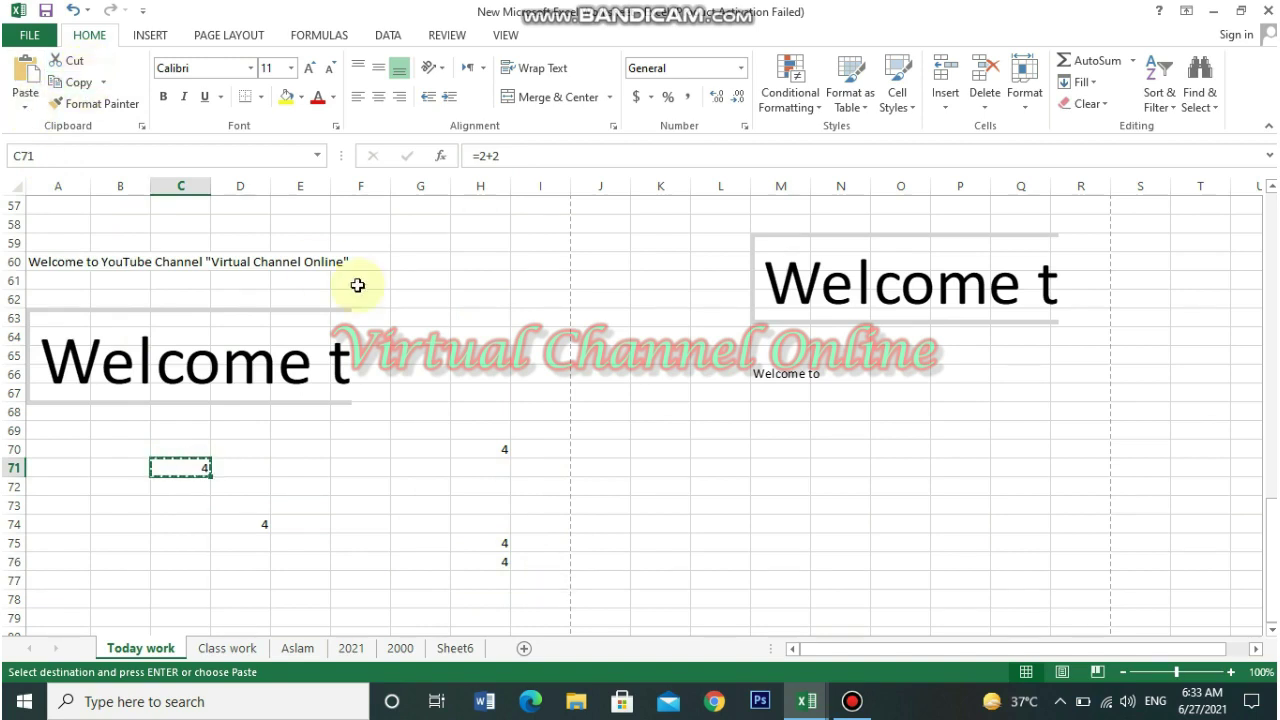
pyautogui.click(484, 587)
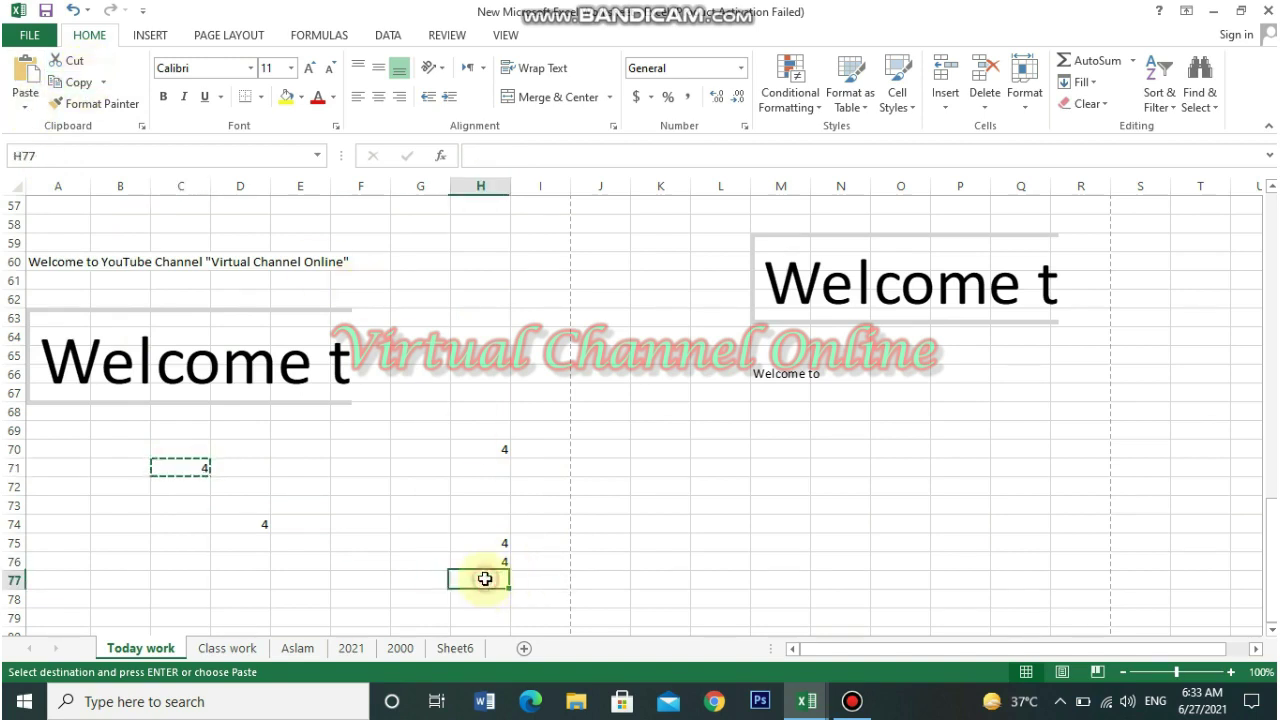
pyautogui.click(25, 105)
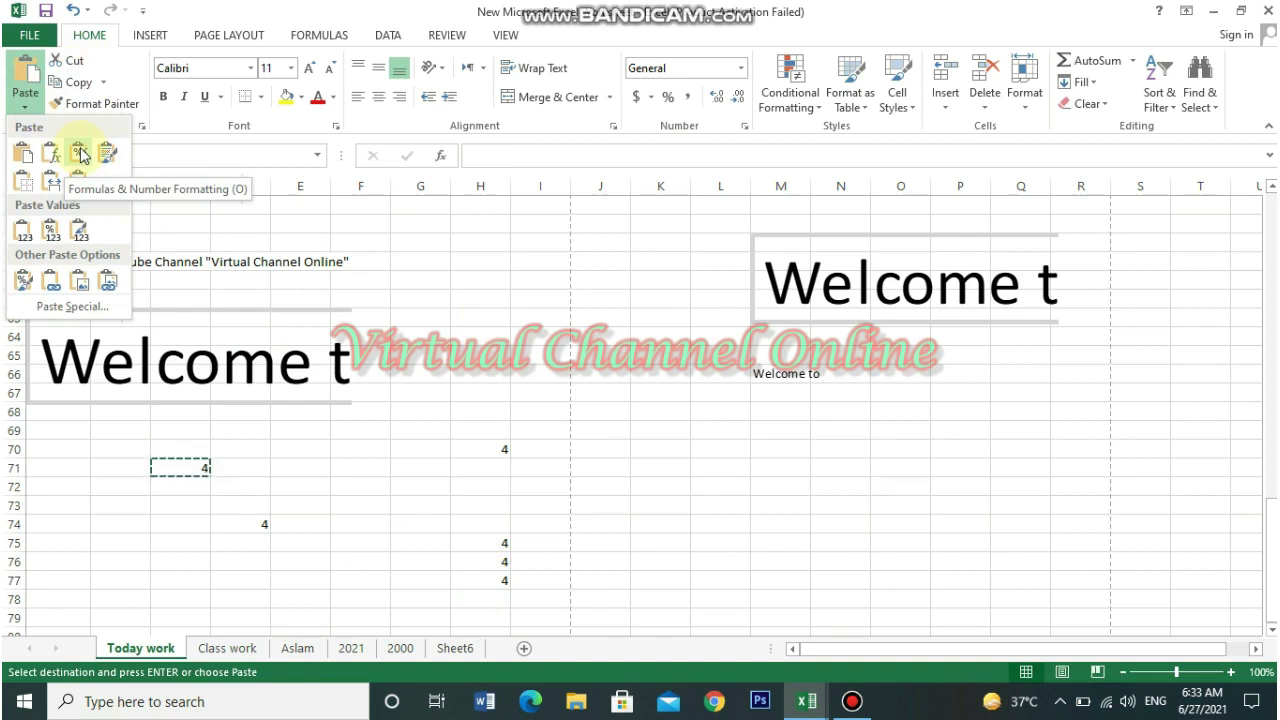
pyautogui.click(186, 507)
# Format the number in cell C71 as bold, italic and underlined
pyautogui.click(193, 464)
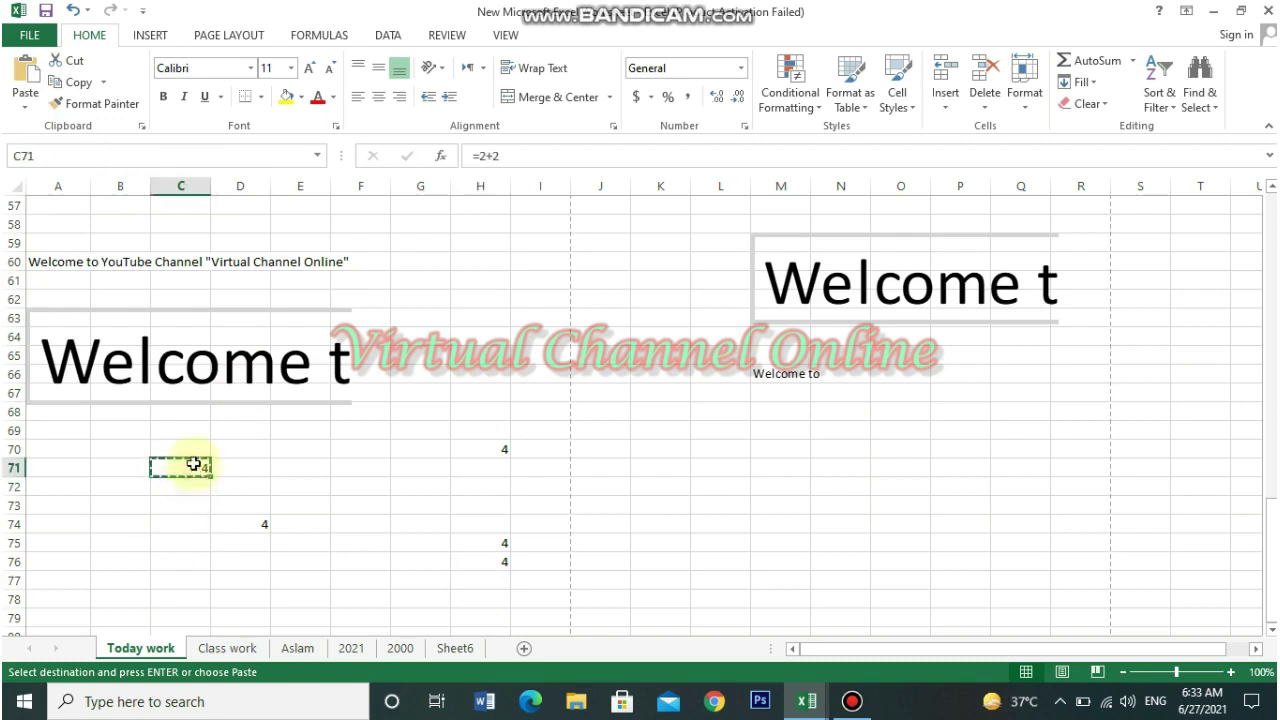
pyautogui.click(164, 96)
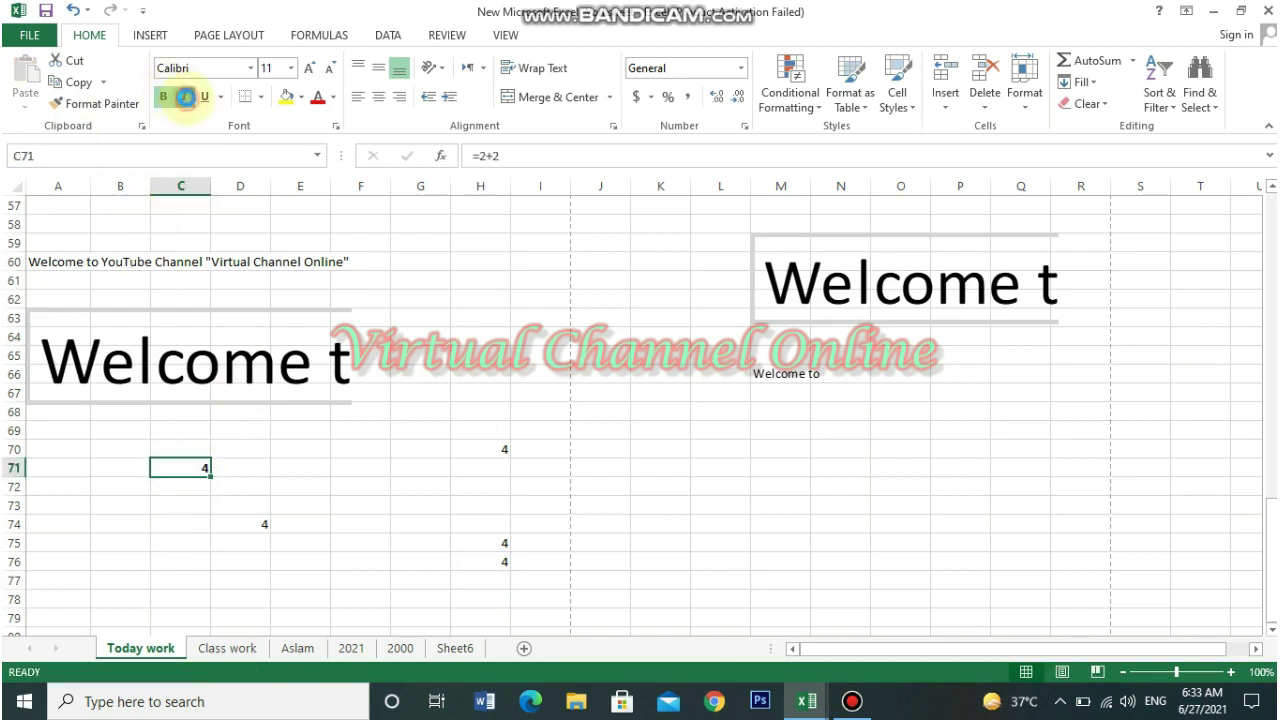
pyautogui.click(185, 96)
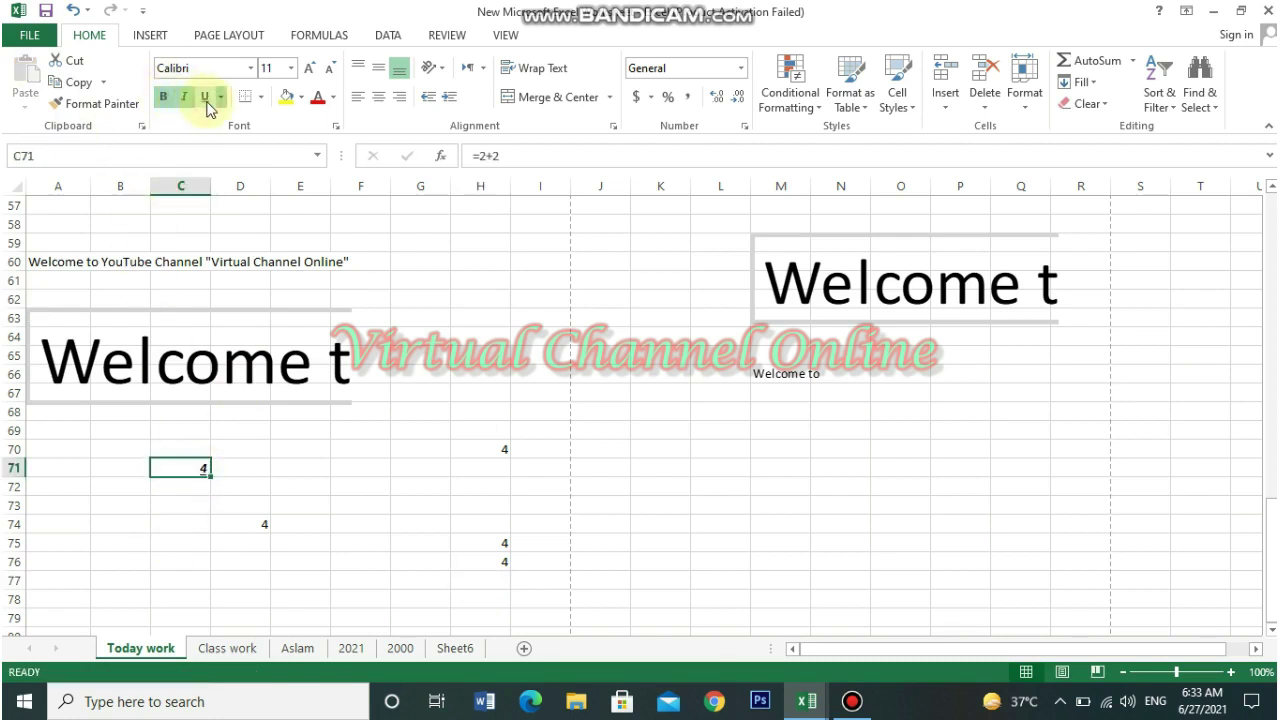
# Copy the formatted cell C71 and paste it with its formatting into cell H74
pyautogui.click(68, 82)
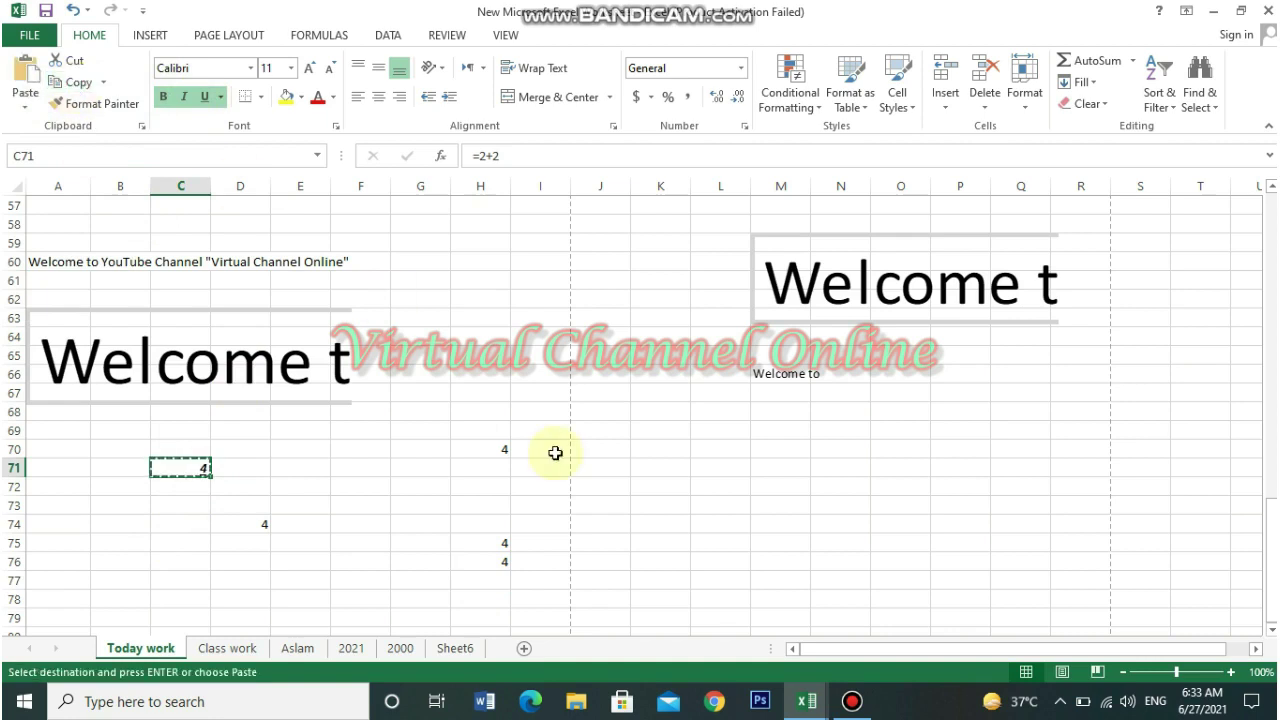
pyautogui.click(624, 484)
pyautogui.click(489, 523)
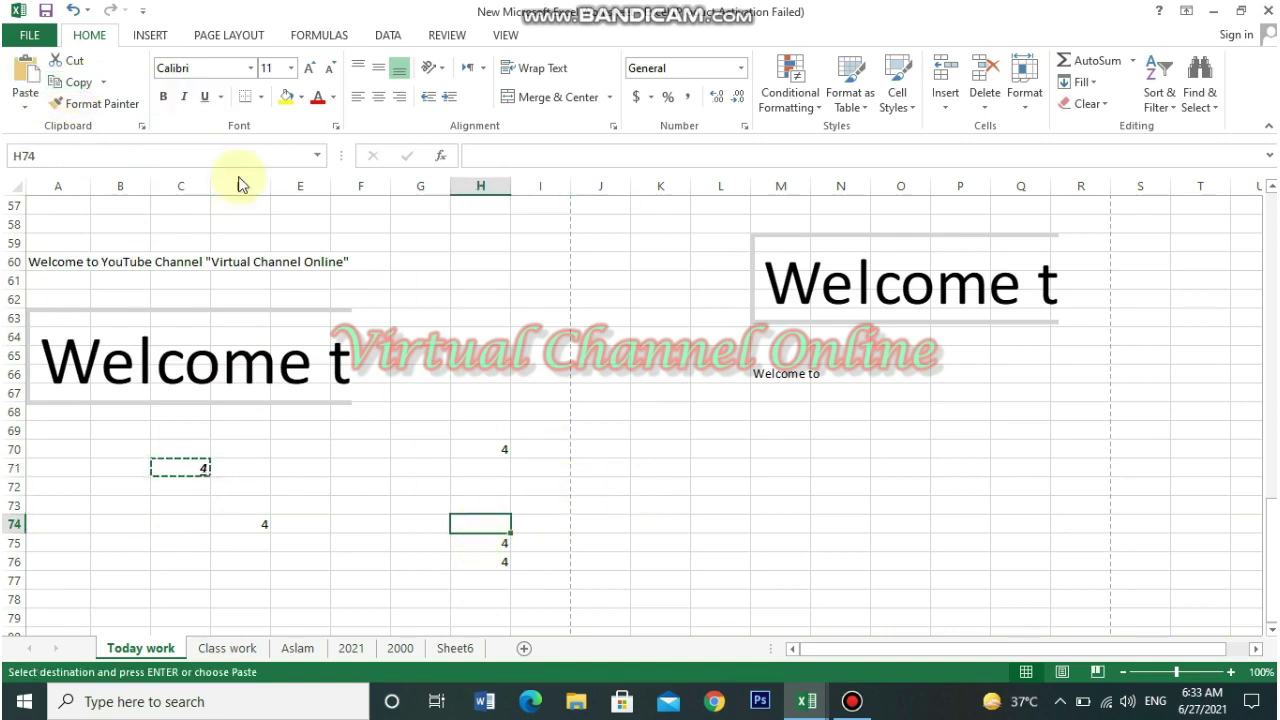
pyautogui.click(23, 89)
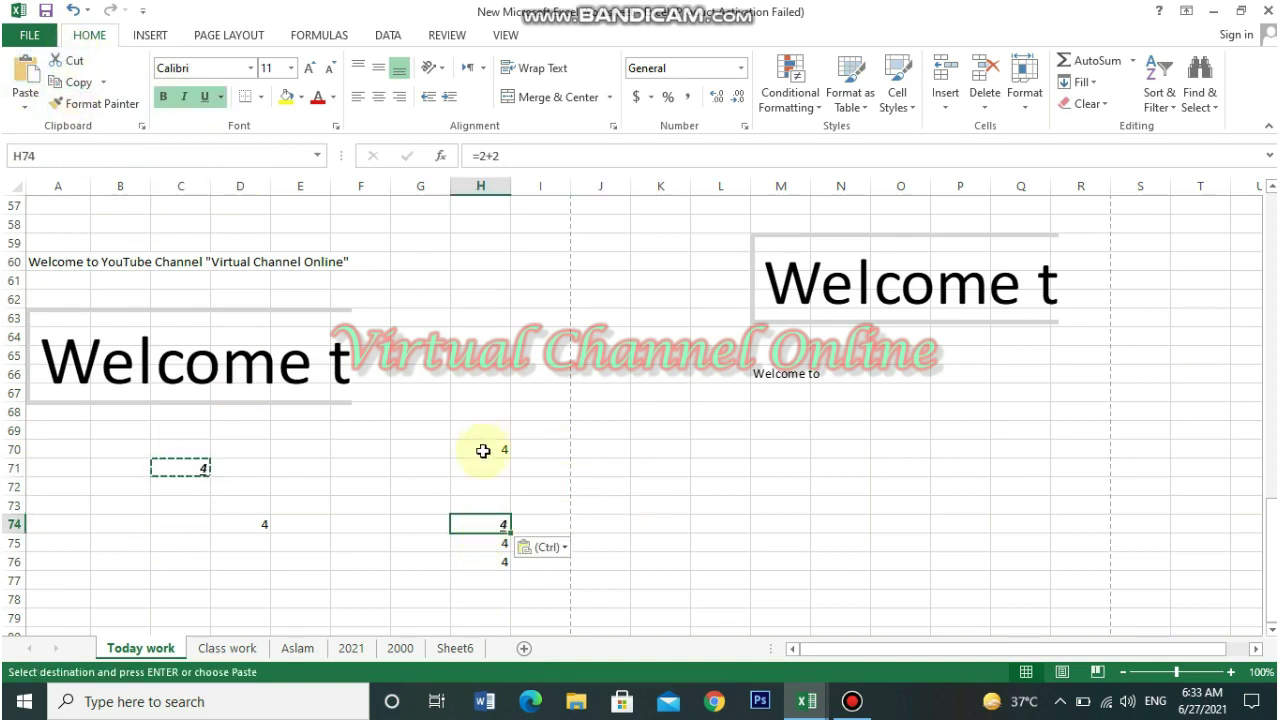
# Paste the =2+2 formula copied from C71 into cell H77 without the bold, italic and underline formatting
pyautogui.click(490, 582)
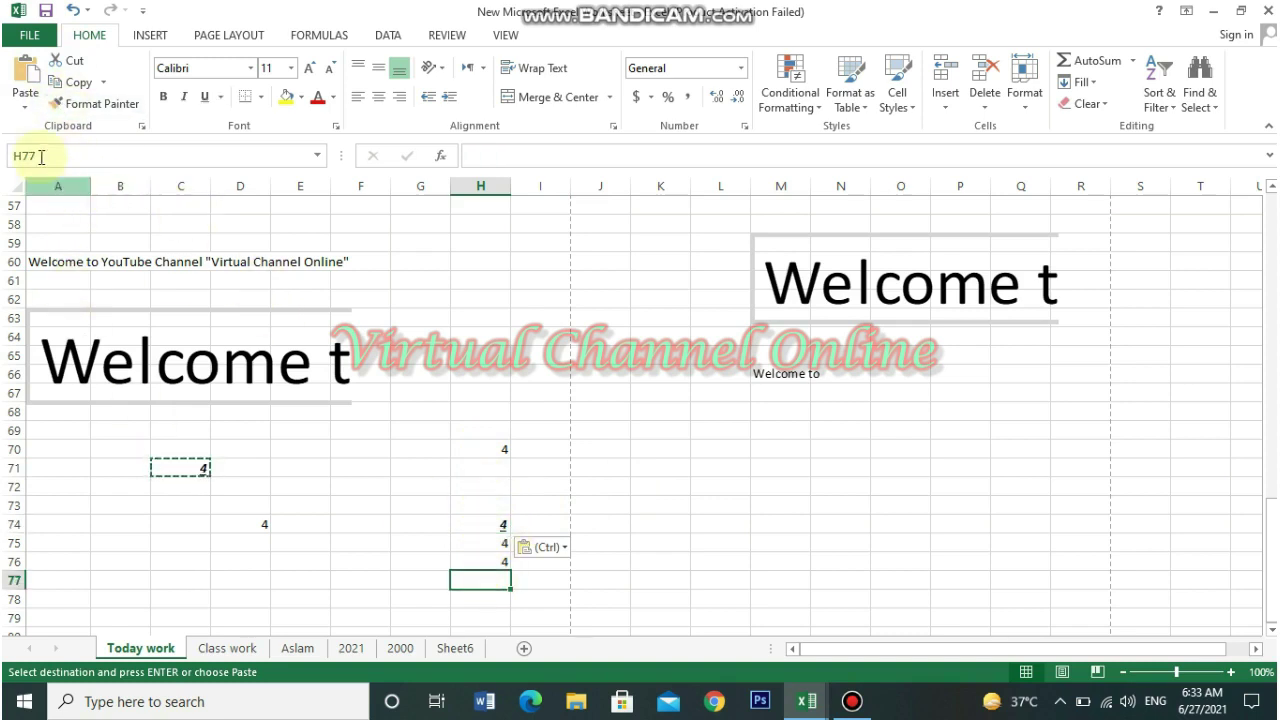
pyautogui.click(27, 107)
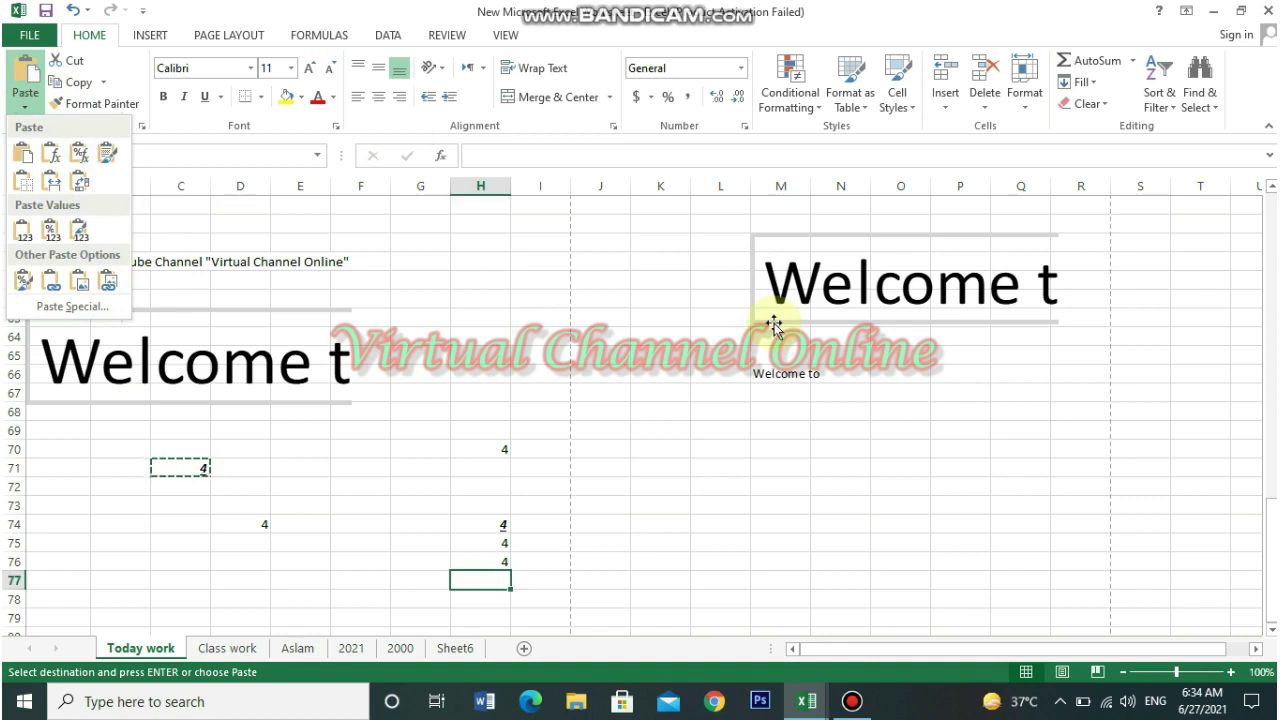
pyautogui.hotkey('ctrl', 'v')
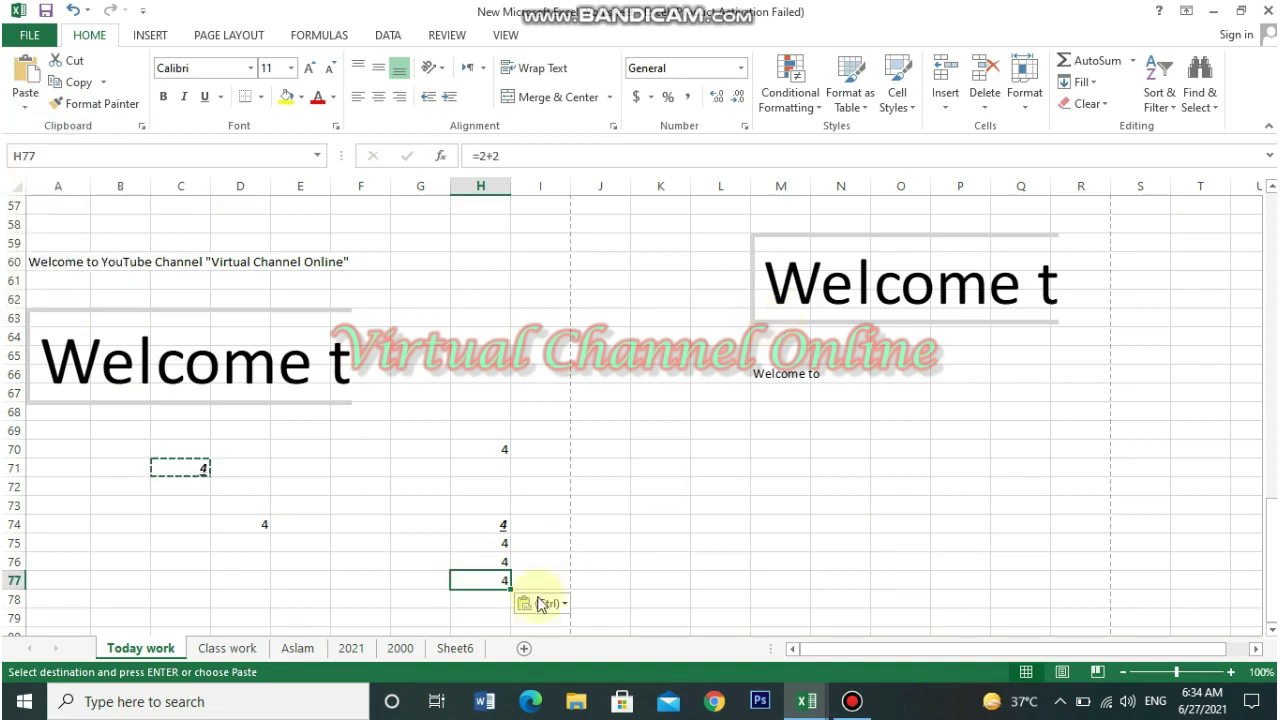
# Apply All Borders to cell C71
pyautogui.click(25, 107)
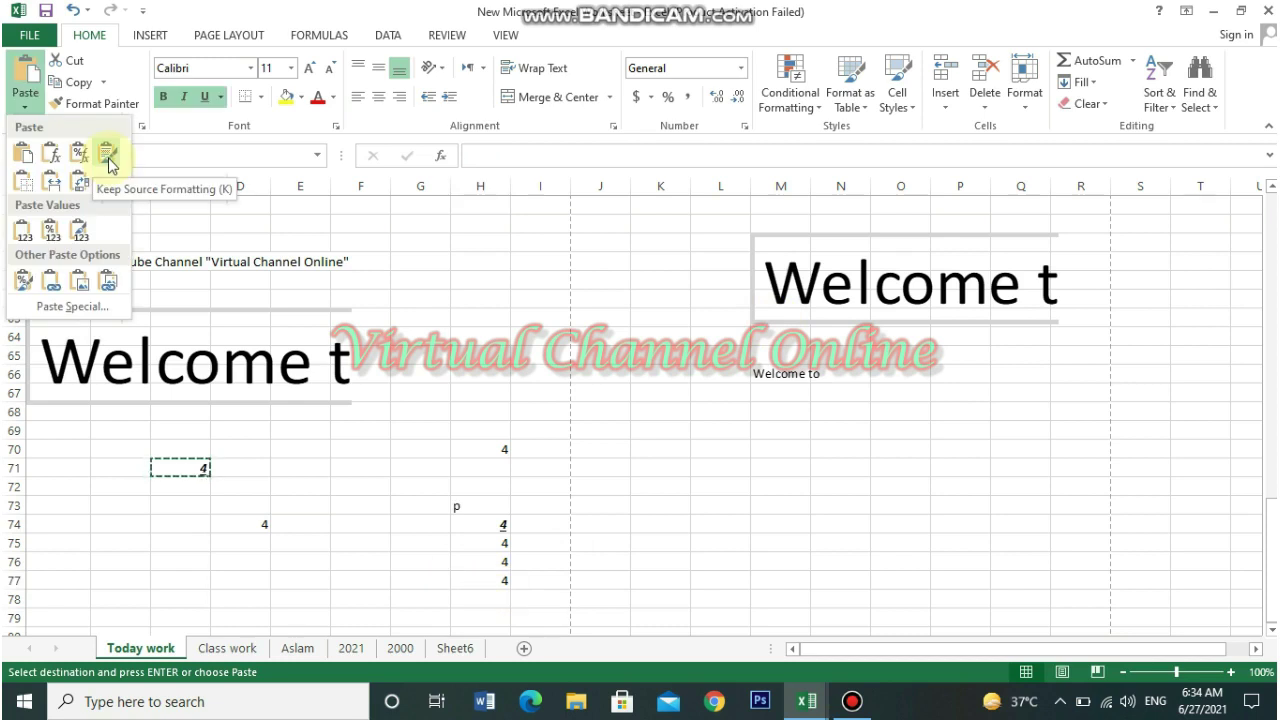
pyautogui.click(328, 484)
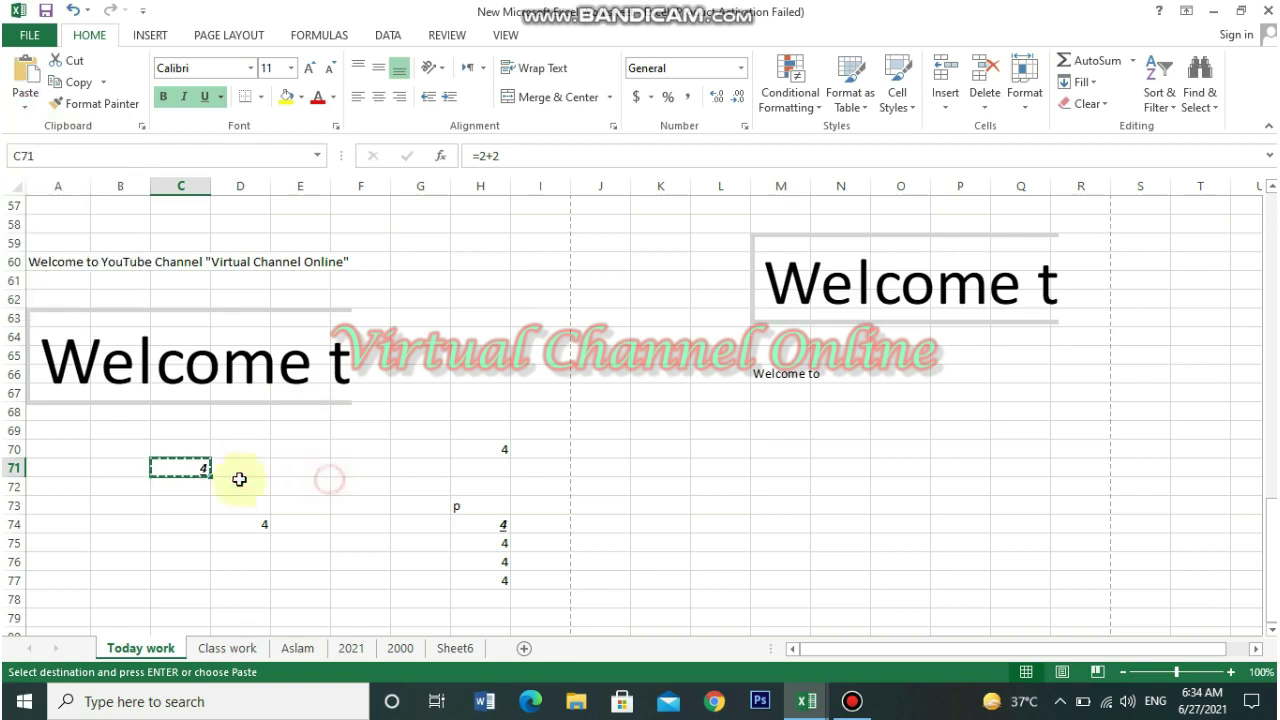
pyautogui.click(186, 485)
pyautogui.click(188, 471)
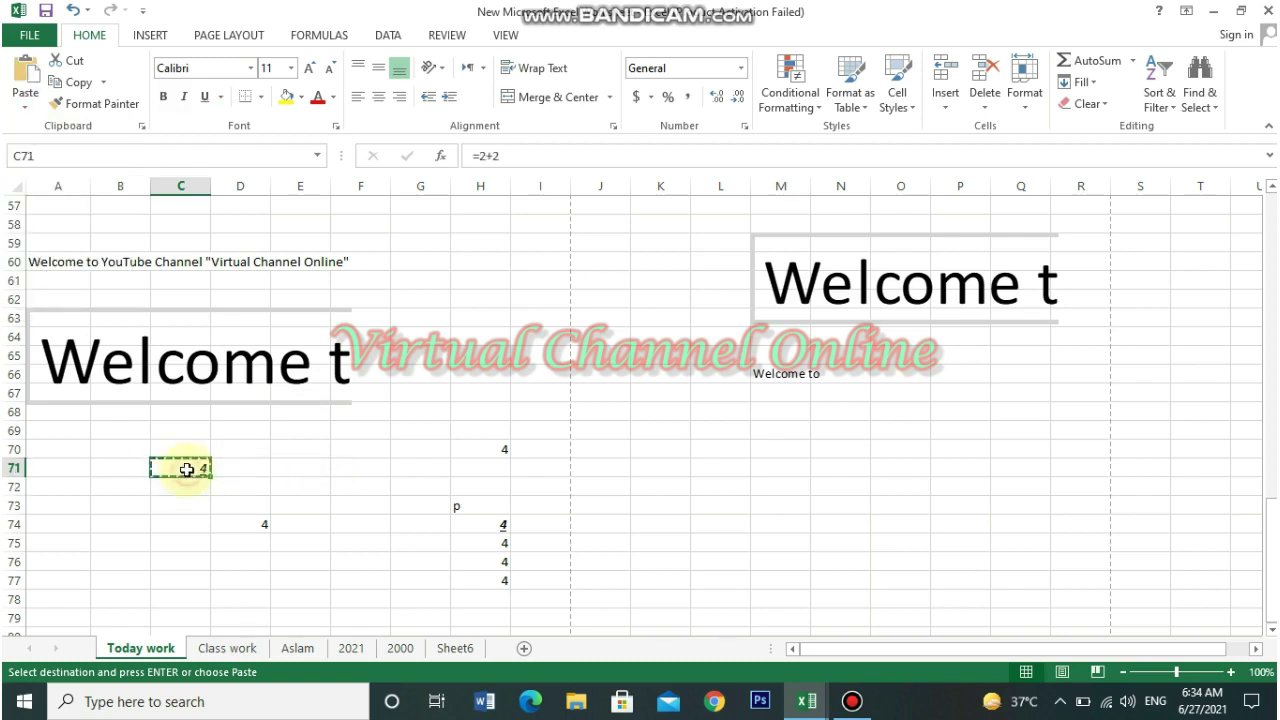
pyautogui.click(261, 99)
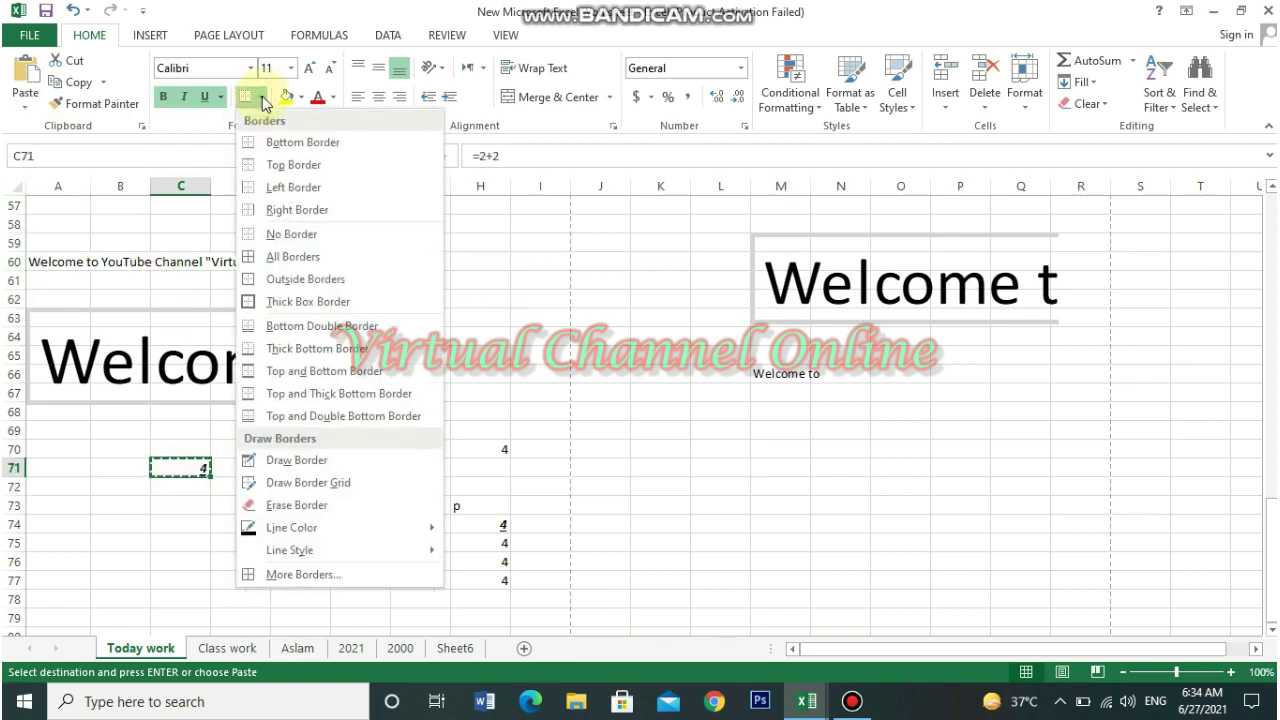
pyautogui.click(252, 254)
pyautogui.click(222, 536)
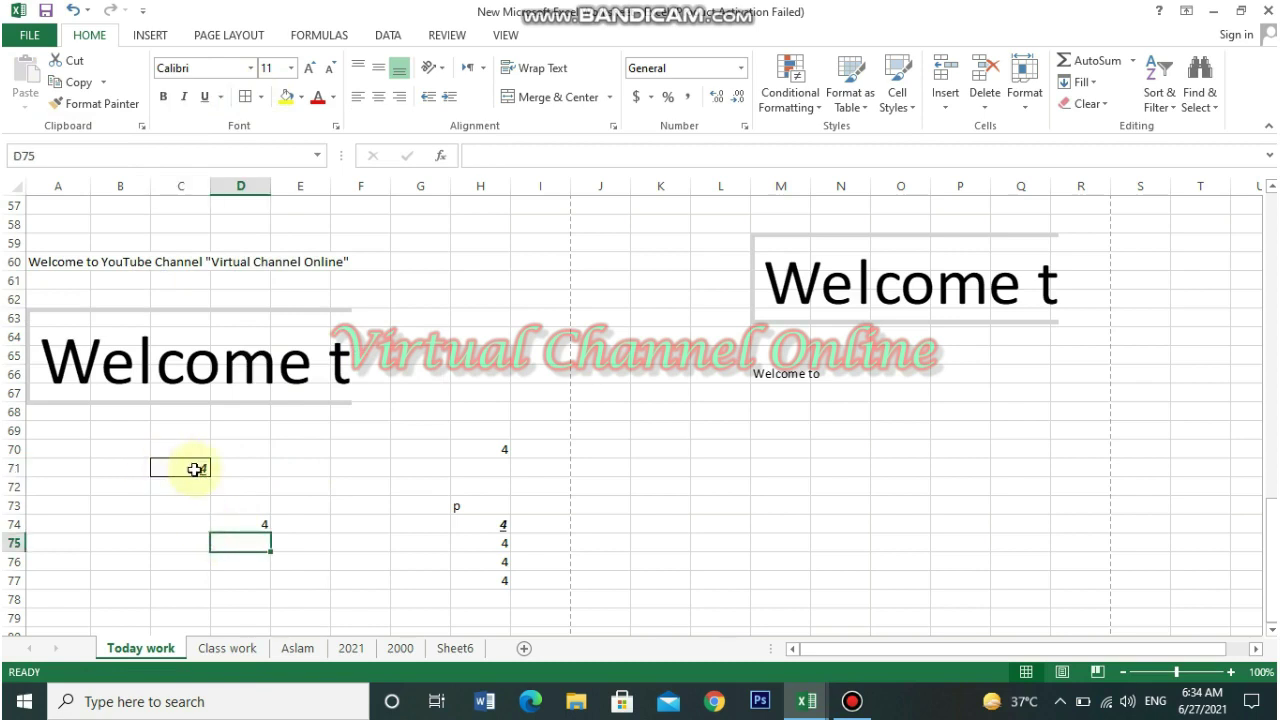
# Copy the bordered cell C71 and paste it over the letter p in cell H73
pyautogui.click(195, 470)
pyautogui.click(75, 82)
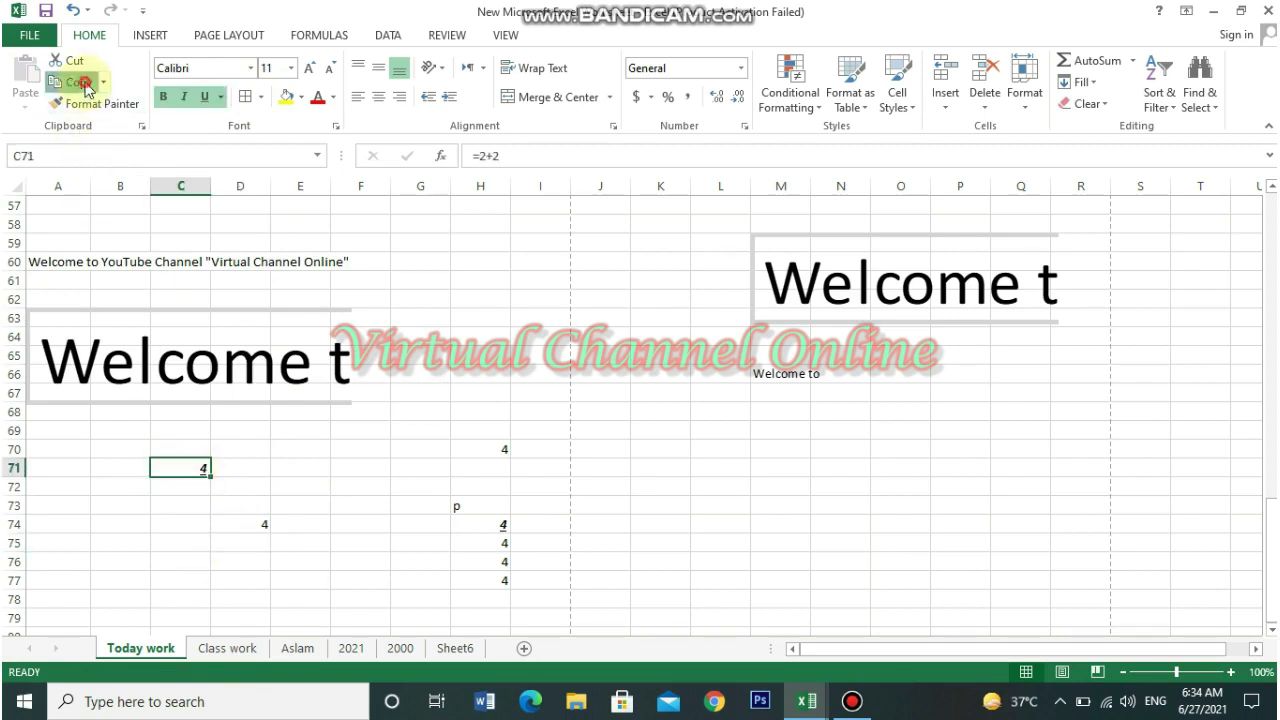
pyautogui.click(470, 500)
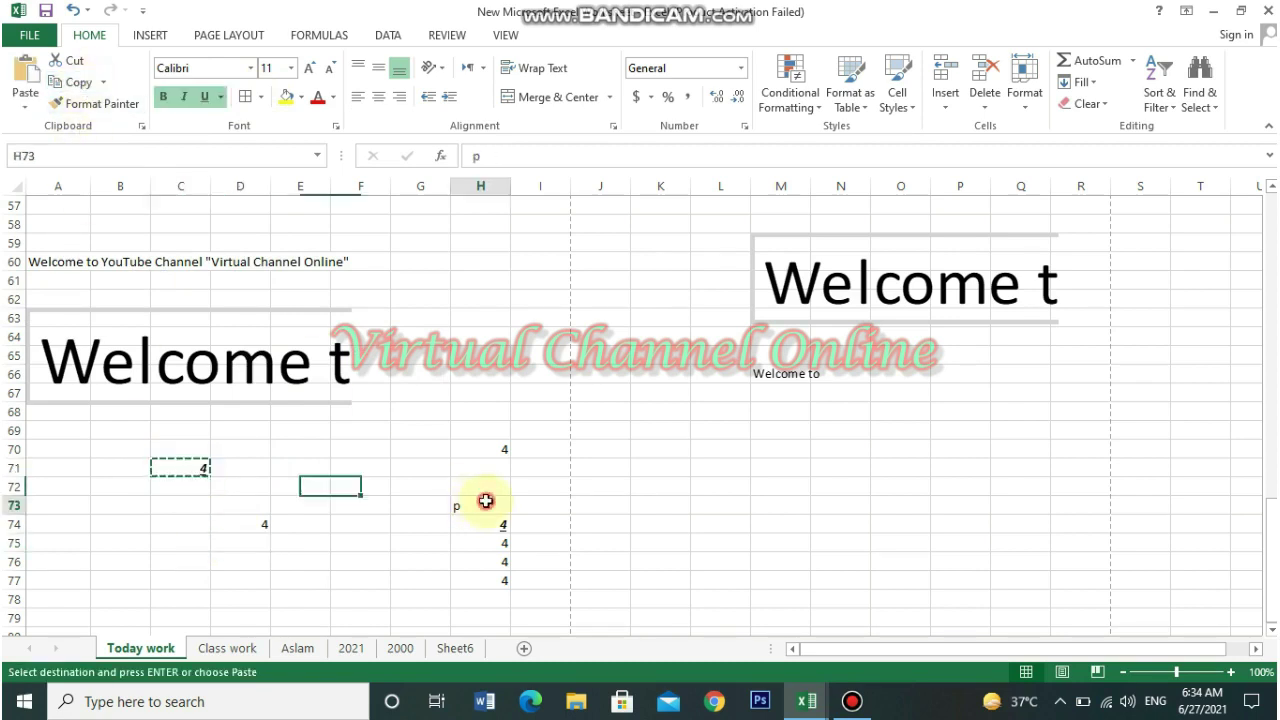
pyautogui.click(22, 78)
pyautogui.click(412, 612)
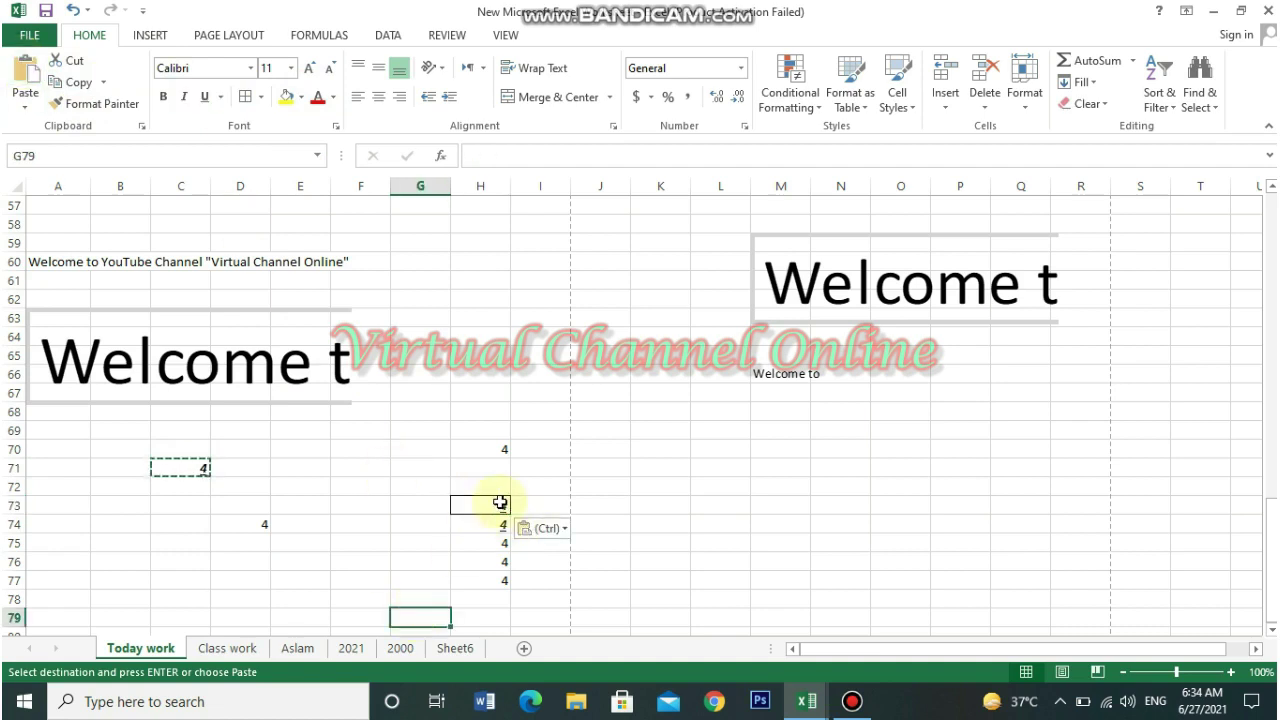
# Paste the copied C71 into cell H78, keeping its source formatting and border
pyautogui.click(491, 599)
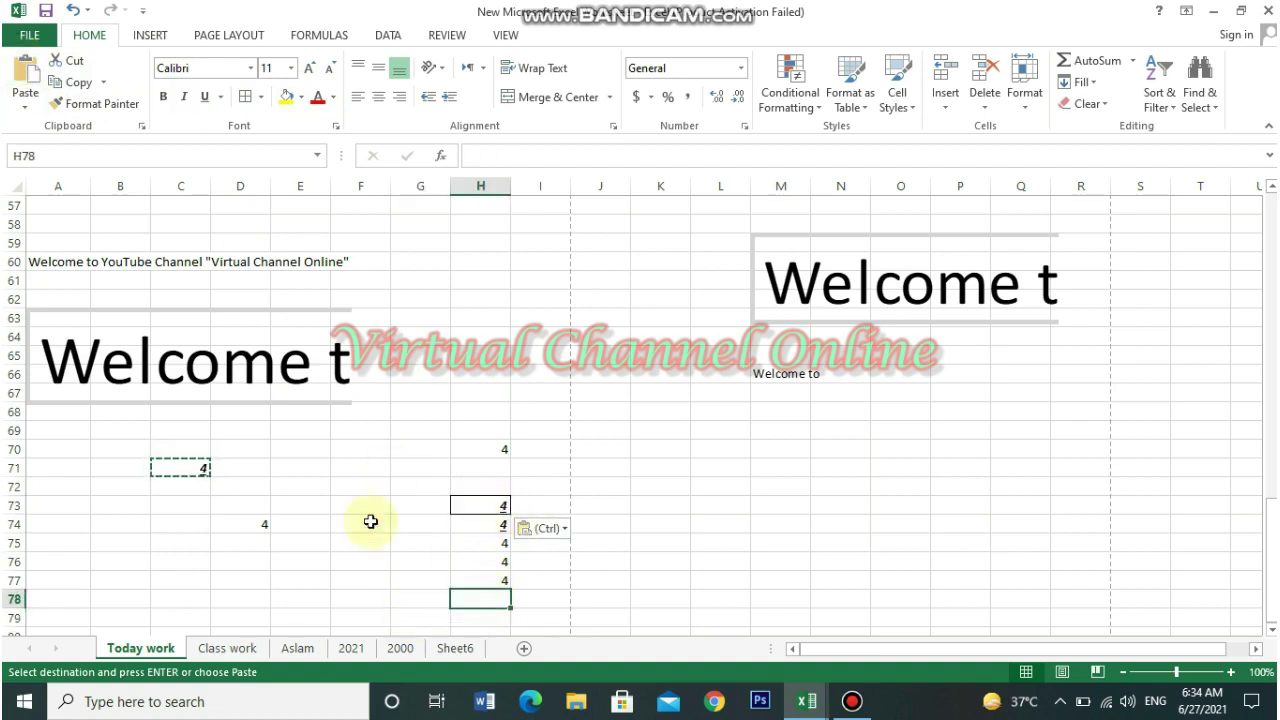
pyautogui.click(22, 106)
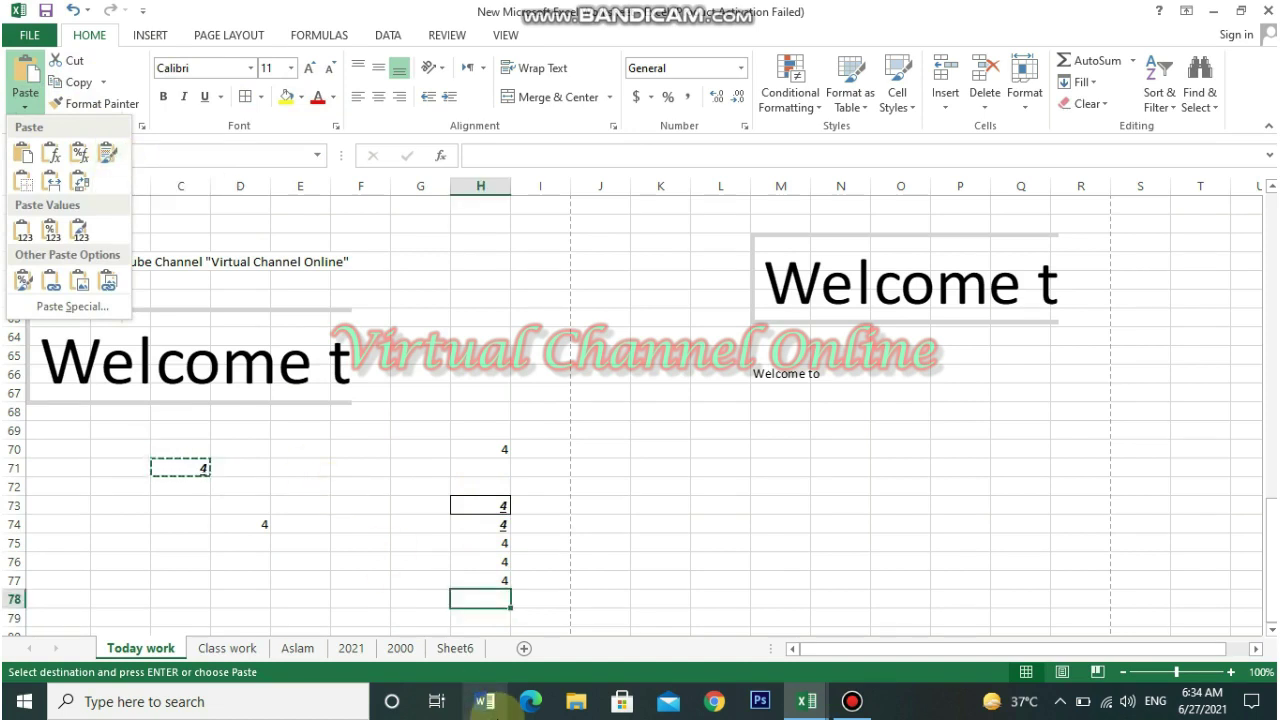
pyautogui.hotkey('ctrl', 'v')
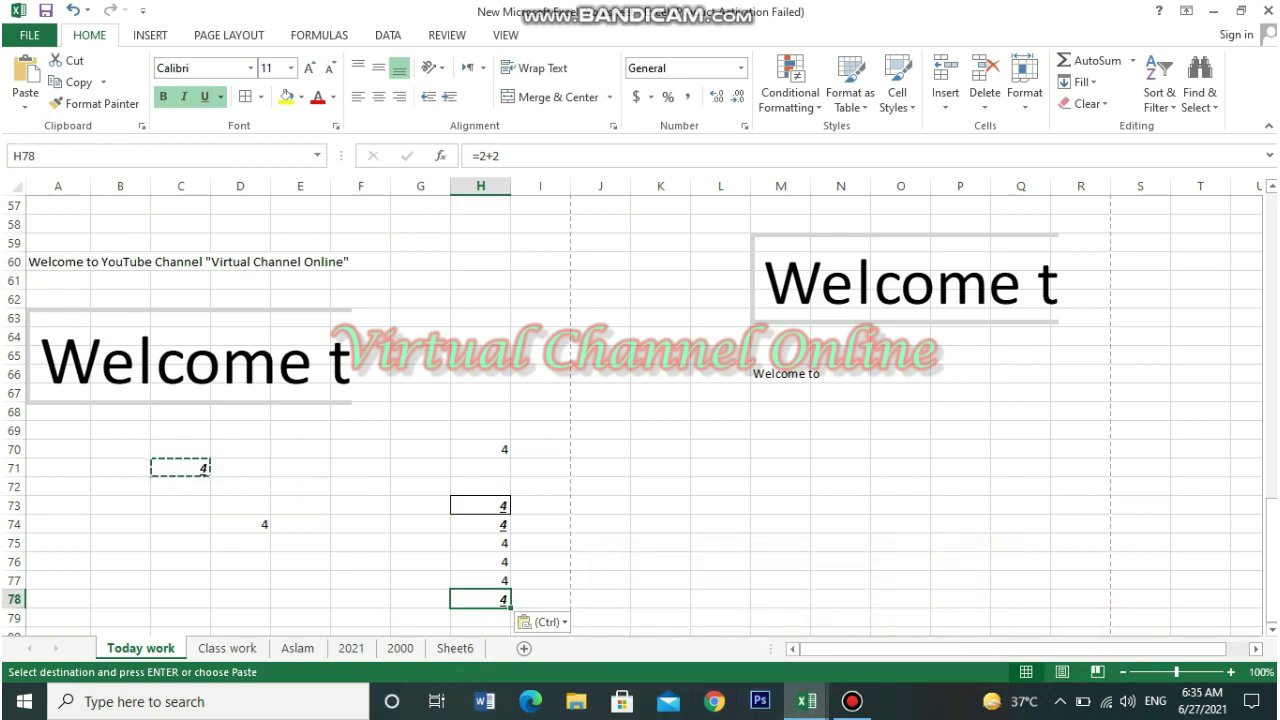
pyautogui.click(1270, 530)
# Paste the copied C71 into cell H79 with the No Borders option
pyautogui.click(468, 616)
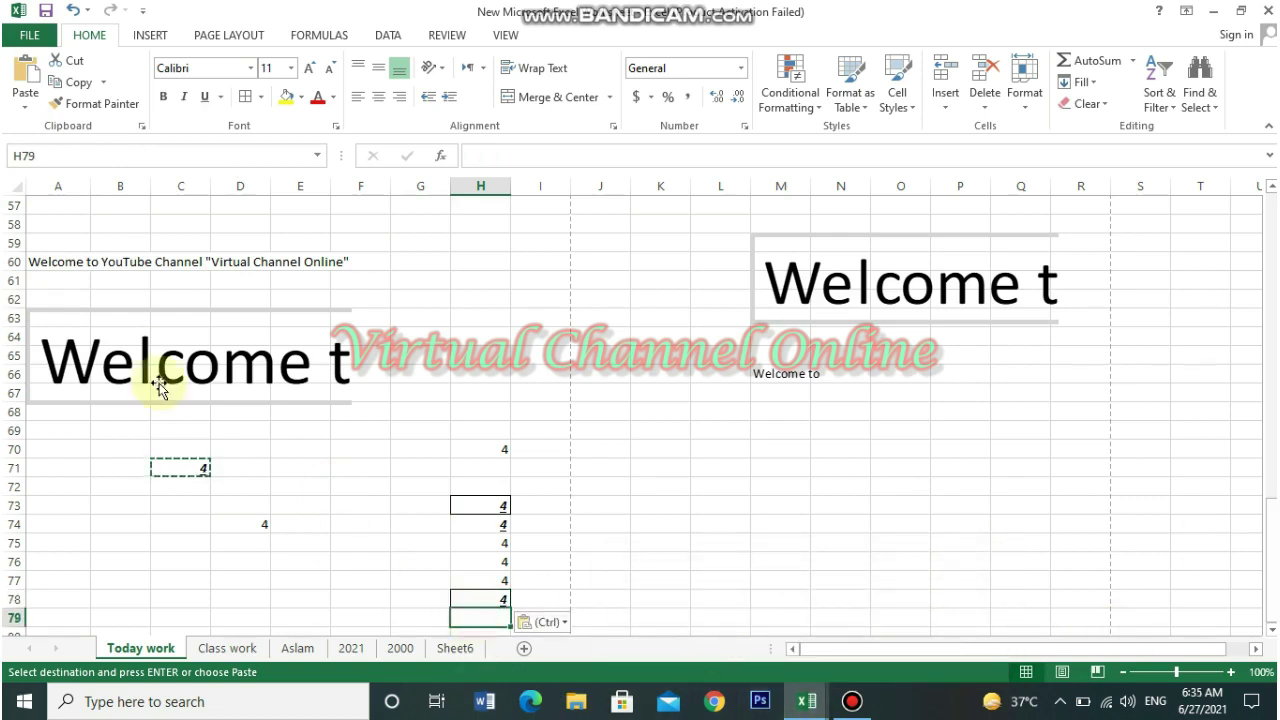
pyautogui.click(25, 106)
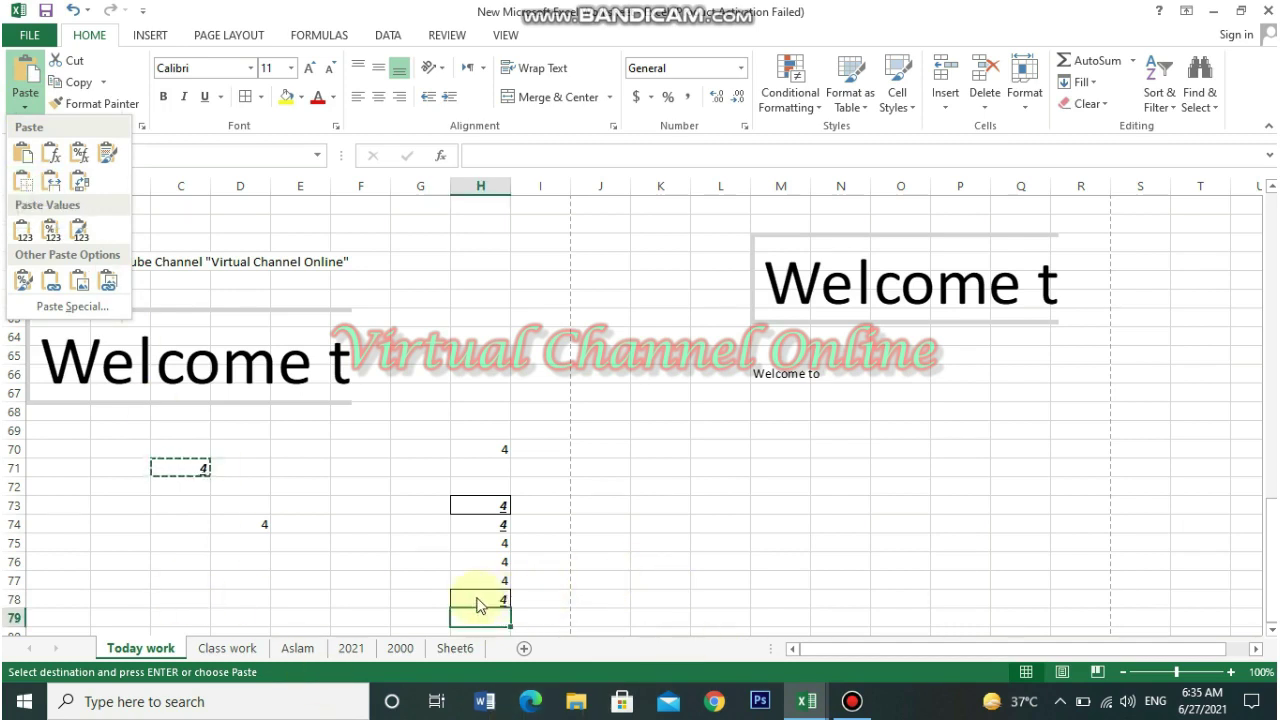
pyautogui.click(28, 187)
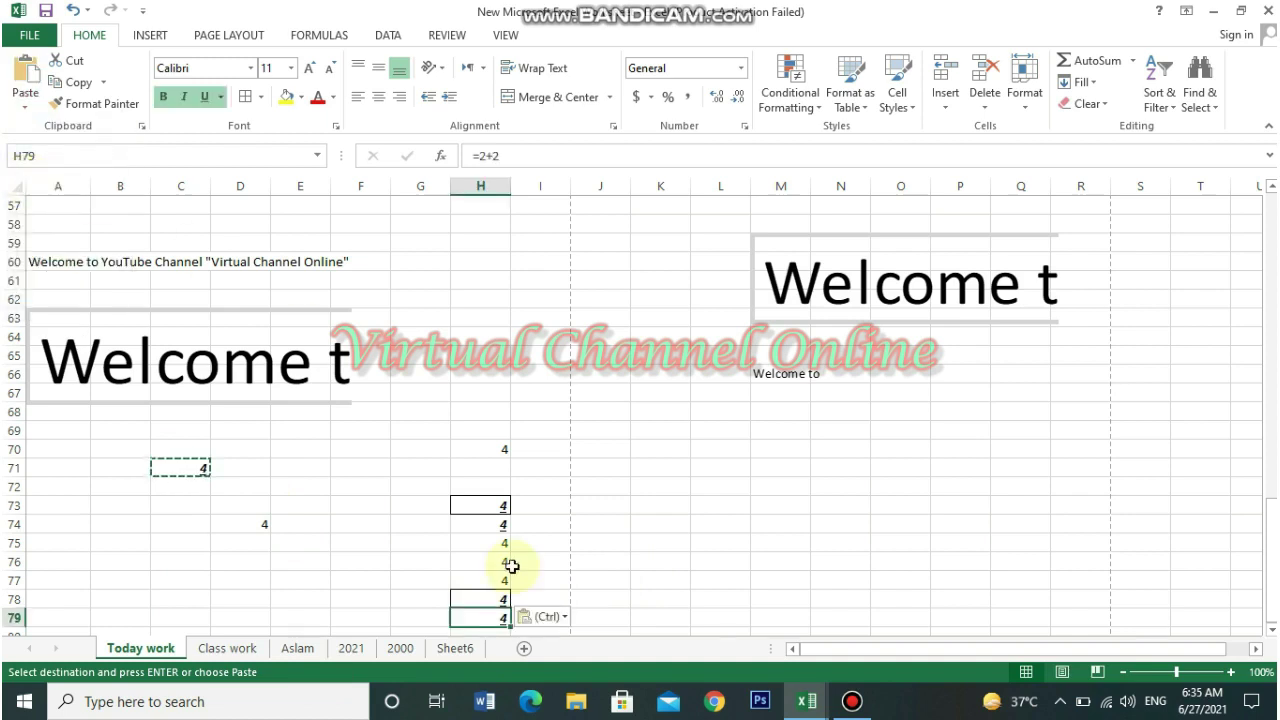
pyautogui.click(705, 599)
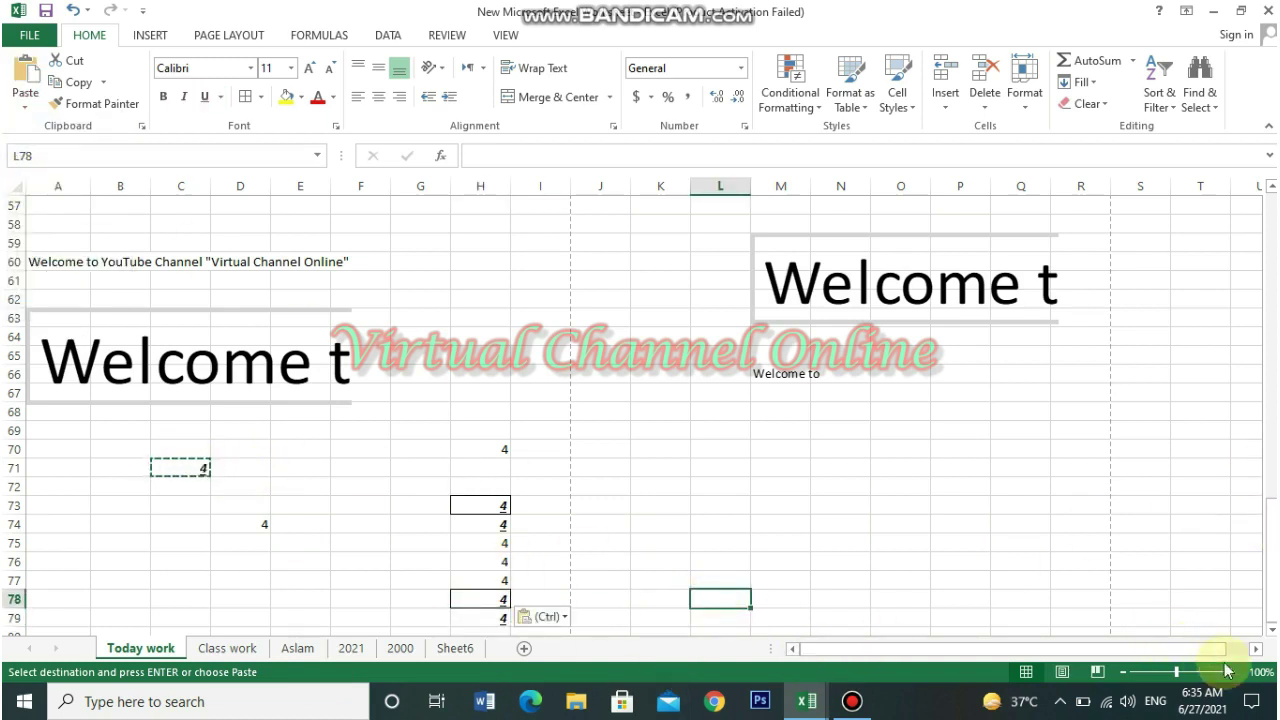
pyautogui.scroll(-1, 1250, 600)
pyautogui.scroll(-1, 534, 497)
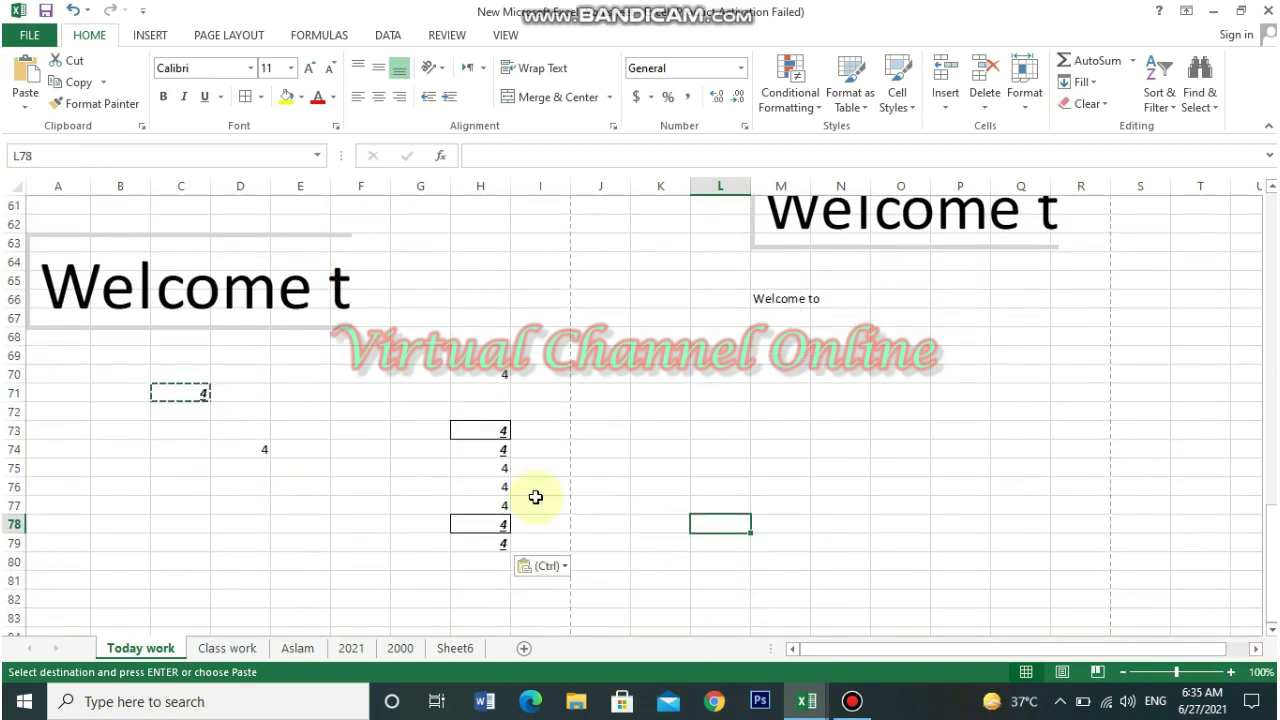
# Paste the copied C71 into cell F71, keeping its source formatting and border
pyautogui.click(360, 430)
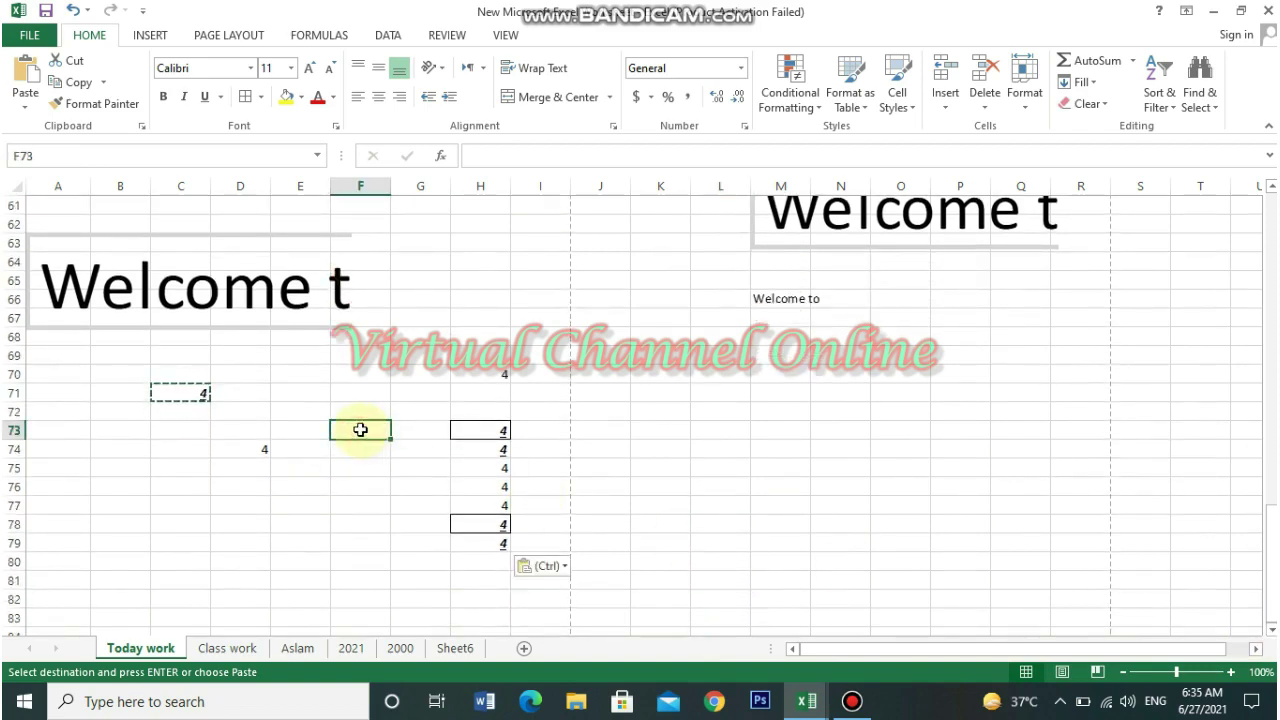
pyautogui.click(175, 395)
pyautogui.click(25, 100)
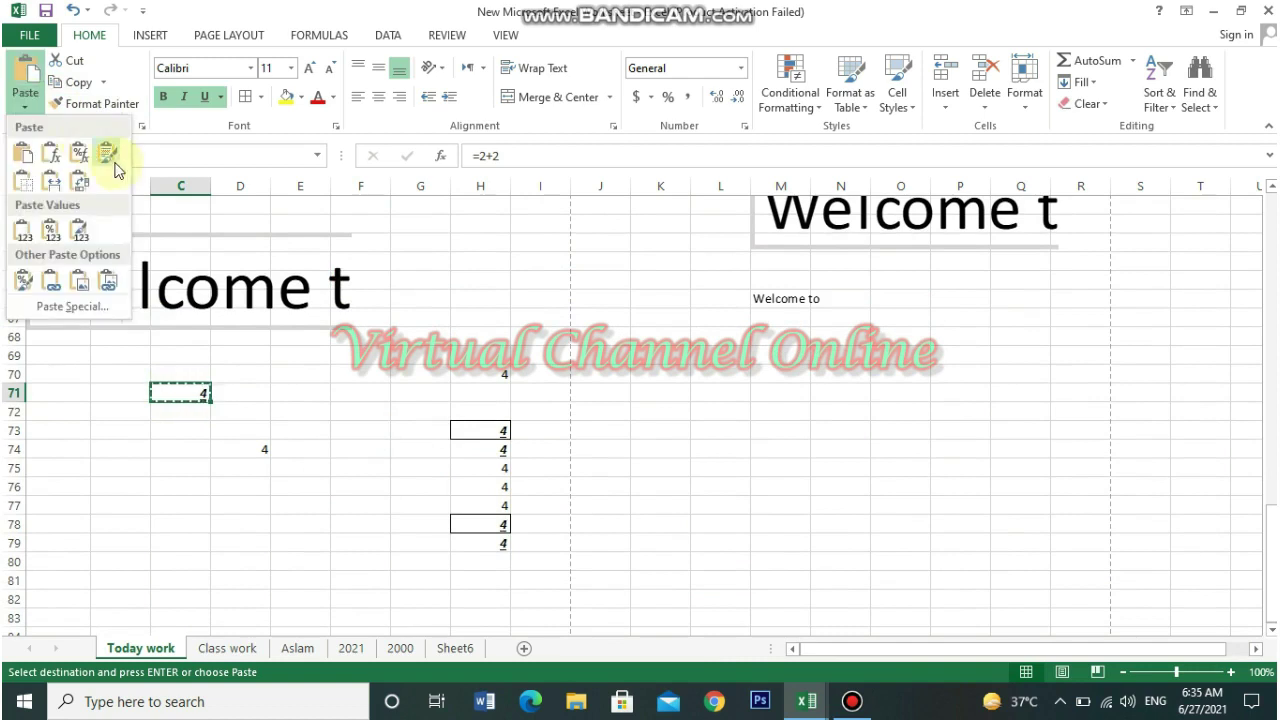
pyautogui.click(108, 158)
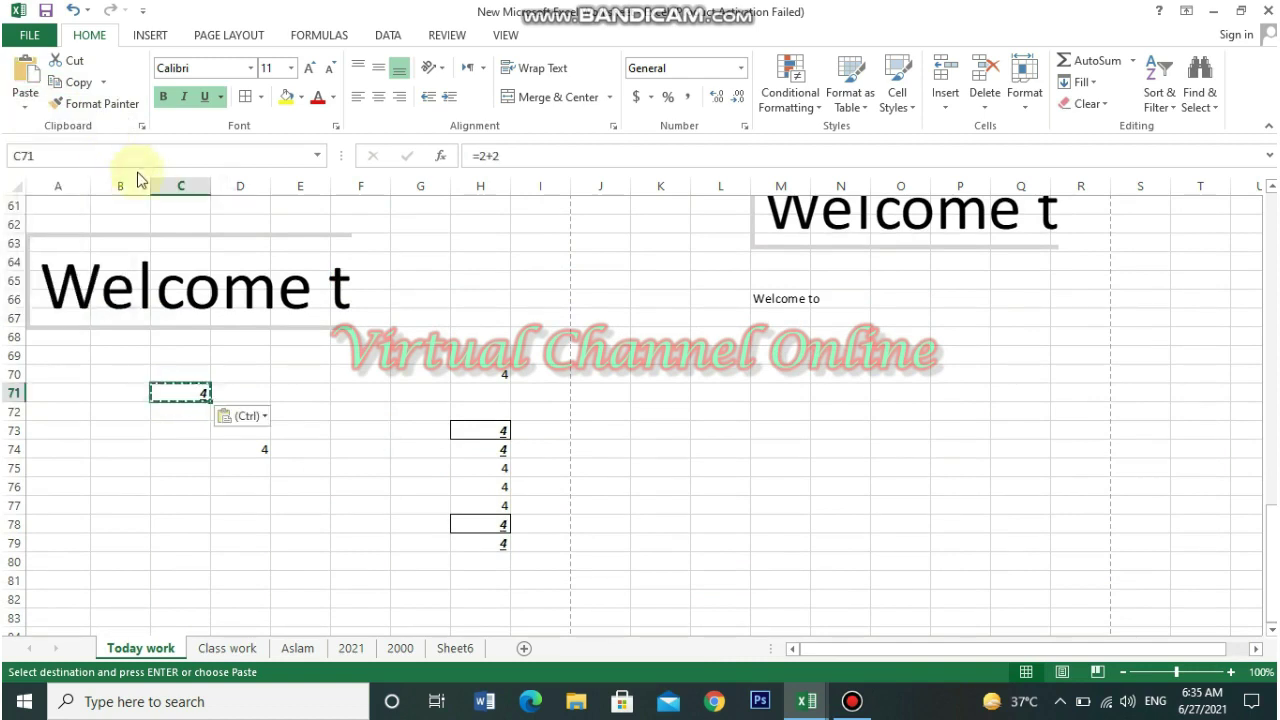
pyautogui.click(341, 393)
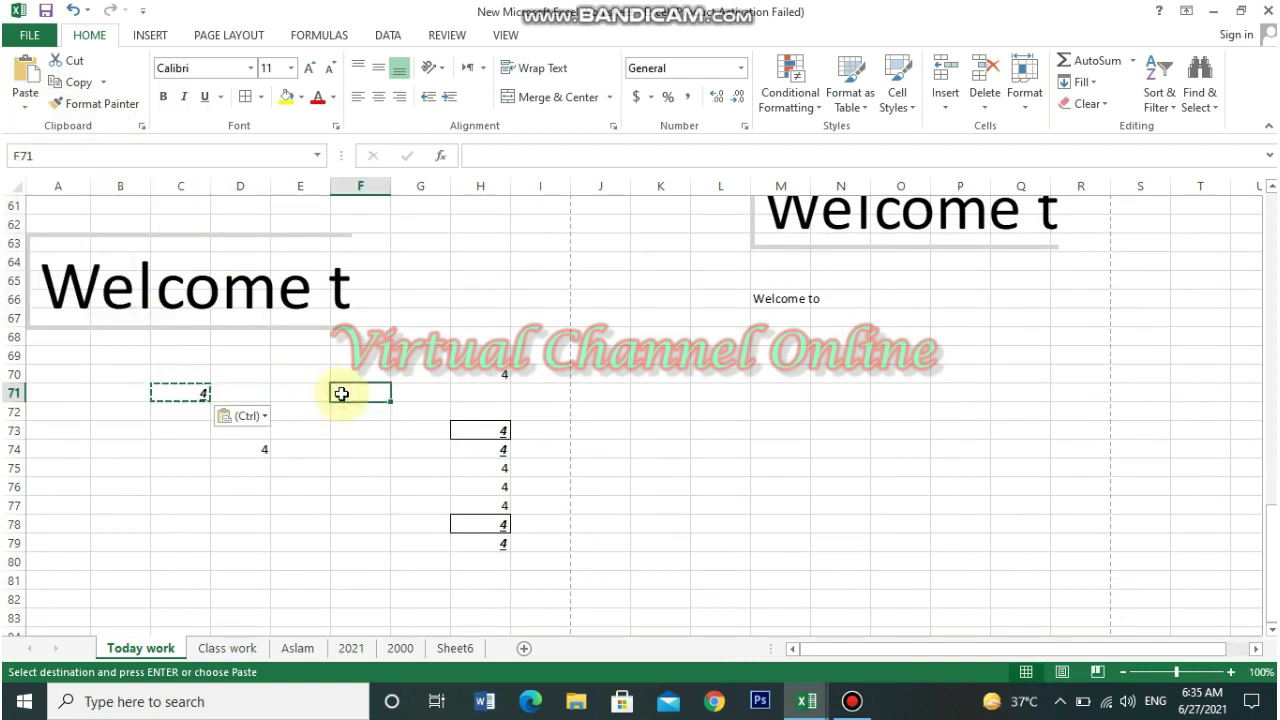
pyautogui.click(25, 100)
pyautogui.click(108, 150)
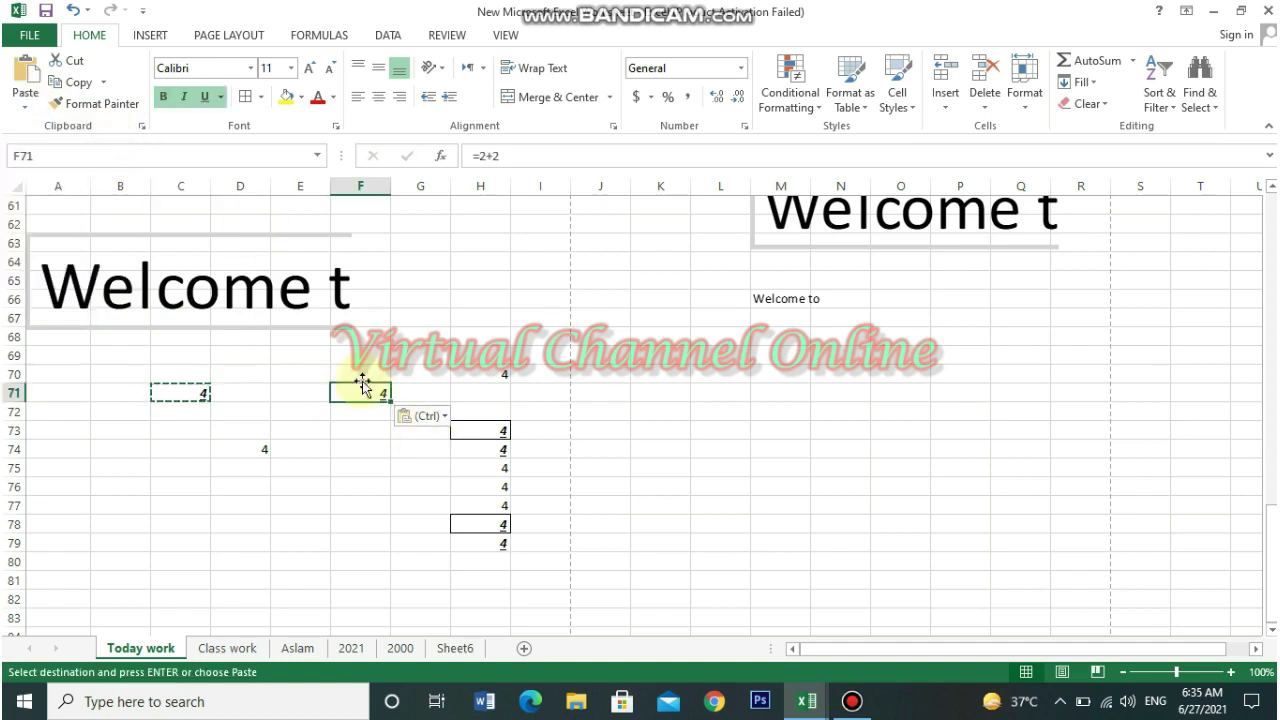
# Paste the copied C71 into cell F73 without its border and end copy mode
pyautogui.click(364, 414)
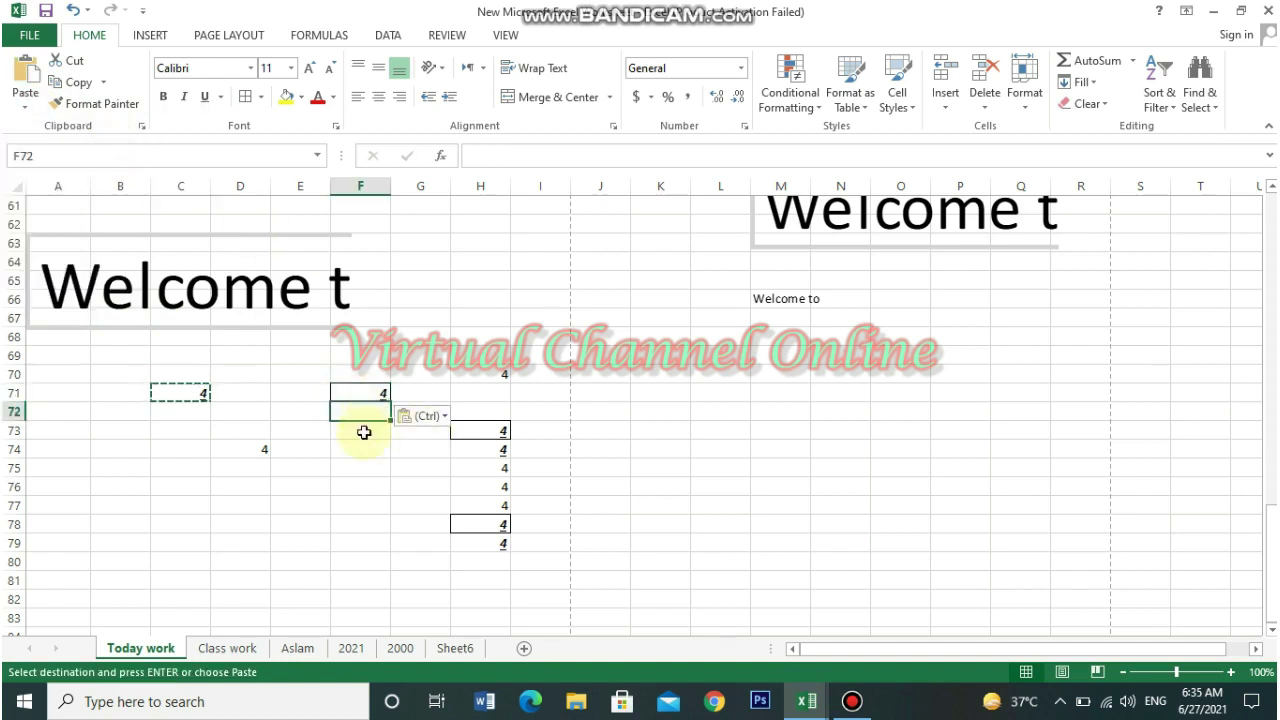
pyautogui.click(364, 432)
pyautogui.click(25, 100)
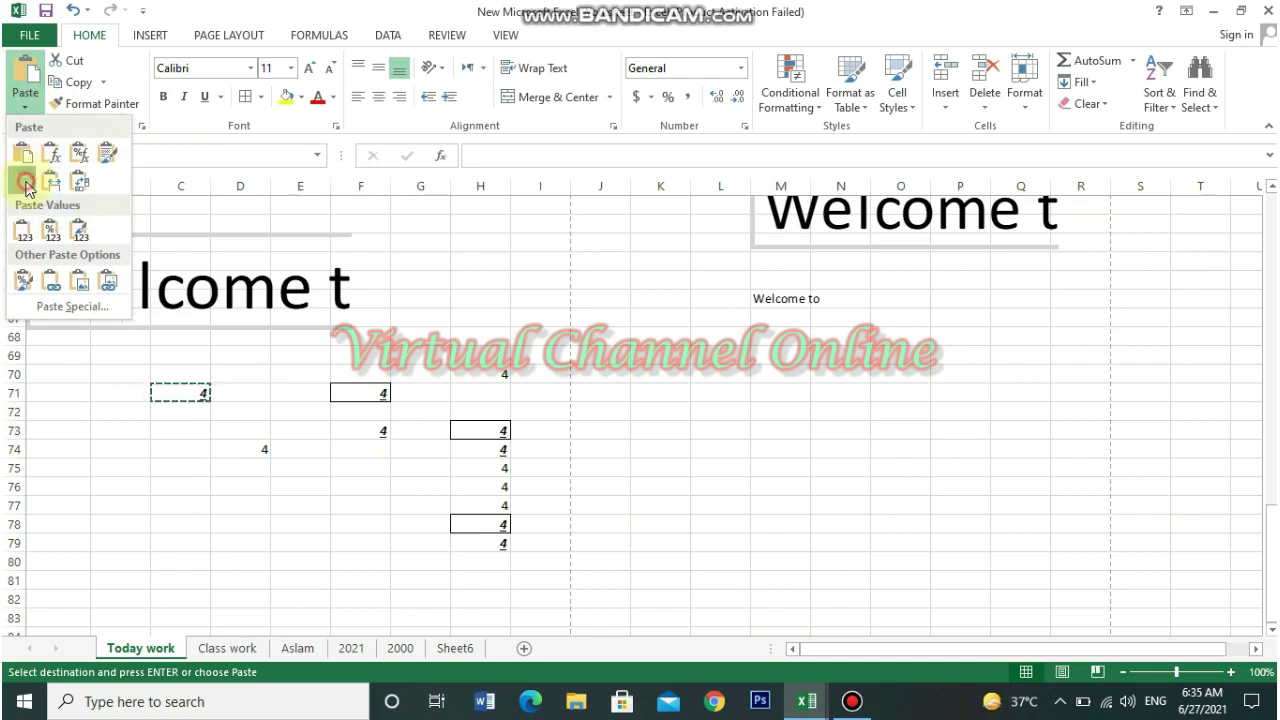
pyautogui.click(26, 188)
pyautogui.click(366, 482)
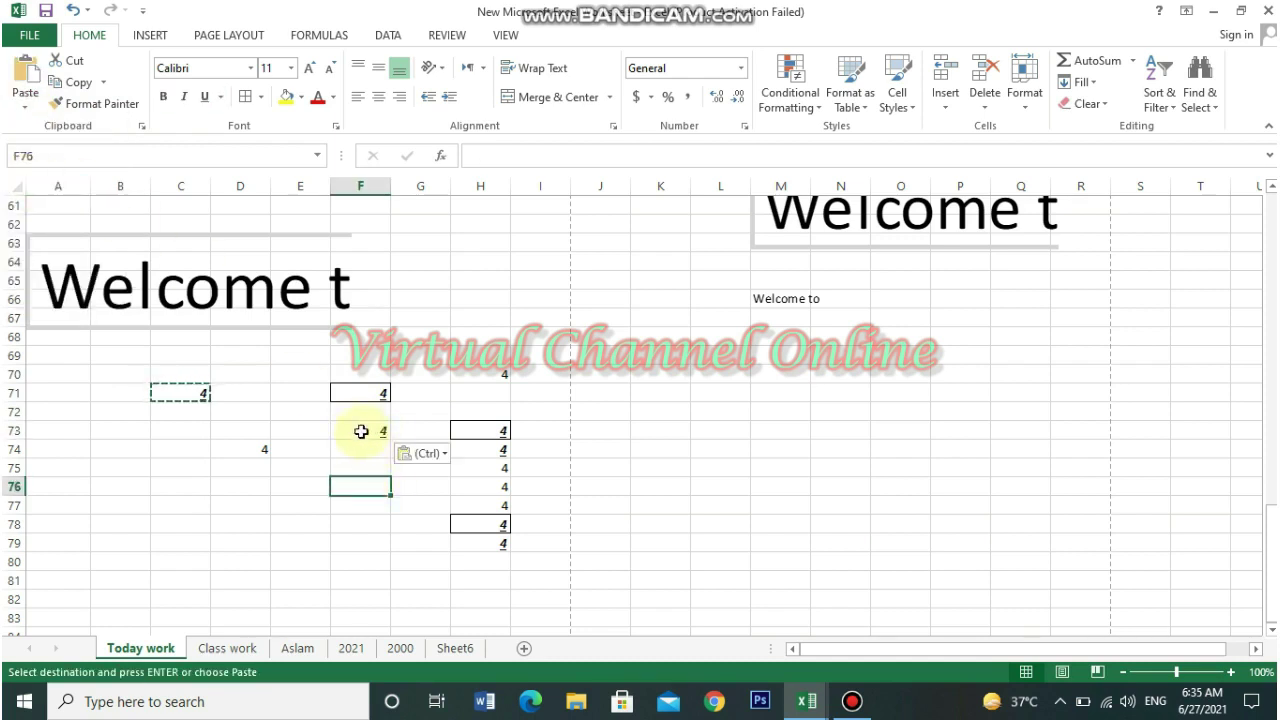
pyautogui.doubleClick(233, 401)
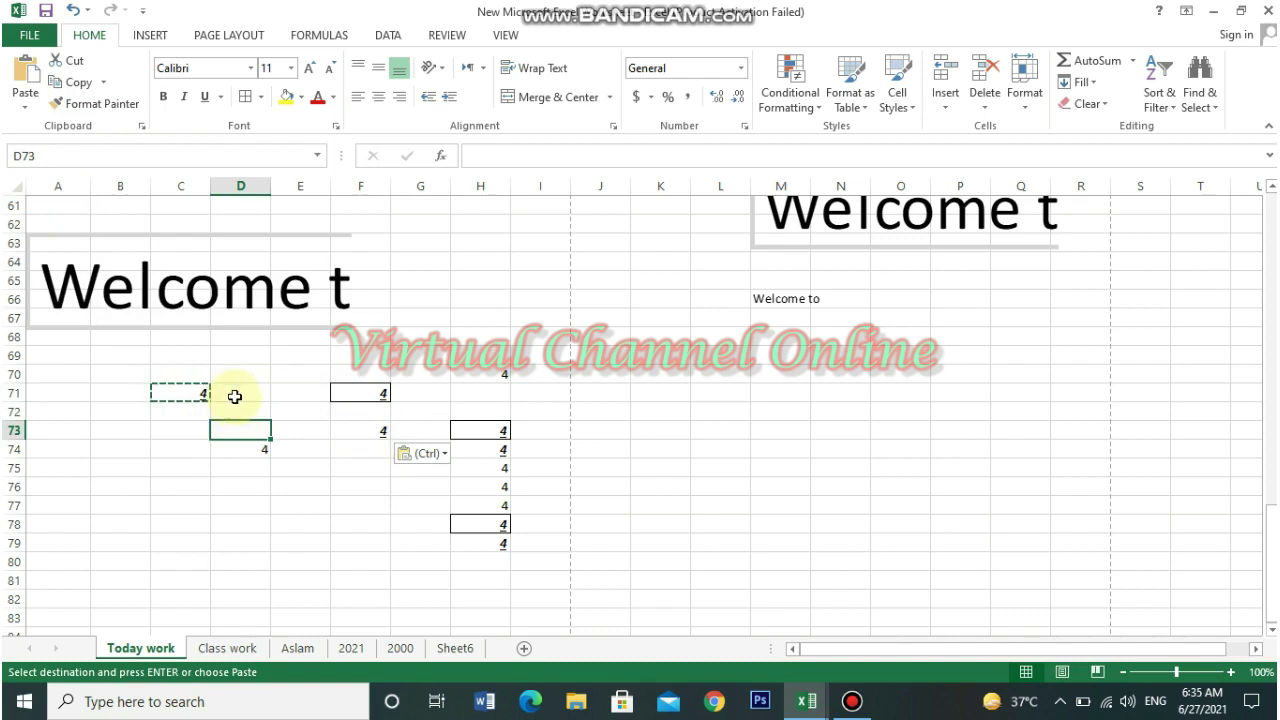
pyautogui.press('Escape')
pyautogui.click(194, 394)
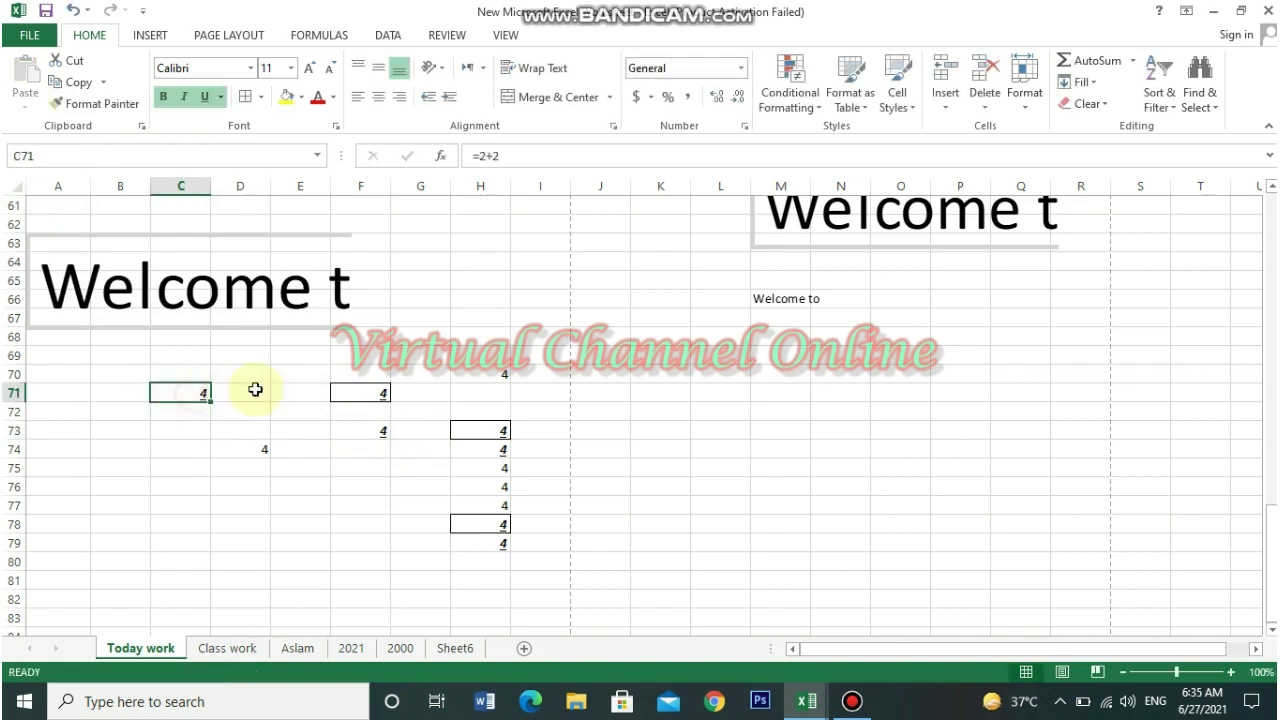
pyautogui.click(381, 433)
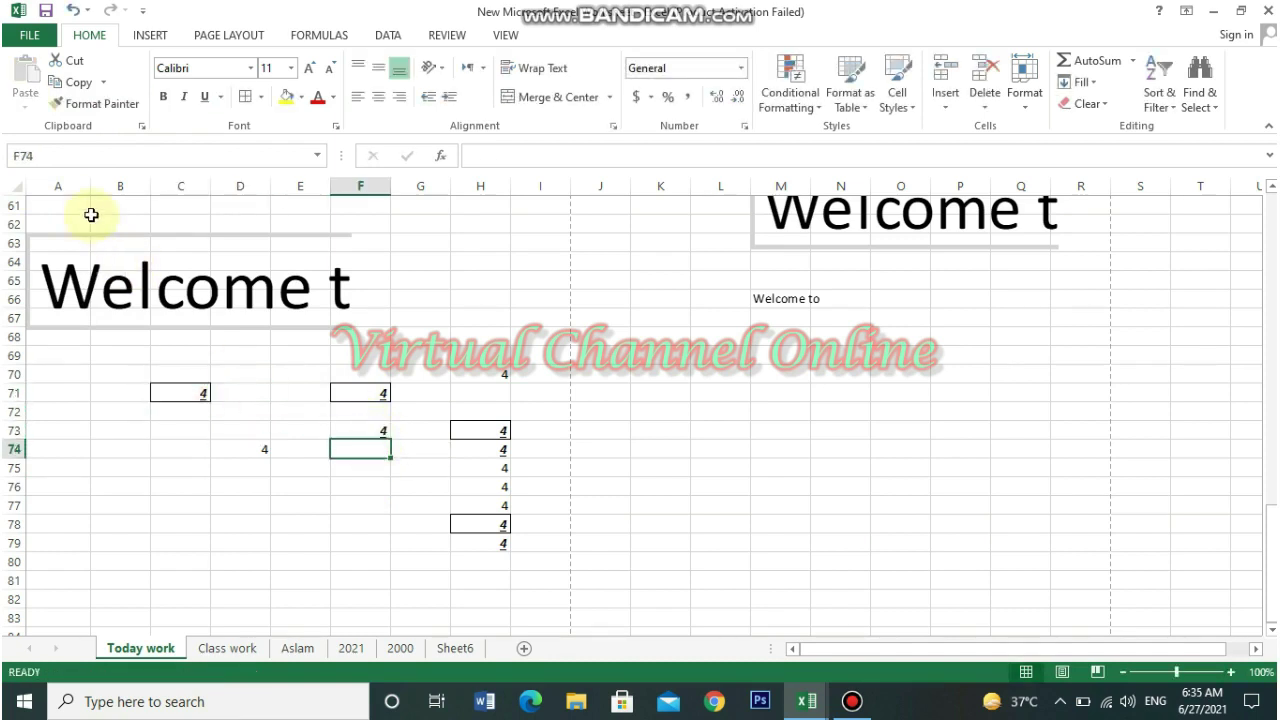
# Copy cell C71 again and paste it into cell F74, keeping the source column widths
pyautogui.click(188, 397)
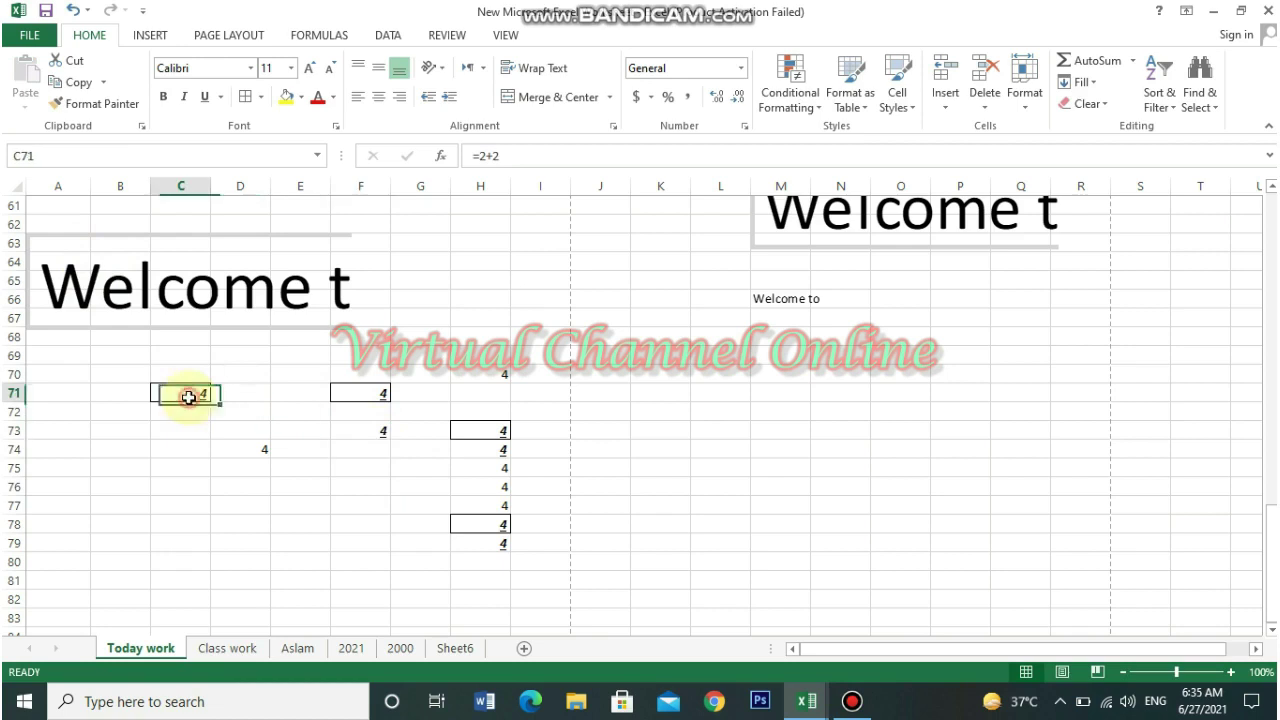
pyautogui.click(72, 82)
pyautogui.click(26, 110)
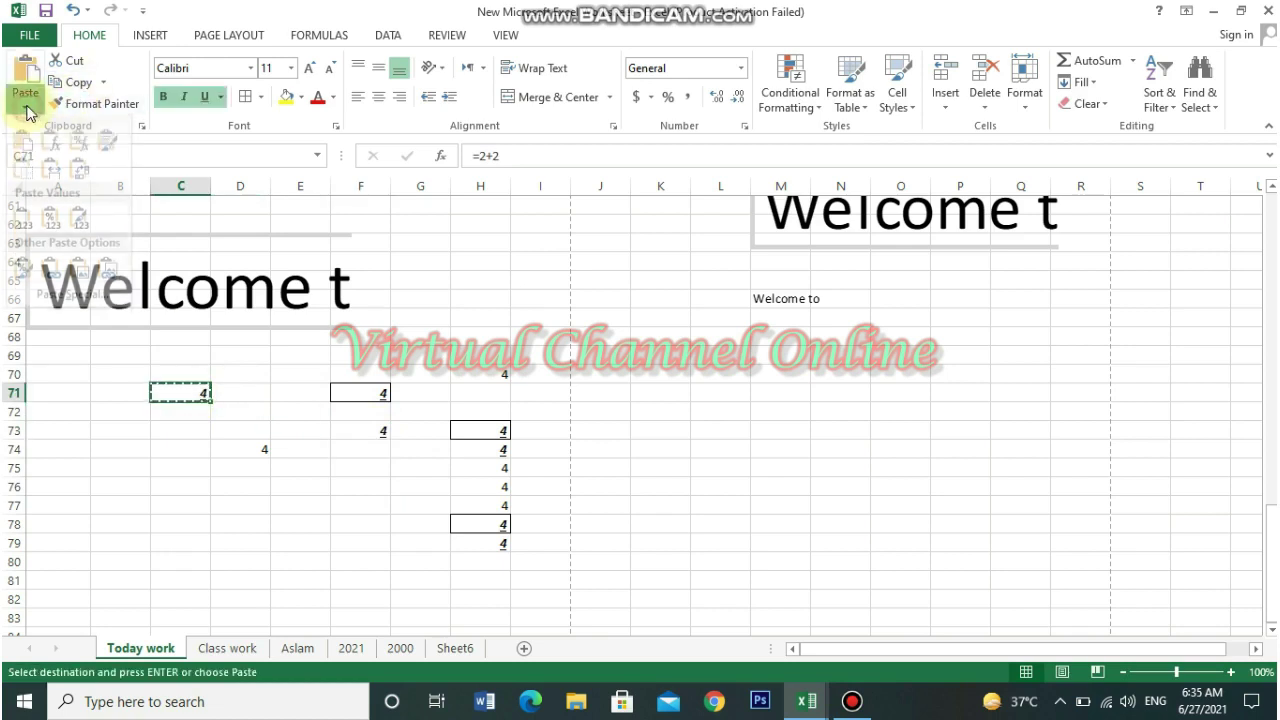
pyautogui.click(364, 448)
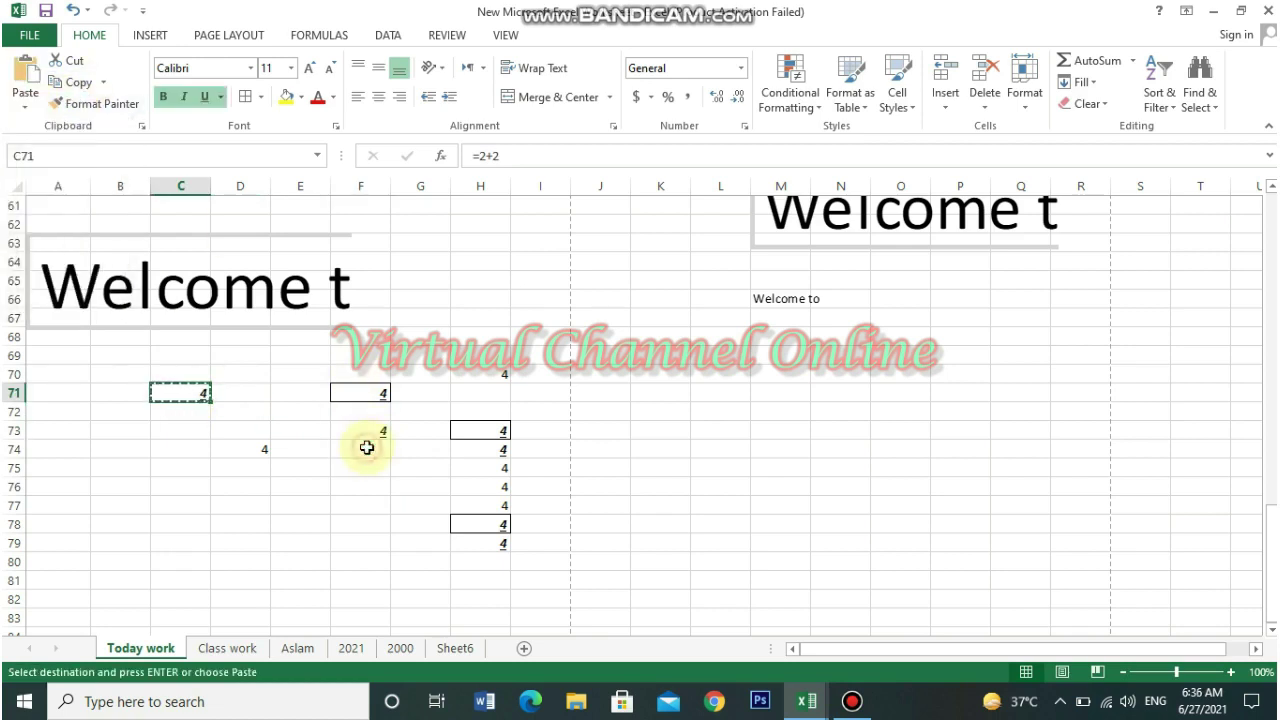
pyautogui.click(26, 107)
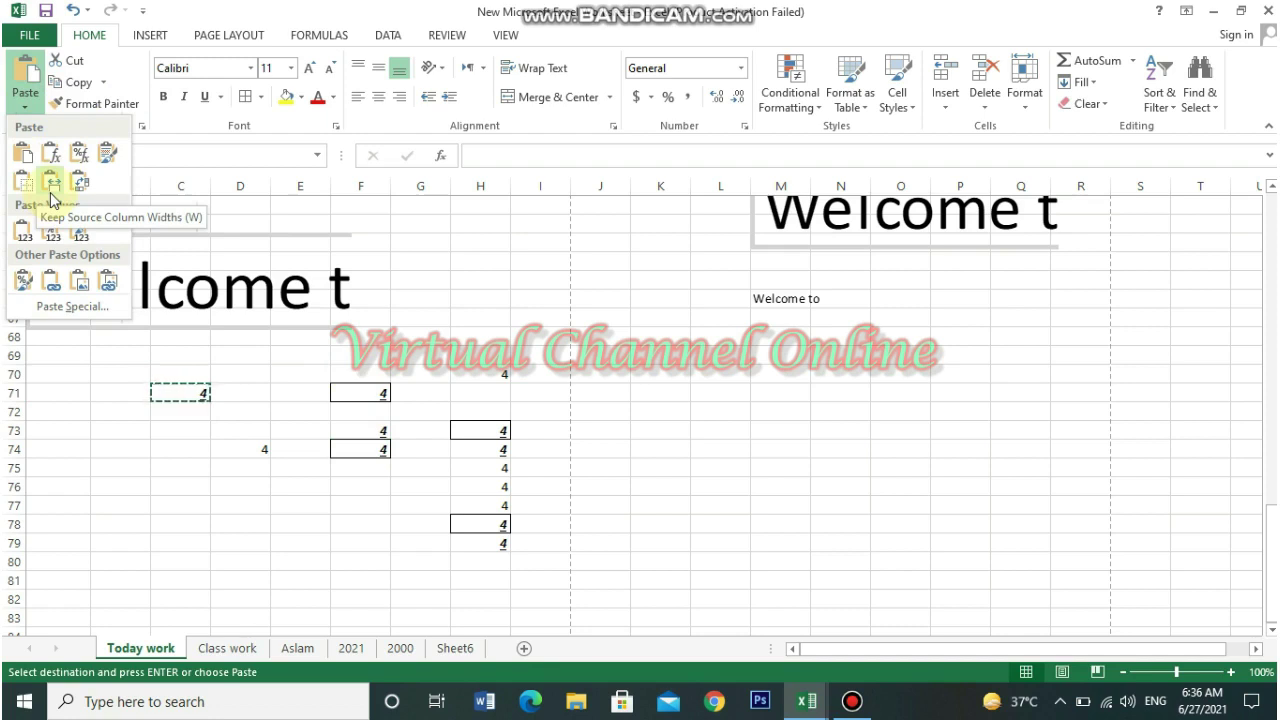
pyautogui.click(583, 581)
pyautogui.hotkey('ctrl', 'v')
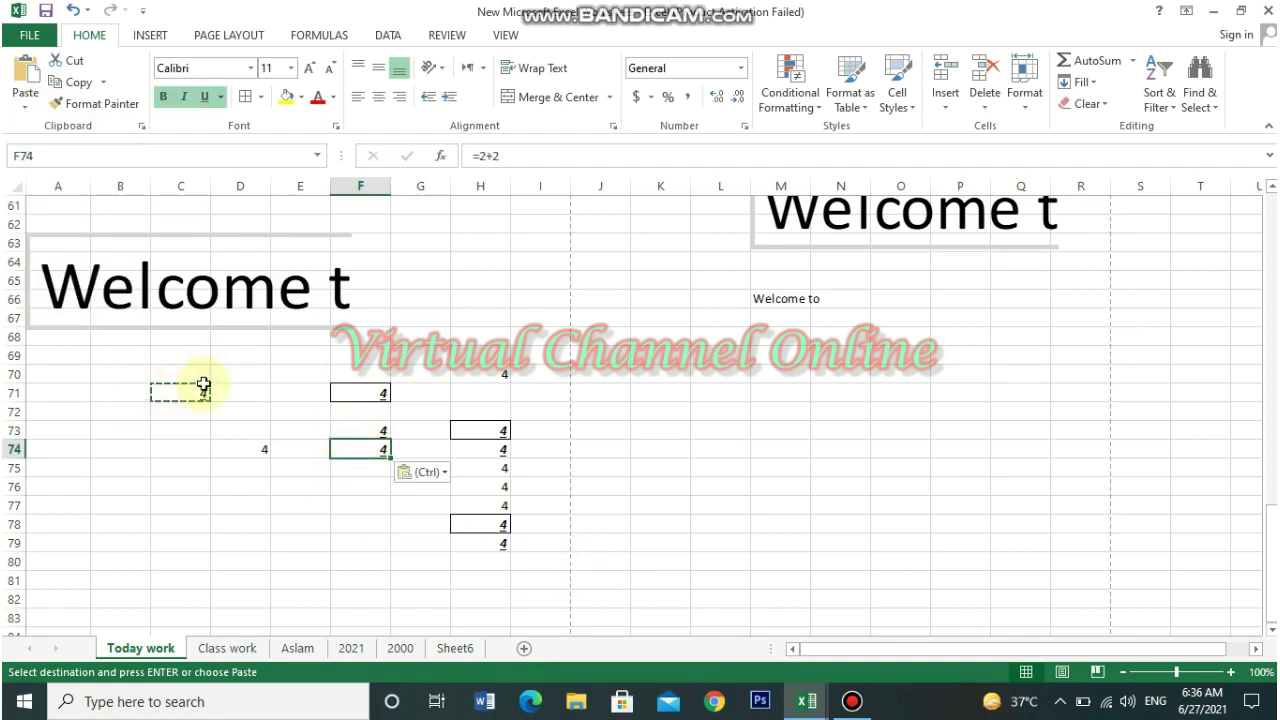
# Paste the copied C71 into cell F75 with its formula, text formatting and border
pyautogui.click(378, 484)
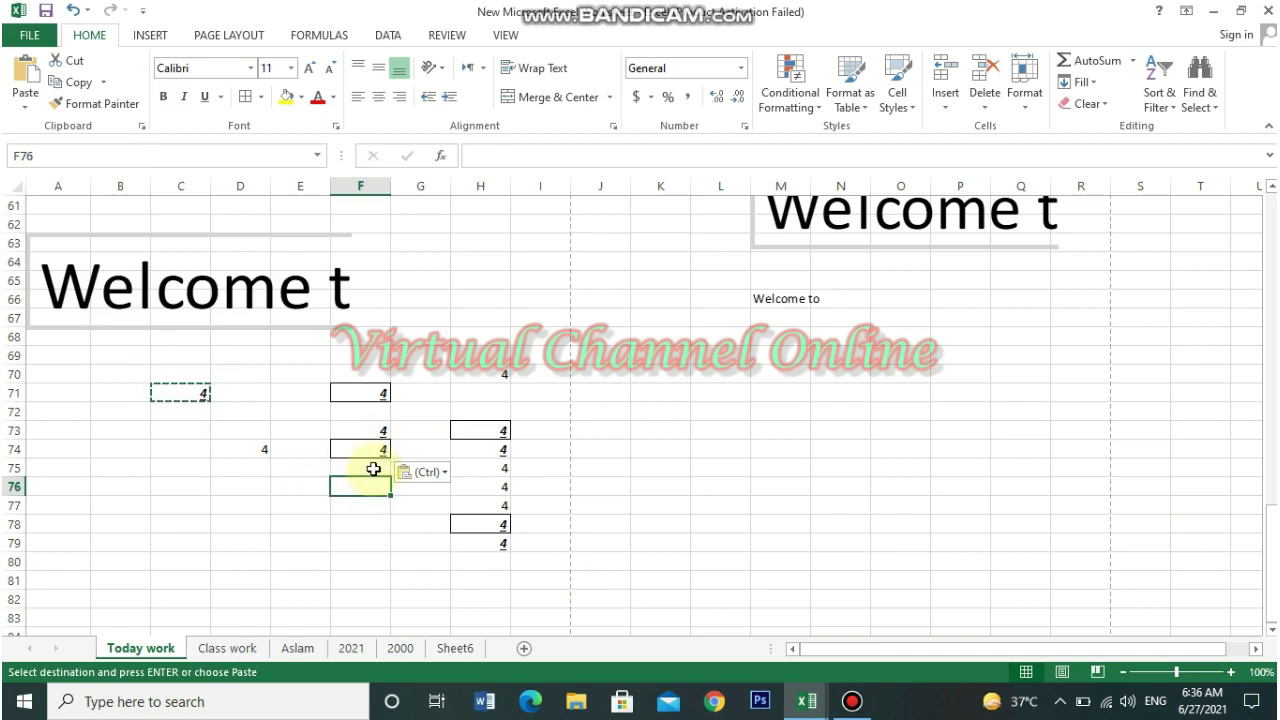
pyautogui.click(373, 469)
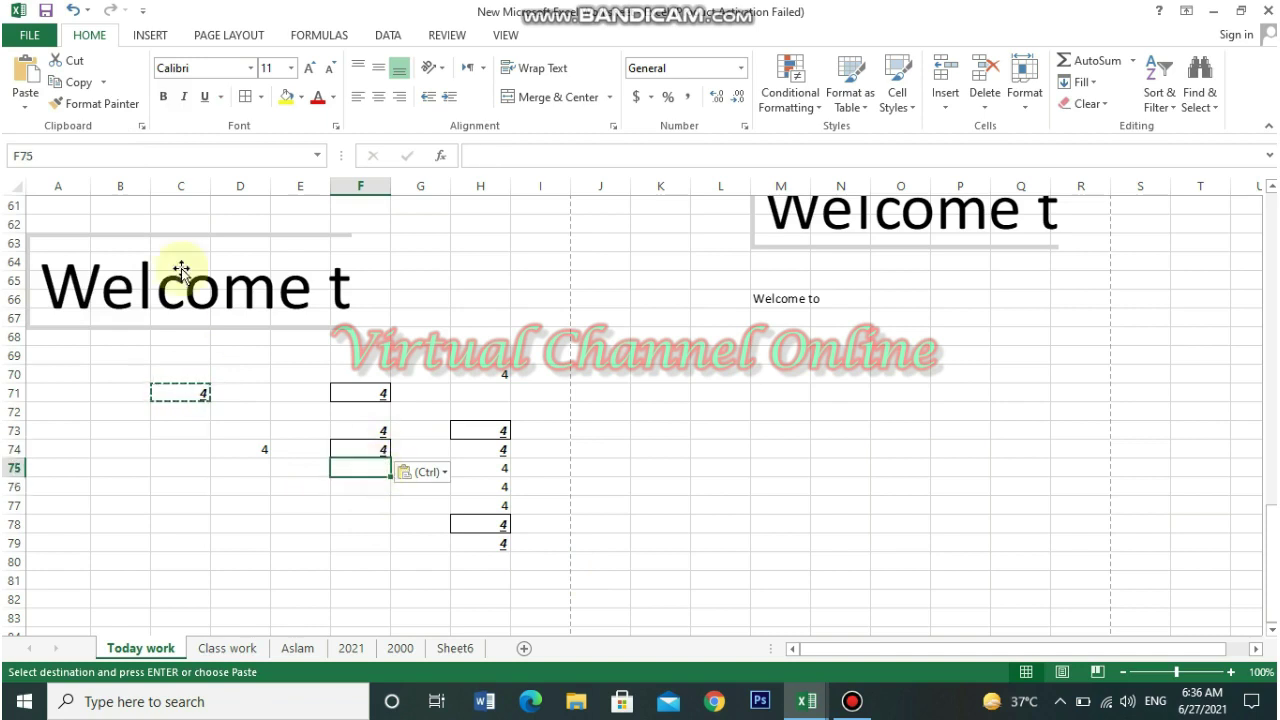
pyautogui.click(25, 108)
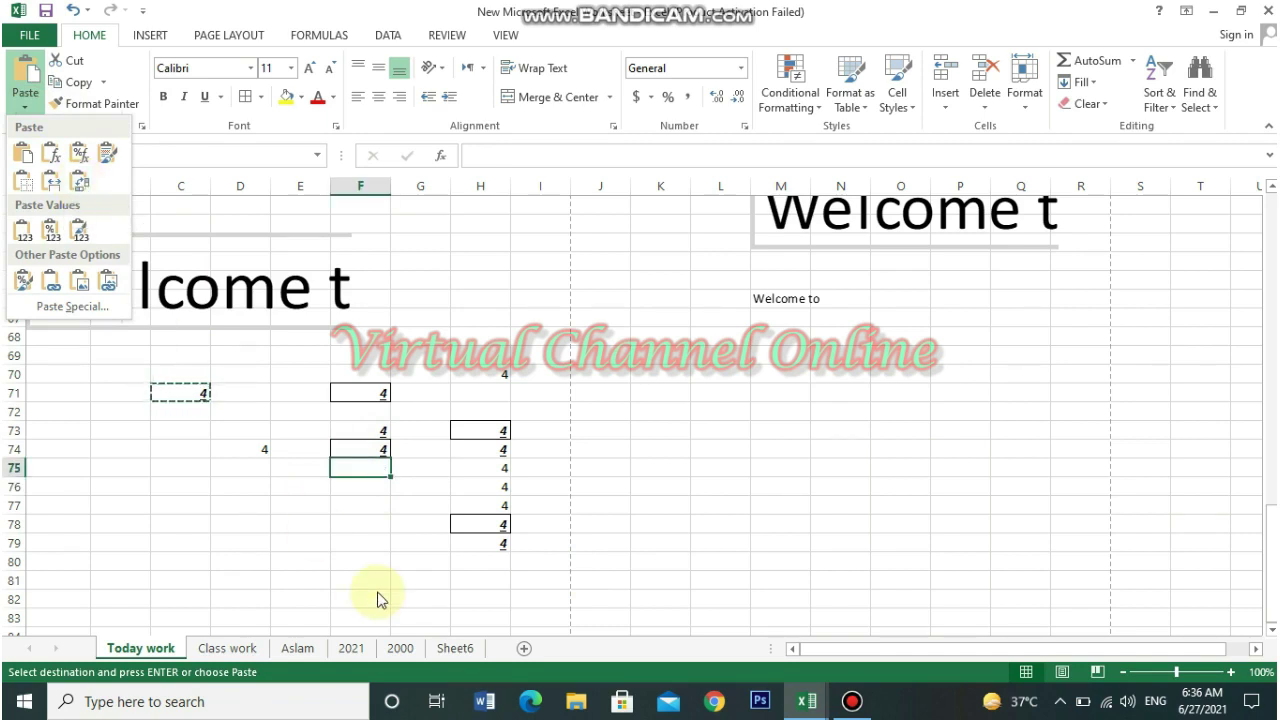
pyautogui.hotkey('ctrl', 'v')
pyautogui.click(362, 502)
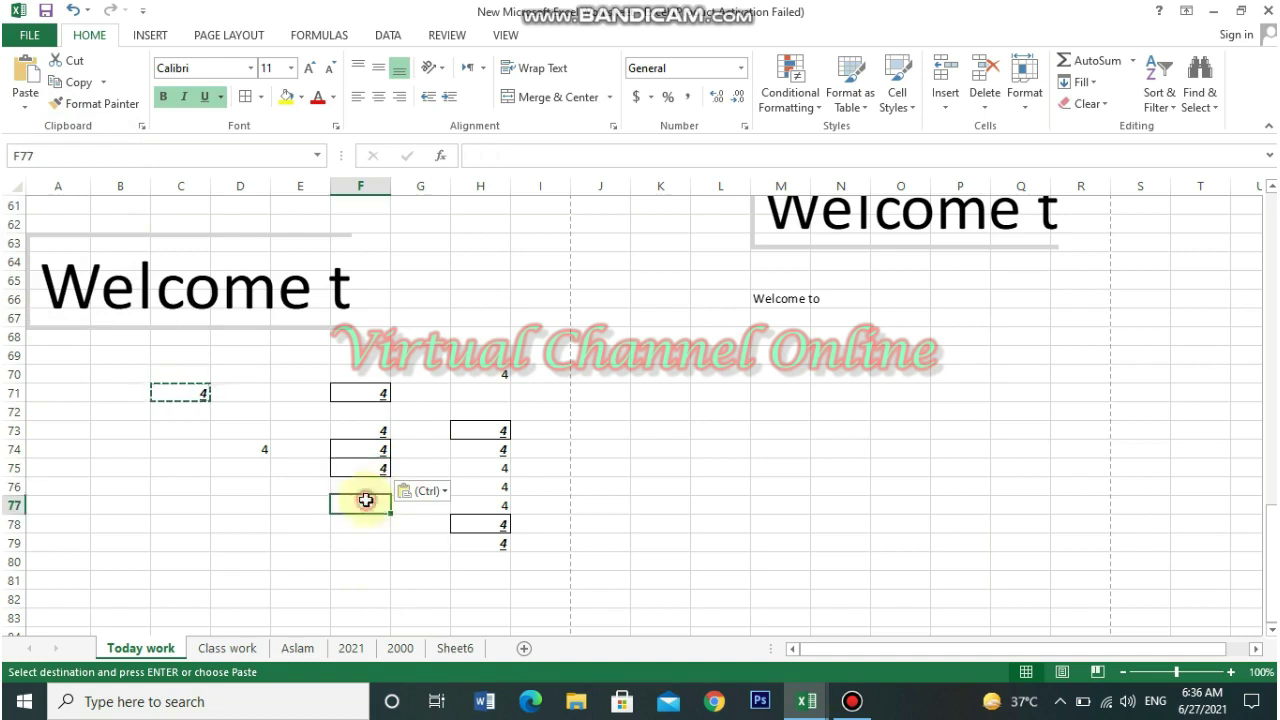
pyautogui.click(363, 470)
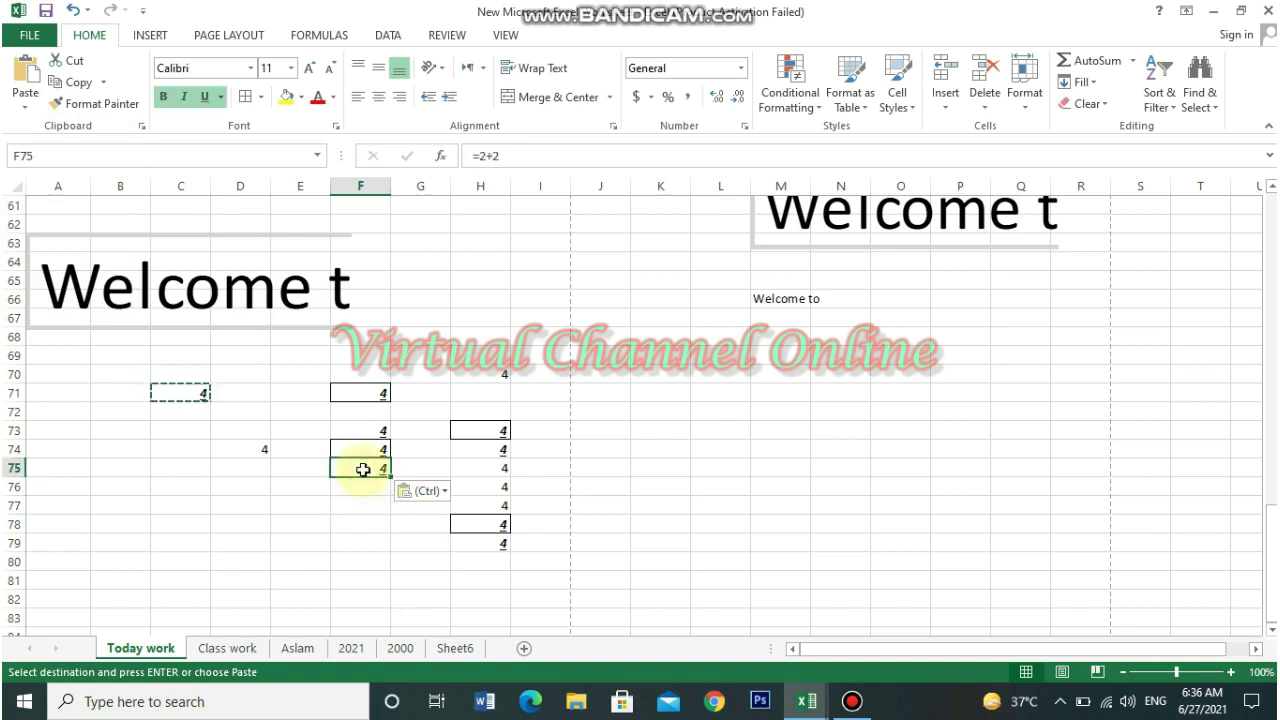
# Paste only the value of the copied C71 into cell F77, without its formula or formatting
pyautogui.click(24, 102)
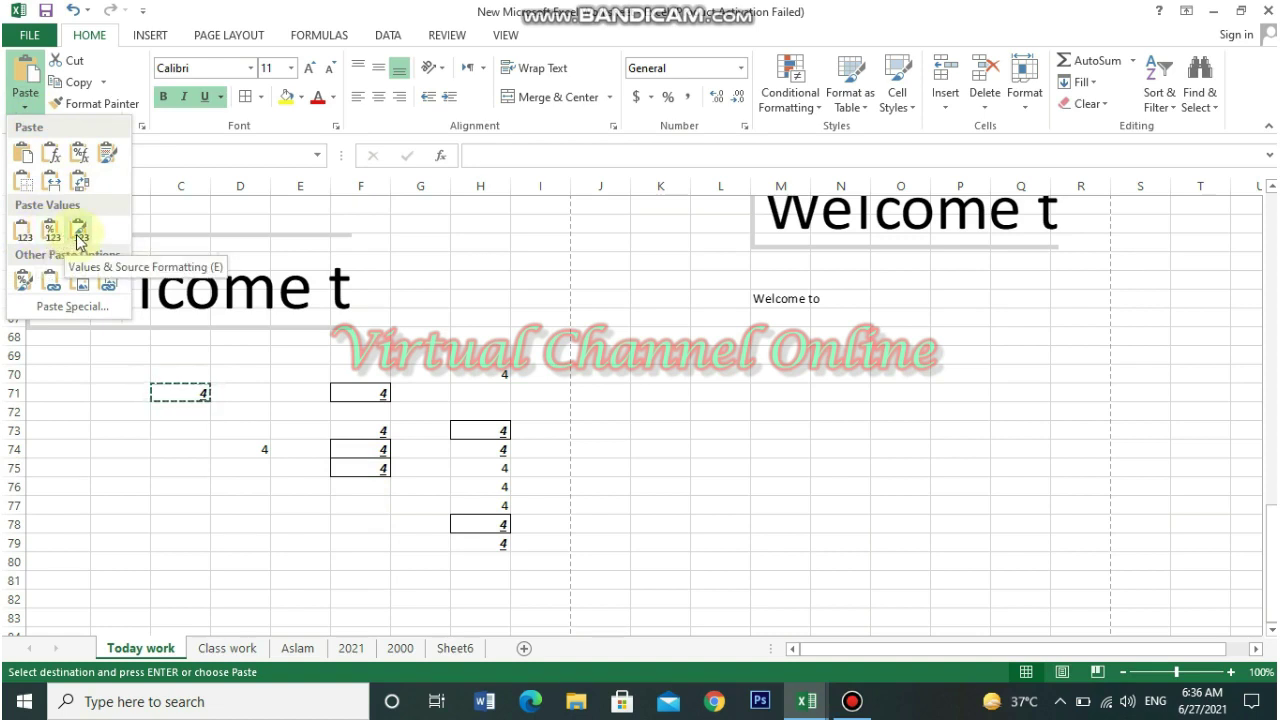
pyautogui.click(191, 394)
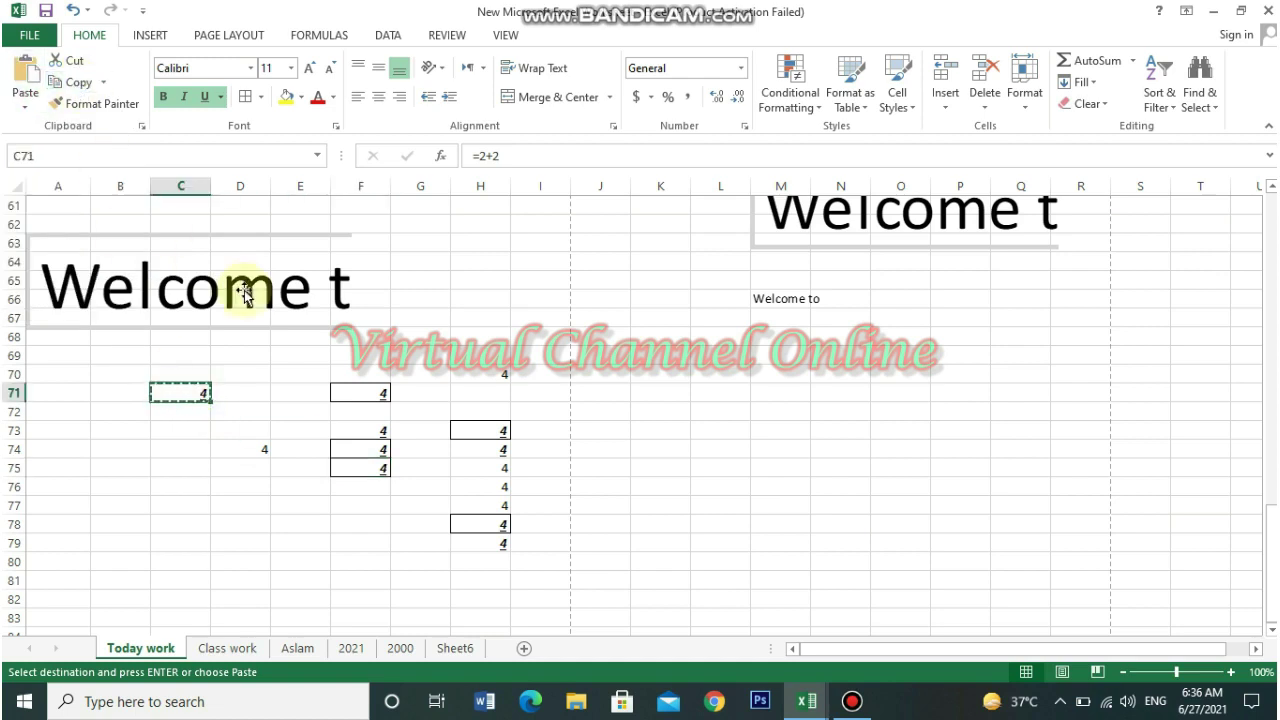
pyautogui.click(357, 503)
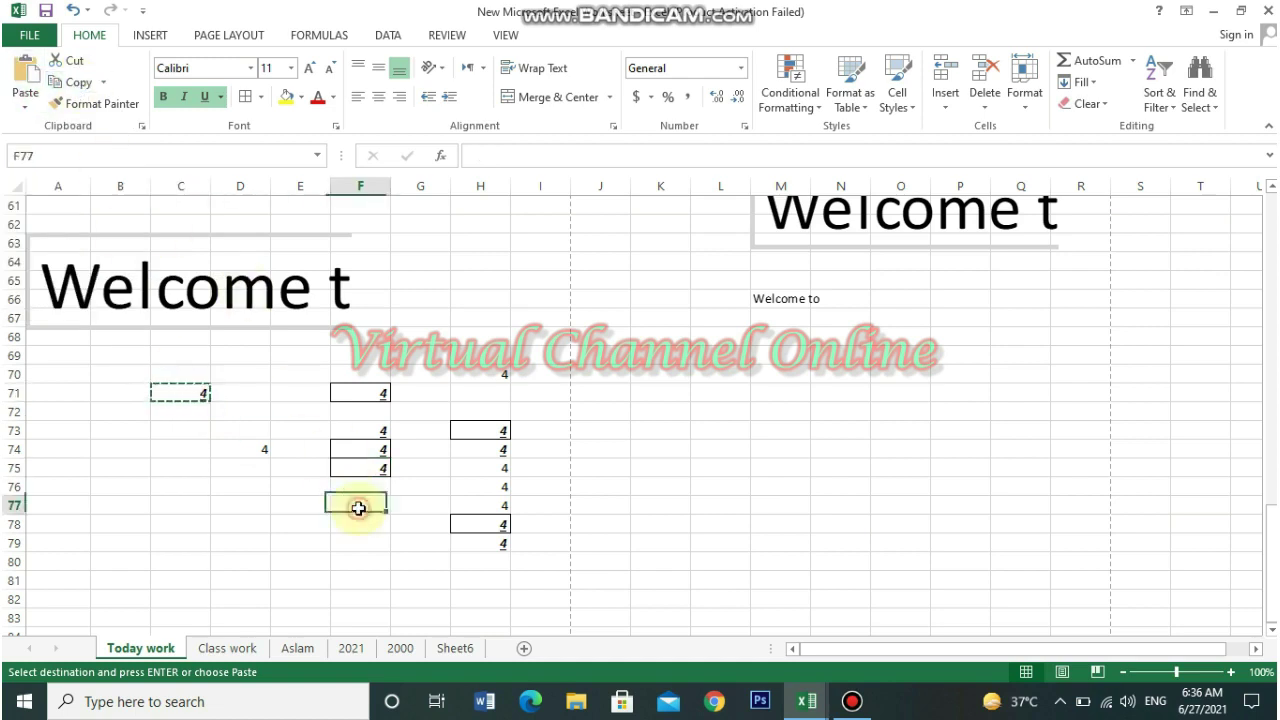
pyautogui.click(25, 105)
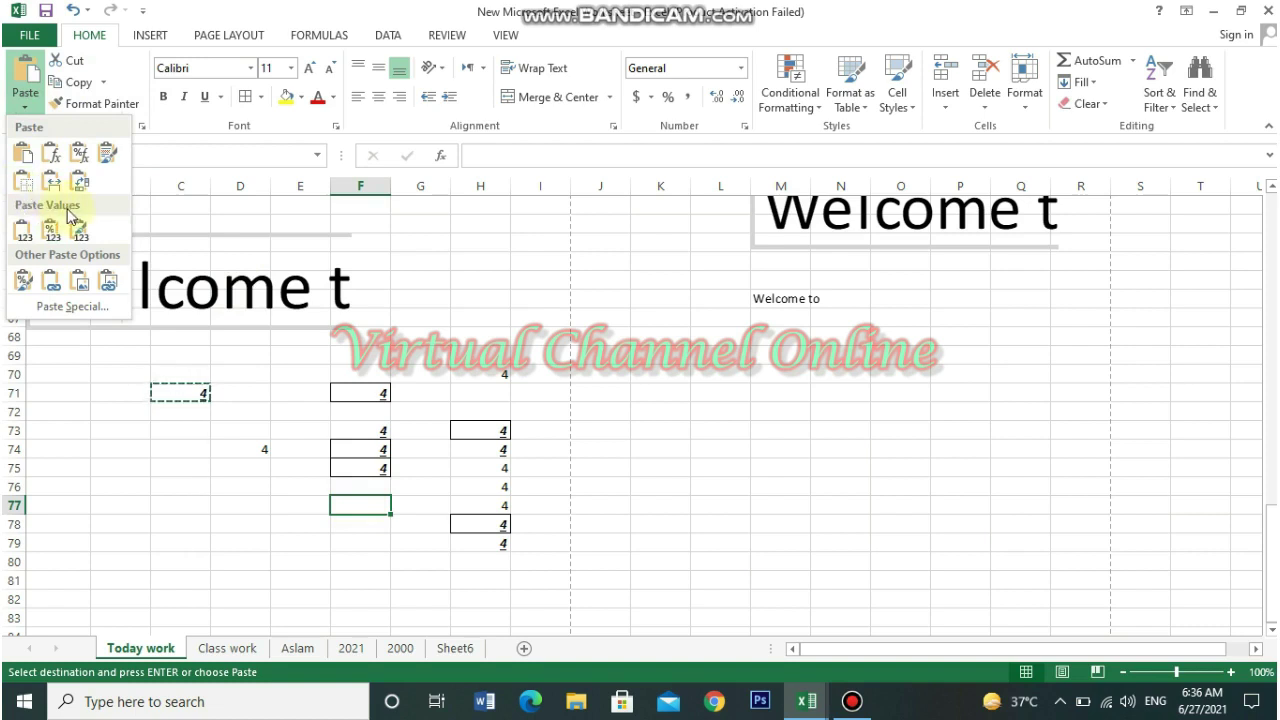
pyautogui.click(24, 233)
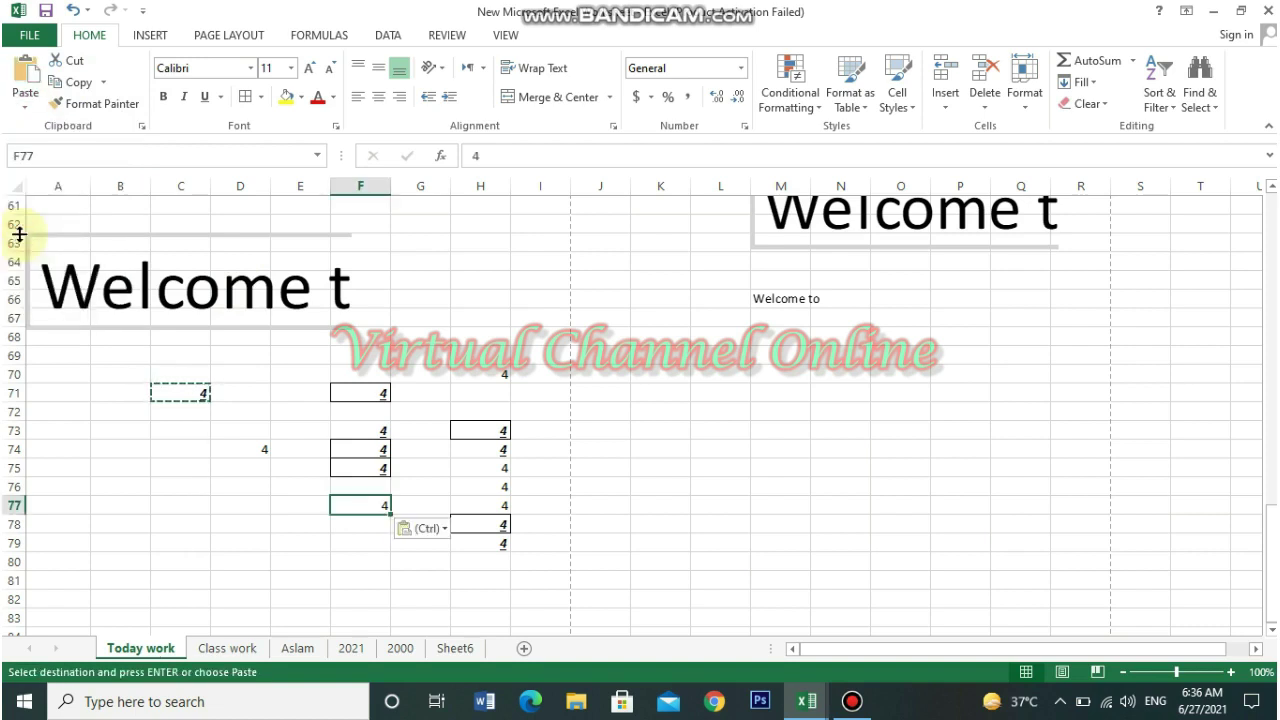
# Compare the underlying content of the values-only cell F77 with that of the cell pasted in F73
pyautogui.click(378, 530)
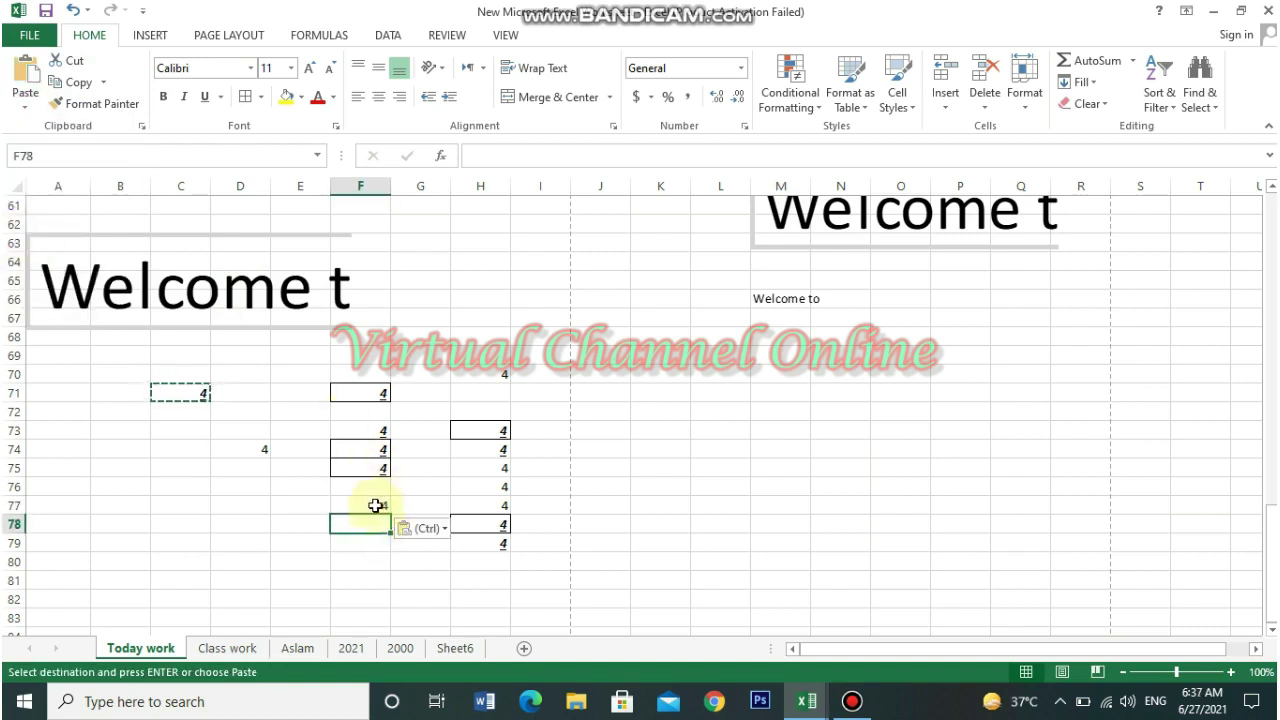
pyautogui.click(375, 505)
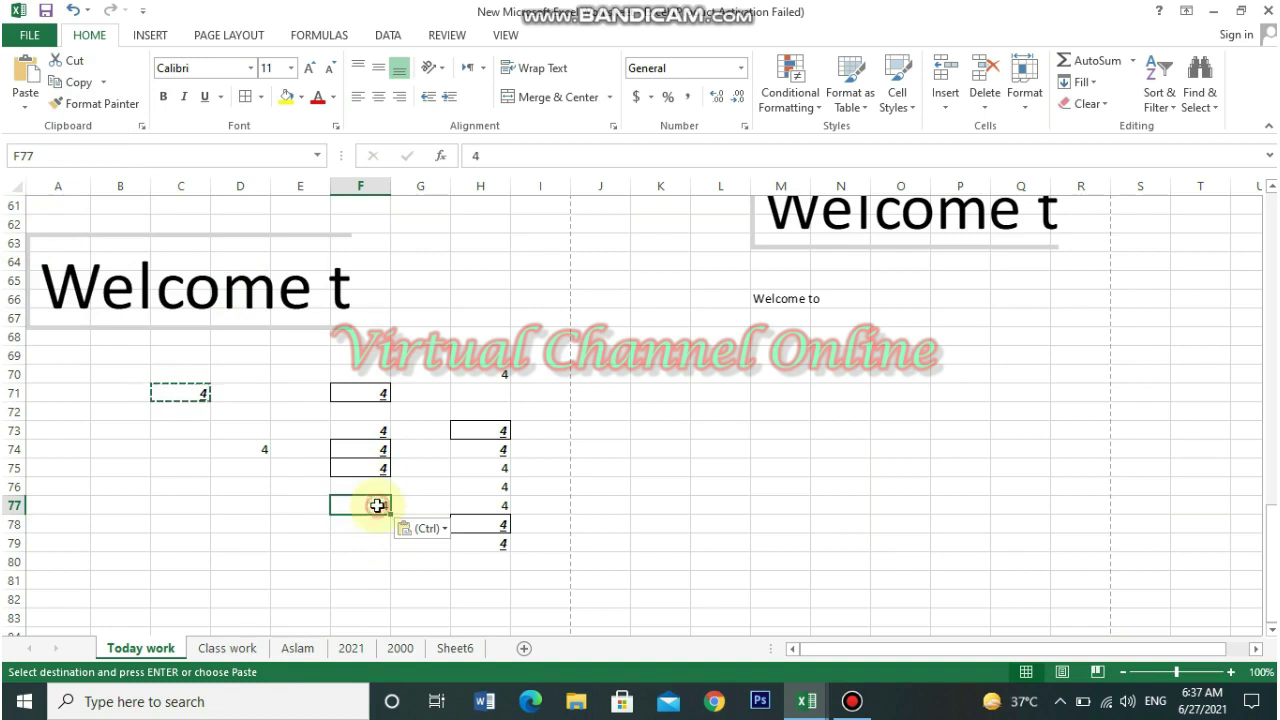
pyautogui.click(474, 156)
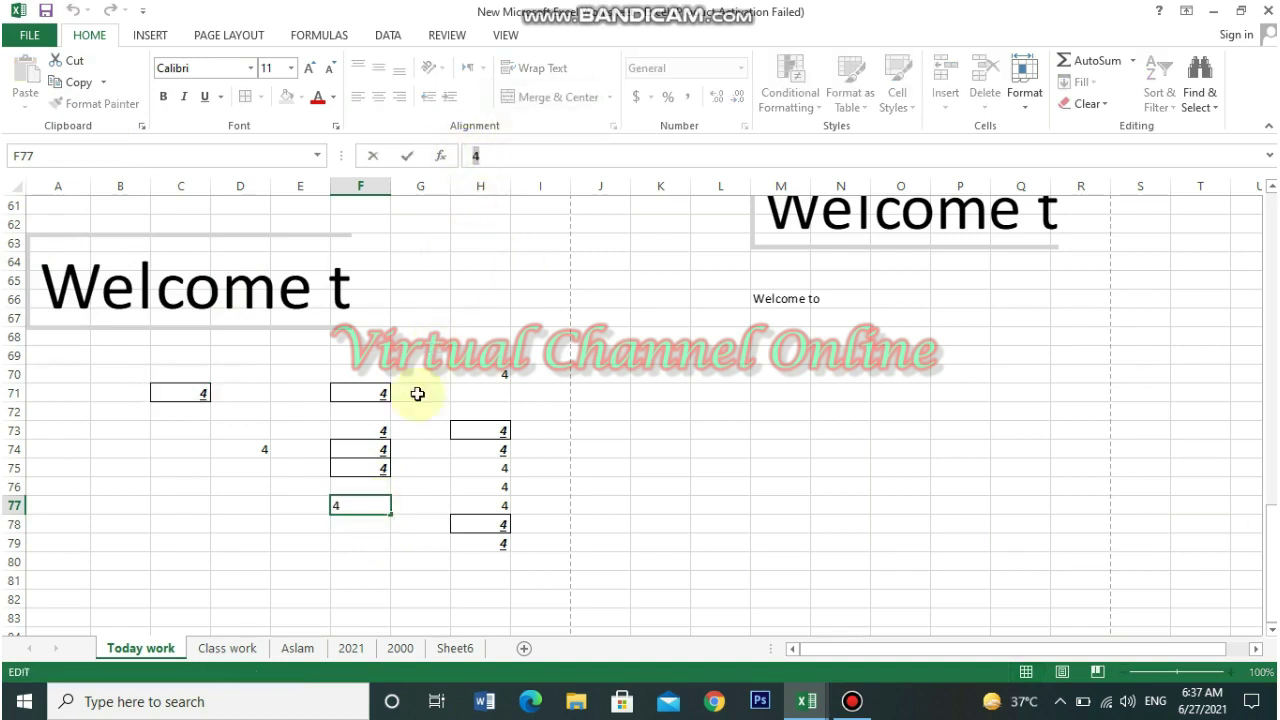
pyautogui.click(381, 465)
pyautogui.click(376, 433)
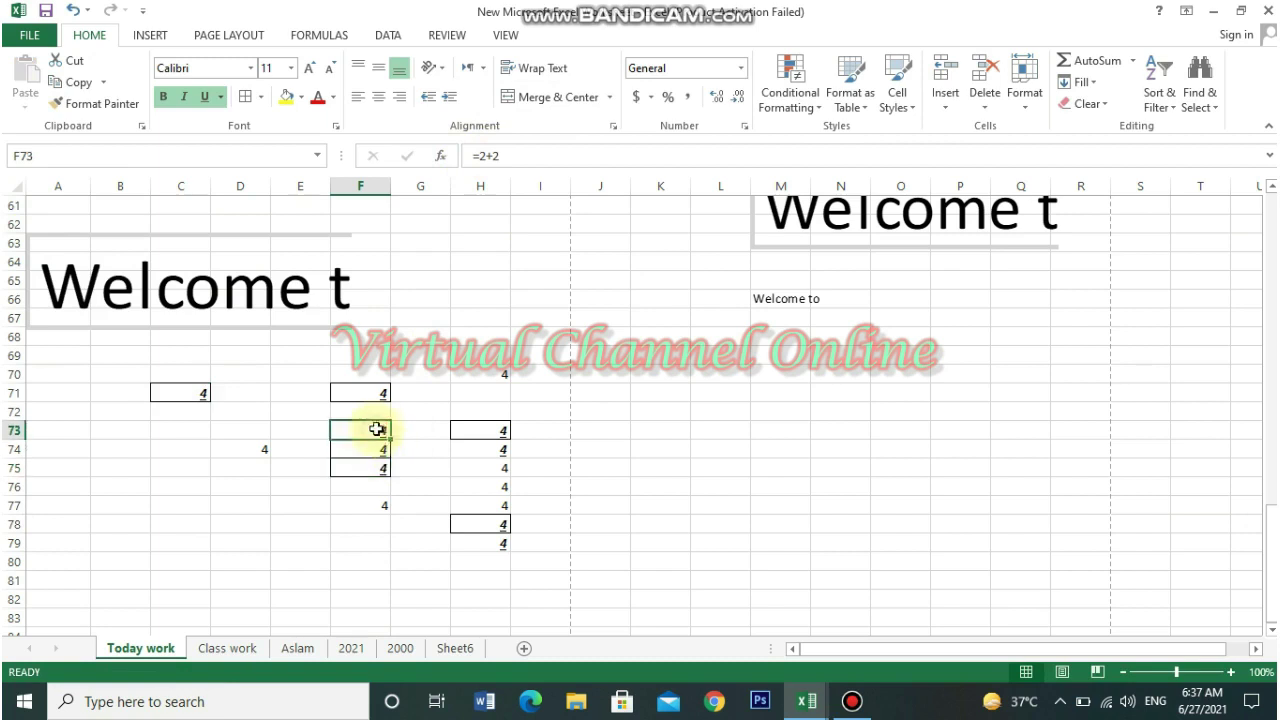
# Copy cell C71 again and paste only its value into cells F78, F79 and F80
pyautogui.click(372, 502)
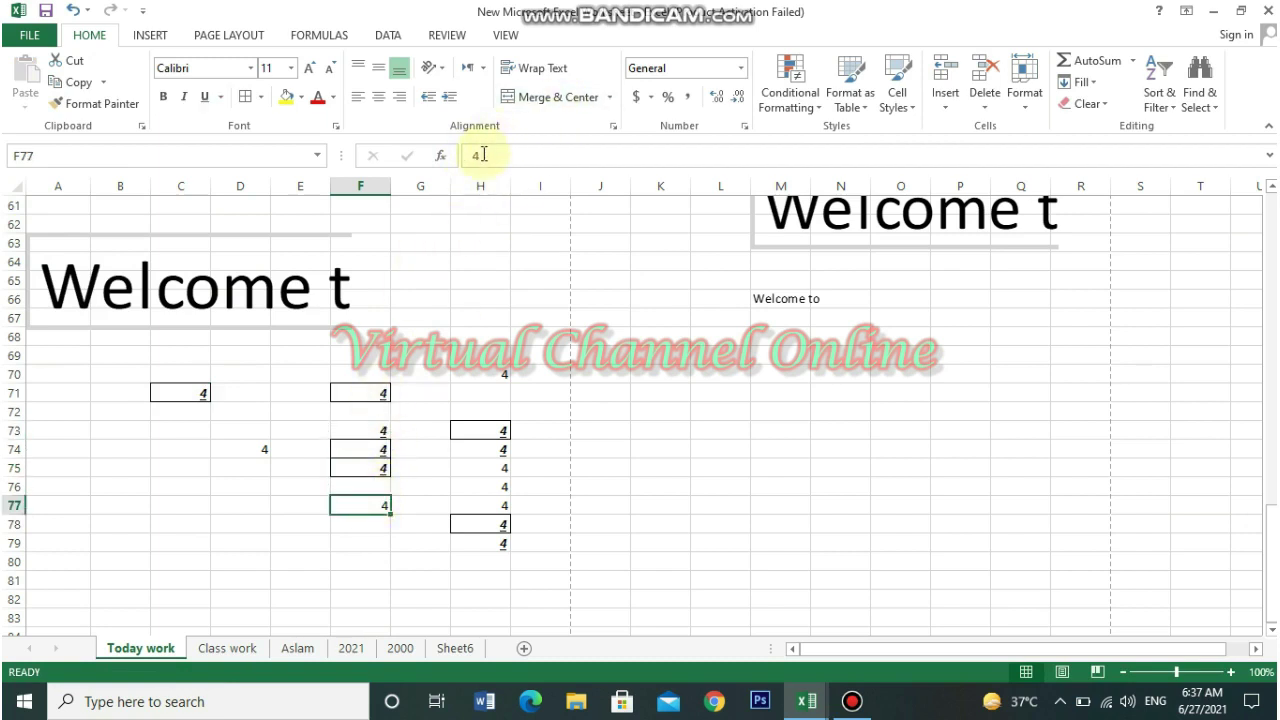
pyautogui.click(198, 396)
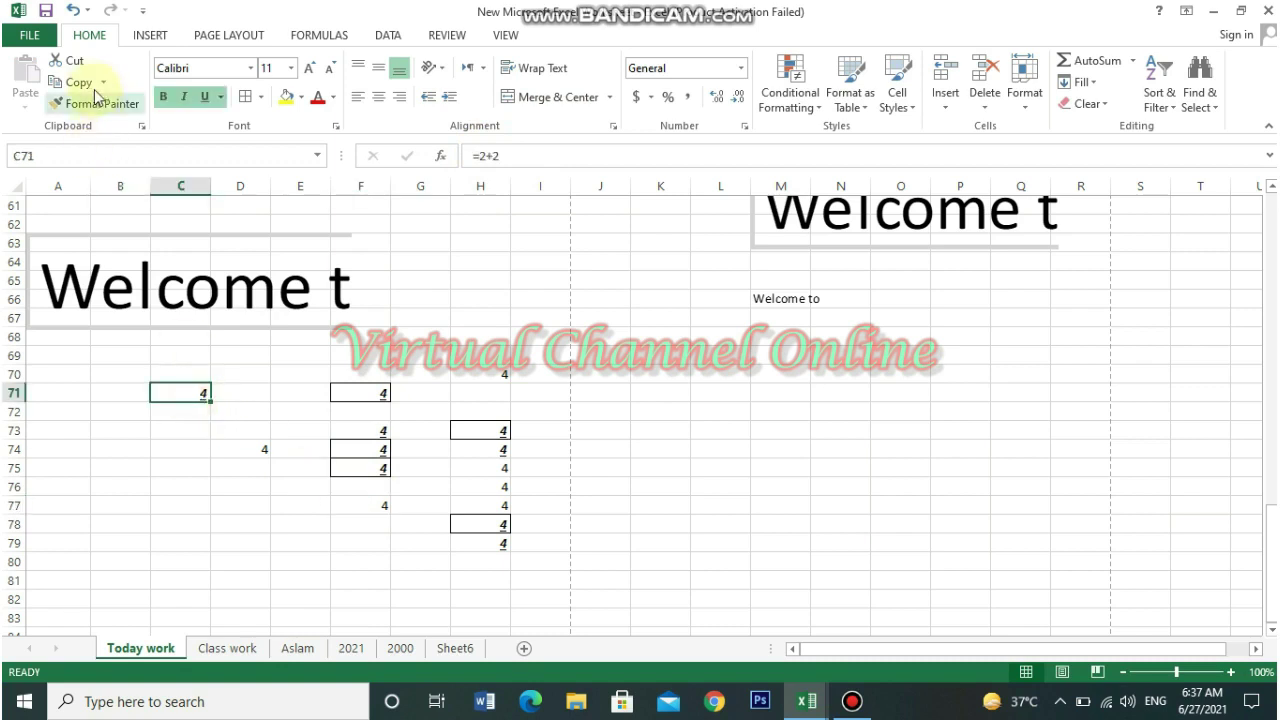
pyautogui.click(62, 82)
pyautogui.click(371, 524)
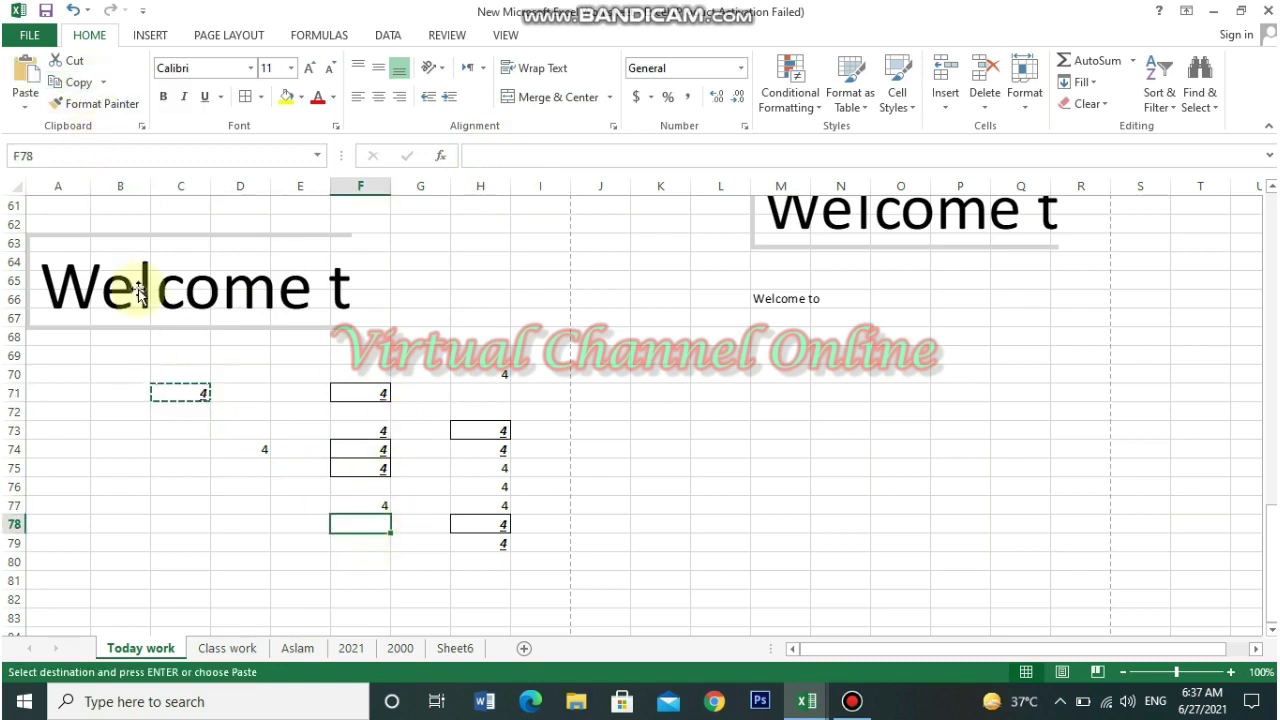
pyautogui.click(25, 102)
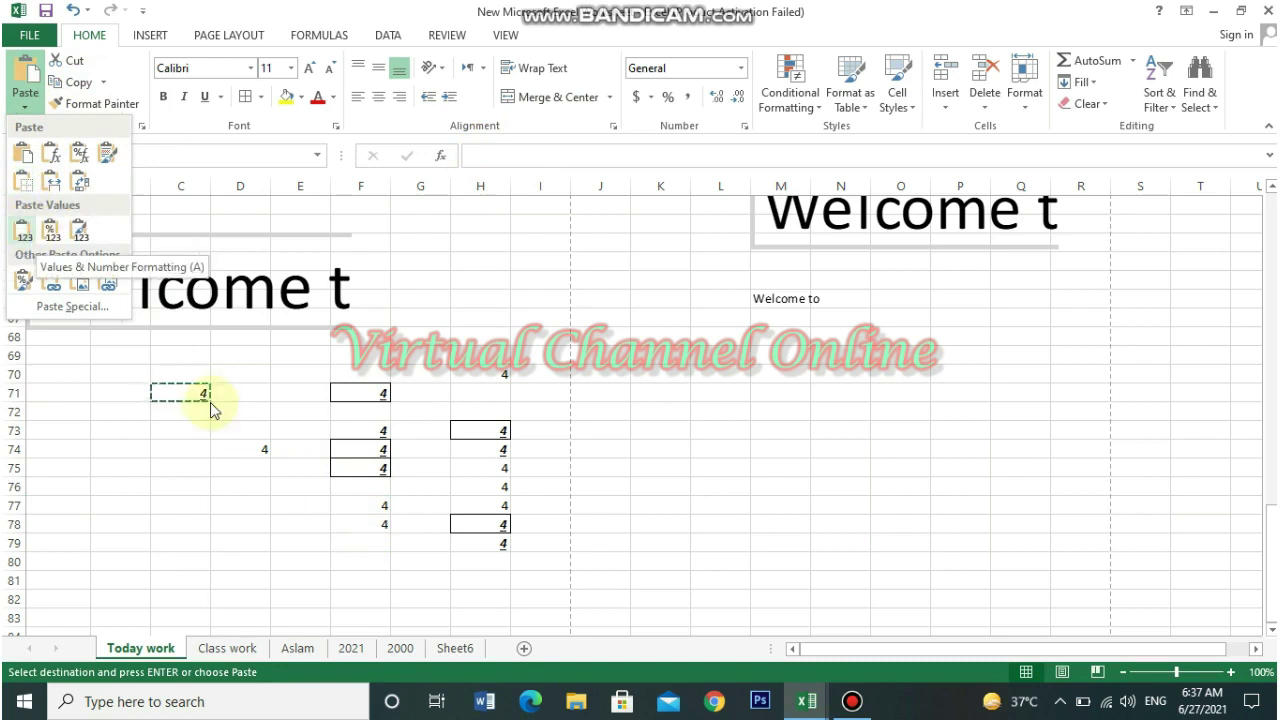
pyautogui.press('v')
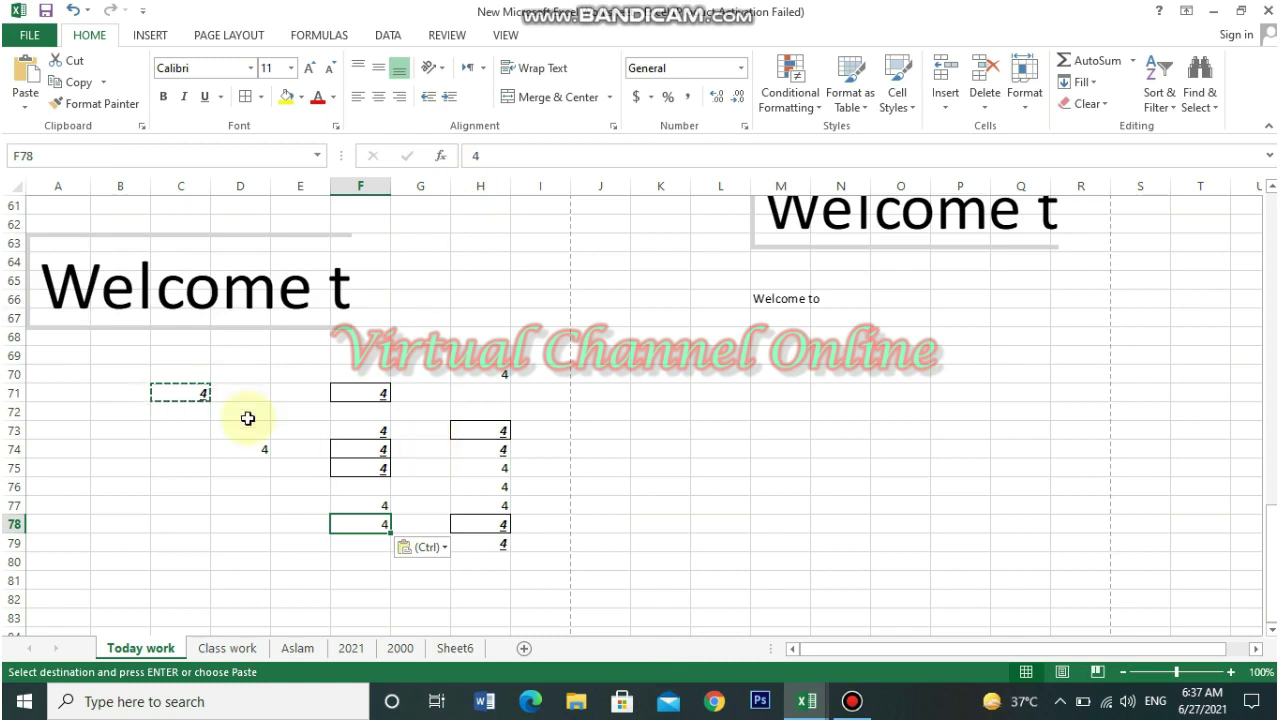
pyautogui.click(372, 541)
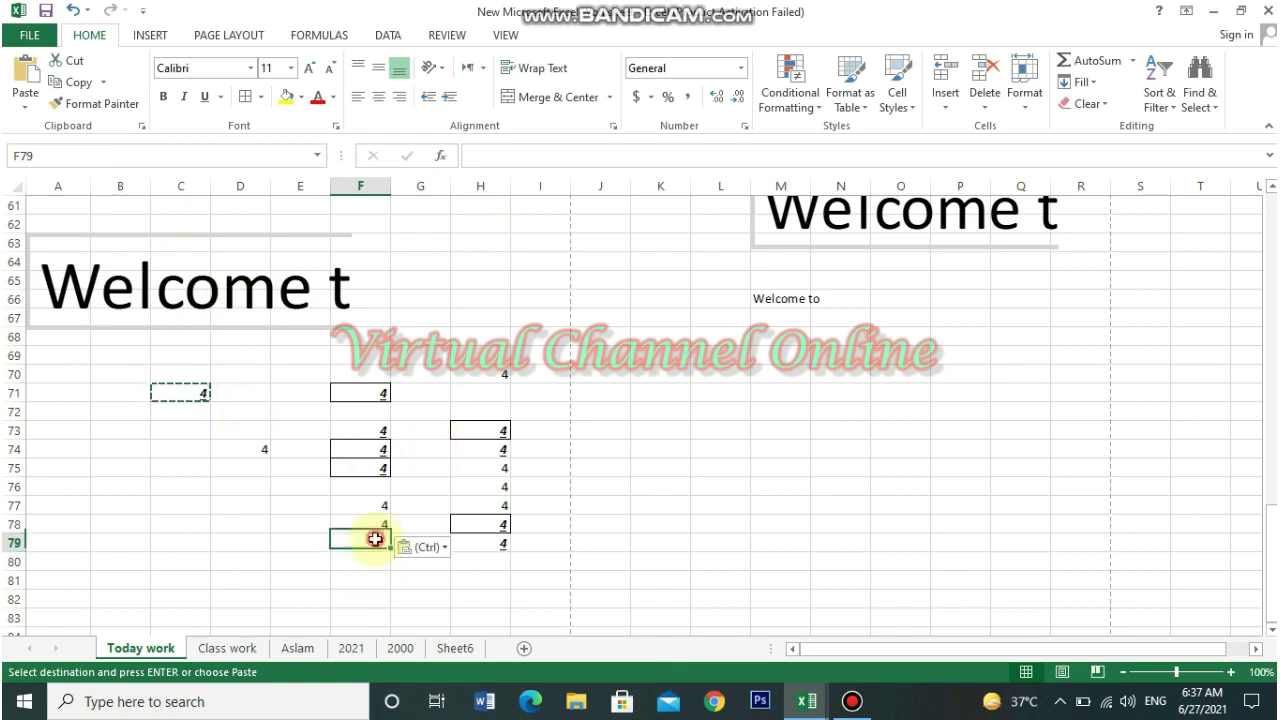
pyautogui.click(27, 111)
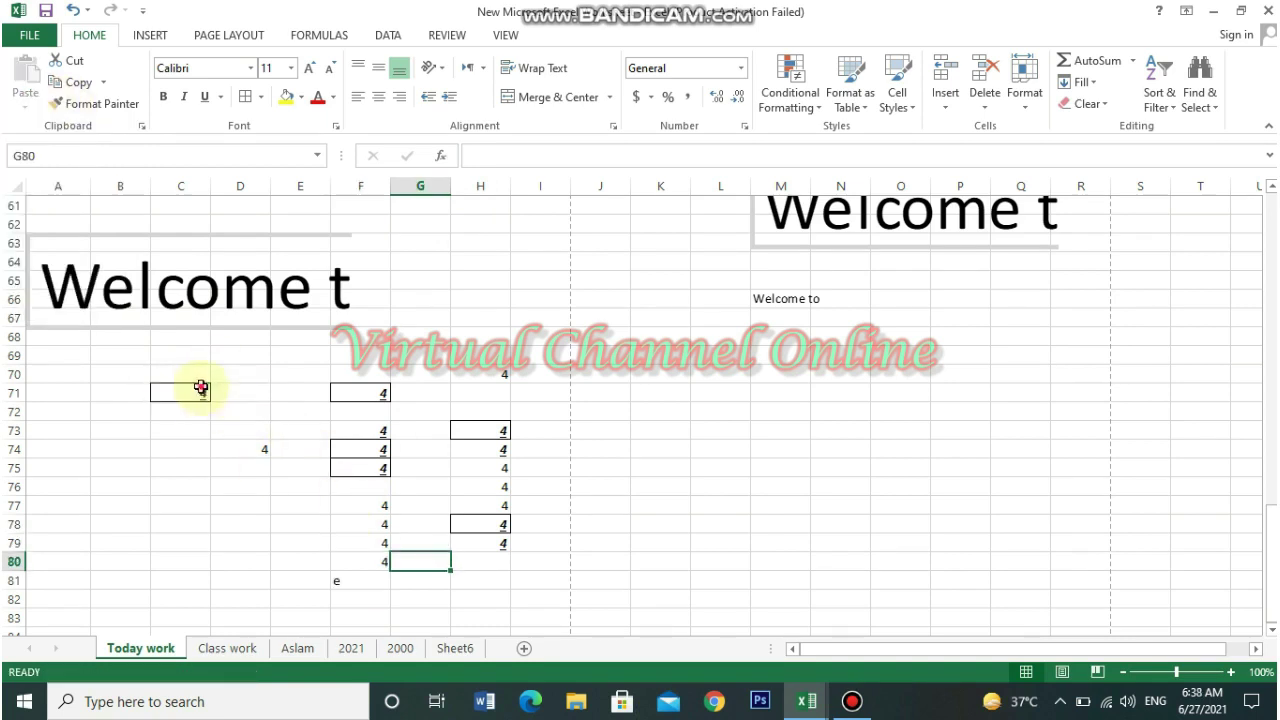
# Copy cell C71 and paste its value with the source formatting and border into F81, replacing the letter e
pyautogui.click(201, 388)
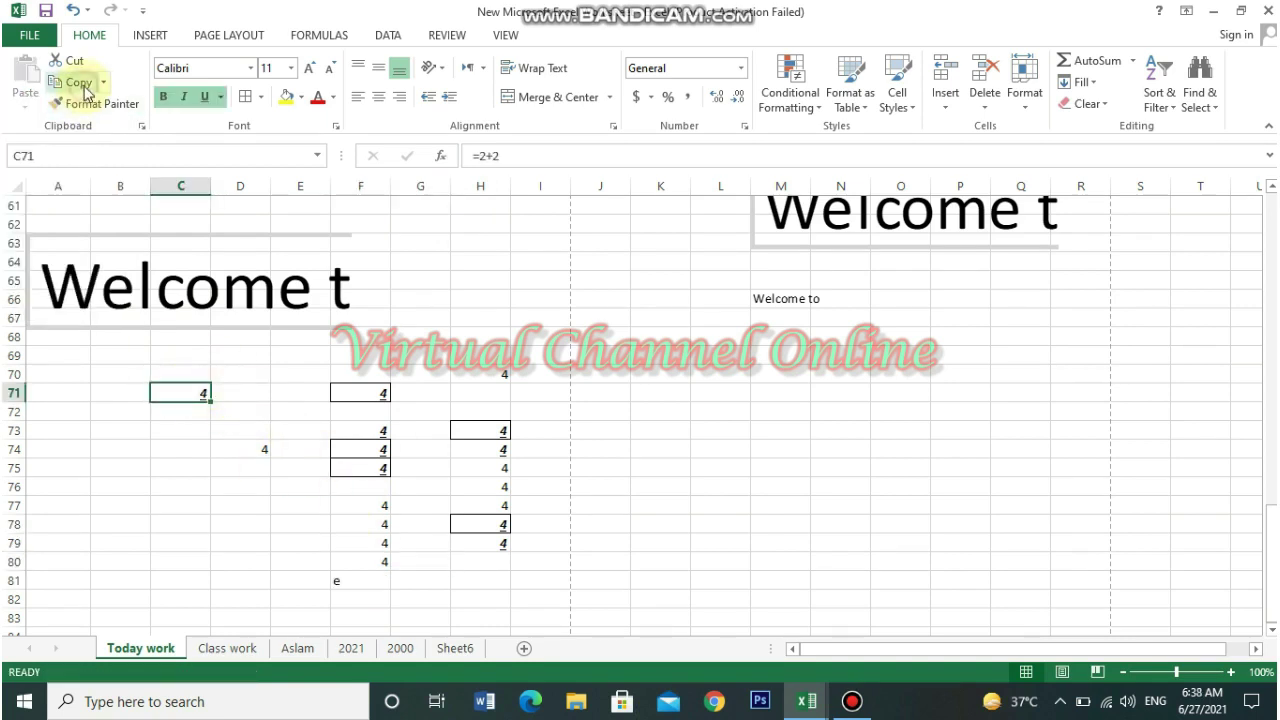
pyautogui.click(66, 82)
pyautogui.click(368, 575)
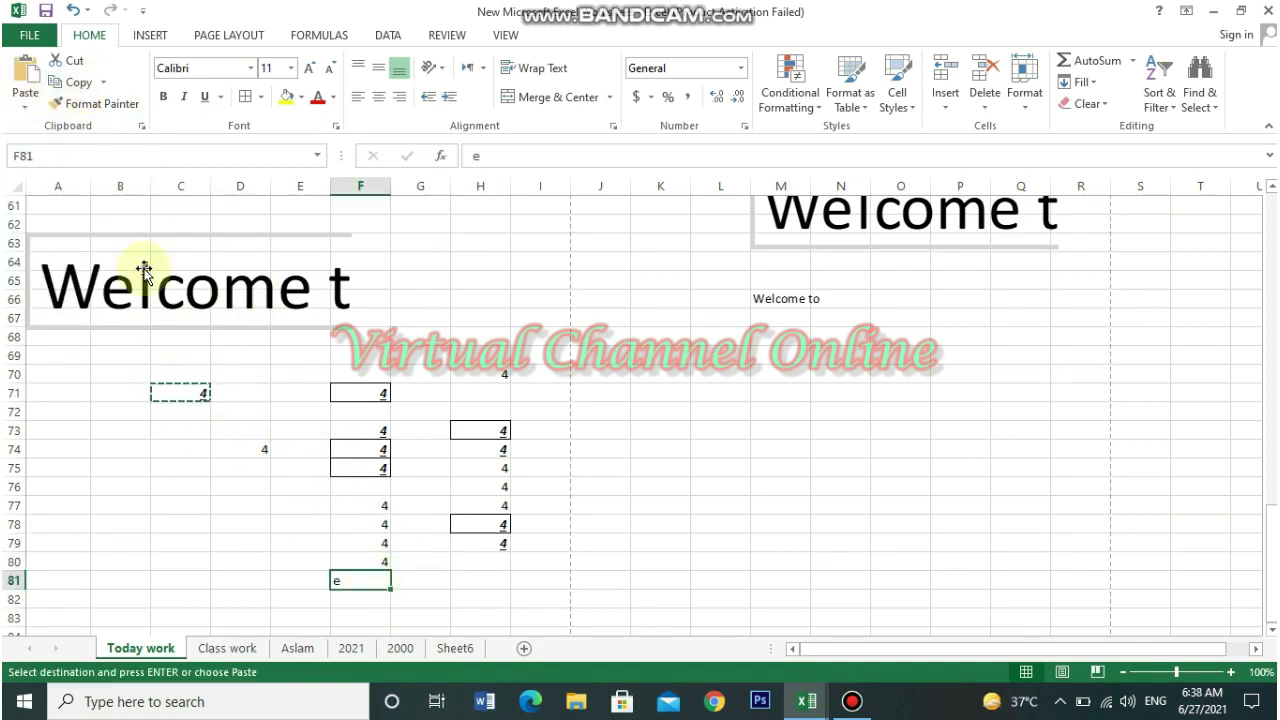
pyautogui.click(30, 107)
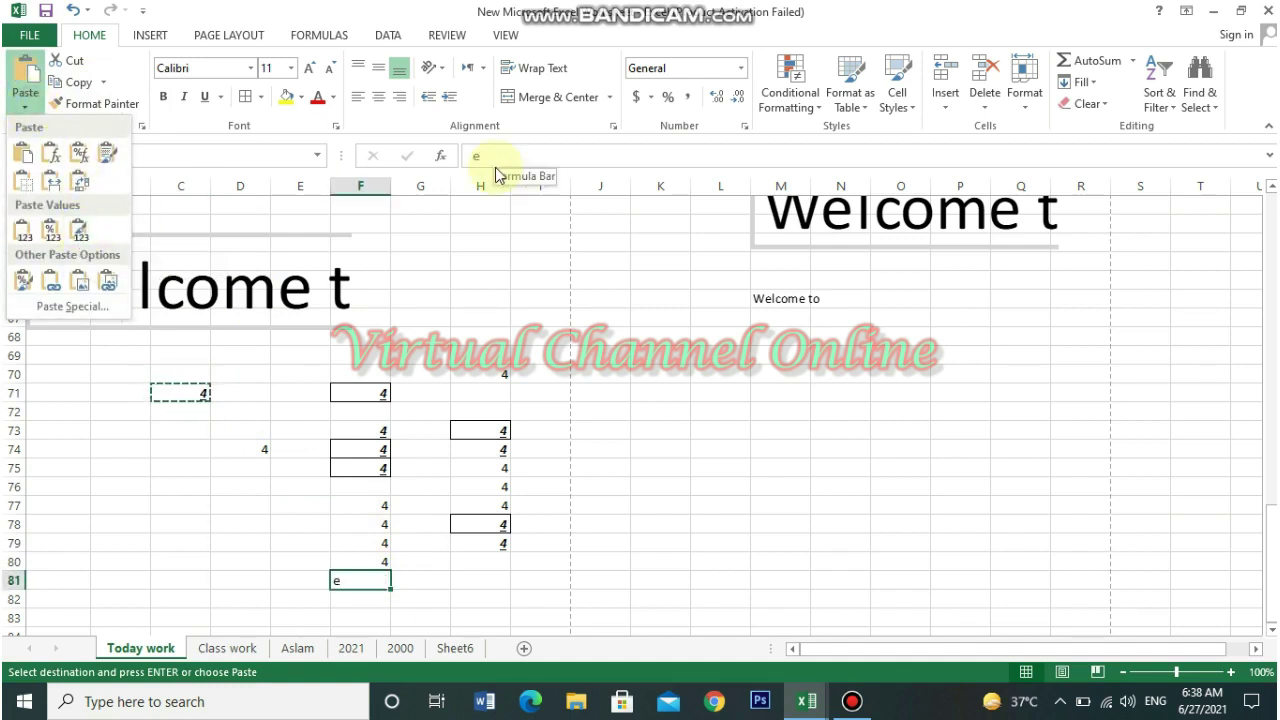
pyautogui.hotkey('ctrl', 'v')
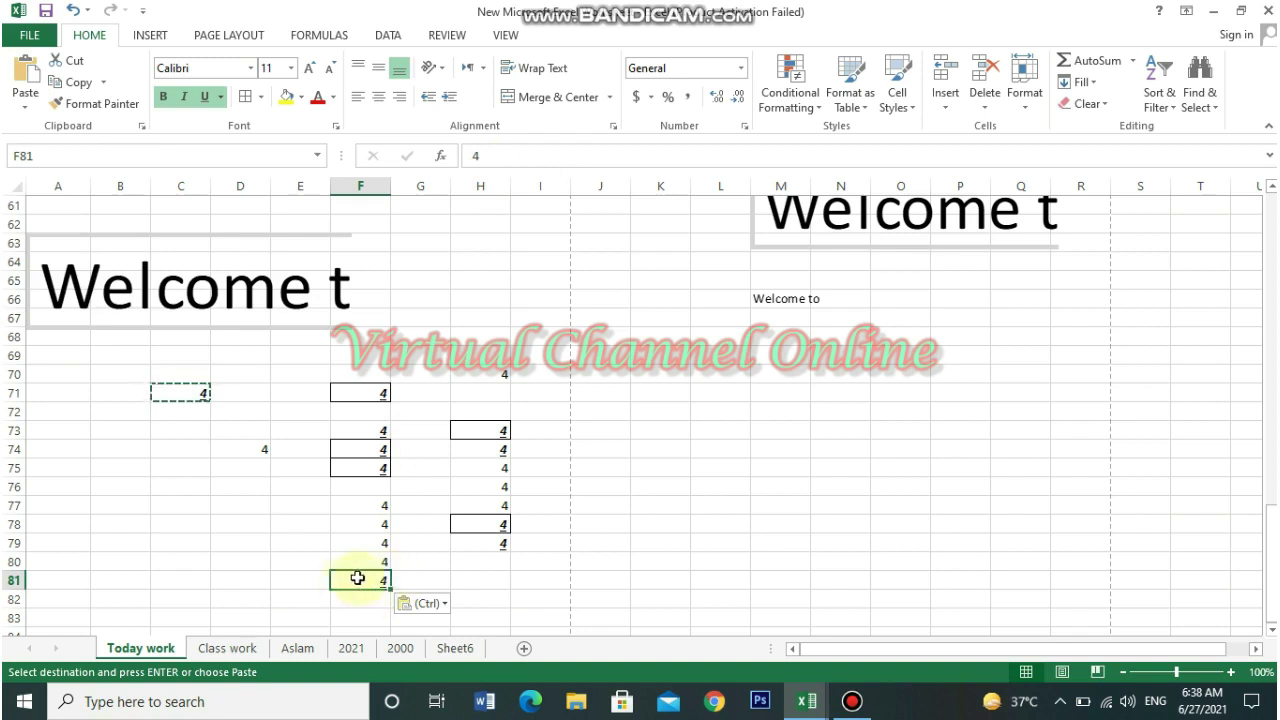
# Paste only the formatting of the copied C71 into cell D76, without its content
pyautogui.click(381, 604)
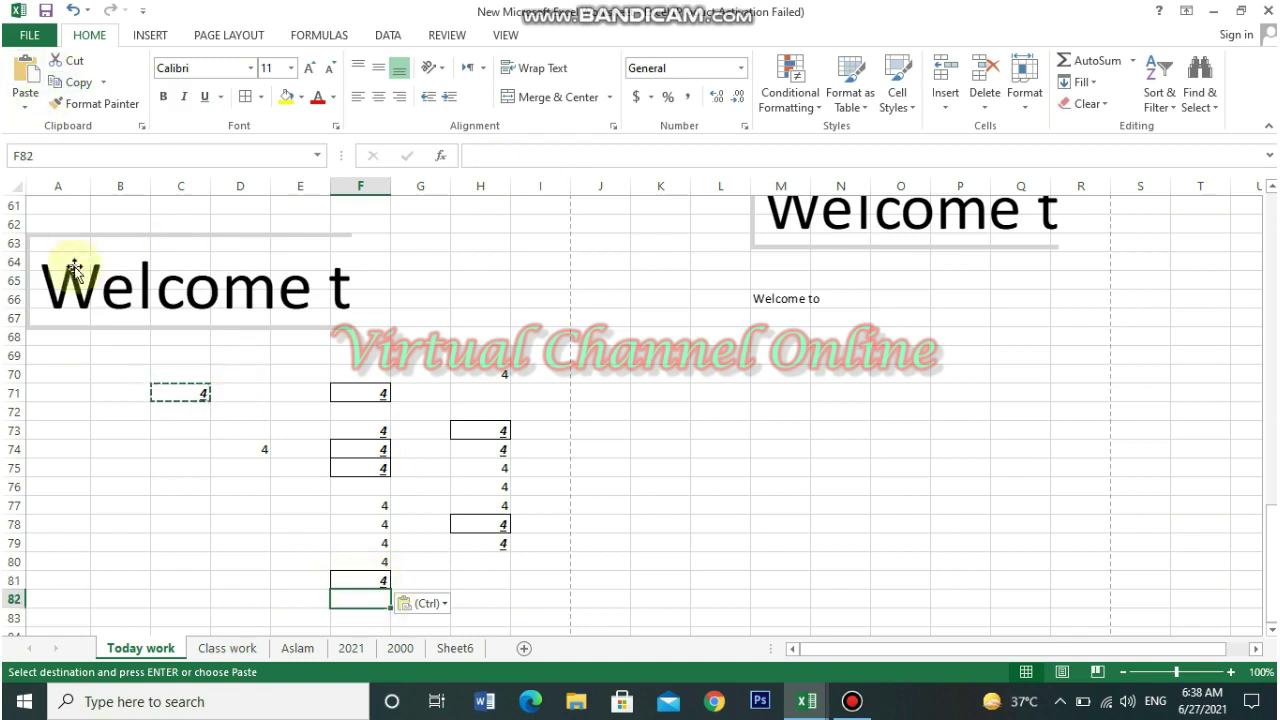
pyautogui.click(245, 485)
pyautogui.click(26, 108)
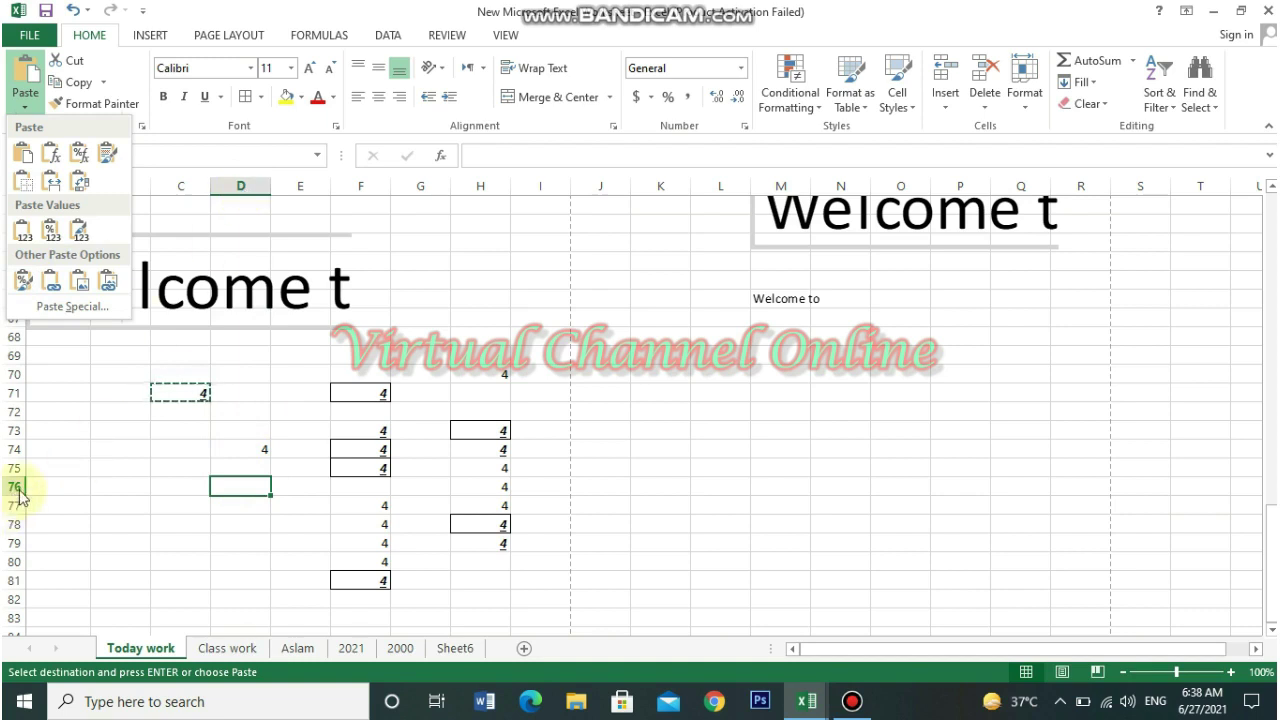
pyautogui.click(24, 281)
# Paste the copied C71 into cell D78 as a link to the source cell and inspect the resulting reference
pyautogui.click(214, 526)
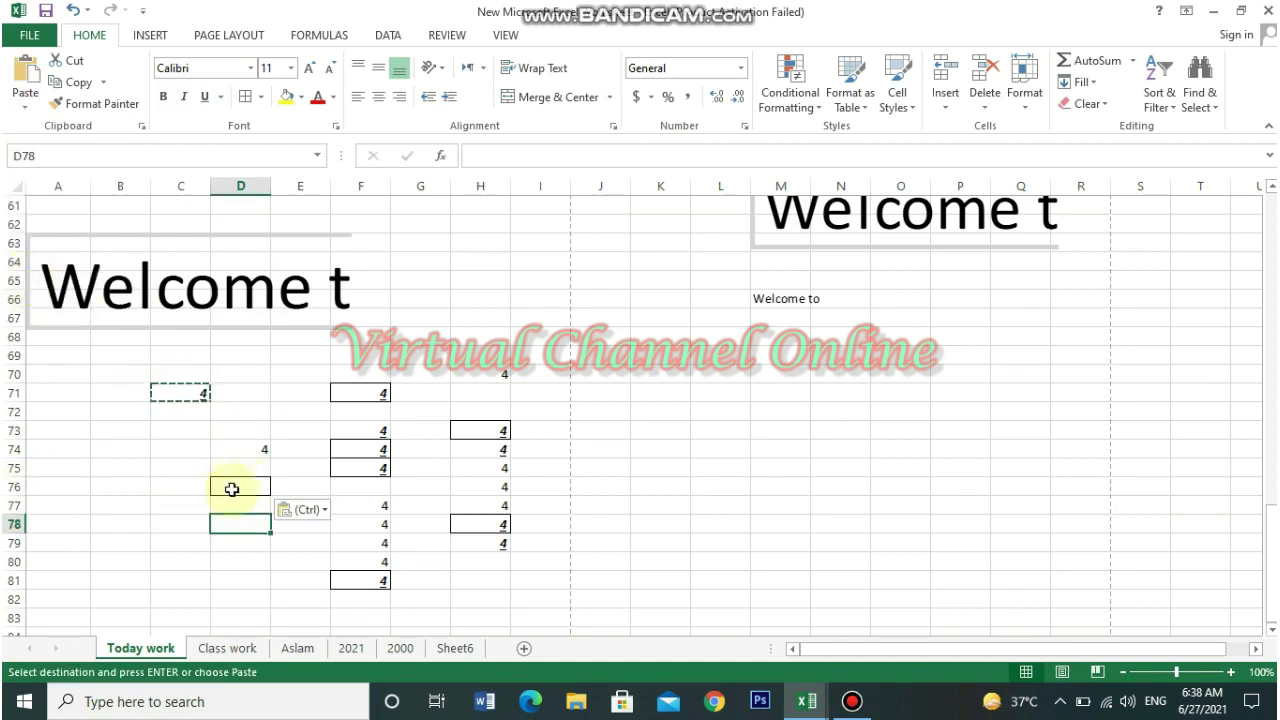
pyautogui.click(25, 107)
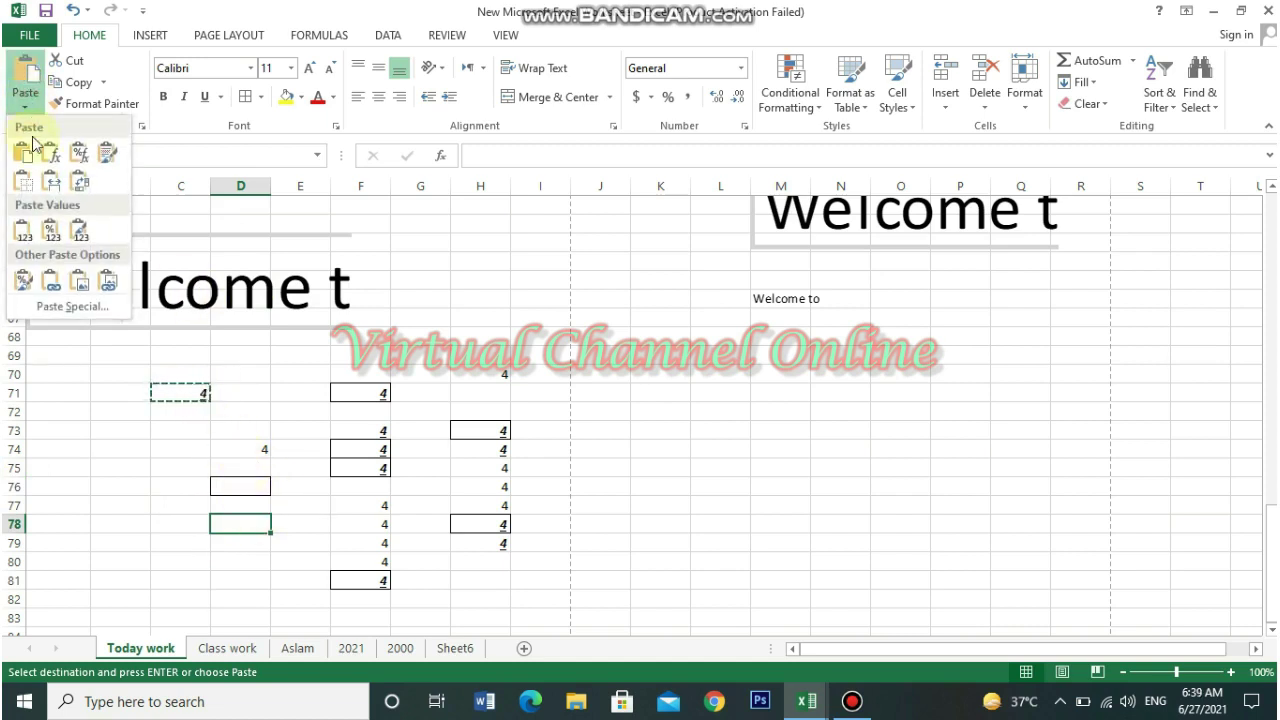
pyautogui.click(54, 292)
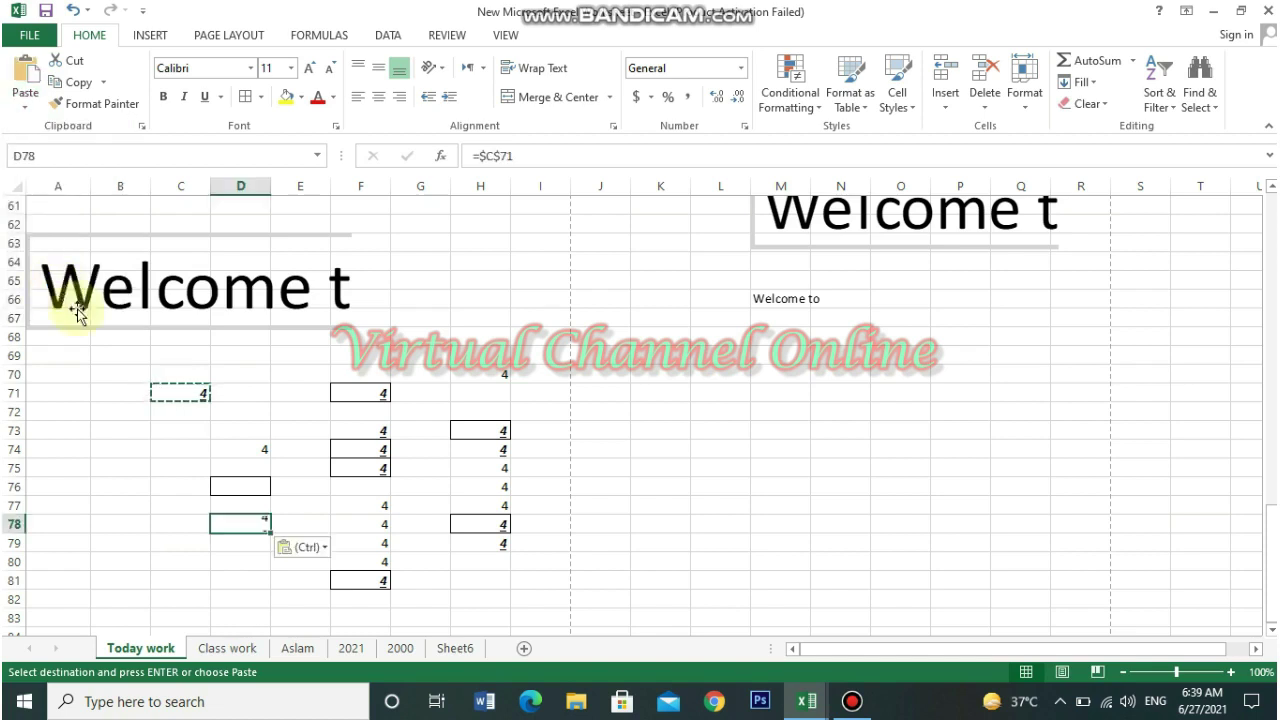
pyautogui.click(228, 558)
pyautogui.click(252, 524)
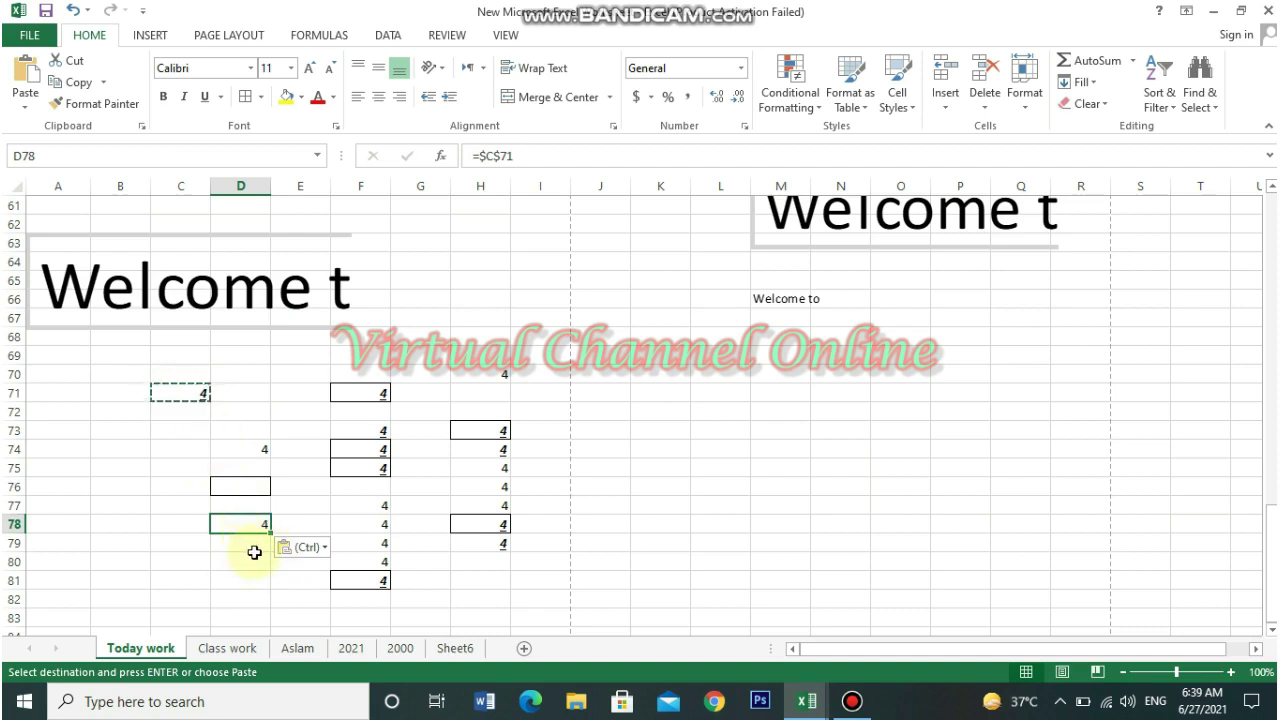
# Move cell C71 to B70, and check the link formula in D78
pyautogui.click(182, 393)
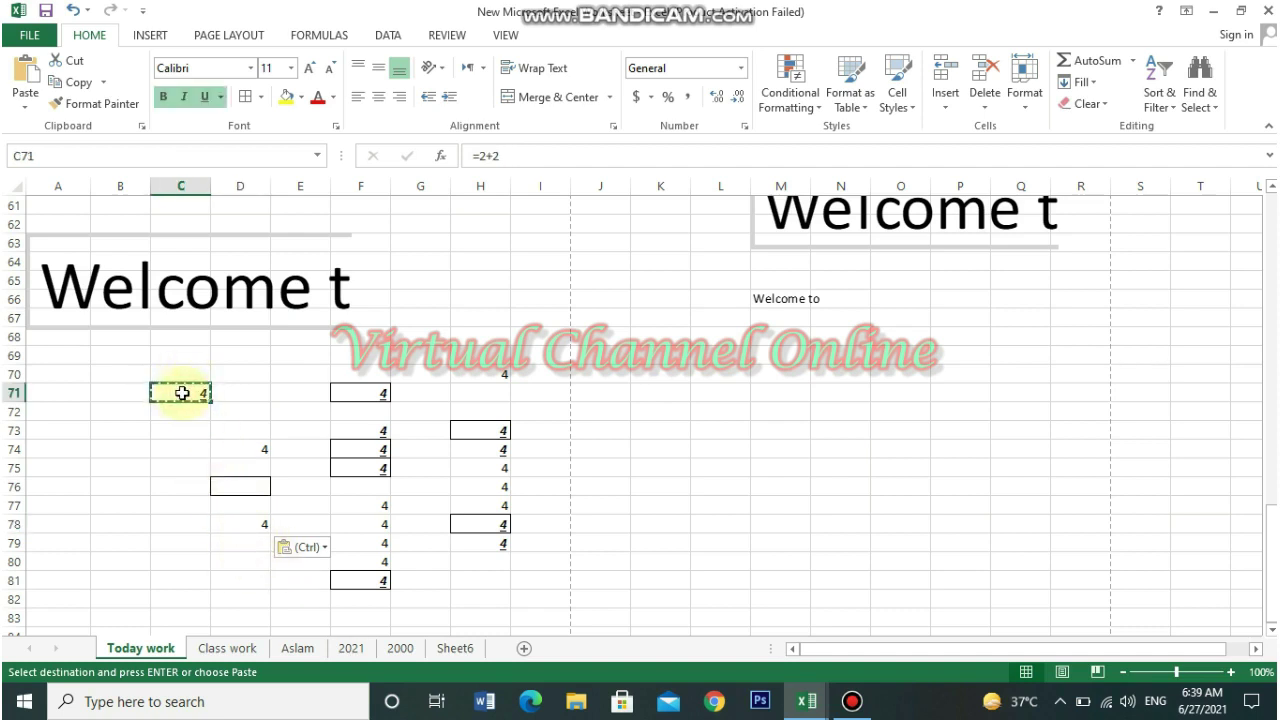
pyautogui.click(122, 375)
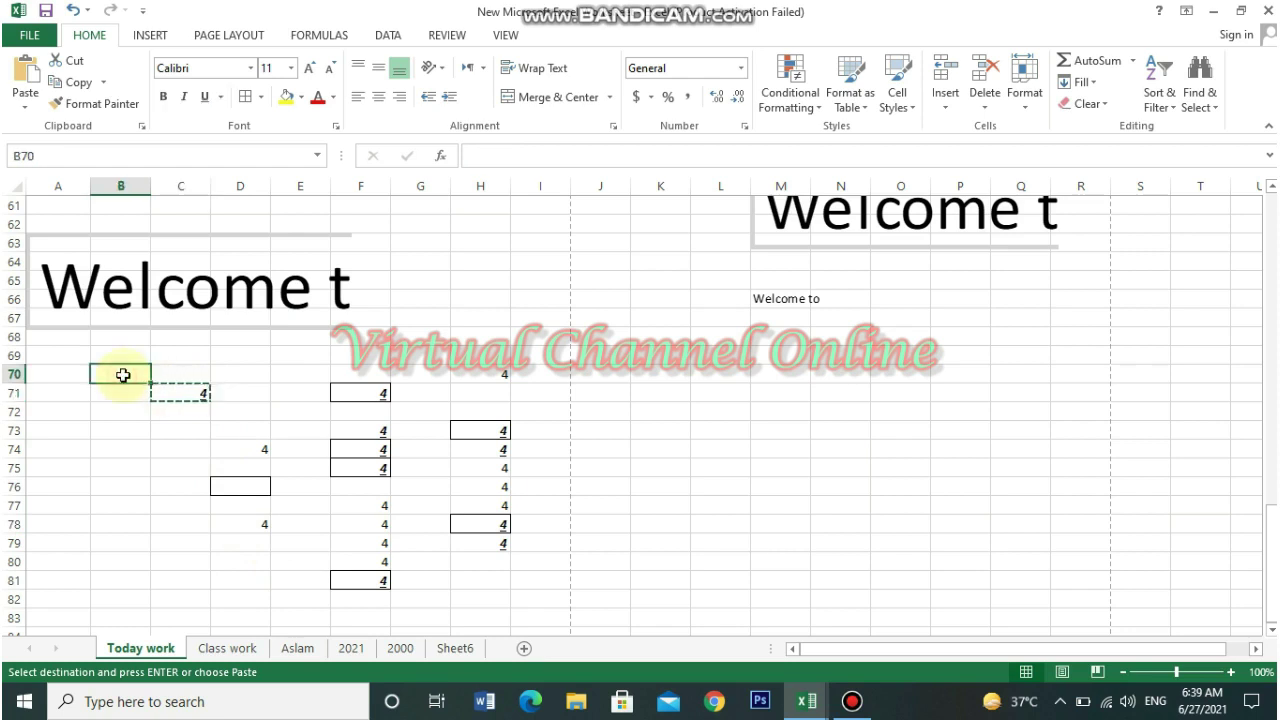
pyautogui.press('Return')
pyautogui.click(252, 522)
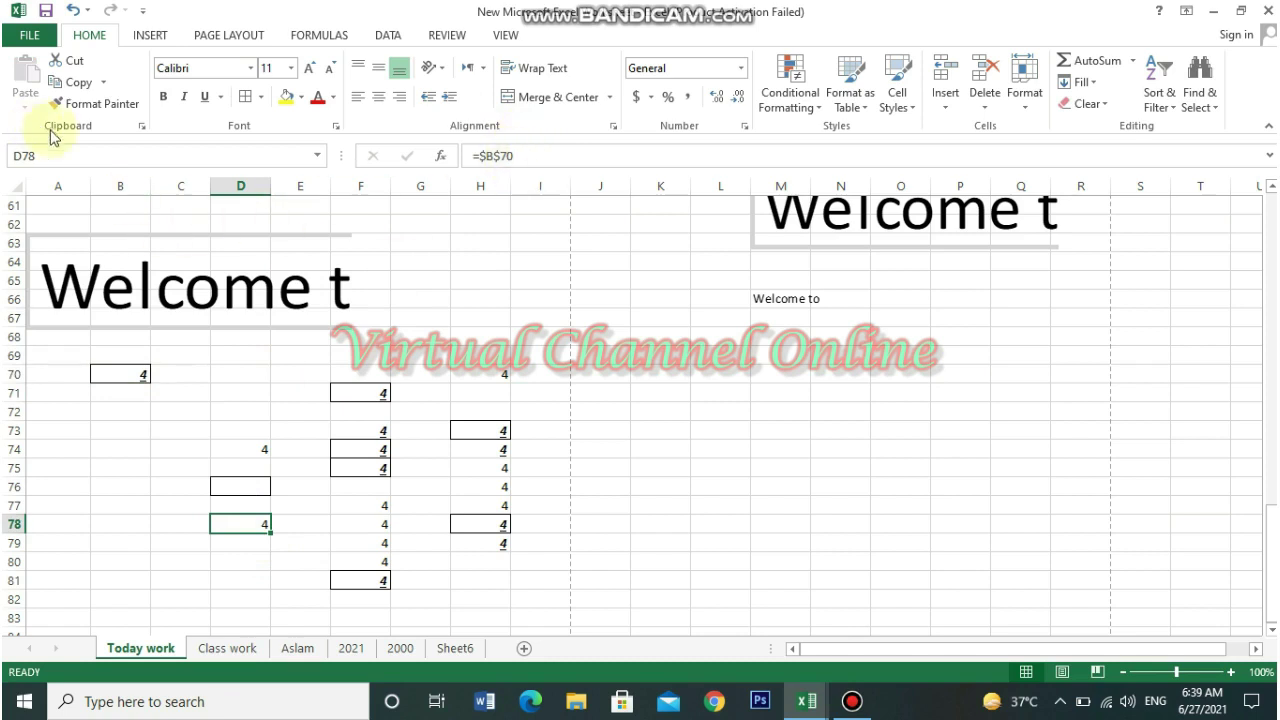
# Copy cell B70 and enter the letter u in cell D79
pyautogui.click(133, 381)
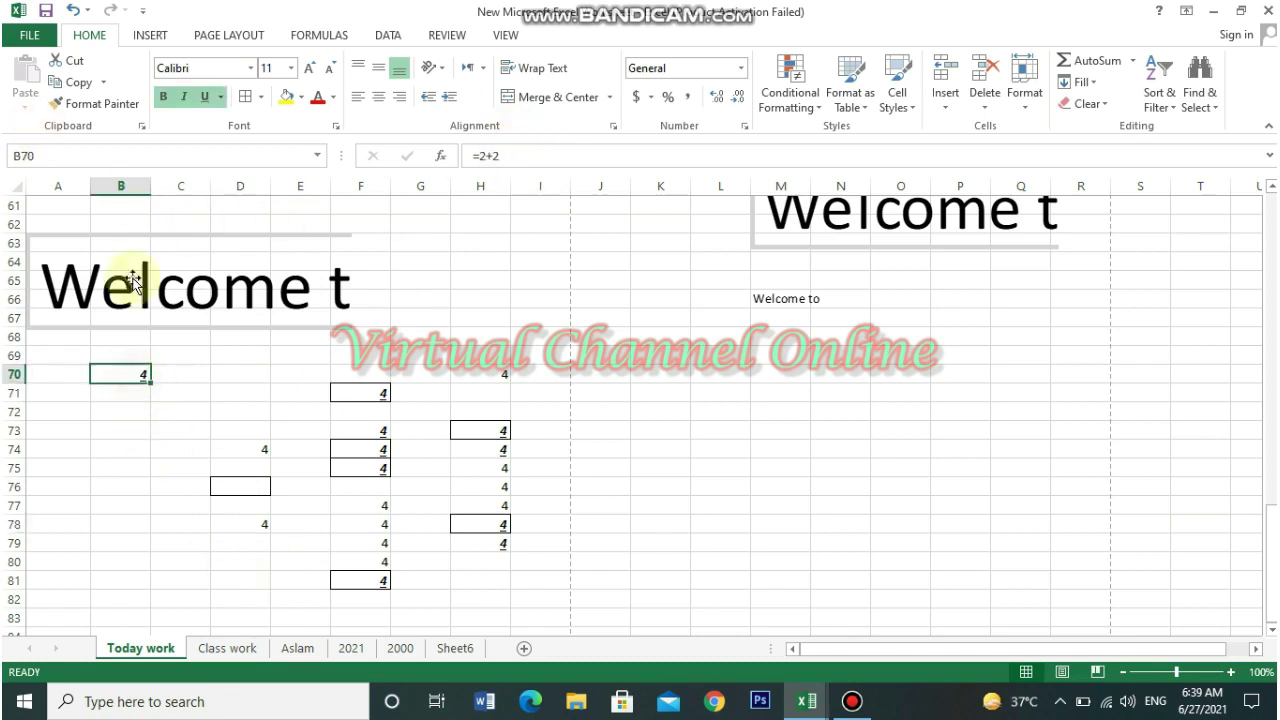
pyautogui.click(76, 82)
pyautogui.click(25, 107)
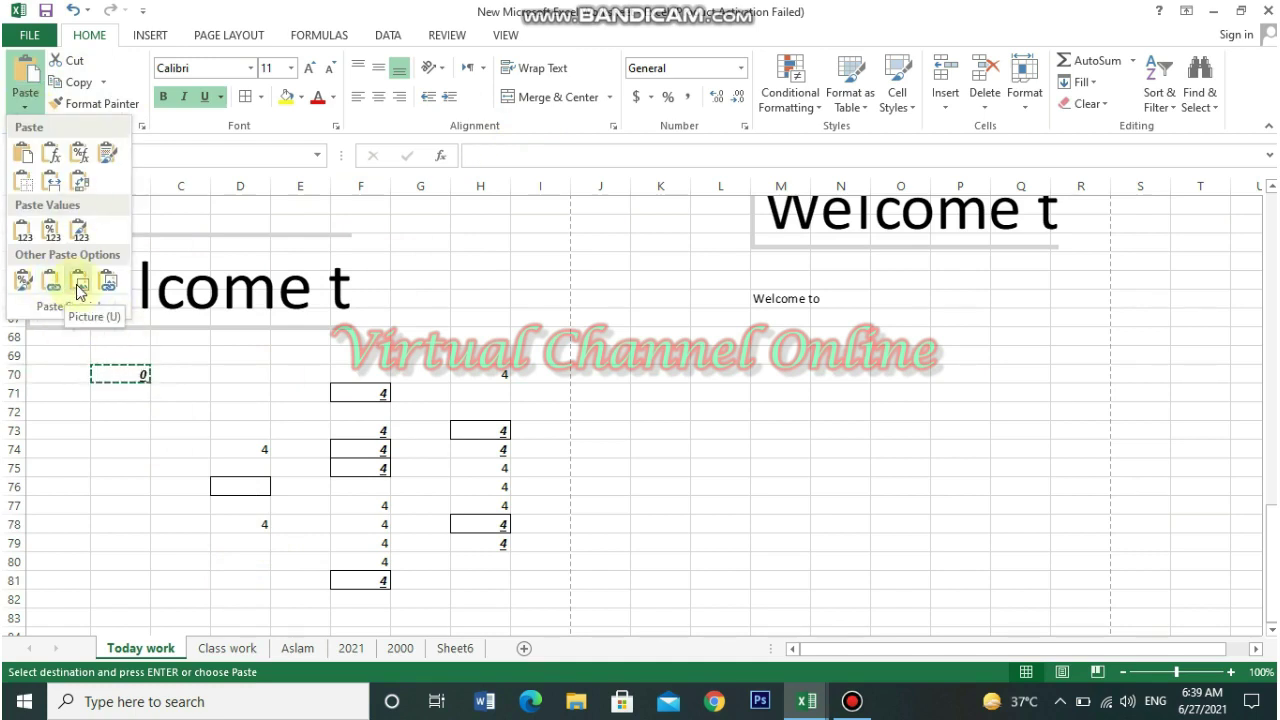
pyautogui.click(246, 537)
pyautogui.write('u')
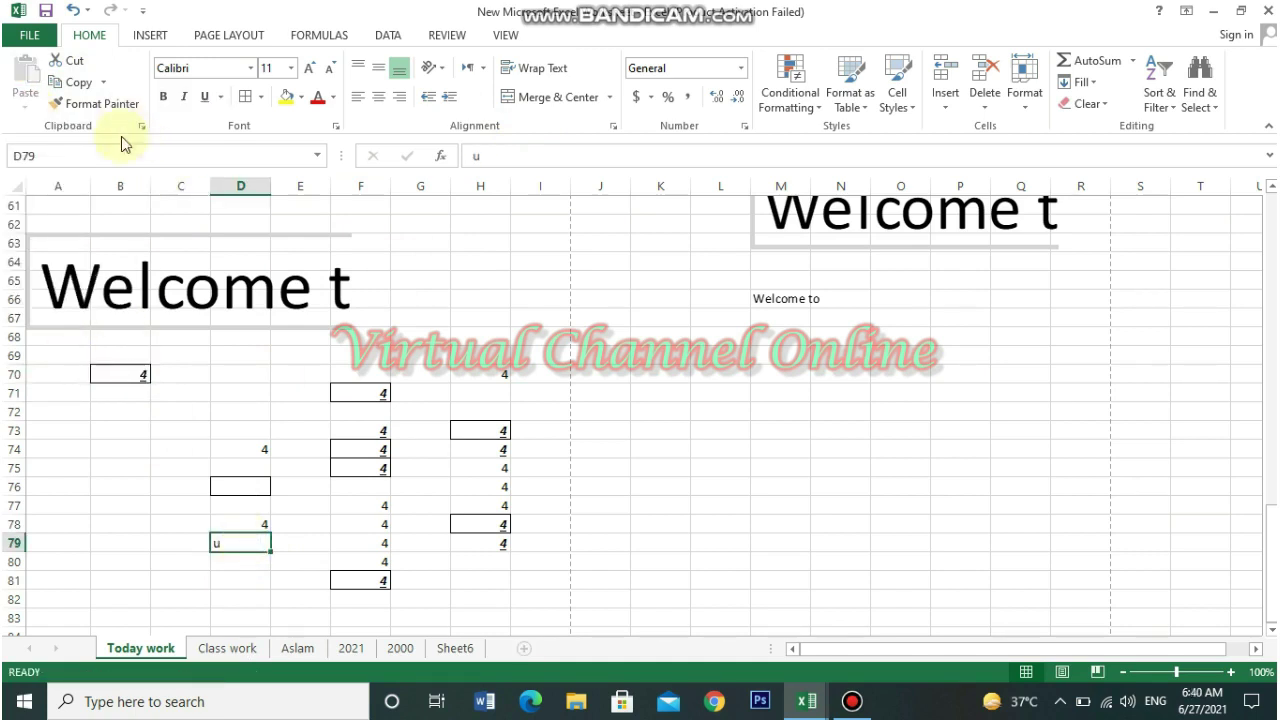
# Copy cell B70 and paste it over cell D79 as a picture
pyautogui.click(133, 371)
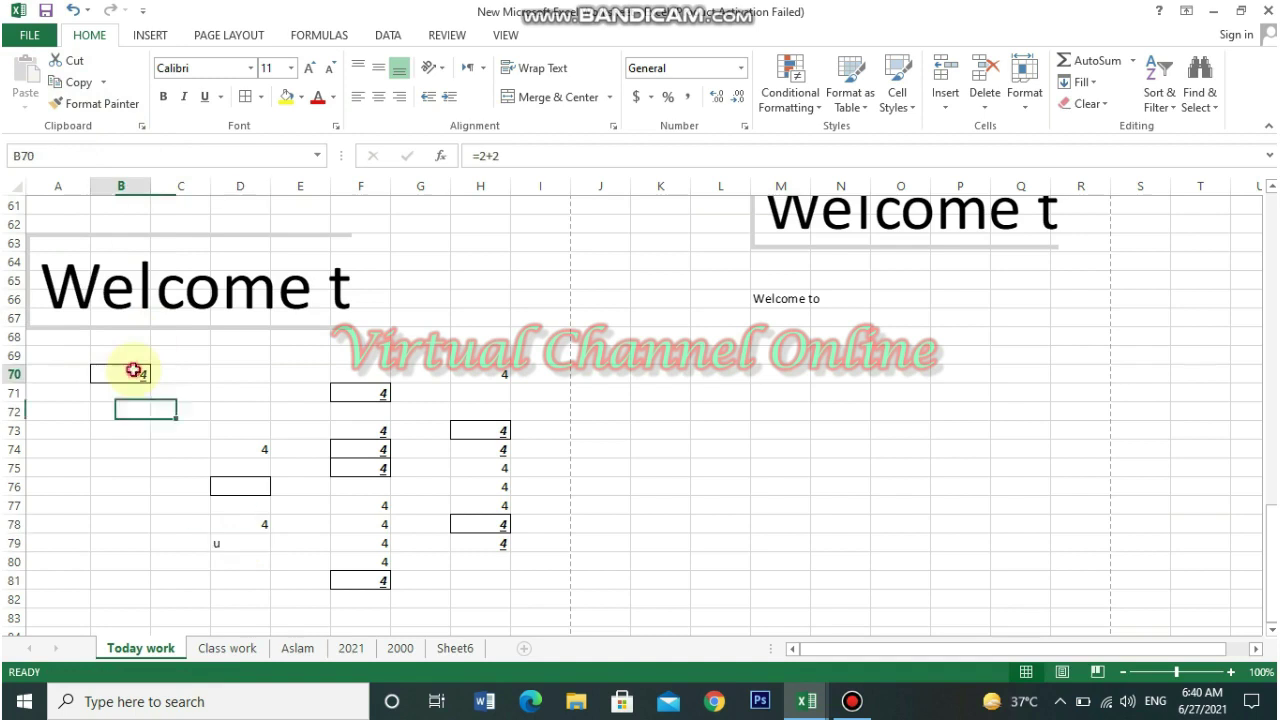
pyautogui.click(70, 82)
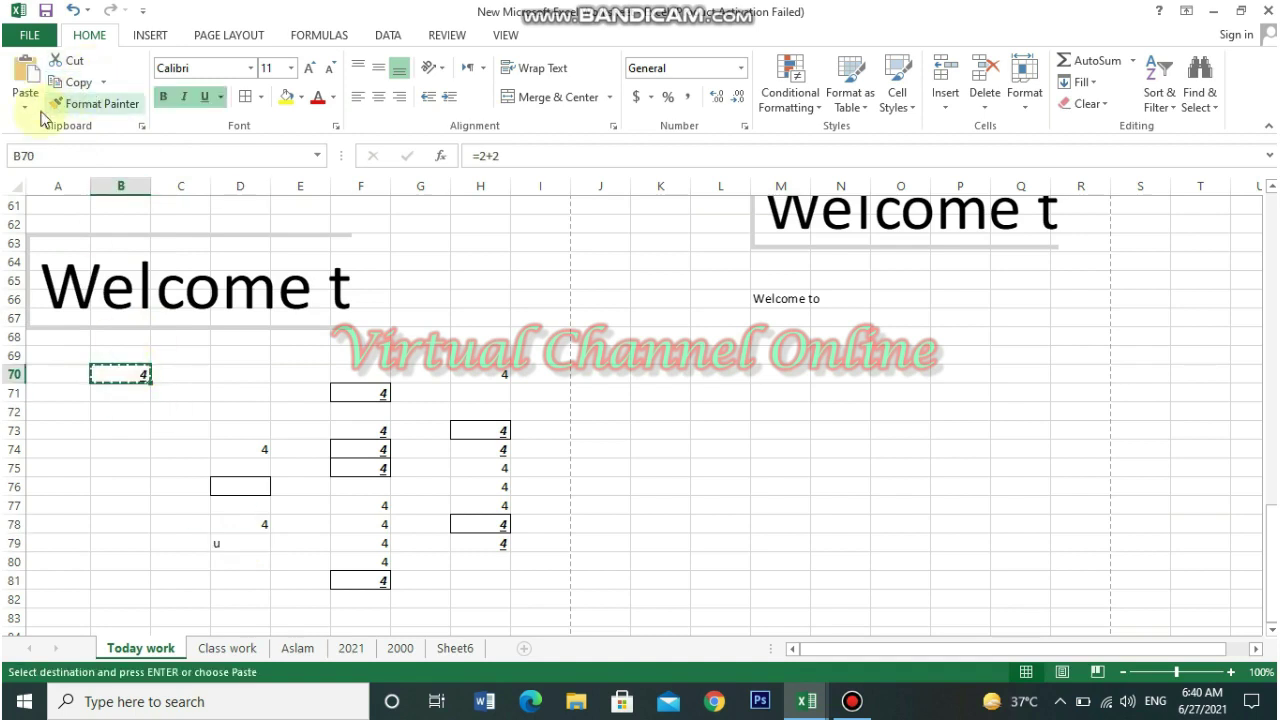
pyautogui.click(257, 543)
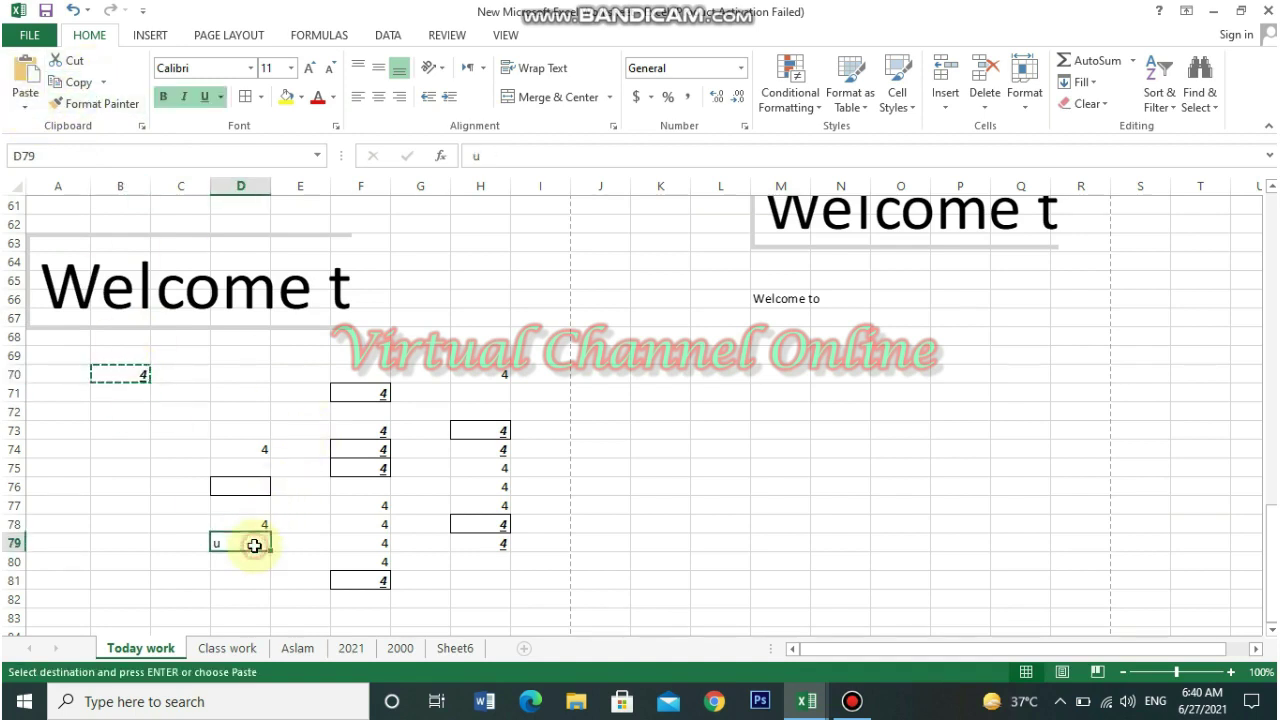
pyautogui.click(25, 107)
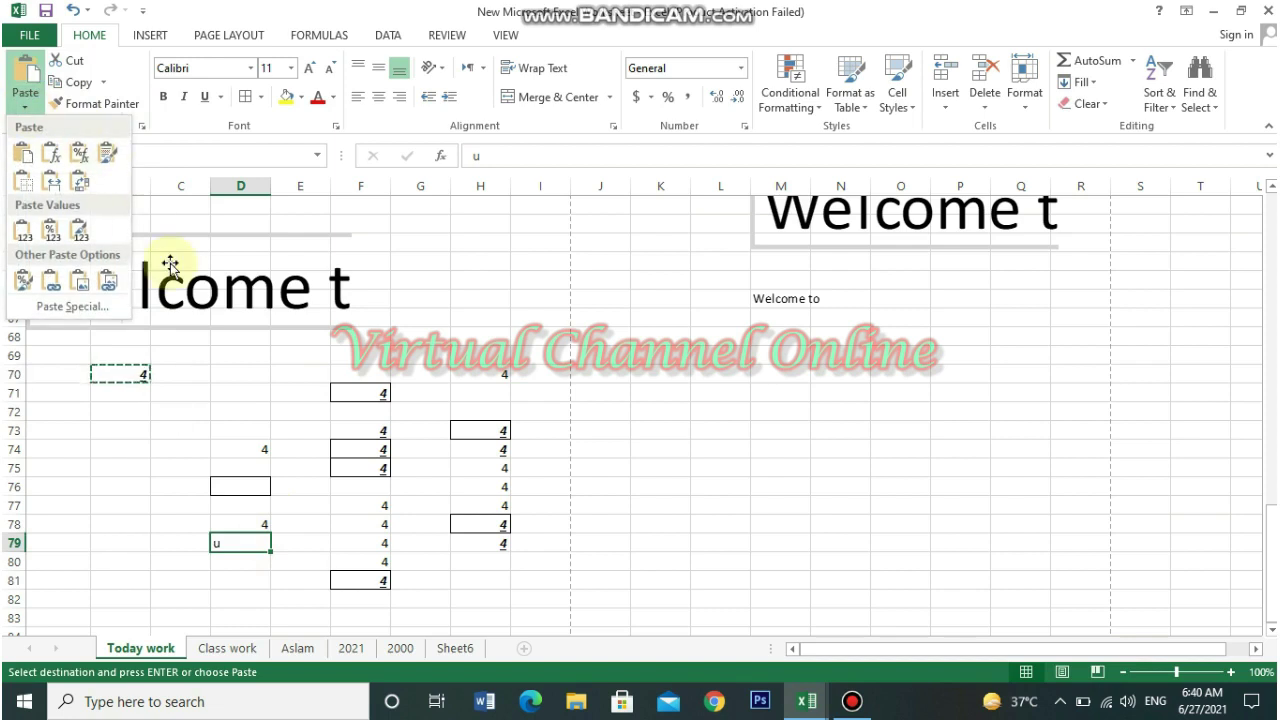
pyautogui.click(77, 287)
# Enlarge the pasted picture over D79 so that it extends into column E and row 80
pyautogui.click(250, 598)
pyautogui.click(266, 560)
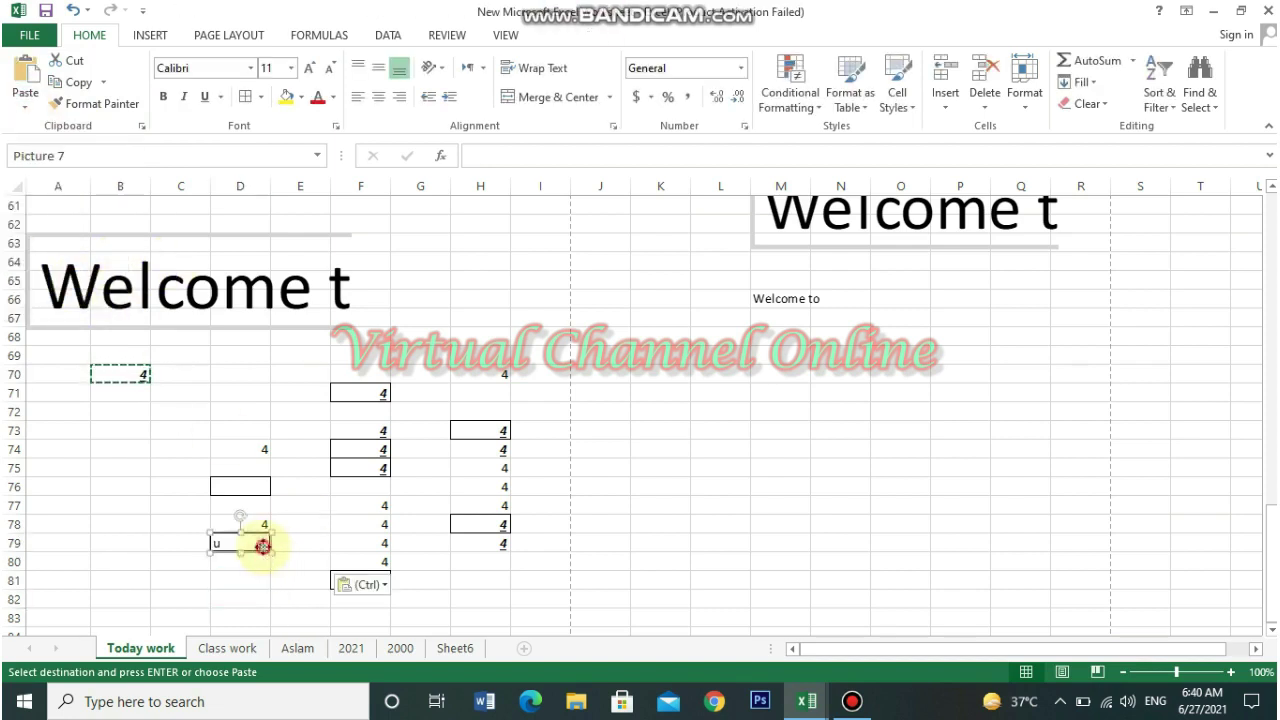
pyautogui.moveTo(266, 545); pyautogui.dragTo(295, 570)
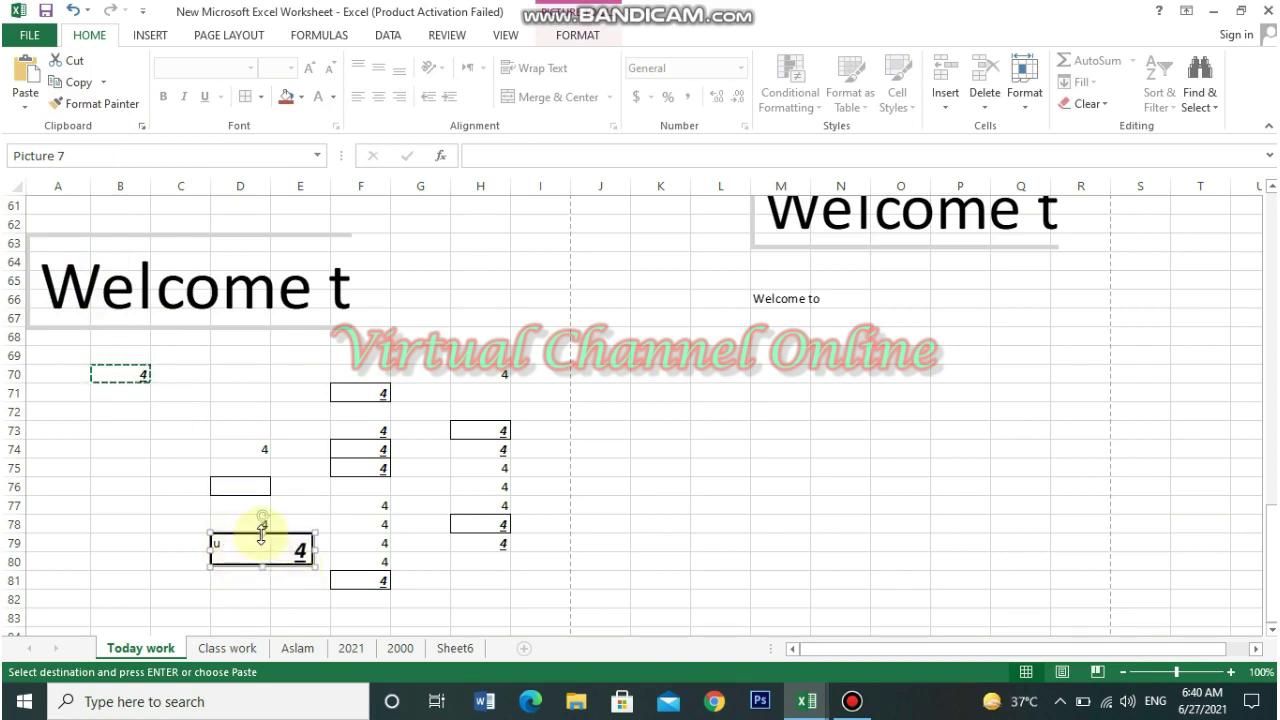
pyautogui.click(250, 580)
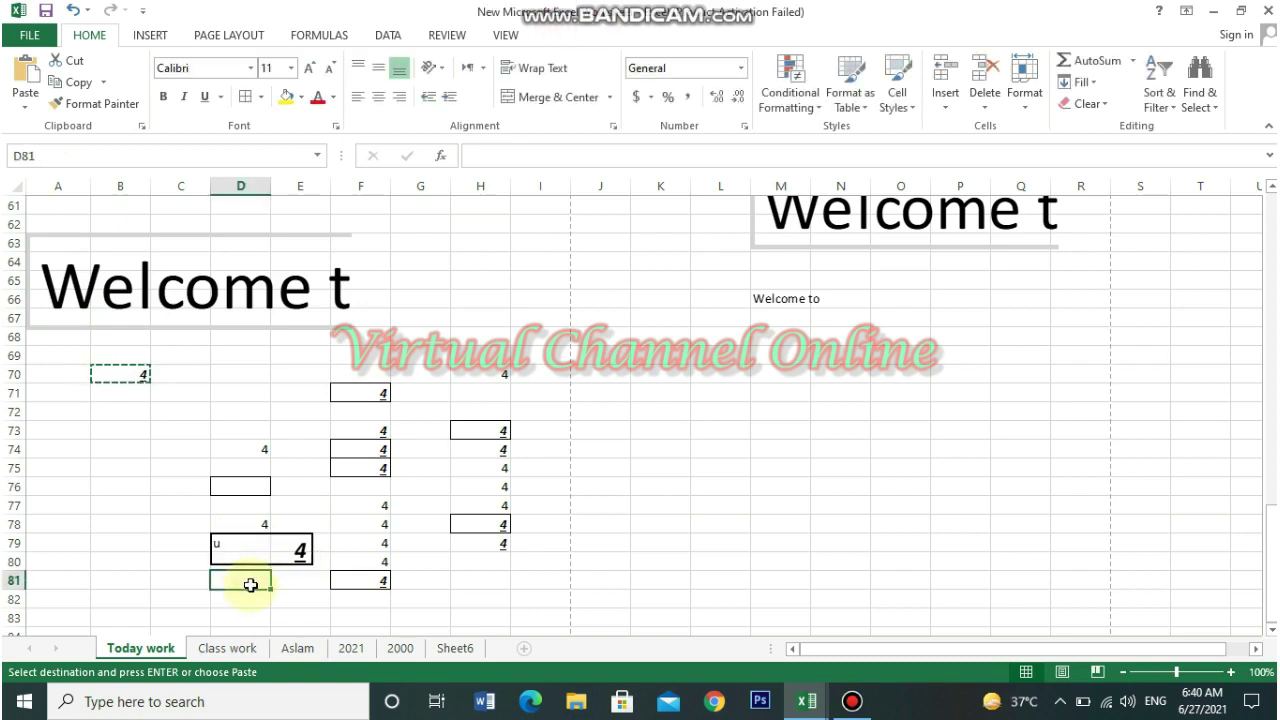
# Copy cell B70, paste it at E82 as a linked picture, and select the picture to check its source reference
pyautogui.click(113, 372)
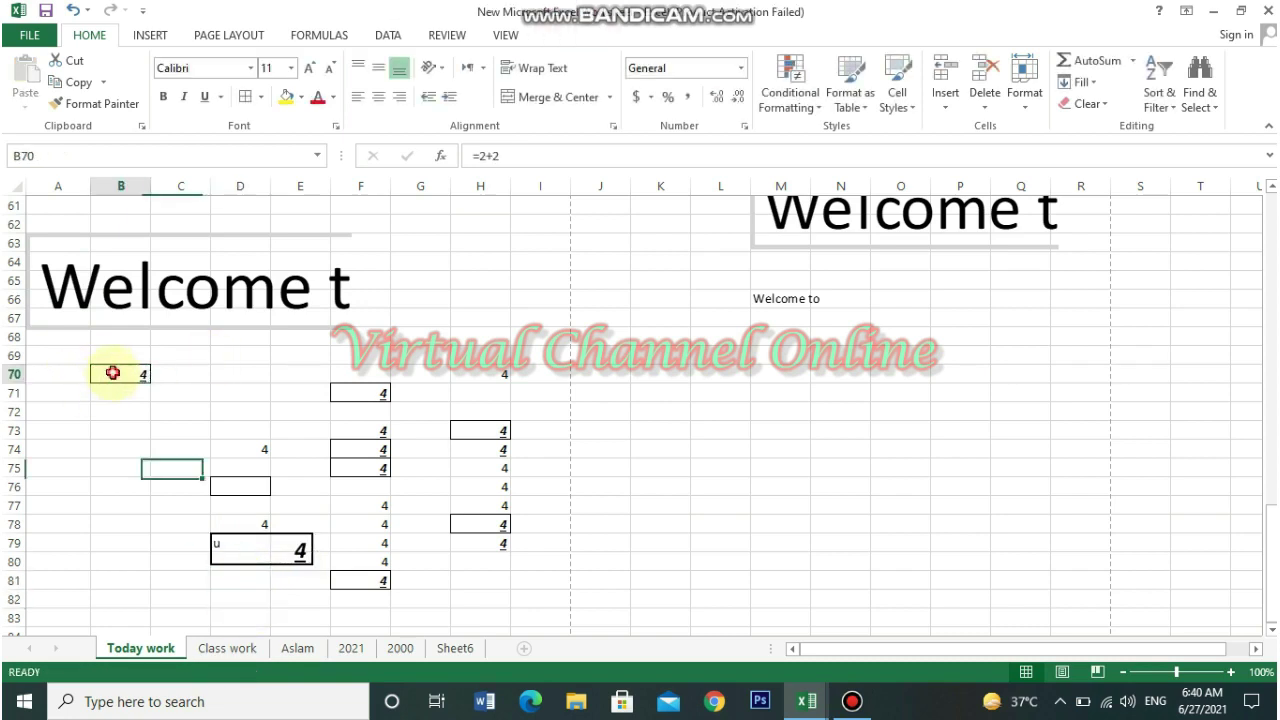
pyautogui.click(60, 82)
pyautogui.click(290, 600)
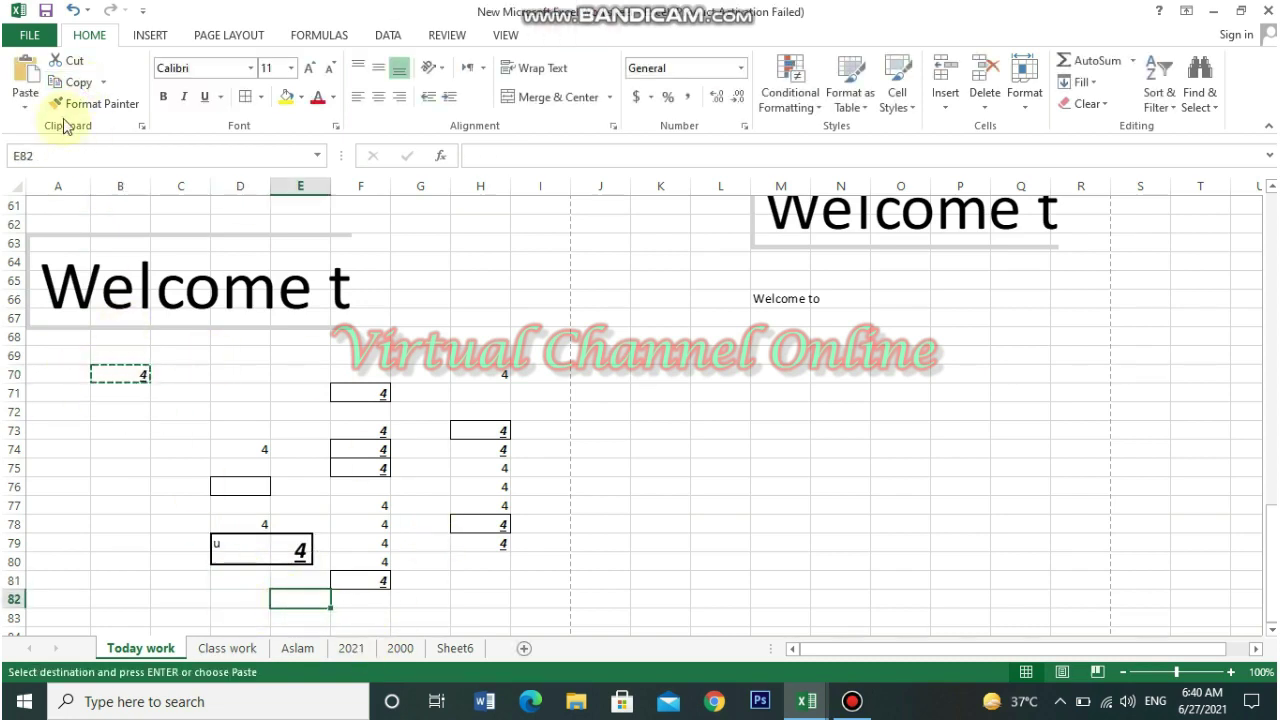
pyautogui.click(24, 107)
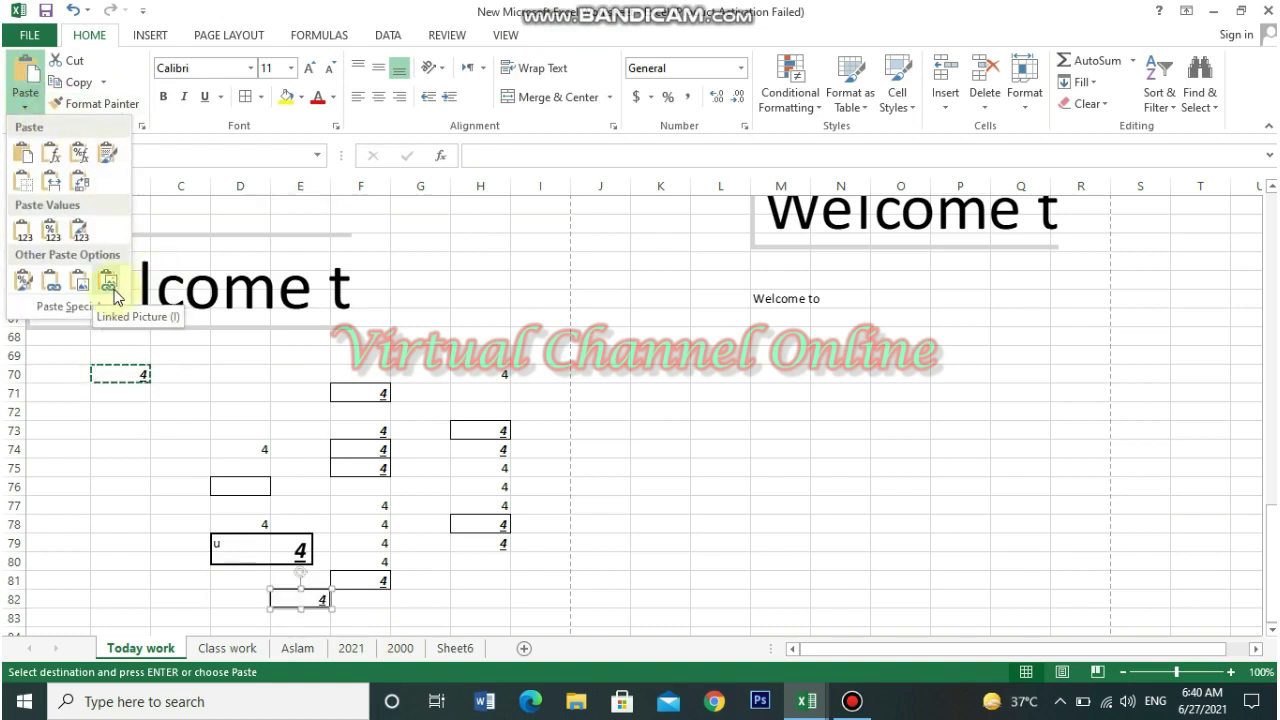
pyautogui.click(109, 287)
pyautogui.click(545, 600)
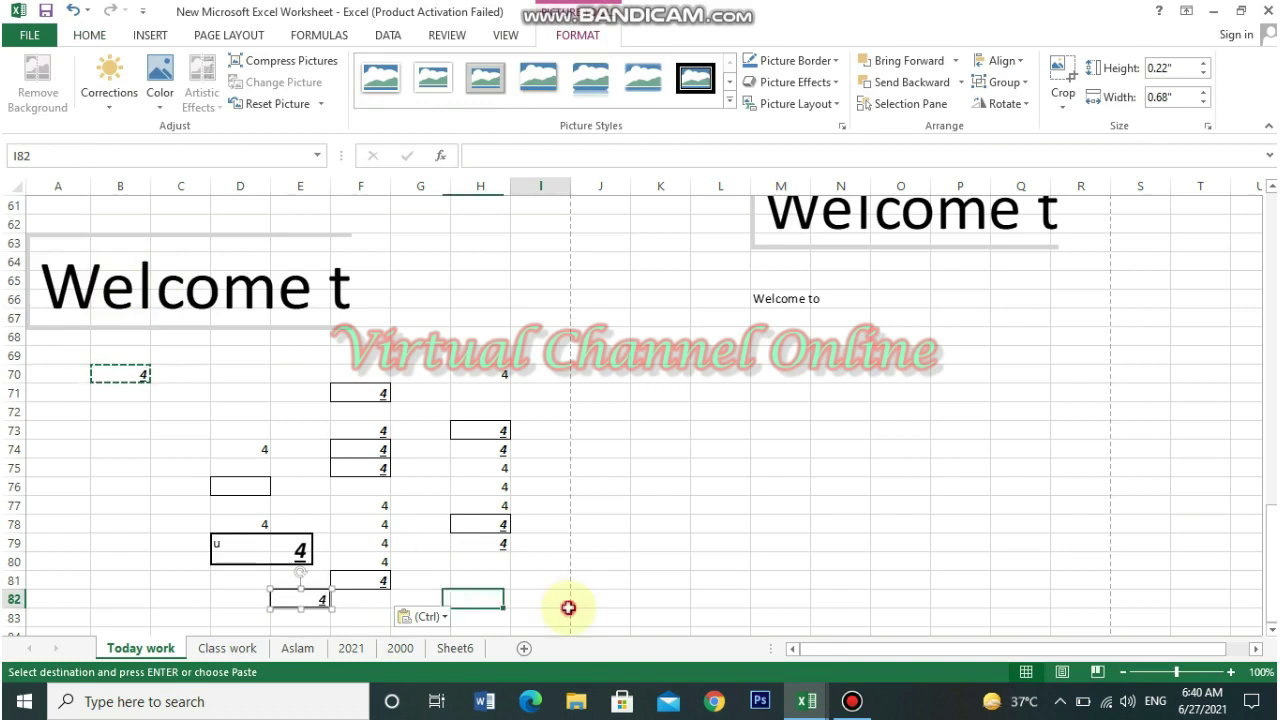
pyautogui.click(318, 602)
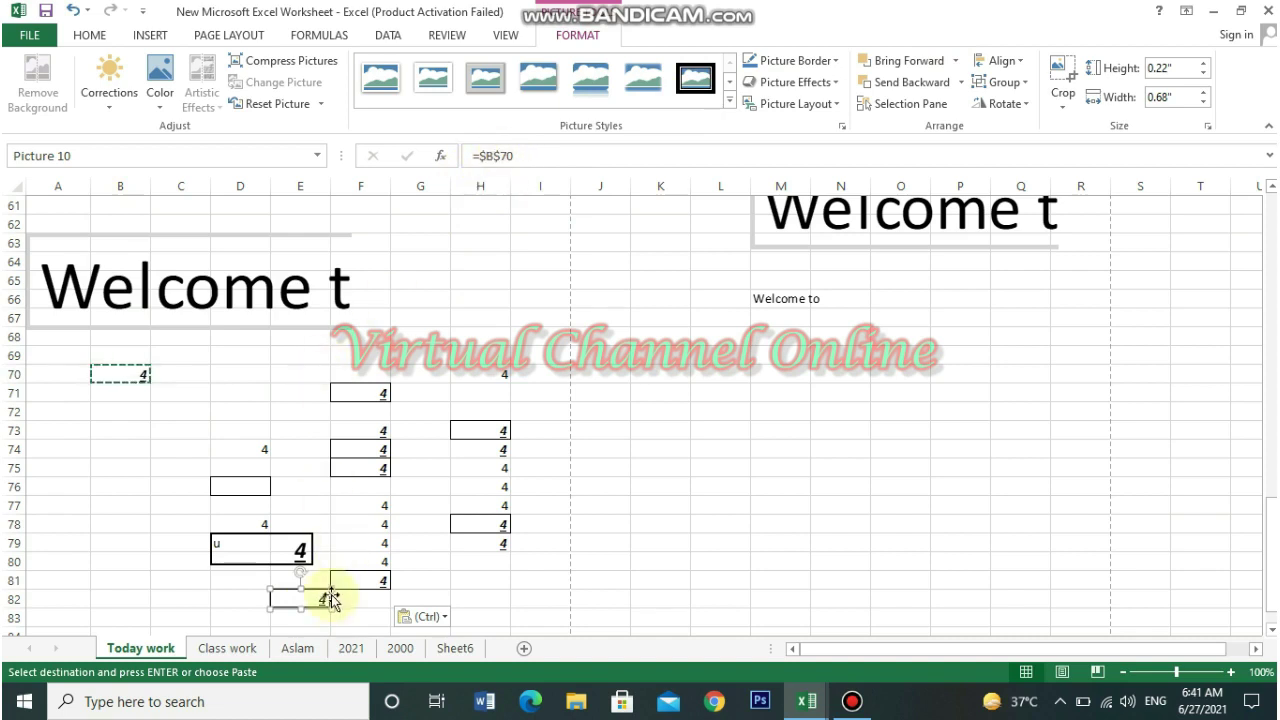
# Enter the text Welcome in cell A85
pyautogui.scroll(-1, 300, 450)
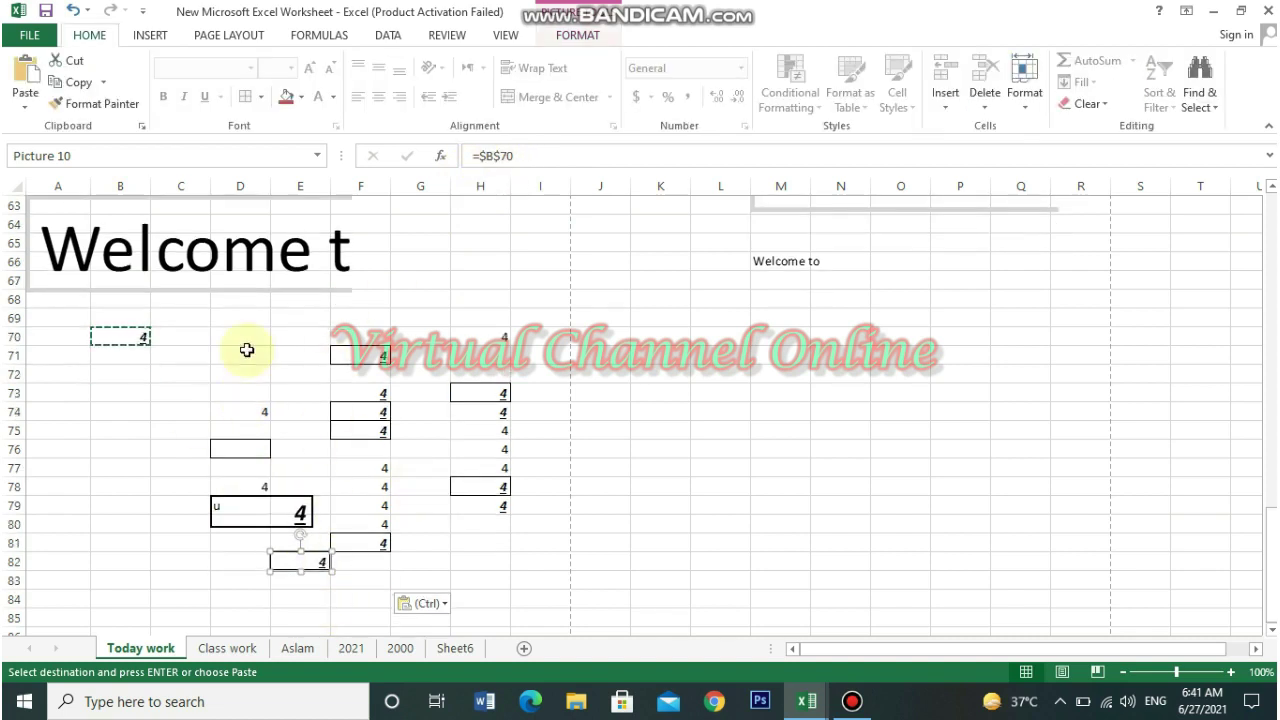
pyautogui.click(81, 246)
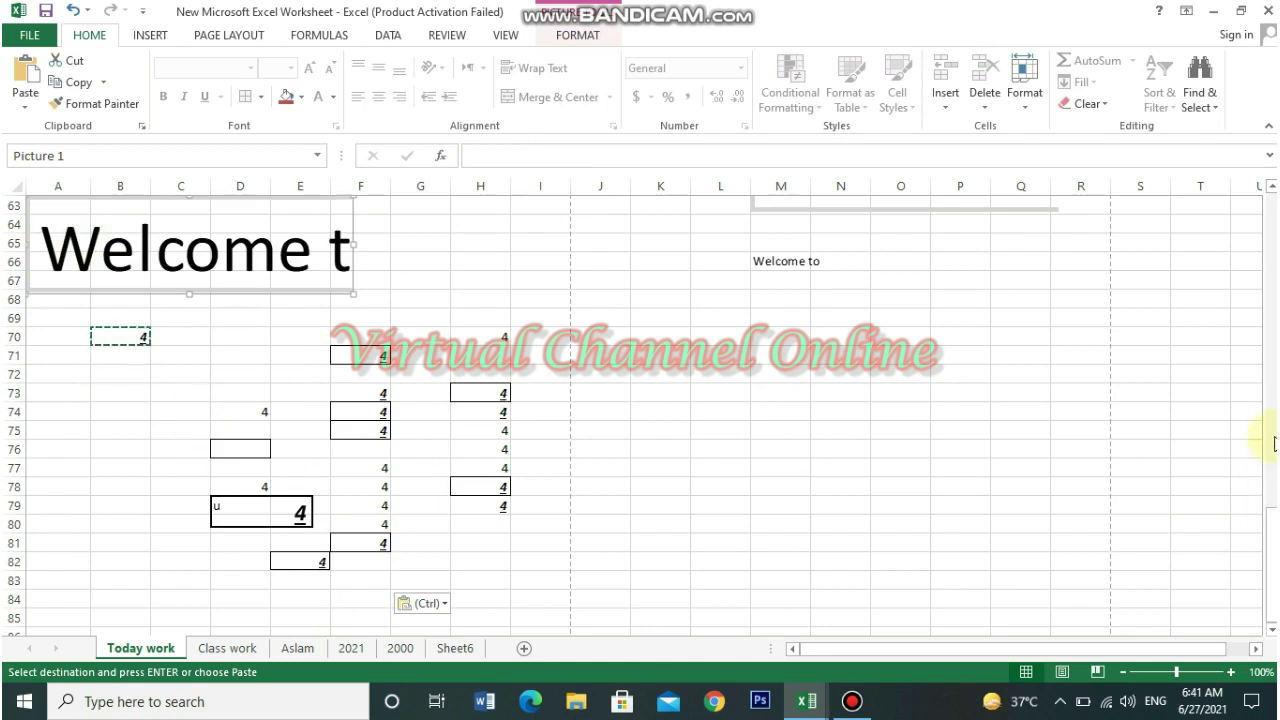
pyautogui.click(57, 621)
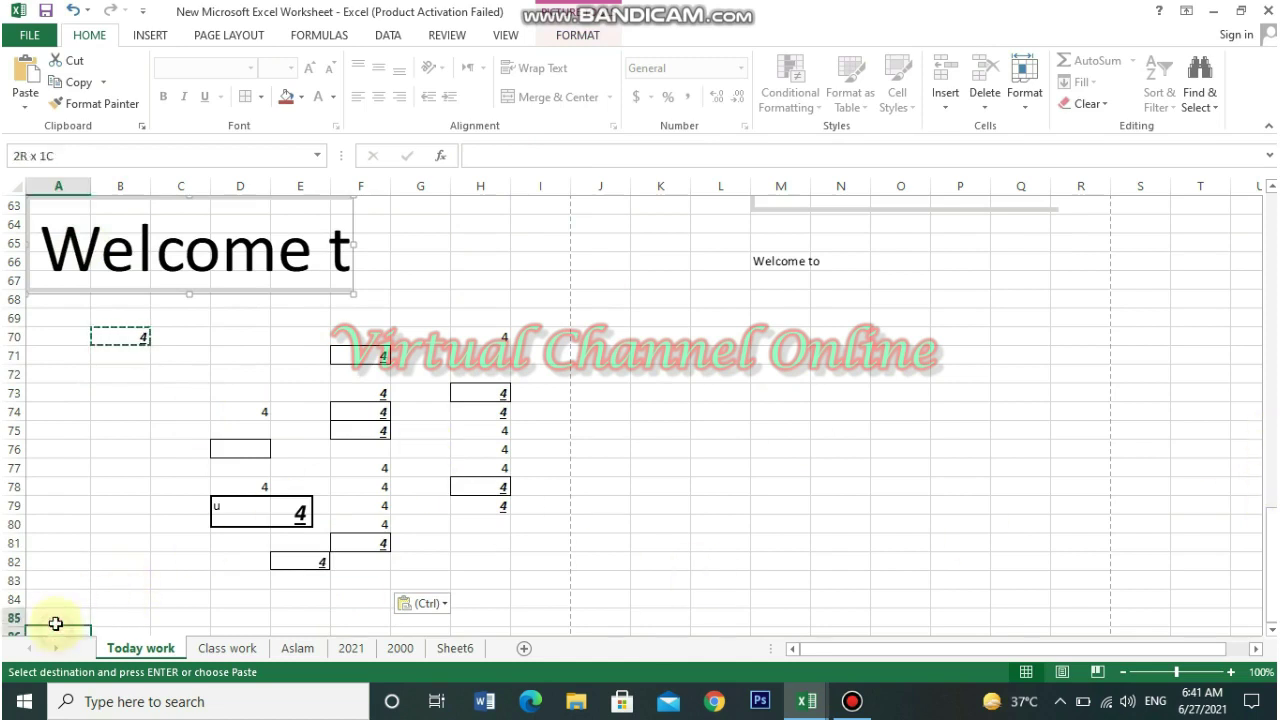
pyautogui.doubleClick(57, 620)
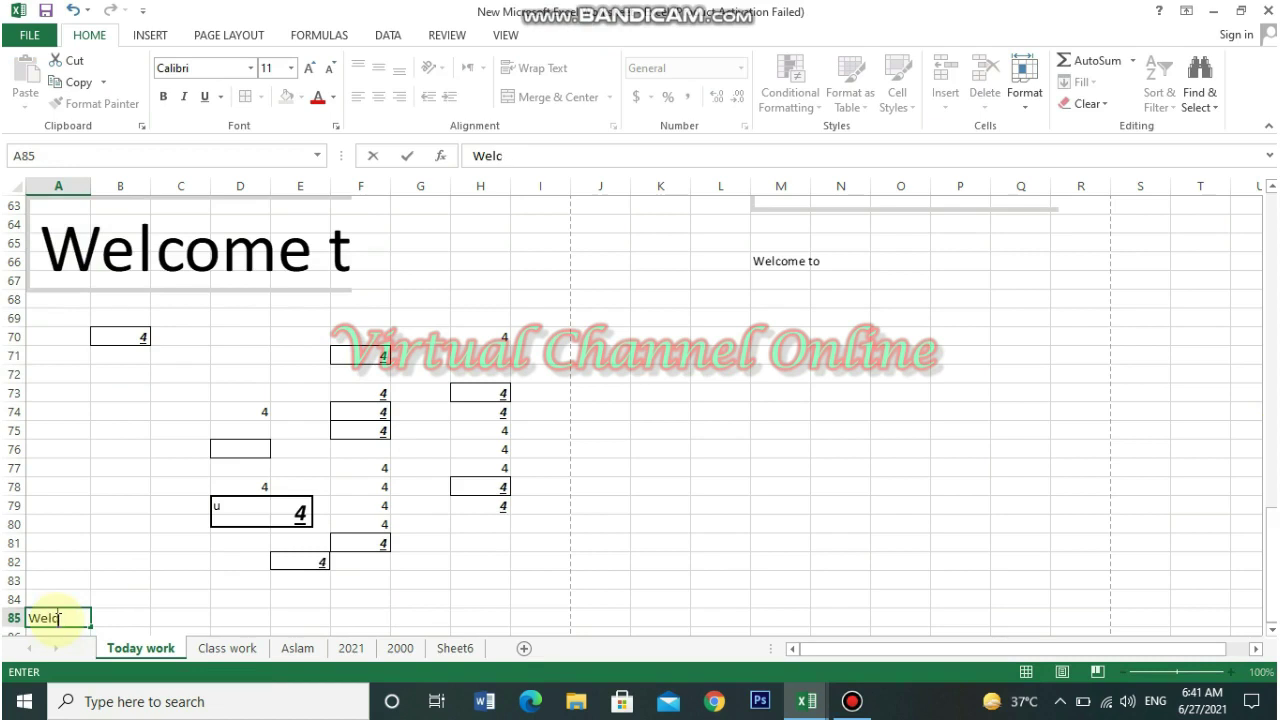
pyautogui.click(186, 596)
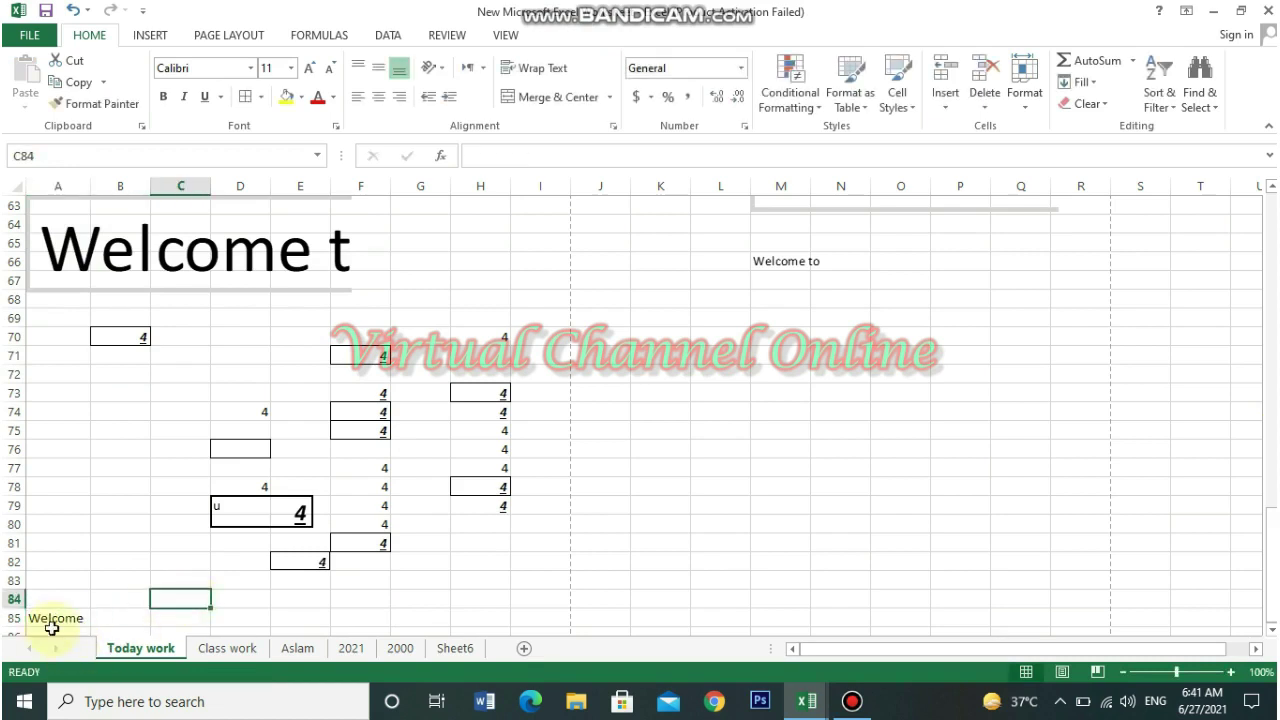
# Format cell A85 with the Adobe Fan Heiti Std B font in bold, italic, underlined and red
pyautogui.click(61, 614)
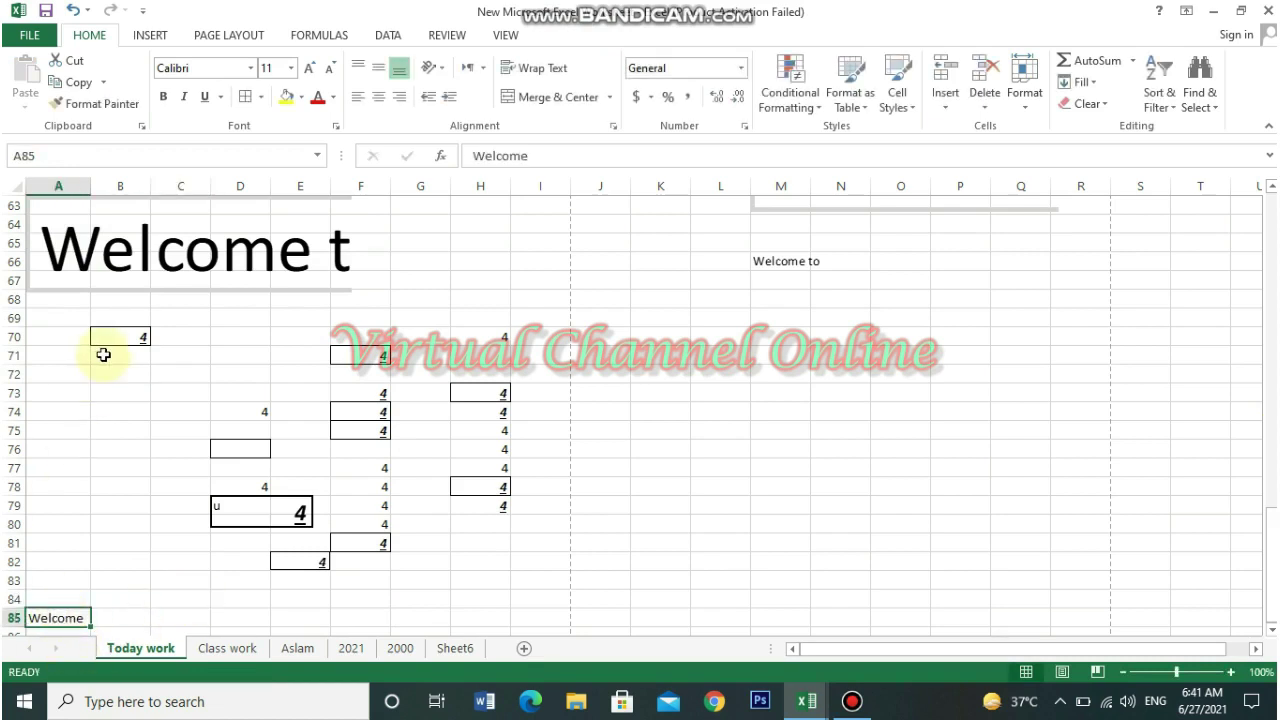
pyautogui.click(250, 68)
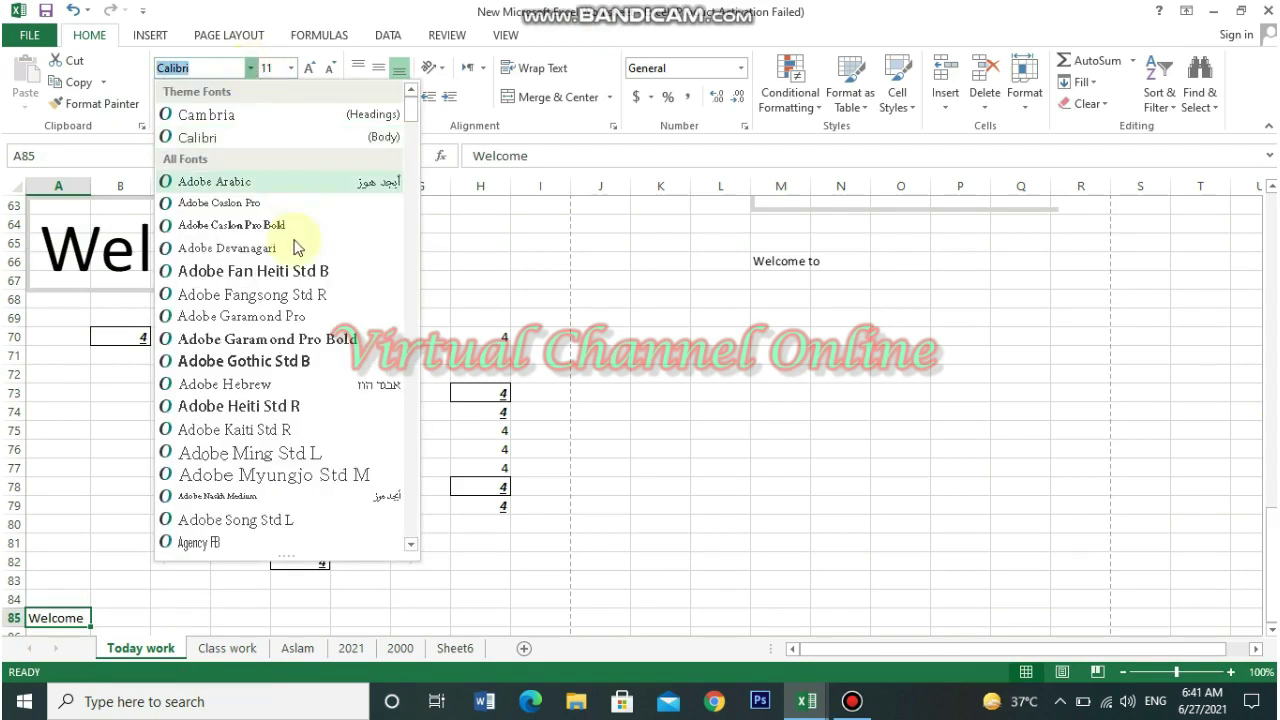
pyautogui.click(270, 271)
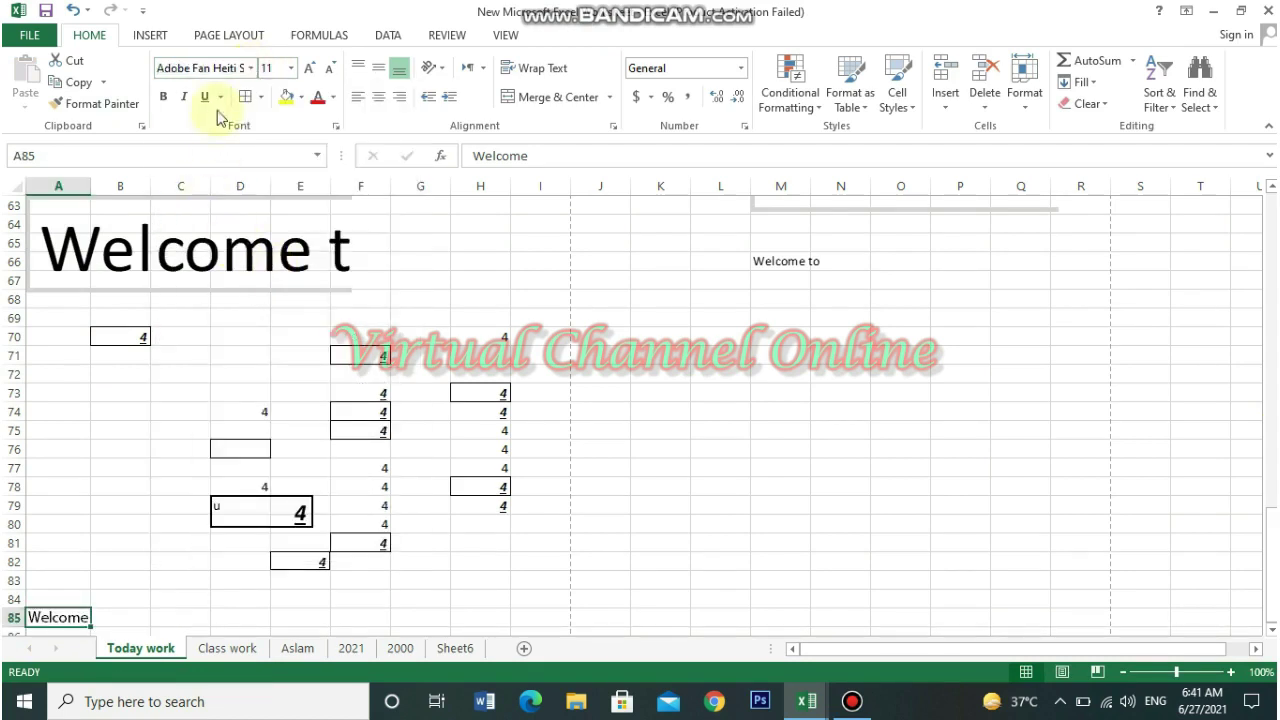
pyautogui.click(187, 96)
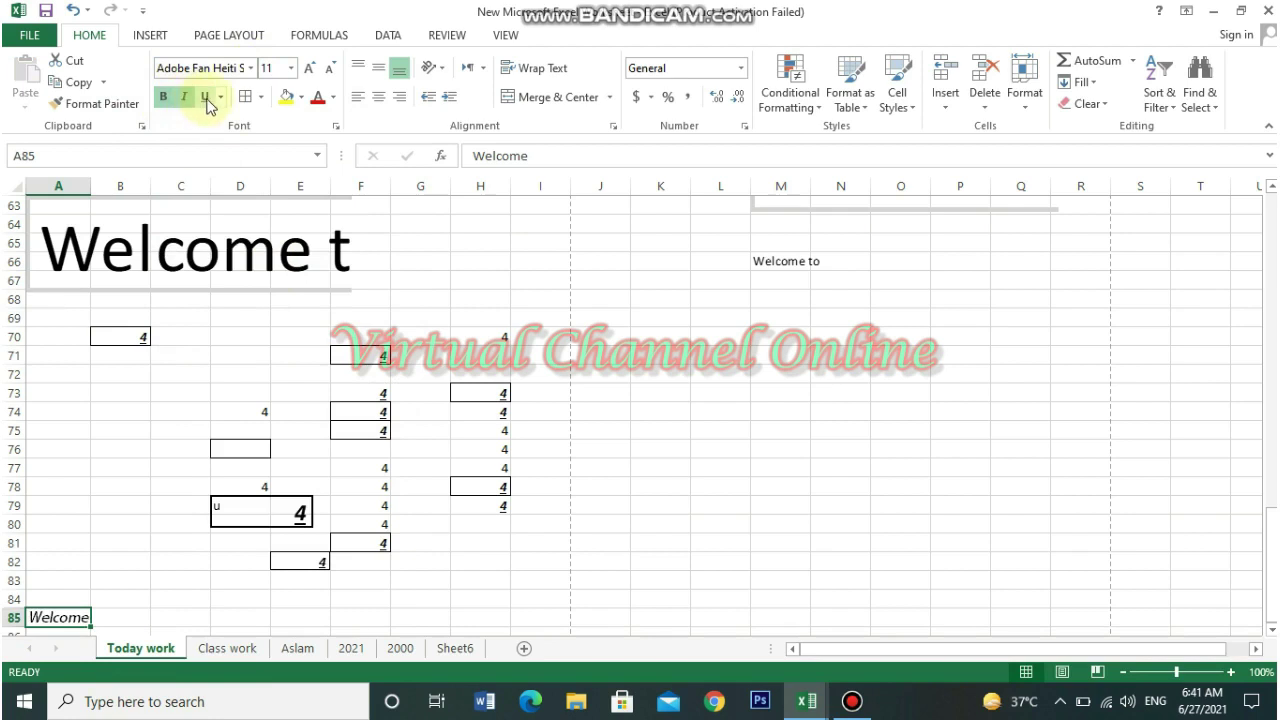
pyautogui.click(335, 97)
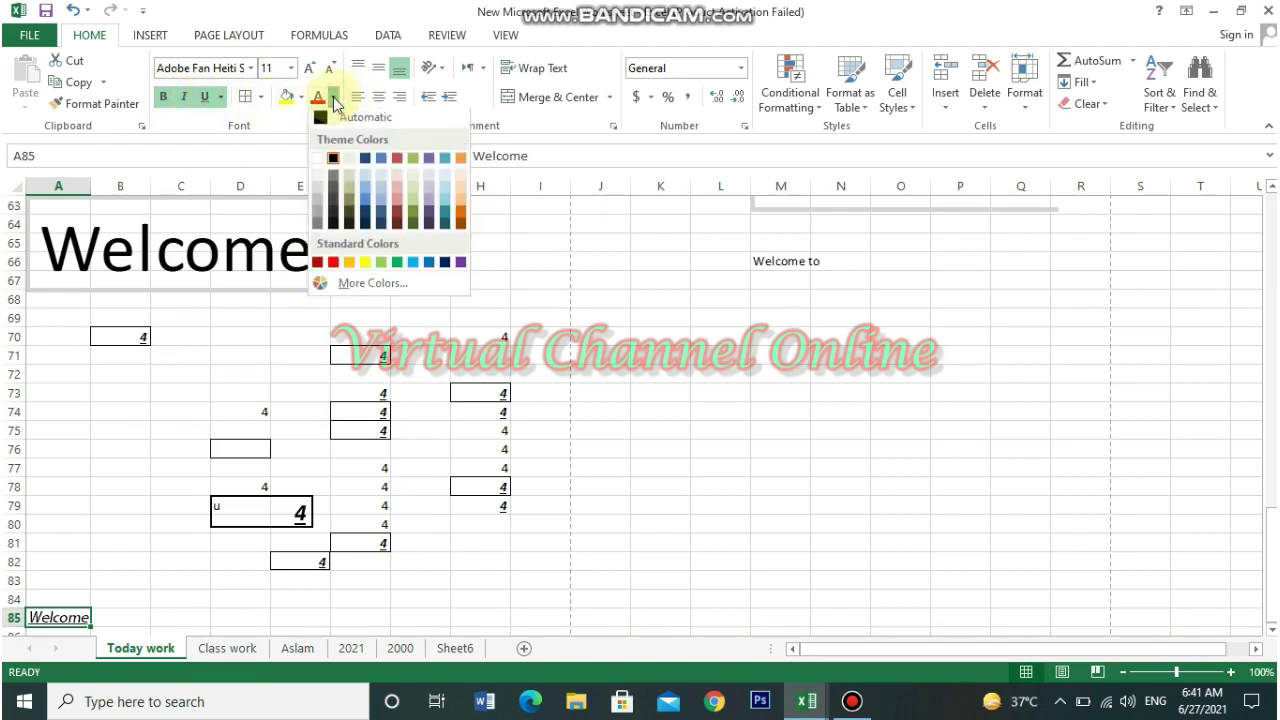
pyautogui.click(337, 266)
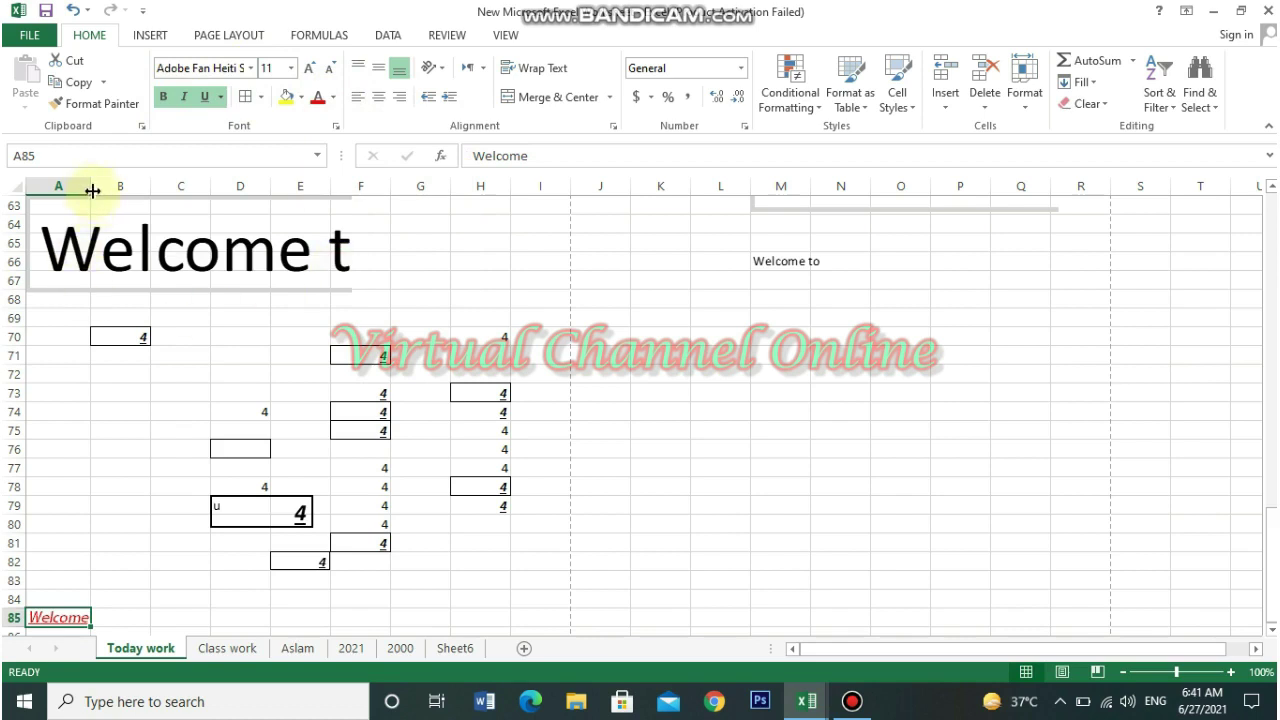
# Increase the font size of A85 to 18 and widen column A to fit the enlarged word
pyautogui.moveTo(92, 190); pyautogui.dragTo(125, 188)
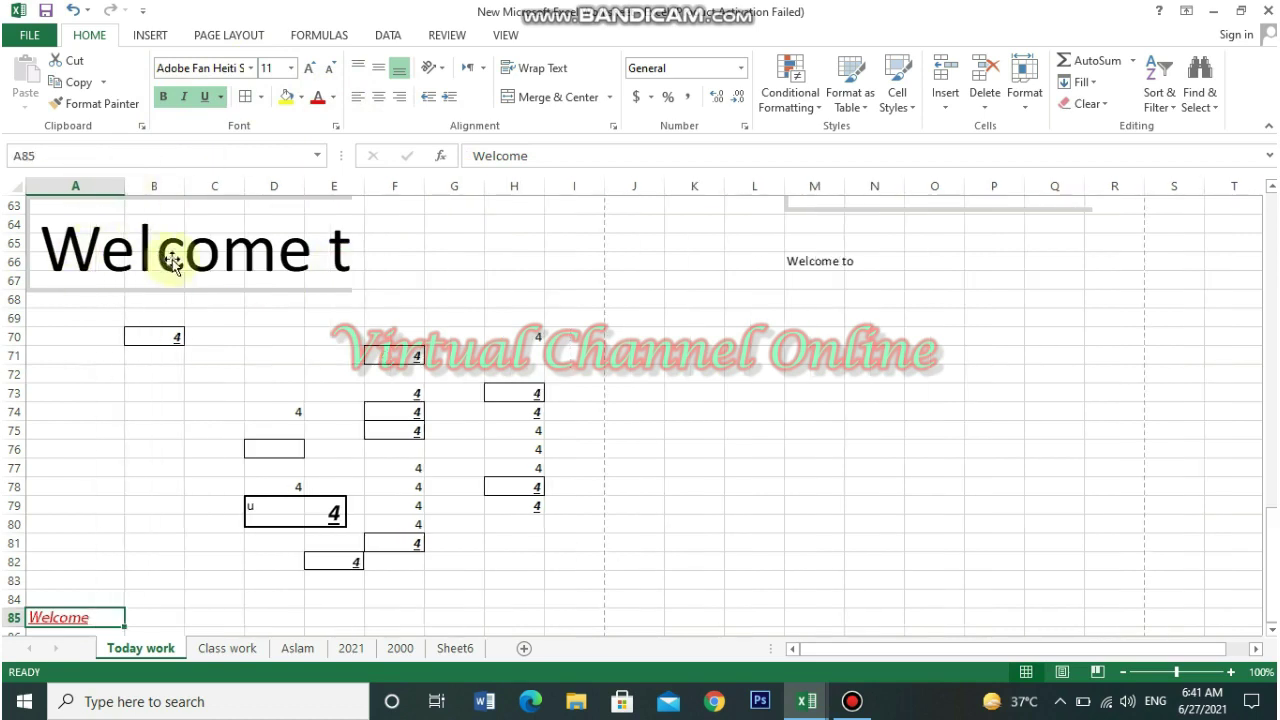
pyautogui.click(309, 69)
pyautogui.click(309, 69)
pyautogui.click(309, 69)
pyautogui.click(309, 69)
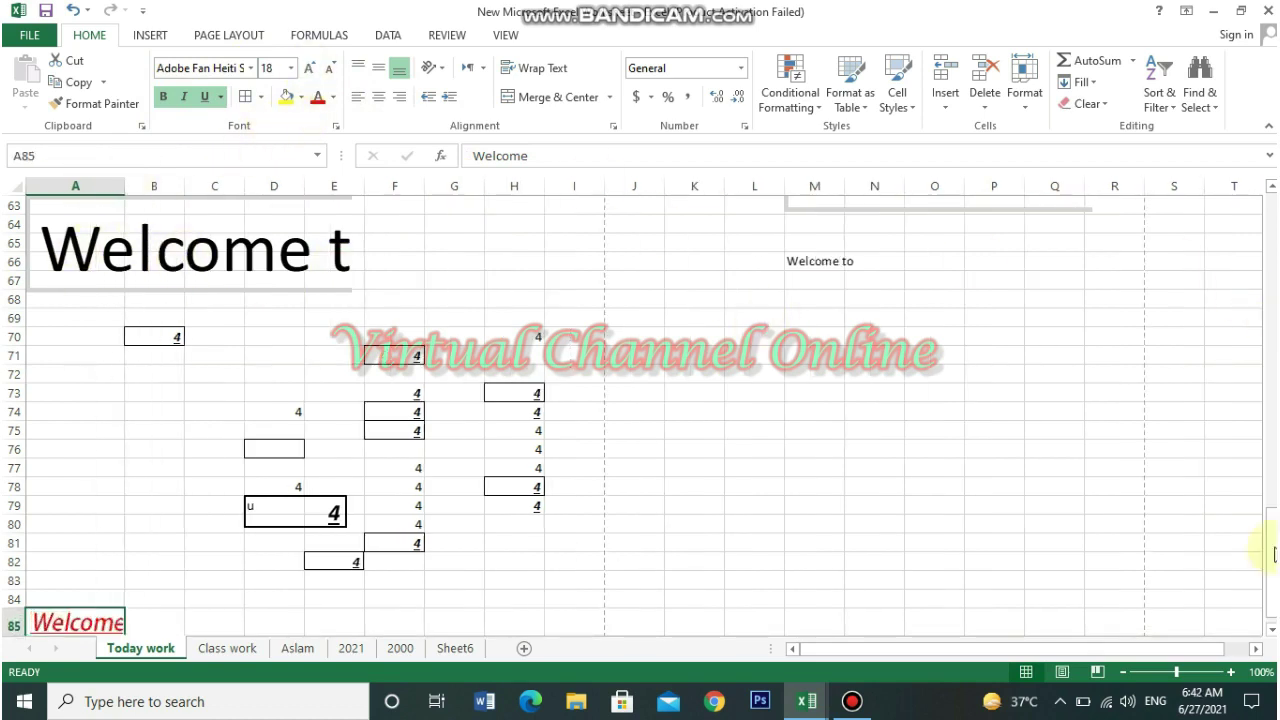
pyautogui.moveTo(1268, 568); pyautogui.dragTo(1268, 573)
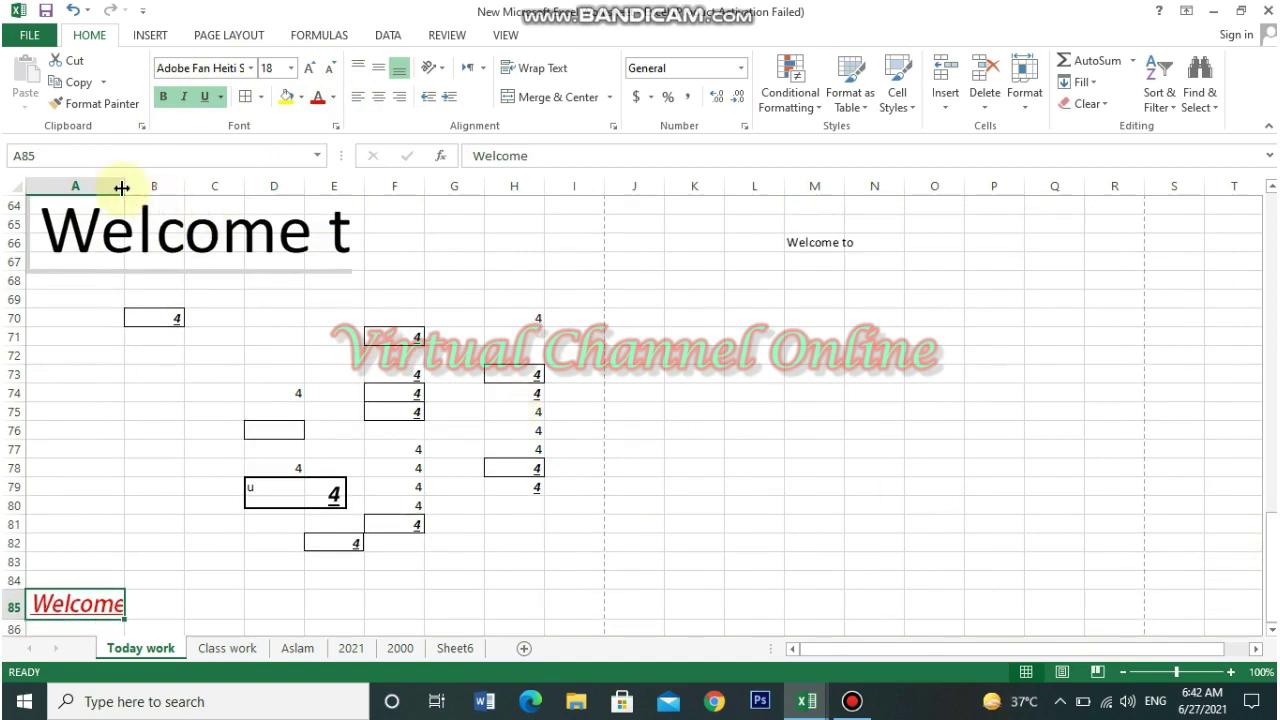
pyautogui.moveTo(121, 187); pyautogui.dragTo(146, 188)
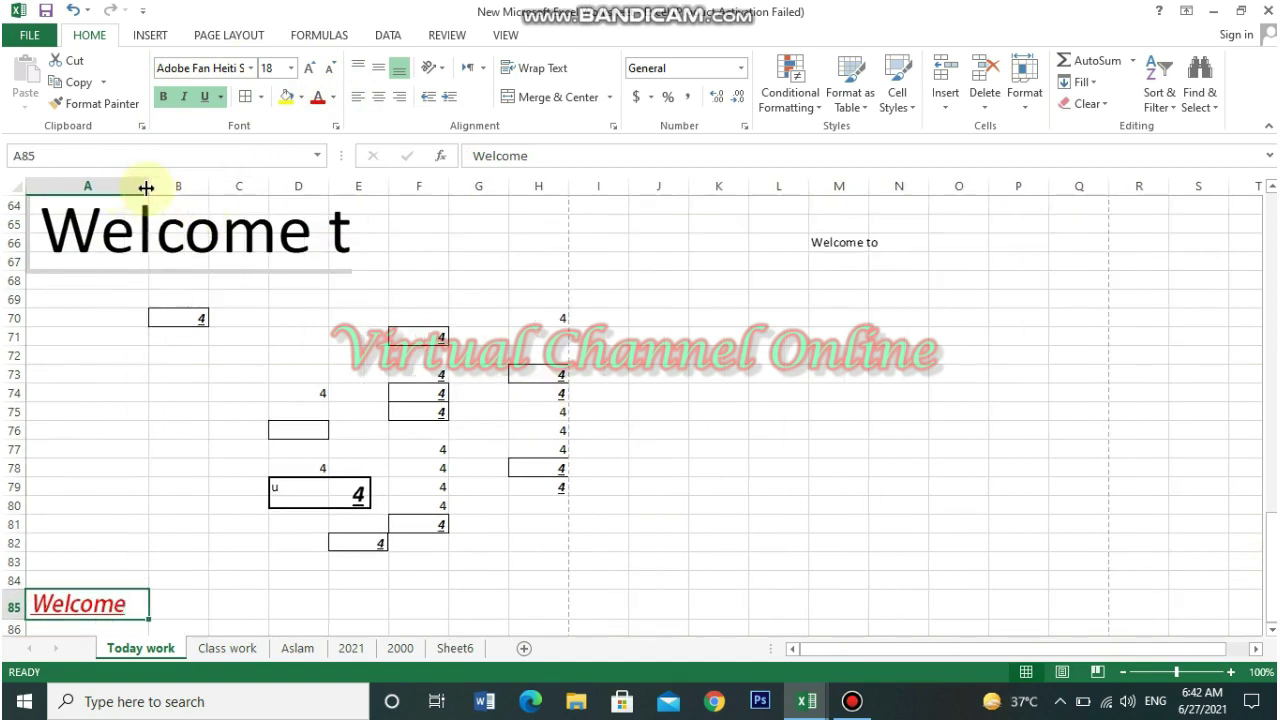
# Increase the height of row 64 and widen column A further
pyautogui.moveTo(12, 215); pyautogui.dragTo(14, 254)
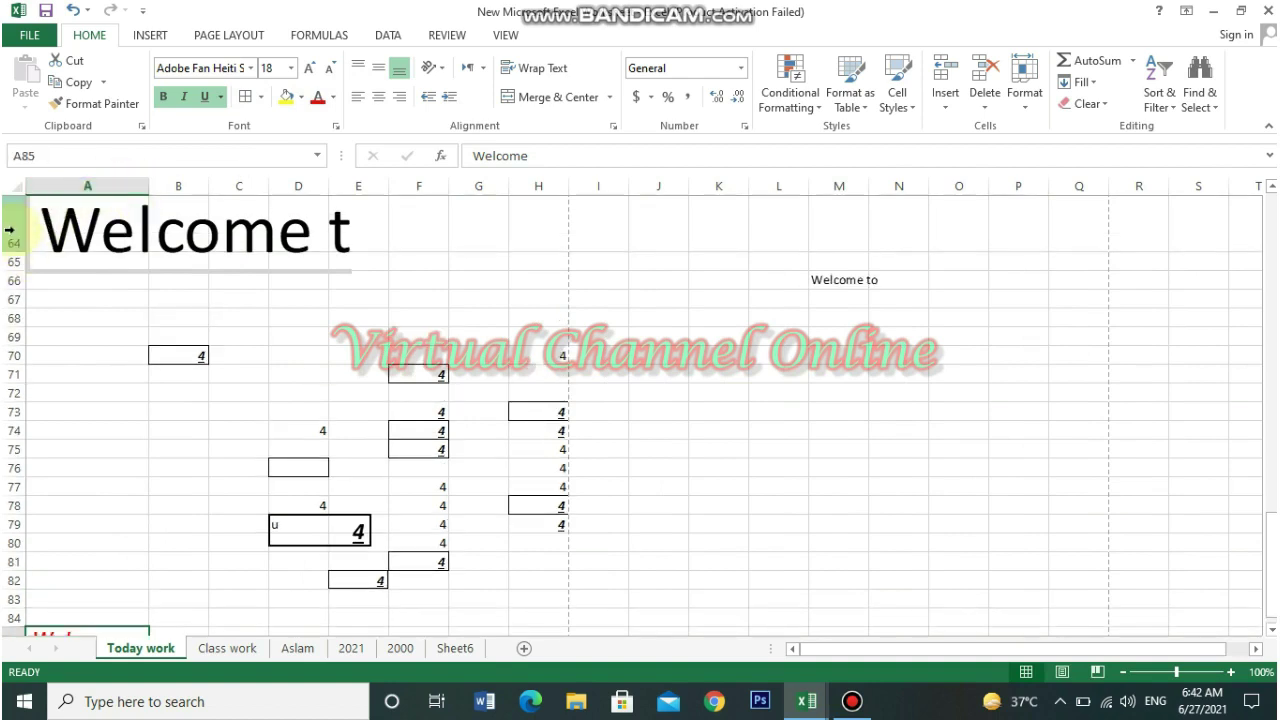
pyautogui.moveTo(148, 185); pyautogui.dragTo(186, 185)
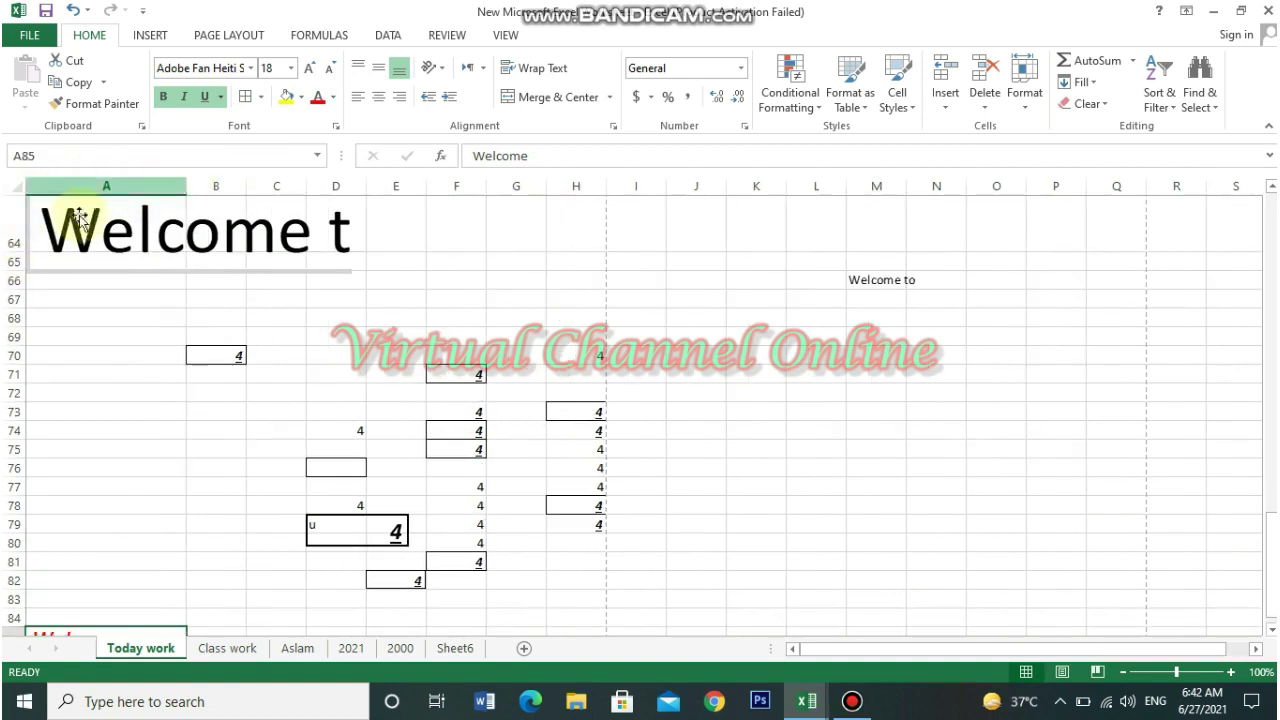
pyautogui.moveTo(17, 251); pyautogui.dragTo(14, 280)
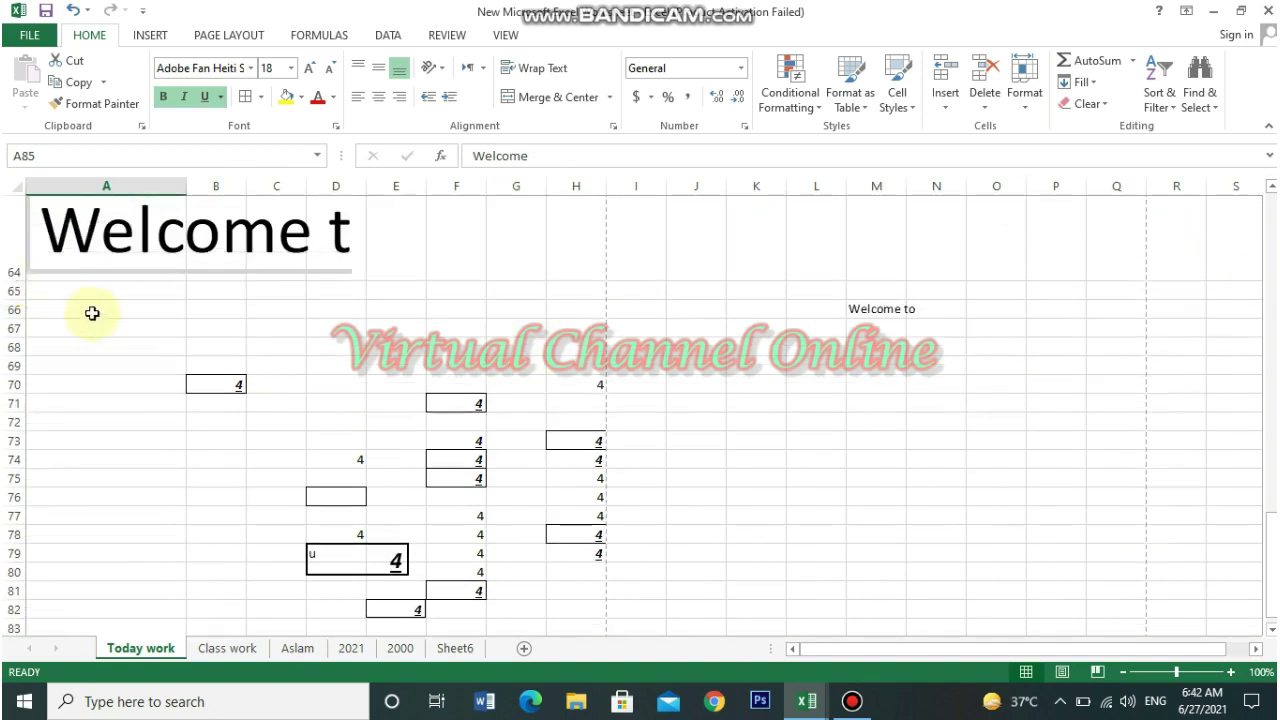
# Copy cell A85, paste it with its formatting into F86, and widen column F to fit the word
pyautogui.moveTo(1272, 548); pyautogui.dragTo(1272, 556)
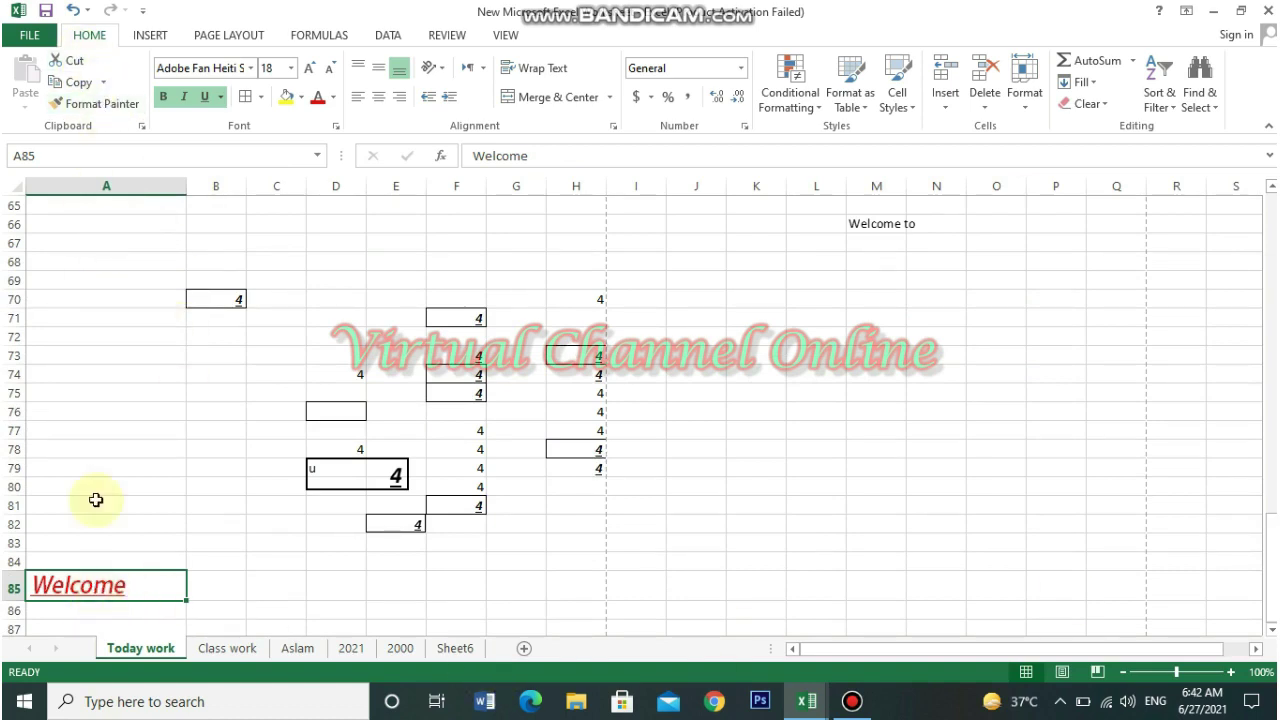
pyautogui.click(72, 82)
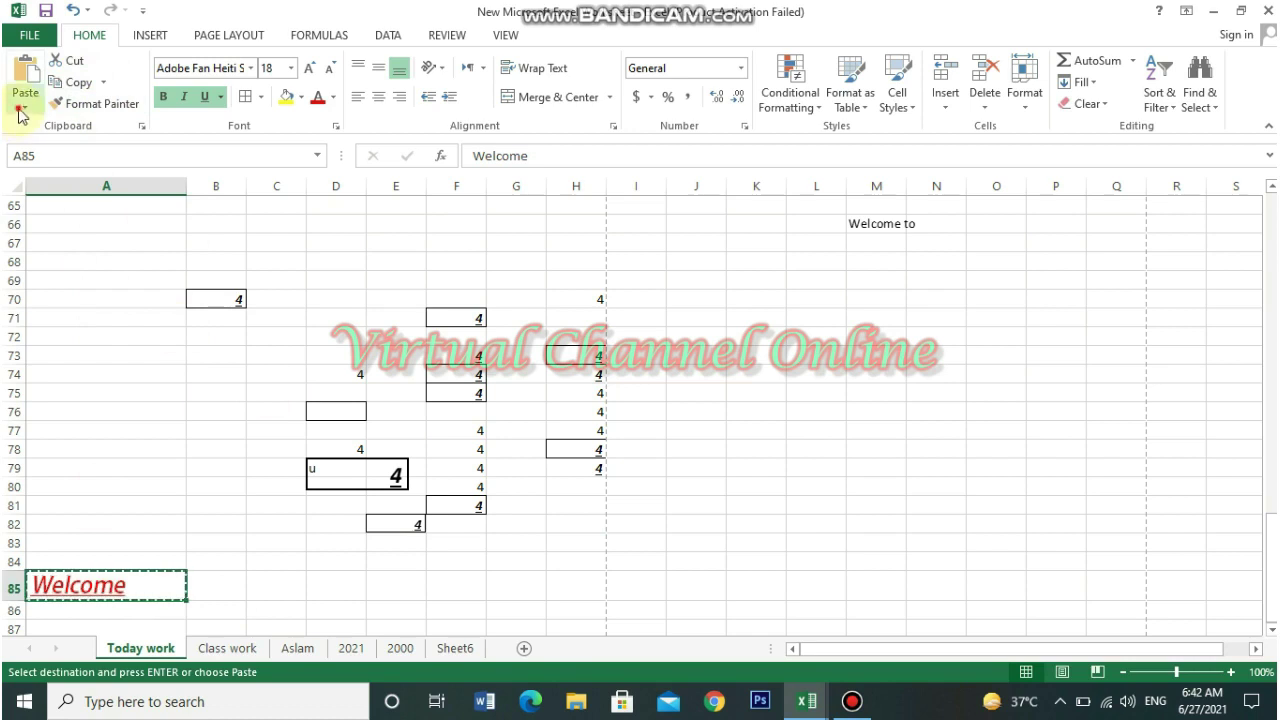
pyautogui.click(25, 106)
pyautogui.click(108, 155)
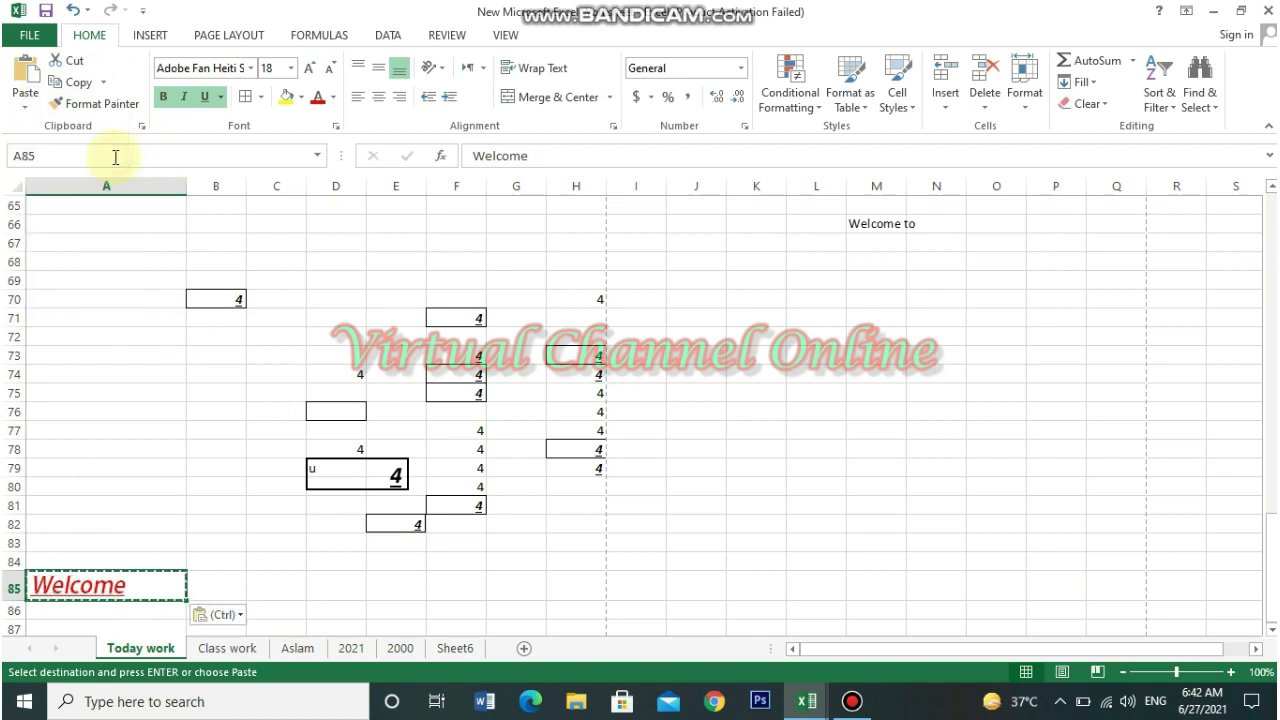
pyautogui.click(474, 607)
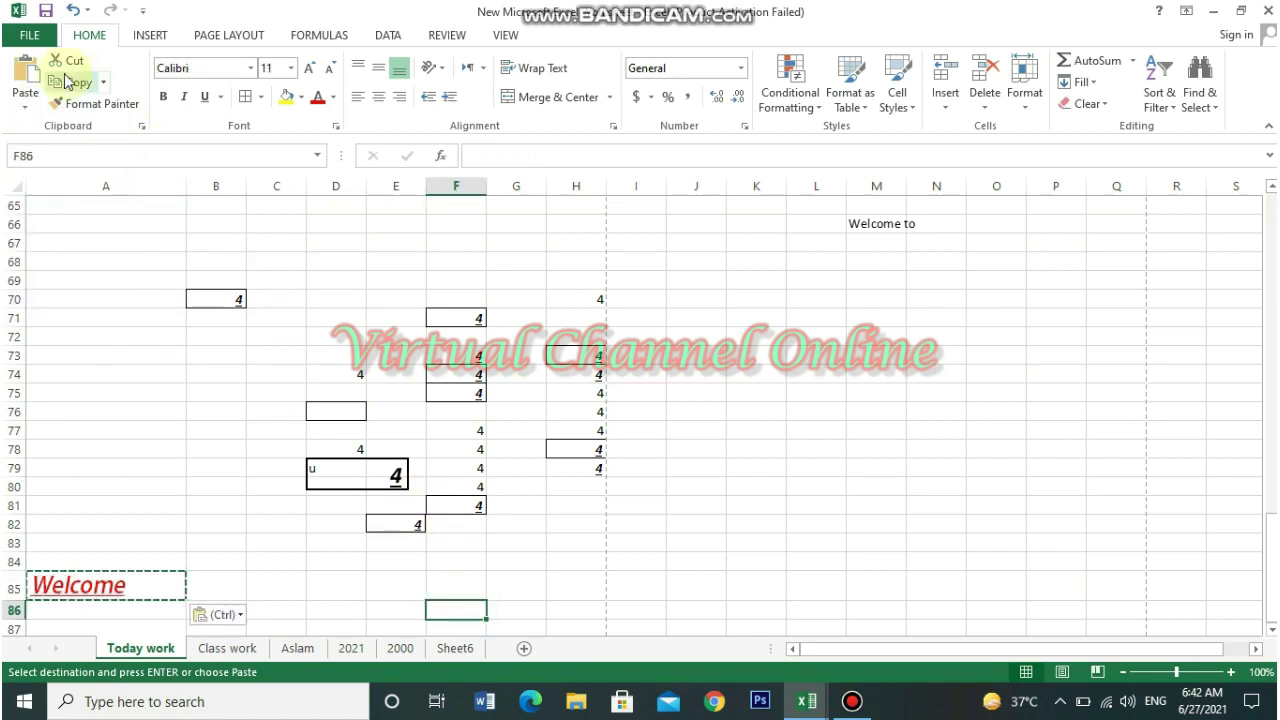
pyautogui.click(26, 104)
pyautogui.click(106, 155)
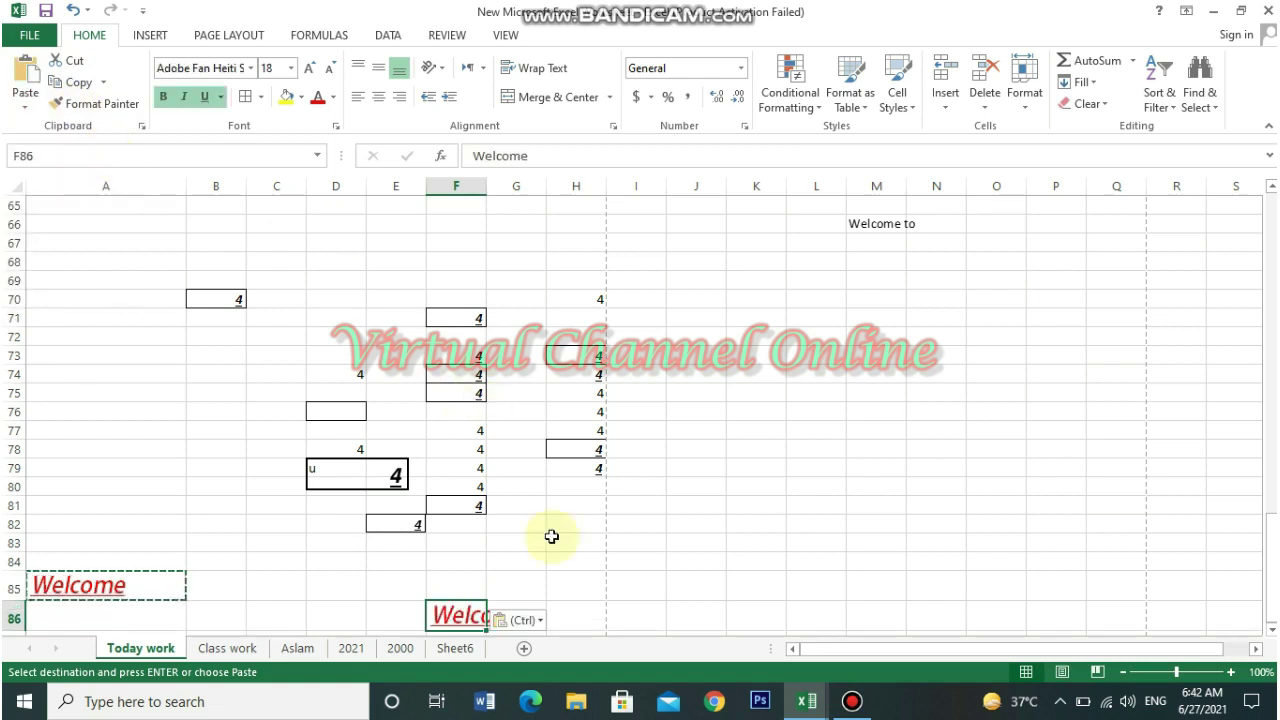
pyautogui.moveTo(484, 187); pyautogui.dragTo(564, 186)
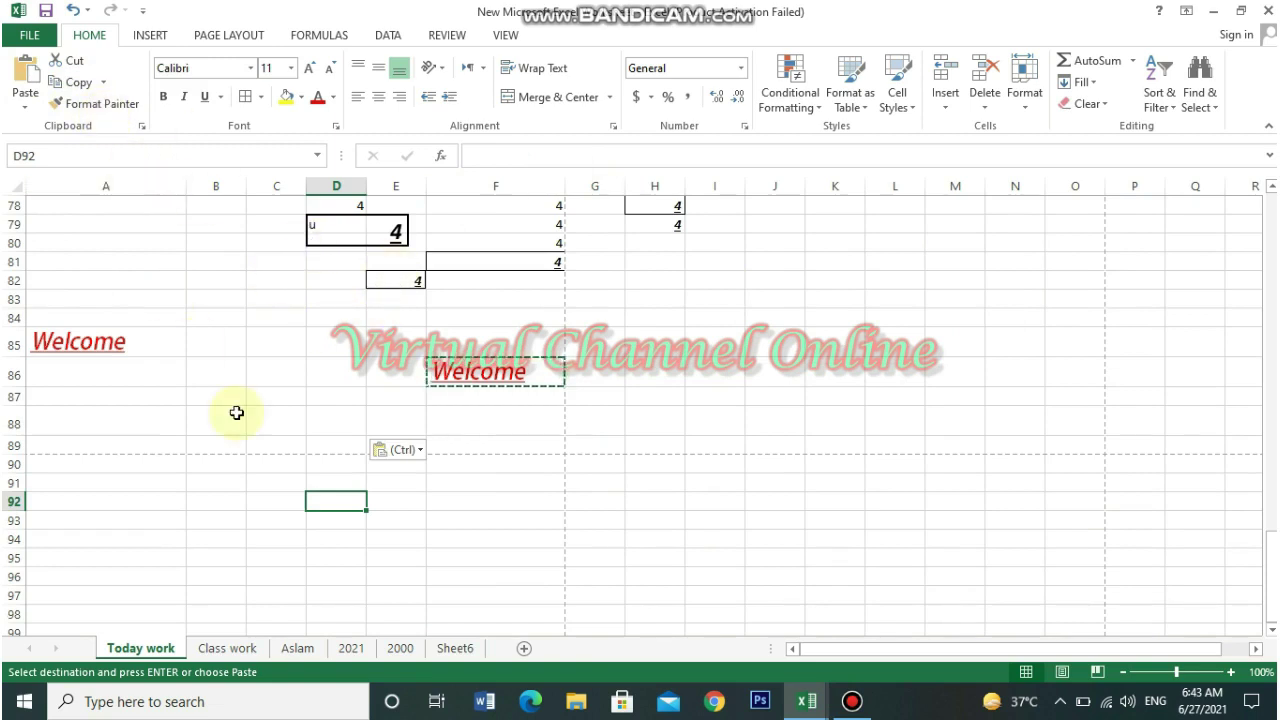
# Paste the copied Welcome from F86 into cell E92 with its formatting
pyautogui.click(460, 373)
pyautogui.click(28, 85)
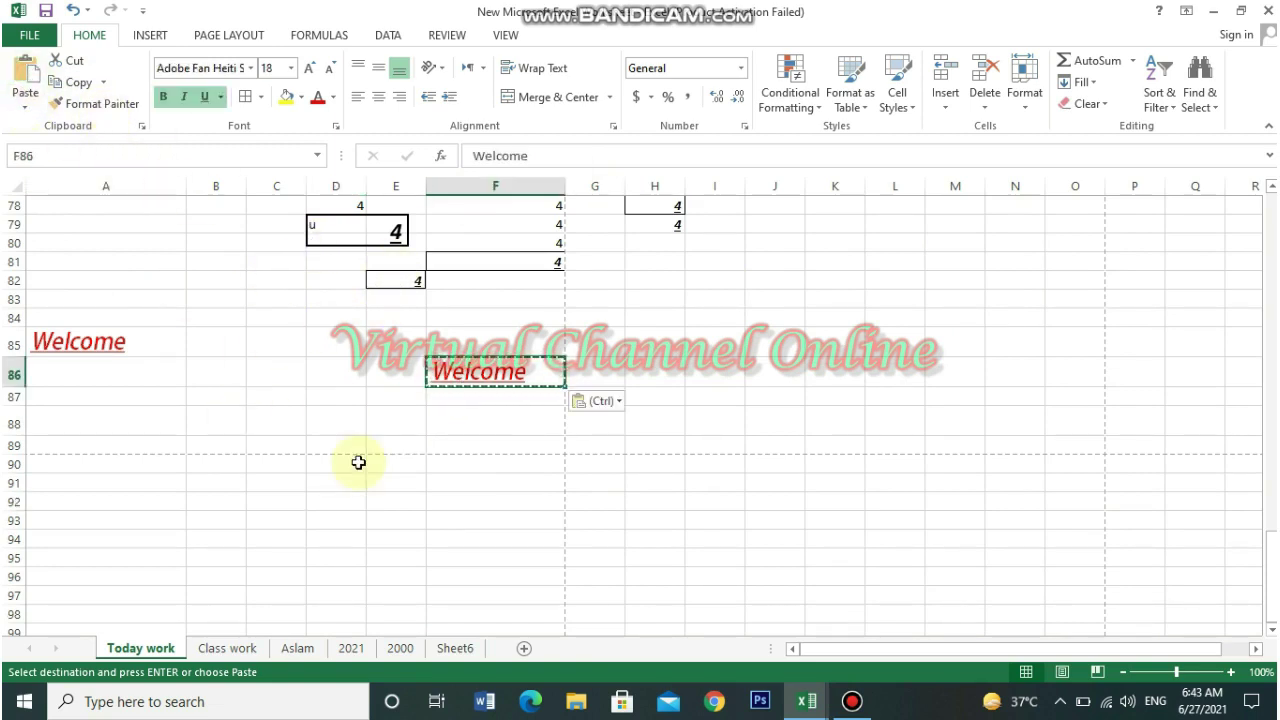
pyautogui.click(380, 500)
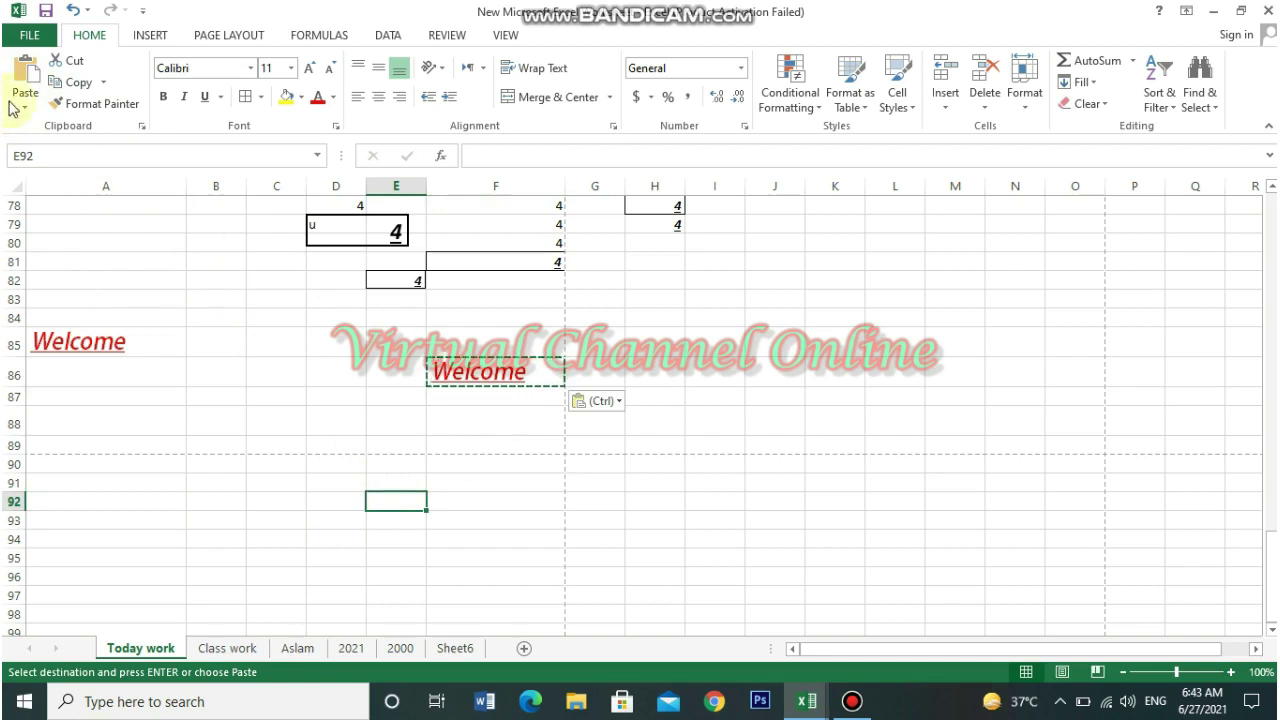
pyautogui.click(26, 76)
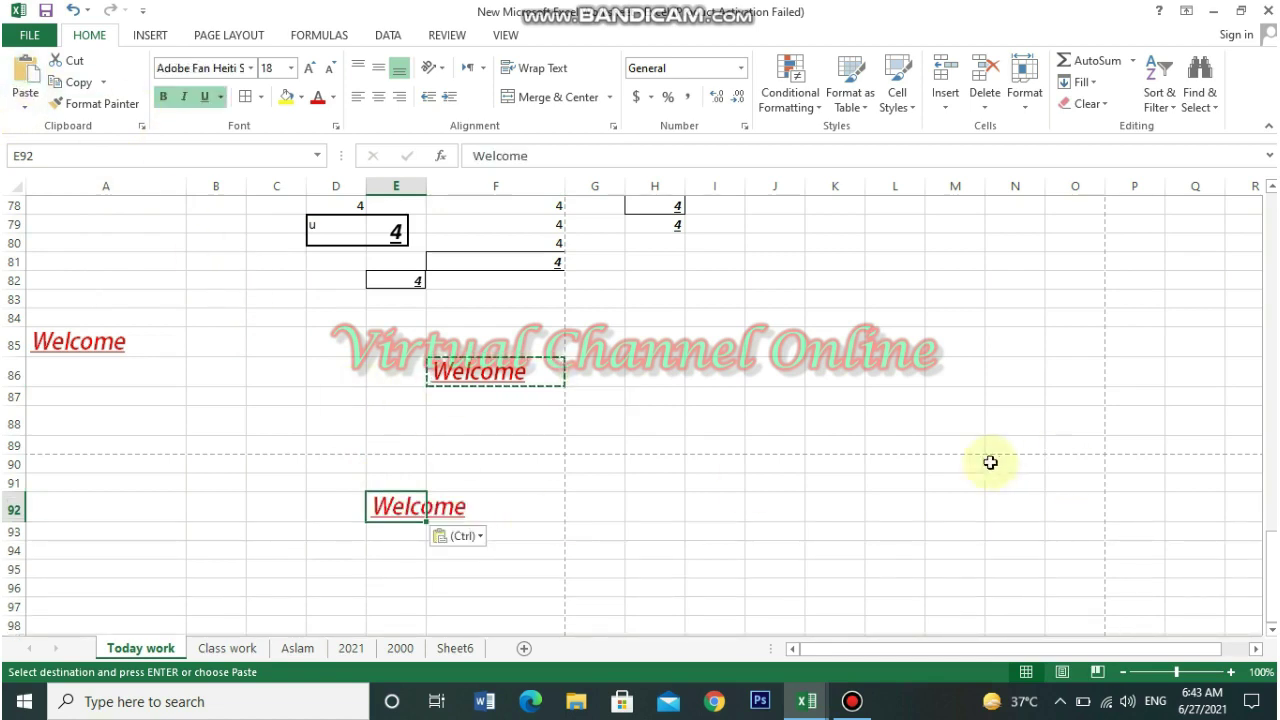
# Enter the text To All in cell D96
pyautogui.click(344, 585)
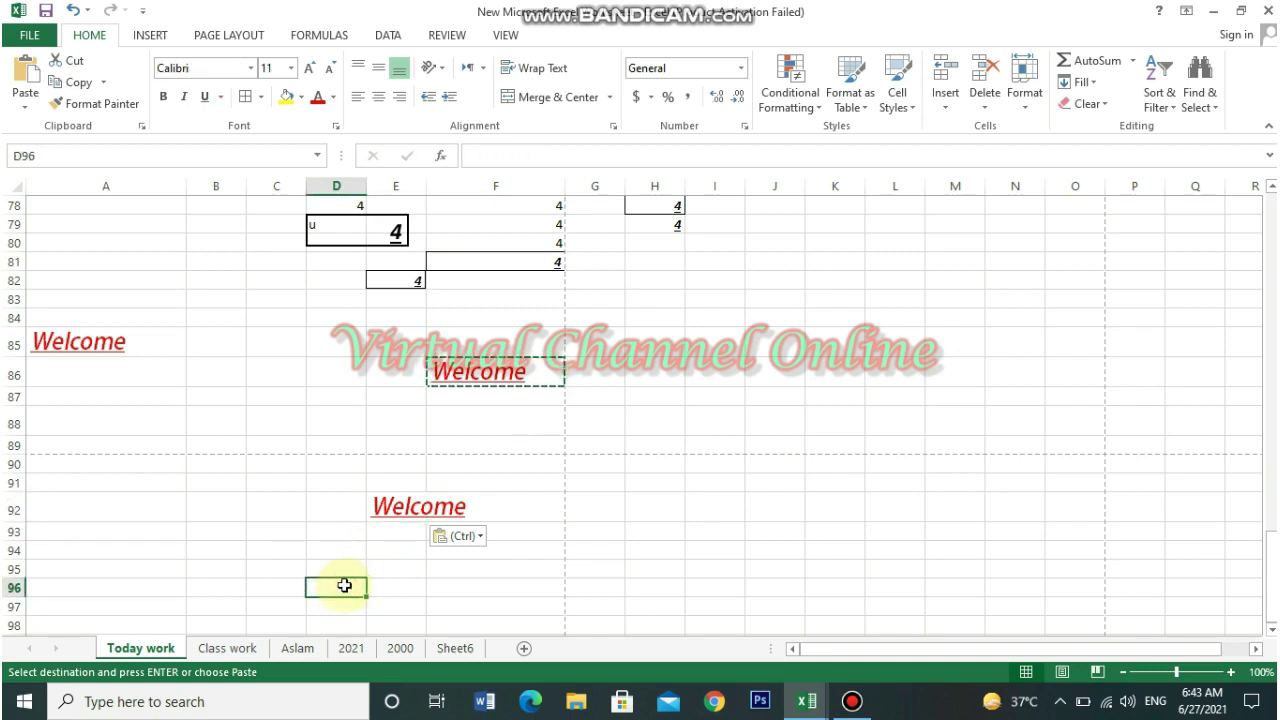
pyautogui.write('To All')
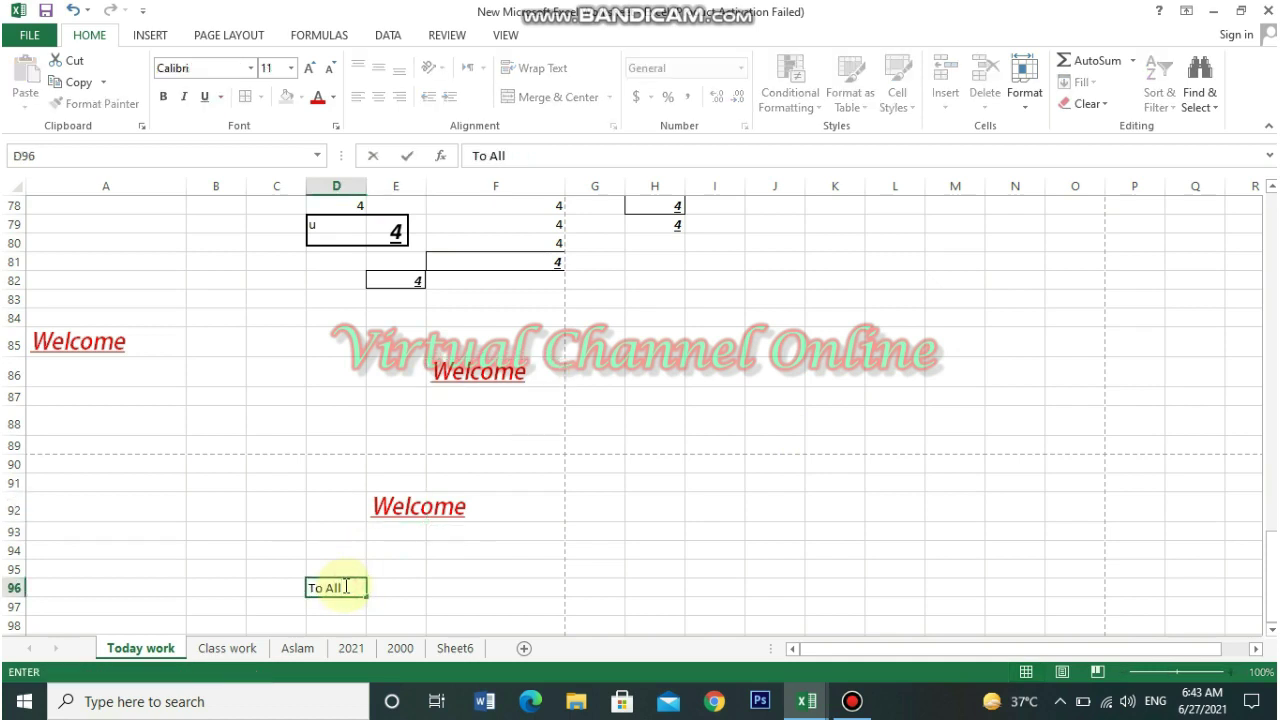
pyautogui.click(457, 591)
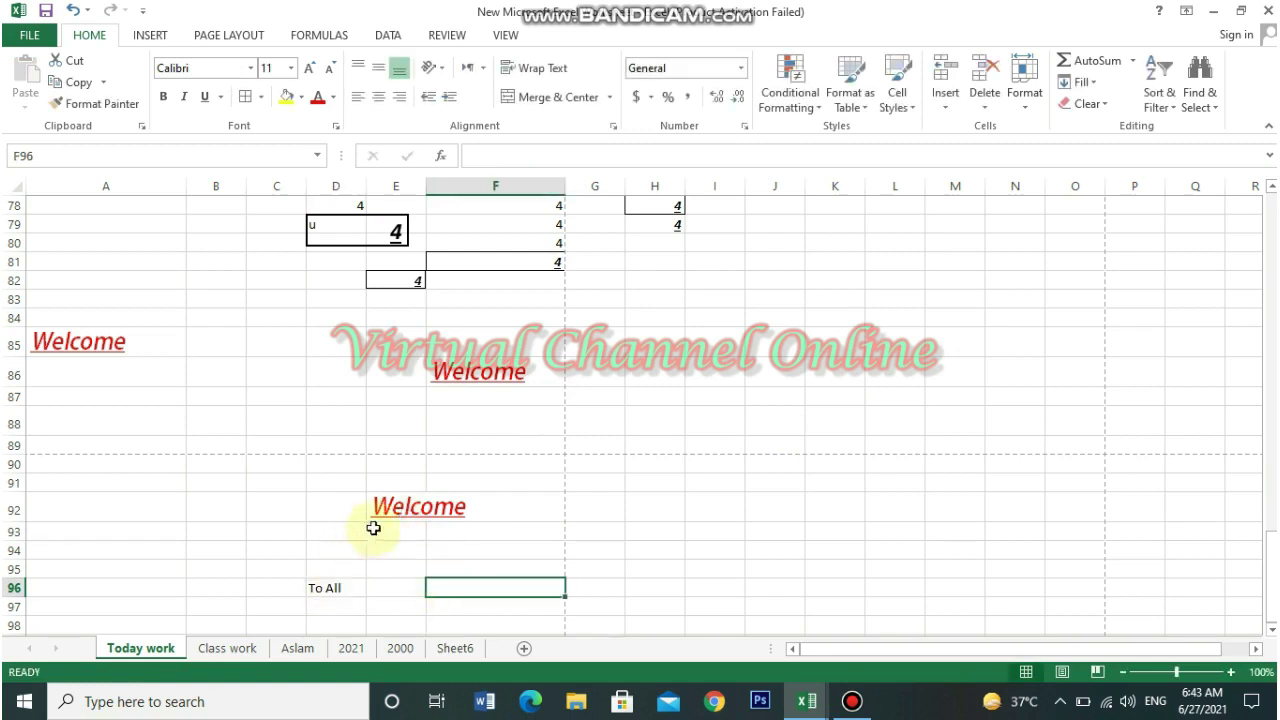
# Apply the formatting of cell E92 to D96 with Format Painter
pyautogui.click(397, 508)
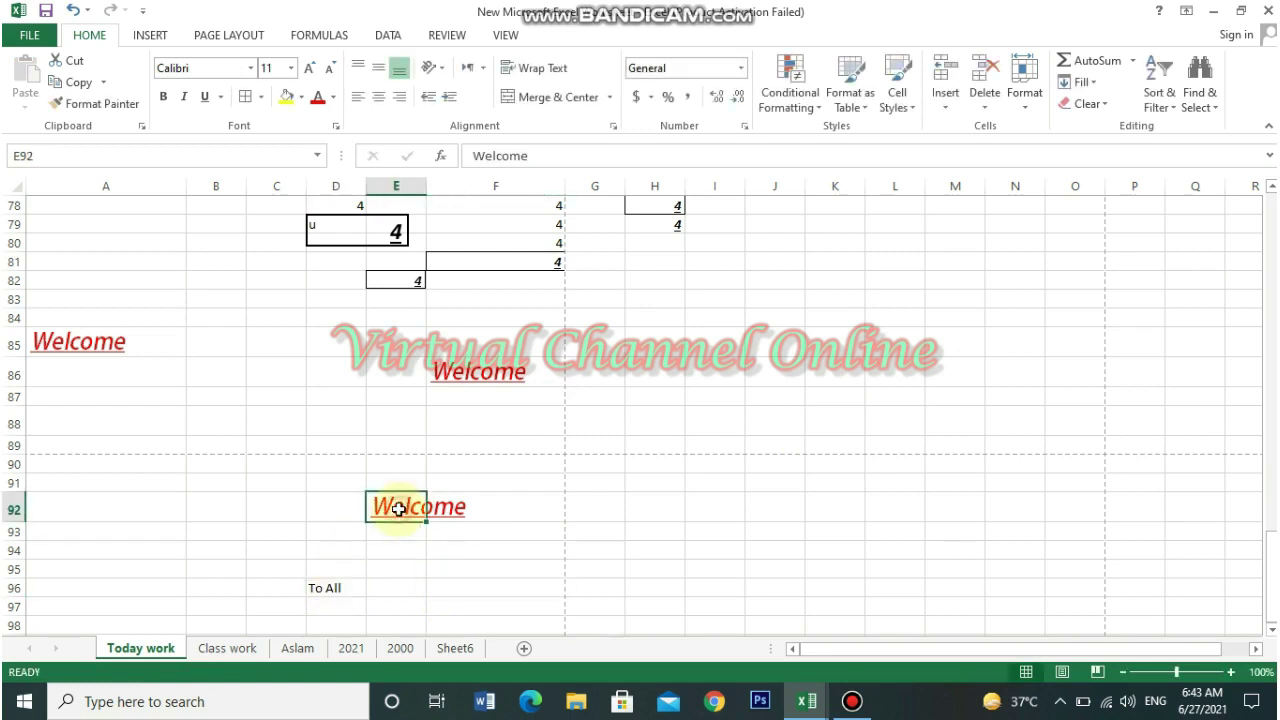
pyautogui.click(84, 110)
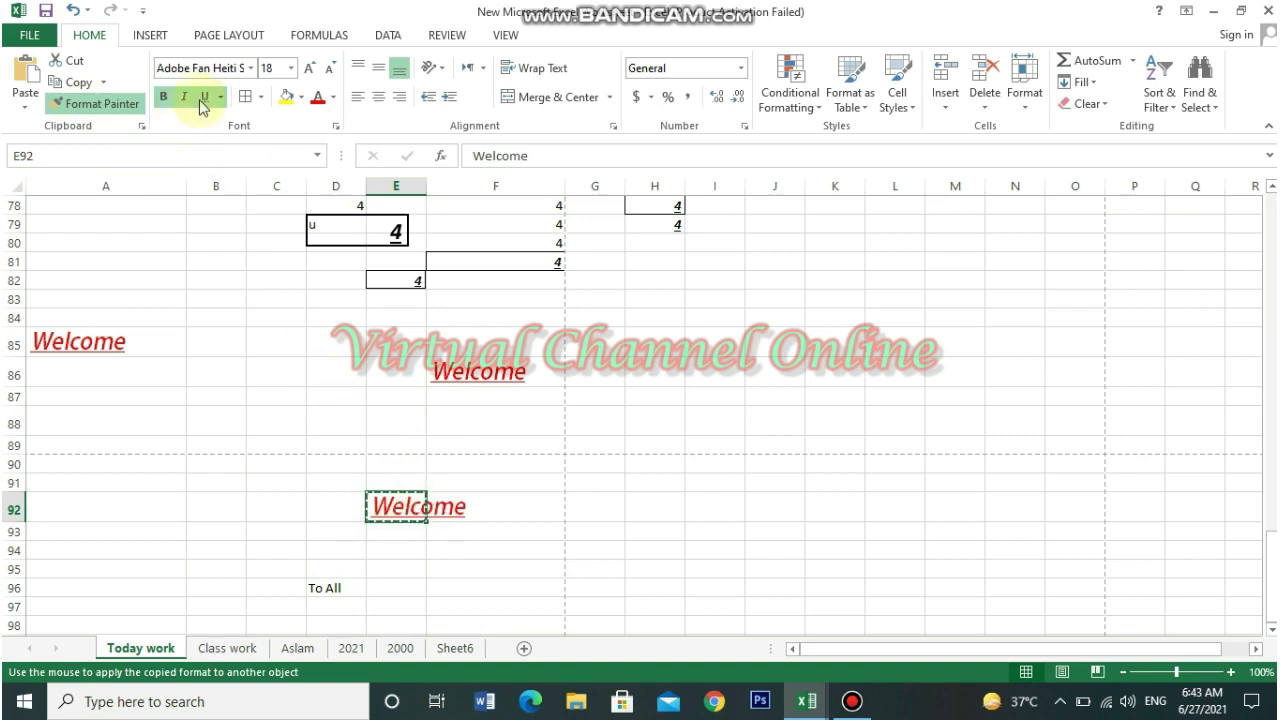
pyautogui.click(332, 588)
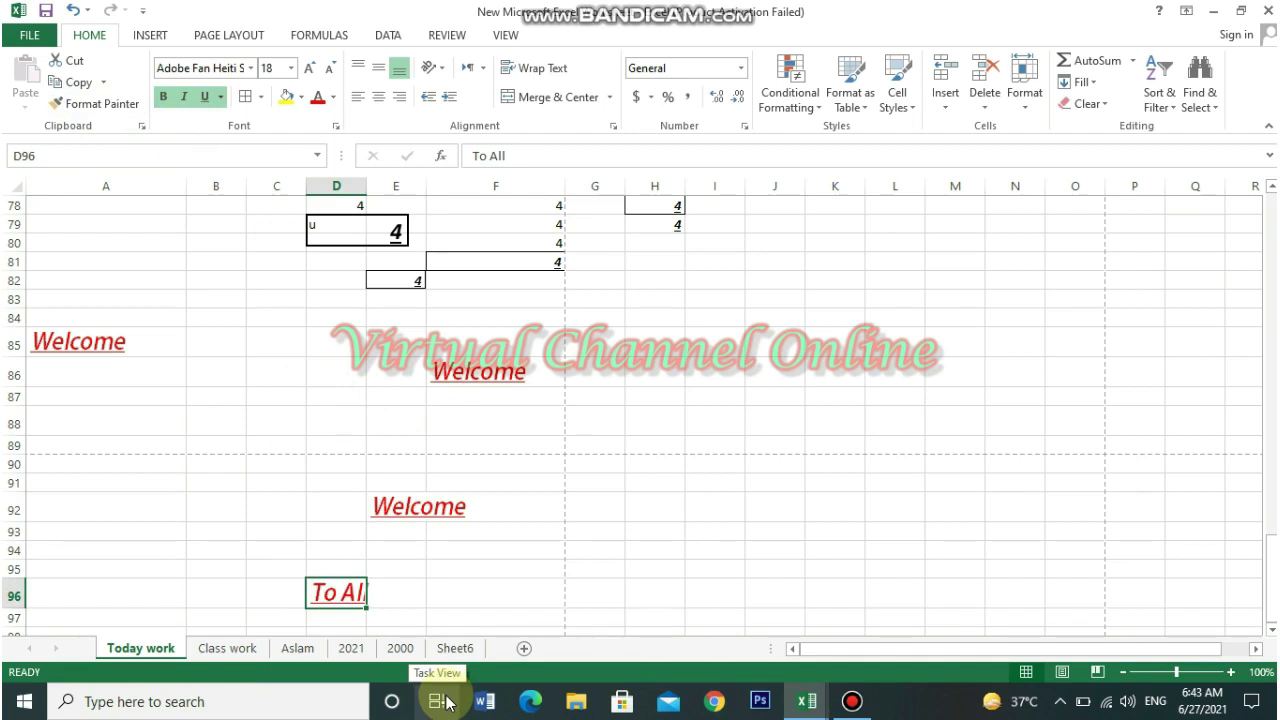
# Enter the text All Students in cell A96 and select that cell
pyautogui.click(99, 595)
pyautogui.write('All Students')
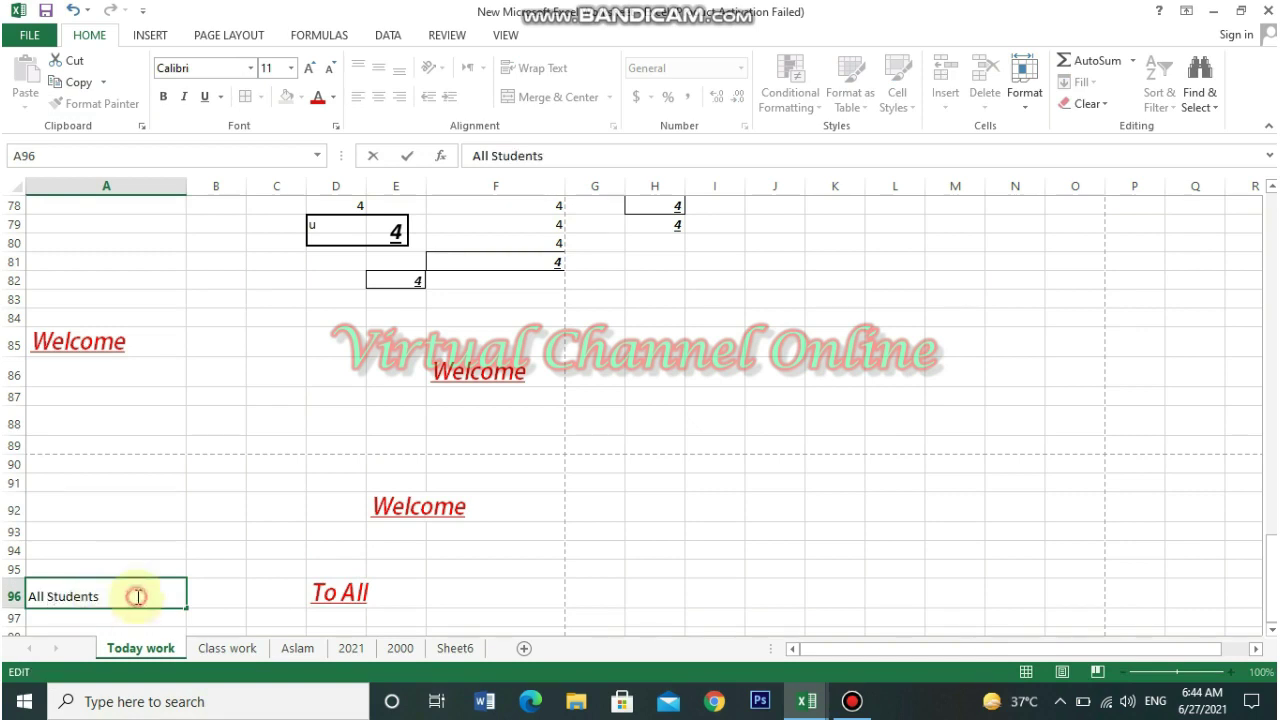
pyautogui.press('Return')
pyautogui.click(80, 590)
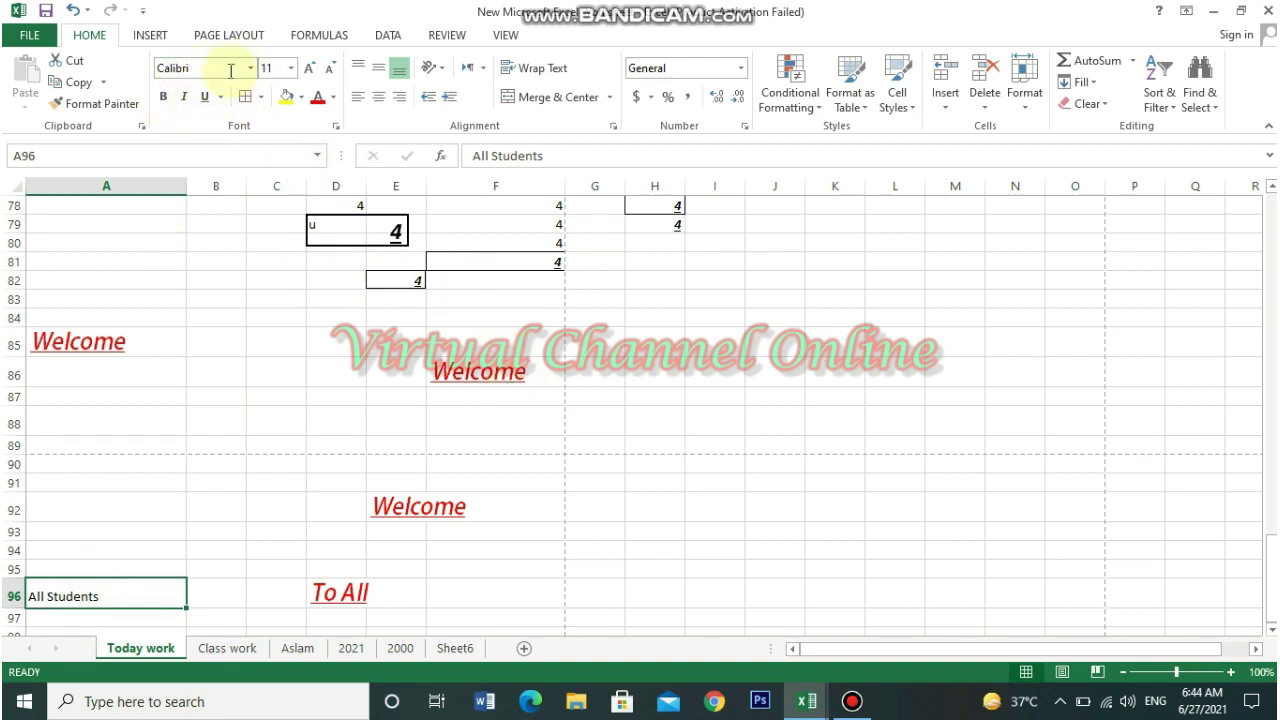
# Apply the formatting of the Welcome cell F86 to A96 with Format Painter
pyautogui.click(480, 375)
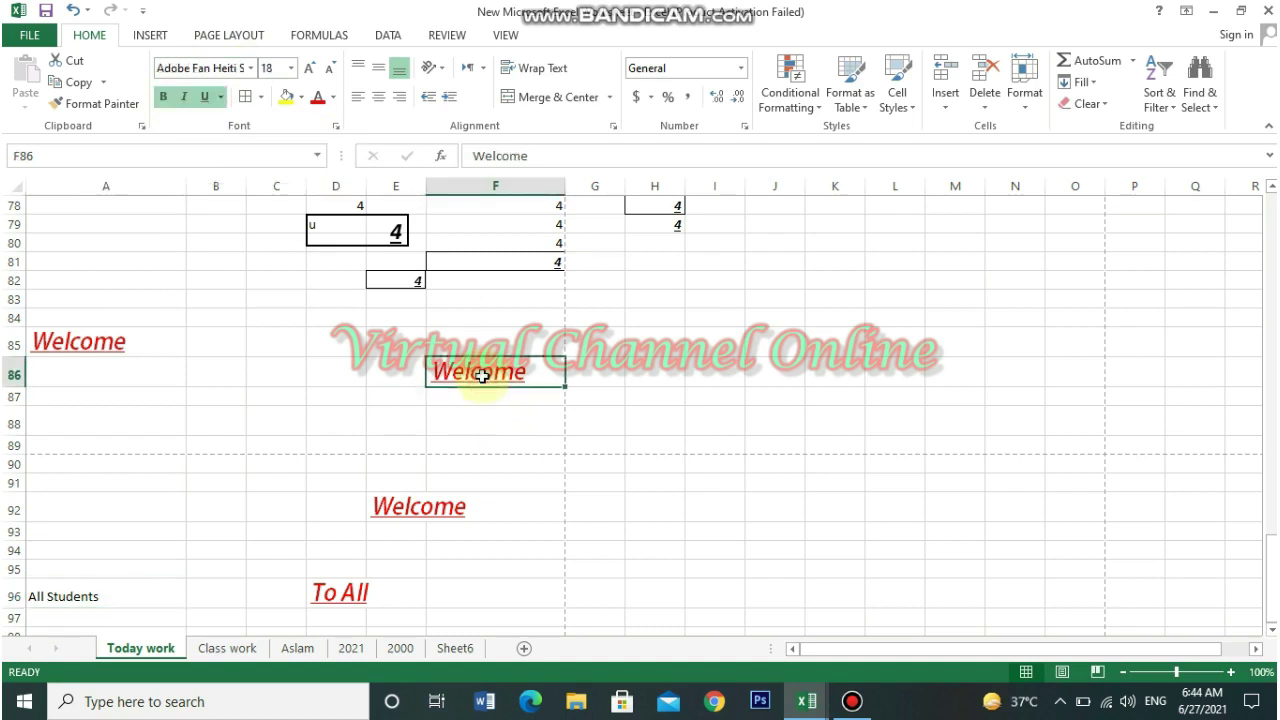
pyautogui.click(103, 104)
pyautogui.click(71, 597)
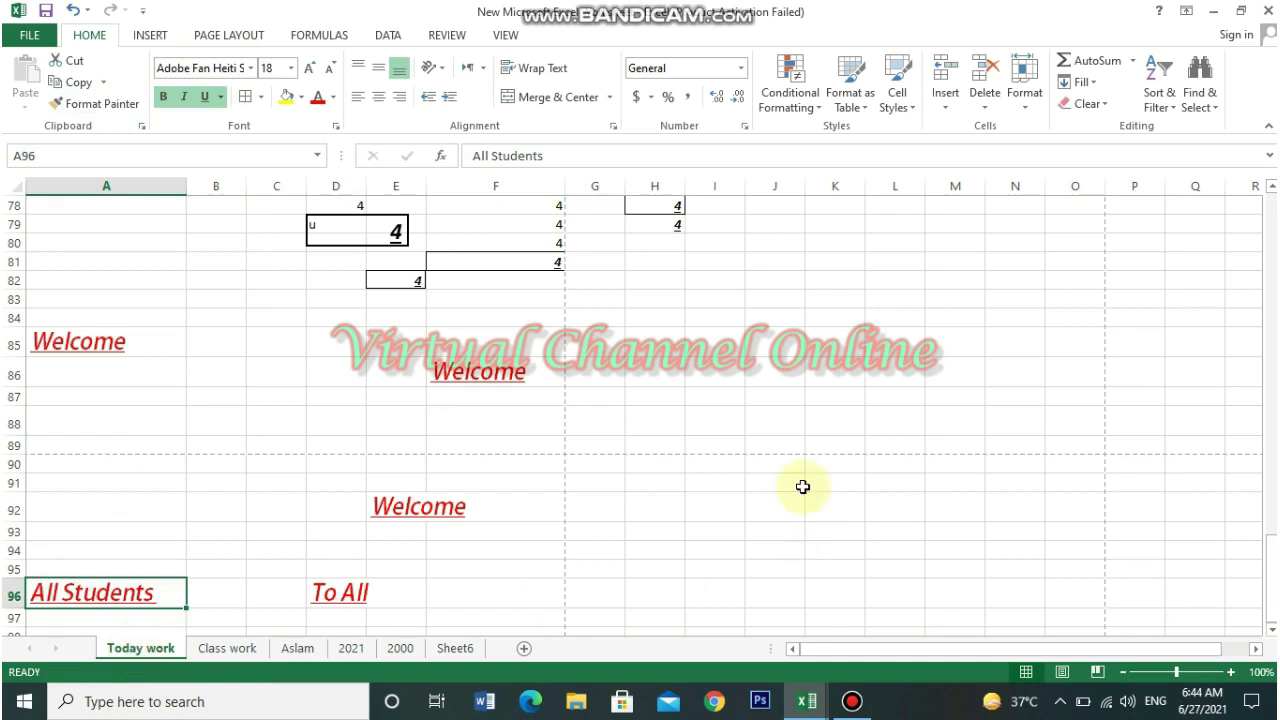
# Show the Clipboard pane, try its Move option, and make the pane narrower with its Size option
pyautogui.click(143, 127)
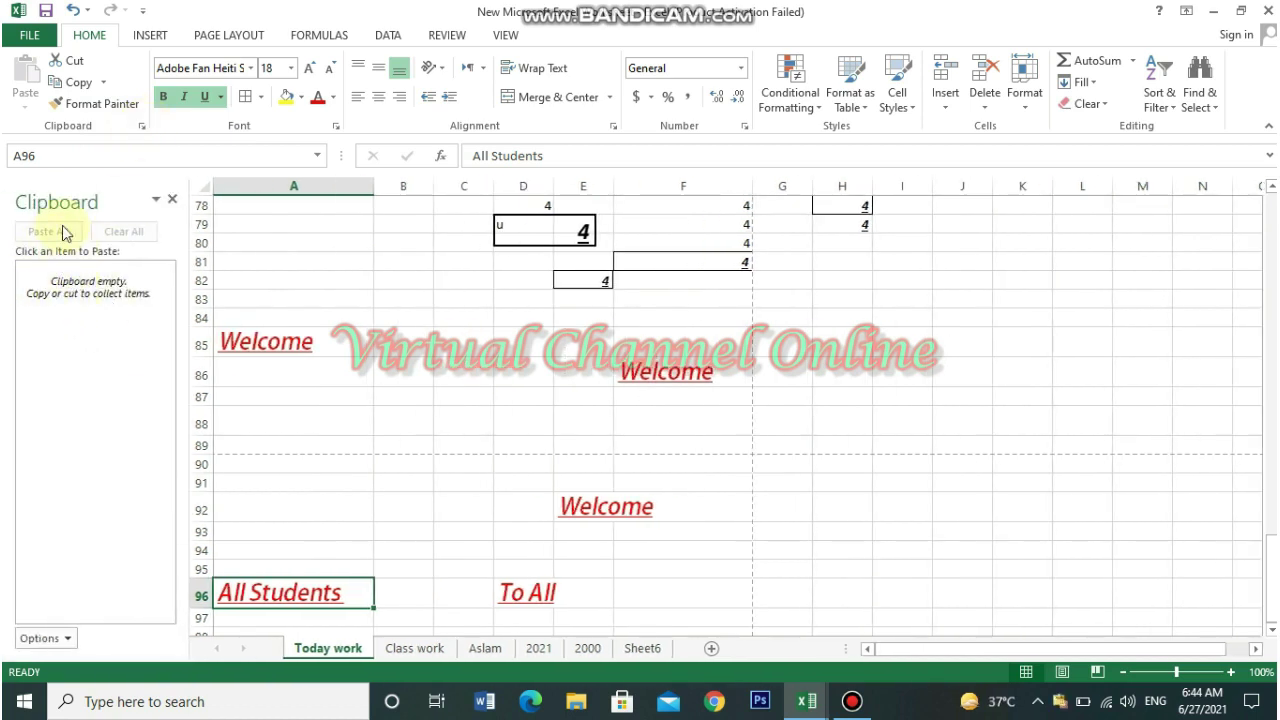
pyautogui.click(157, 205)
pyautogui.click(115, 214)
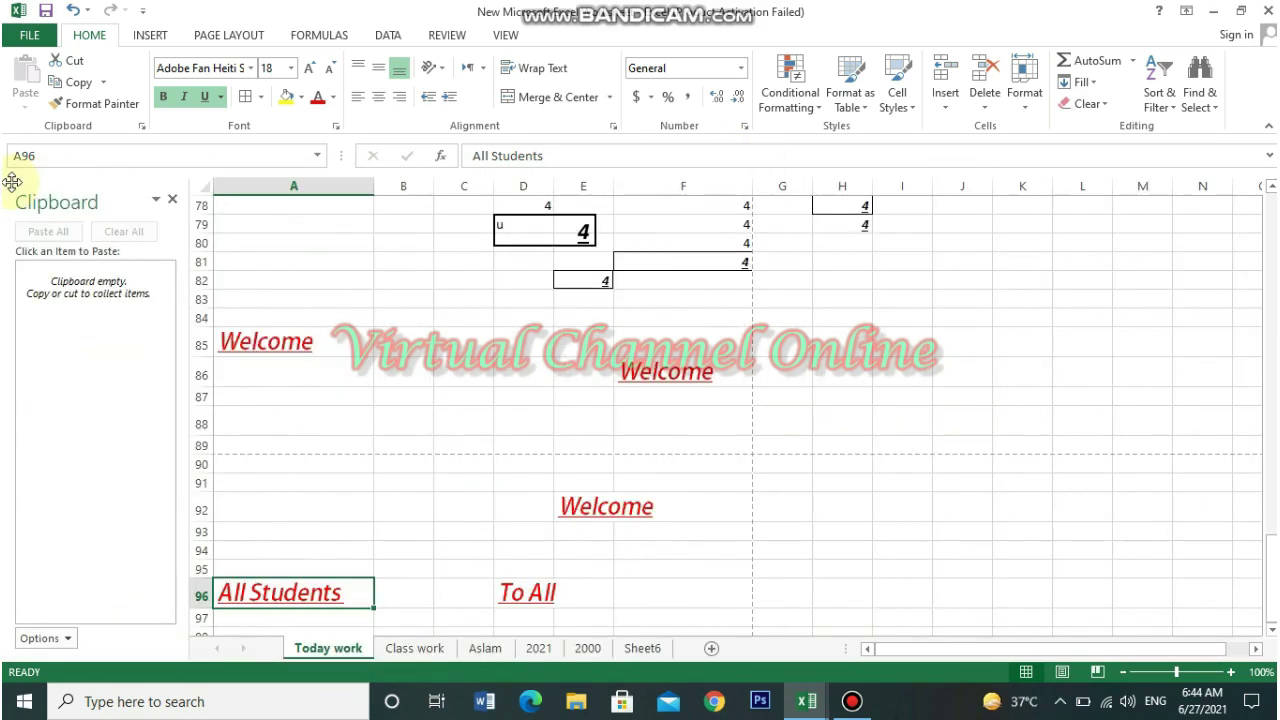
pyautogui.click(156, 200)
pyautogui.click(126, 239)
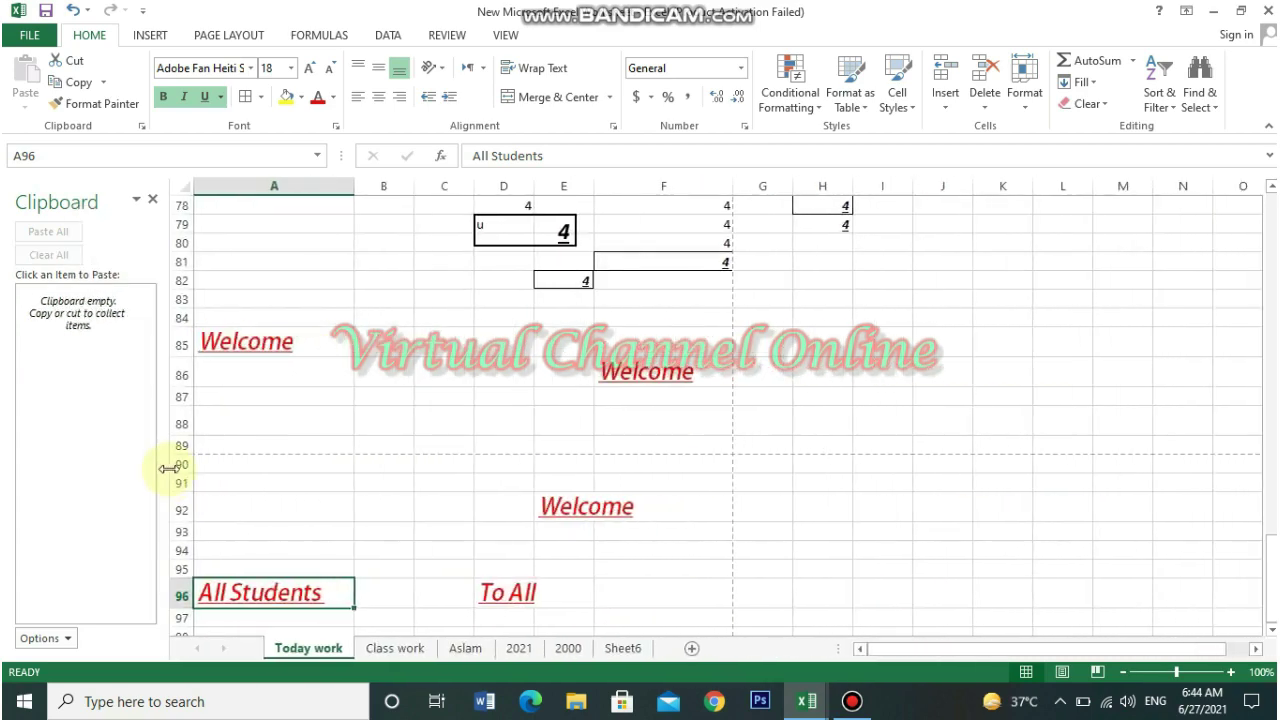
pyautogui.click(168, 467)
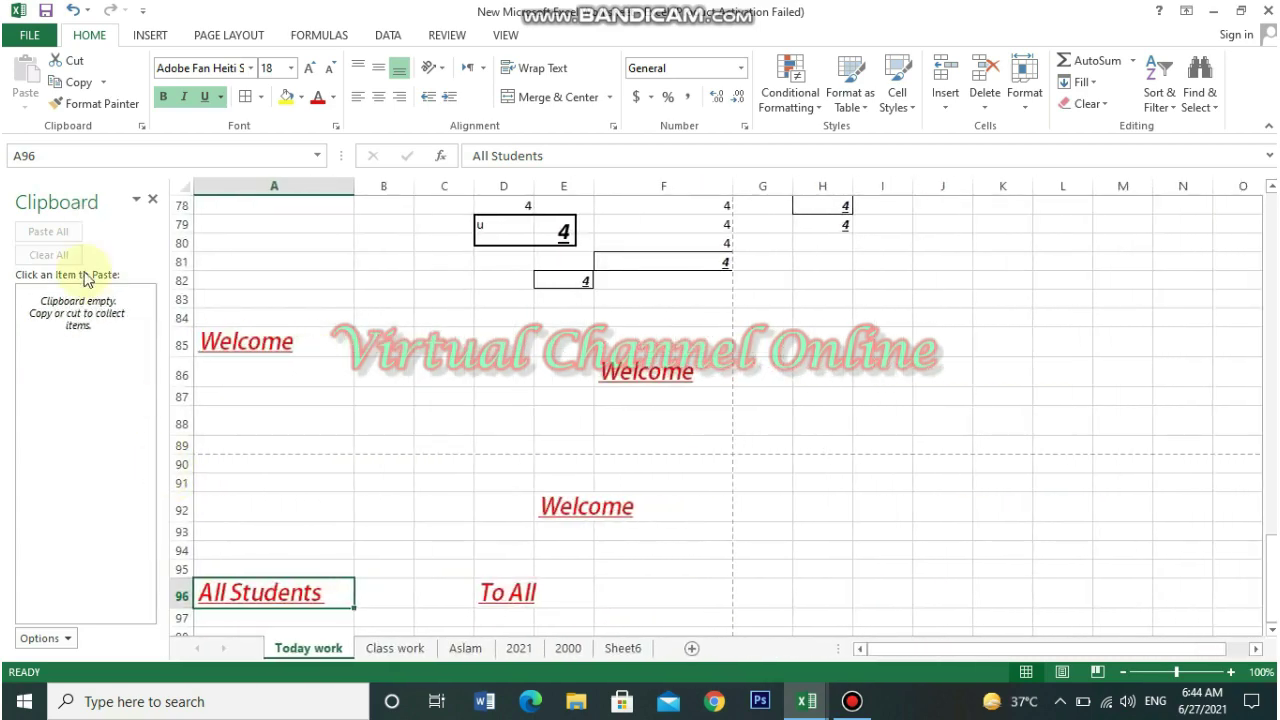
# Close the Clipboard pane and show it again, including once with the pane's own Close option
pyautogui.click(141, 128)
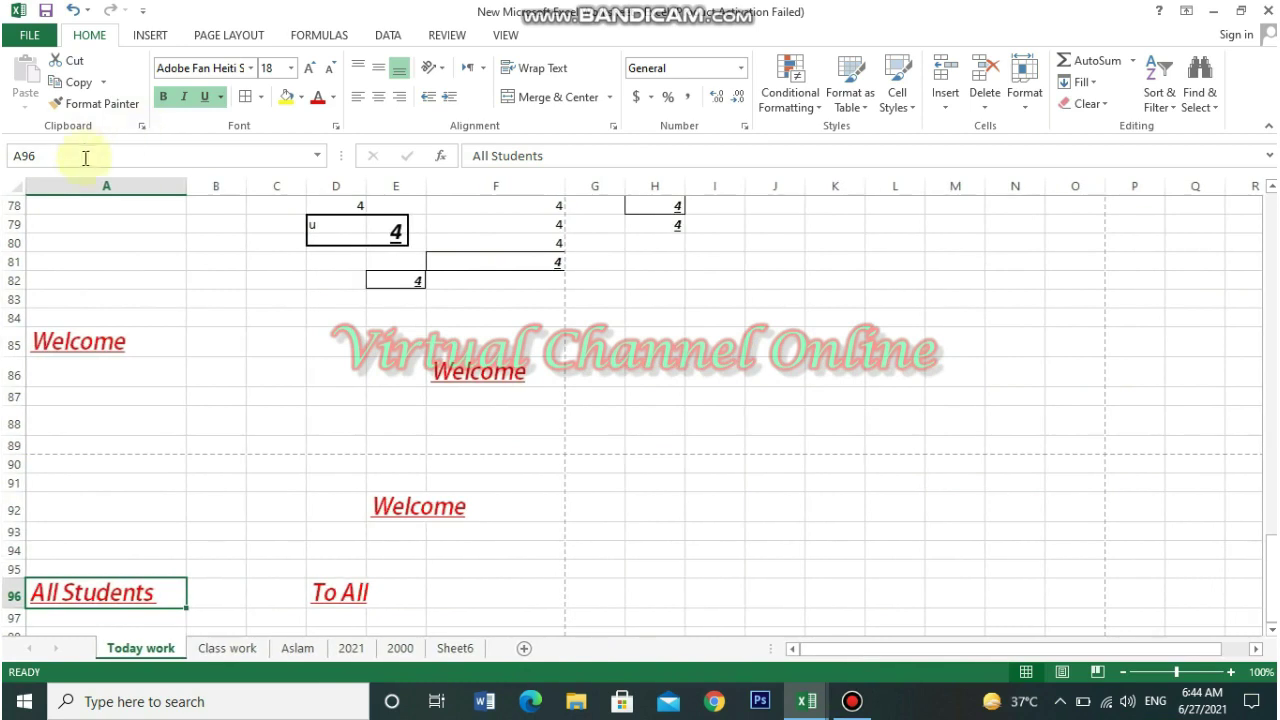
pyautogui.click(143, 128)
pyautogui.click(137, 200)
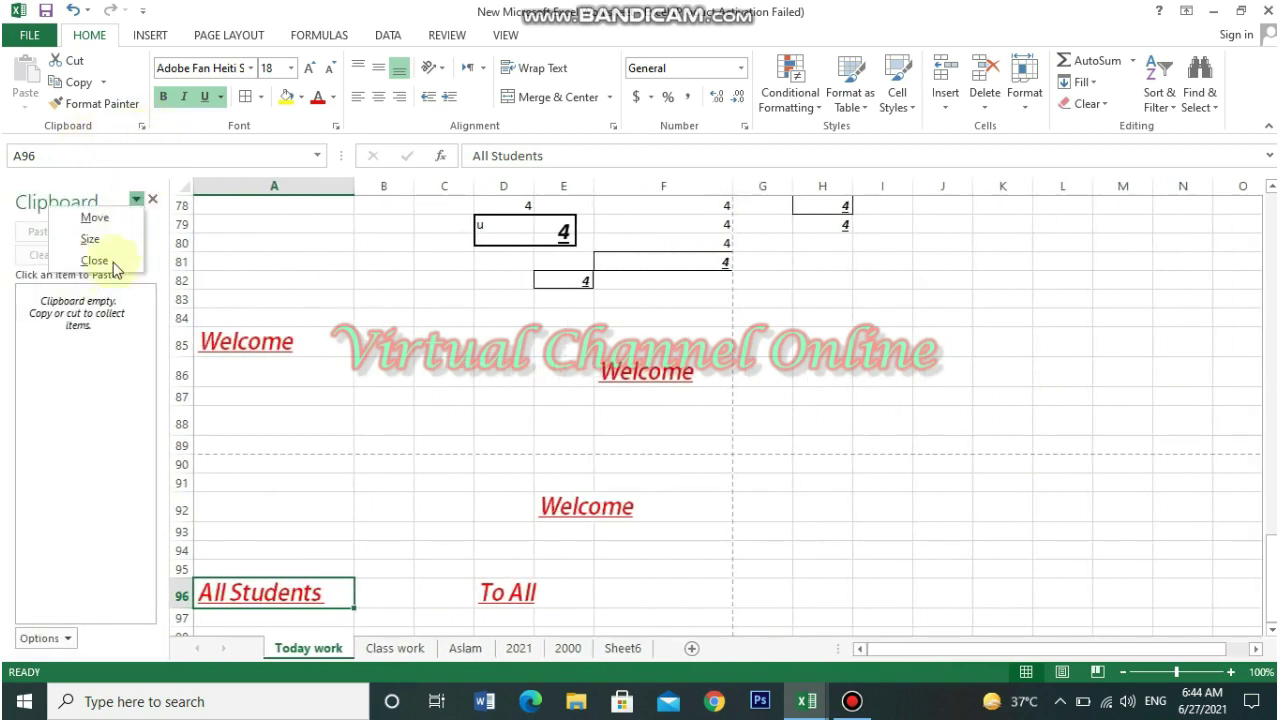
pyautogui.click(103, 262)
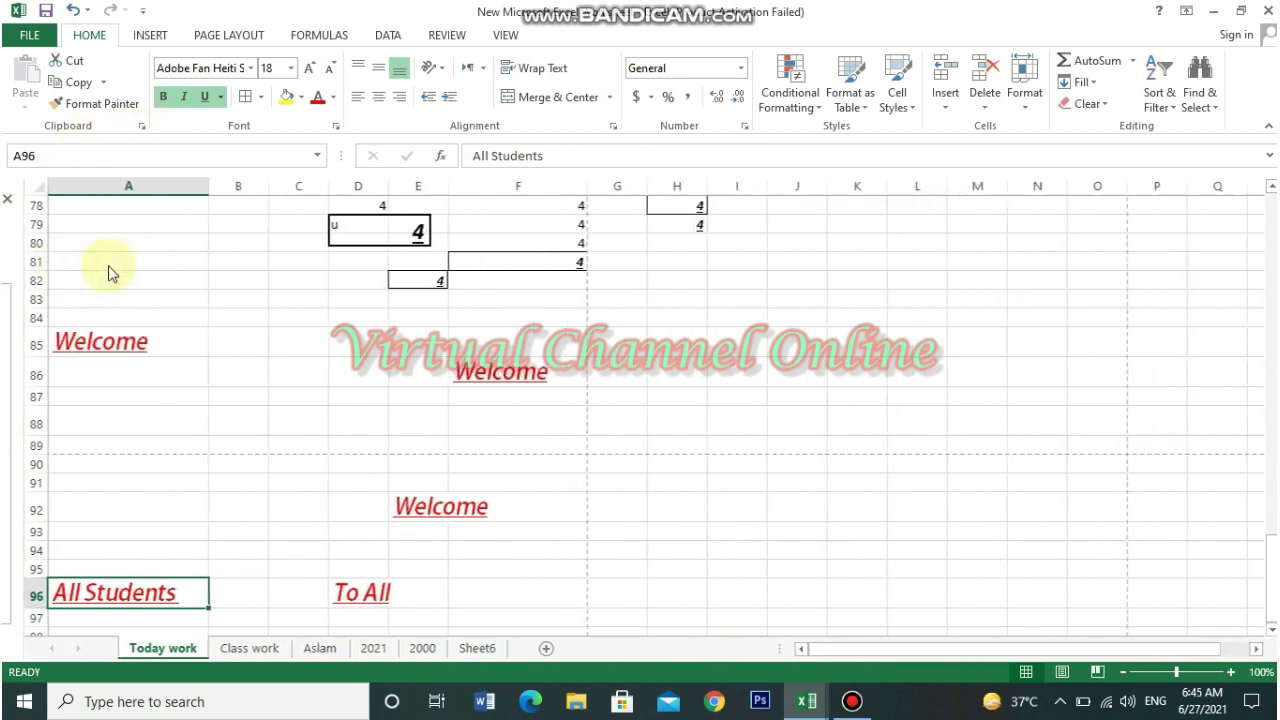
pyautogui.click(143, 128)
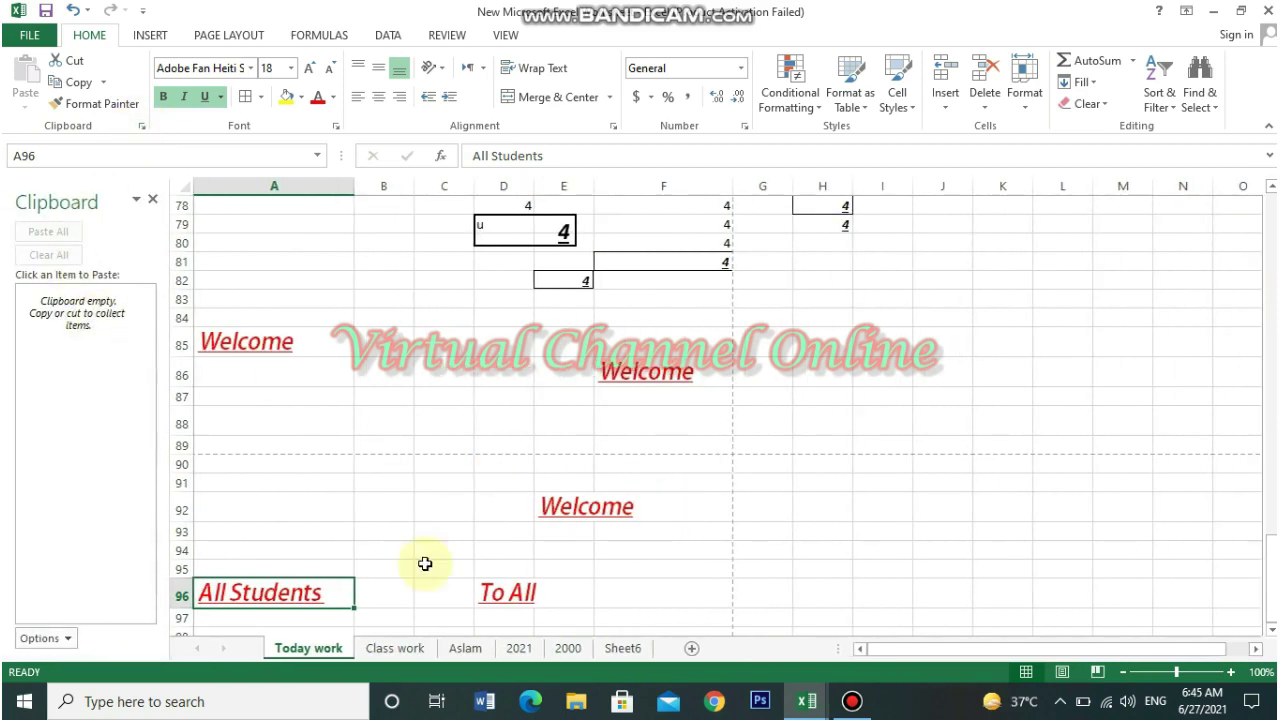
# Collect cells A96 and E92 and the text To A from D96 on the clipboard, and paste all collected items starting at A100
pyautogui.click(1271, 630)
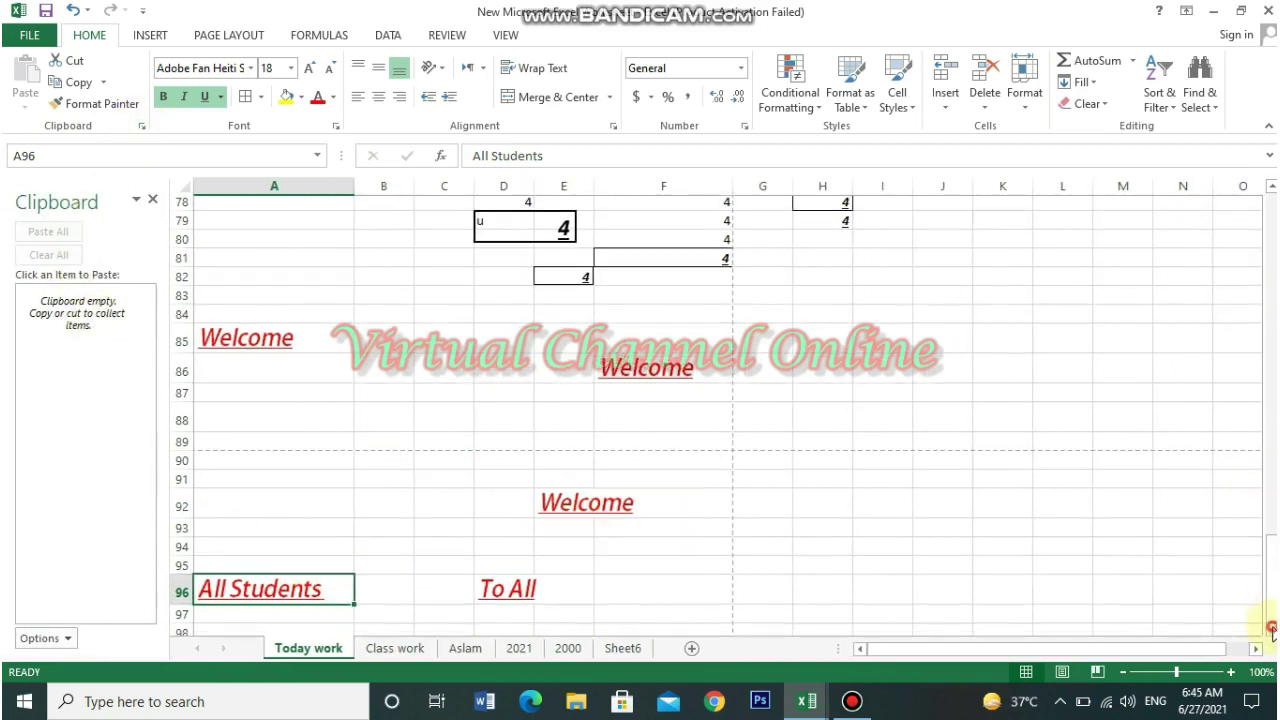
pyautogui.click(1272, 631)
pyautogui.click(1272, 631)
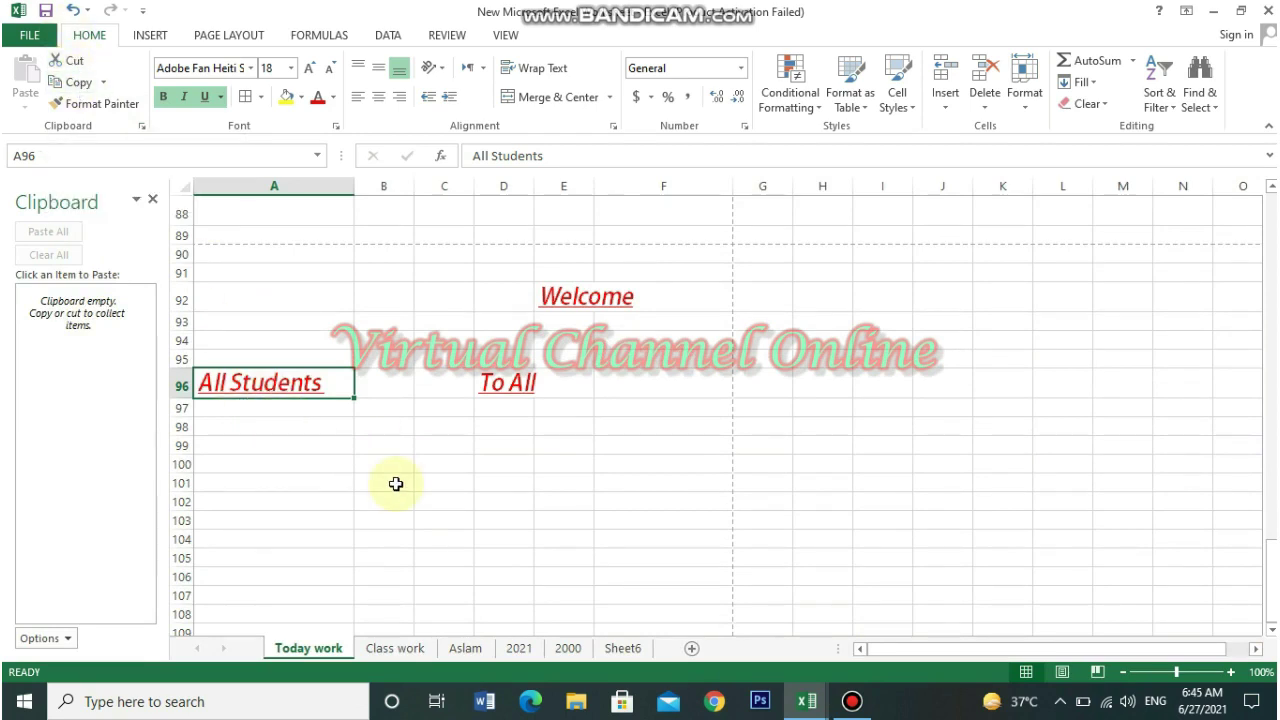
pyautogui.hotkey('ctrl', 'c')
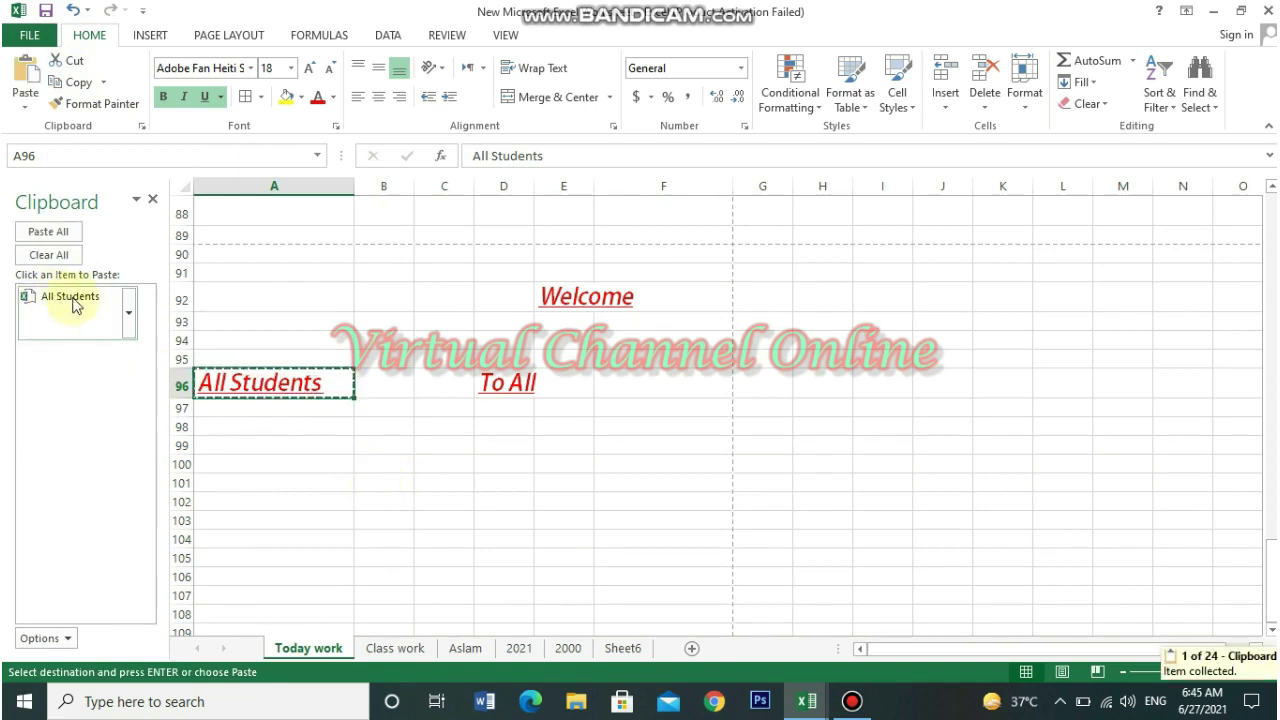
pyautogui.click(580, 296)
pyautogui.click(74, 82)
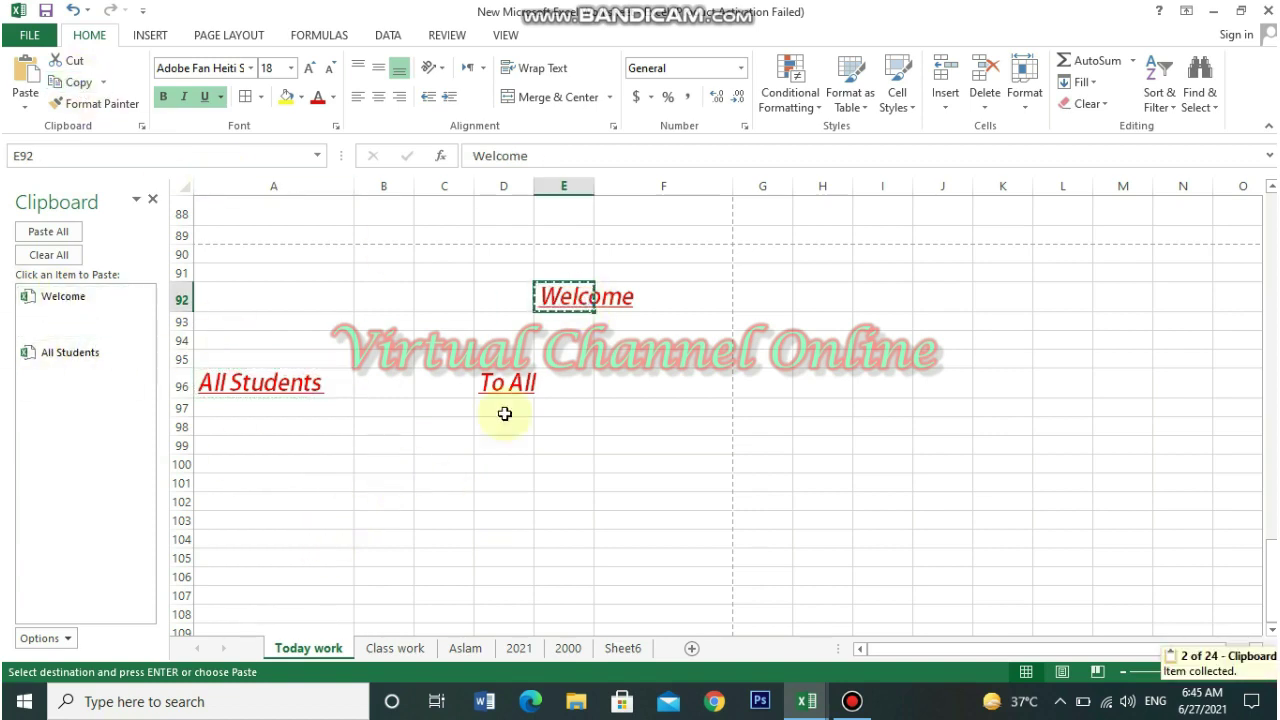
pyautogui.doubleClick(509, 384)
pyautogui.click(62, 84)
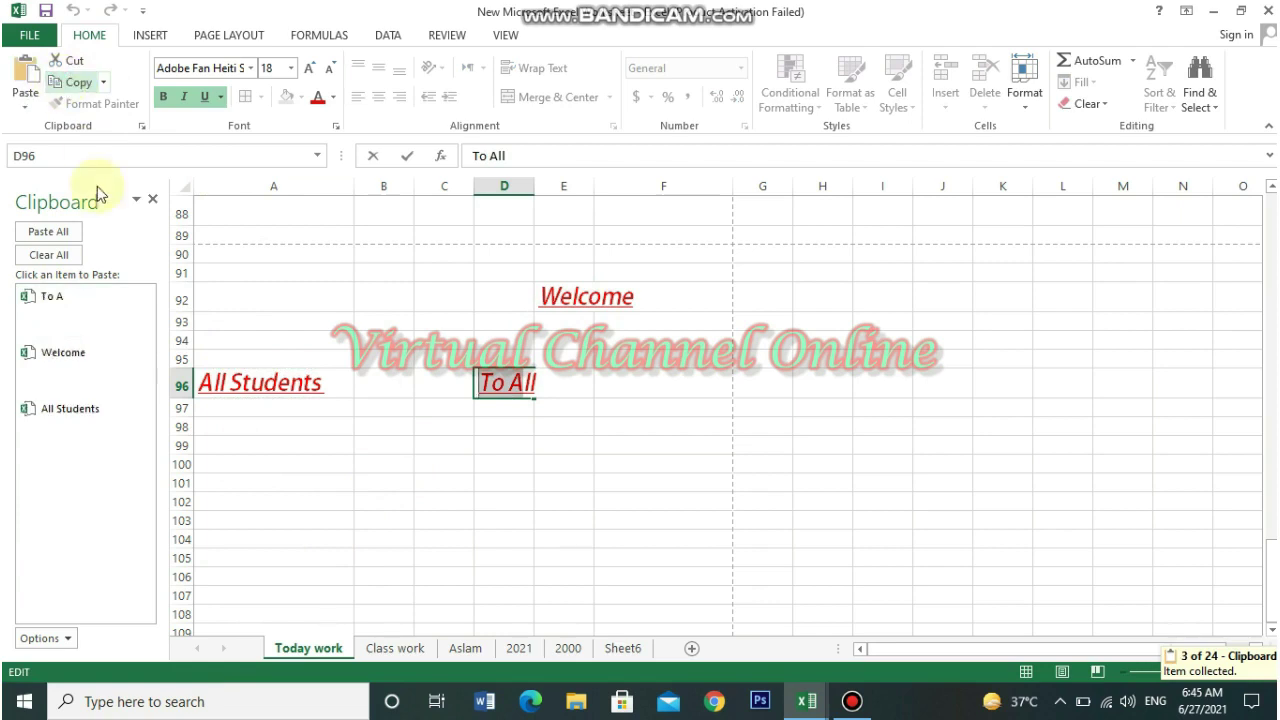
pyautogui.click(326, 464)
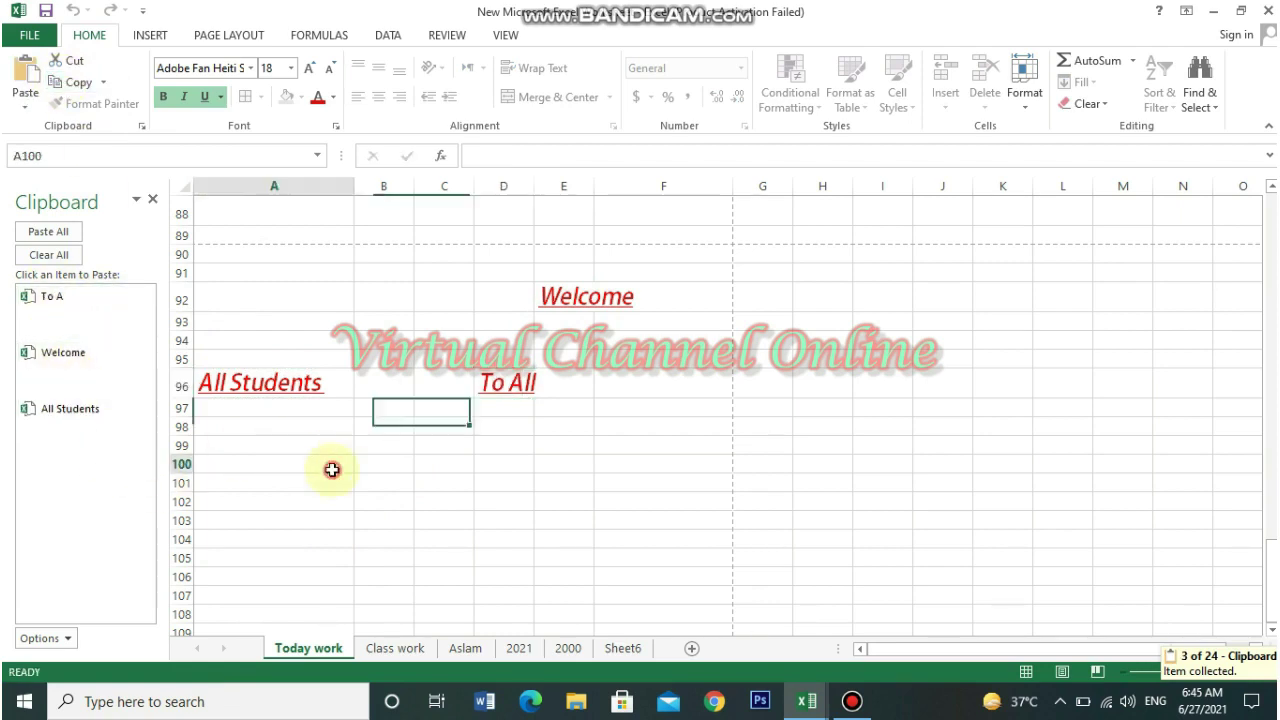
pyautogui.click(52, 233)
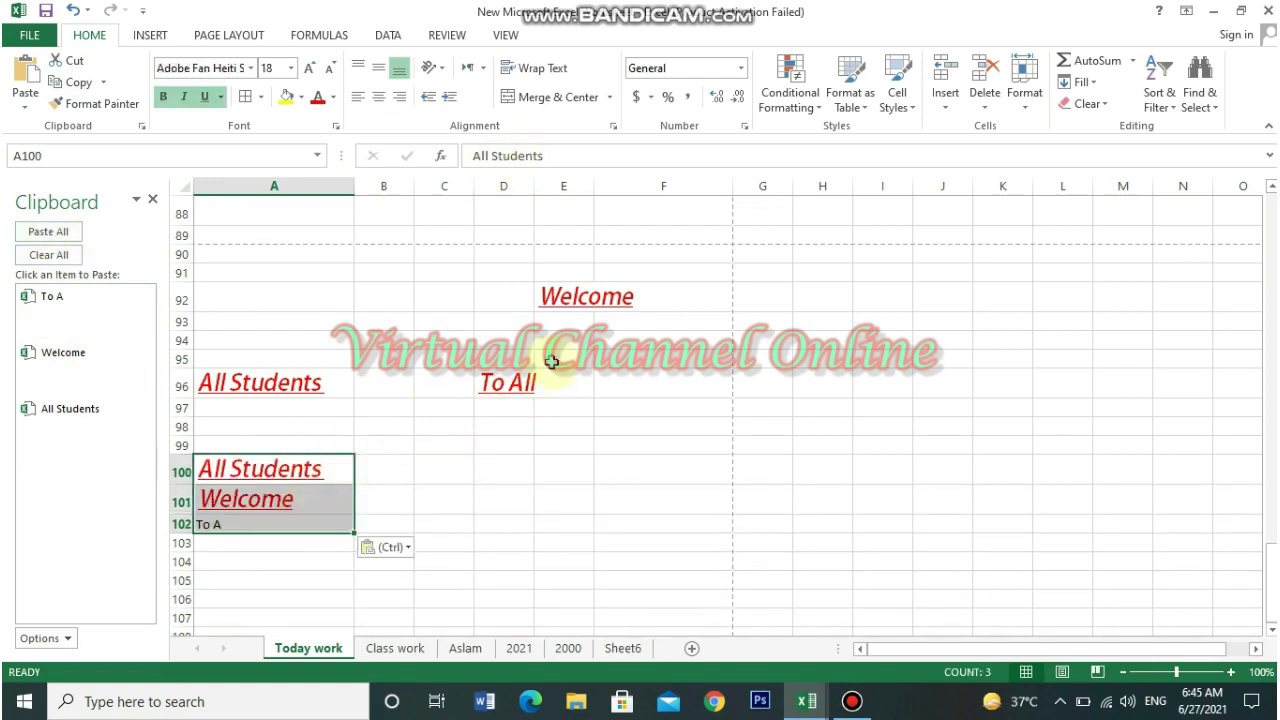
# Copy Welcome from E92 and paste it into cell A105
pyautogui.click(577, 296)
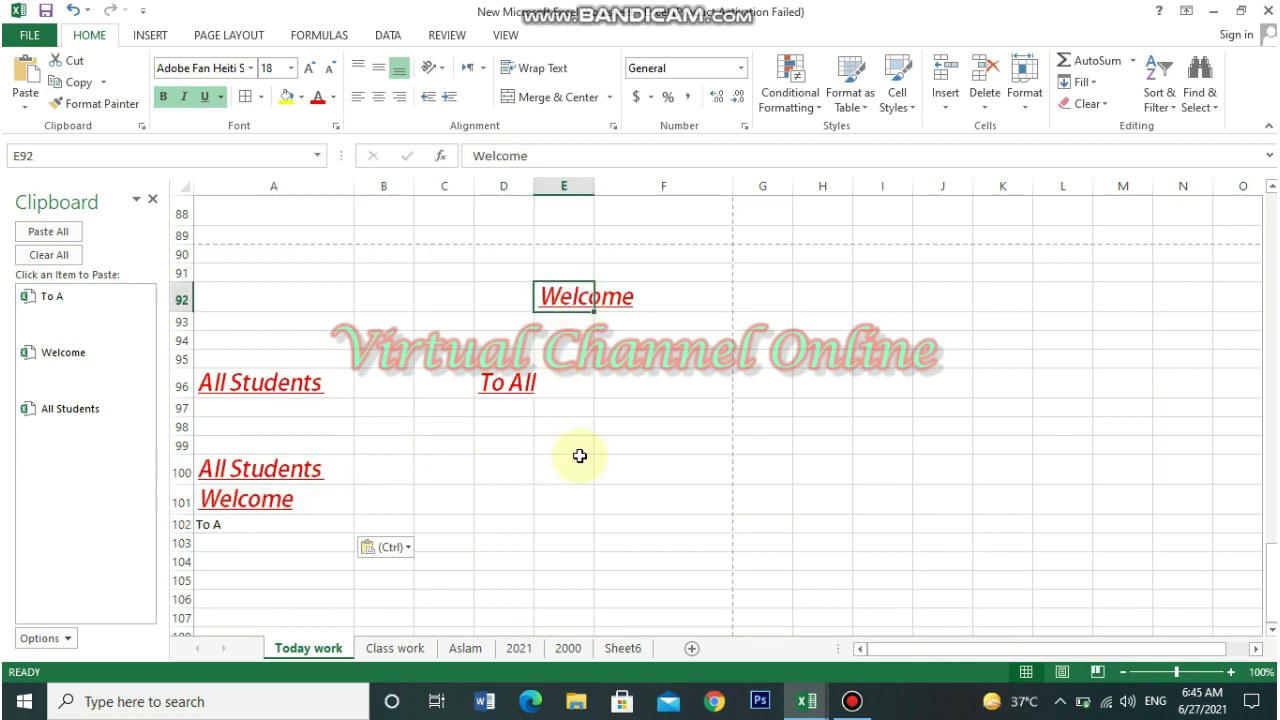
pyautogui.hotkey('ctrl', 'c')
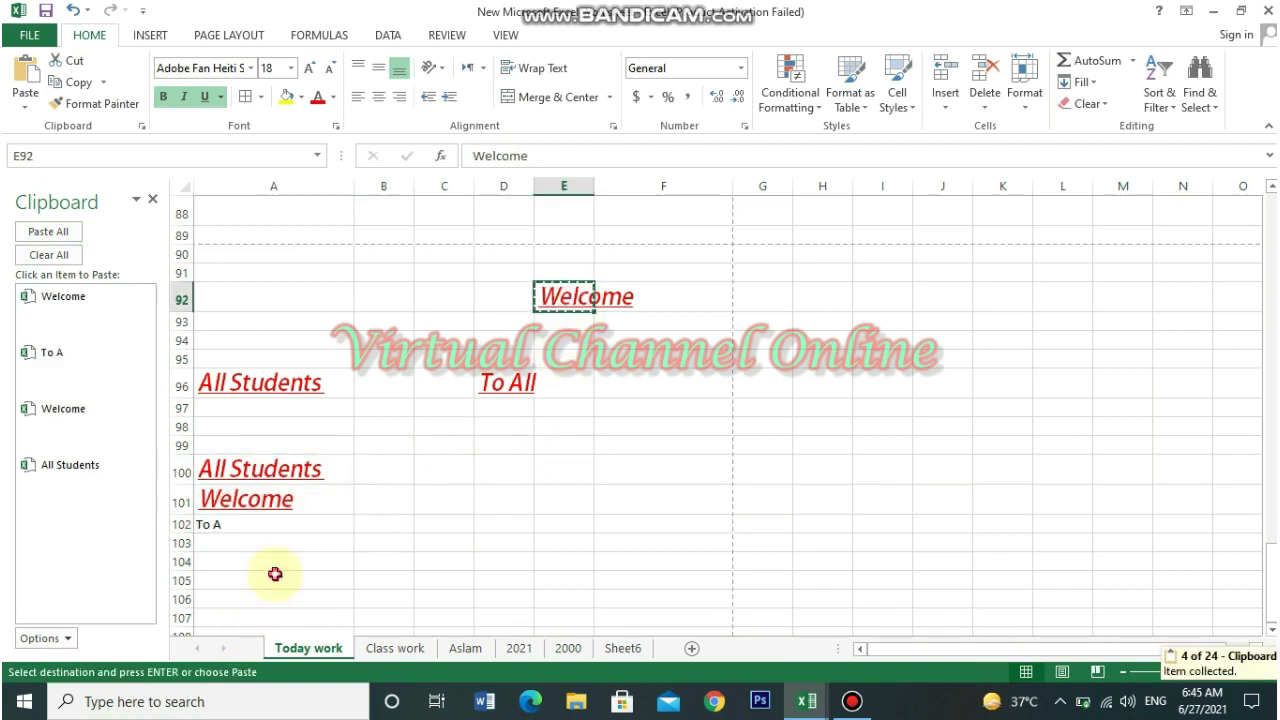
pyautogui.click(274, 574)
pyautogui.hotkey('ctrl', 'v')
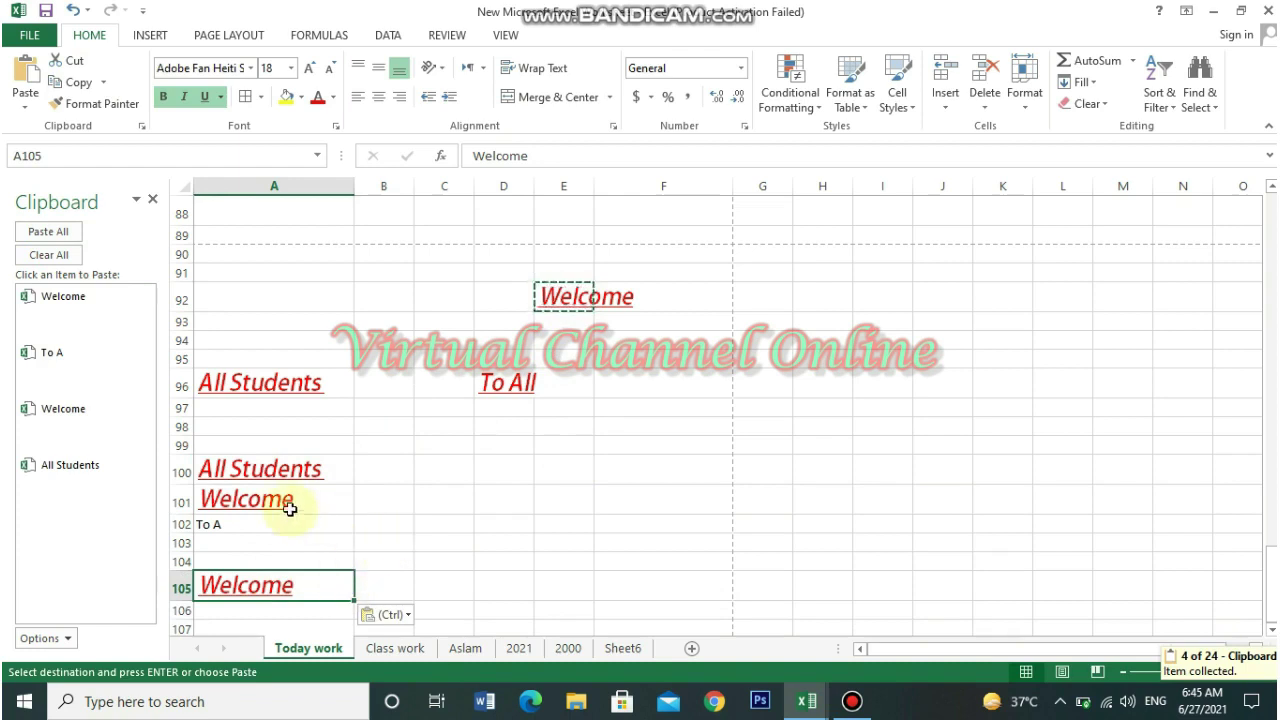
# Copy All Students from A96 and paste it into cell A106
pyautogui.click(273, 390)
pyautogui.hotkey('ctrl', 'c')
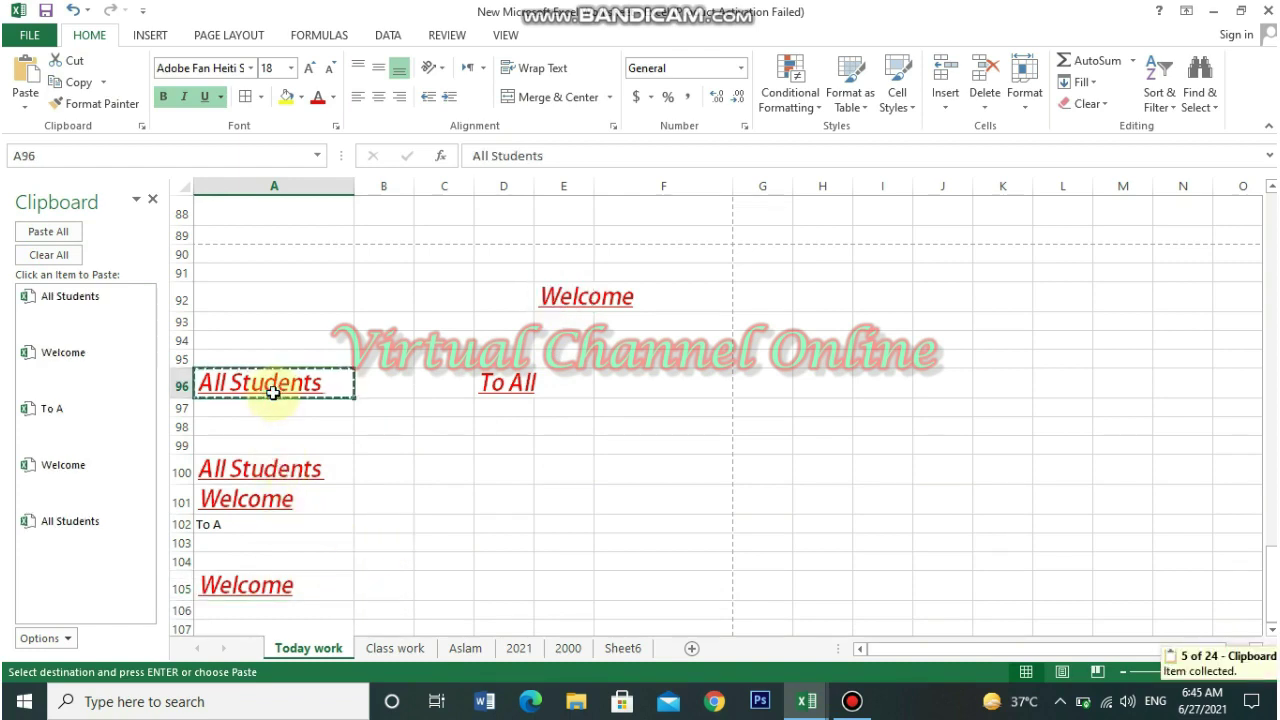
pyautogui.click(274, 616)
pyautogui.hotkey('ctrl', 'v')
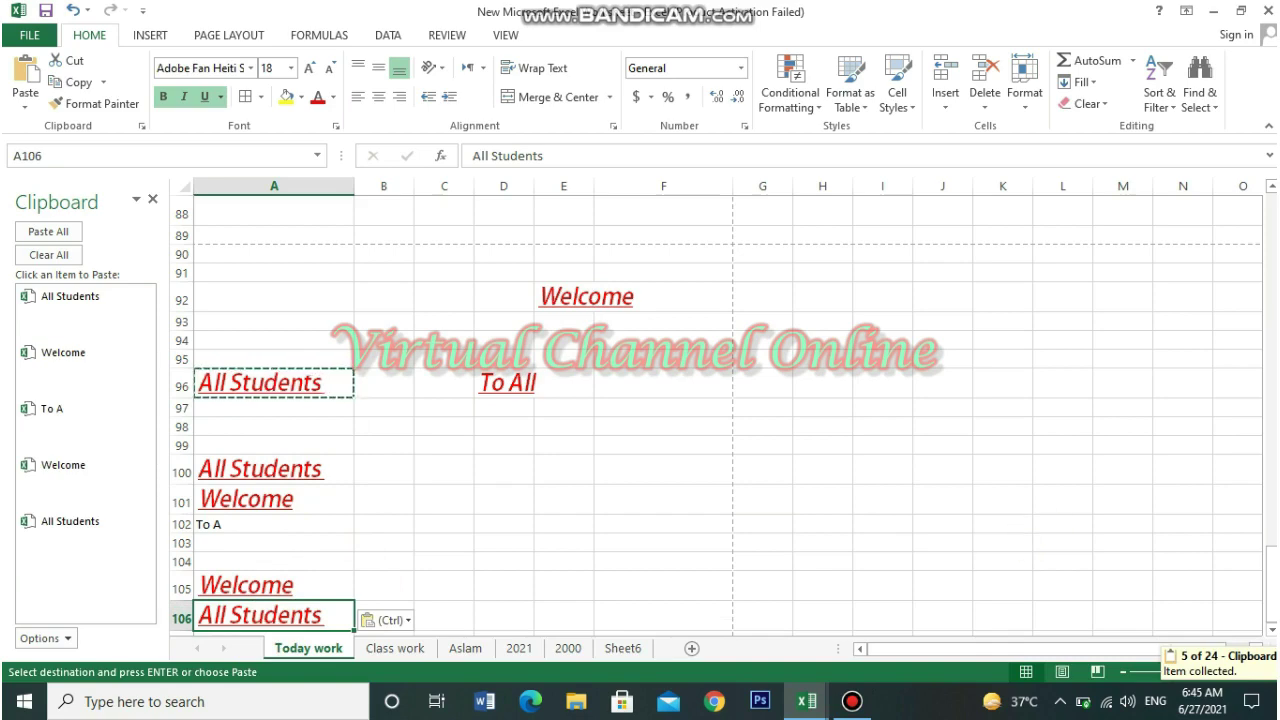
# Paste the collected Welcome item from the Clipboard pane into cell A107, and clear all items from the clipboard
pyautogui.scroll(-1, 747, 536)
pyautogui.click(306, 574)
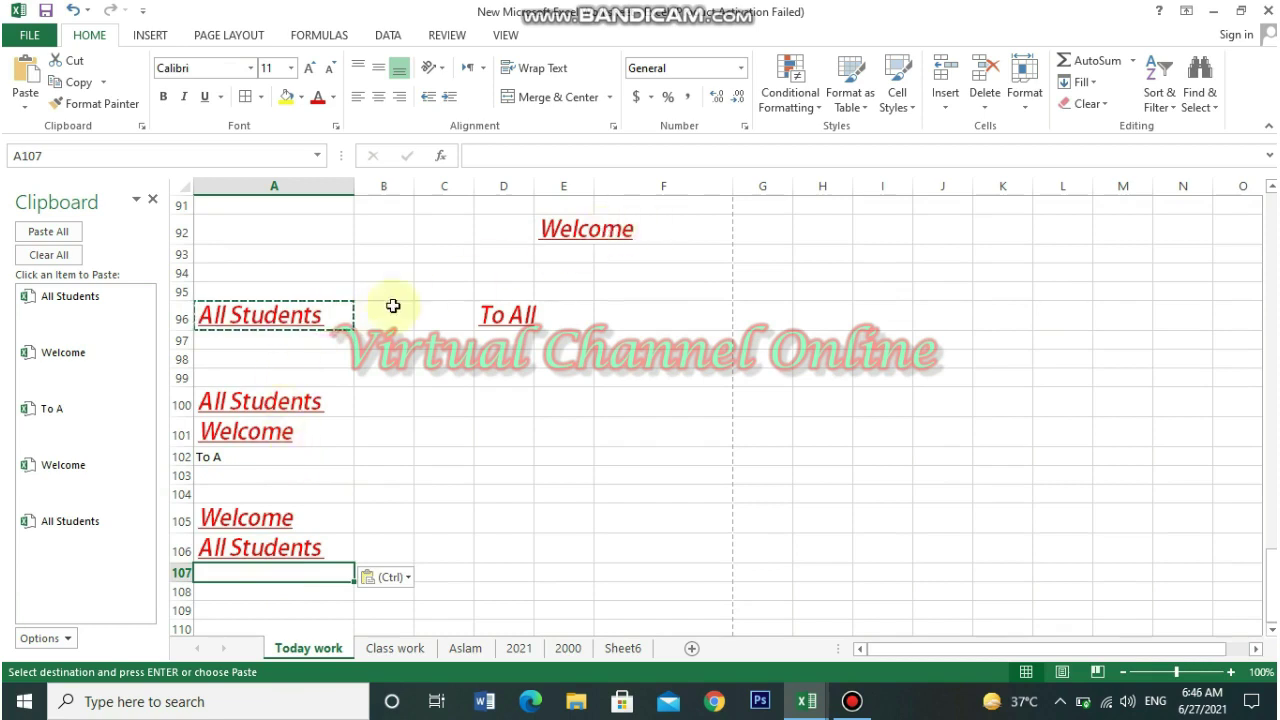
pyautogui.click(40, 470)
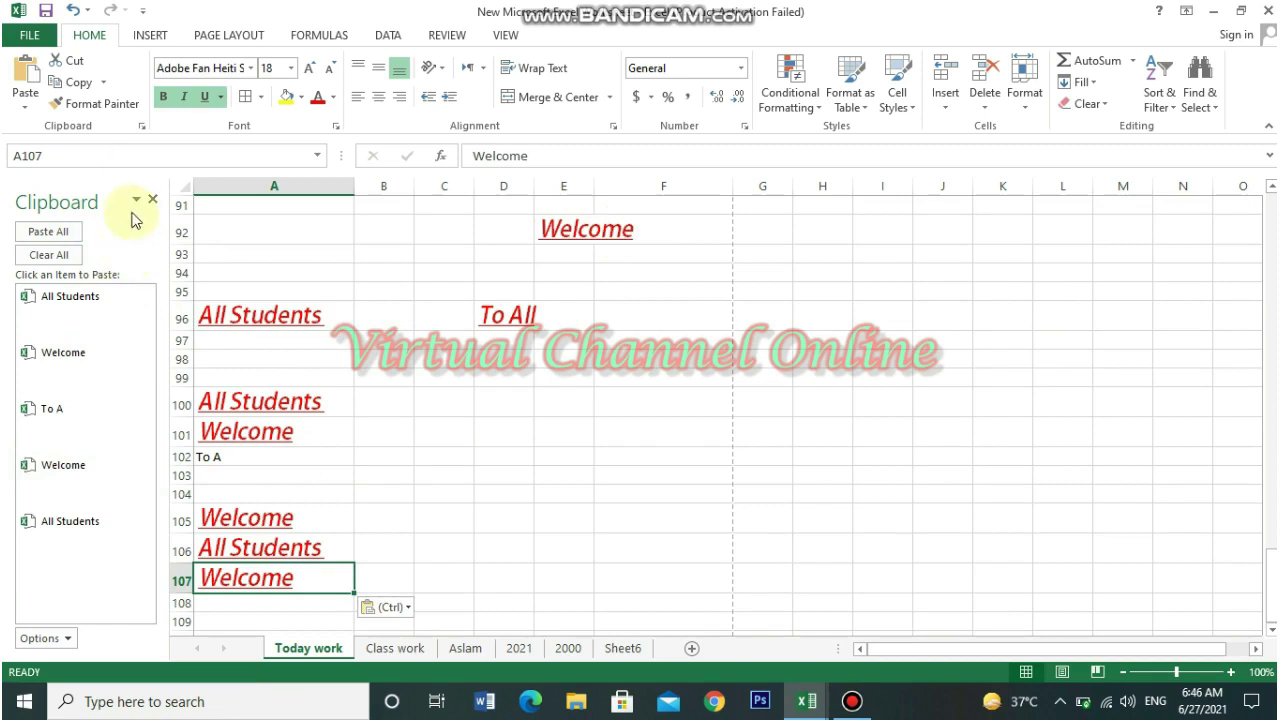
pyautogui.click(48, 255)
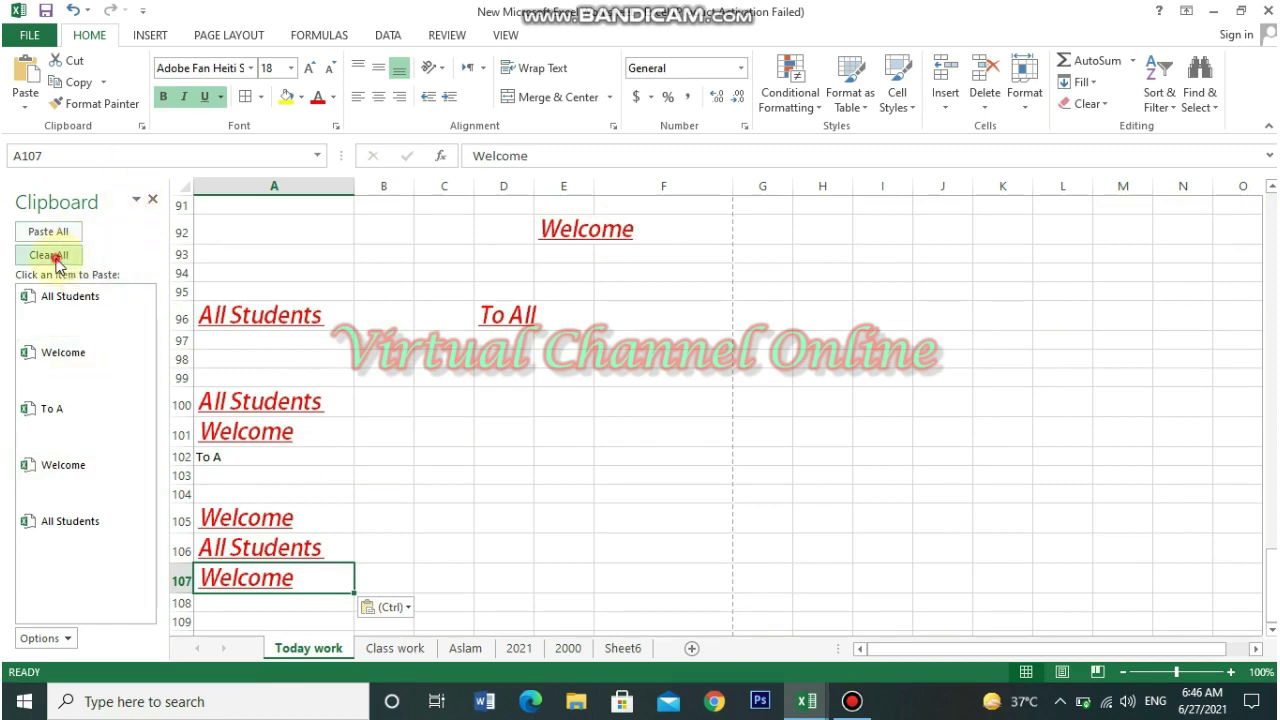